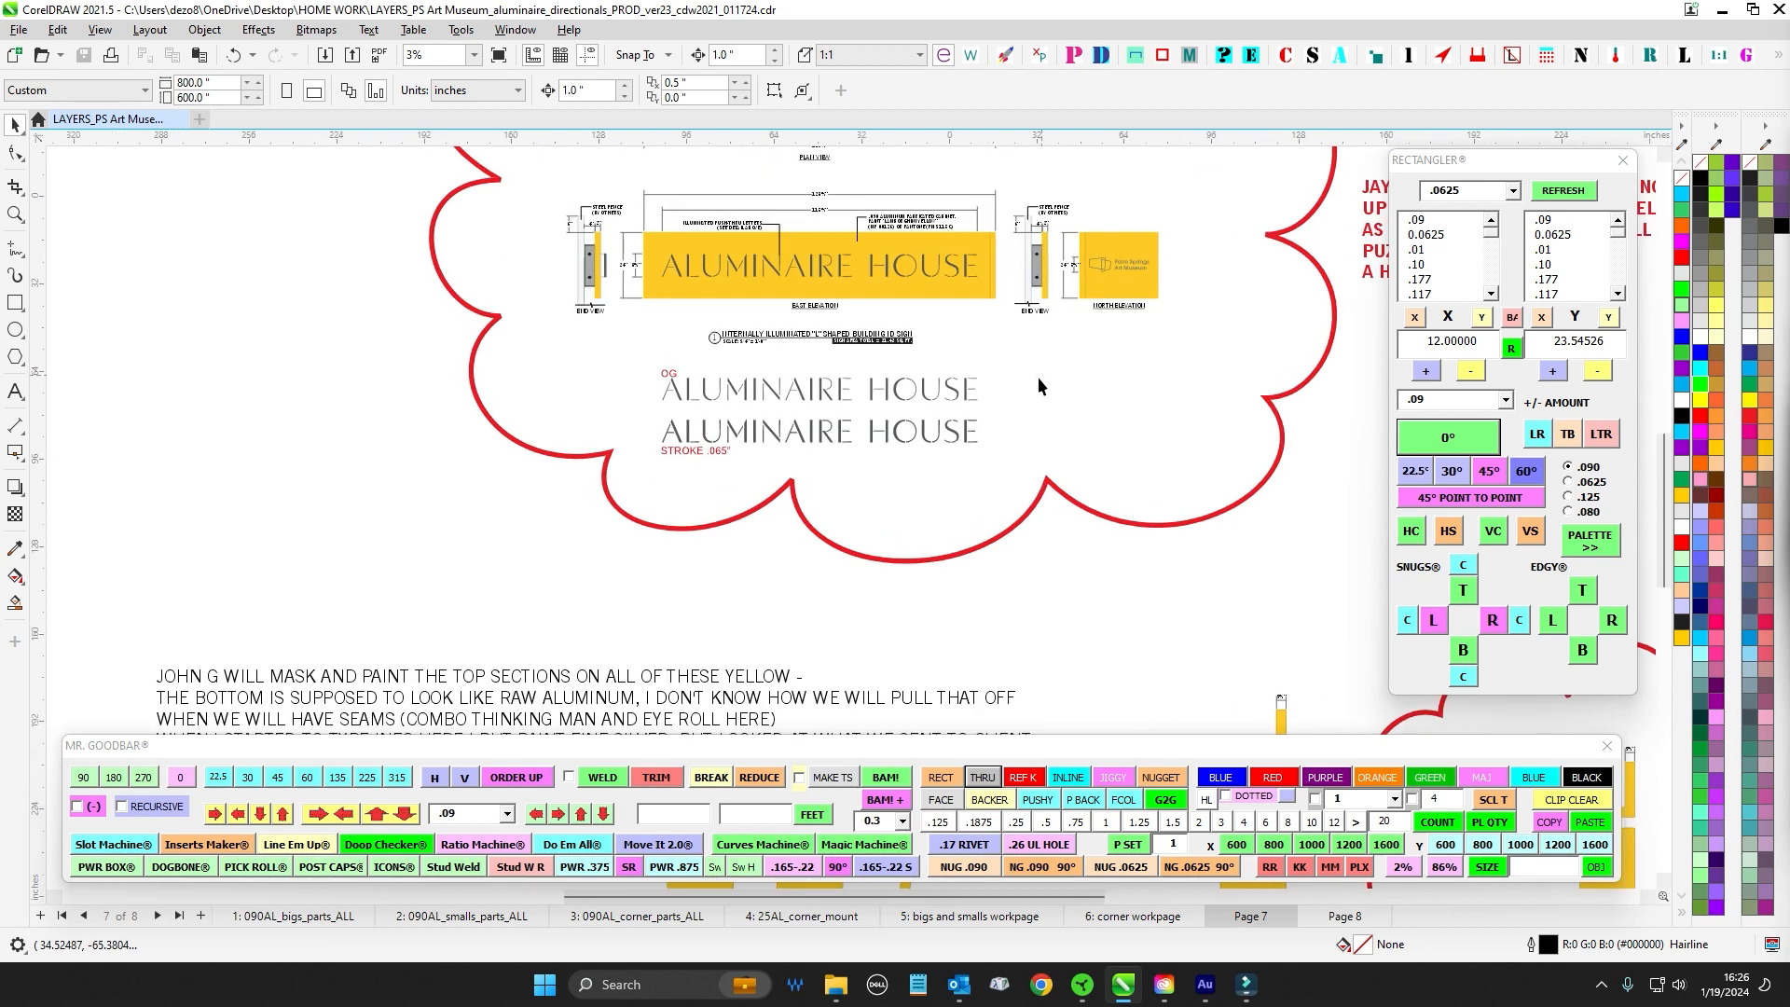
- Examine the Aluminaire House building sign elevations and lettering inside the red revision cloud on page 7
scroll(980, 373, "down", 1)
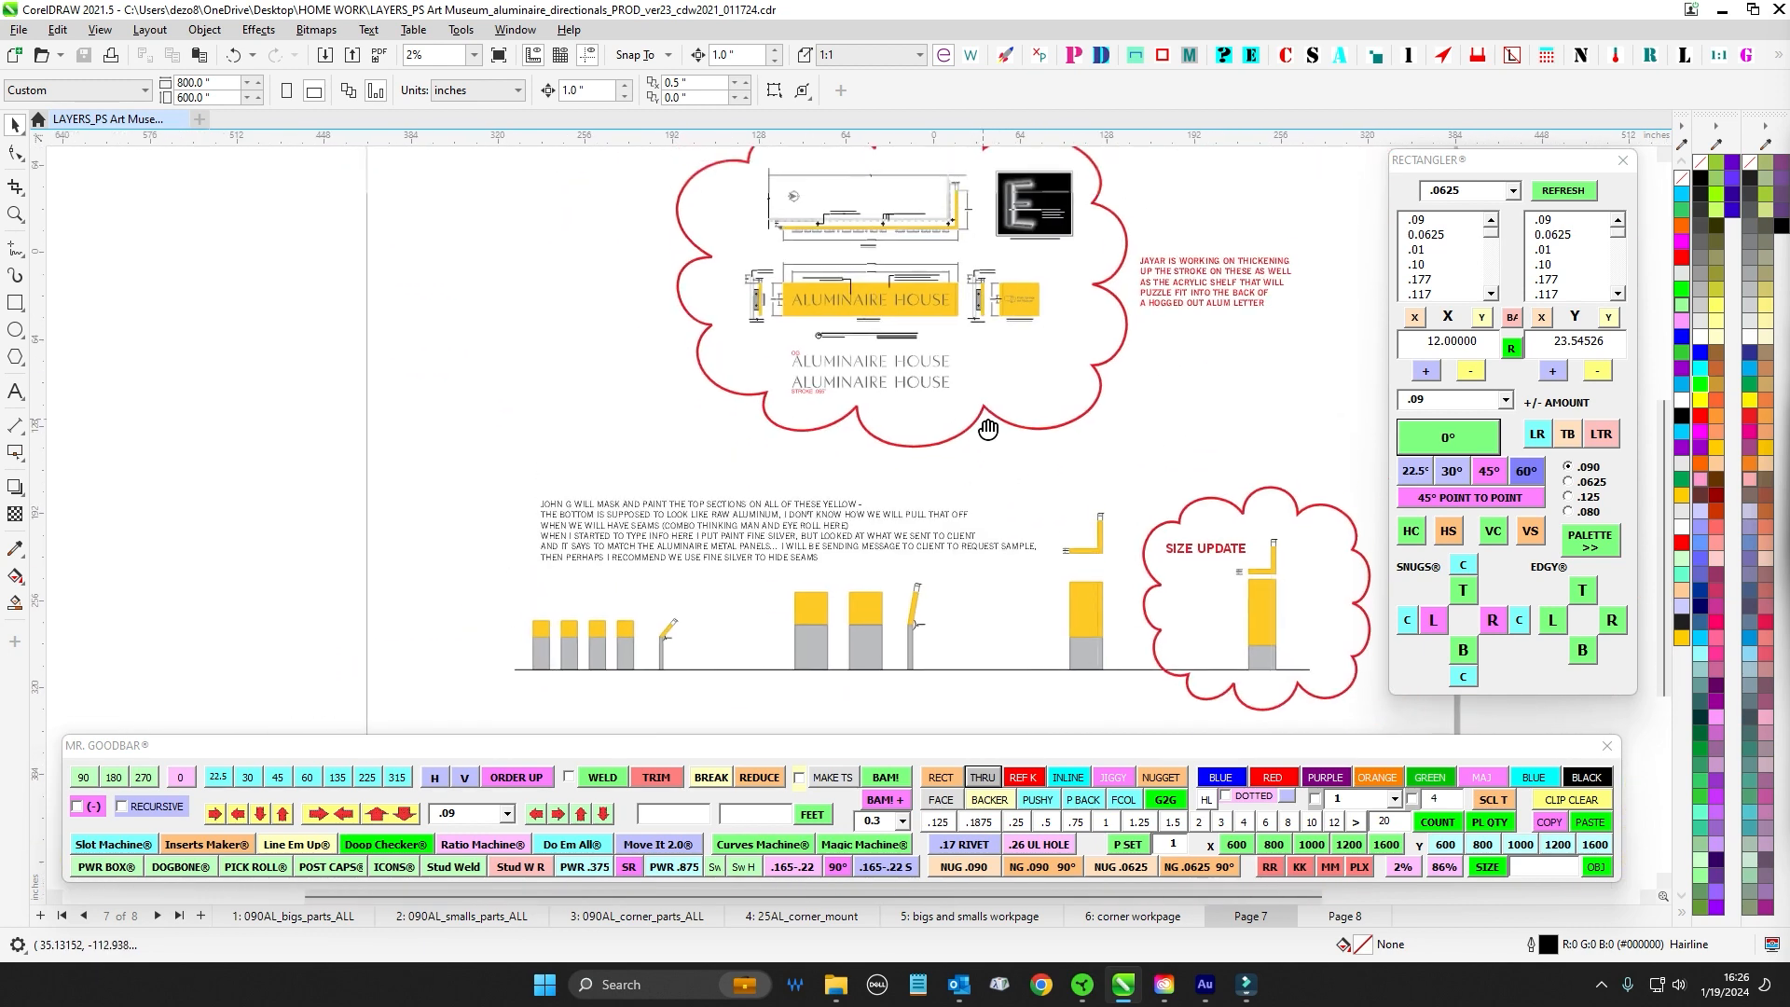
left_click_drag(741, 188, 1005, 366)
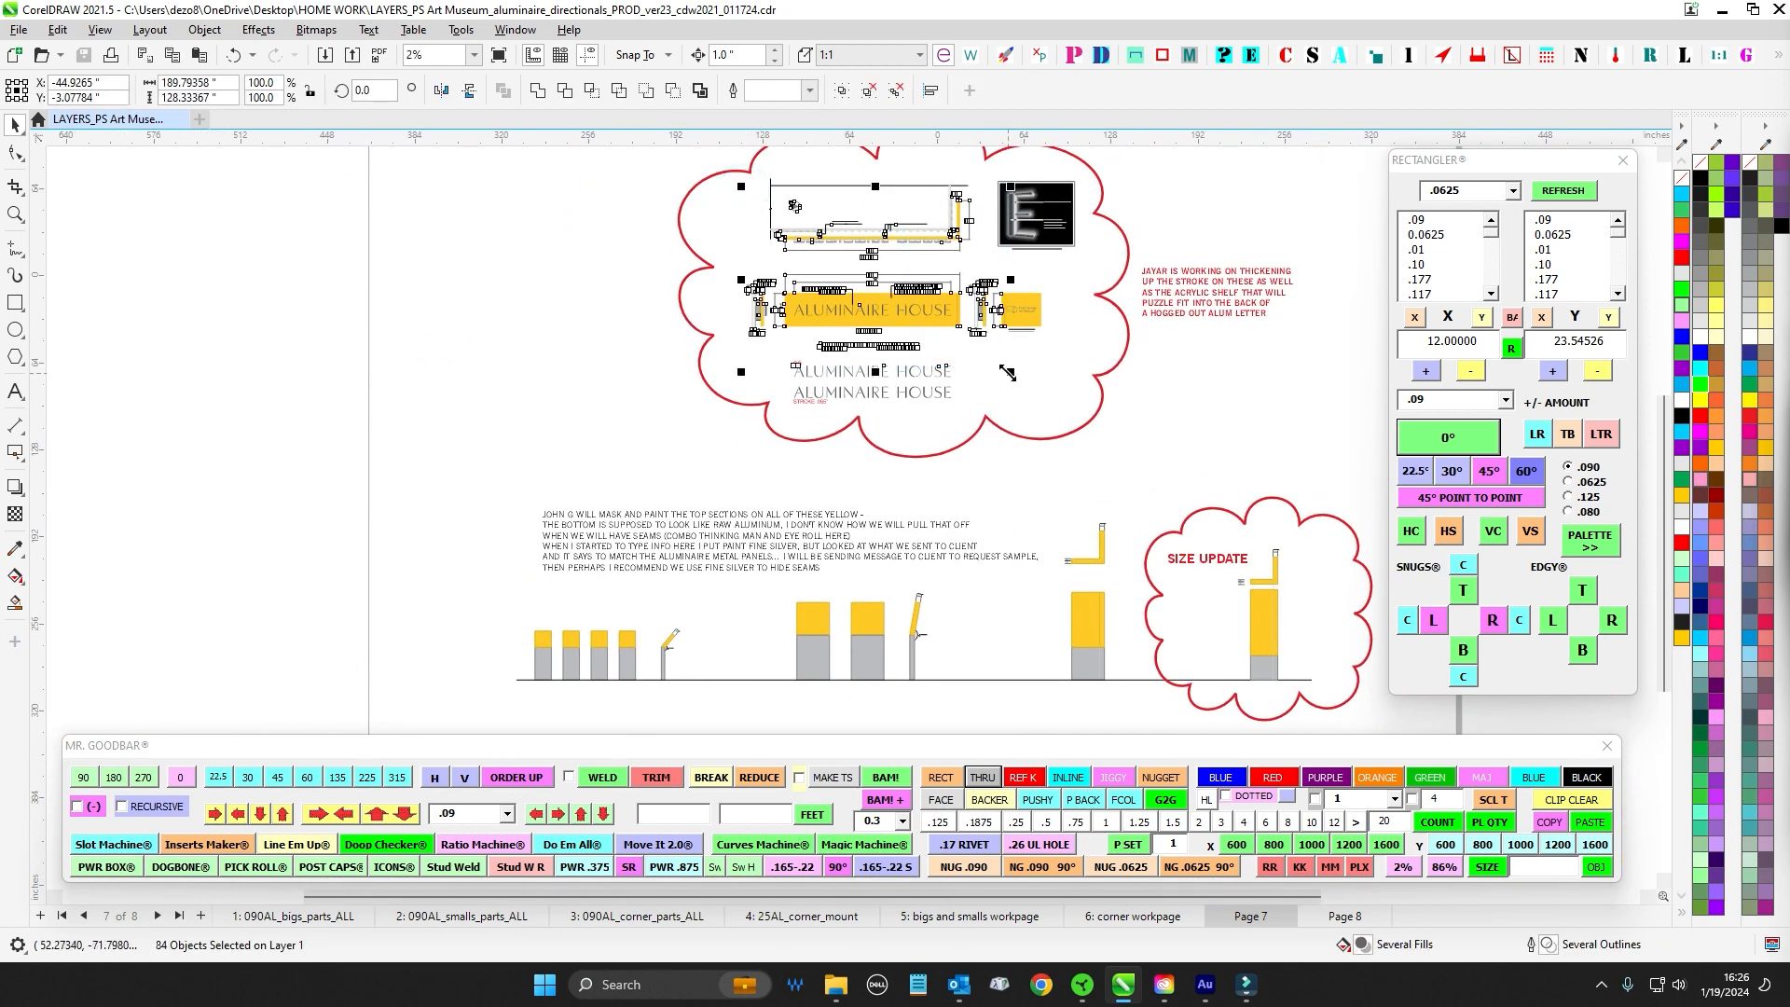
scroll(1004, 366, "up", 1)
left_click_drag(1004, 224, 993, 320)
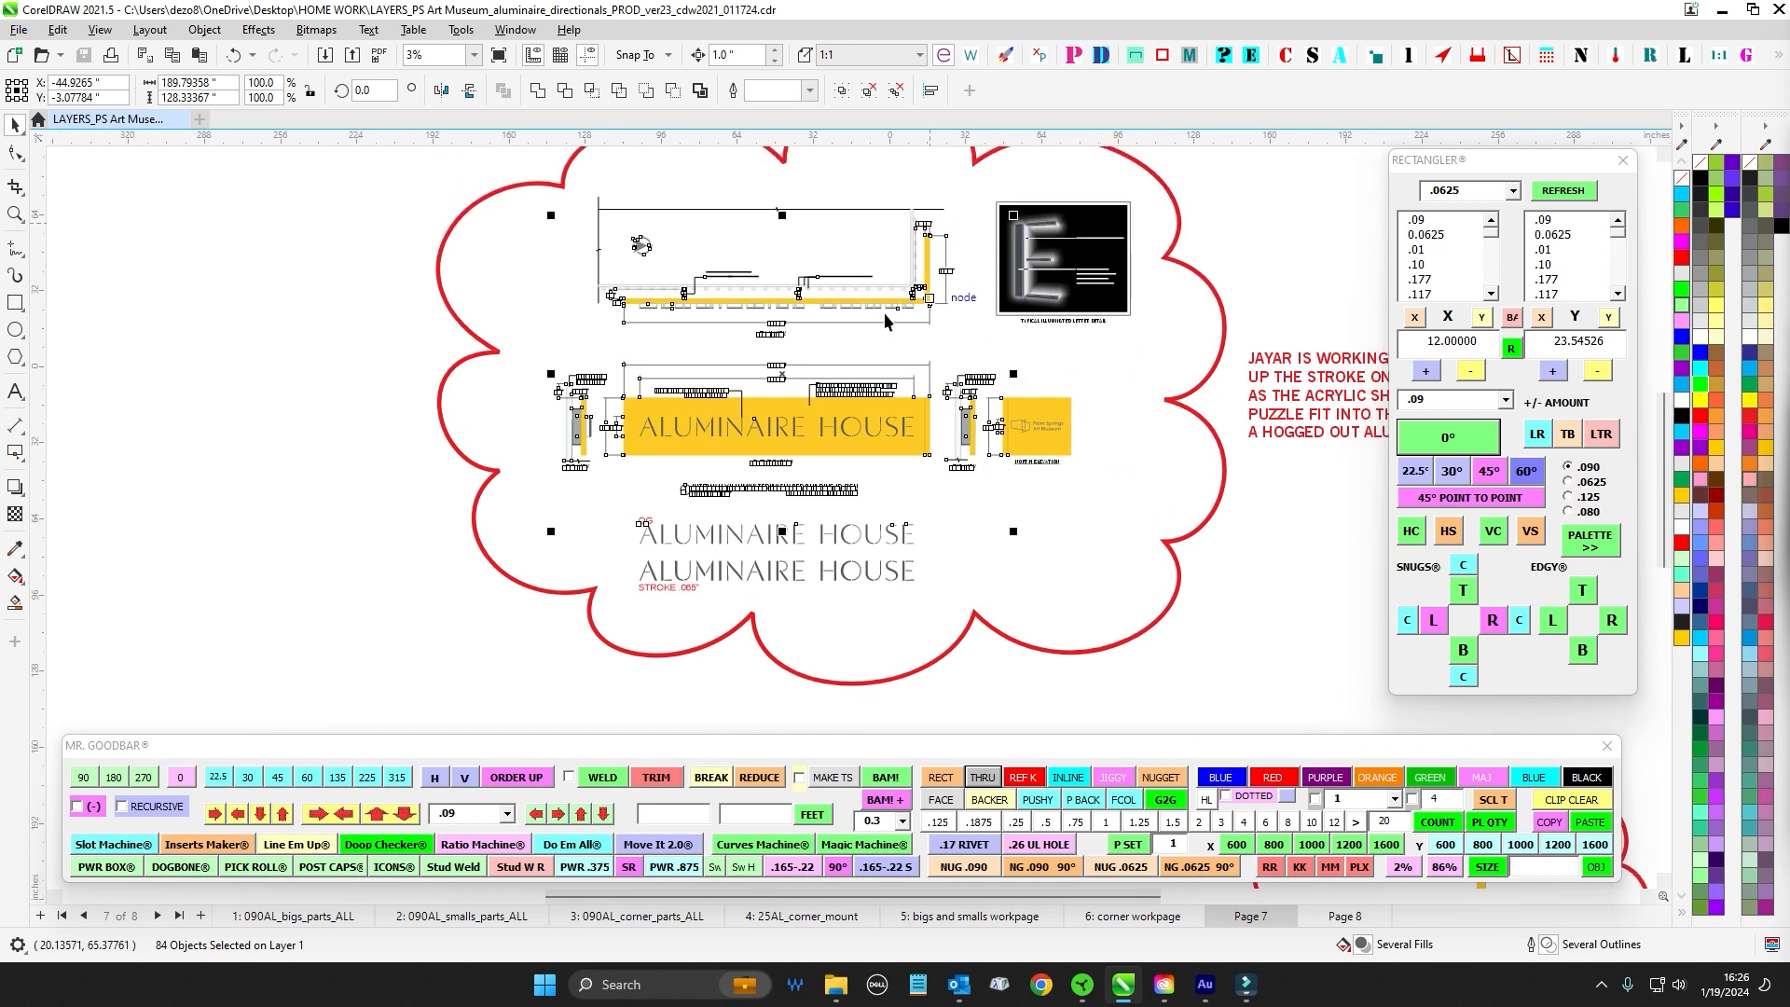
scroll(1005, 326, "down", 1)
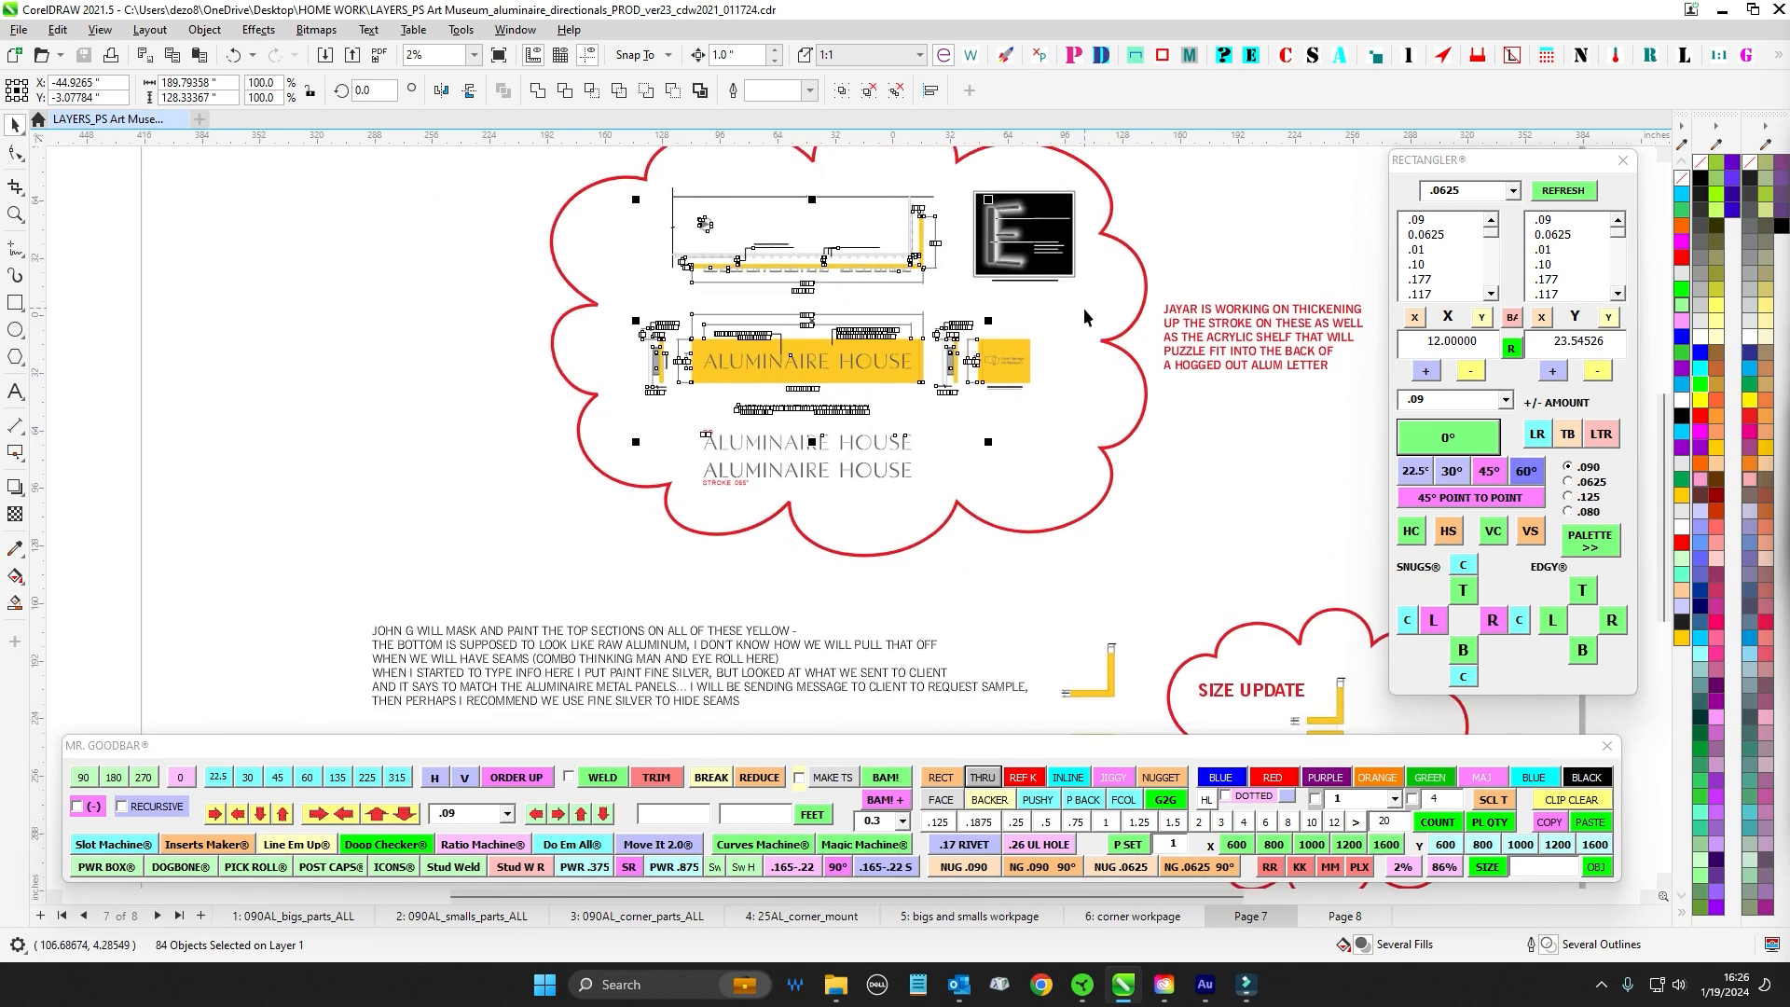
left_click(1081, 313)
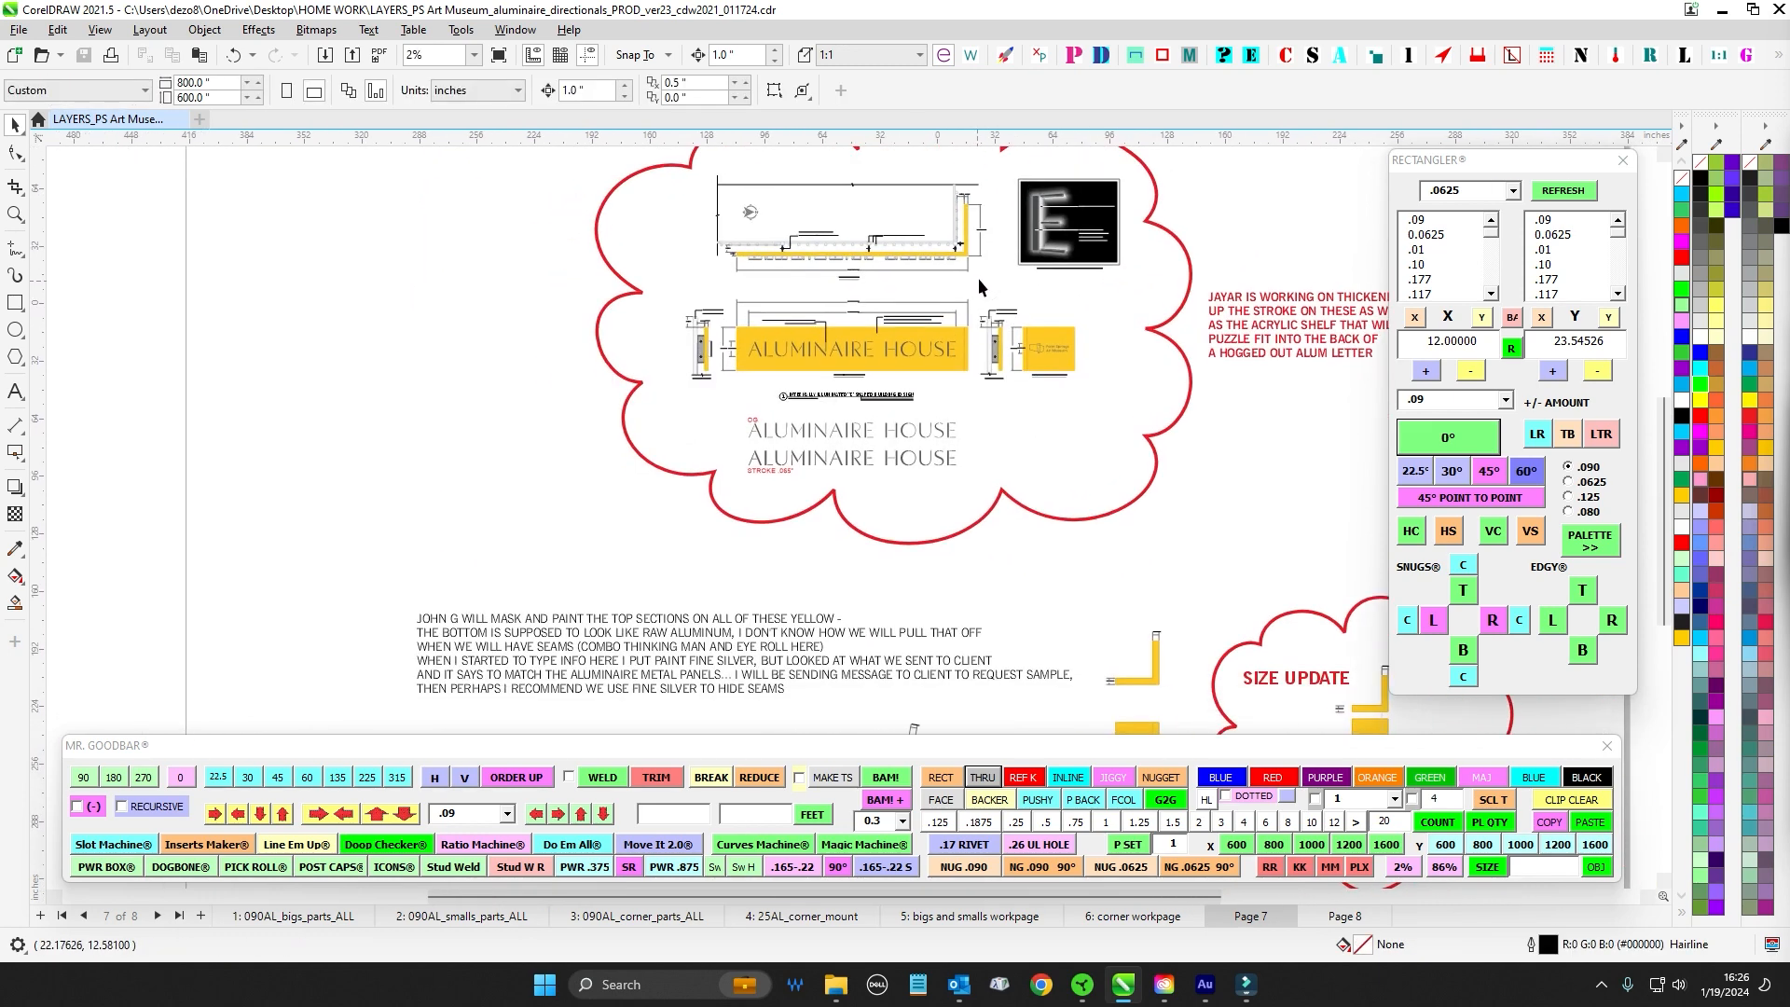
- Examine the small directional signs in the lineup below the paint notes, selecting the group with and without its side view
left_click_drag(999, 440, 1020, 338)
left_click_drag(1035, 490, 1037, 233)
scroll(998, 347, "up", 2)
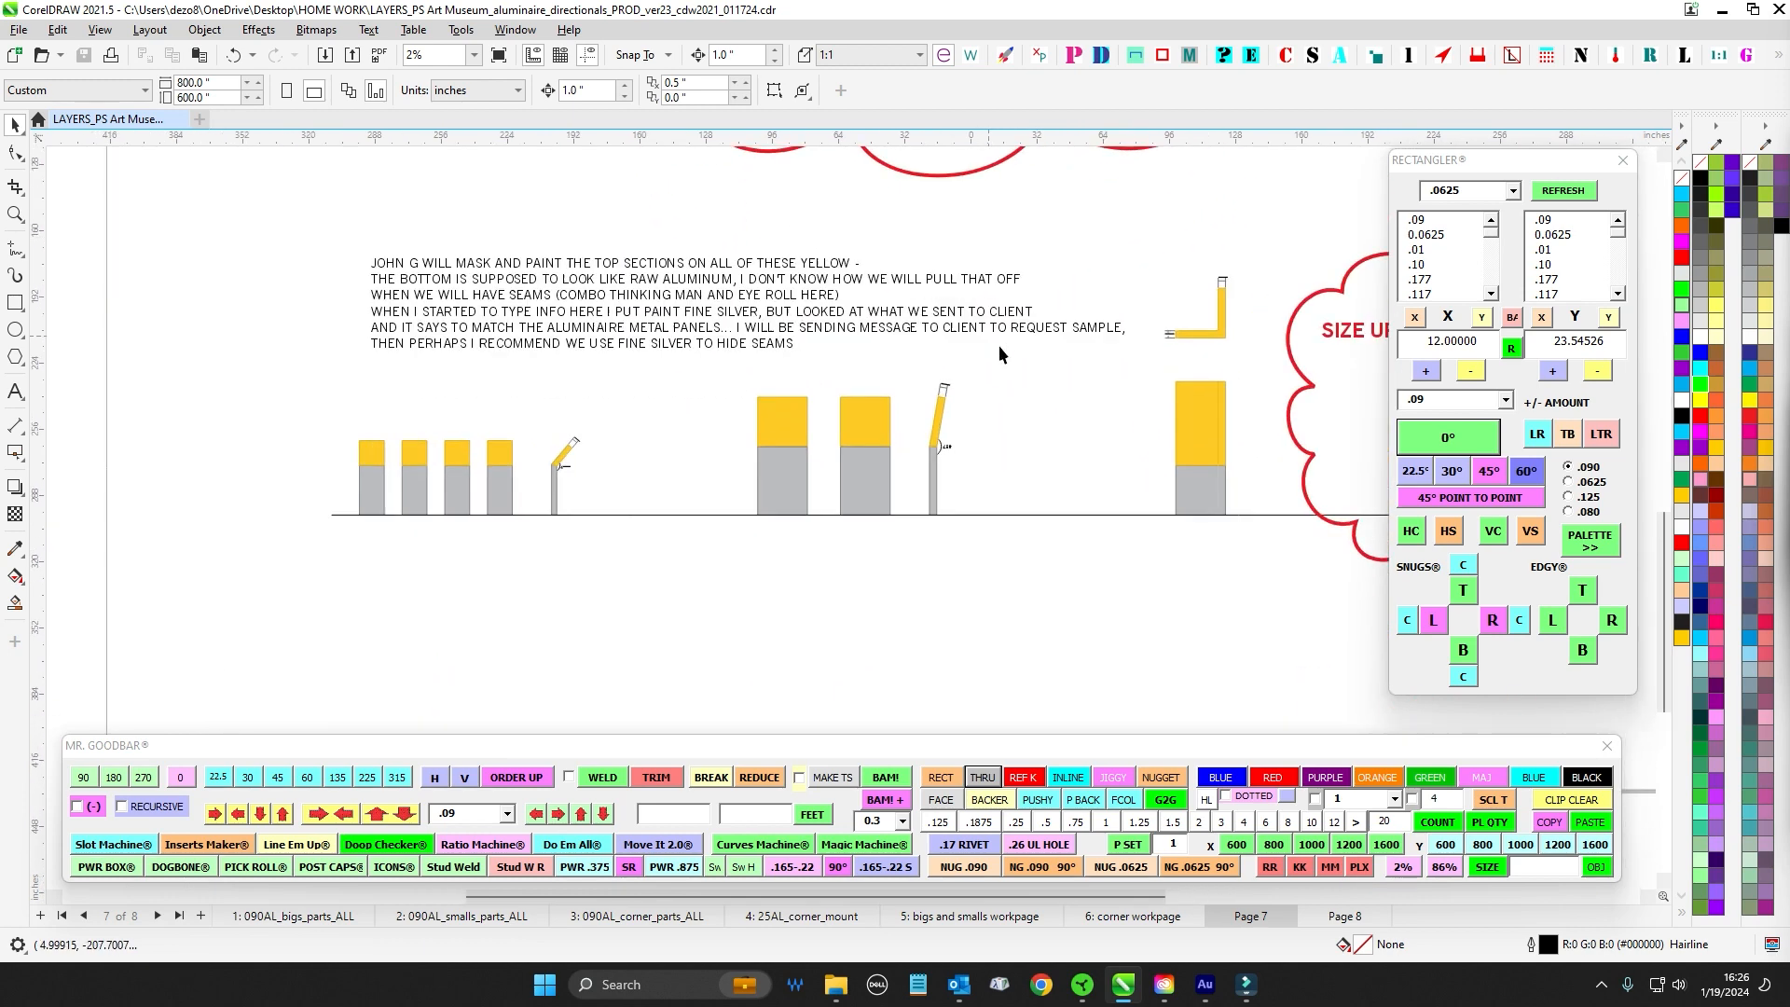
left_click_drag(1061, 406, 1063, 404)
left_click_drag(196, 386, 531, 567)
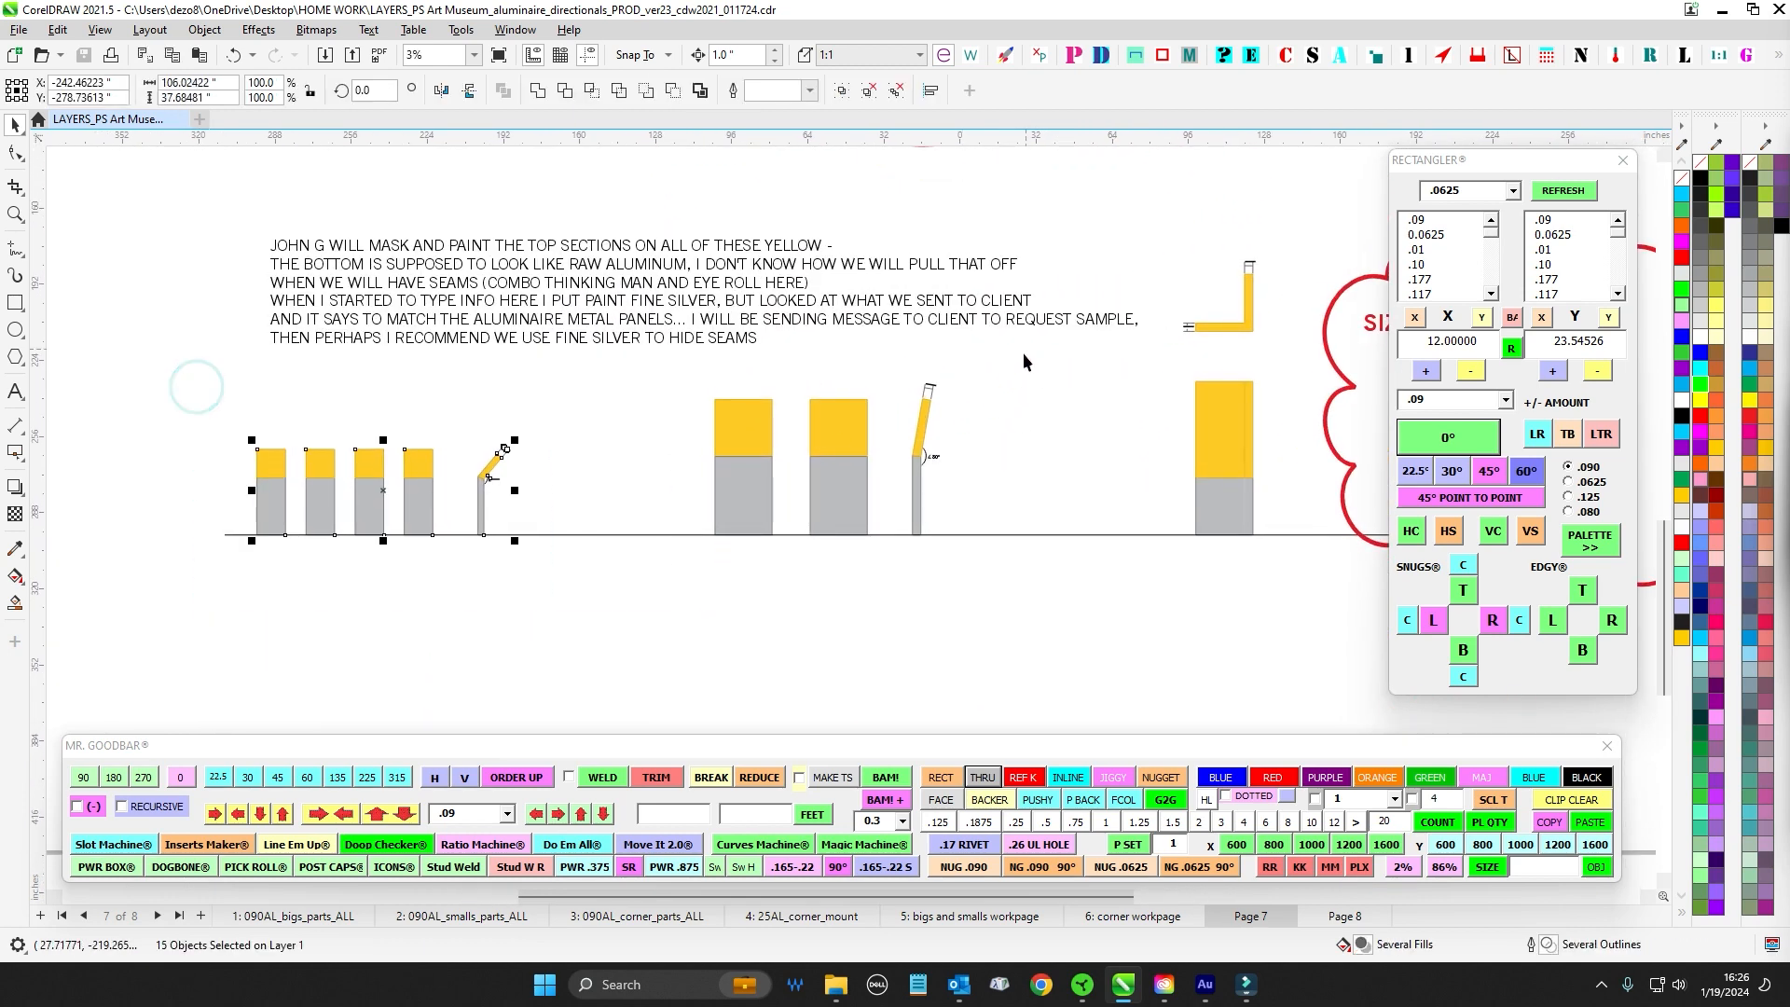
left_click_drag(1021, 352, 671, 573)
left_click_drag(209, 406, 462, 619)
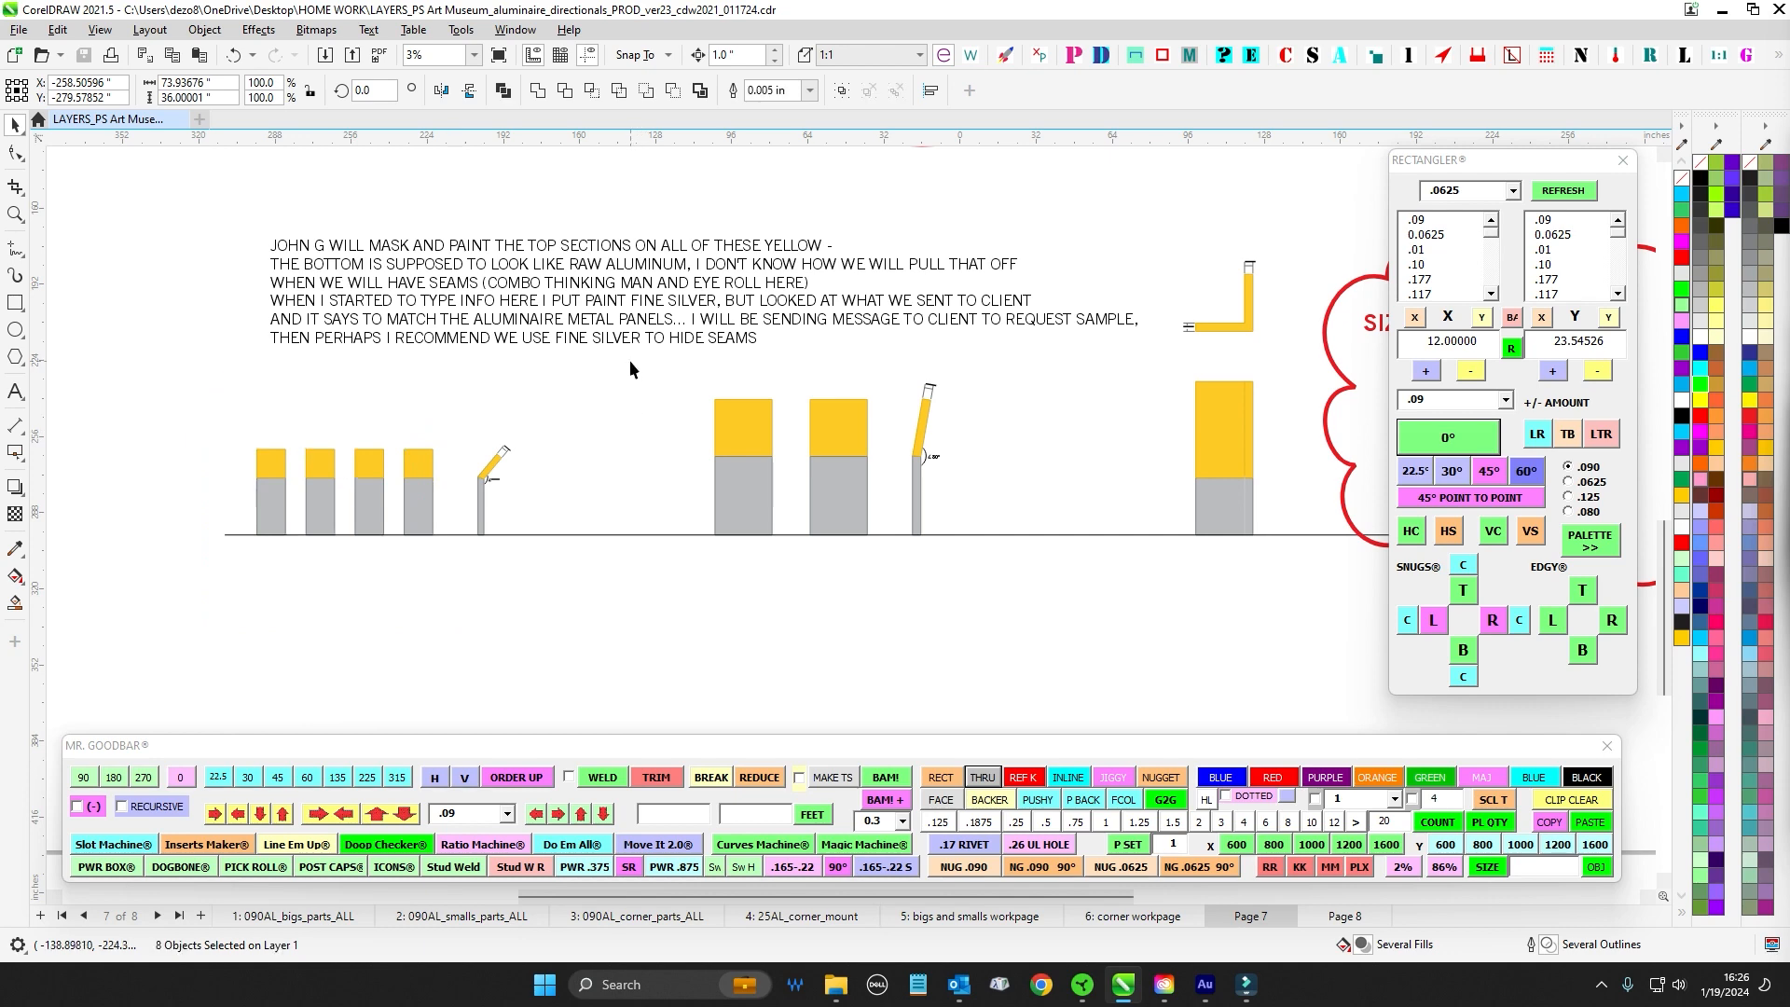
- Inspect the two larger directional signs and the L-shaped corner sign in the lineup, selecting each group
left_click_drag(629, 360, 889, 599)
left_click_drag(1094, 411, 711, 428)
left_click_drag(782, 221, 803, 628)
scroll(900, 599, "down", 2)
scroll(1042, 444, "up", 2)
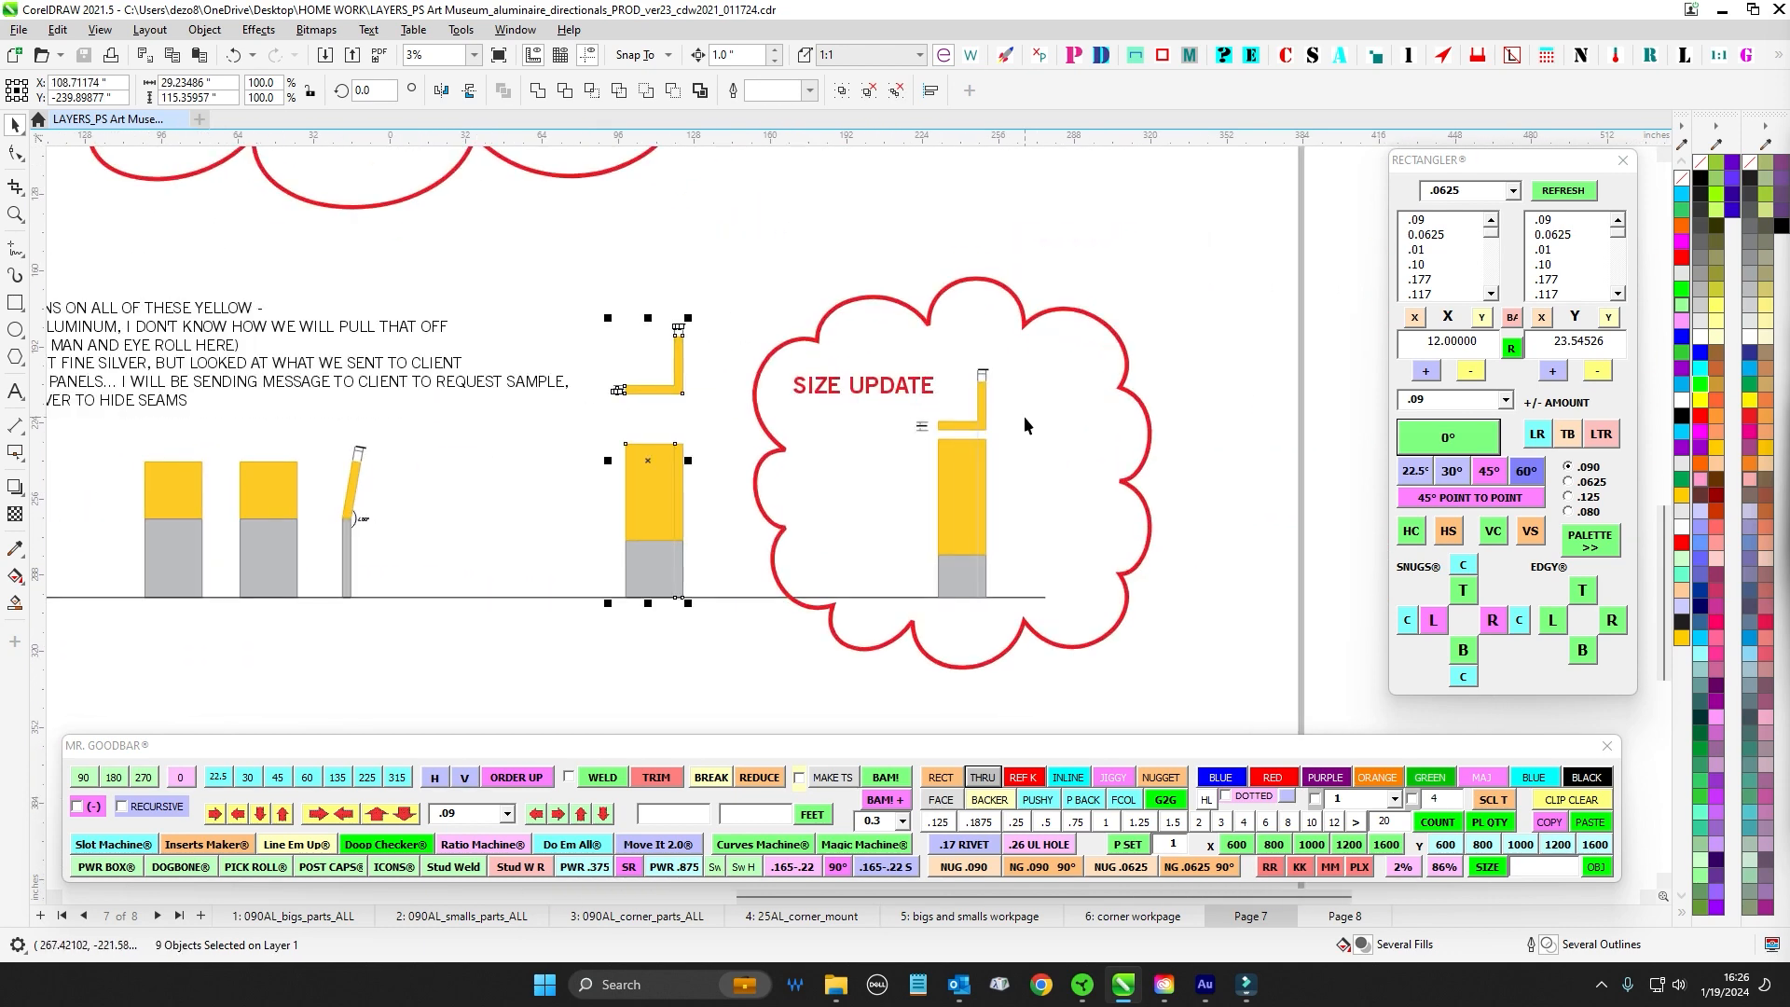
- Select the revised corner sign inside the SIZE UPDATE cloud and examine it against the rest of the lineup
scroll(1020, 407, "down", 1)
left_click_drag(964, 578, 966, 580)
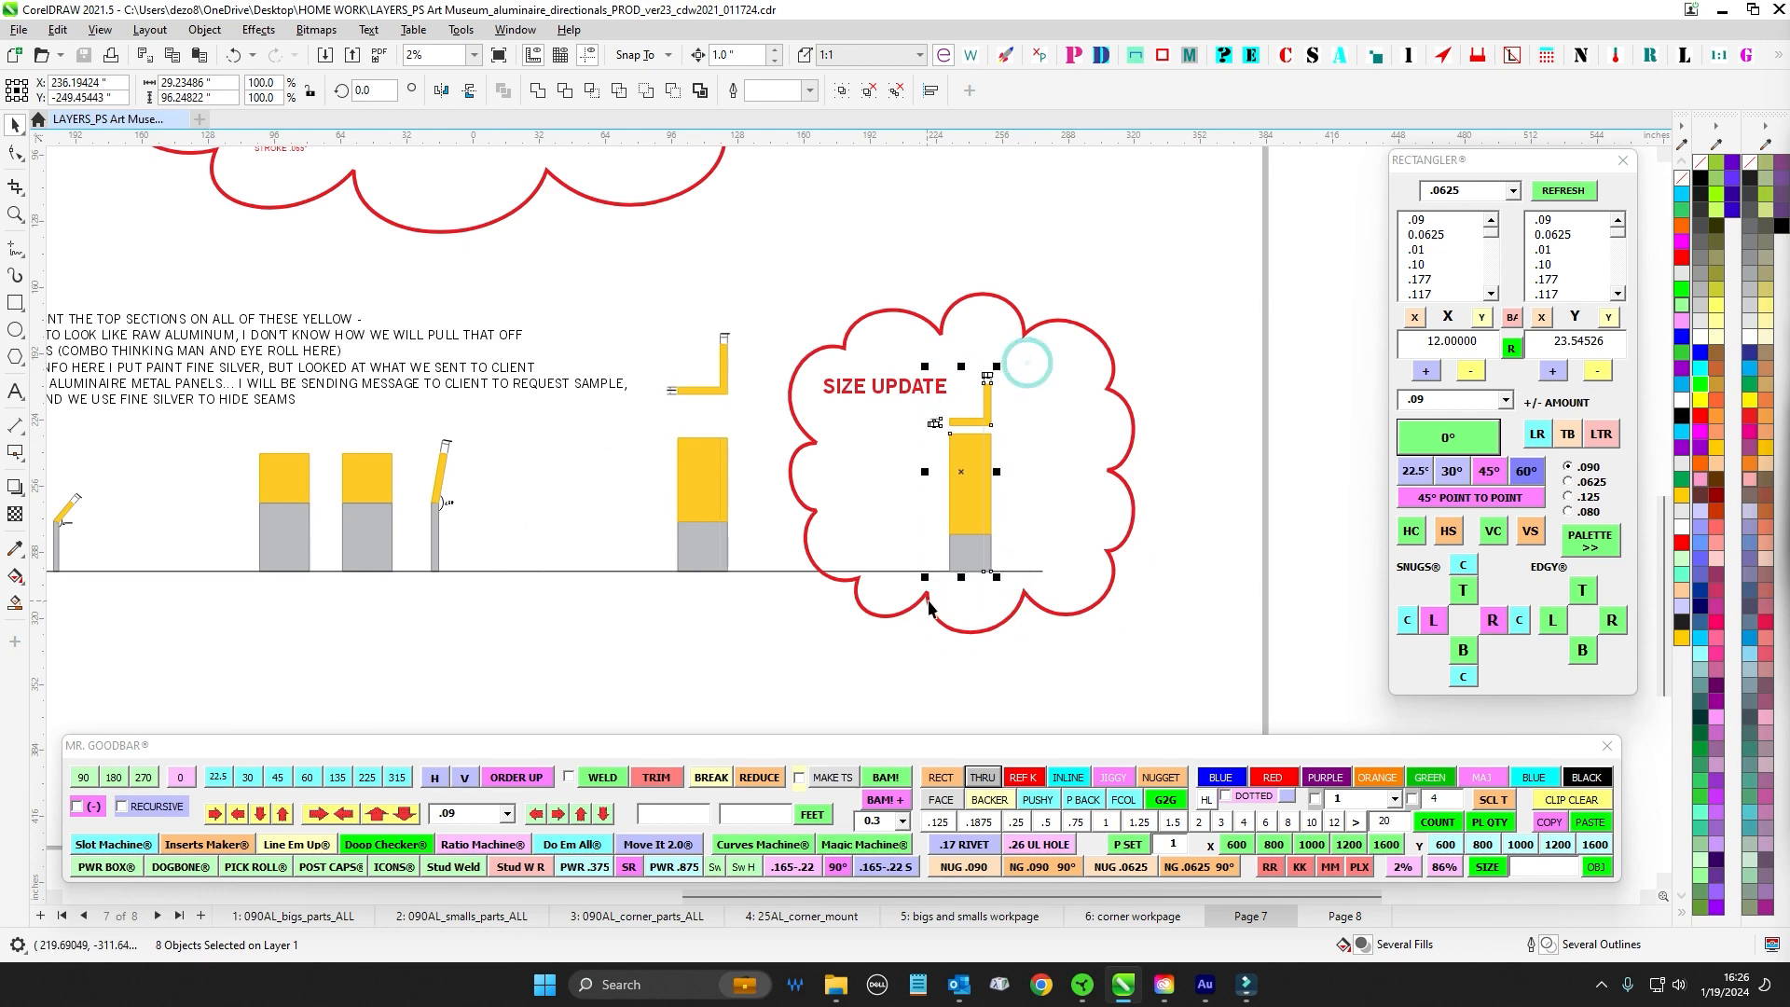
scroll(1012, 452, "up", 1)
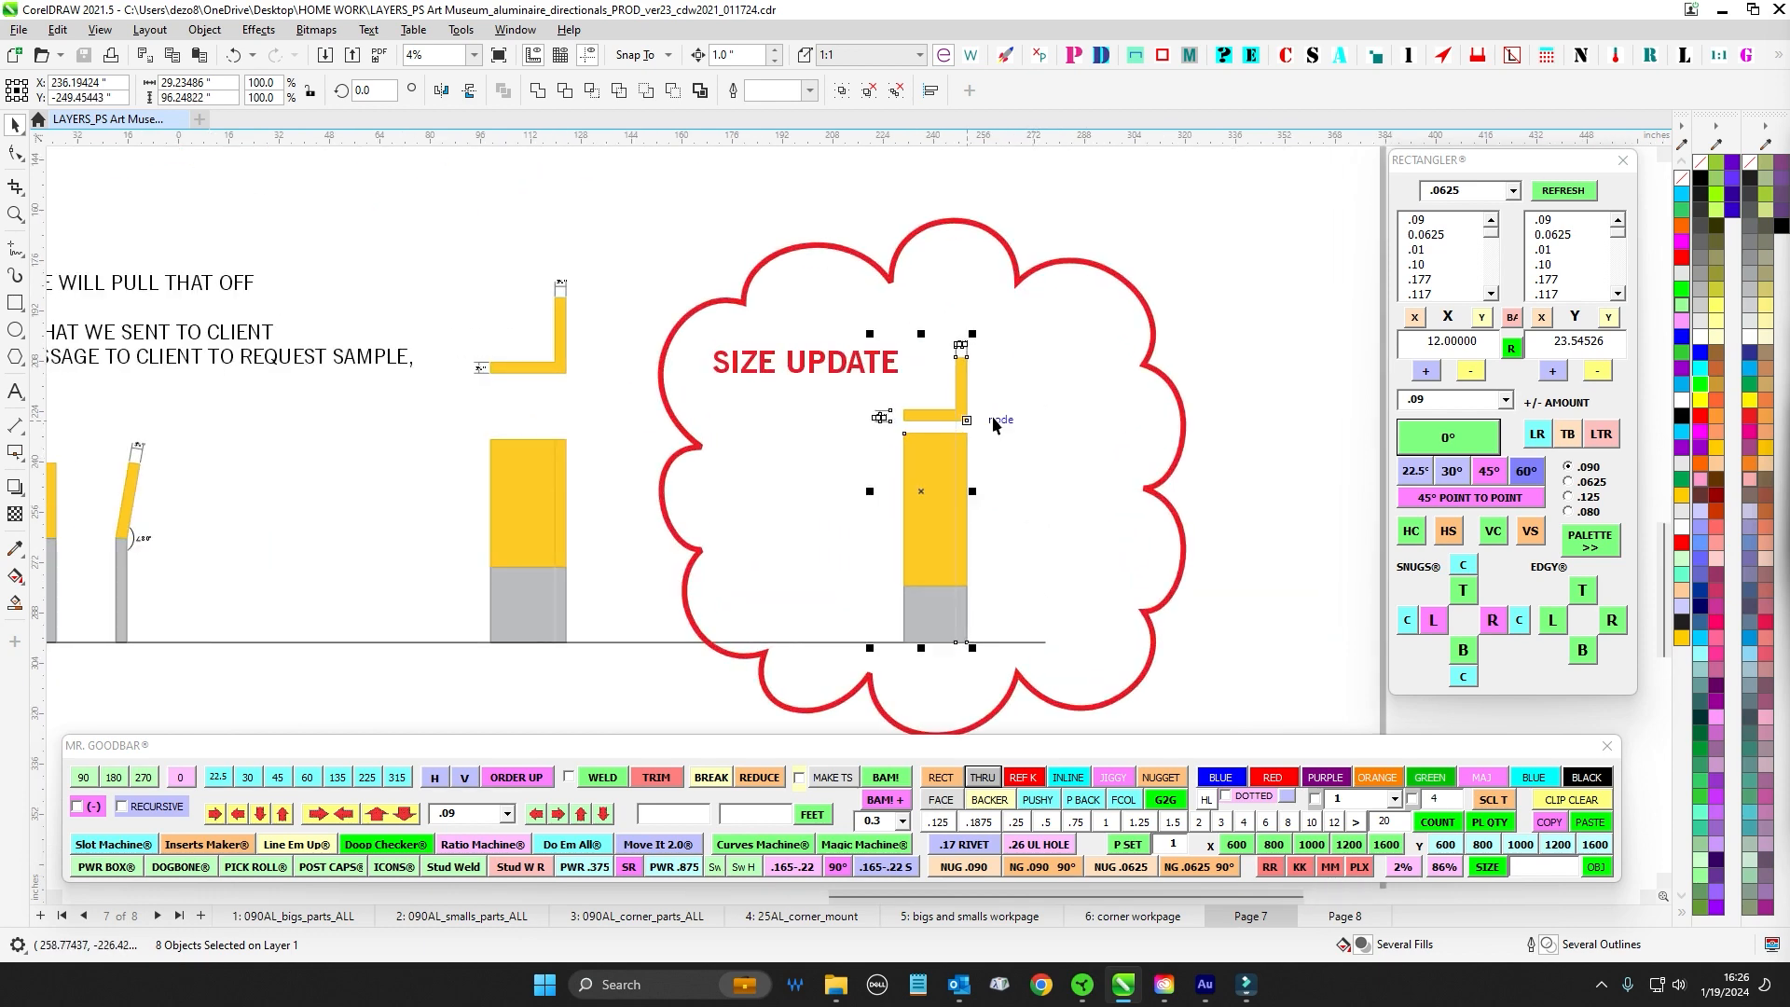
scroll(1031, 434, "down", 2)
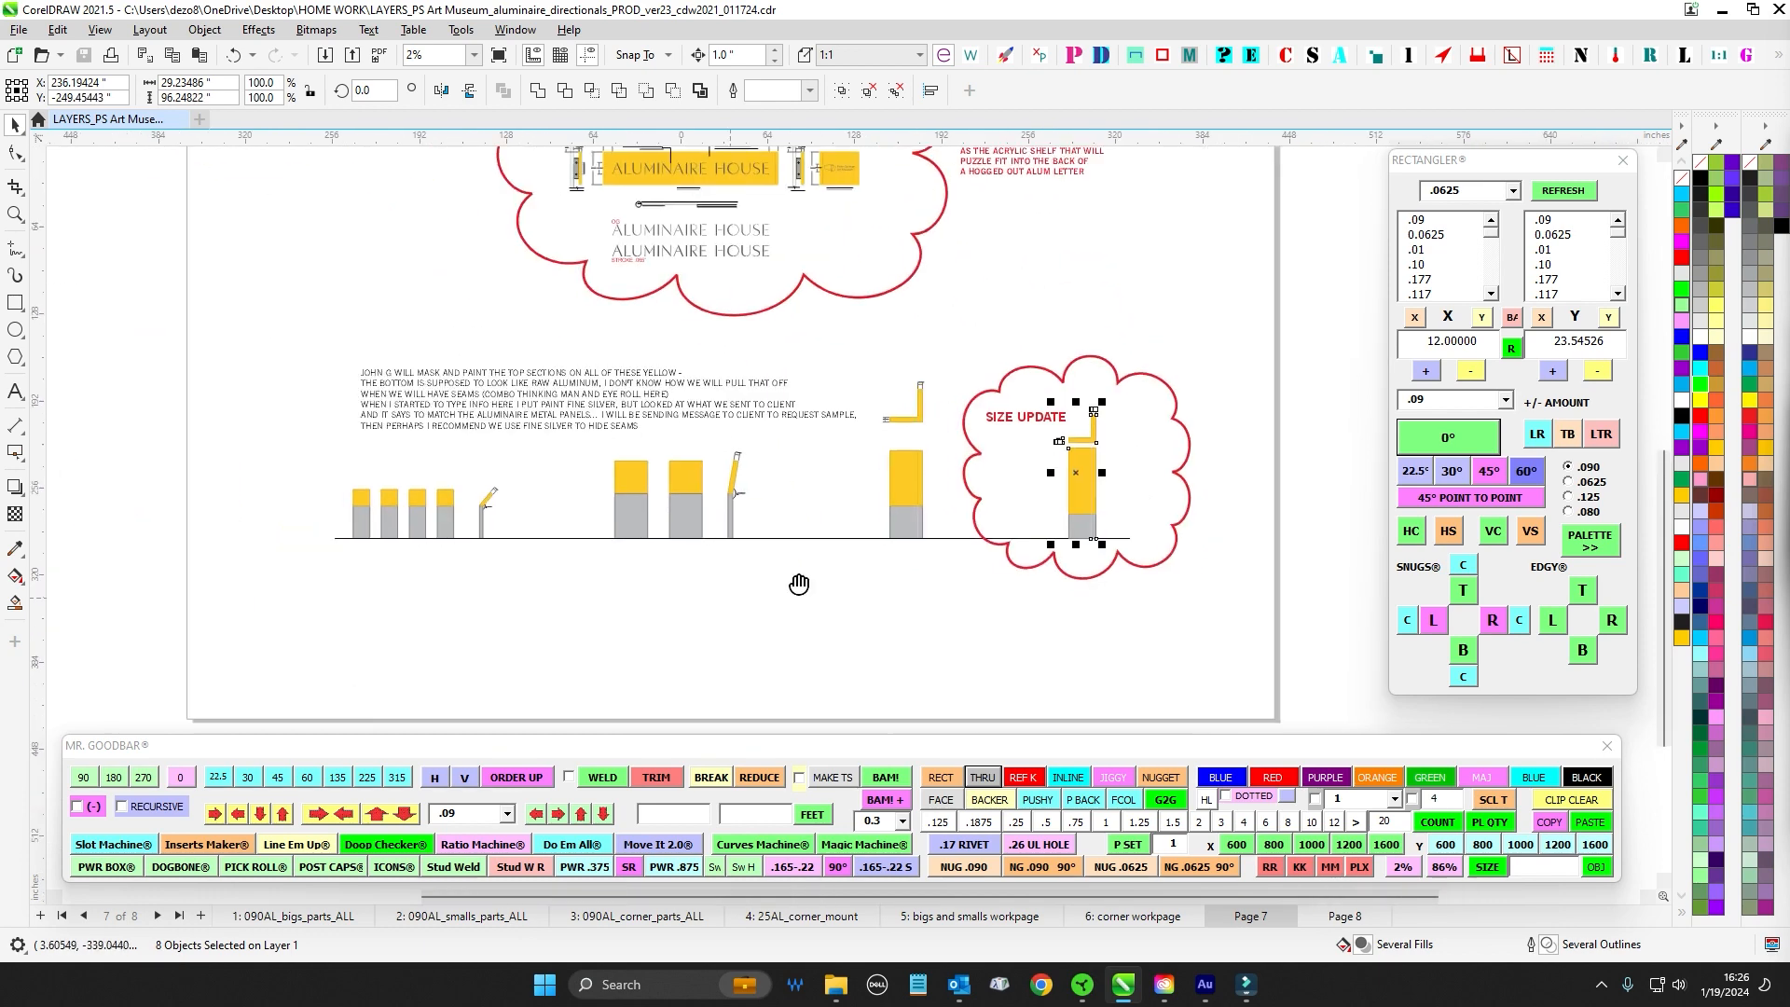
- Open the corner workpage and examine the corner sign's colour elevation, exploded panels, brackets and post details
left_click(1133, 918)
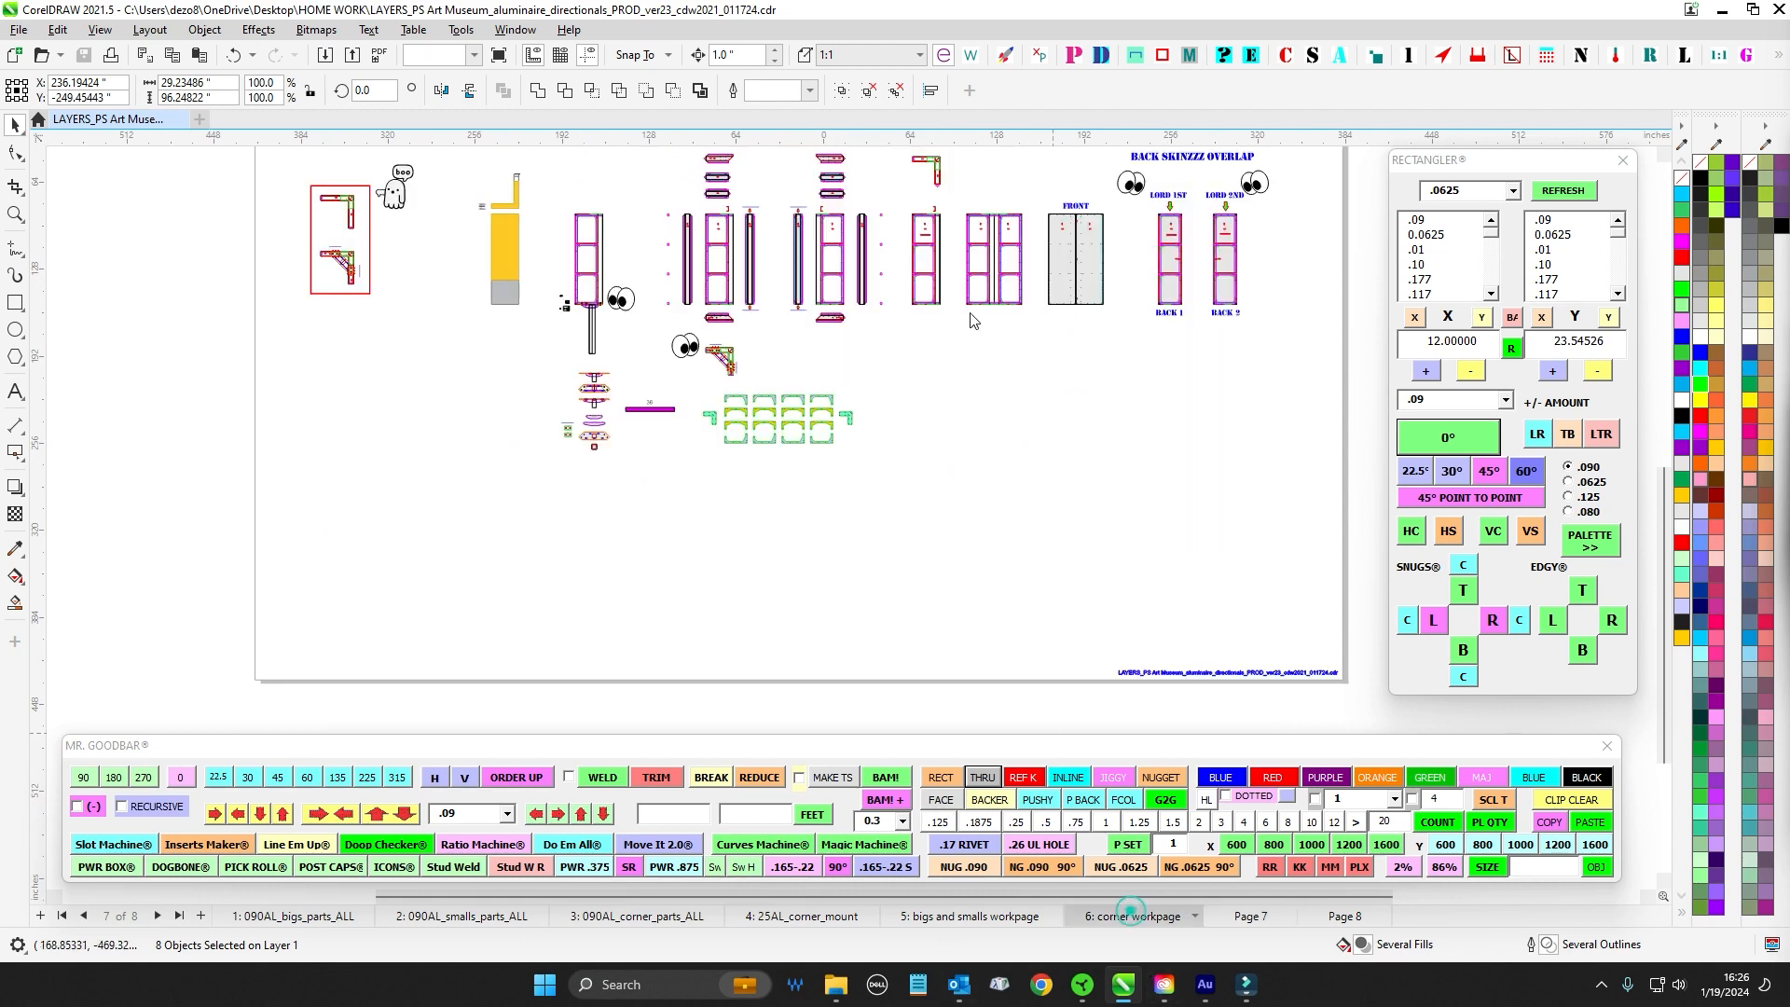
scroll(584, 475, "up", 2)
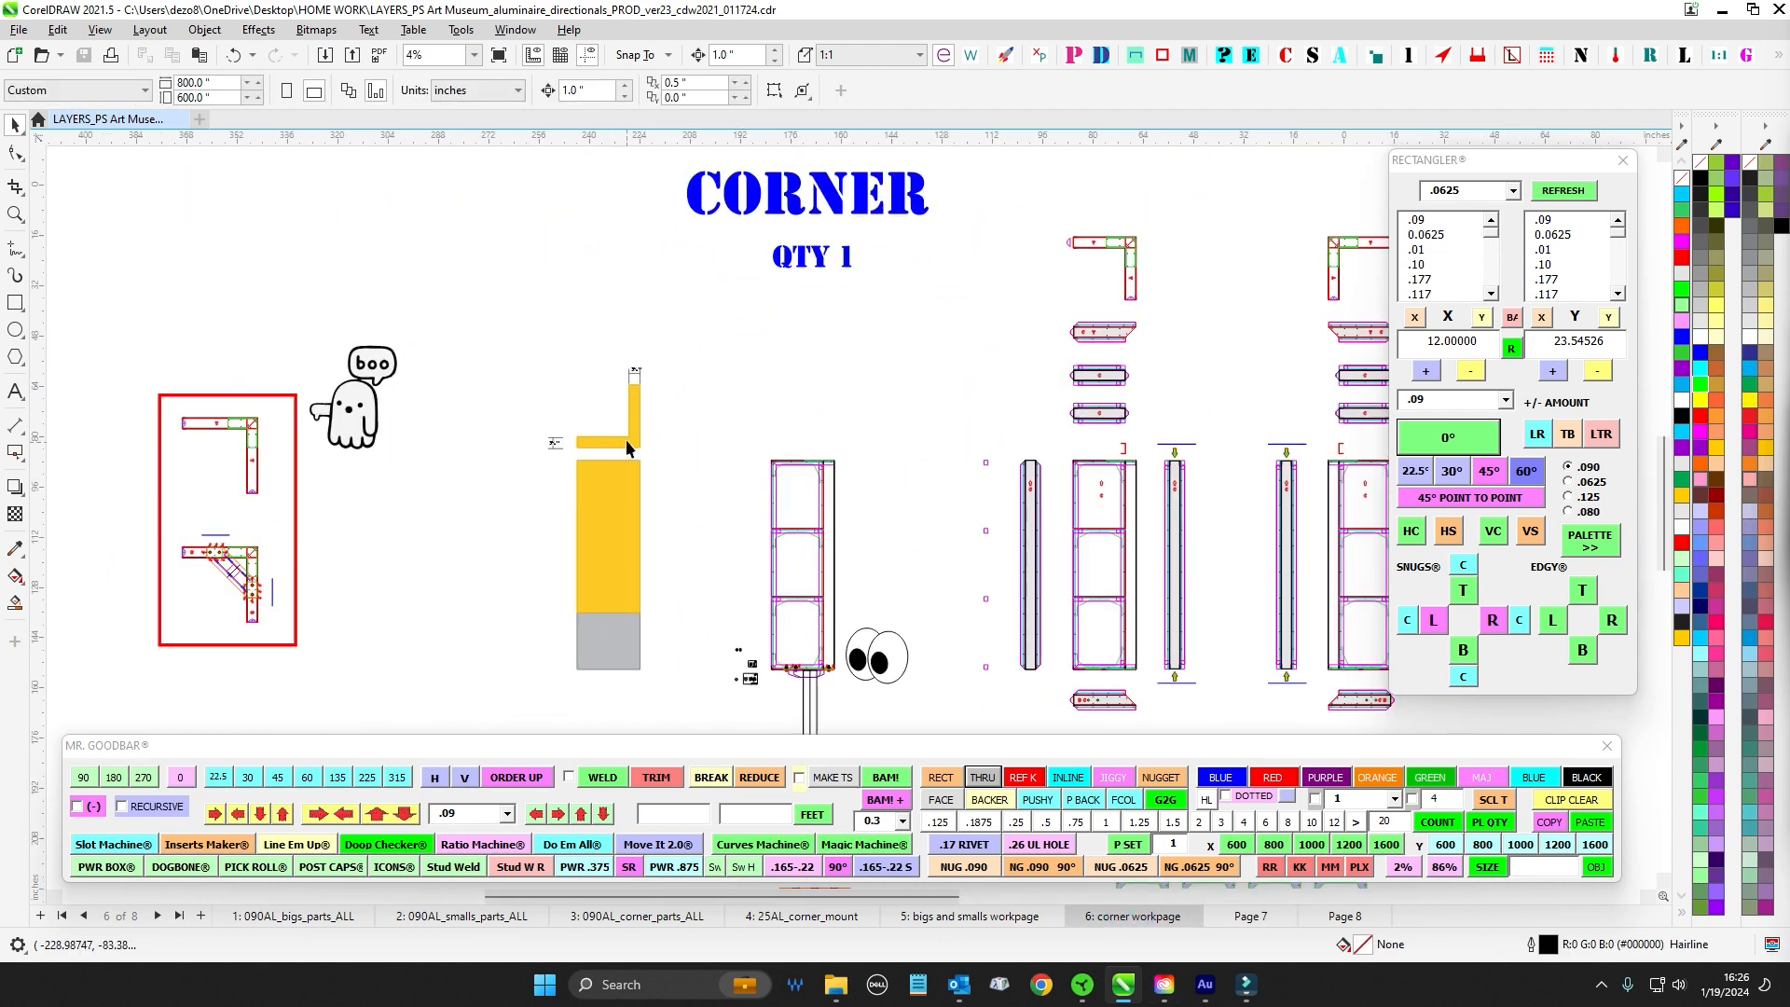
scroll(580, 451, "down", 2)
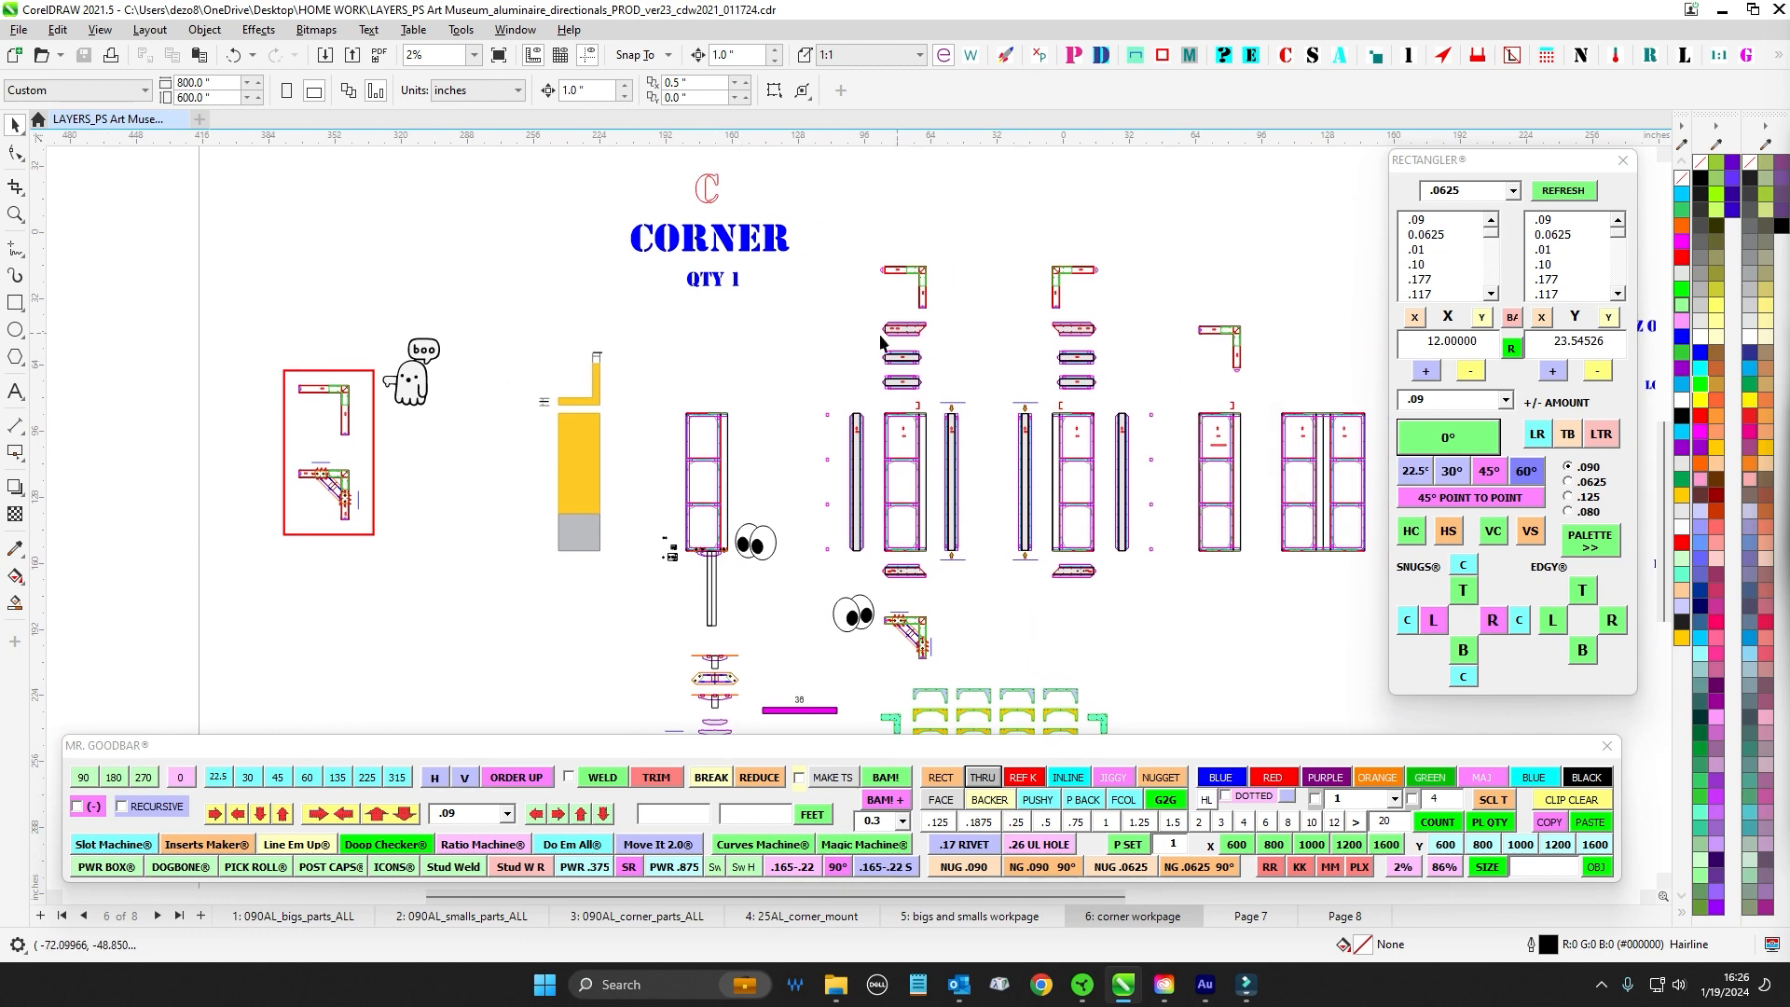
scroll(852, 473, "up", 1)
scroll(714, 525, "up", 2)
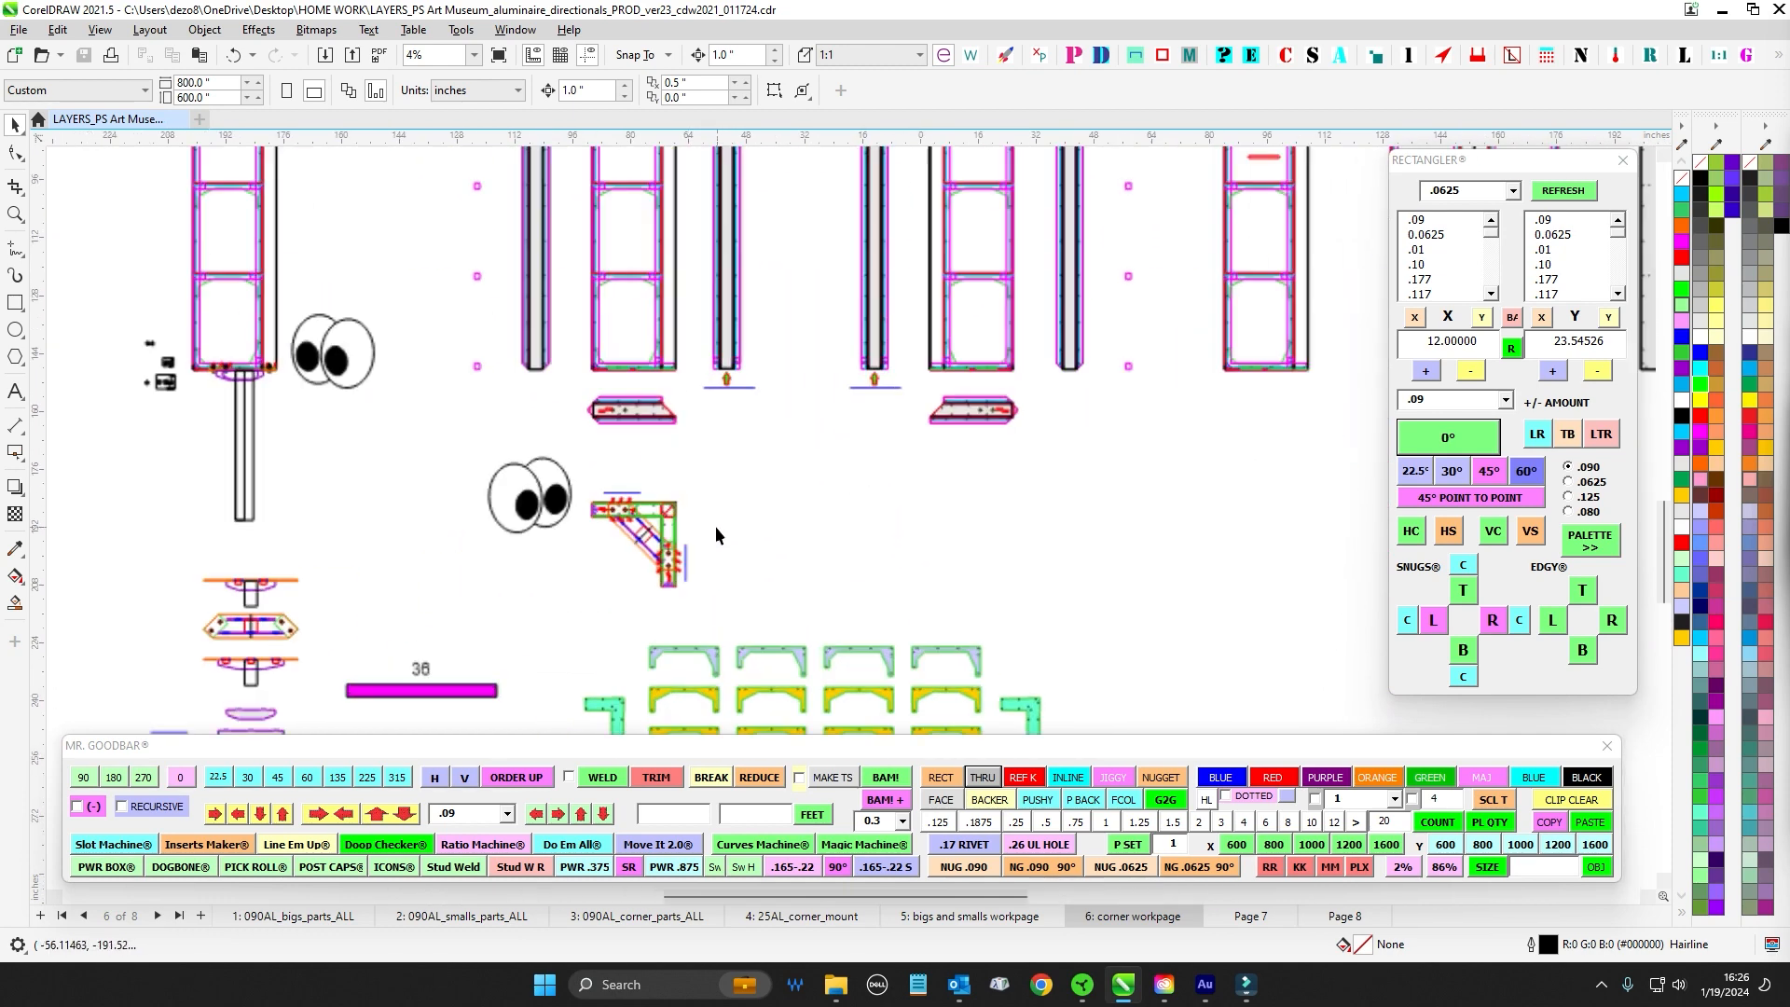
scroll(938, 438, "down", 3)
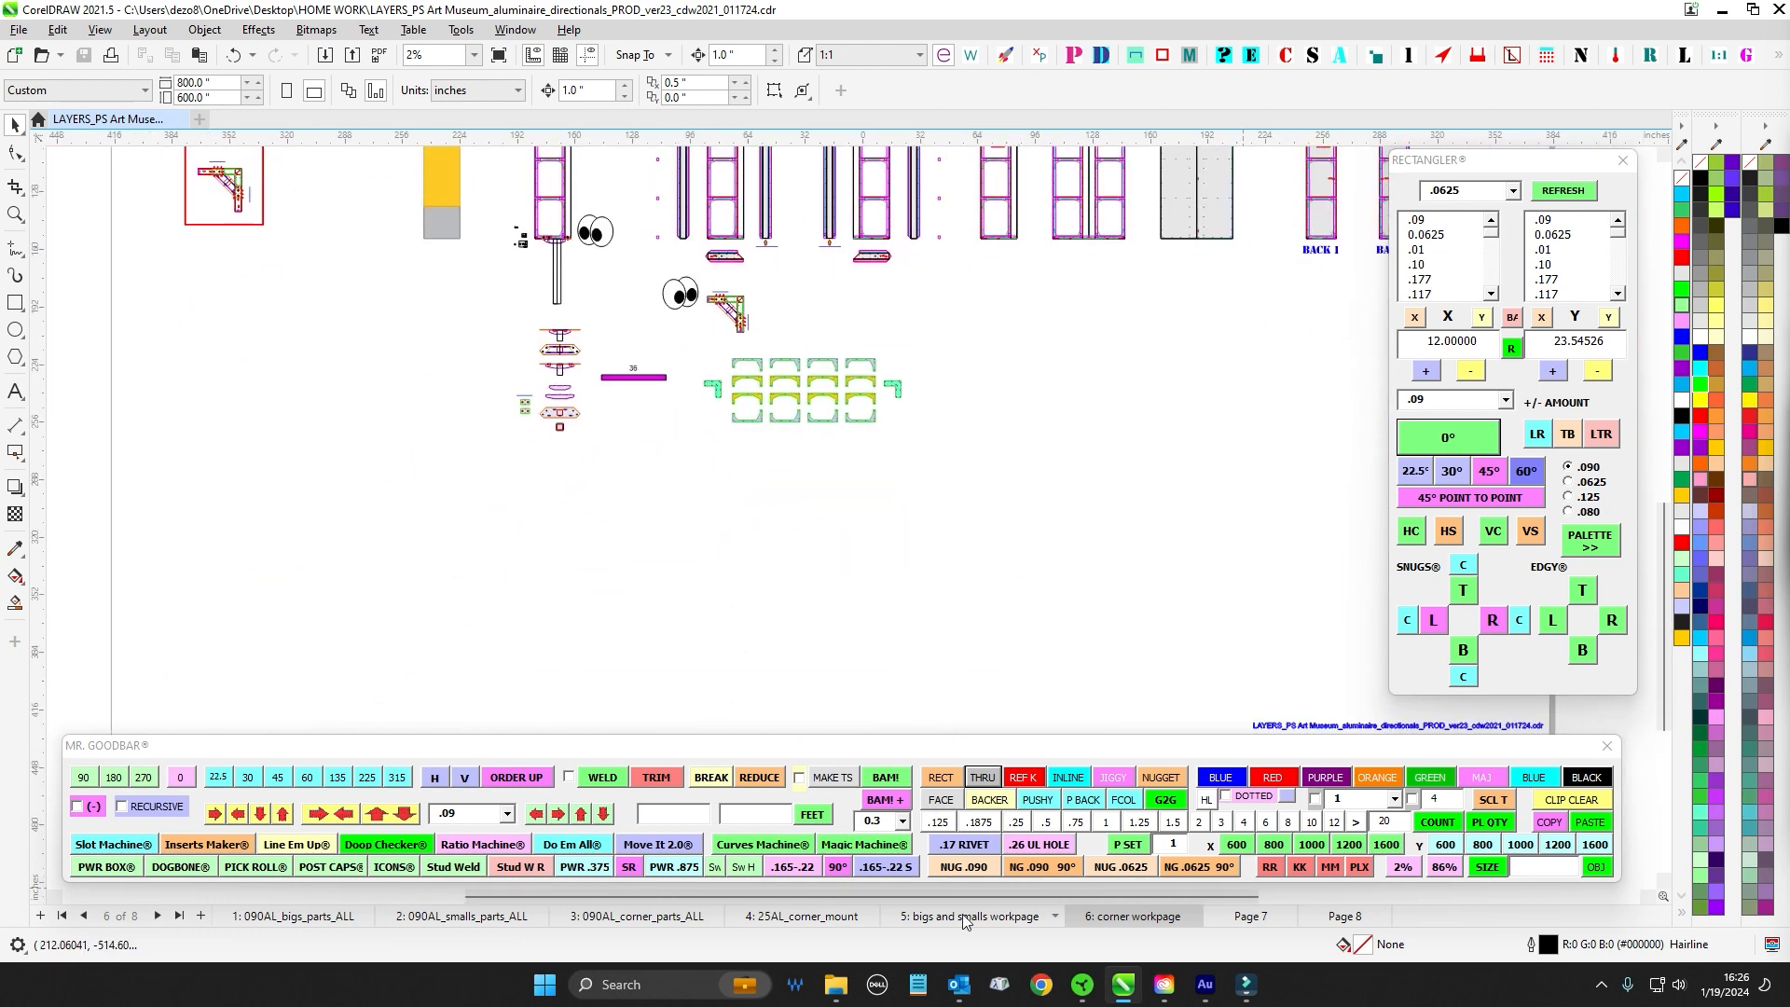
- Open the bigs and smalls workpage and examine the BIGS layout with its parts, brackets and skins
left_click(967, 916)
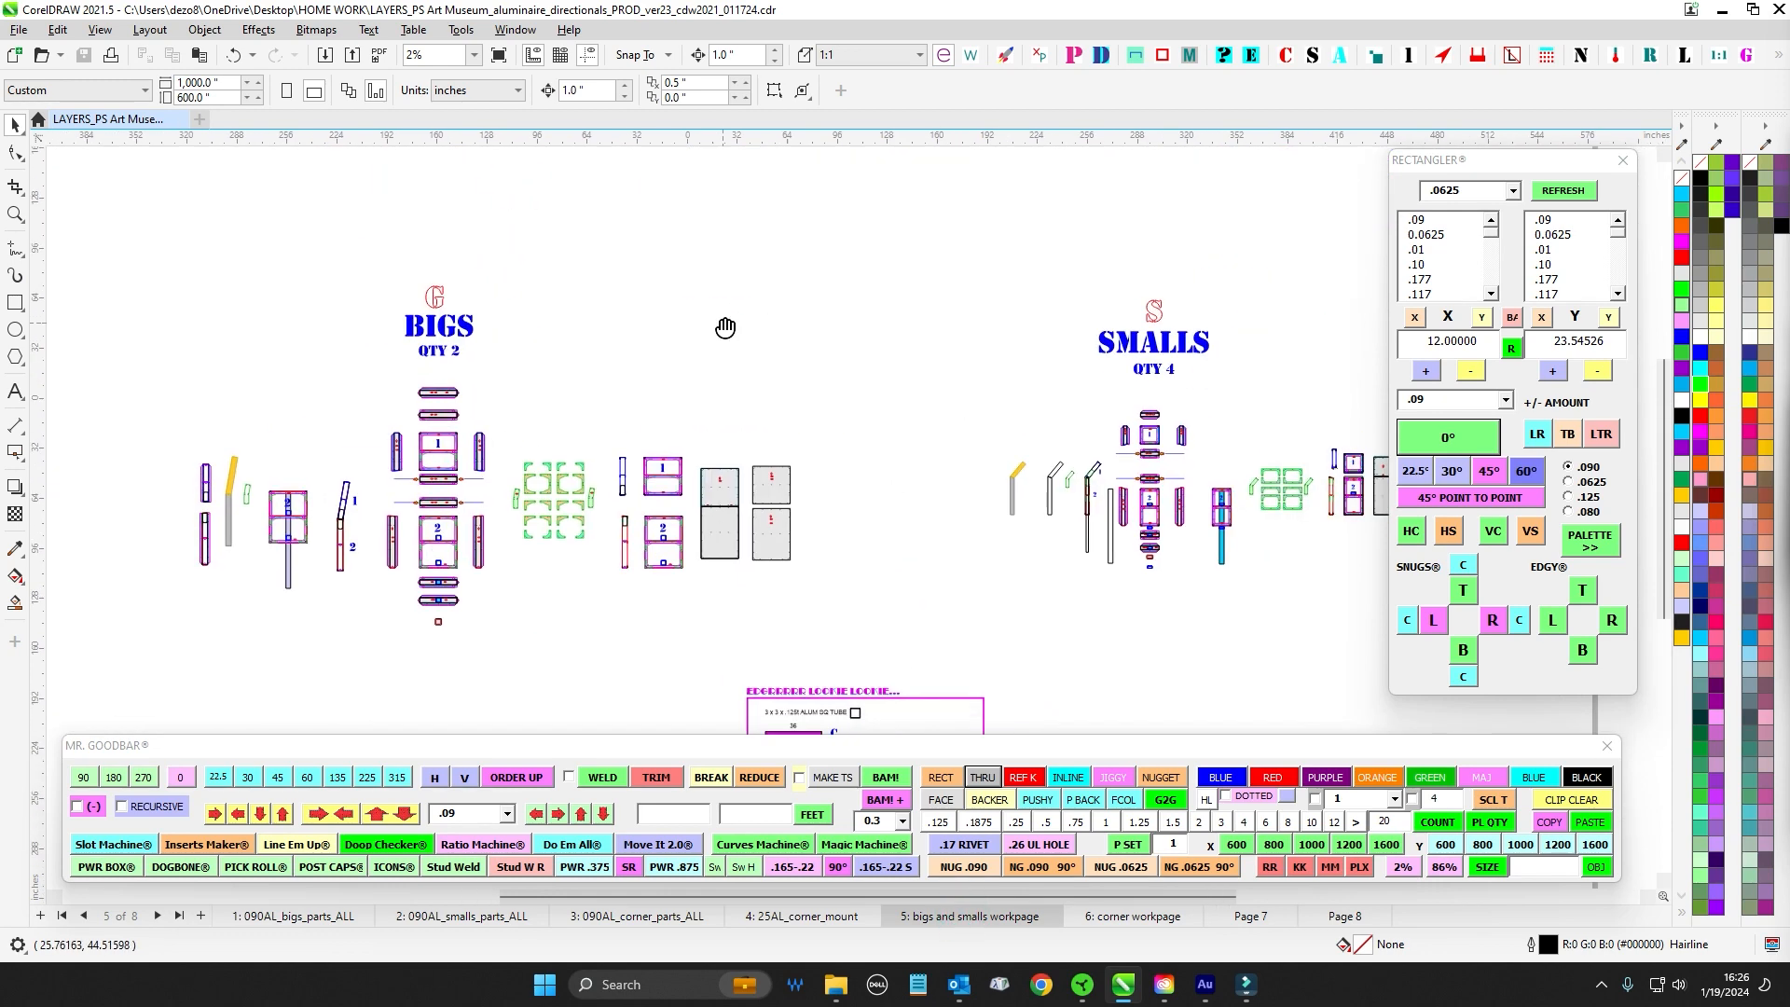
left_click_drag(704, 318, 753, 210)
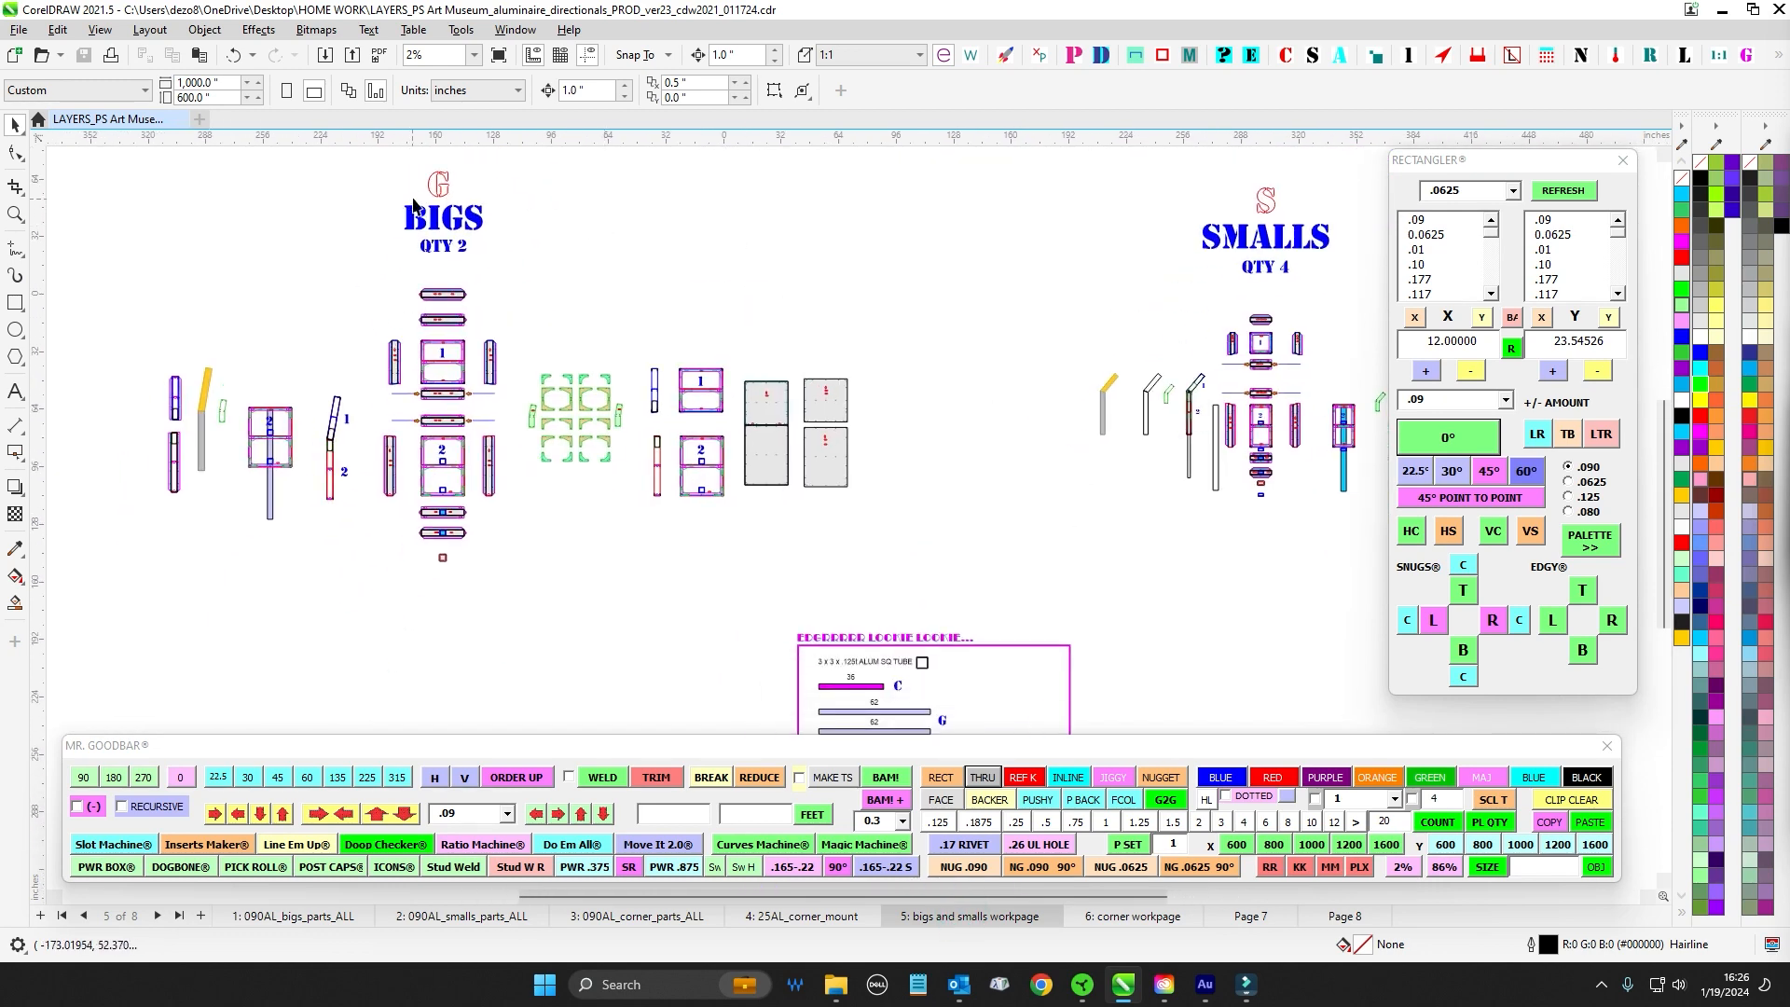
scroll(415, 203, "up", 1)
scroll(596, 360, "down", 1)
left_click_drag(596, 359, 733, 295)
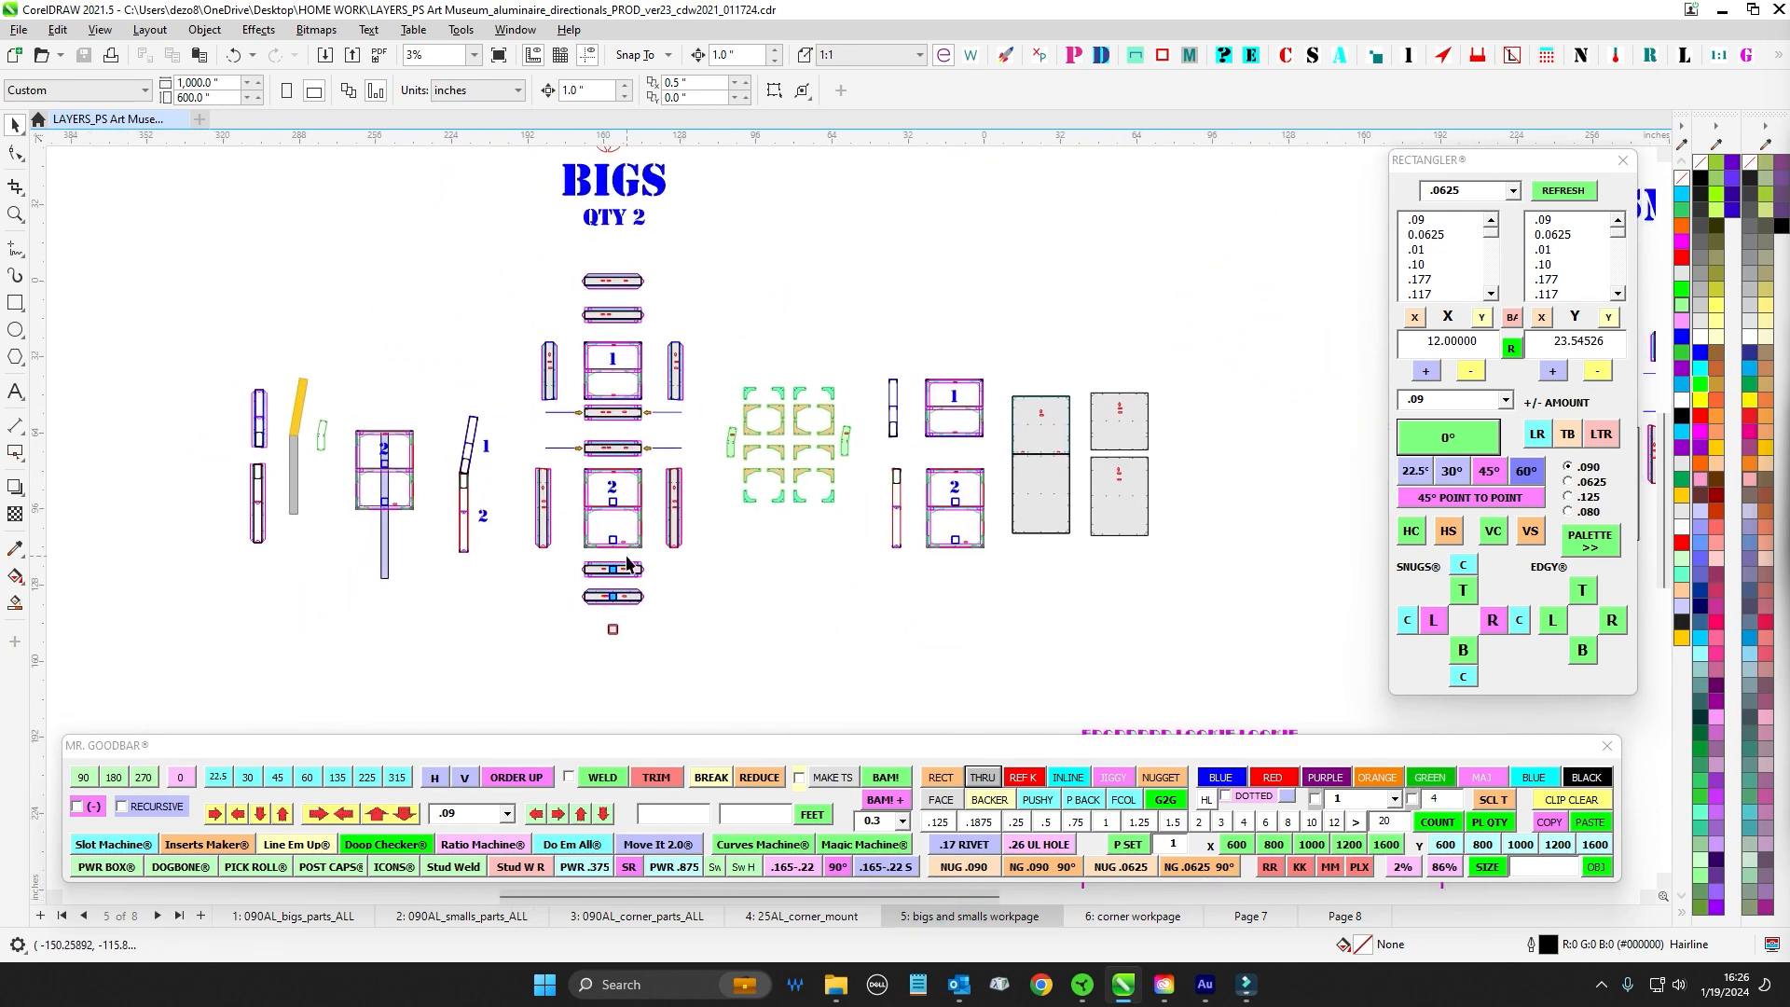
scroll(641, 373, "up", 2)
scroll(485, 226, "down", 2)
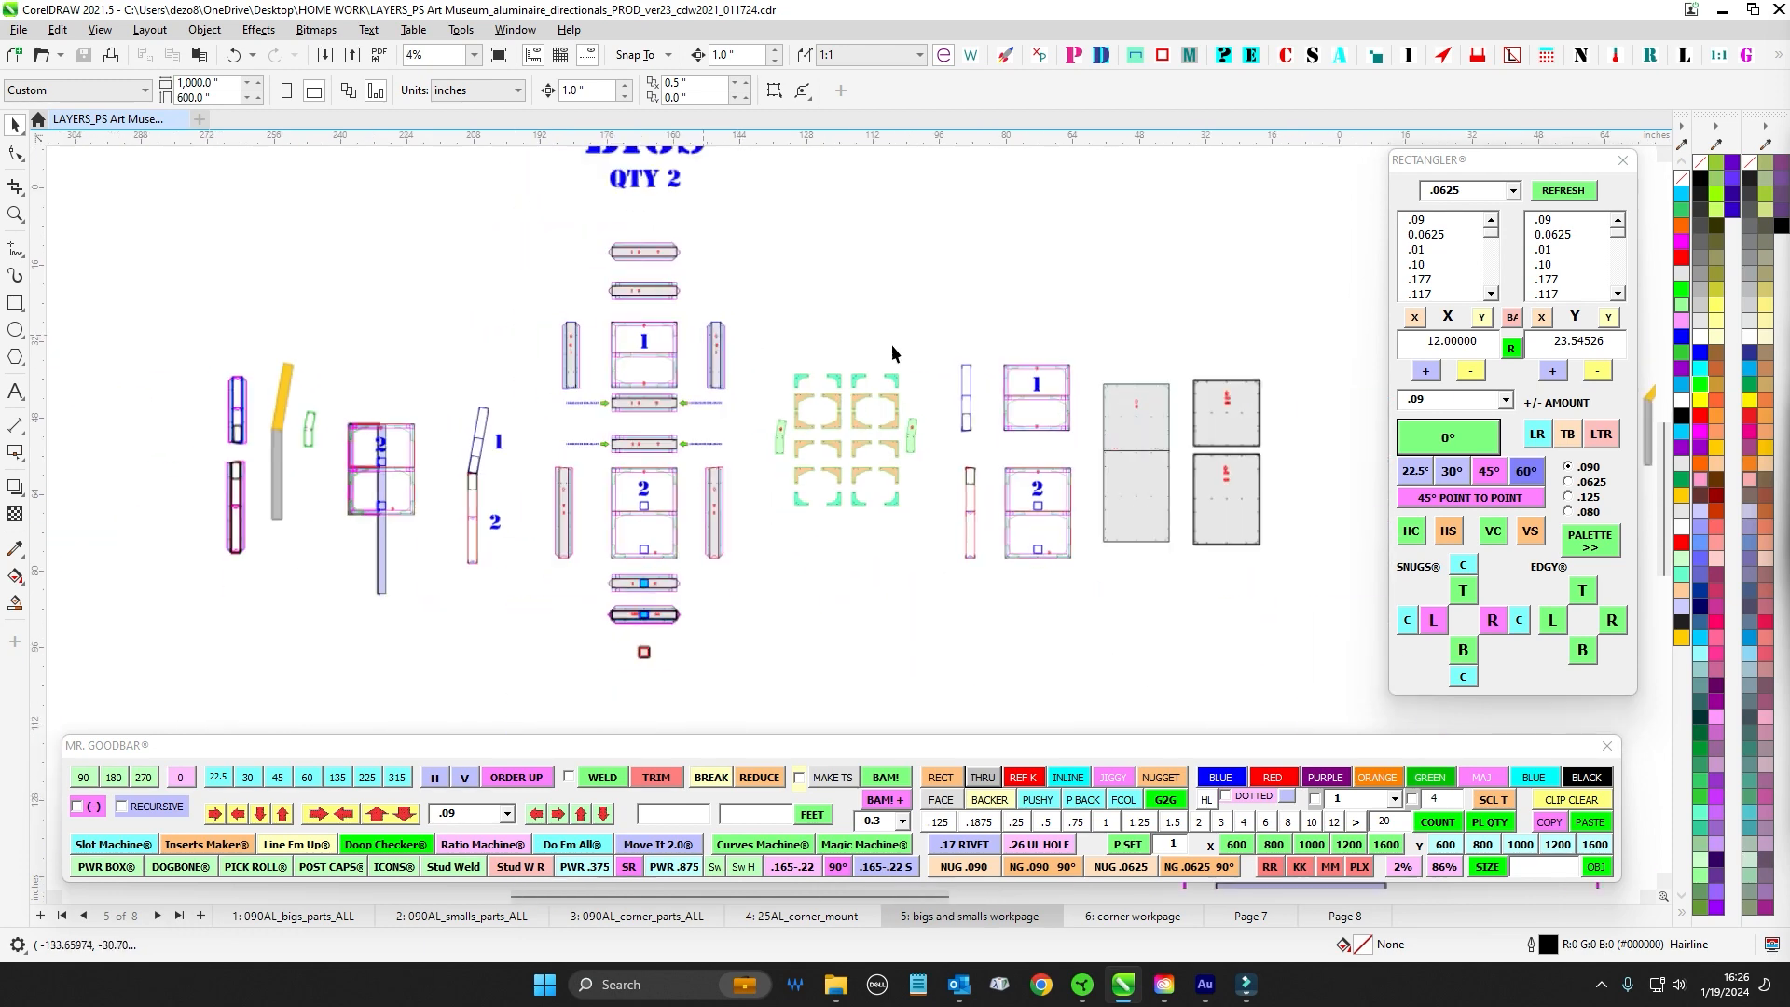
scroll(630, 370, "up", 1)
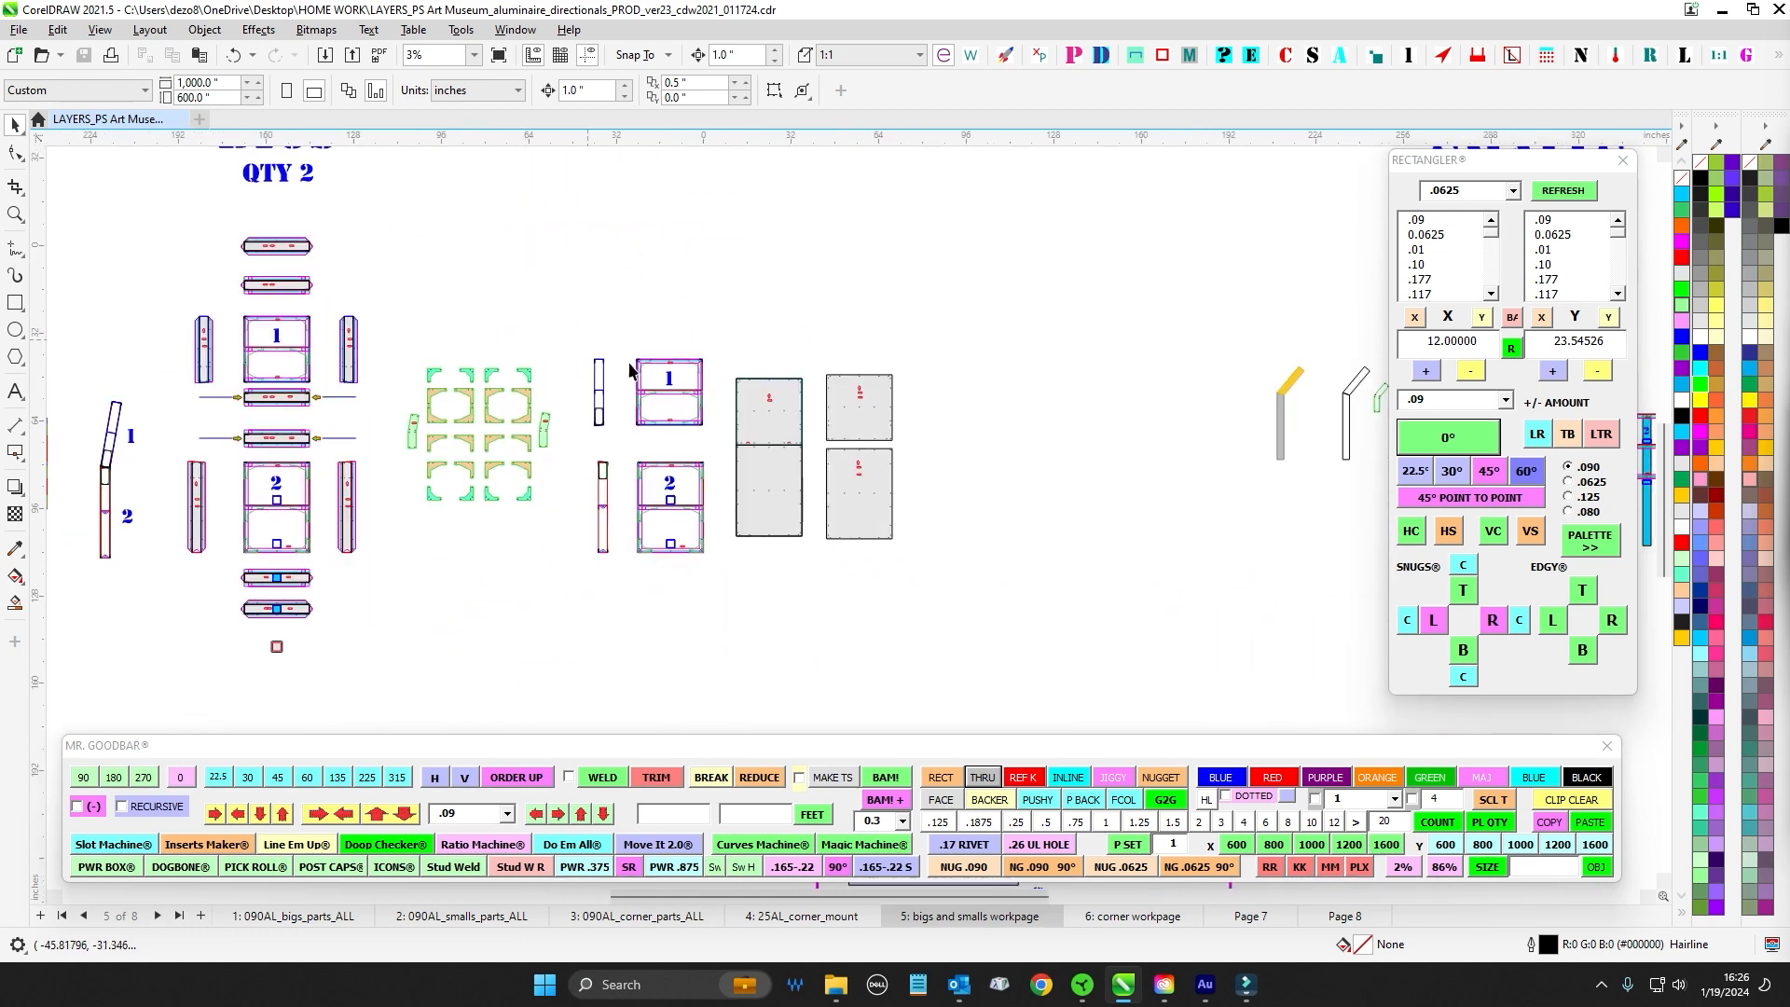
- Return to the corner workpage and inspect the C identification letter and the matching marks on the parts
left_click(1145, 919)
scroll(674, 388, "up", 1)
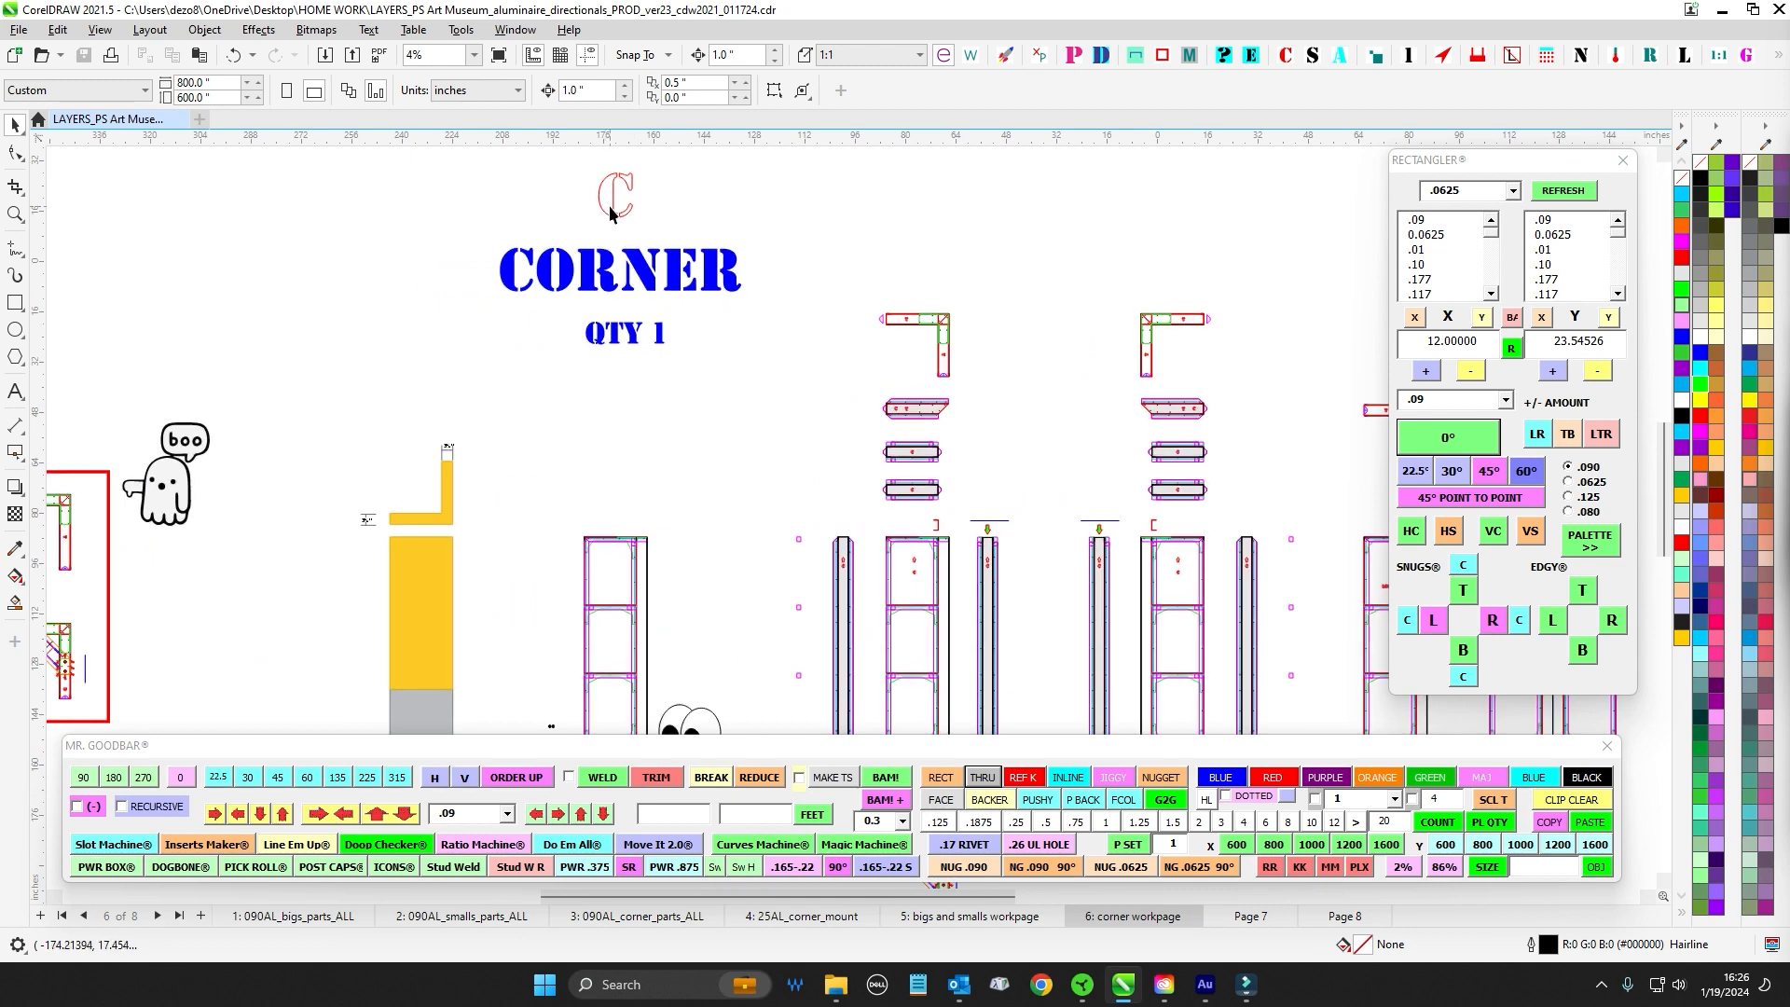
scroll(687, 379, "up", 1)
scroll(847, 394, "up", 1)
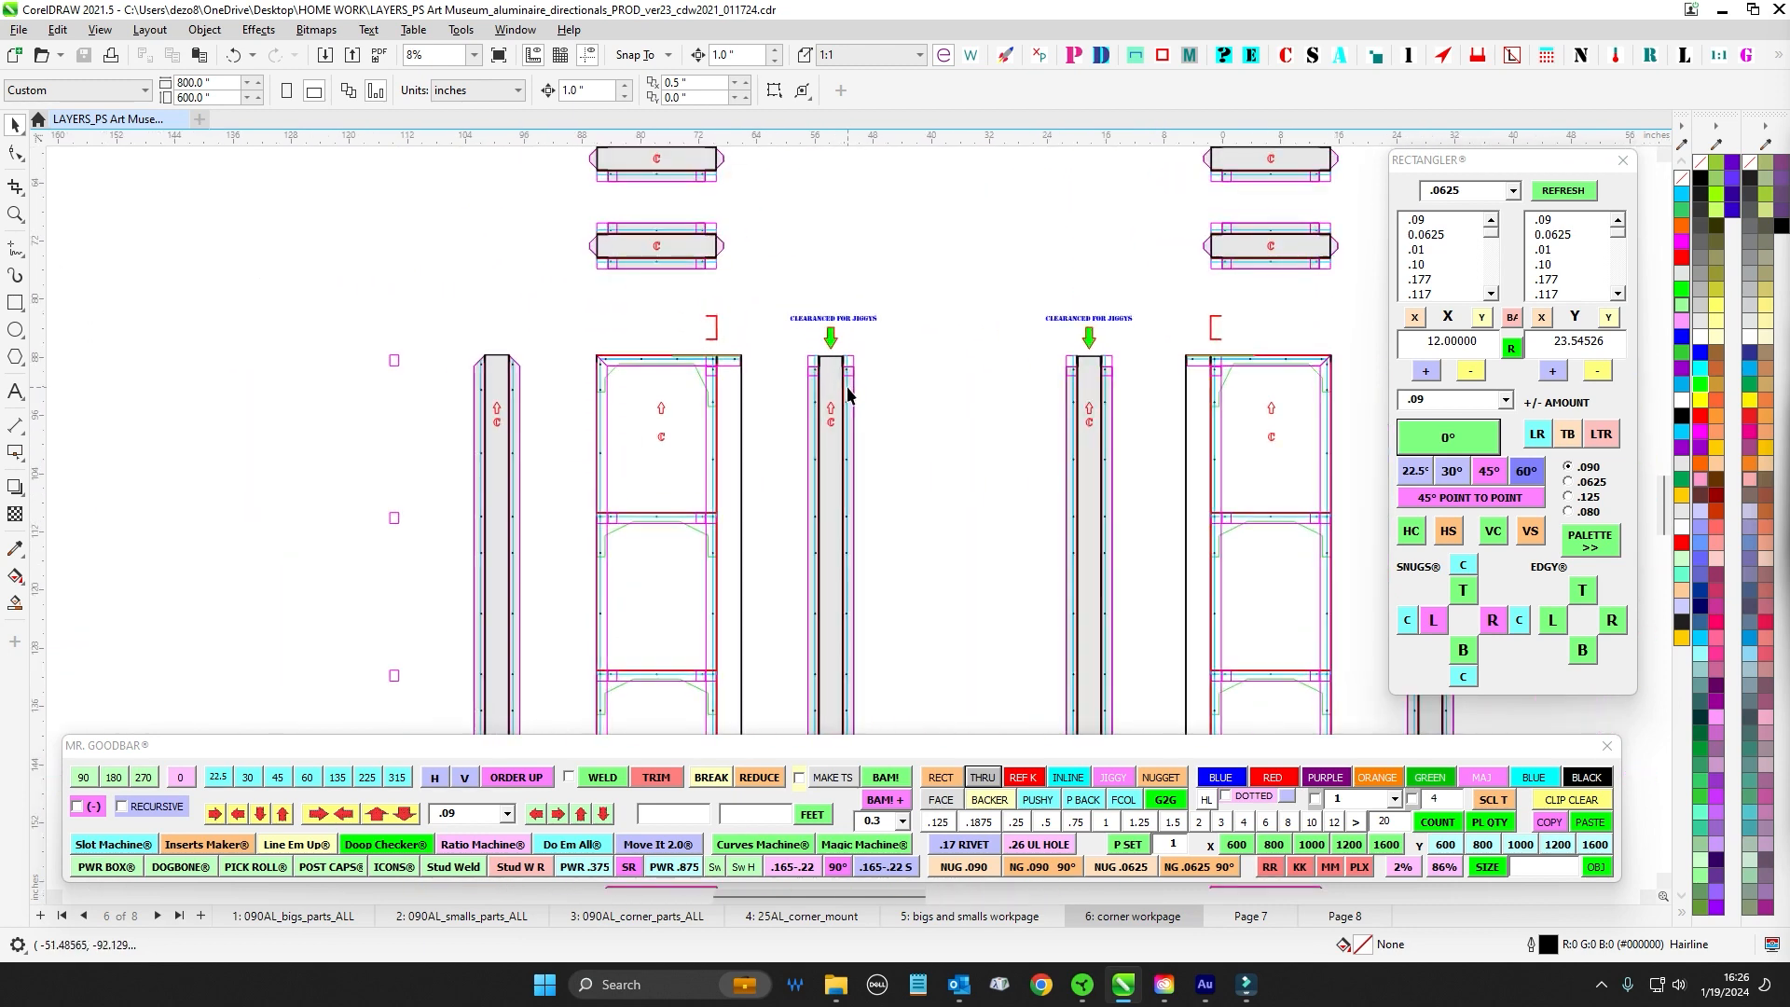
- Go back to the bigs and smalls workpage and examine the SMALLS layout and the aluminum tube cut list
left_click(1010, 921)
scroll(634, 391, "down", 1)
scroll(919, 327, "down", 2)
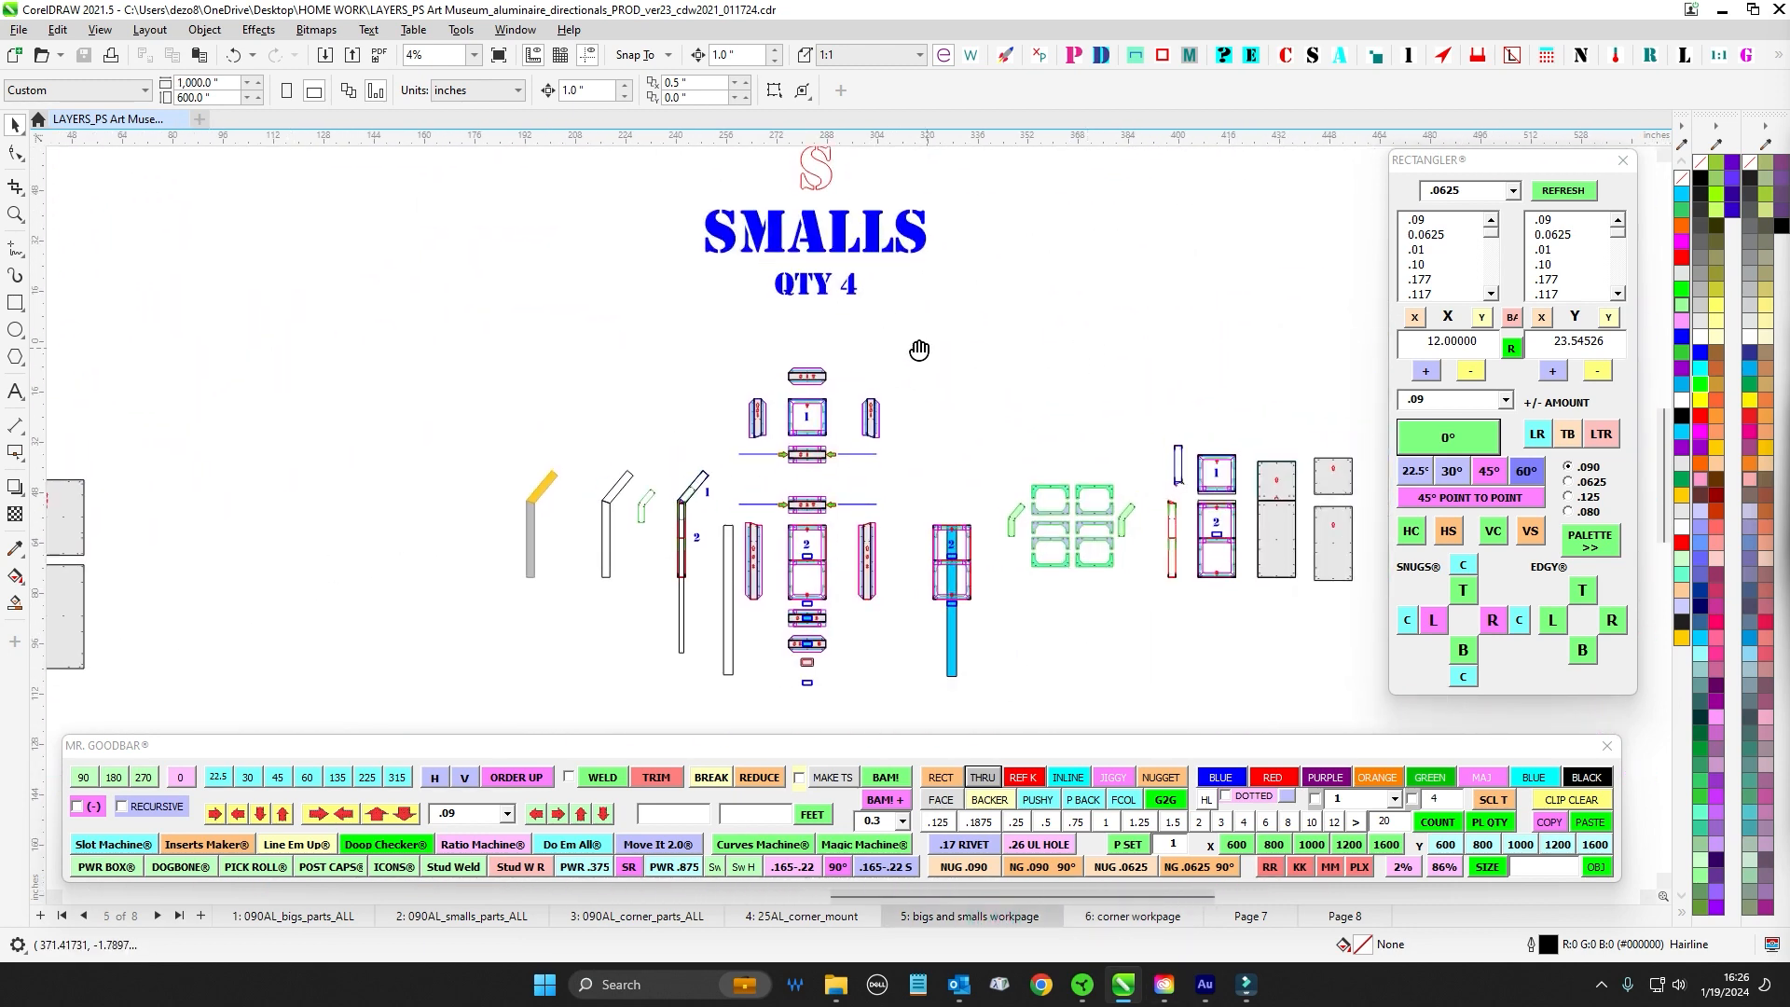
scroll(956, 440, "up", 1)
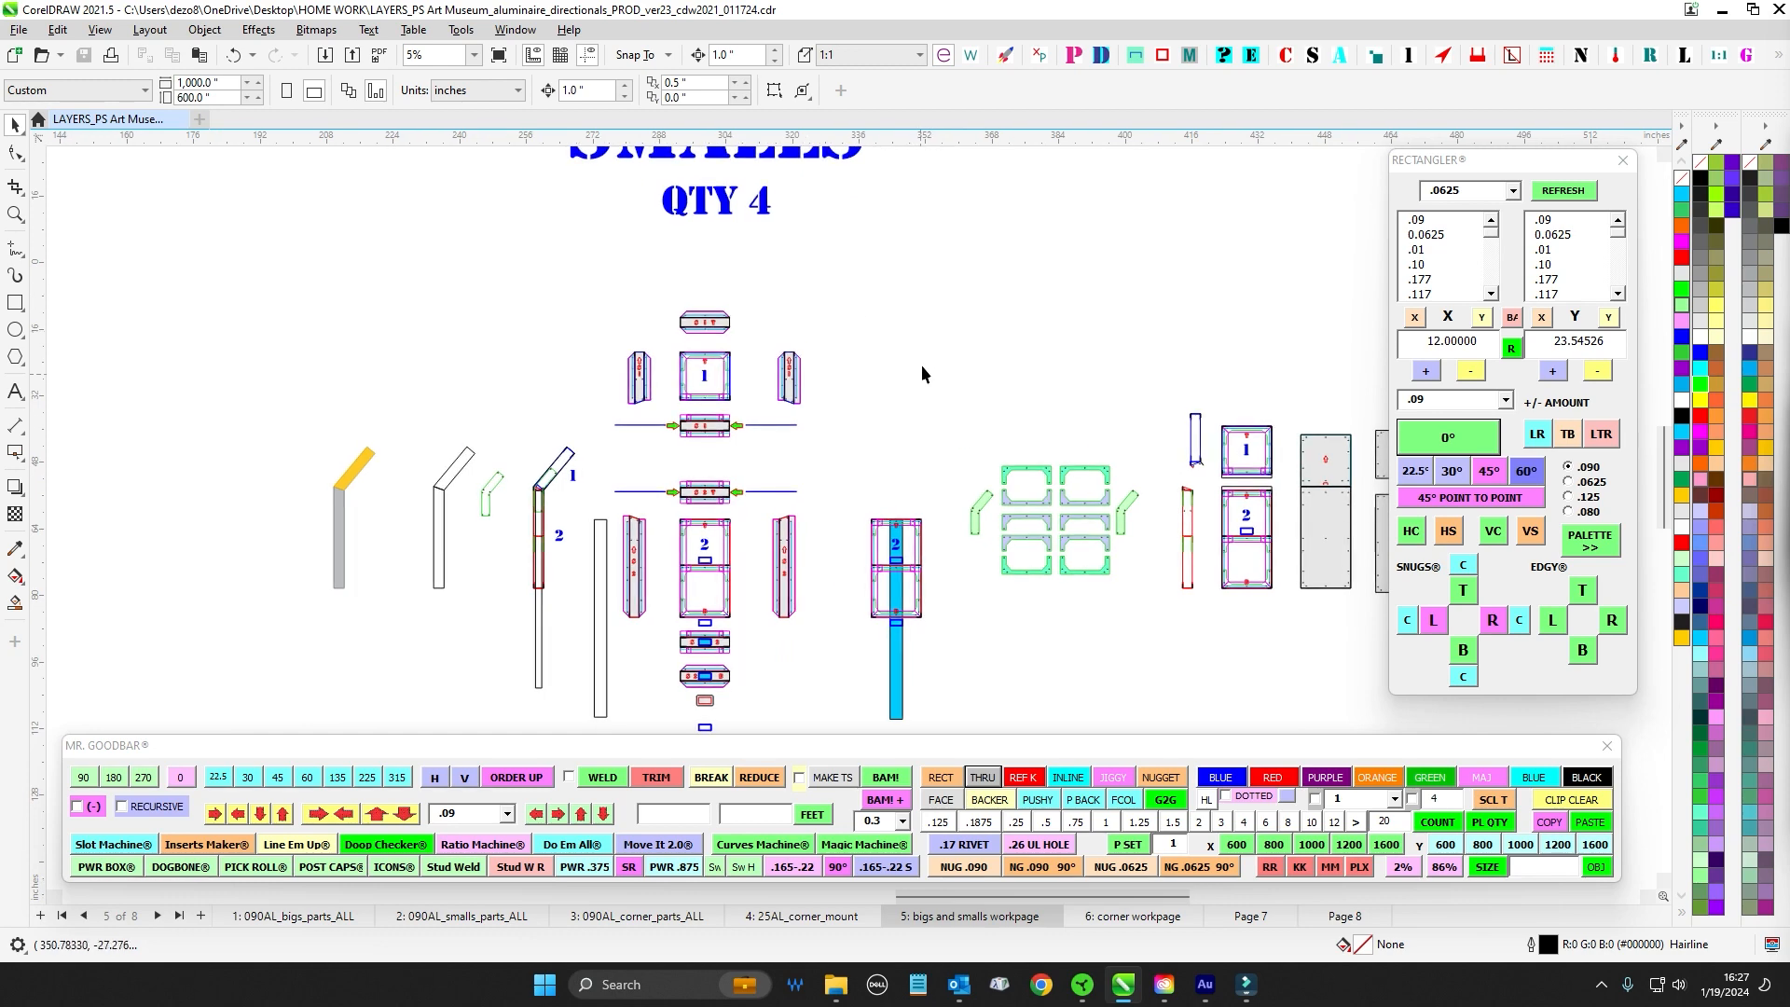
scroll(917, 513, "down", 2)
scroll(1101, 552, "down", 1)
left_click_drag(974, 589, 1156, 450)
left_click_drag(942, 446, 1045, 453)
left_click_drag(622, 546, 675, 561)
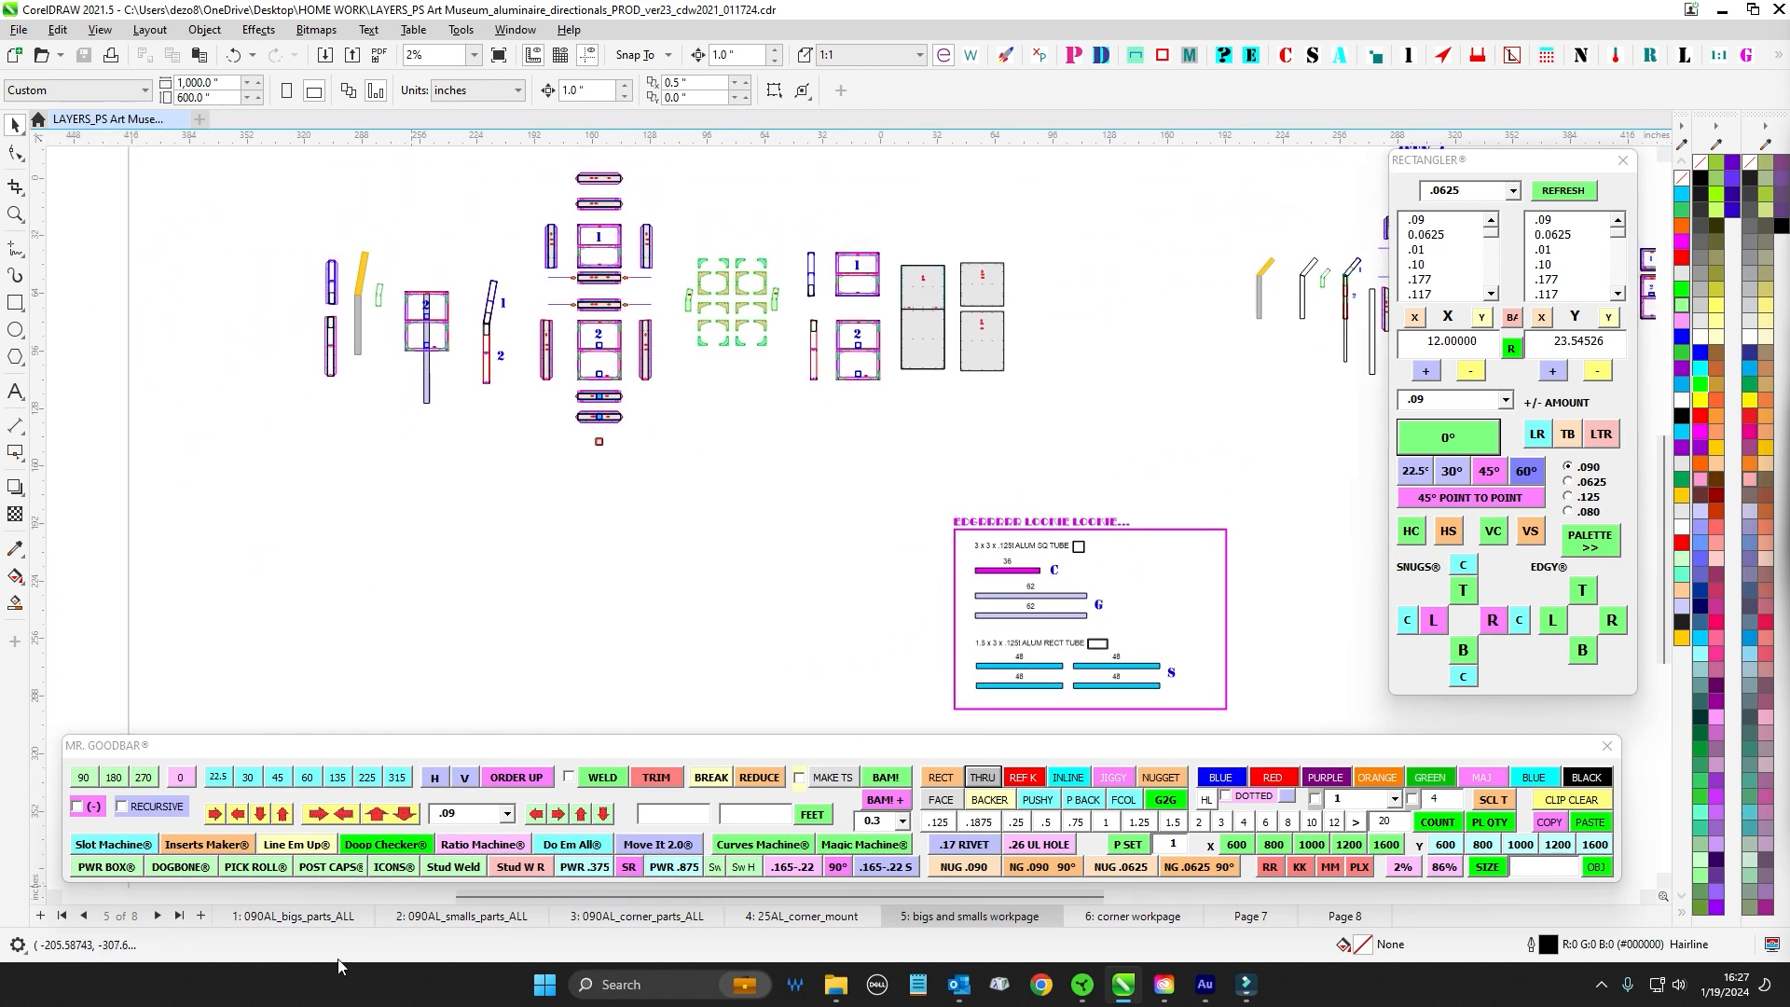
- Open the 090AL_bigs_parts_ALL page and review its part groups, selecting the returns and then the skins
left_click(298, 915)
scroll(468, 361, "up", 2)
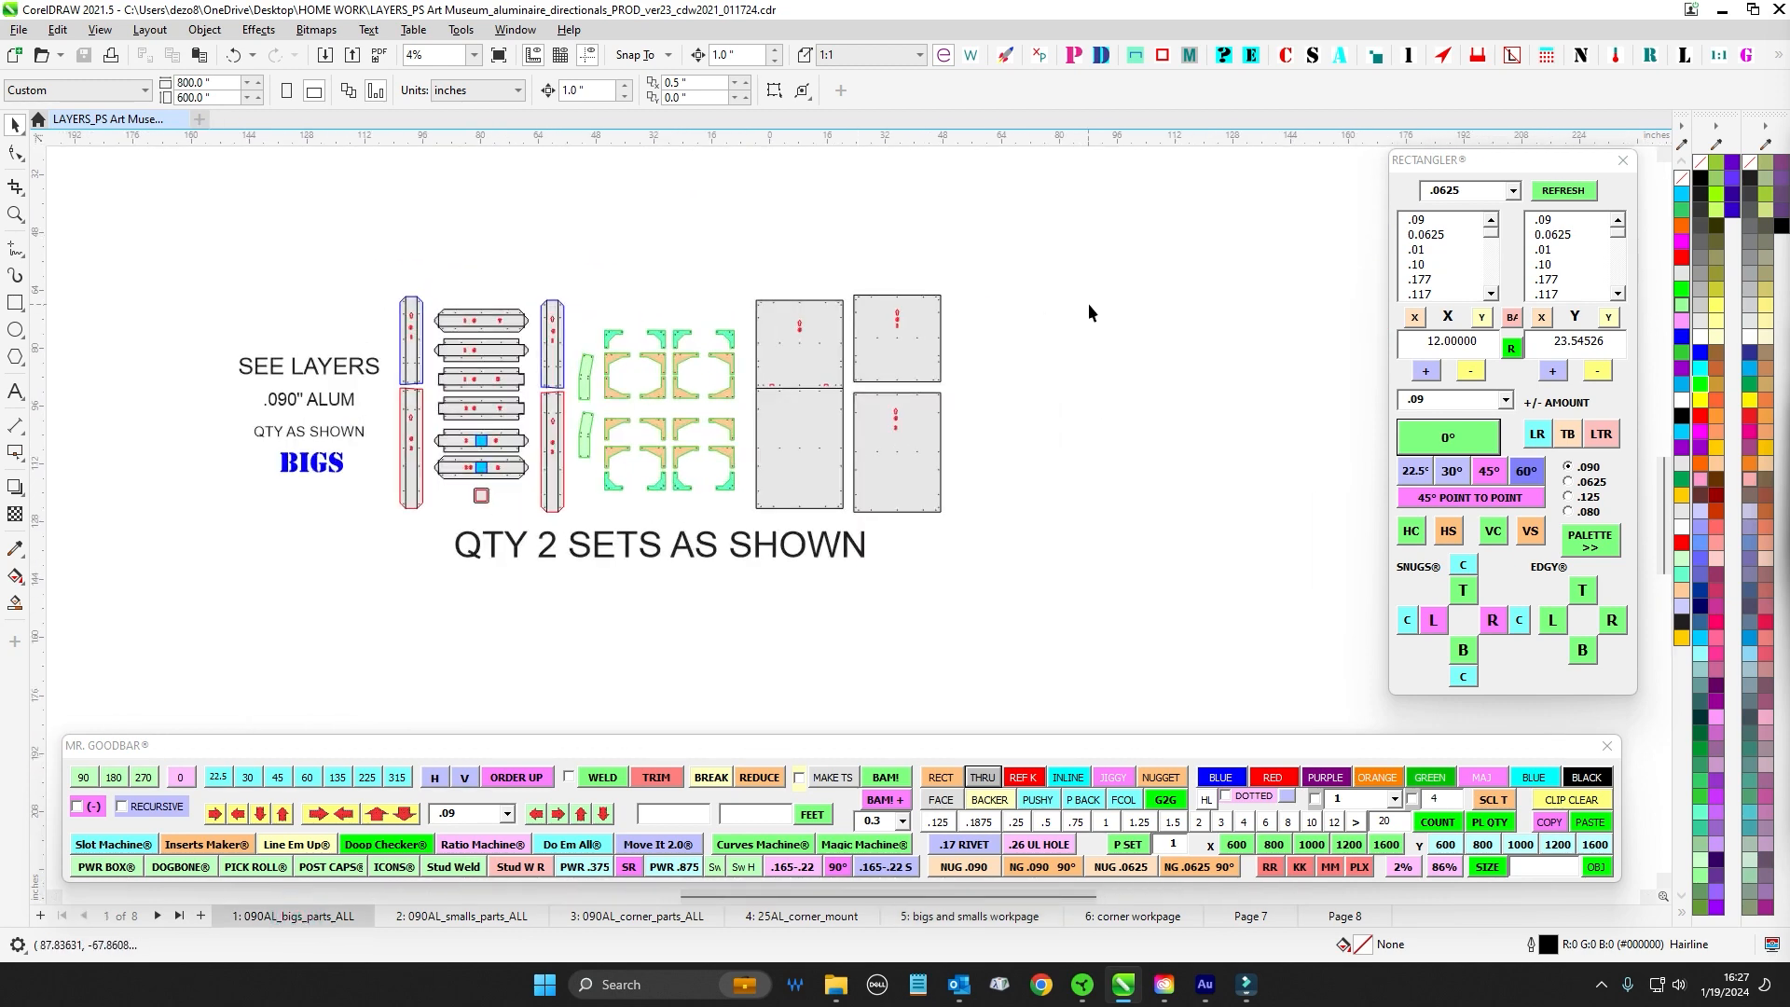
left_click_drag(587, 535, 587, 537)
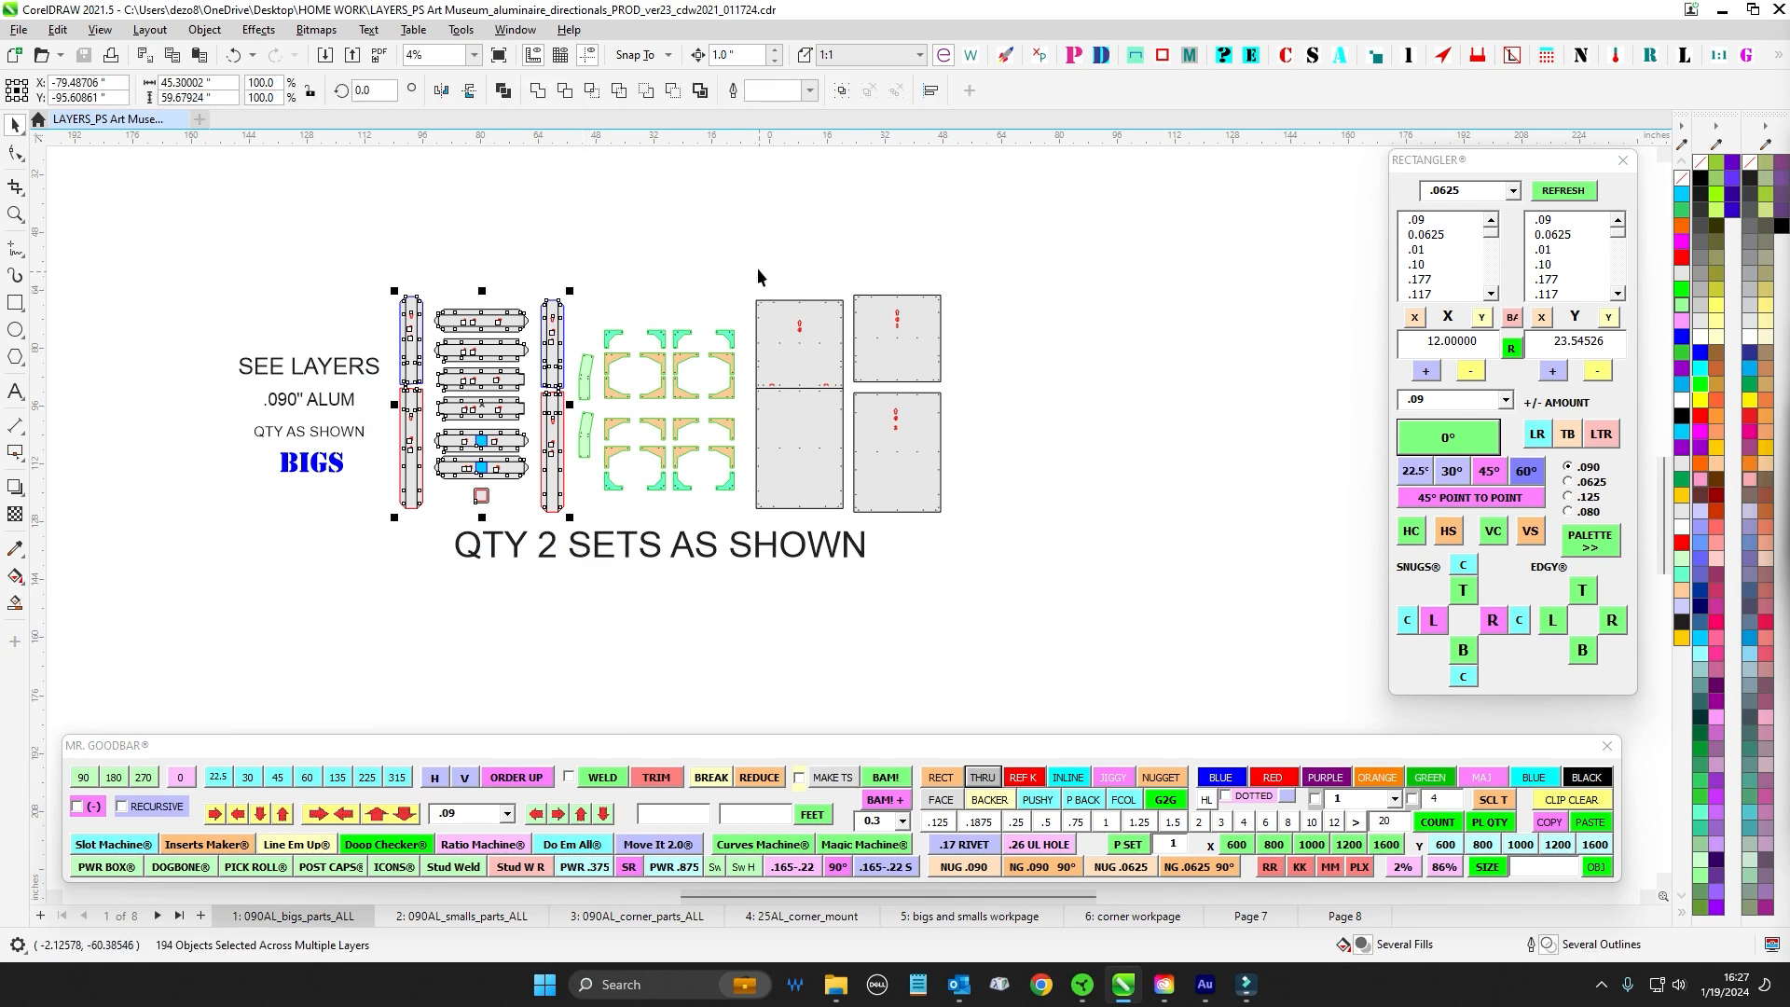
left_click_drag(750, 261, 1038, 562)
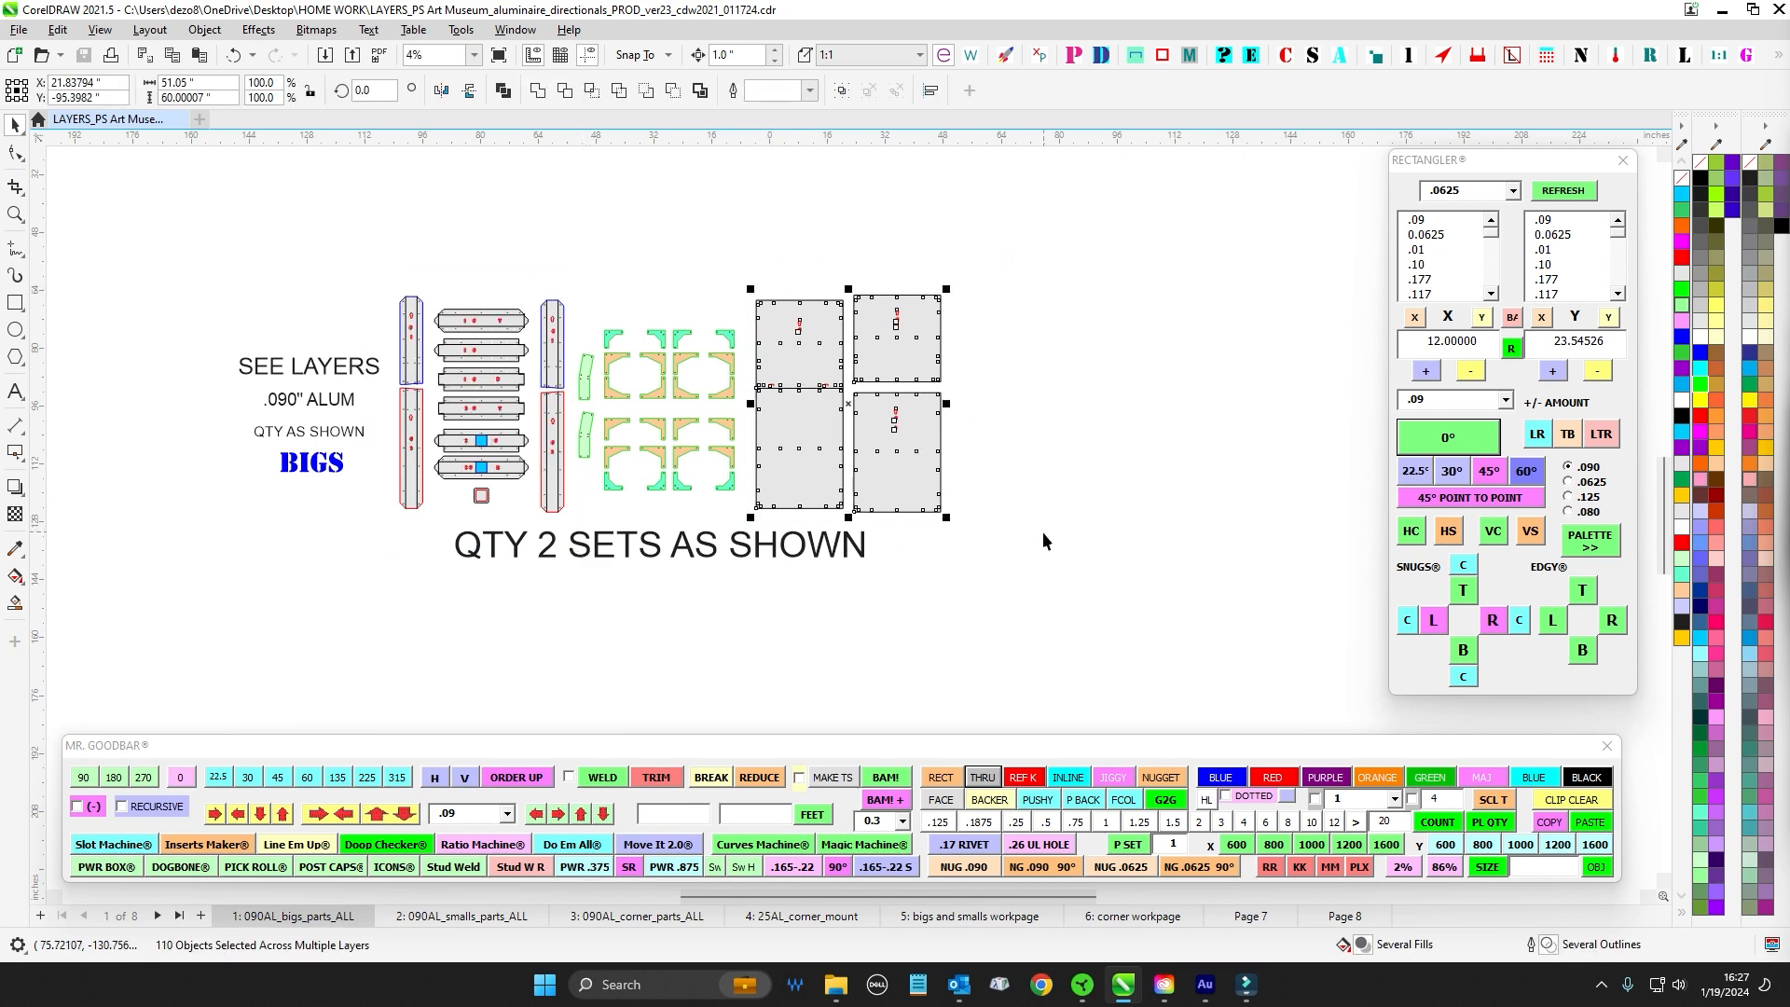
left_click(1042, 531)
scroll(1041, 541, "down", 1)
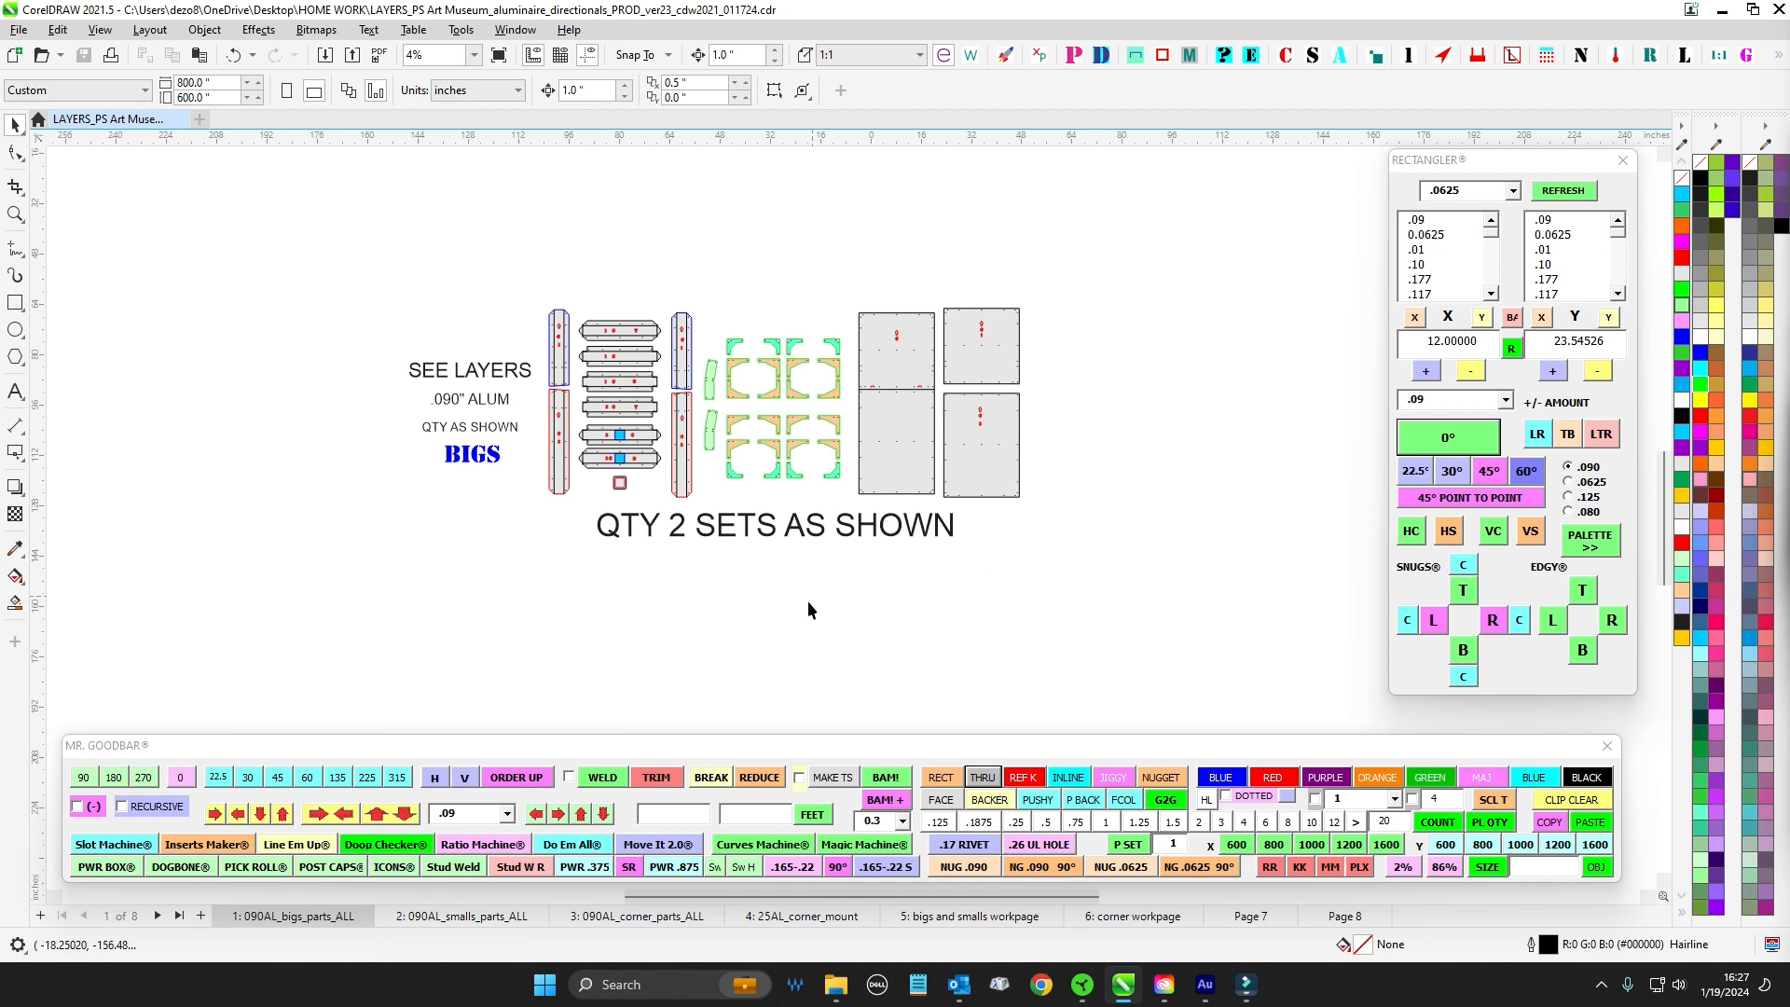
- Open the 090AL_smalls_parts_ALL page and review its parts, selecting the group of returns
left_click(455, 919)
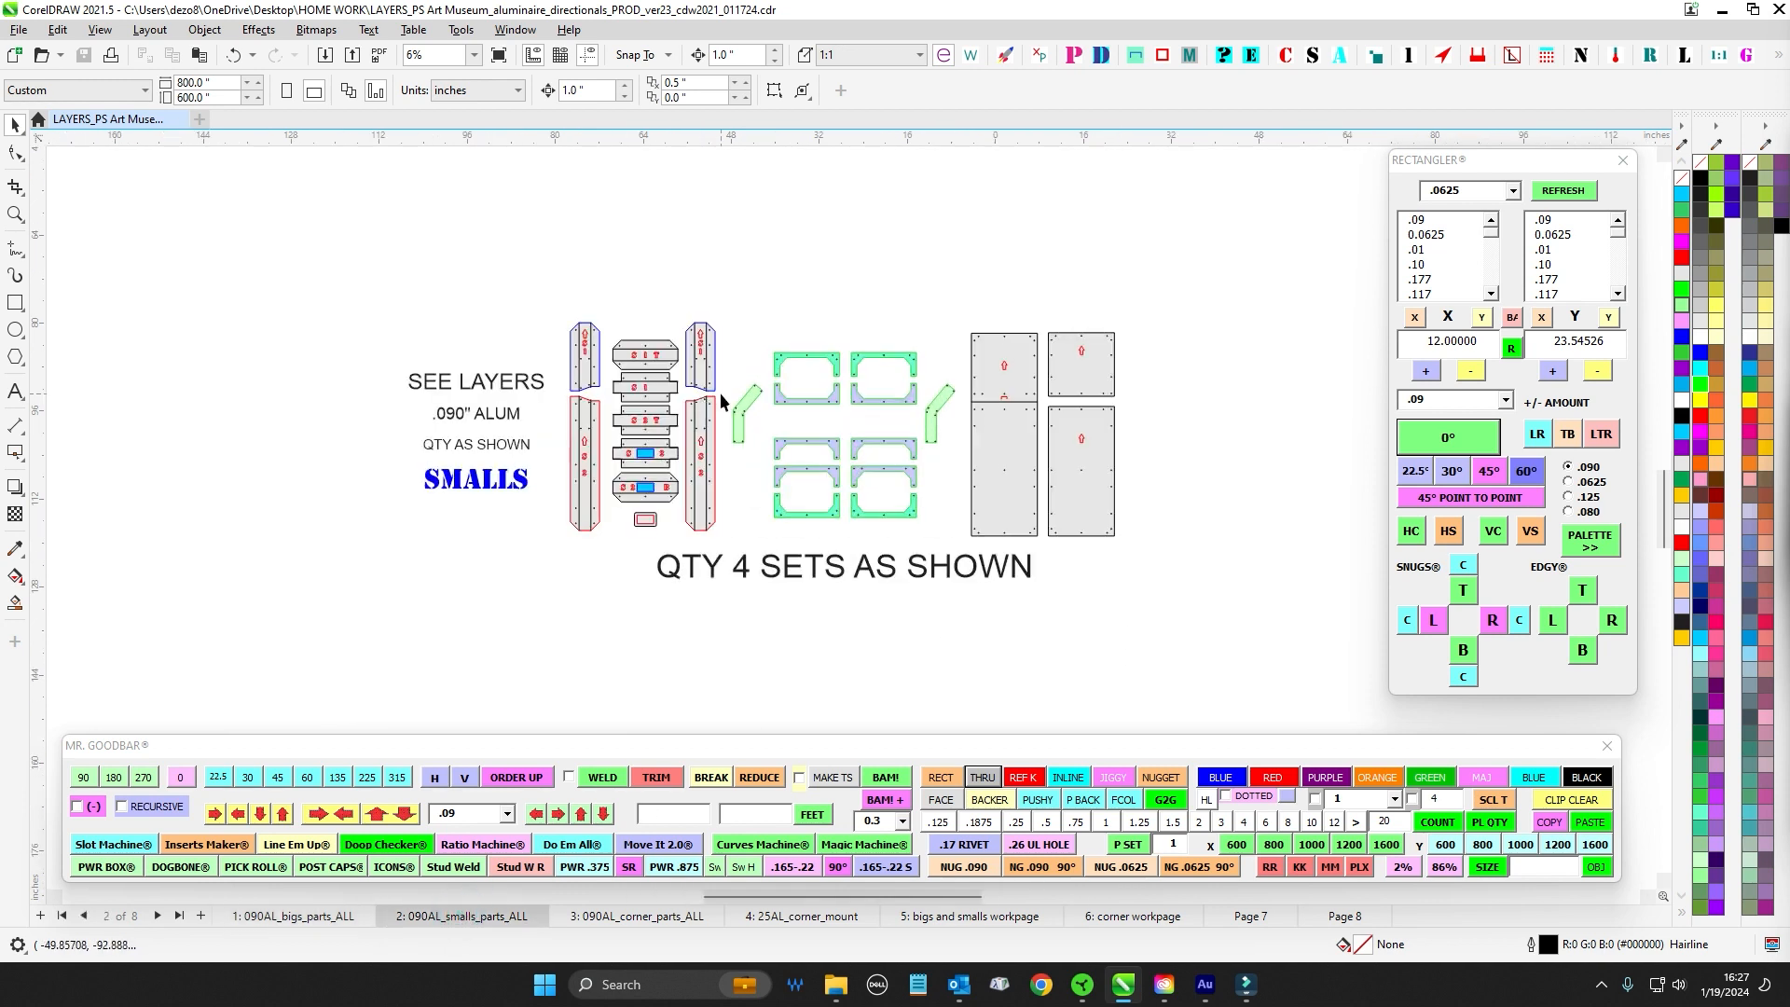
left_click_drag(522, 288, 722, 591)
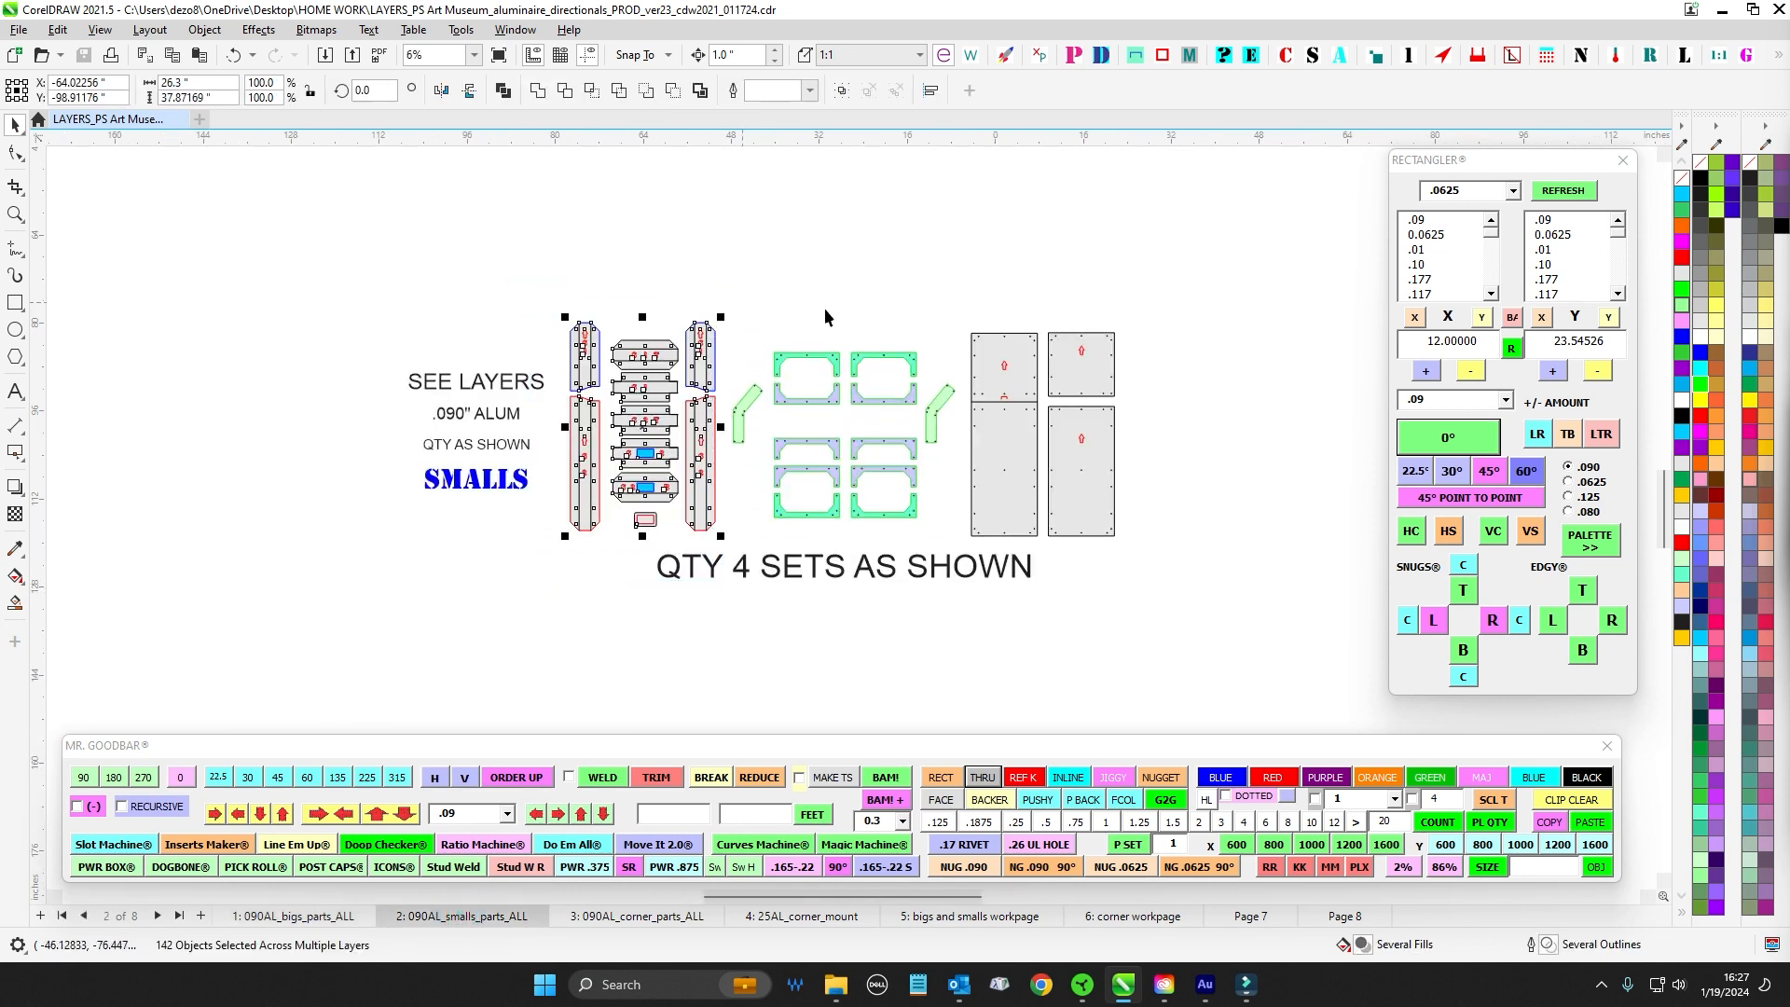
scroll(862, 294, "right", 2)
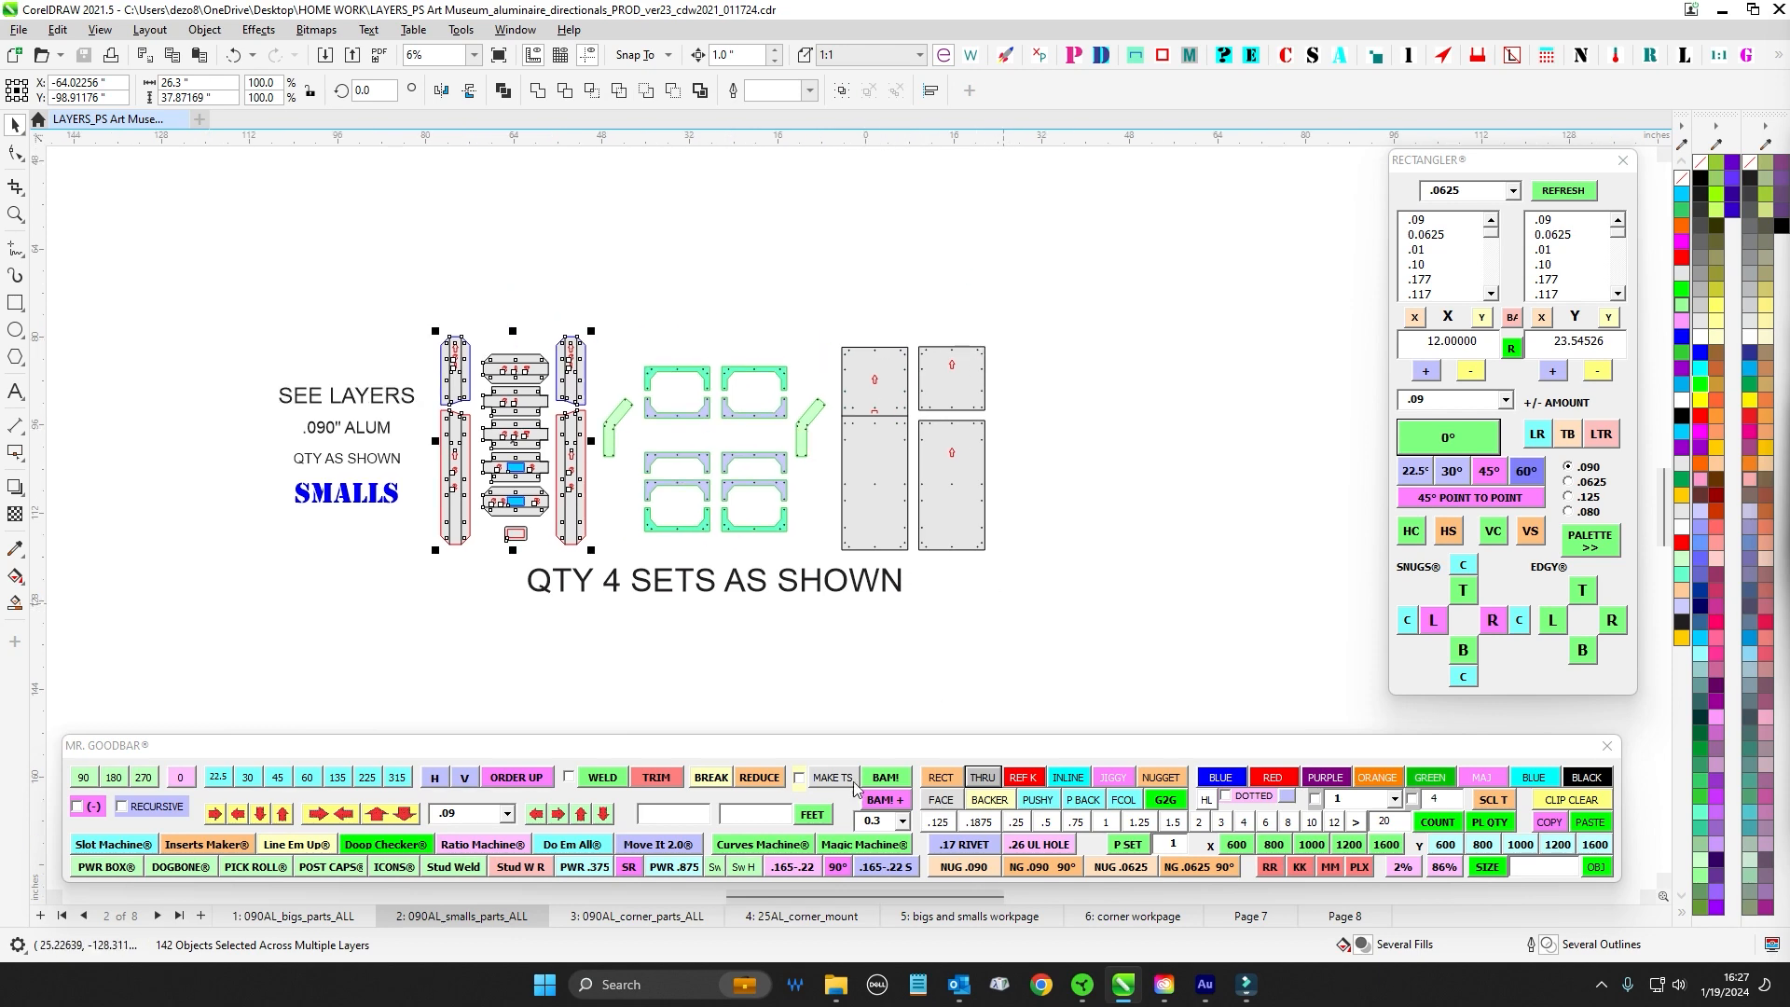
- Open the 090AL_corner_parts_ALL page and review the corner sign's .090" aluminum parts
left_click(657, 921)
scroll(920, 361, "down", 1)
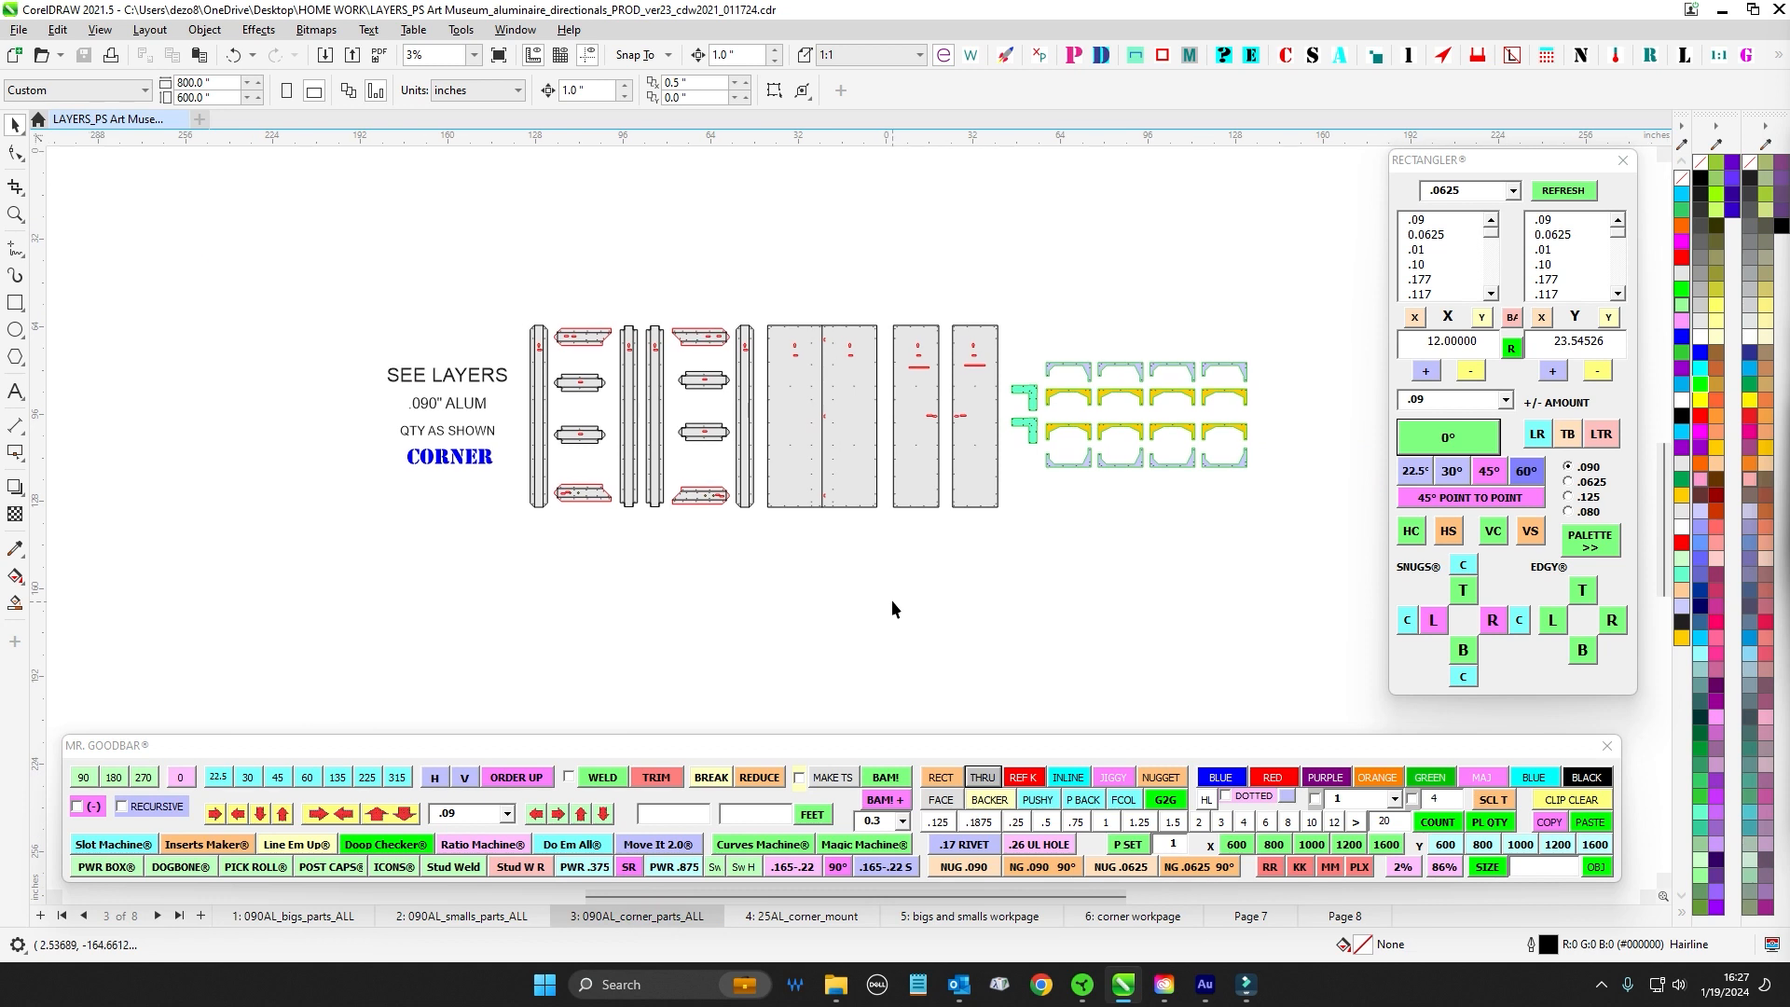
- Select the corner sign's group of returns, followed by the group of green and yellow bracket-shaped parts
left_click_drag(488, 244, 762, 632)
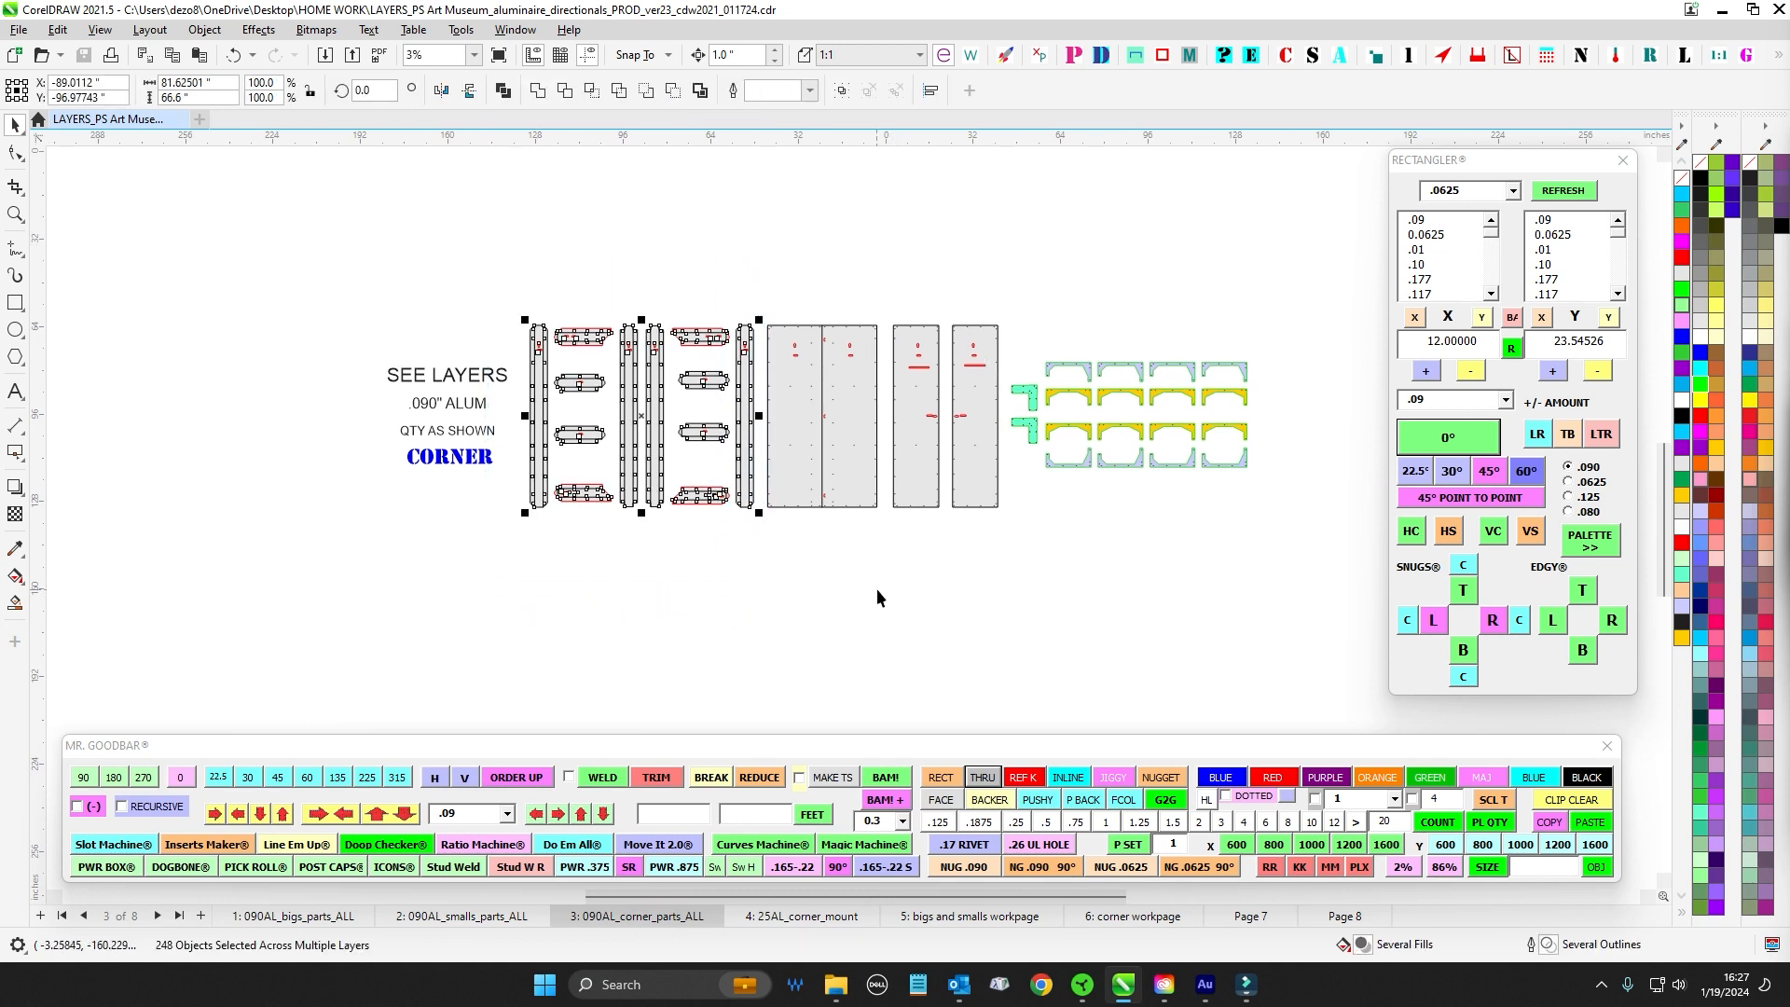
left_click_drag(1301, 318, 1002, 557)
- Open the 25AL_corner_mount page and review its .25" 6061 aluminum mount parts, selecting them all
left_click(802, 915)
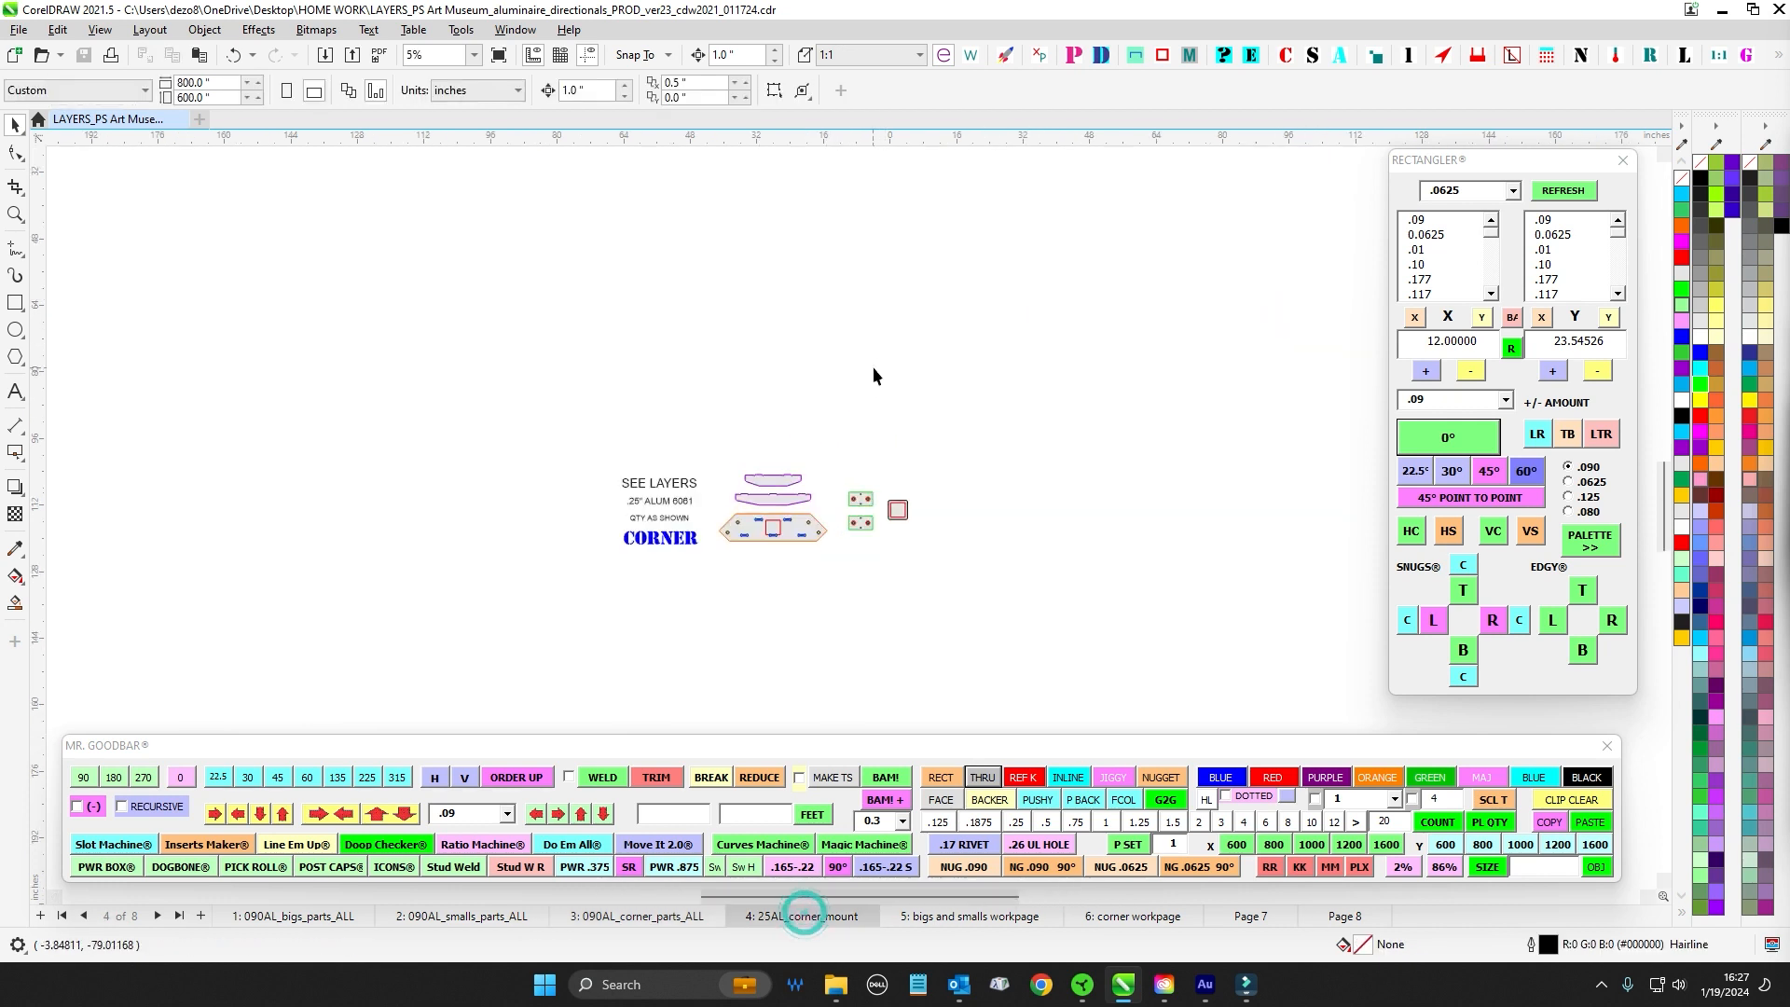
scroll(919, 391, "up", 2)
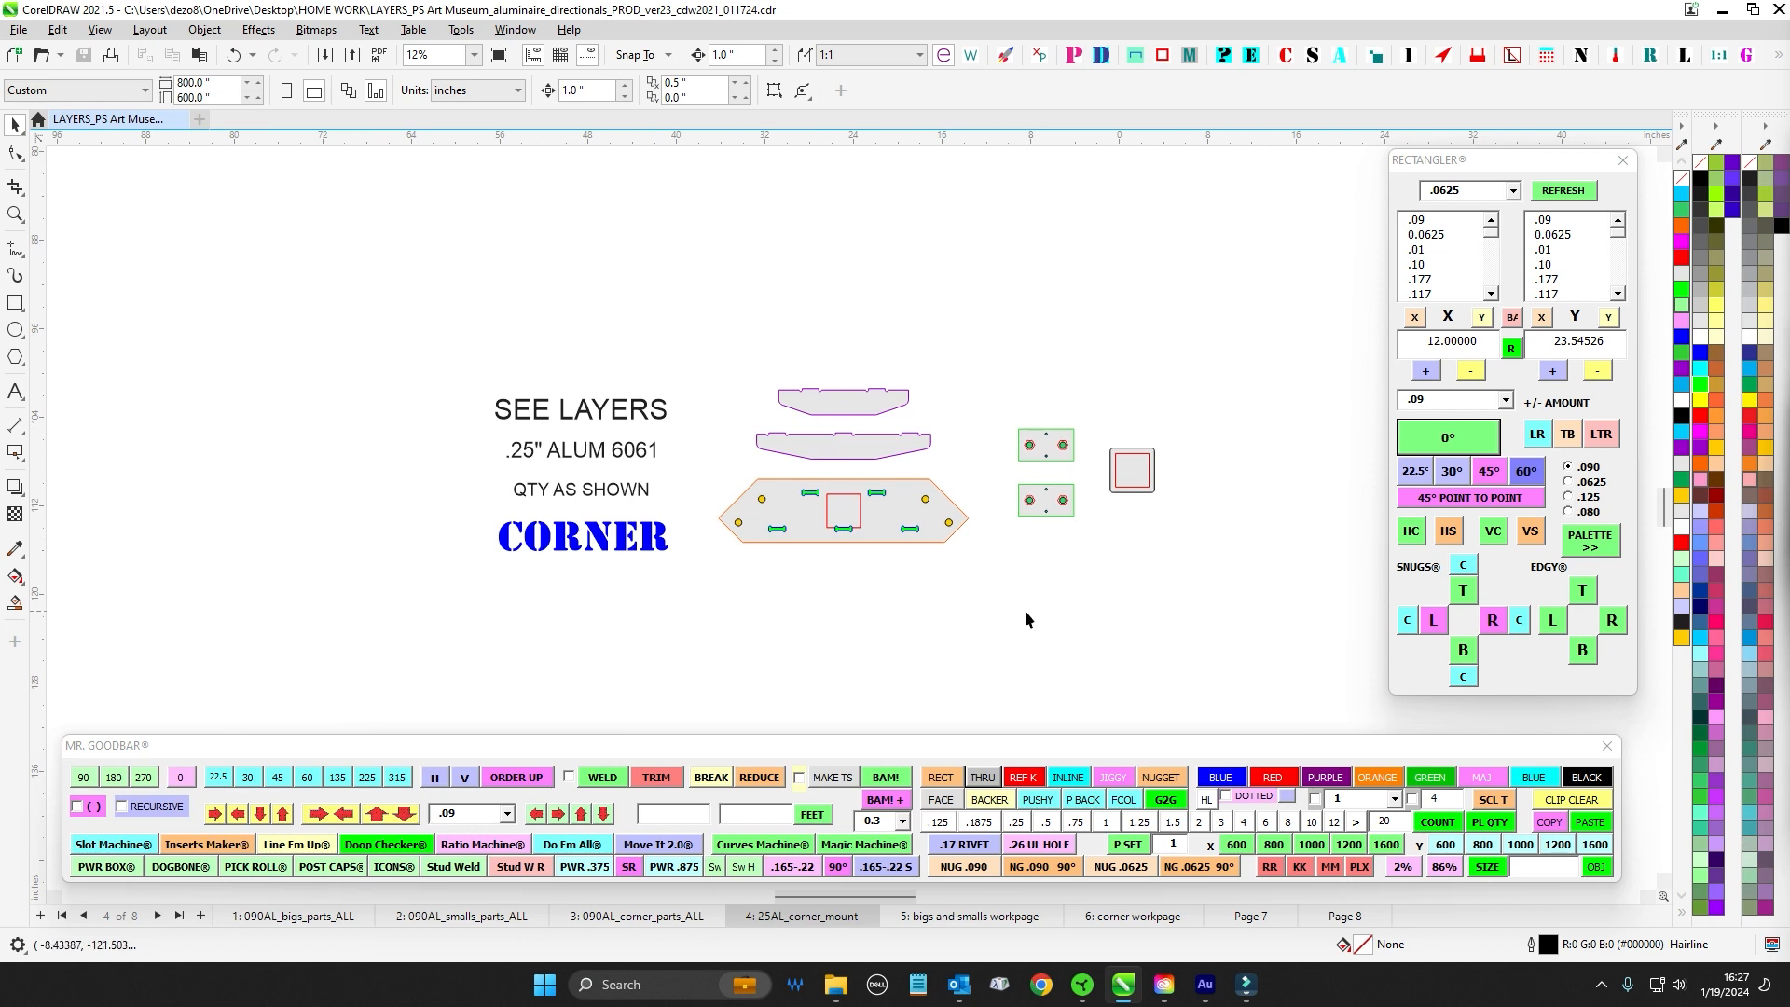
left_click_drag(1221, 326, 705, 641)
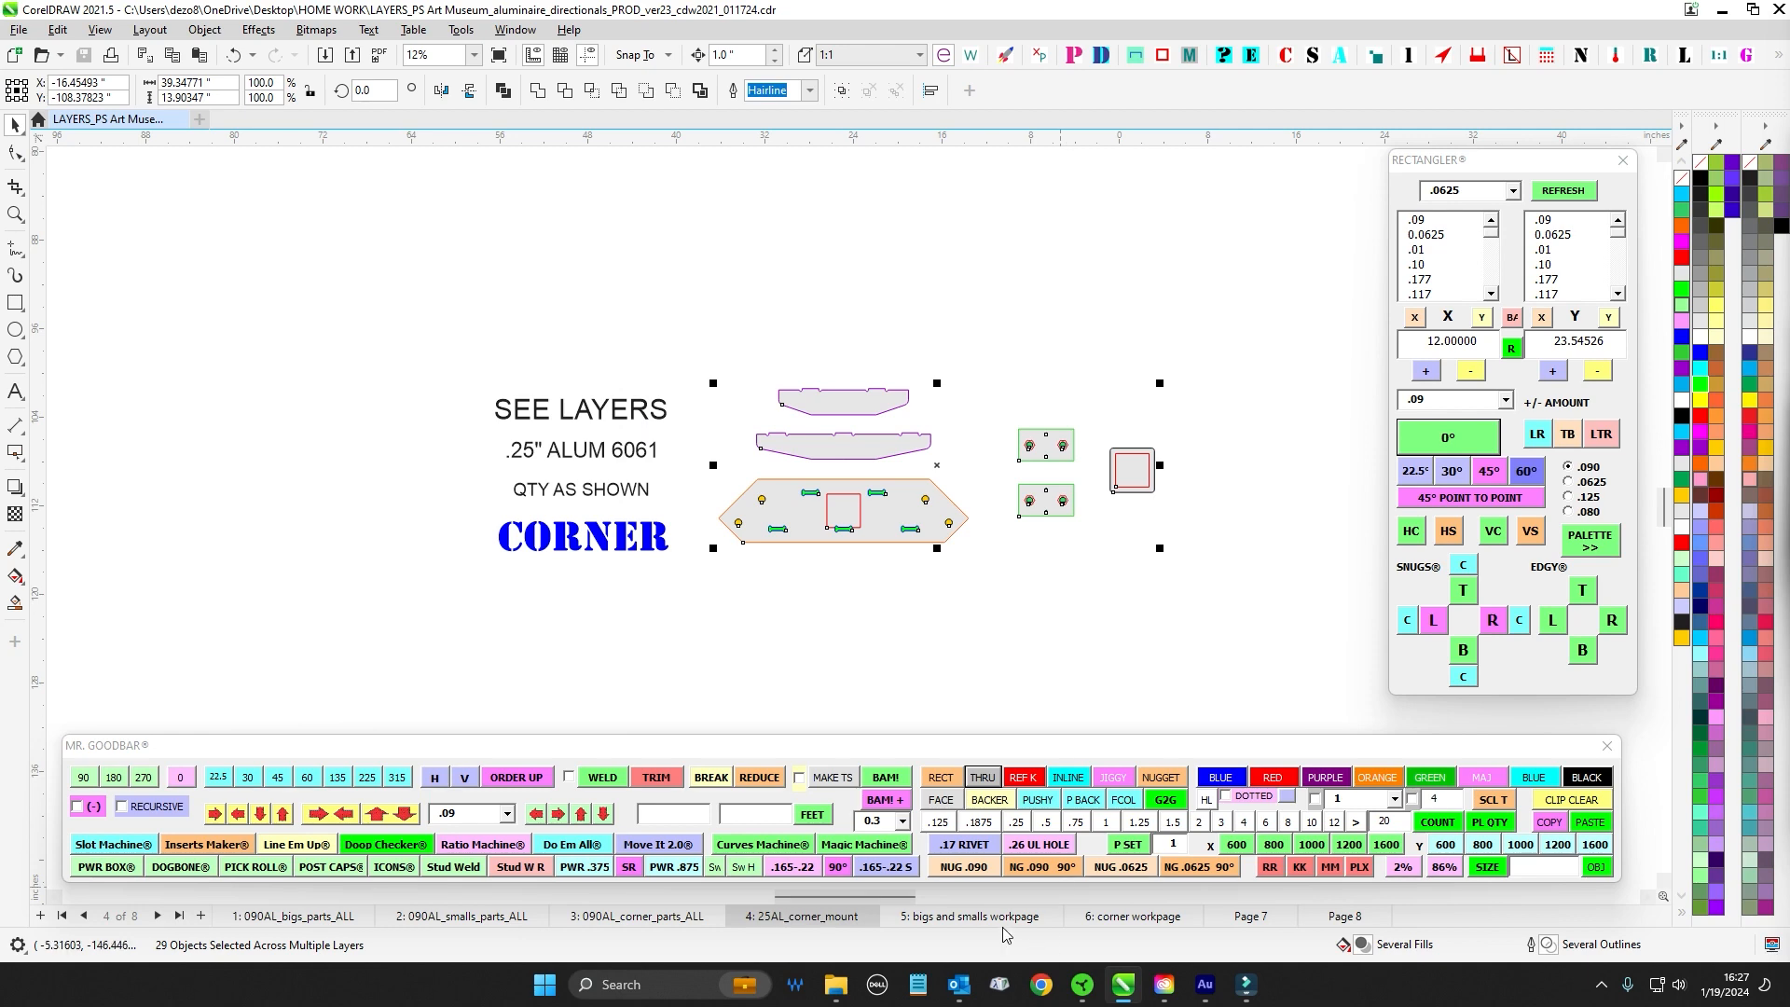
left_click(998, 897)
scroll(753, 384, "down", 3)
left_click_drag(756, 447, 904, 444)
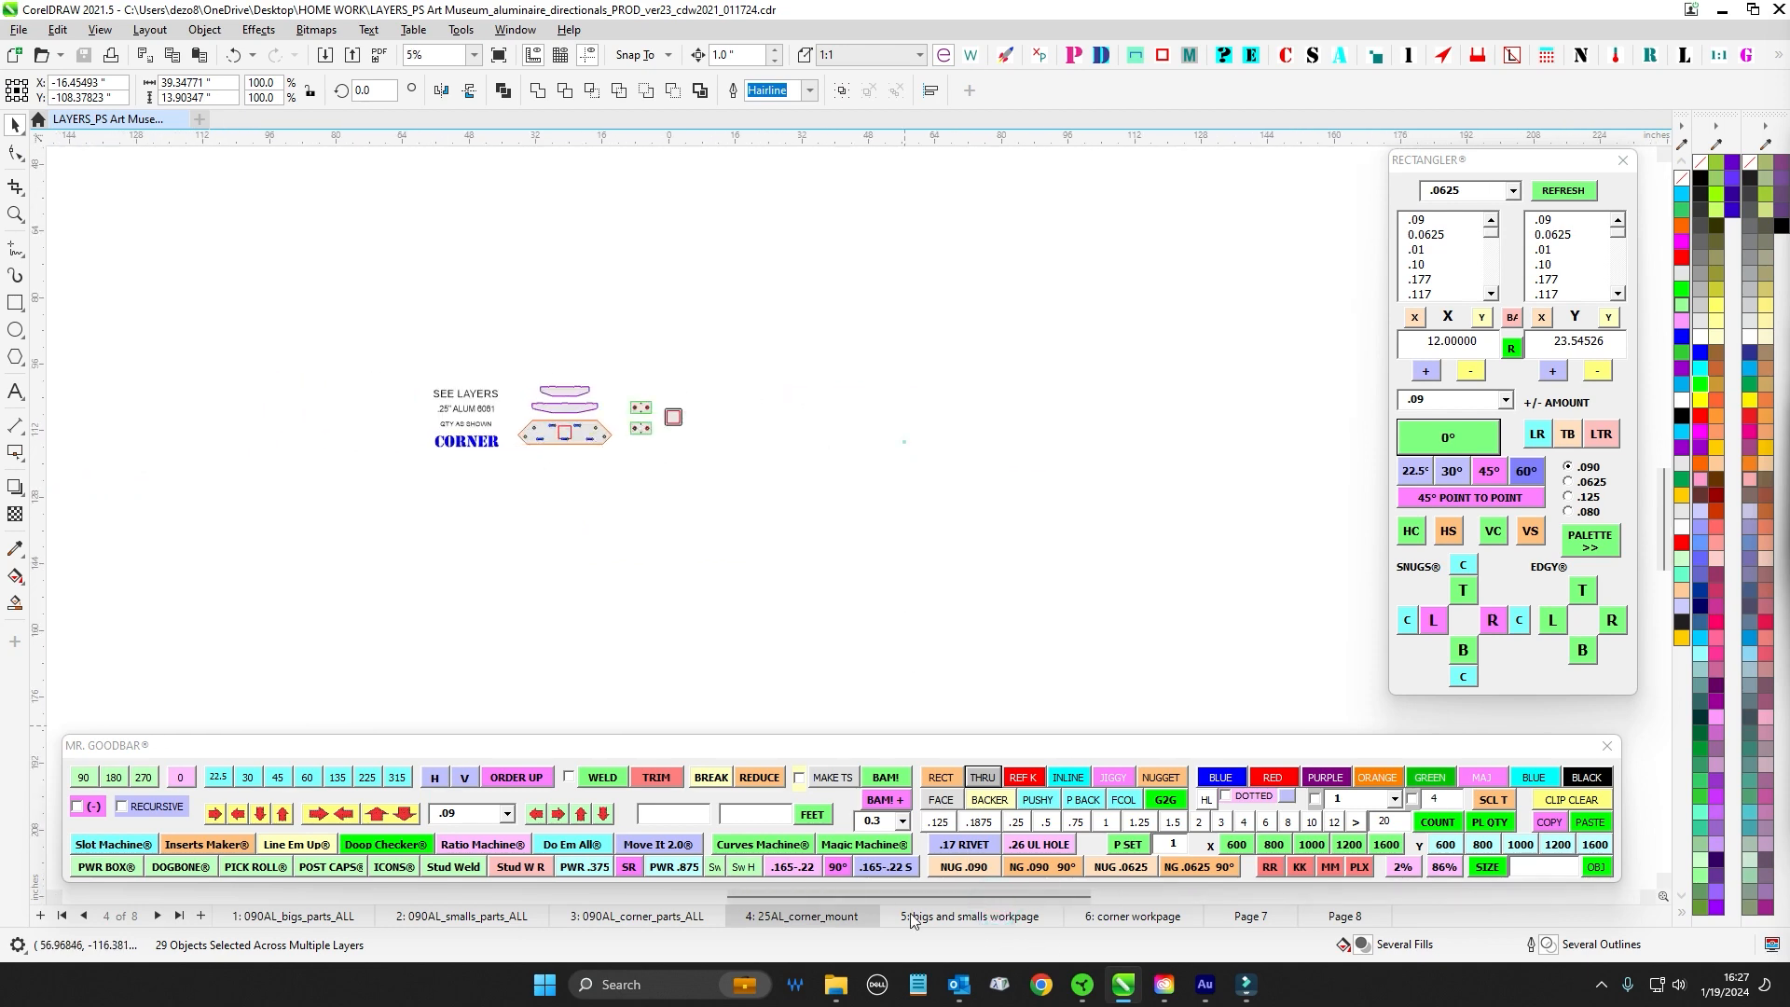
- Open the corner workpage and examine the CORNER sign's layout from the L-shaped top views down to the frames and returns
left_click(964, 917)
left_click(1130, 916)
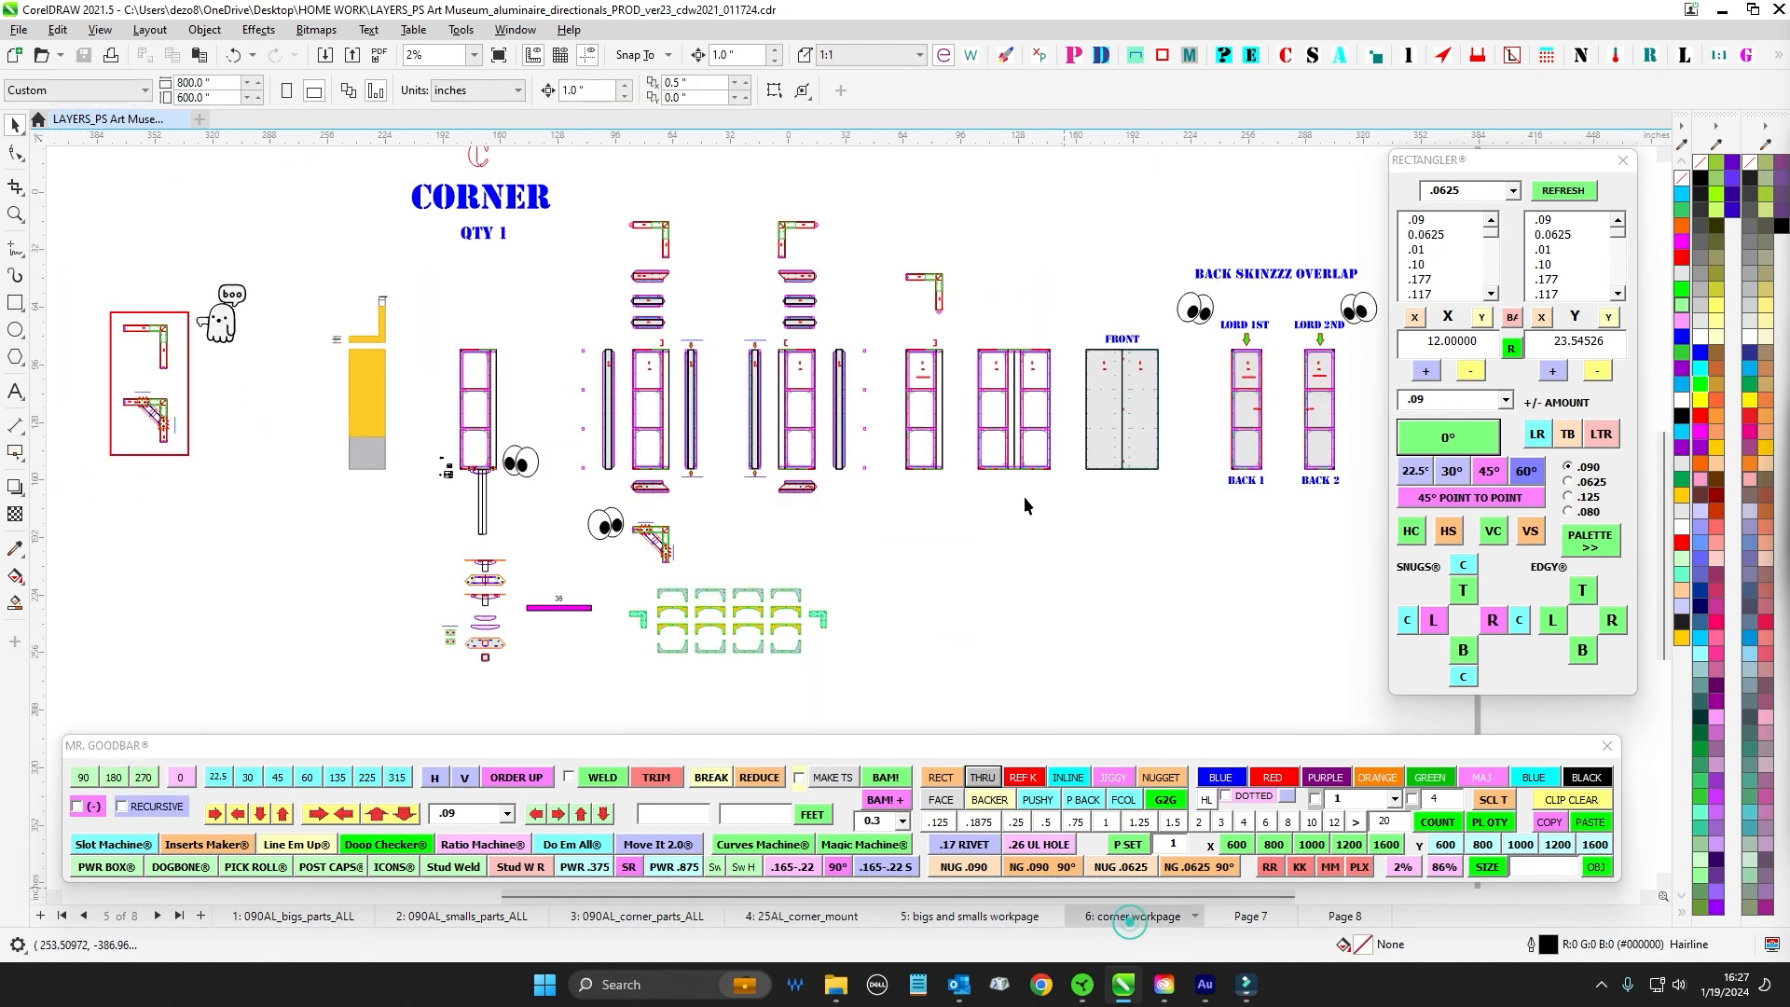
scroll(801, 355, "up", 2)
scroll(714, 364, "up", 3)
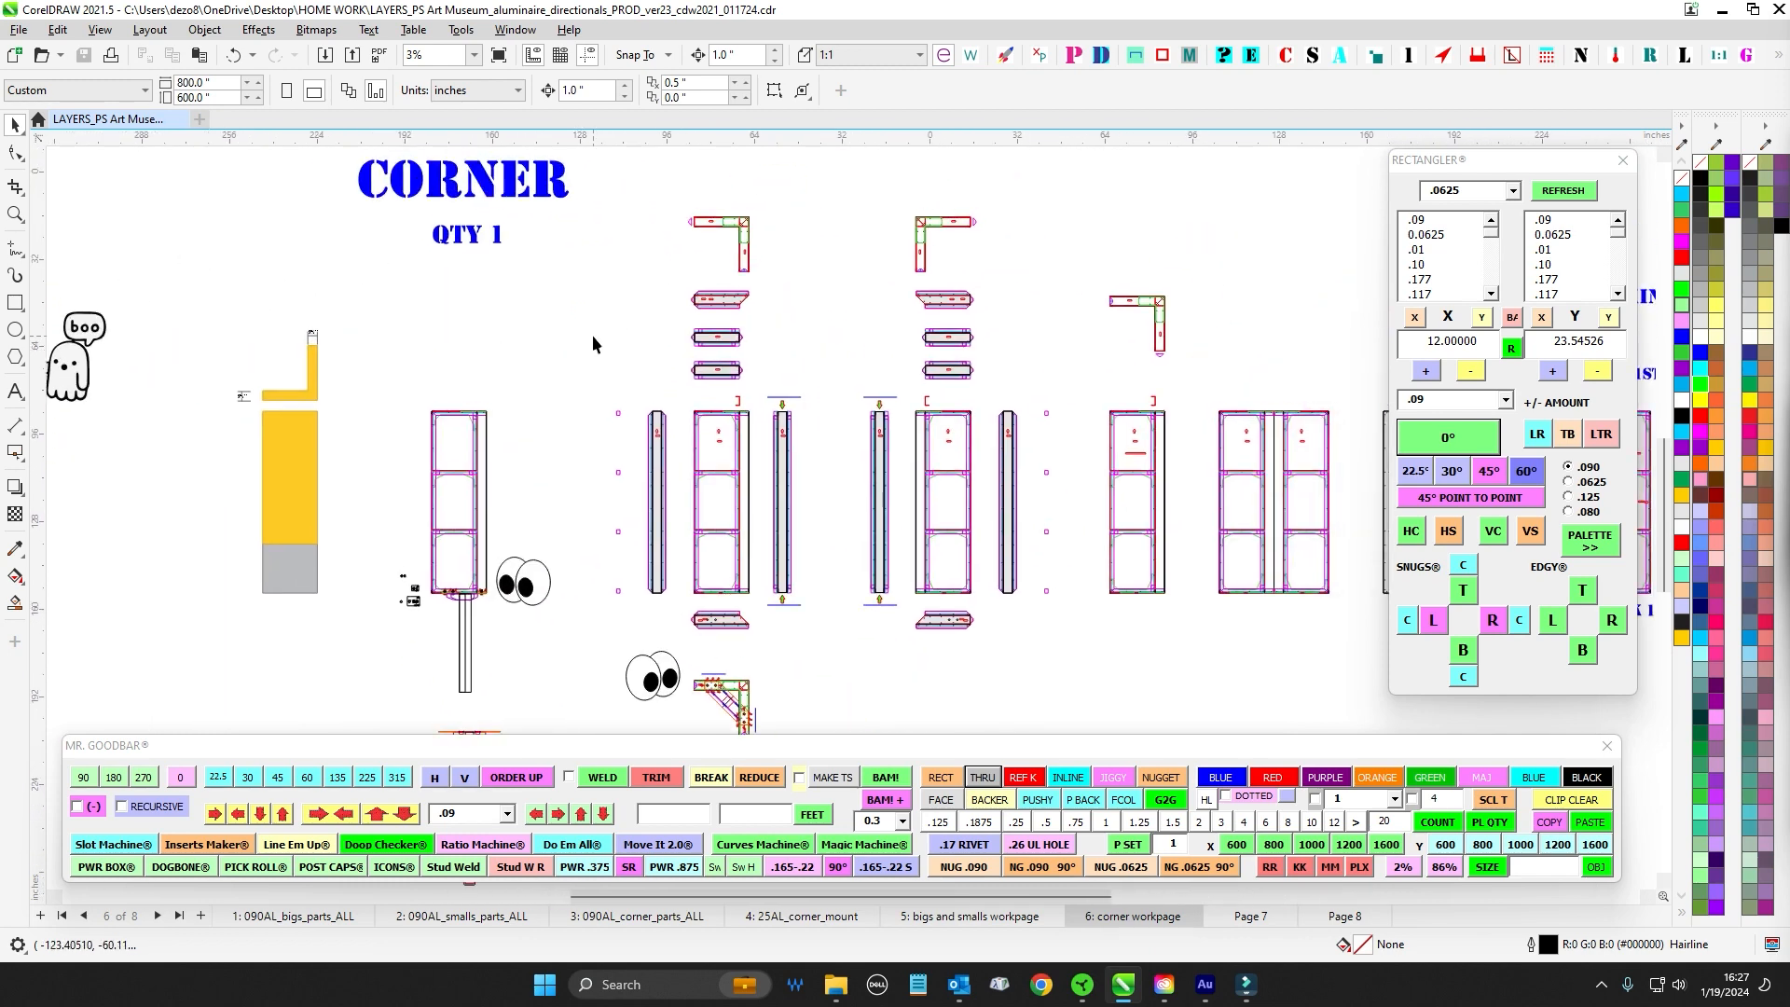
scroll(819, 328, "up", 3)
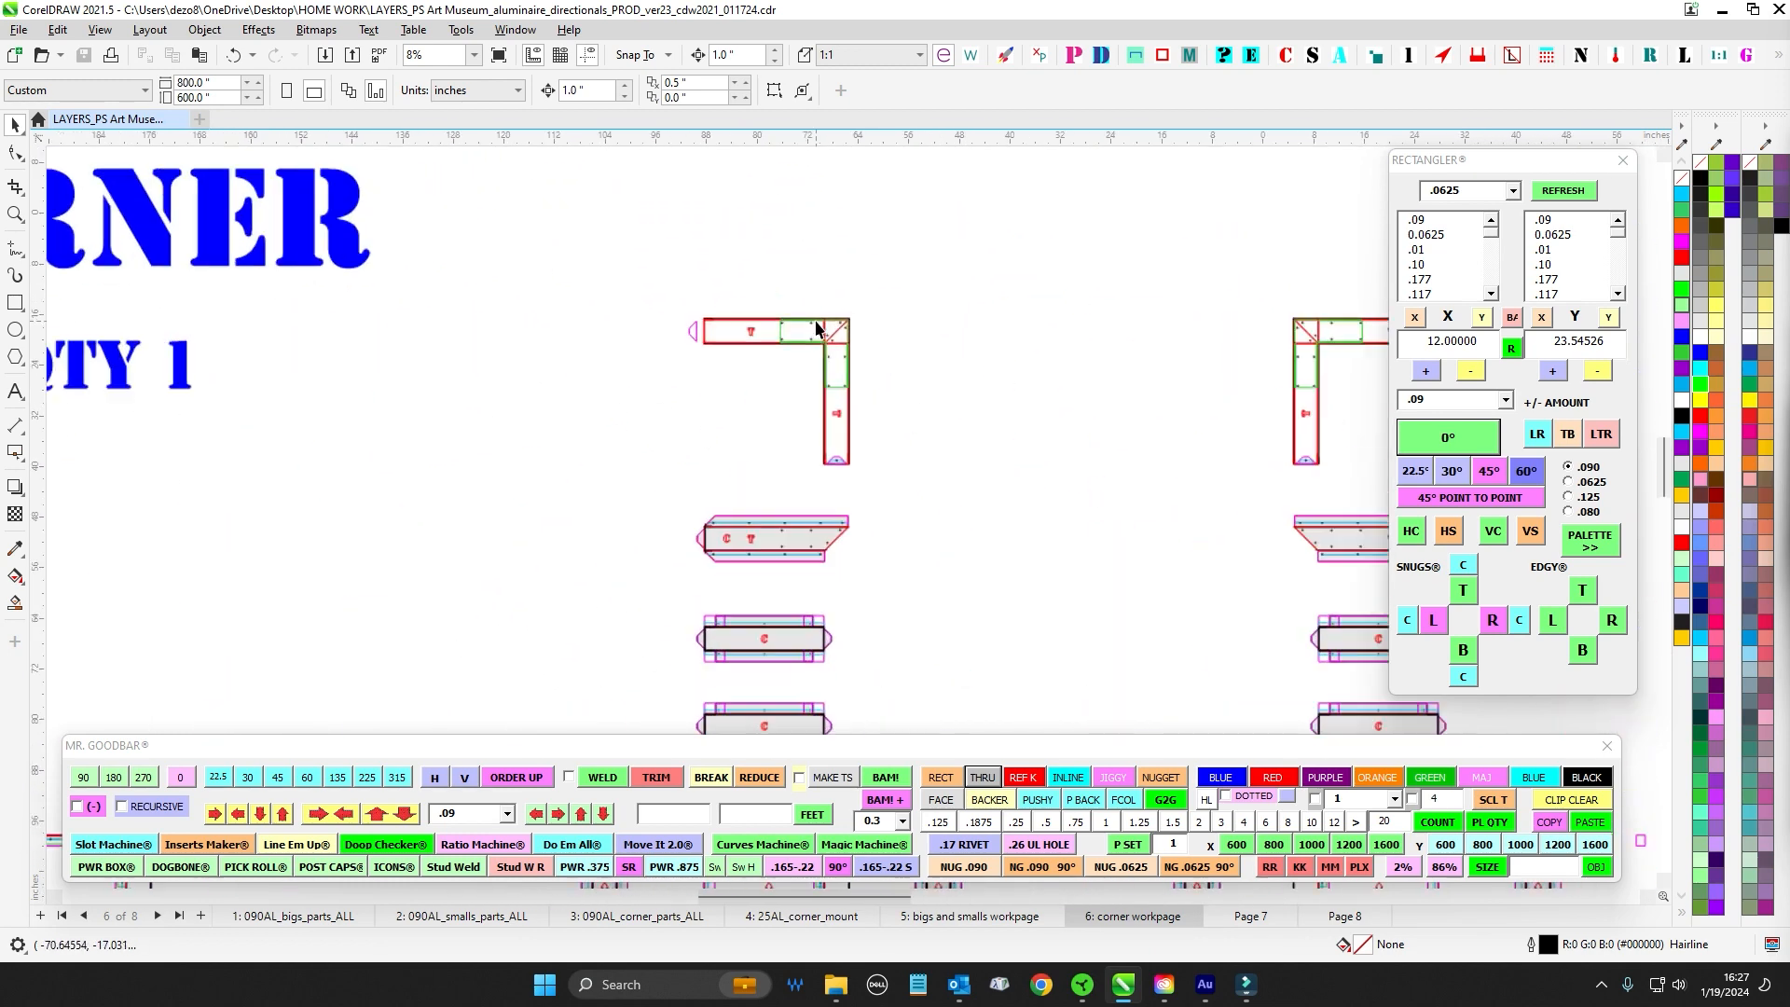
scroll(820, 328, "down", 3)
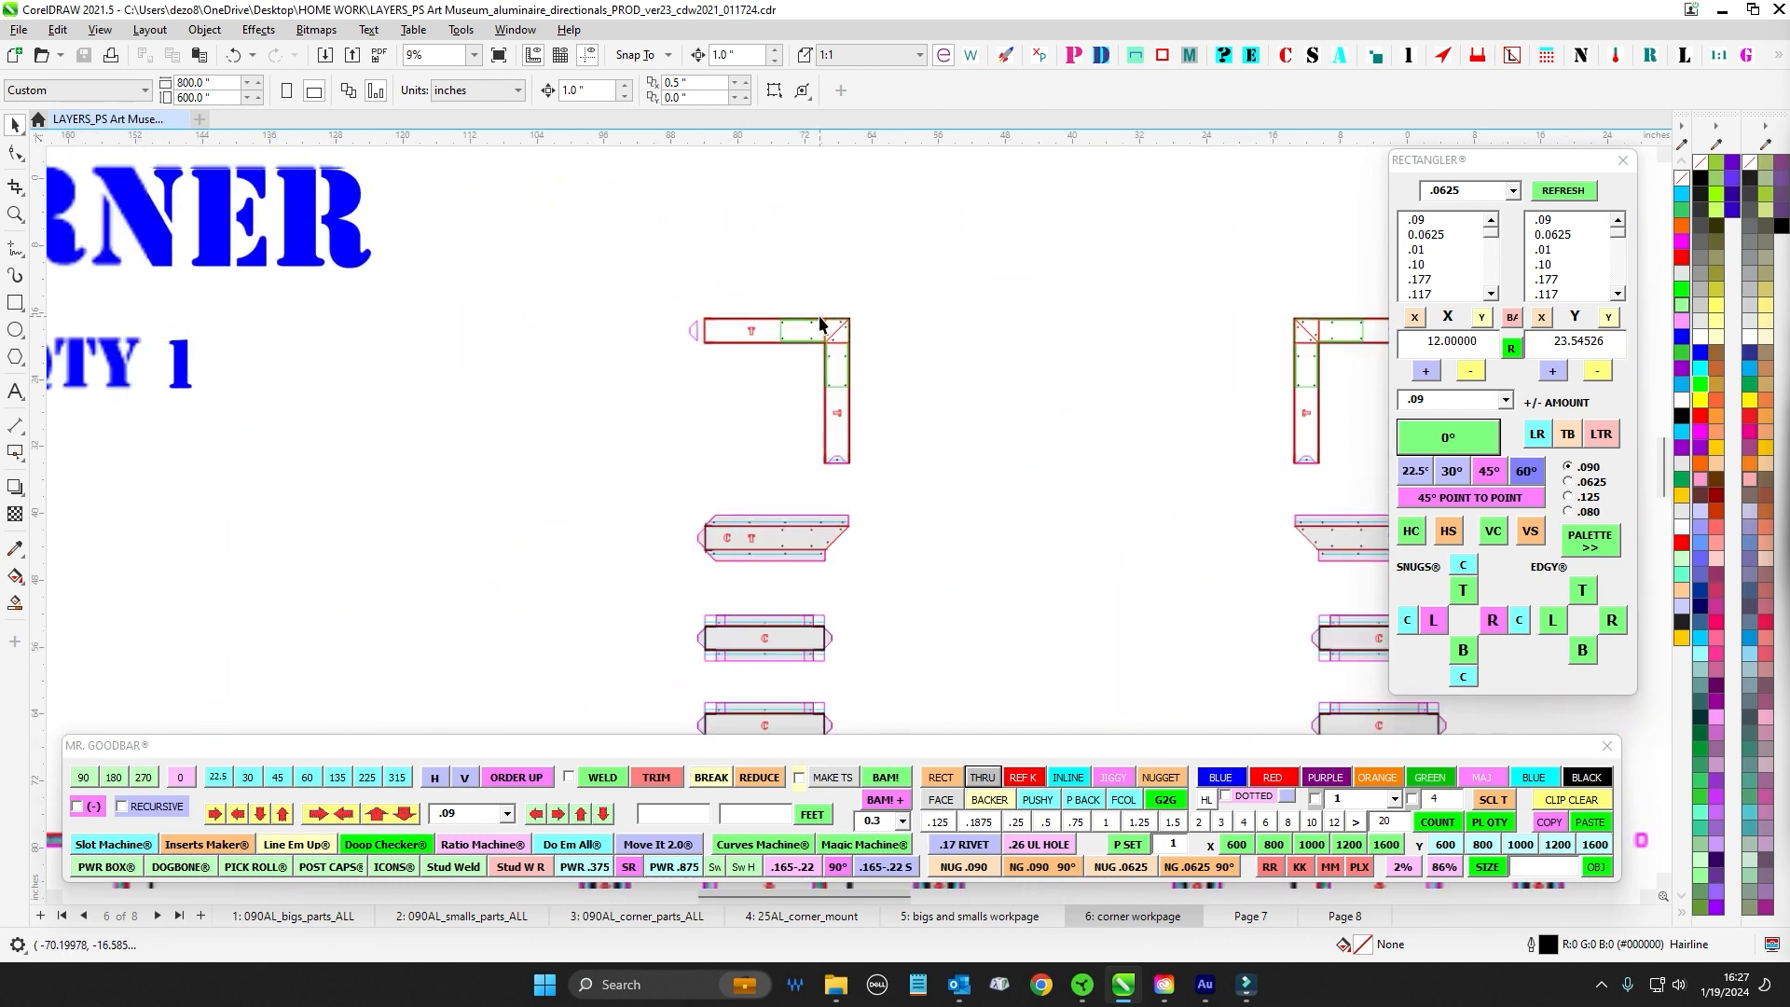
left_click_drag(827, 335, 918, 288)
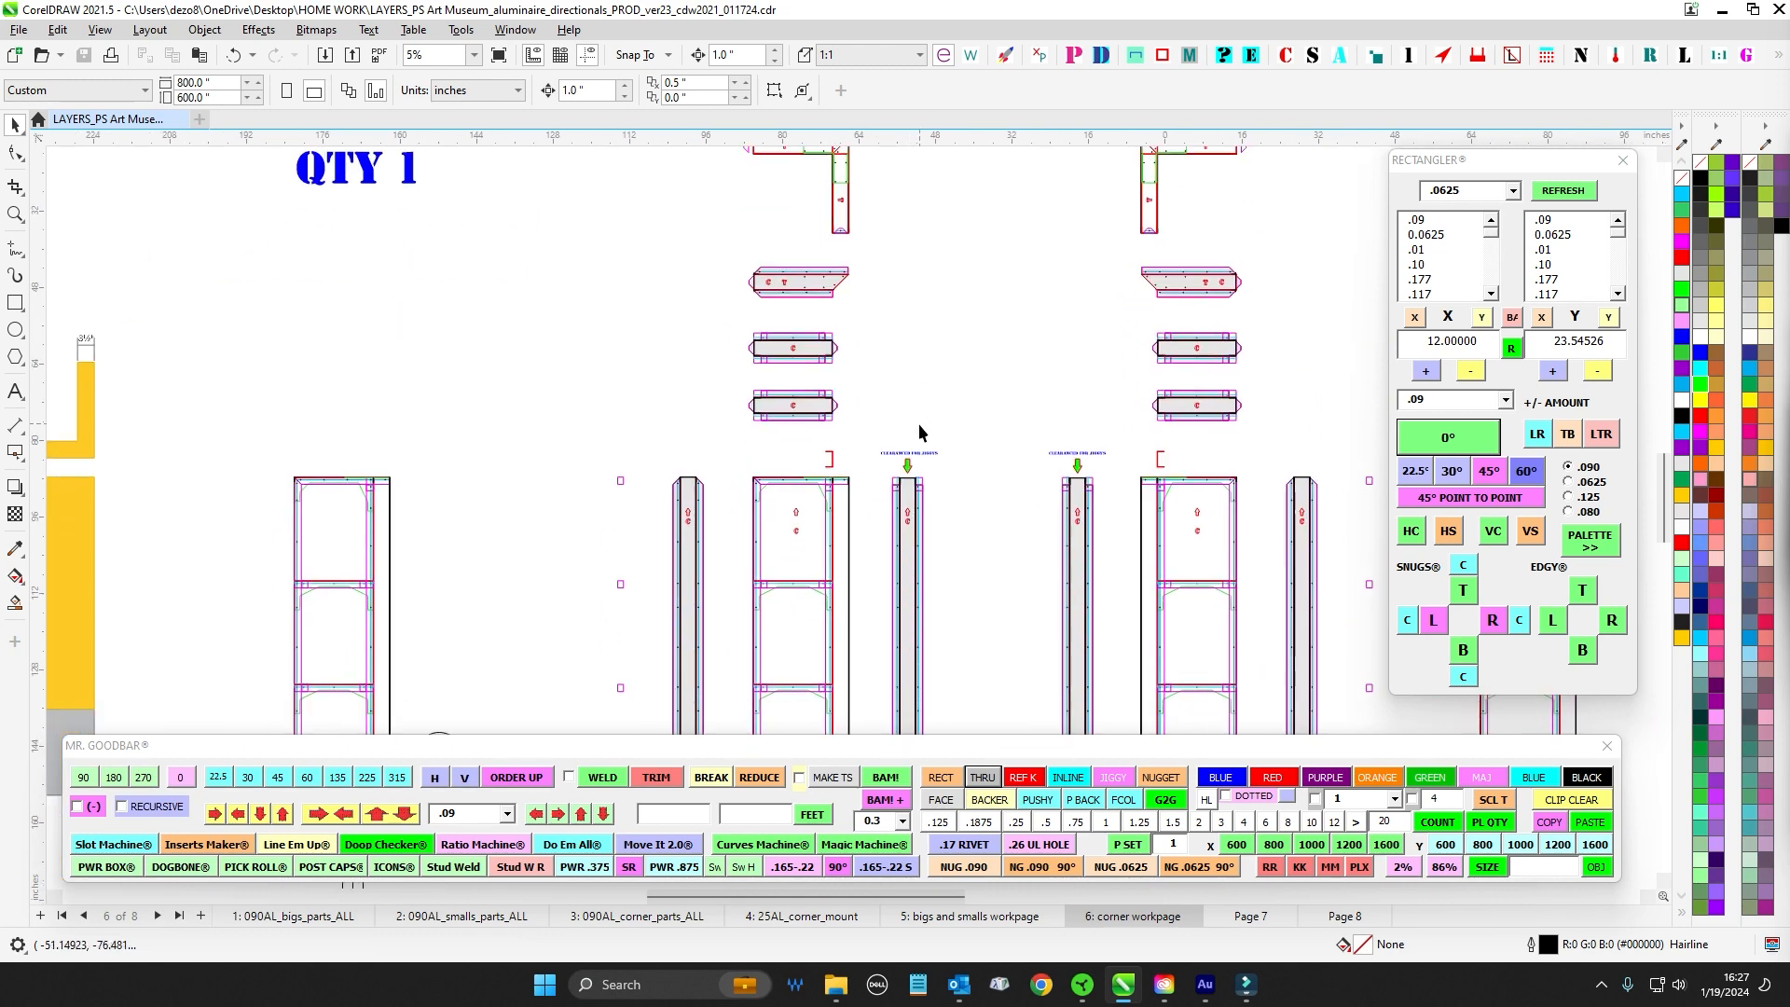
left_click_drag(919, 429, 938, 286)
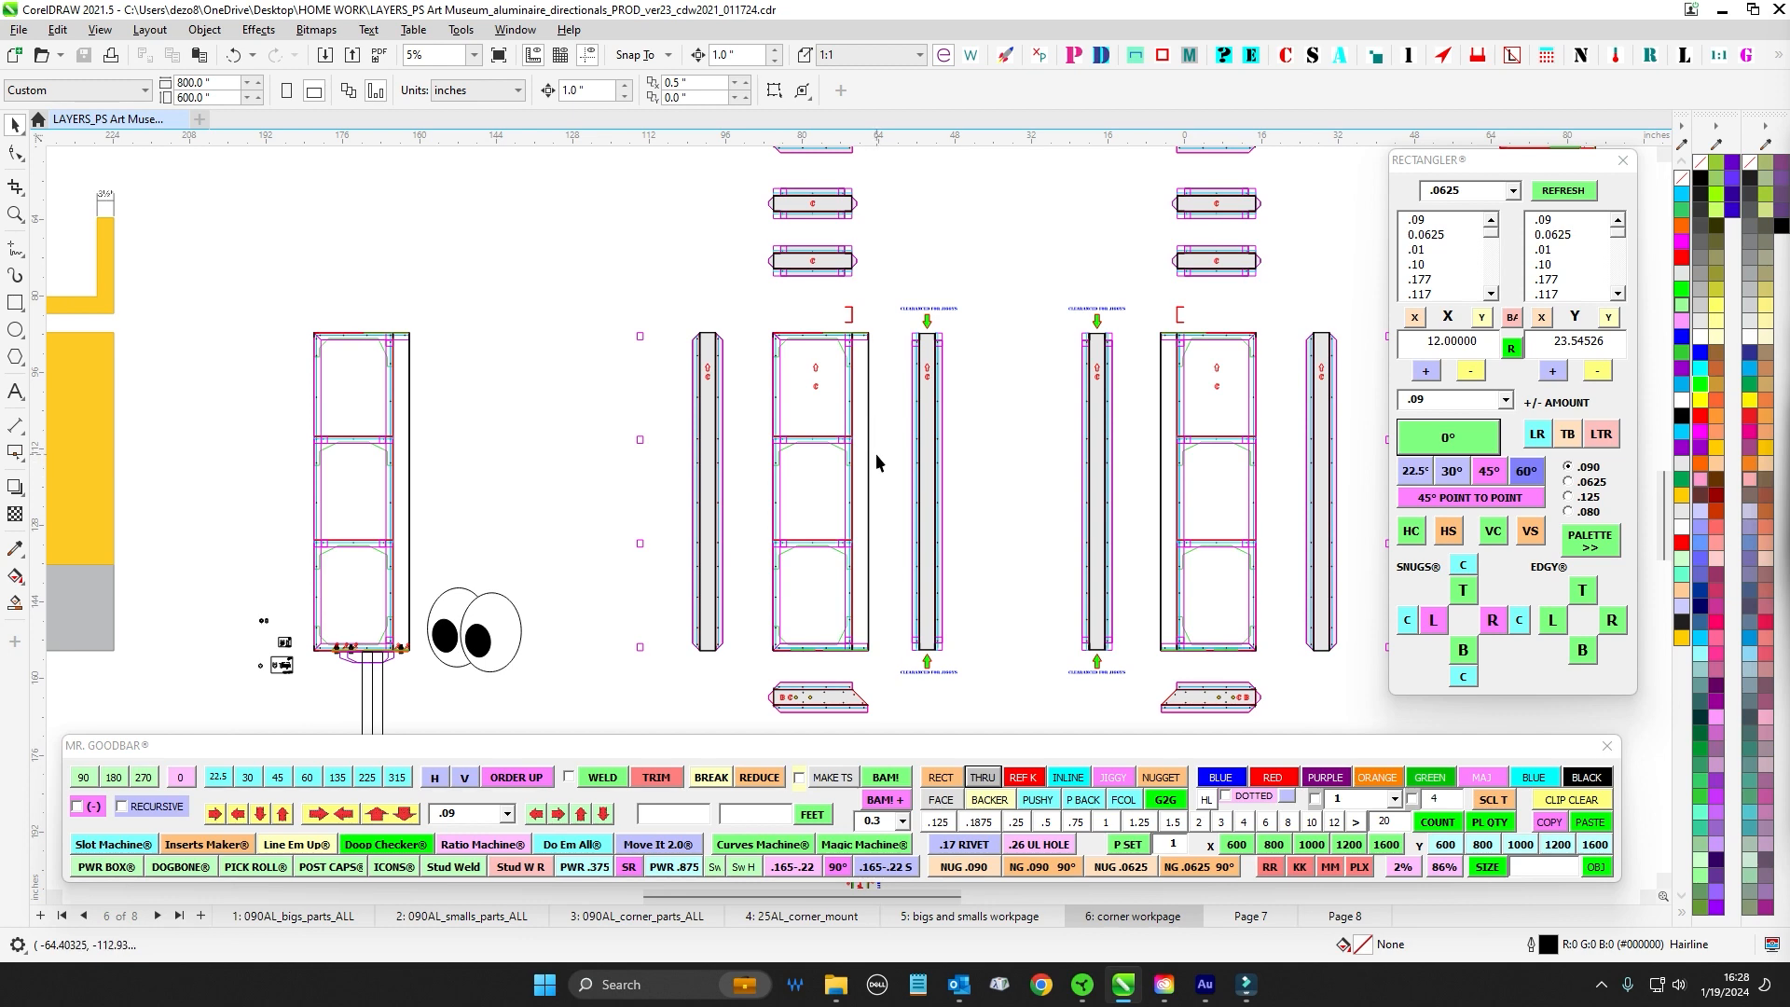
- Select the parts of the second exploded frame elevation, between its two narrow returns on the corner workpage
left_click_drag(990, 486, 753, 420)
scroll(926, 503, "down", 1)
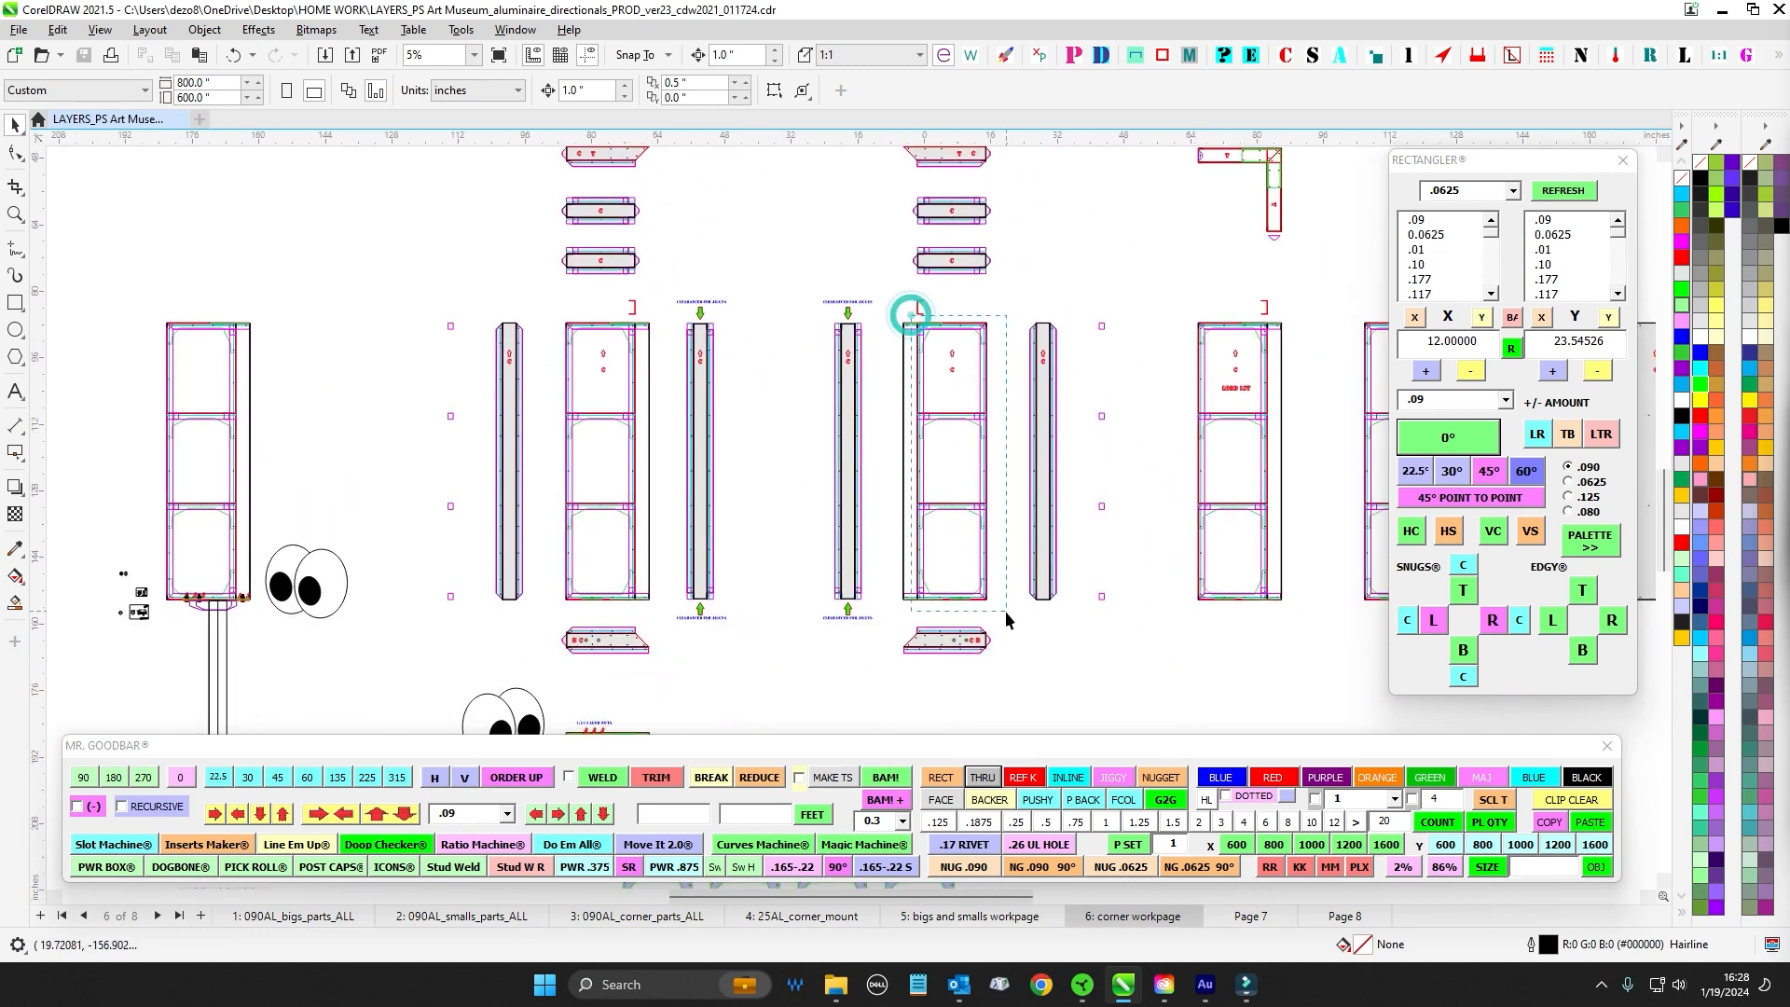
left_click_drag(905, 307, 1015, 631)
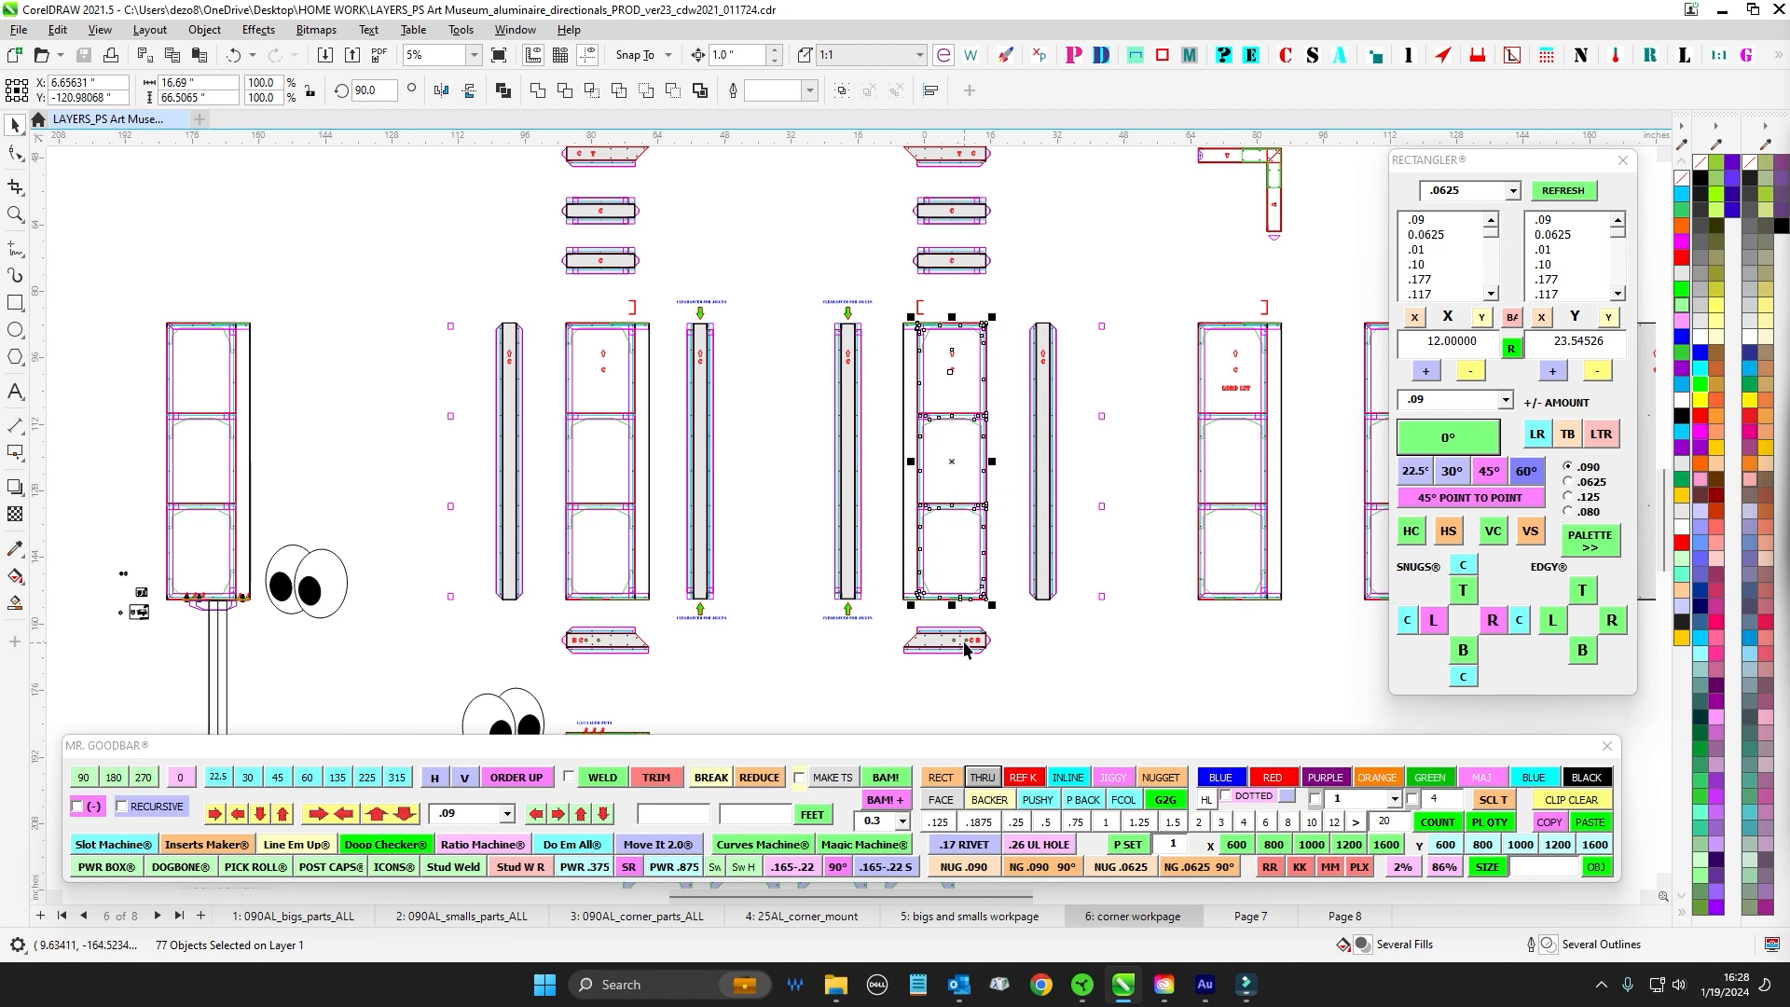
- Examine the mitred joint of the L-shaped top view above that frame, selecting its horizontal leg and its vertical leg
scroll(965, 648, "up", 4)
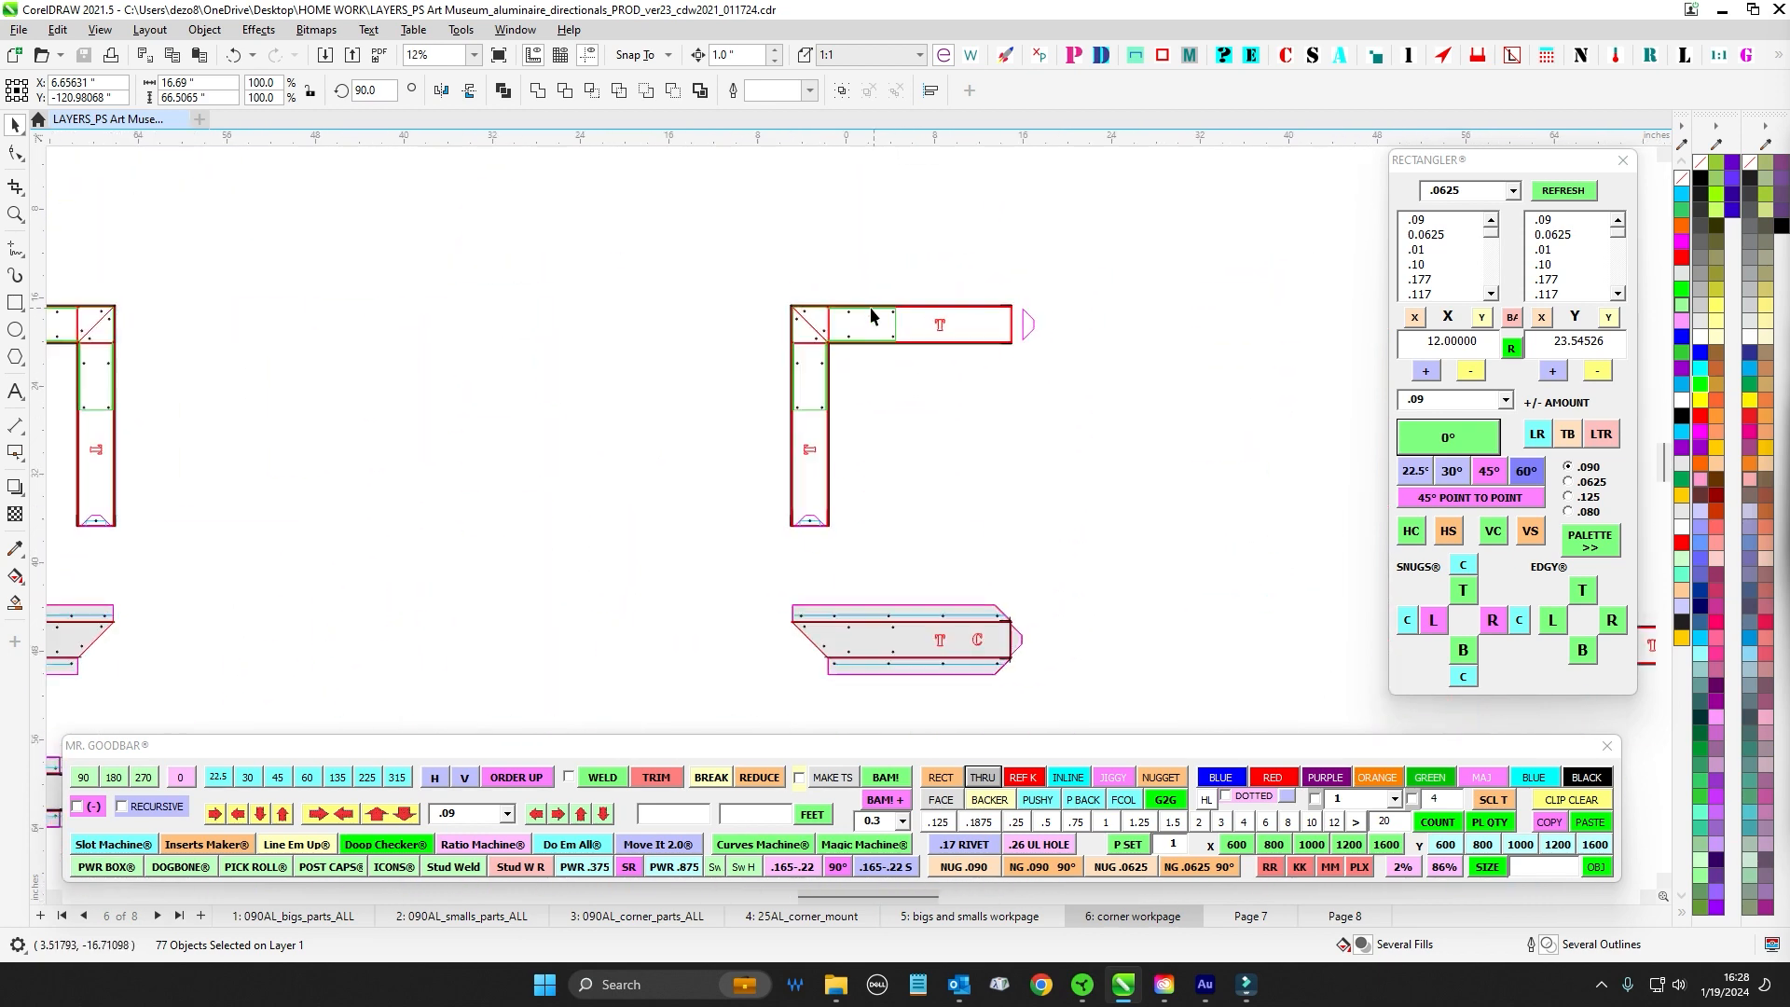
scroll(872, 315, "up", 6)
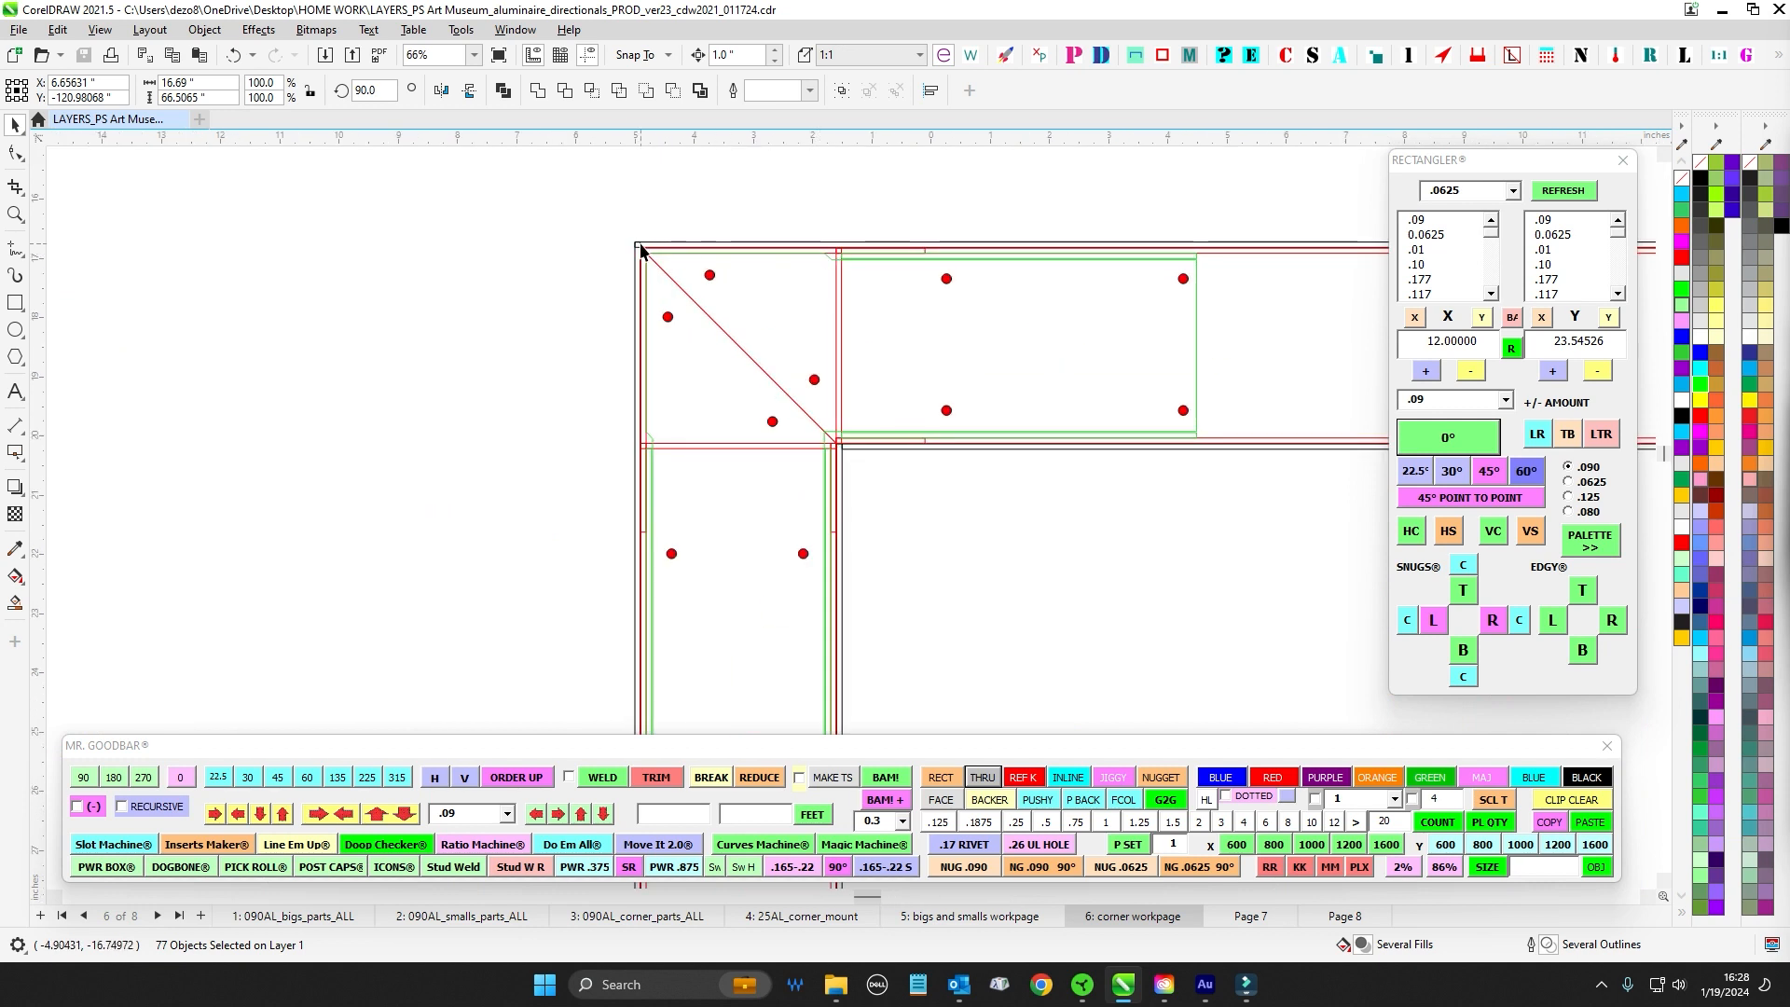
scroll(857, 298, "down", 2)
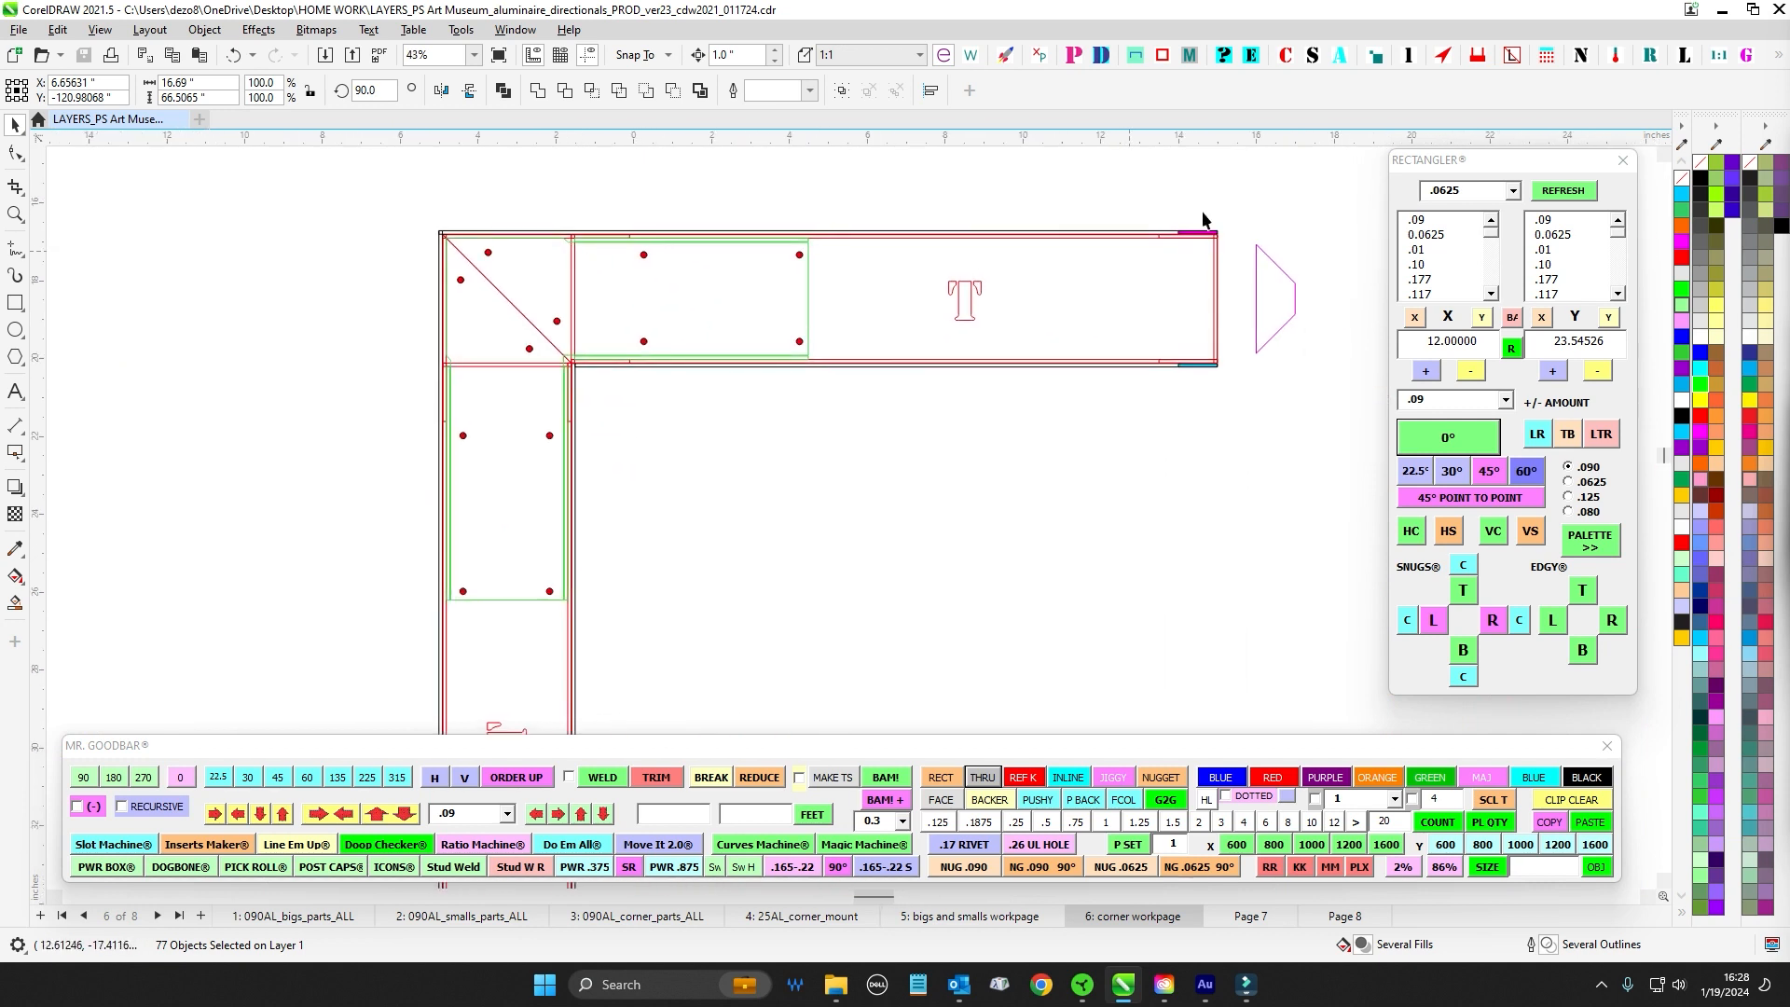
left_click_drag(775, 417, 570, 399)
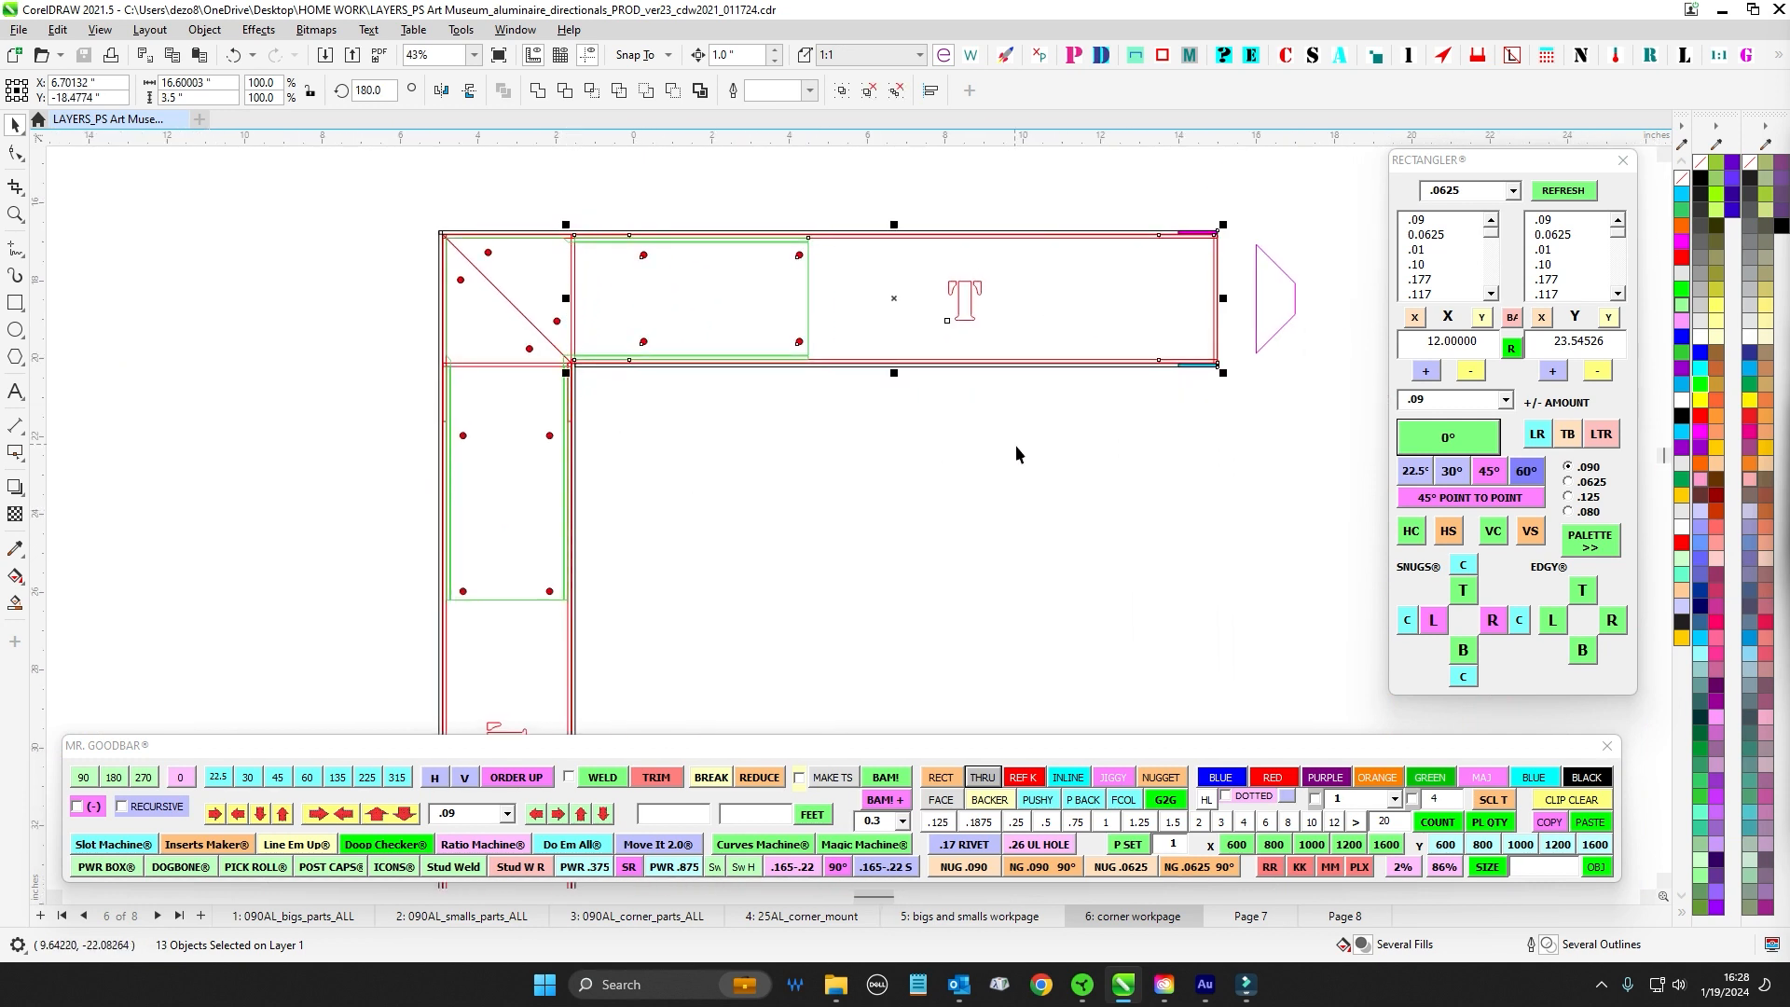
scroll(1077, 451, "down", 2)
left_click_drag(639, 343, 839, 738)
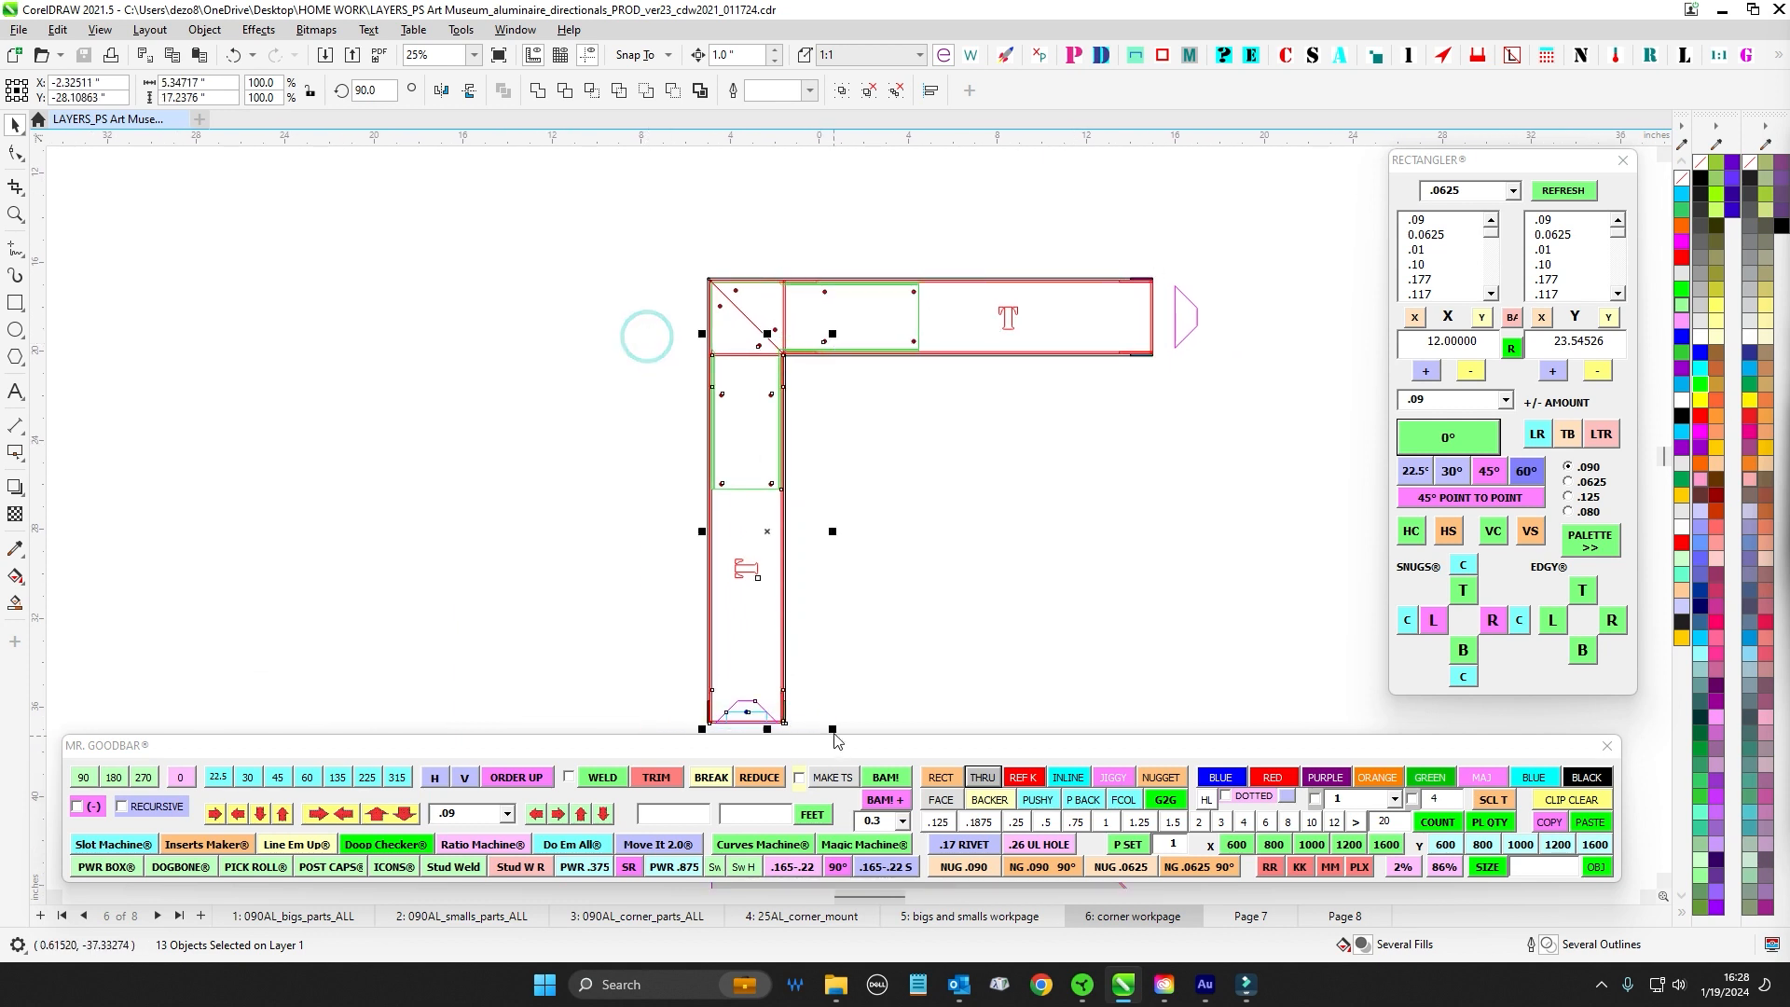
scroll(846, 506, "up", 2)
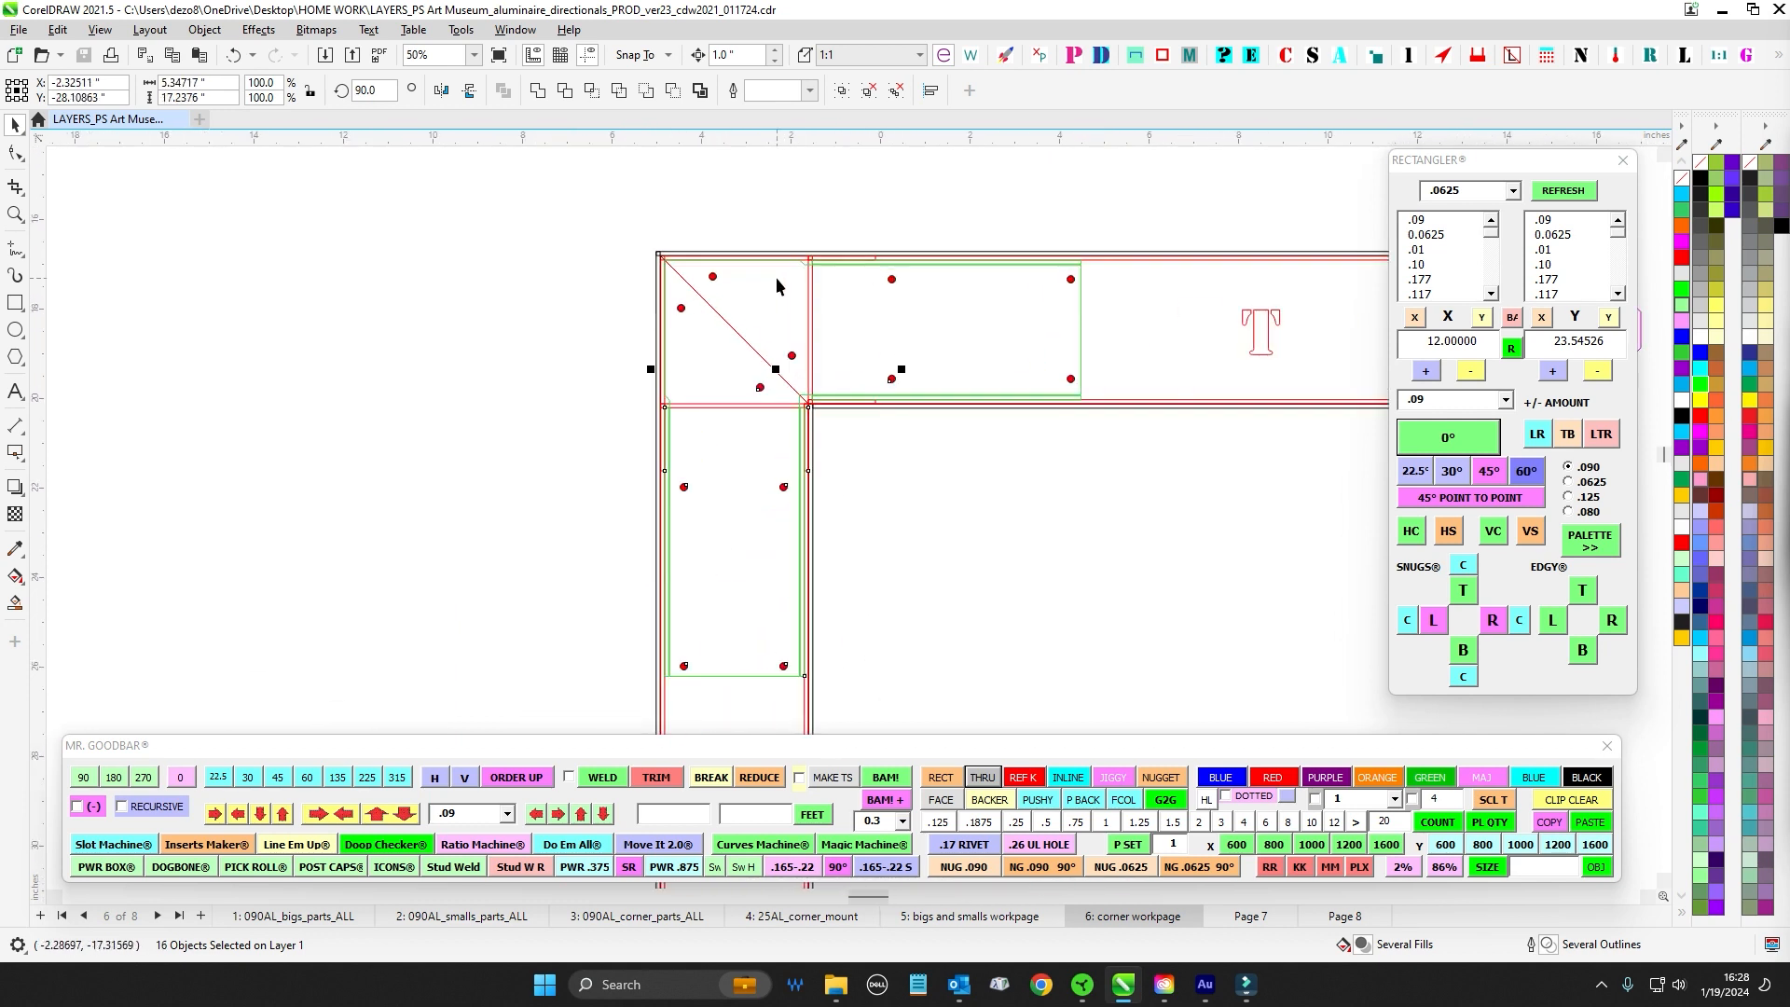
scroll(795, 287, "down", 3)
scroll(791, 403, "up", 2)
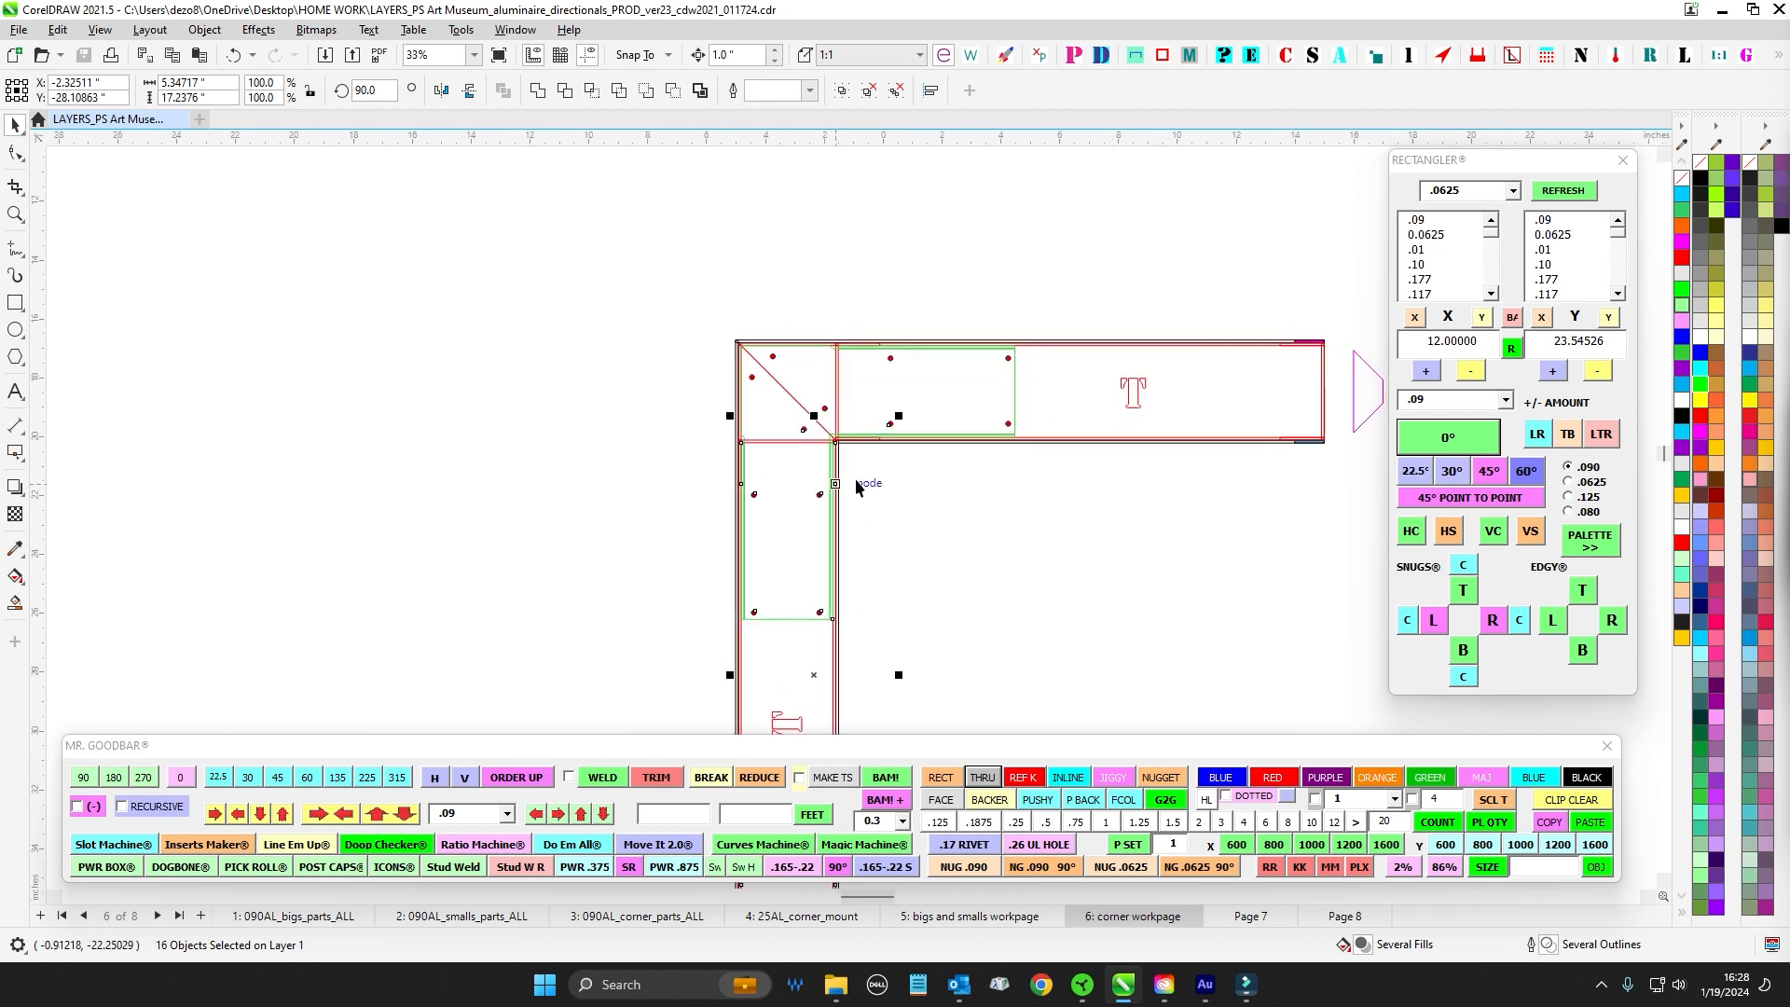
scroll(931, 429, "down", 1)
- Compare the notched upper end of the return marked "CLEARANCED FOR JIGGYS" with the matching upper corner of the adjacent frame
scroll(899, 516, "down", 4)
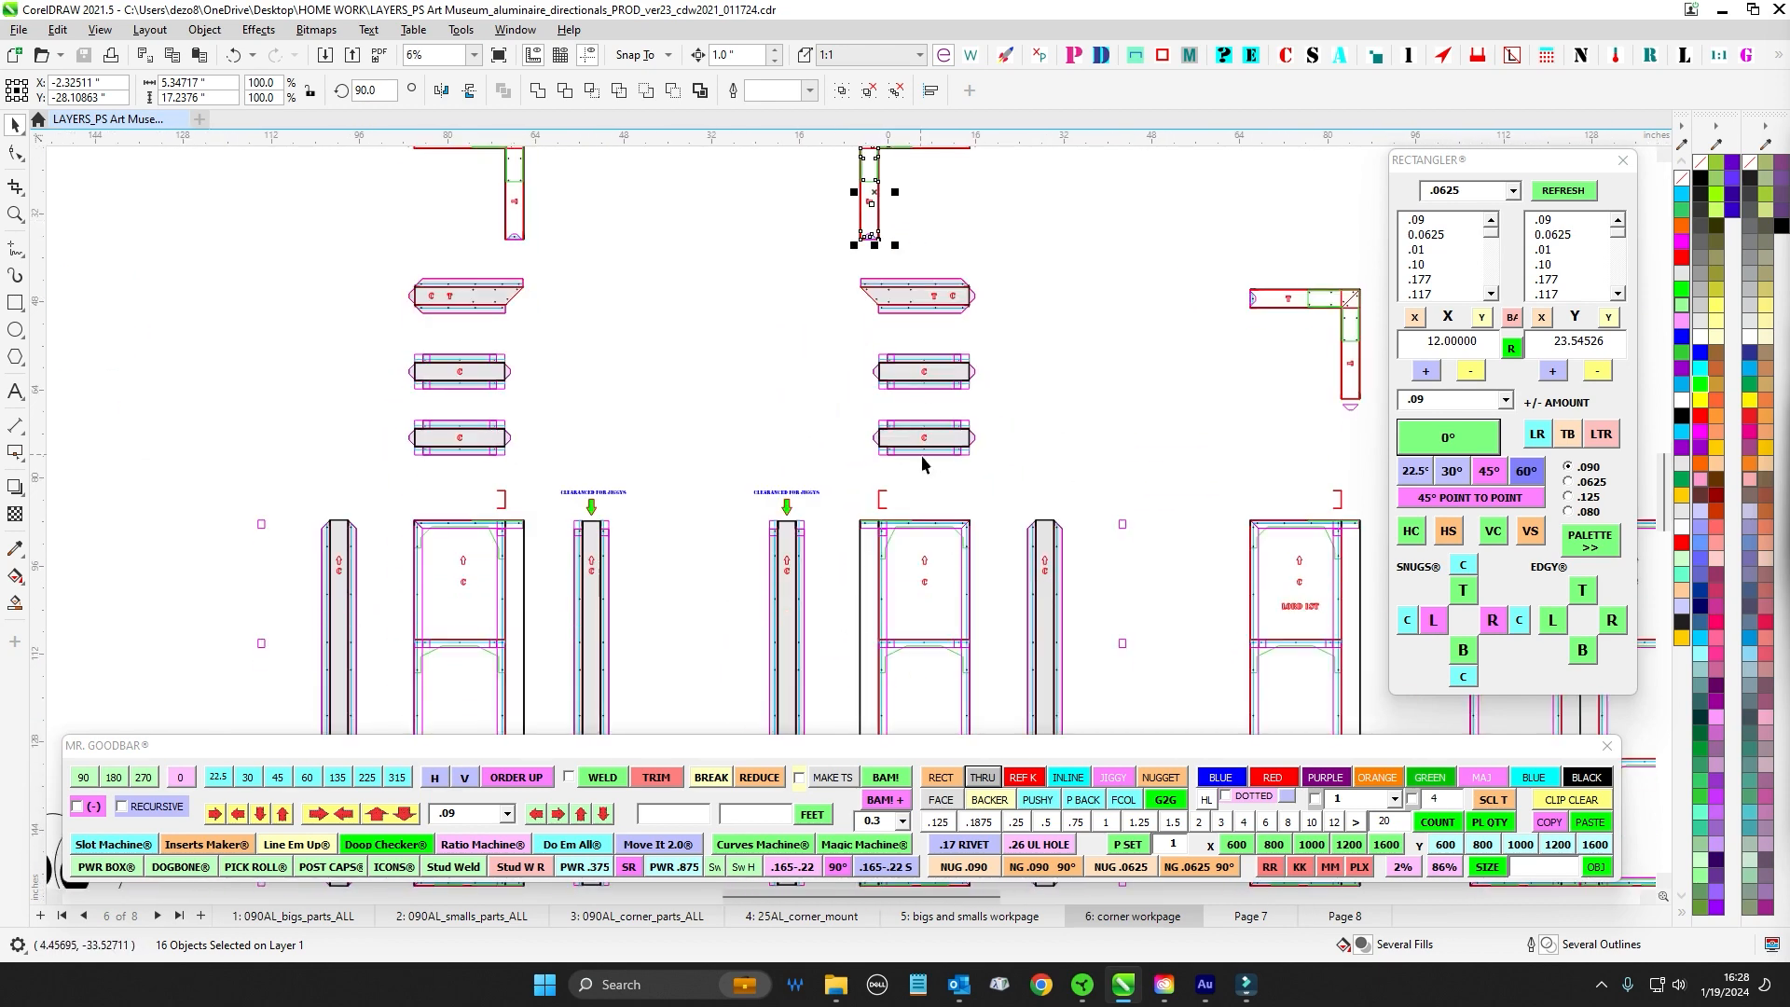
scroll(951, 419, "up", 1)
scroll(591, 508, "up", 6)
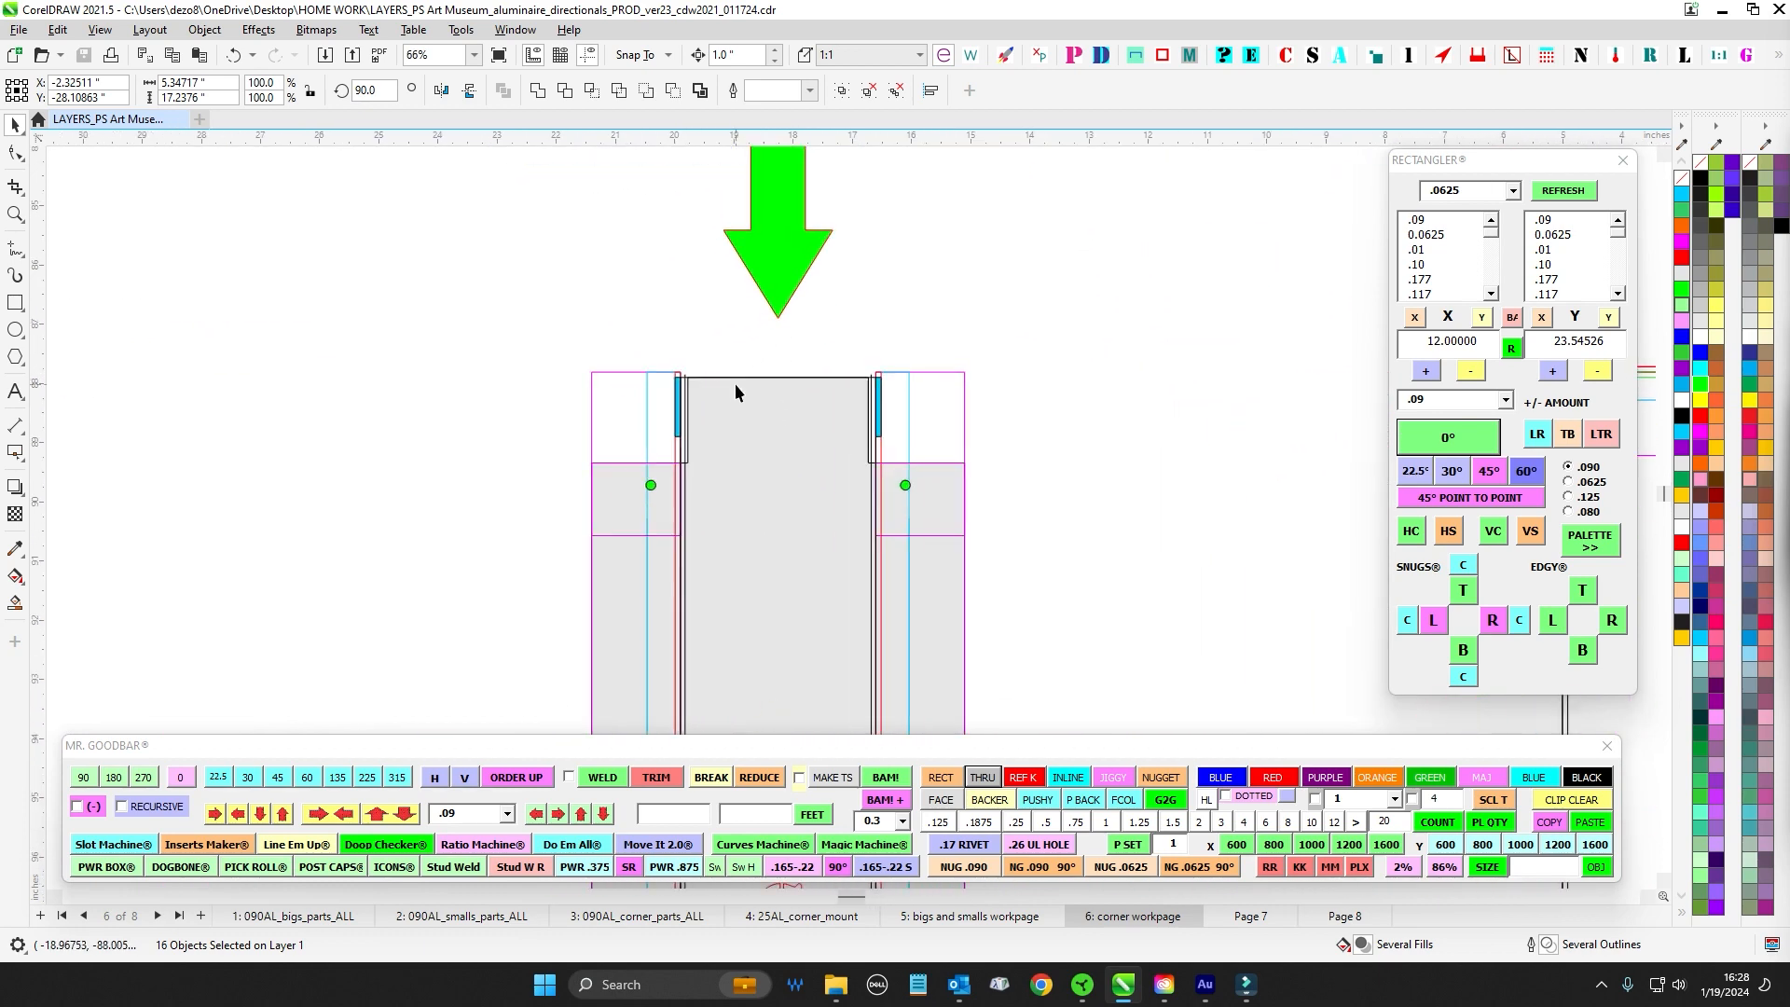
scroll(767, 428, "up", 1)
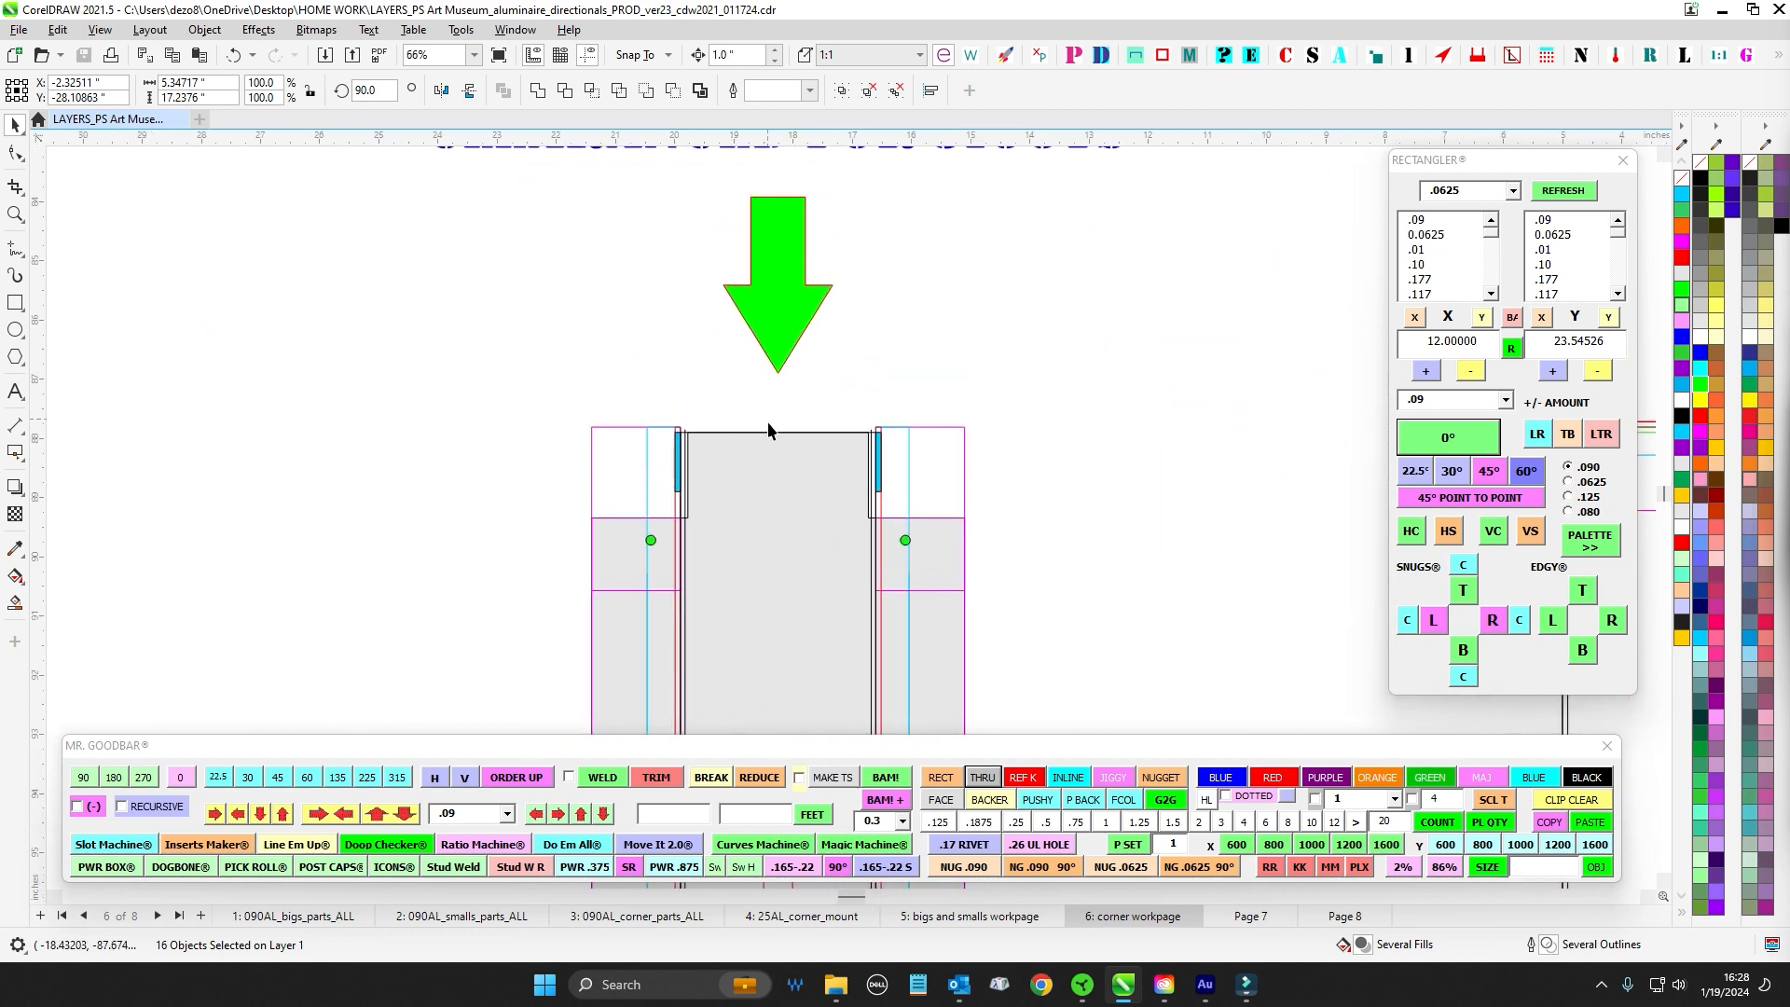
scroll(774, 428, "down", 1)
left_click_drag(1342, 448, 835, 412)
scroll(865, 402, "up", 1)
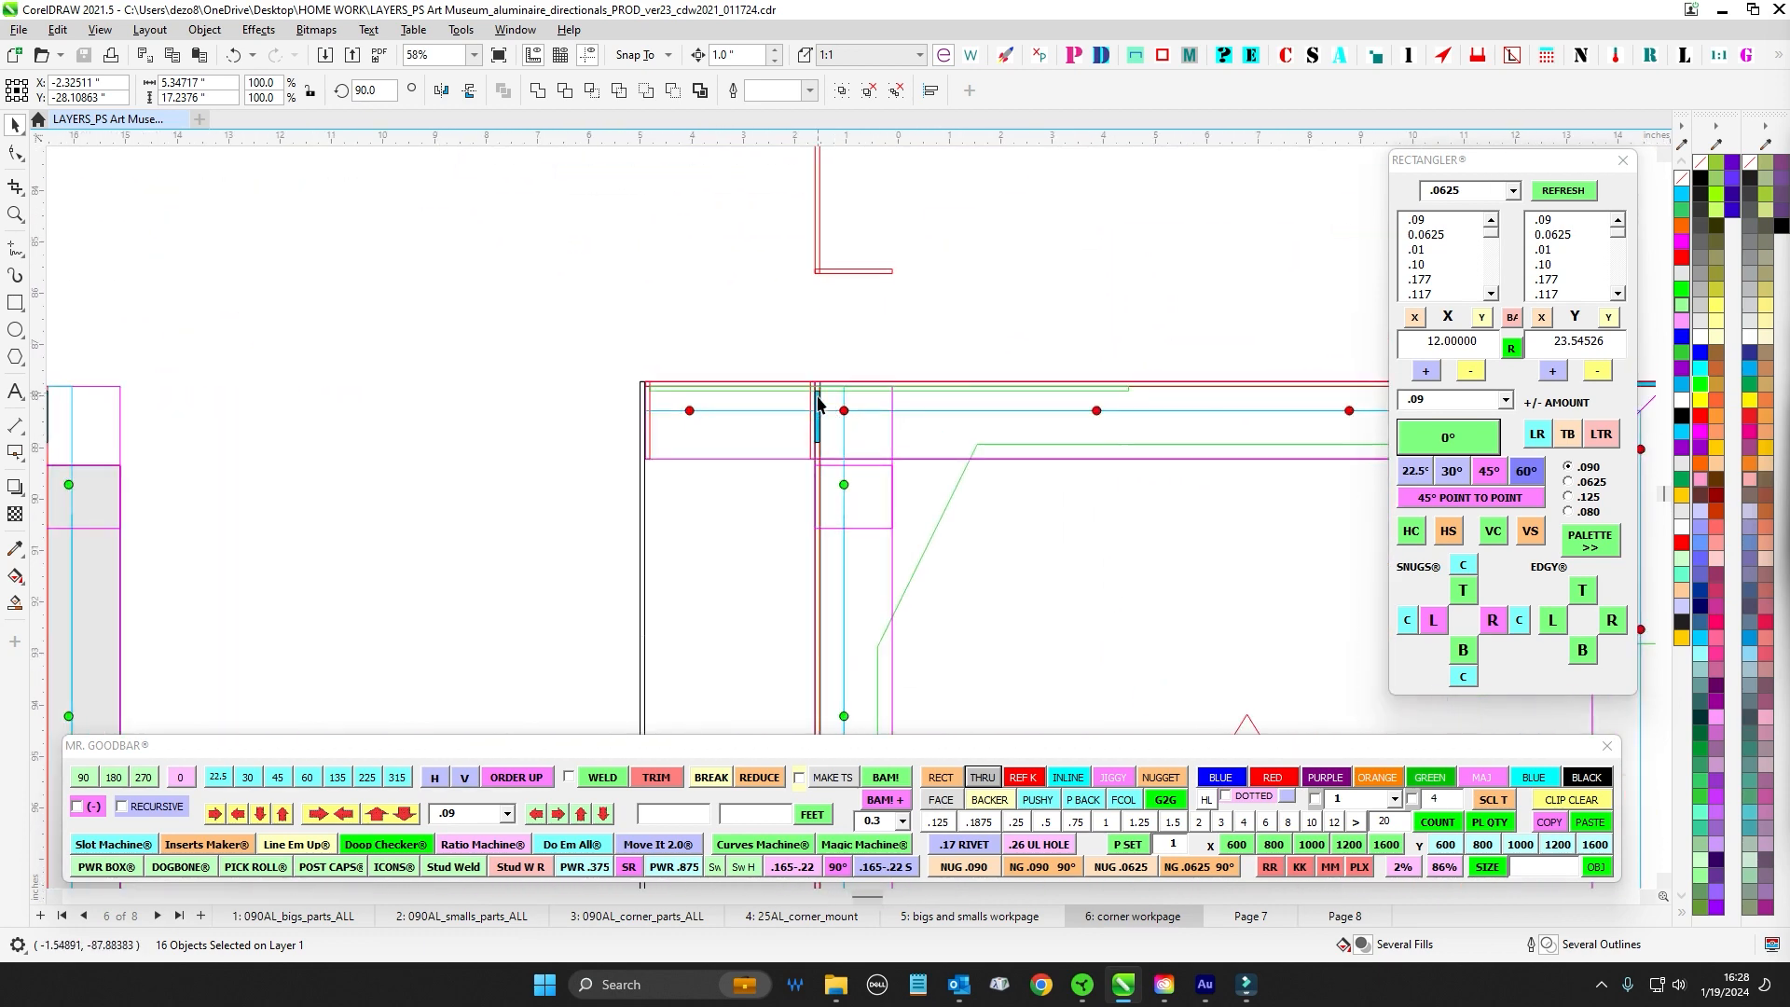
- Select the thin green strip along the frame's upper edge, examine its full length, and clear the selection
scroll(818, 402, "down", 6)
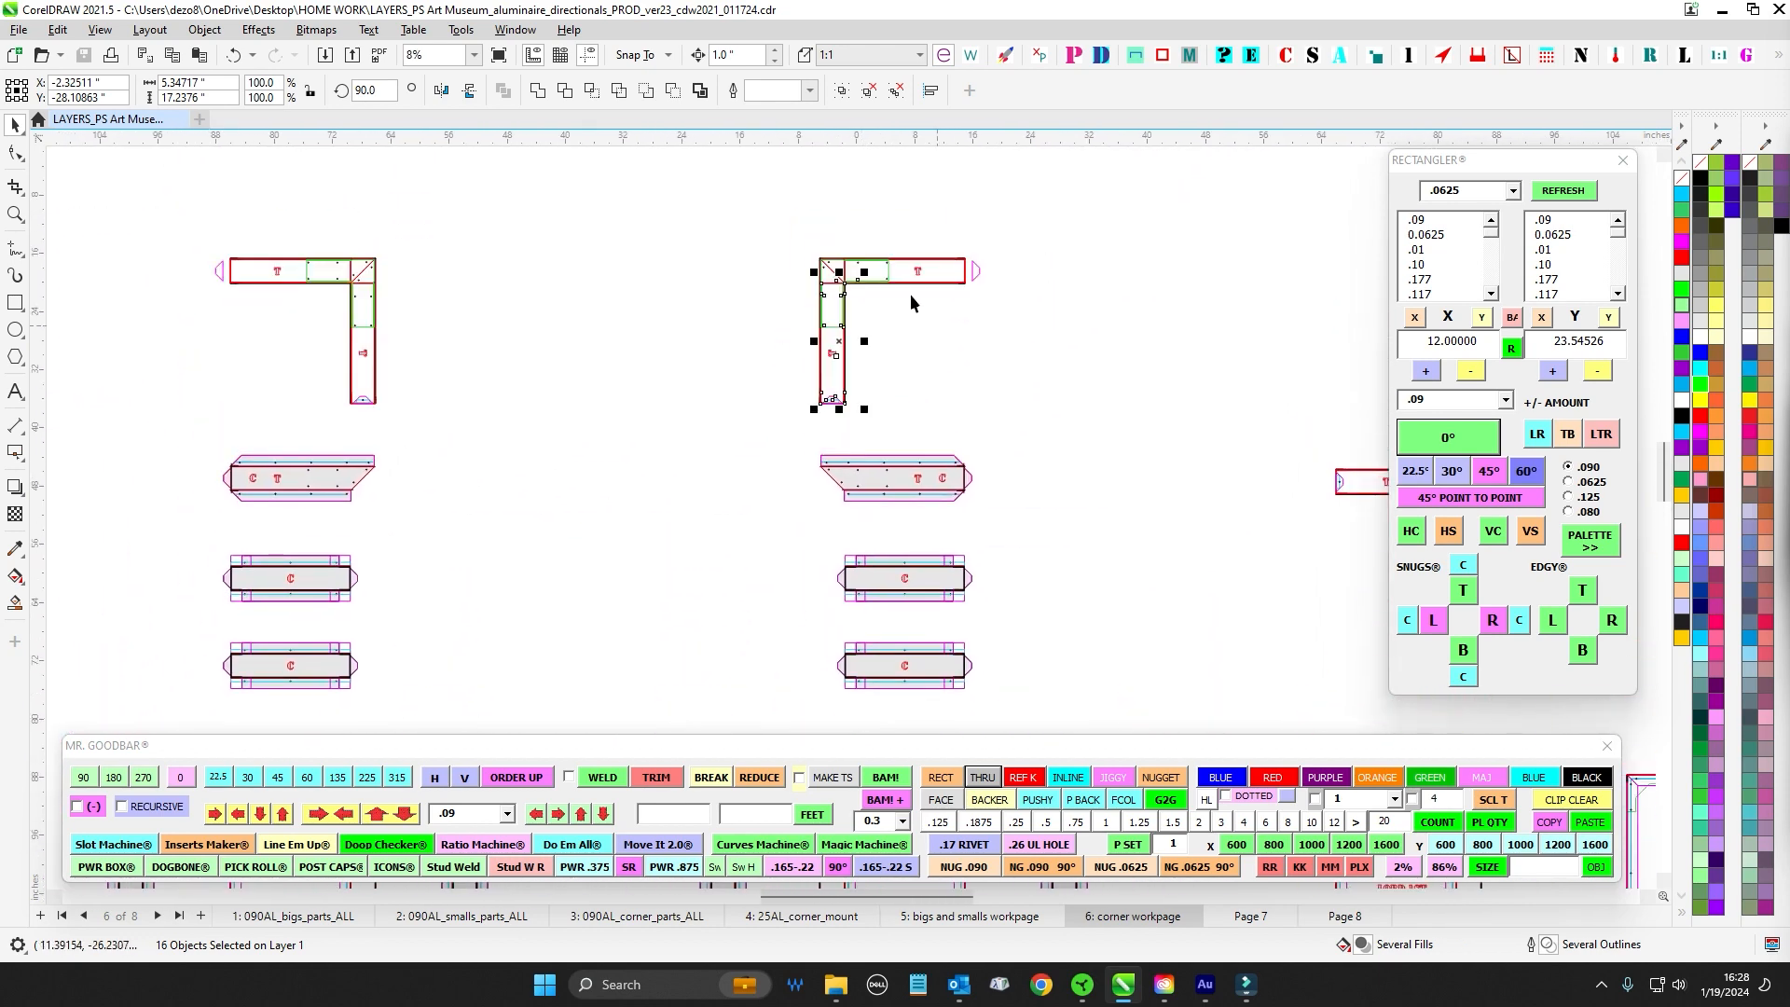
scroll(910, 301, "up", 5)
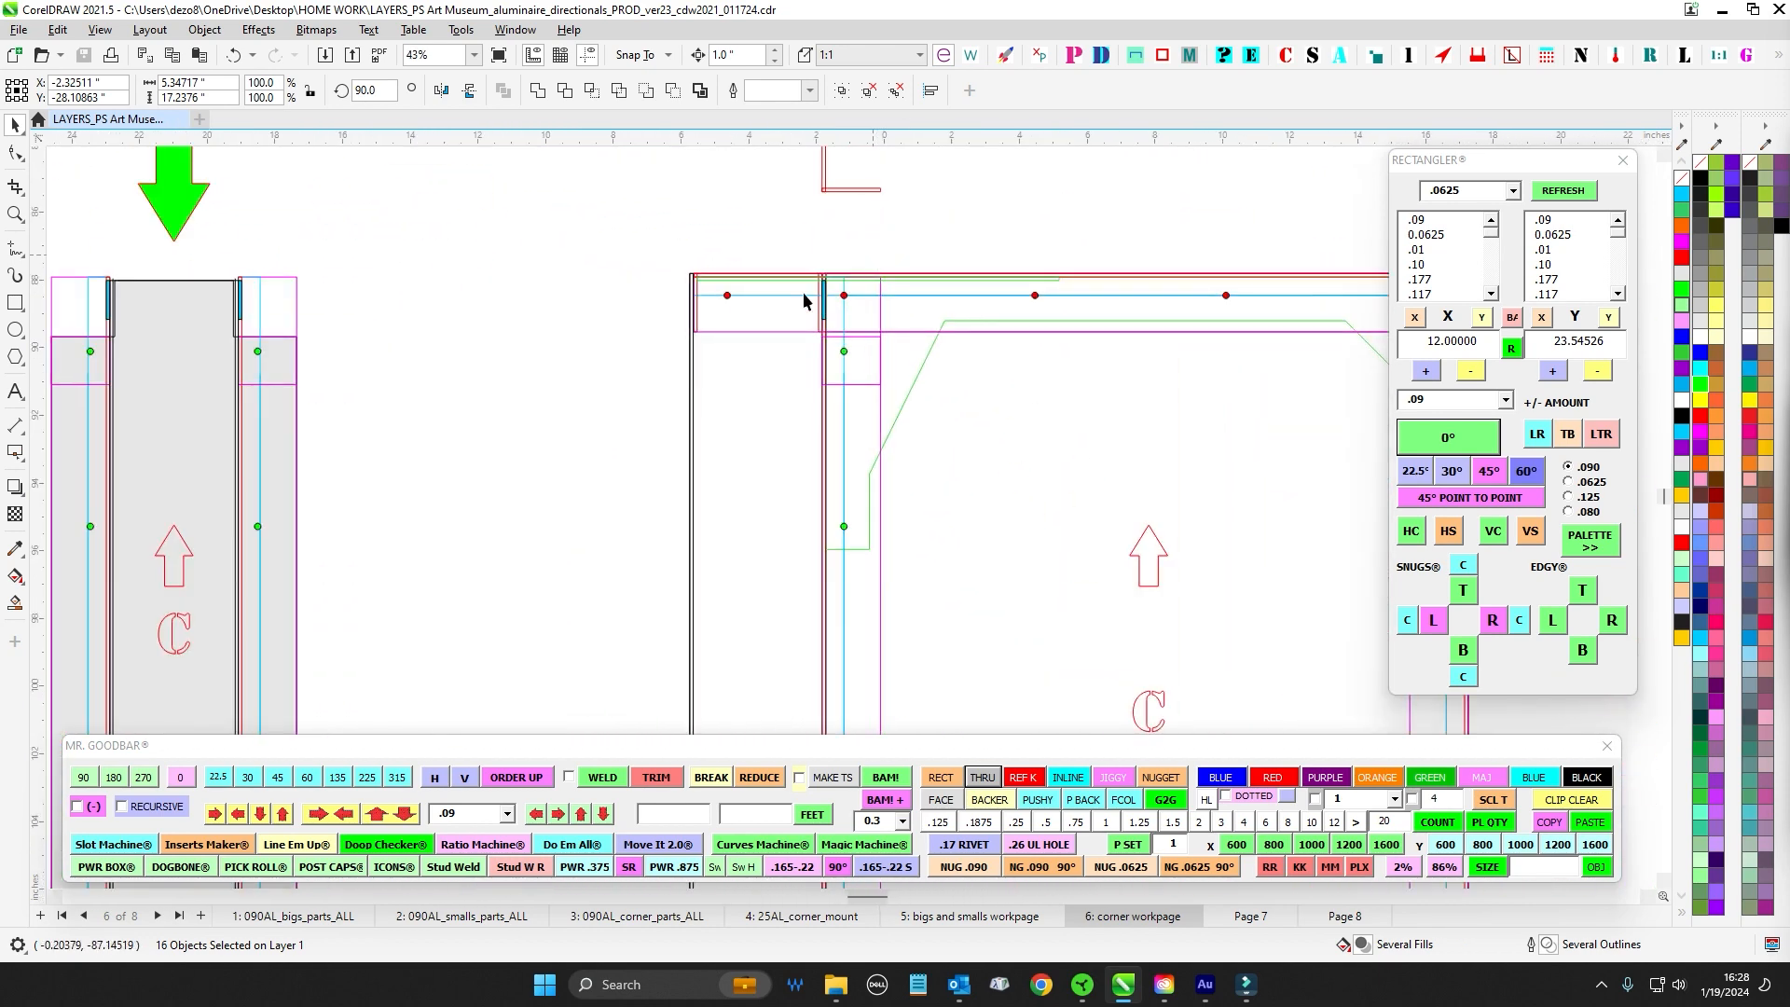
left_click(712, 279)
scroll(1122, 243, "up", 2)
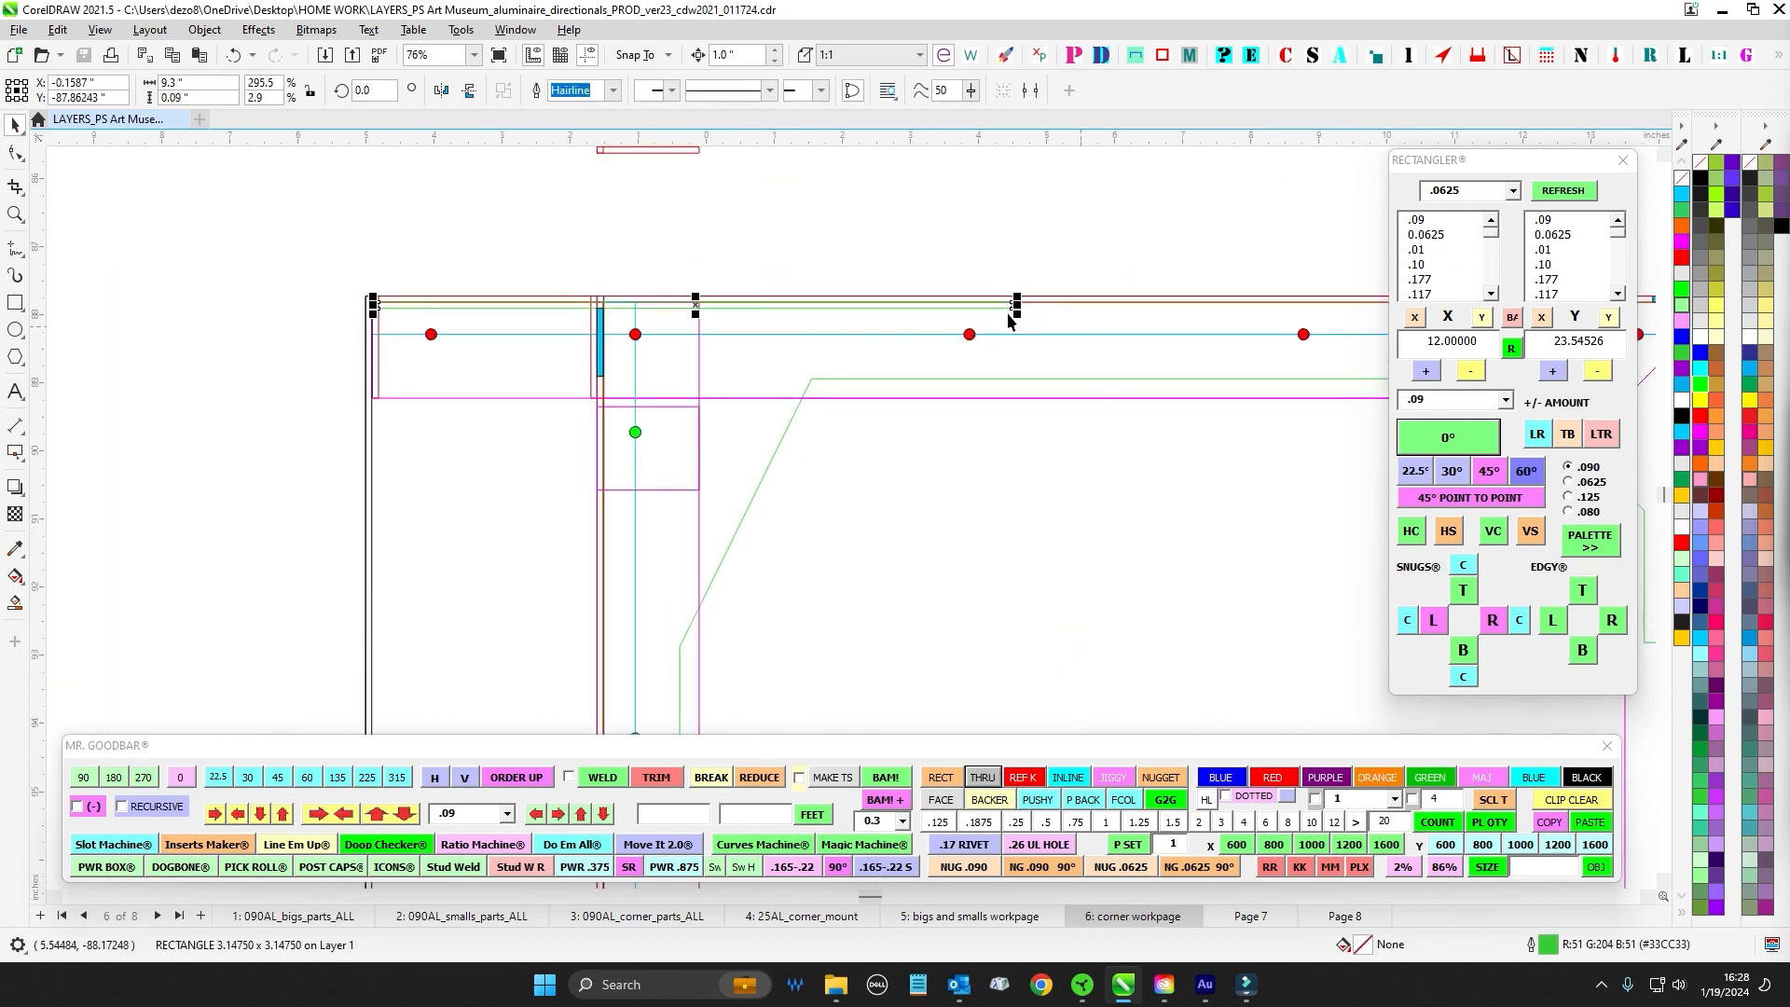
scroll(1054, 414, "down", 2)
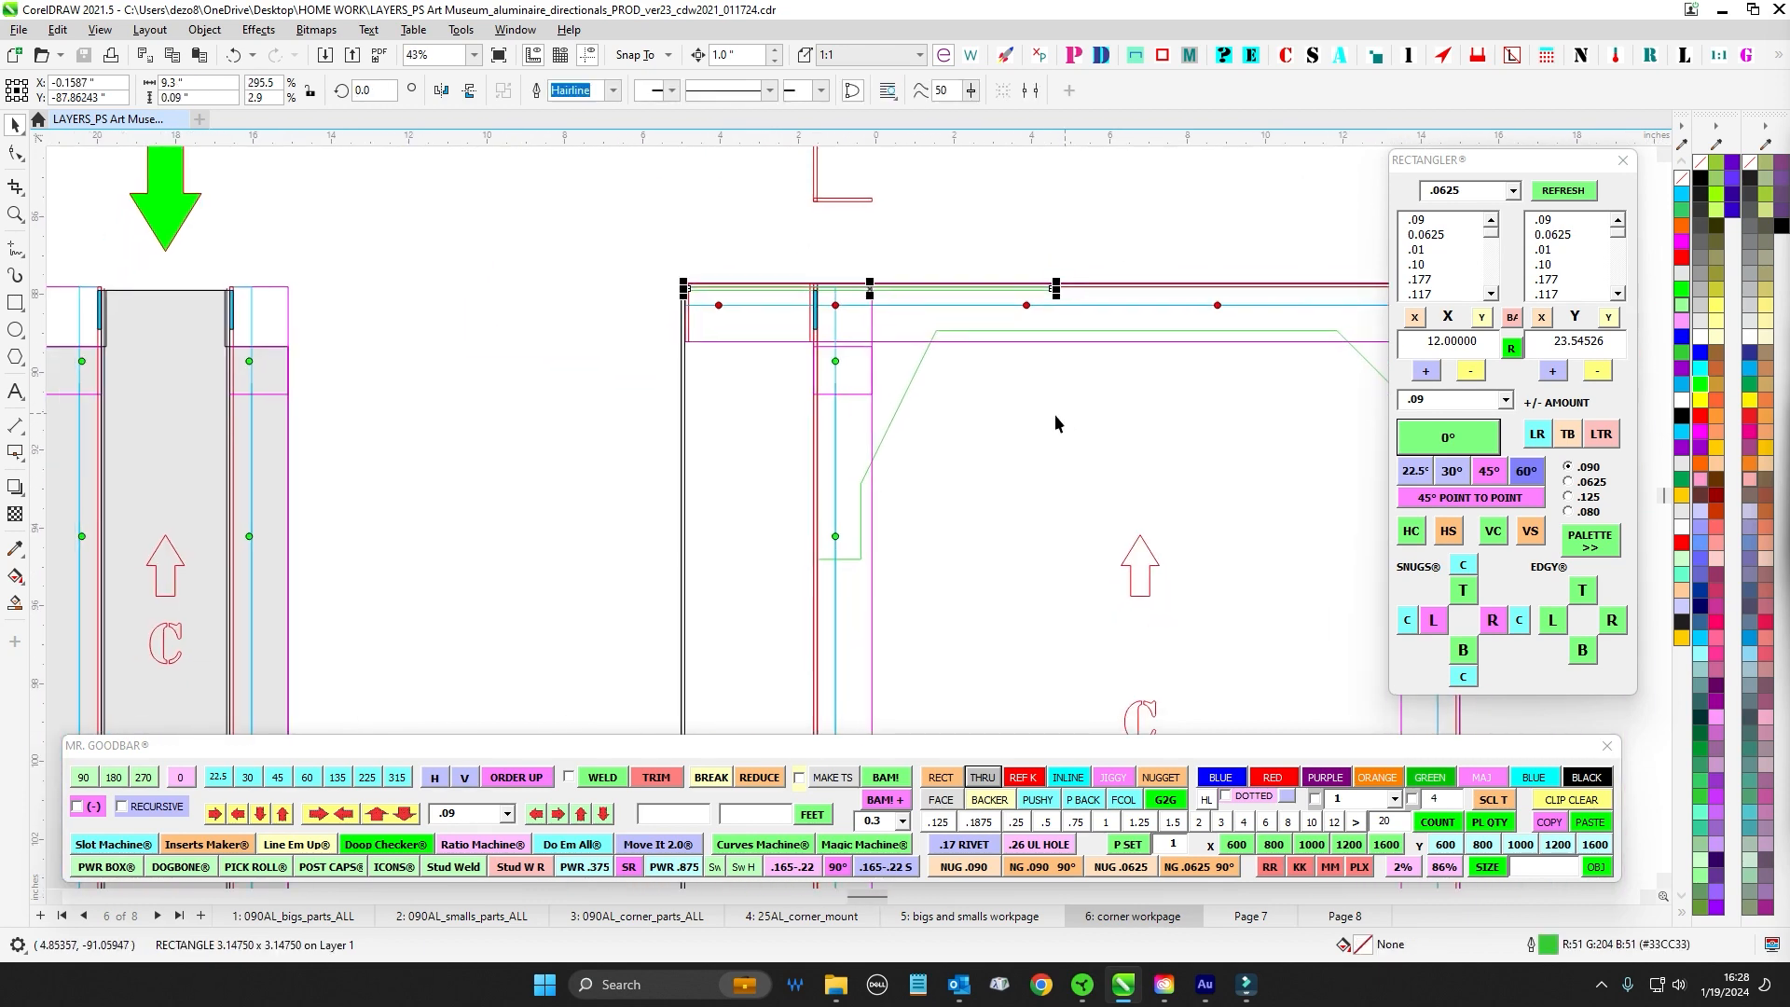
left_click(856, 231)
scroll(827, 304, "down", 6)
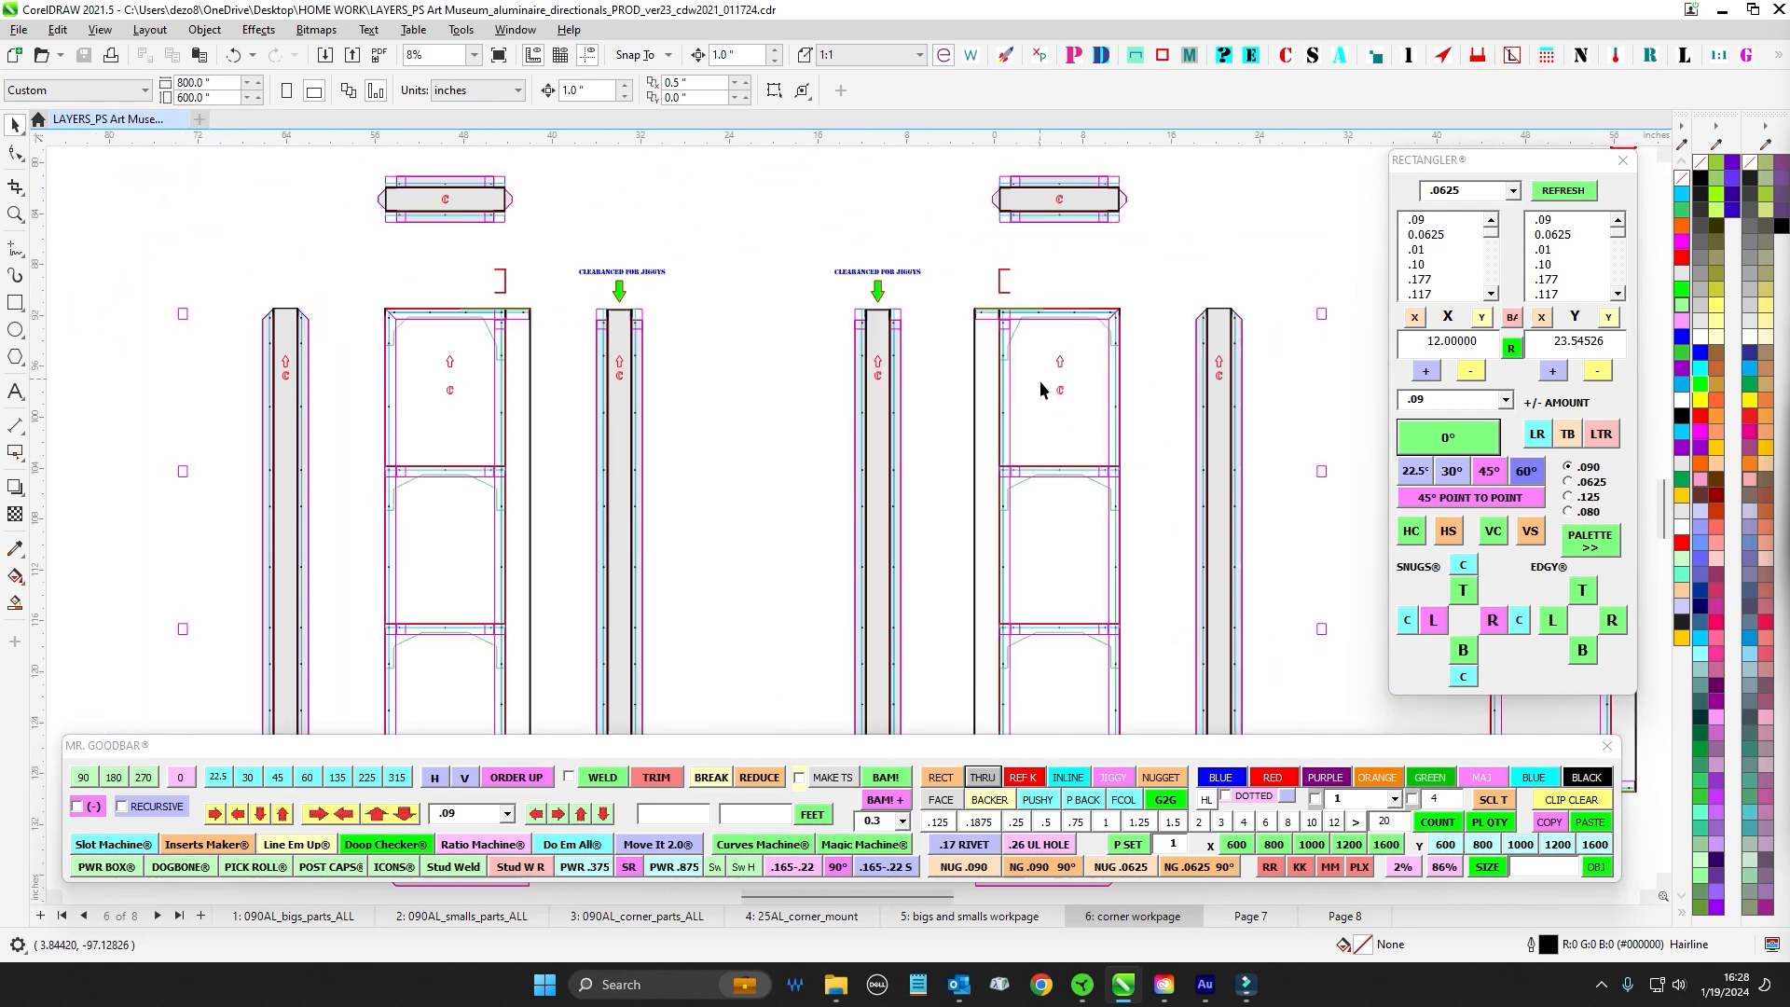
- Review the frames and clearanced returns again, and examine the inside corner where the two legs of the L-shaped top view meet
left_click_drag(977, 340, 933, 360)
scroll(970, 421, "down", 2)
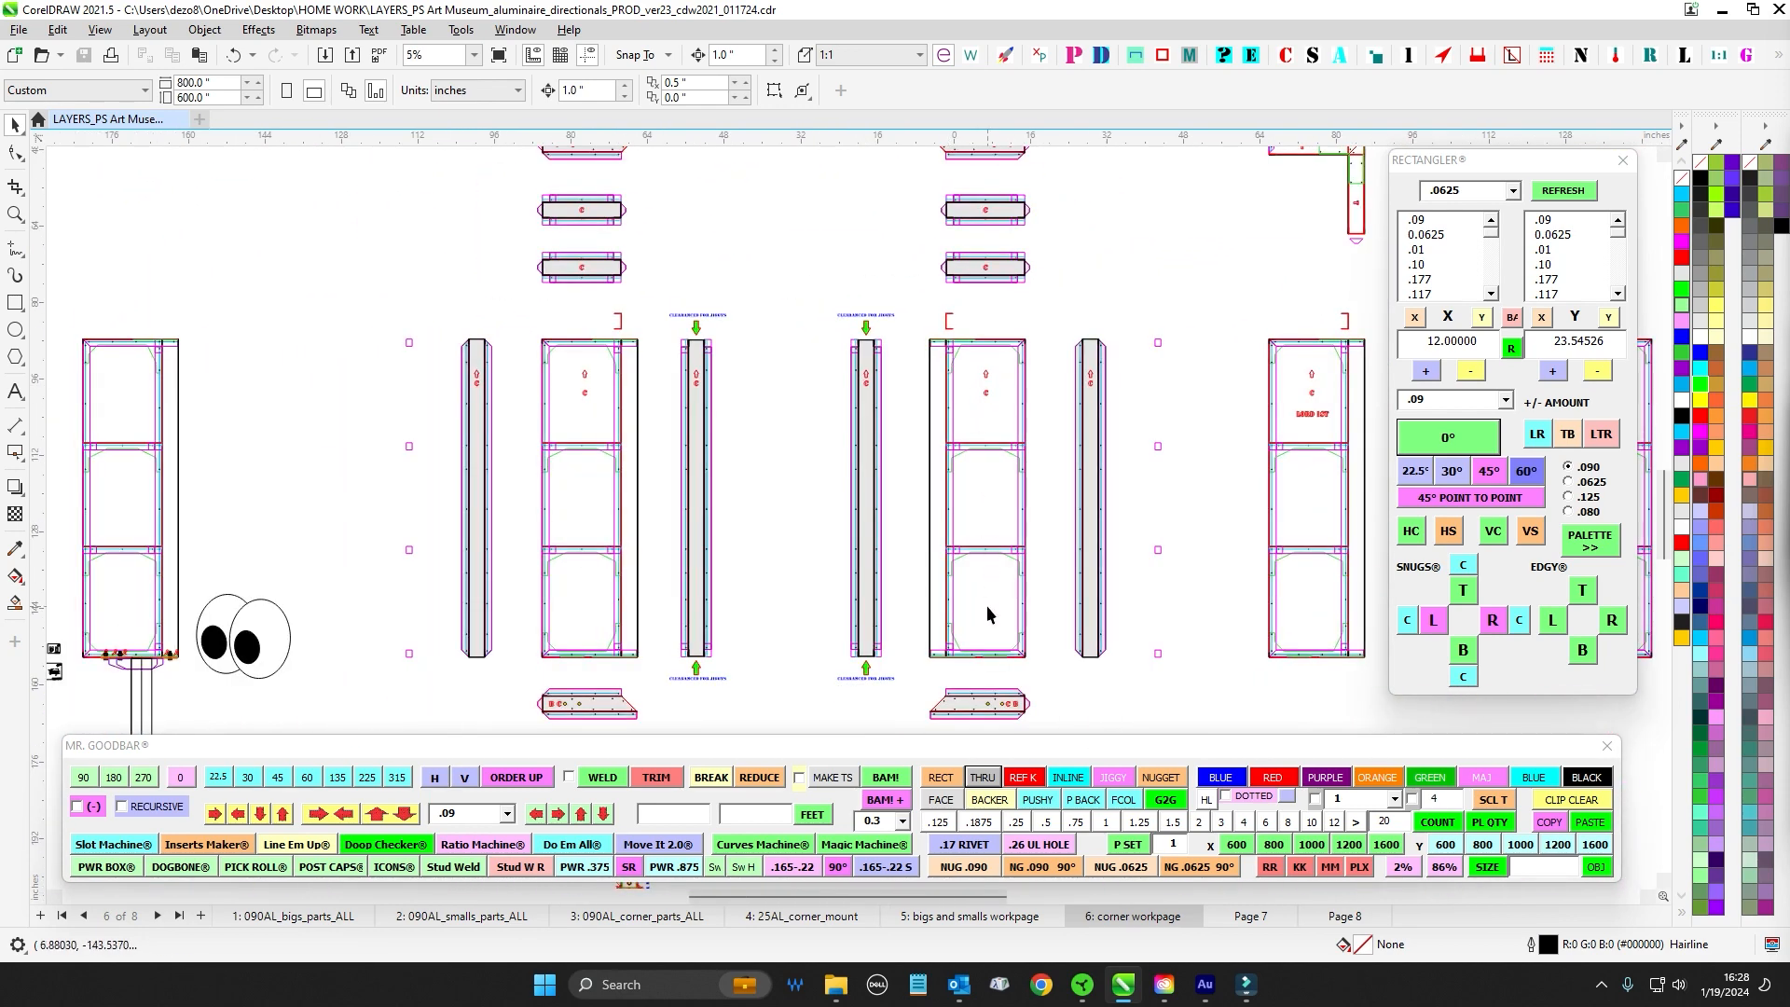
scroll(986, 602, "up", 3)
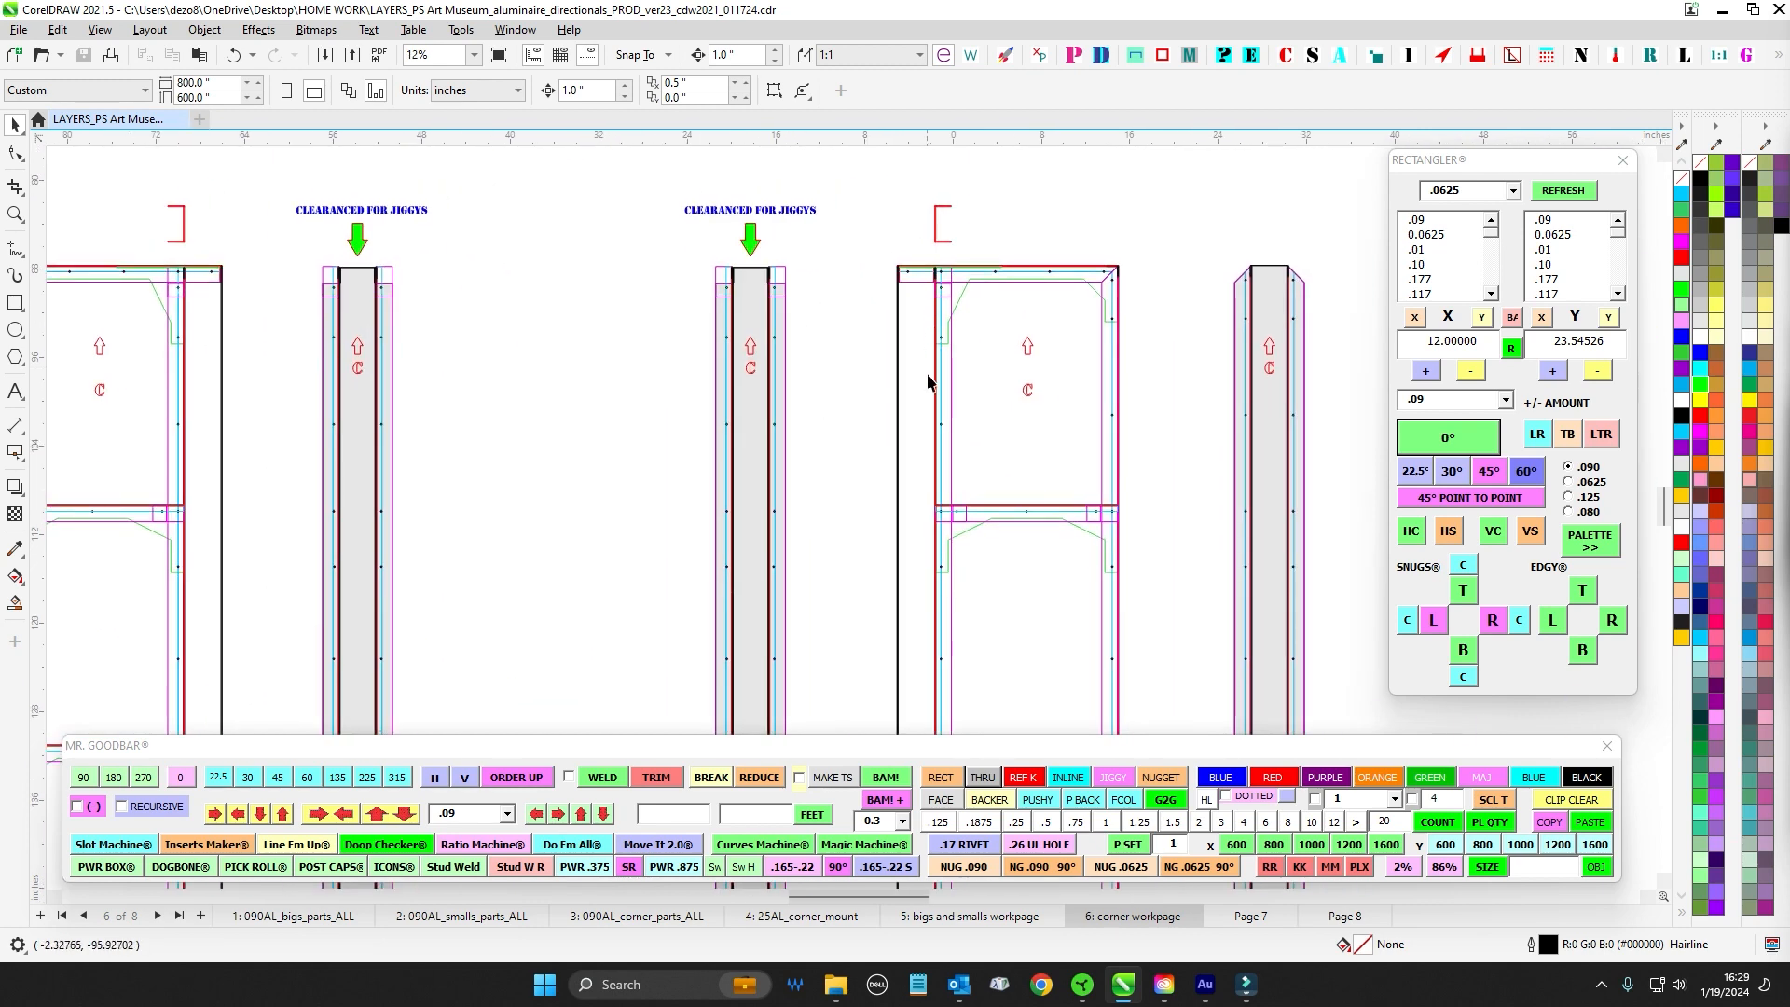
scroll(920, 523, "up", 6)
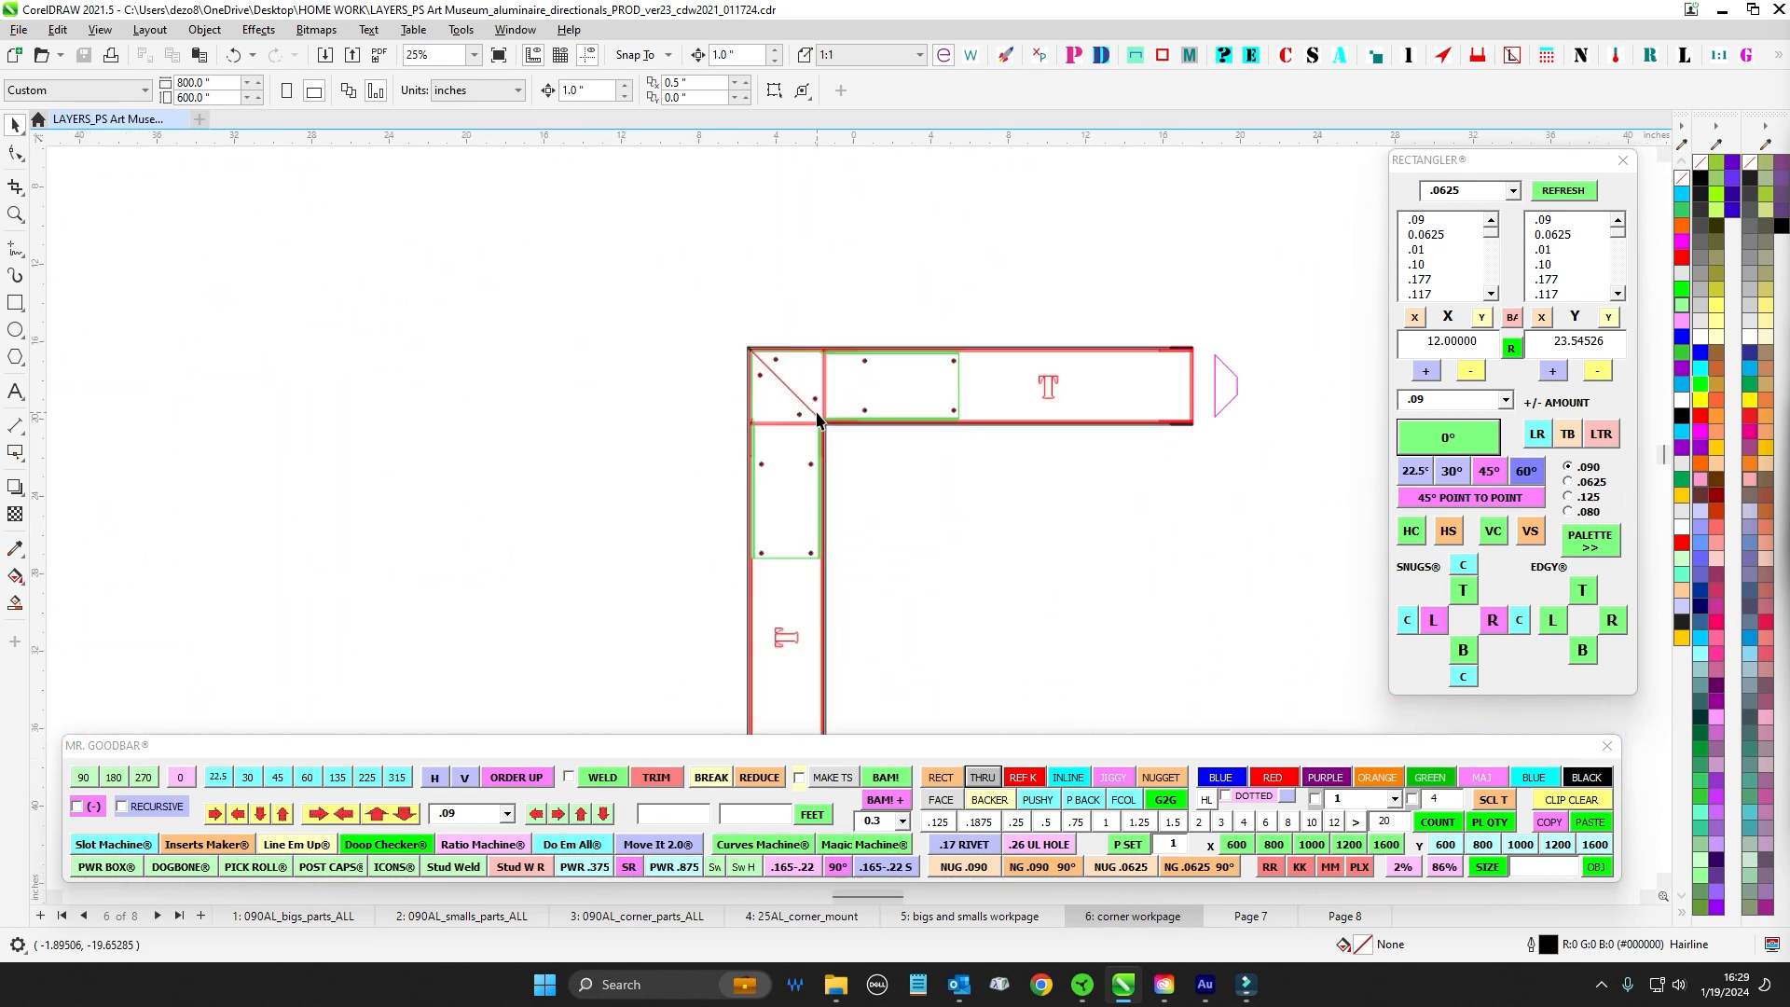
scroll(827, 411, "up", 3)
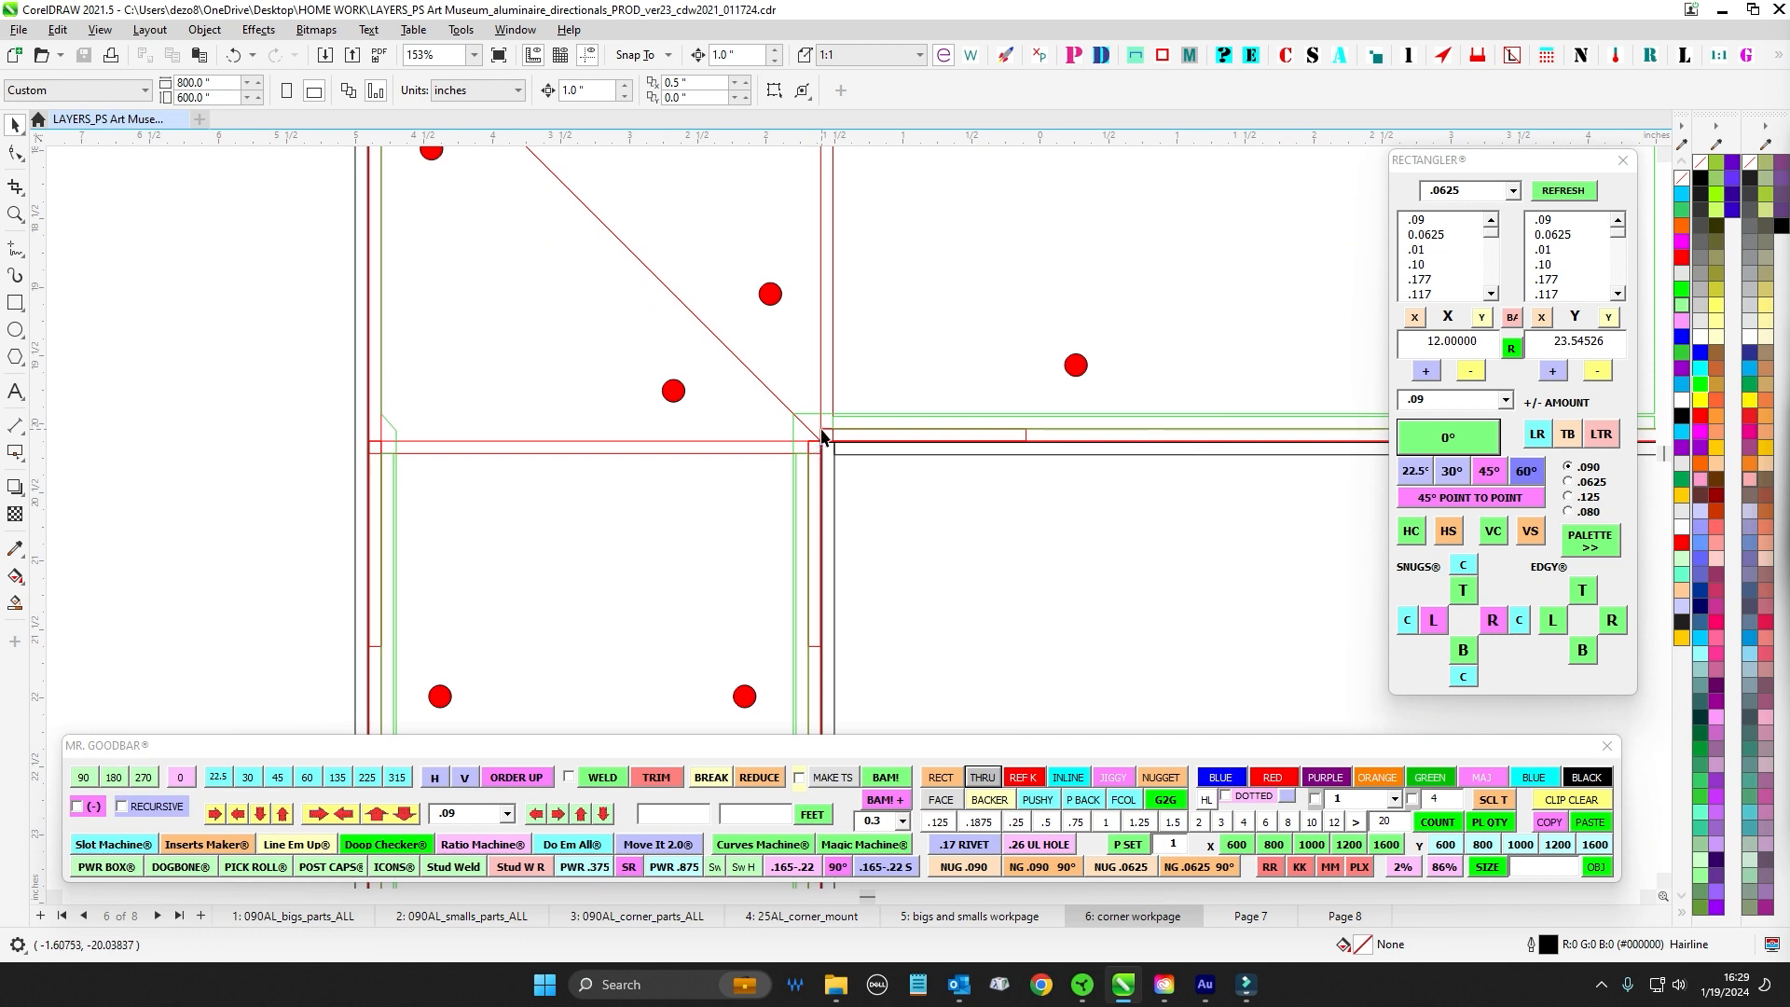
scroll(821, 443, "down", 2)
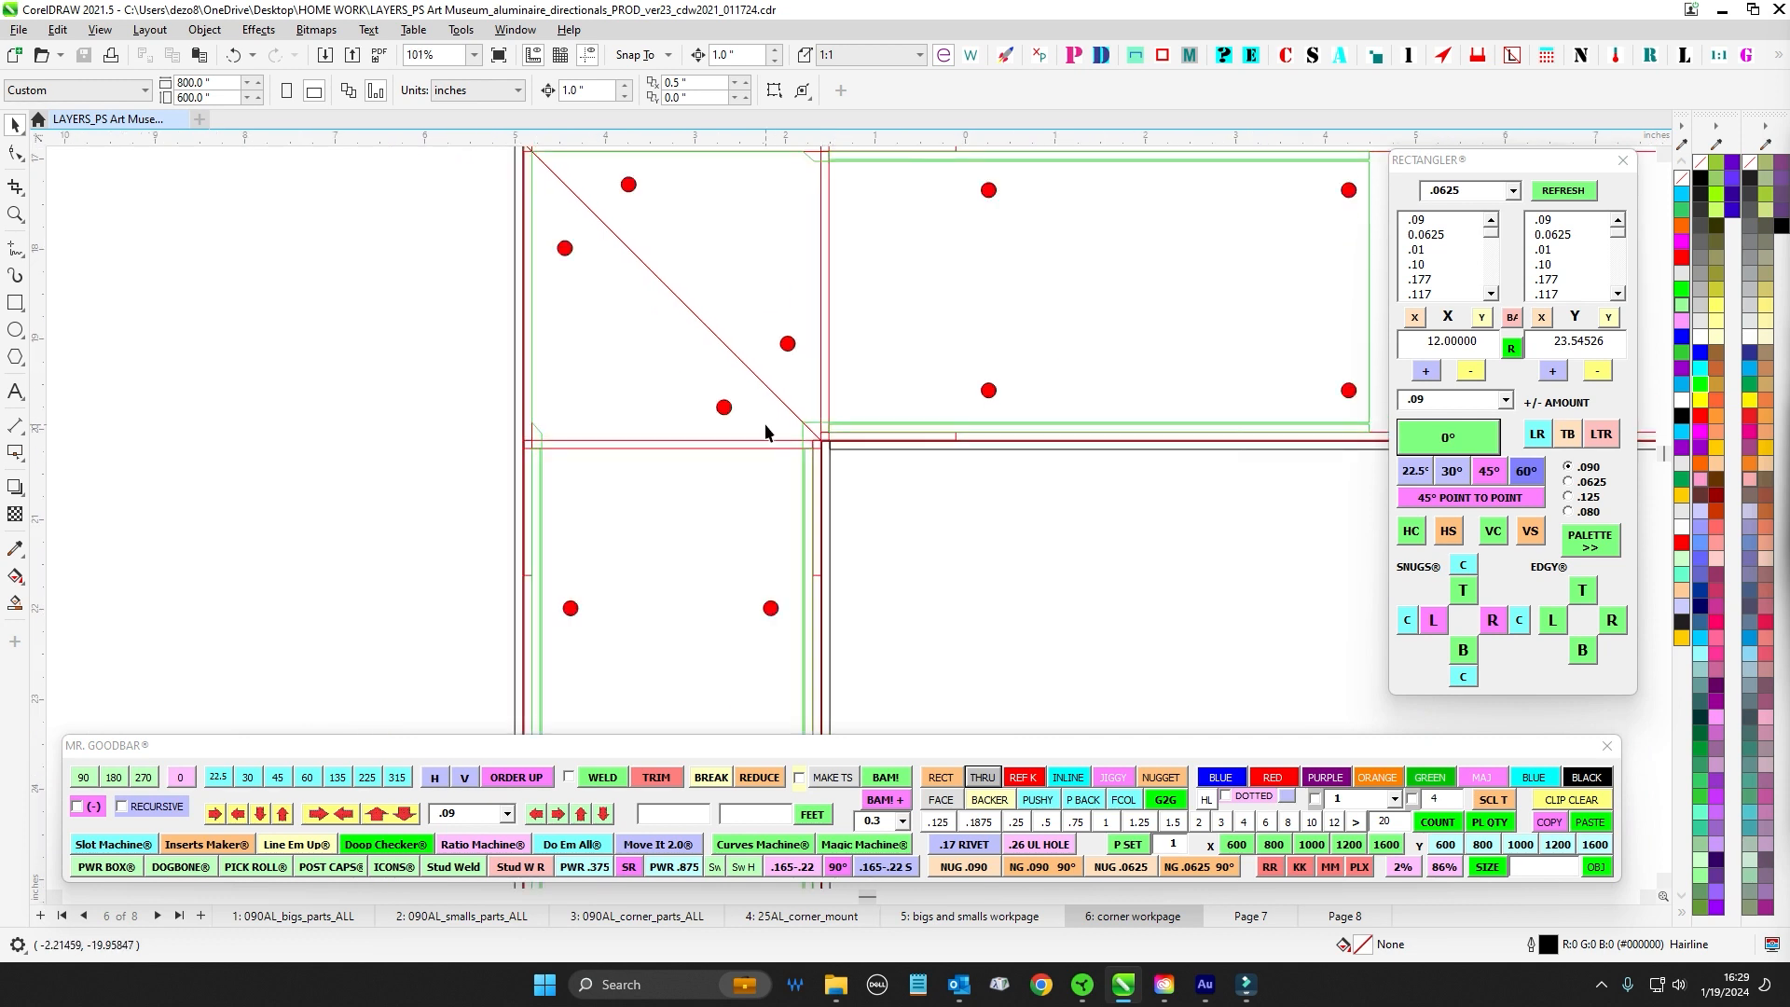
scroll(766, 432, "down", 3)
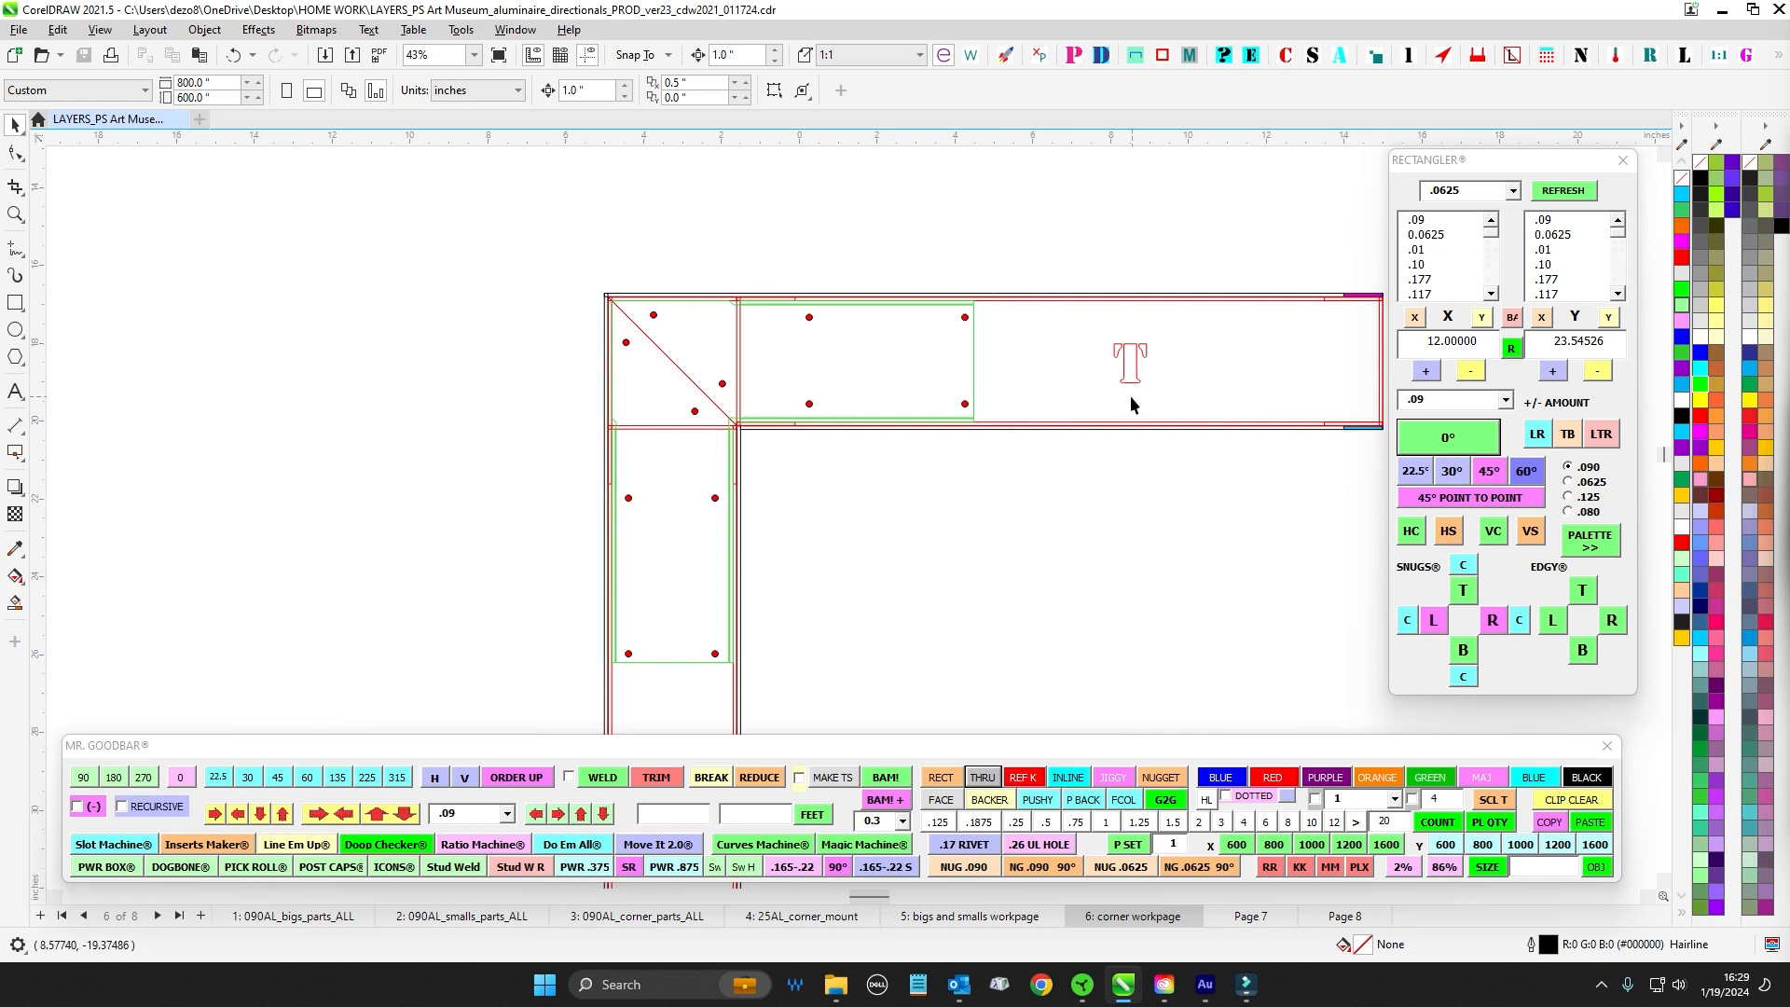
- Examine the mitred corner of the L-shaped top view and the upper part of the frame beside the clearanced returns
scroll(807, 550, "up", 2)
scroll(800, 457, "down", 3)
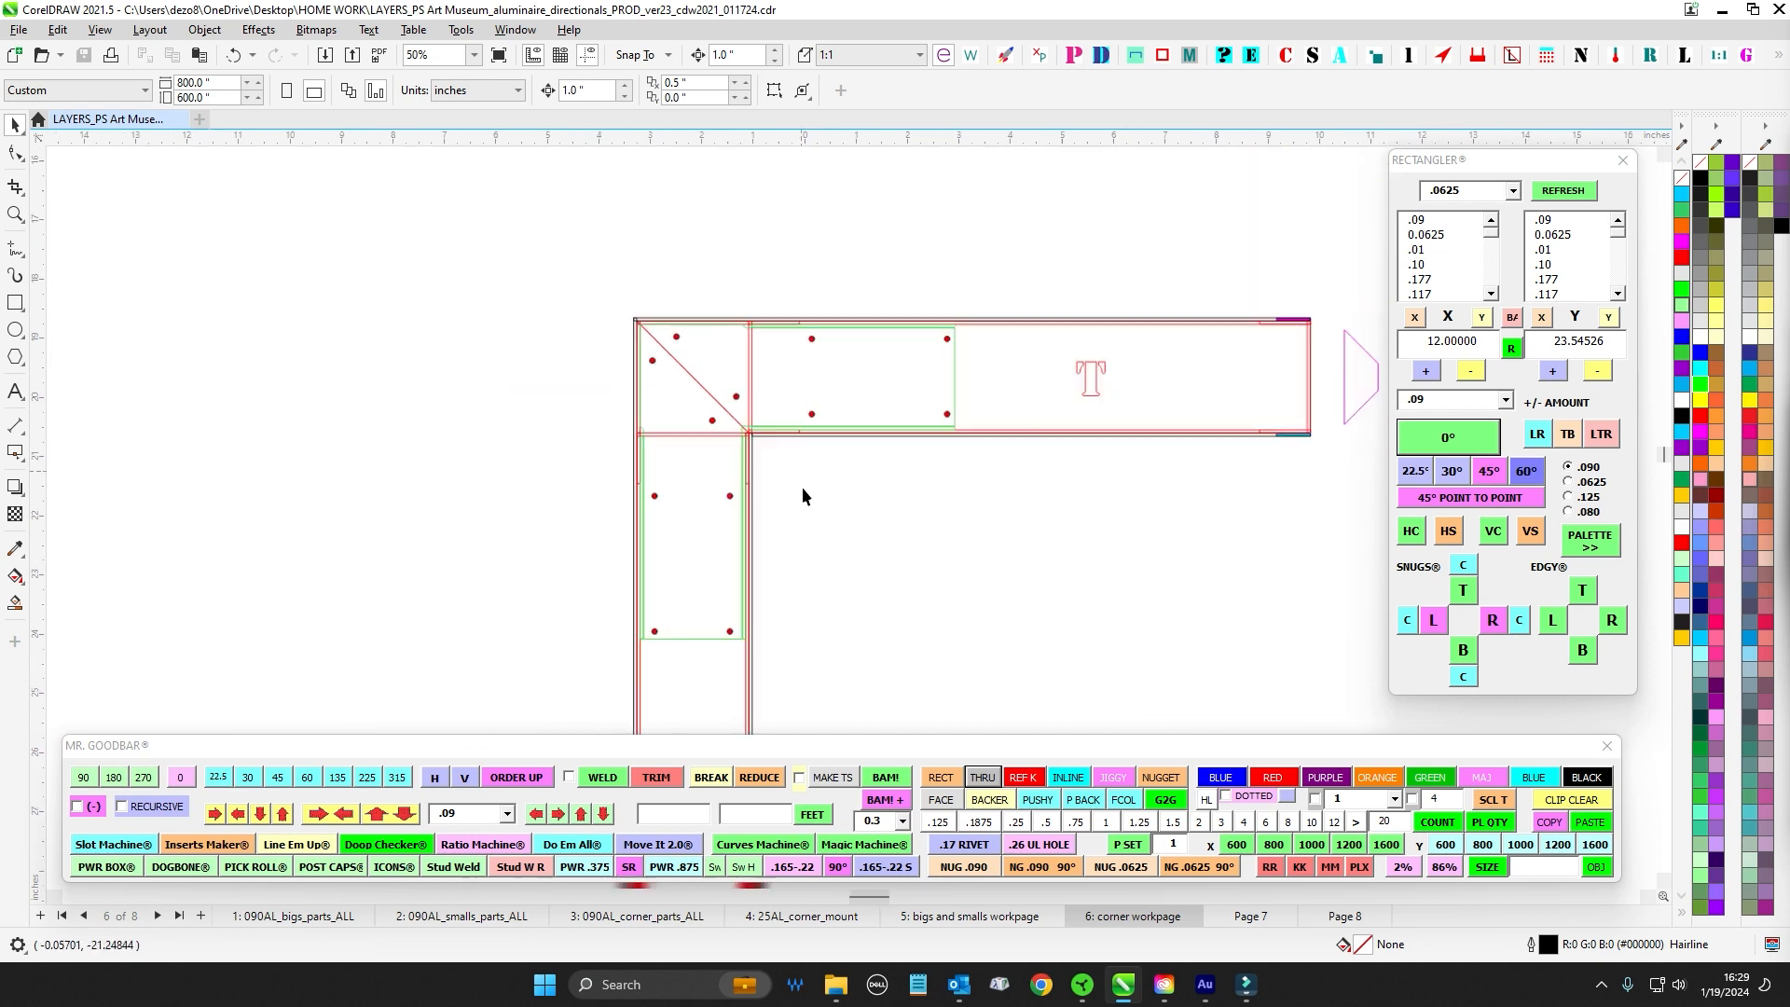
scroll(803, 453, "up", 2)
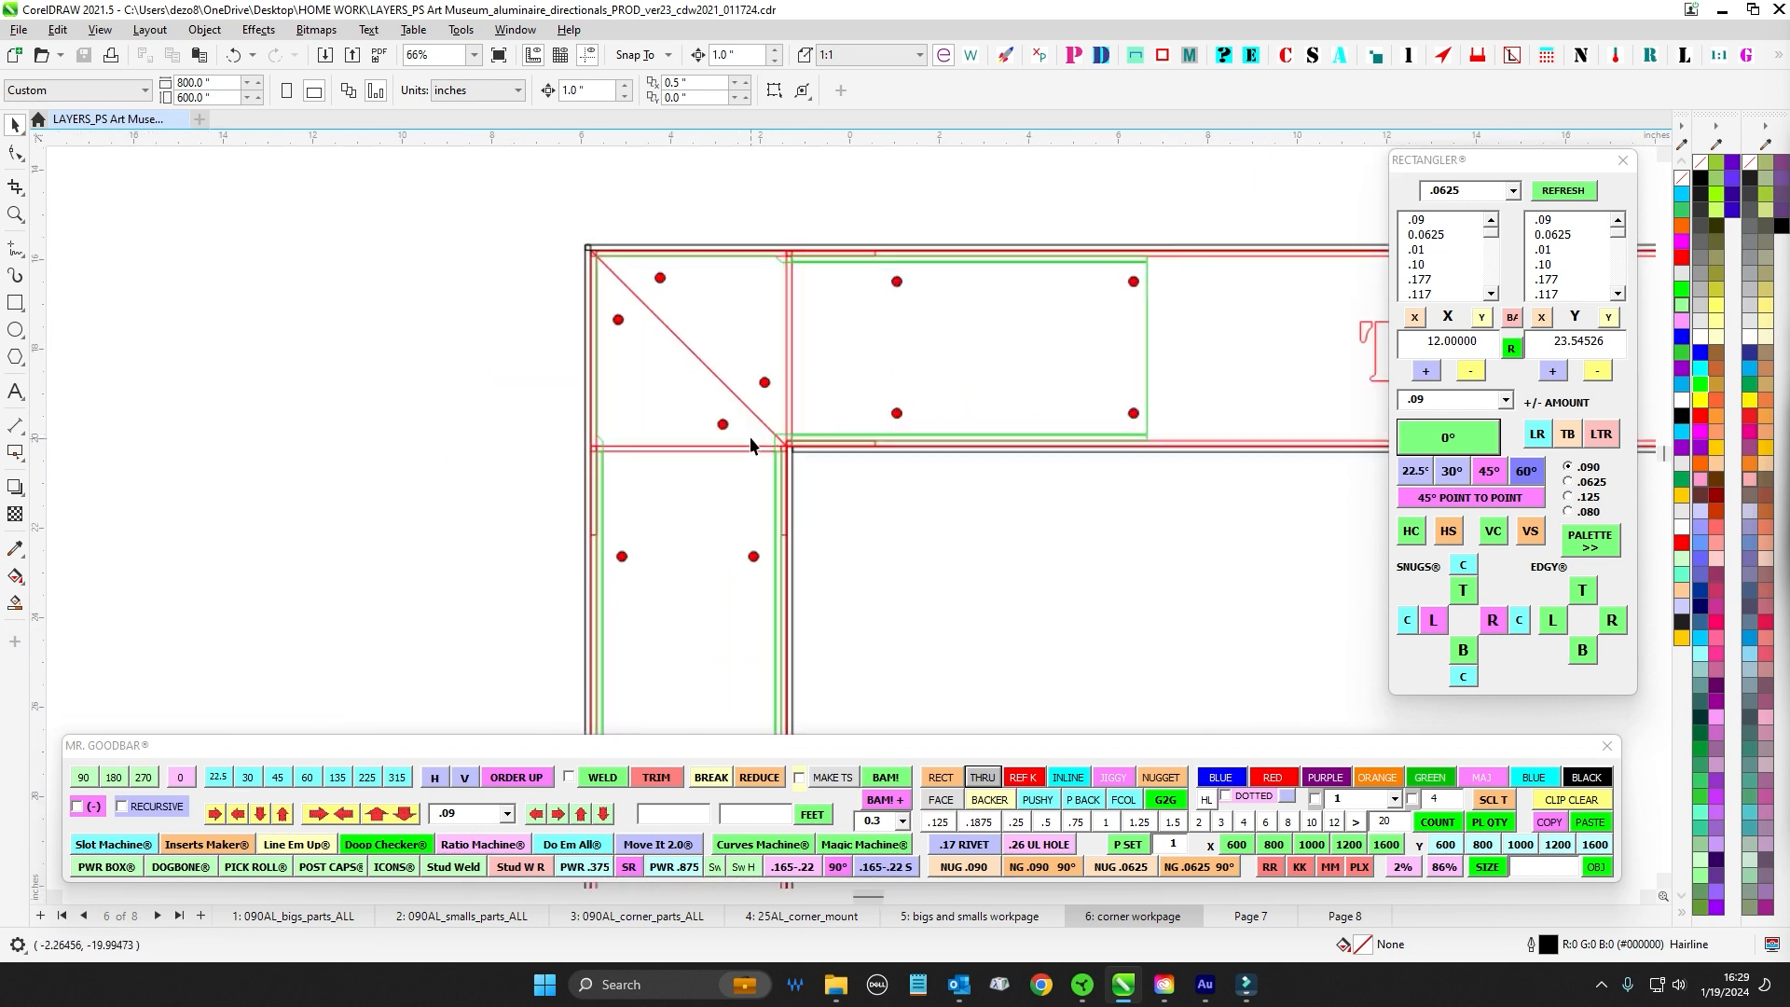
scroll(787, 456, "down", 5)
scroll(839, 484, "up", 3)
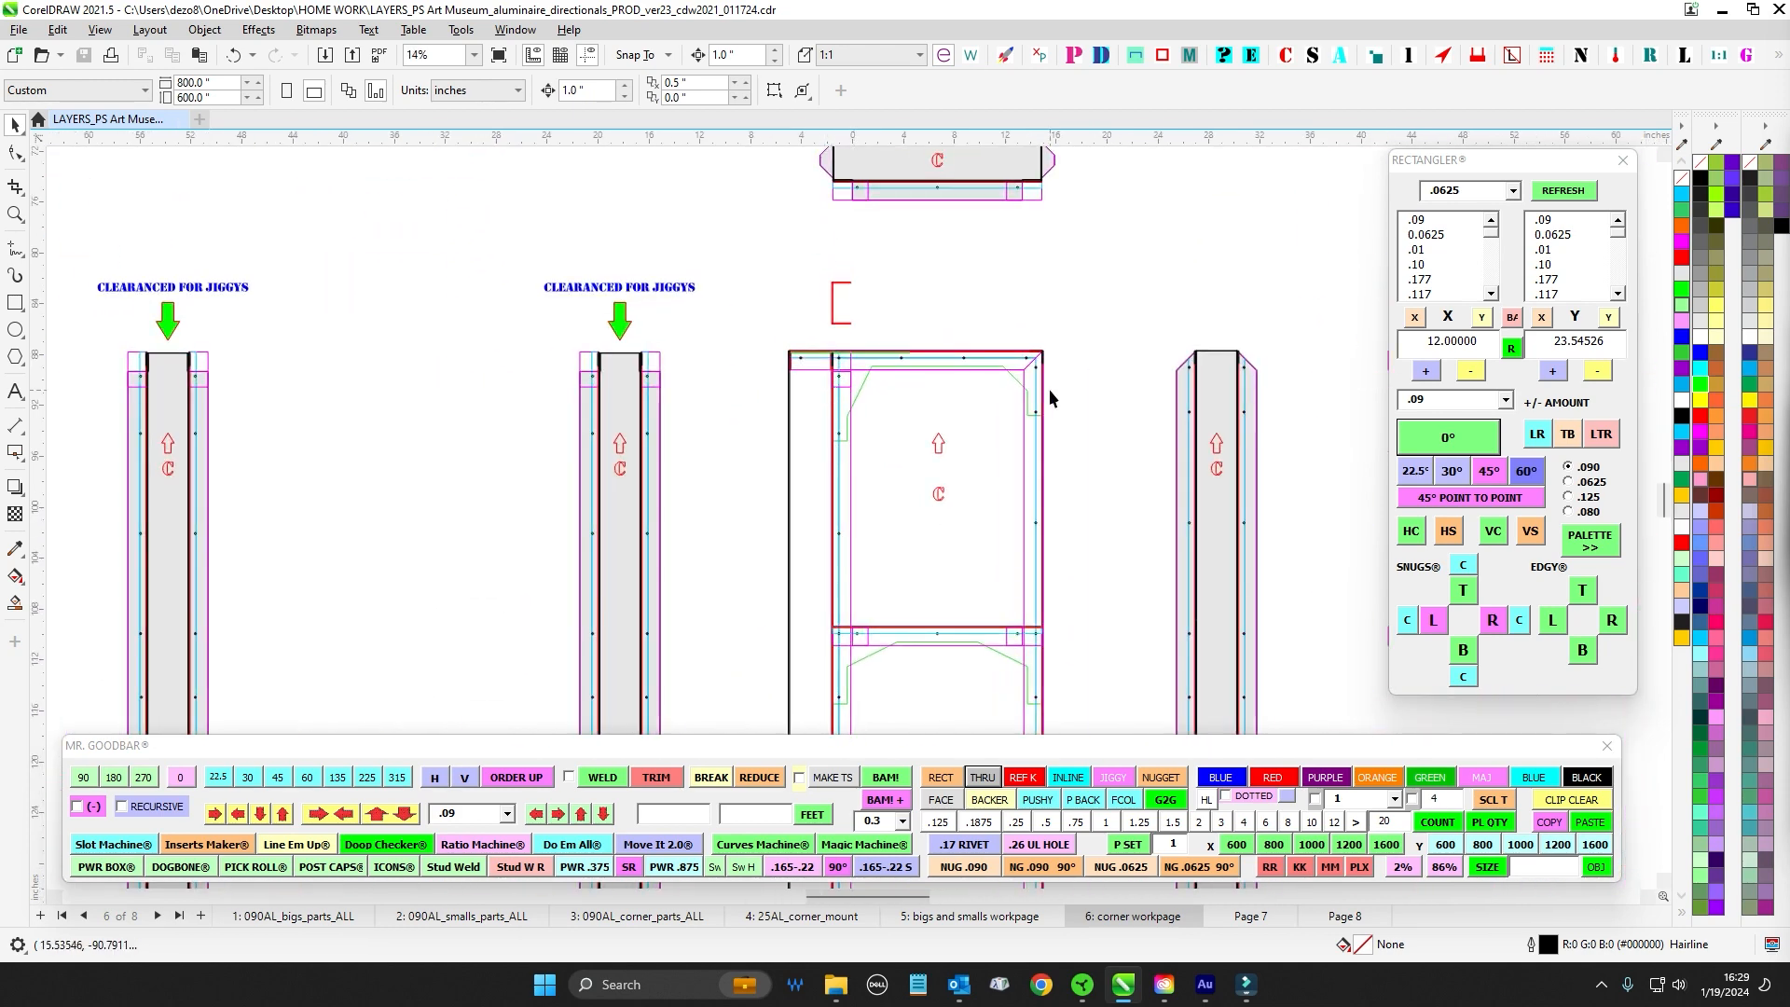
- Review the corner workpage from the single frames to the paired frames, the FRONT skin and the BACK 1 and BACK 2 skins
scroll(1050, 397, "down", 4)
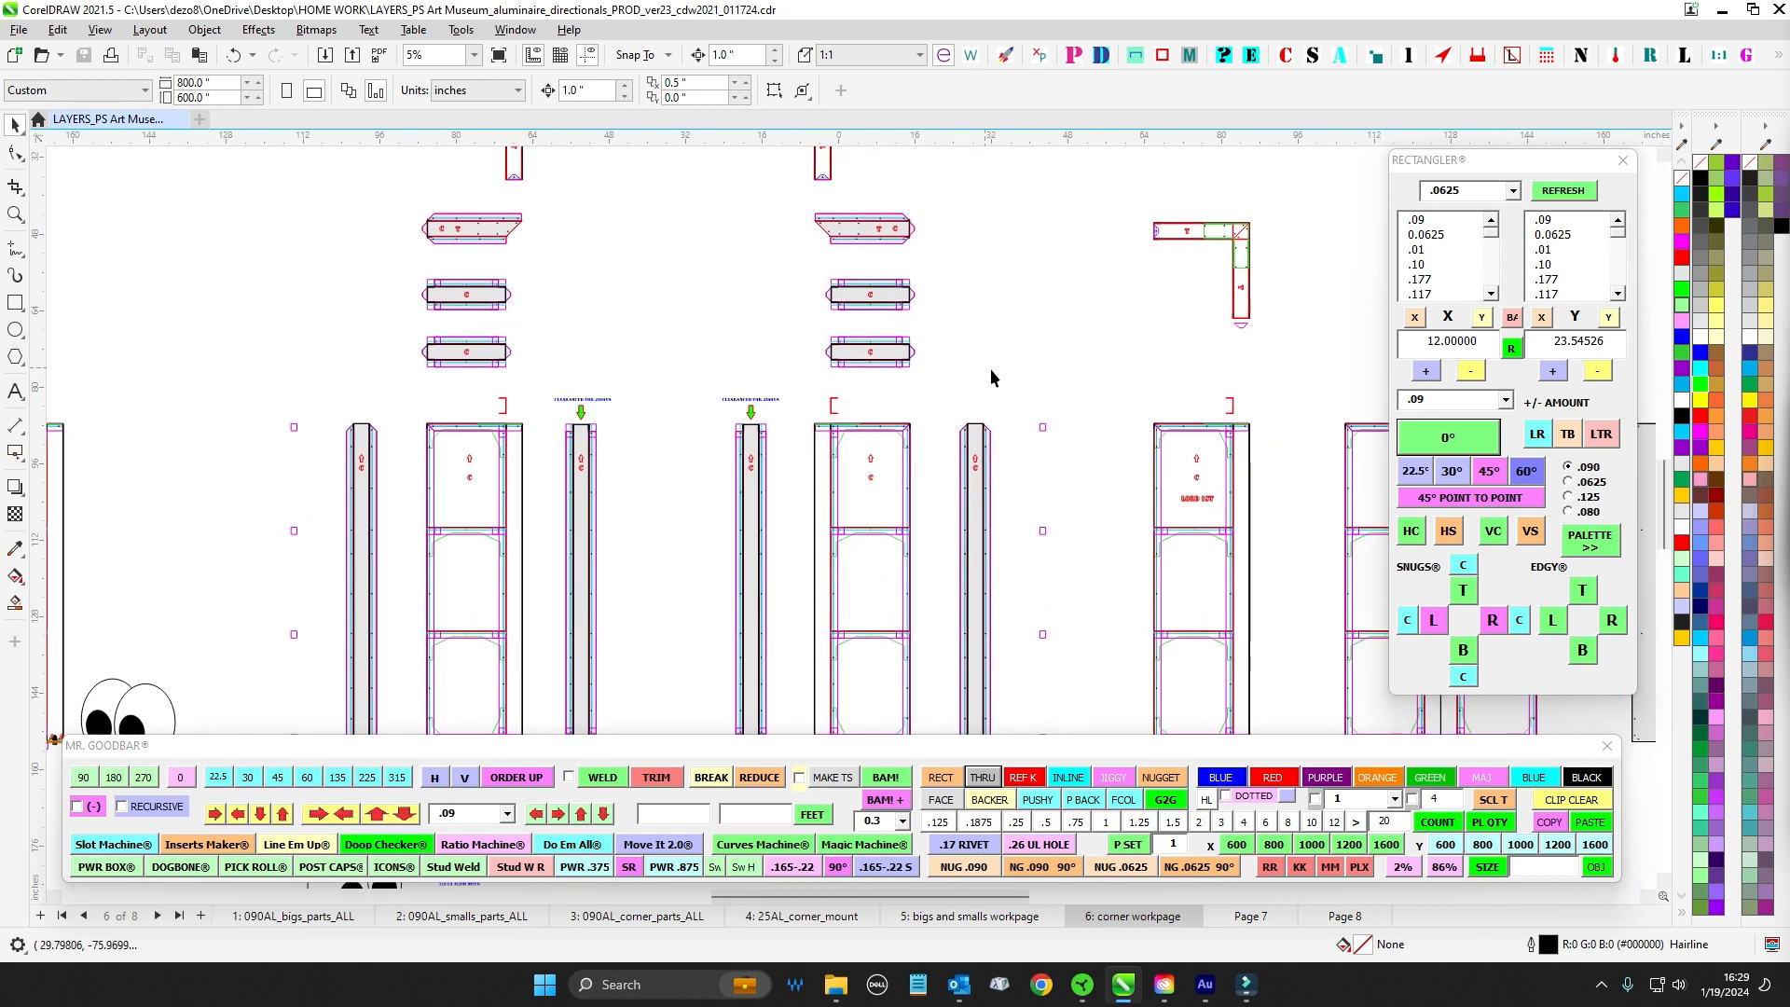
scroll(932, 368, "down", 2)
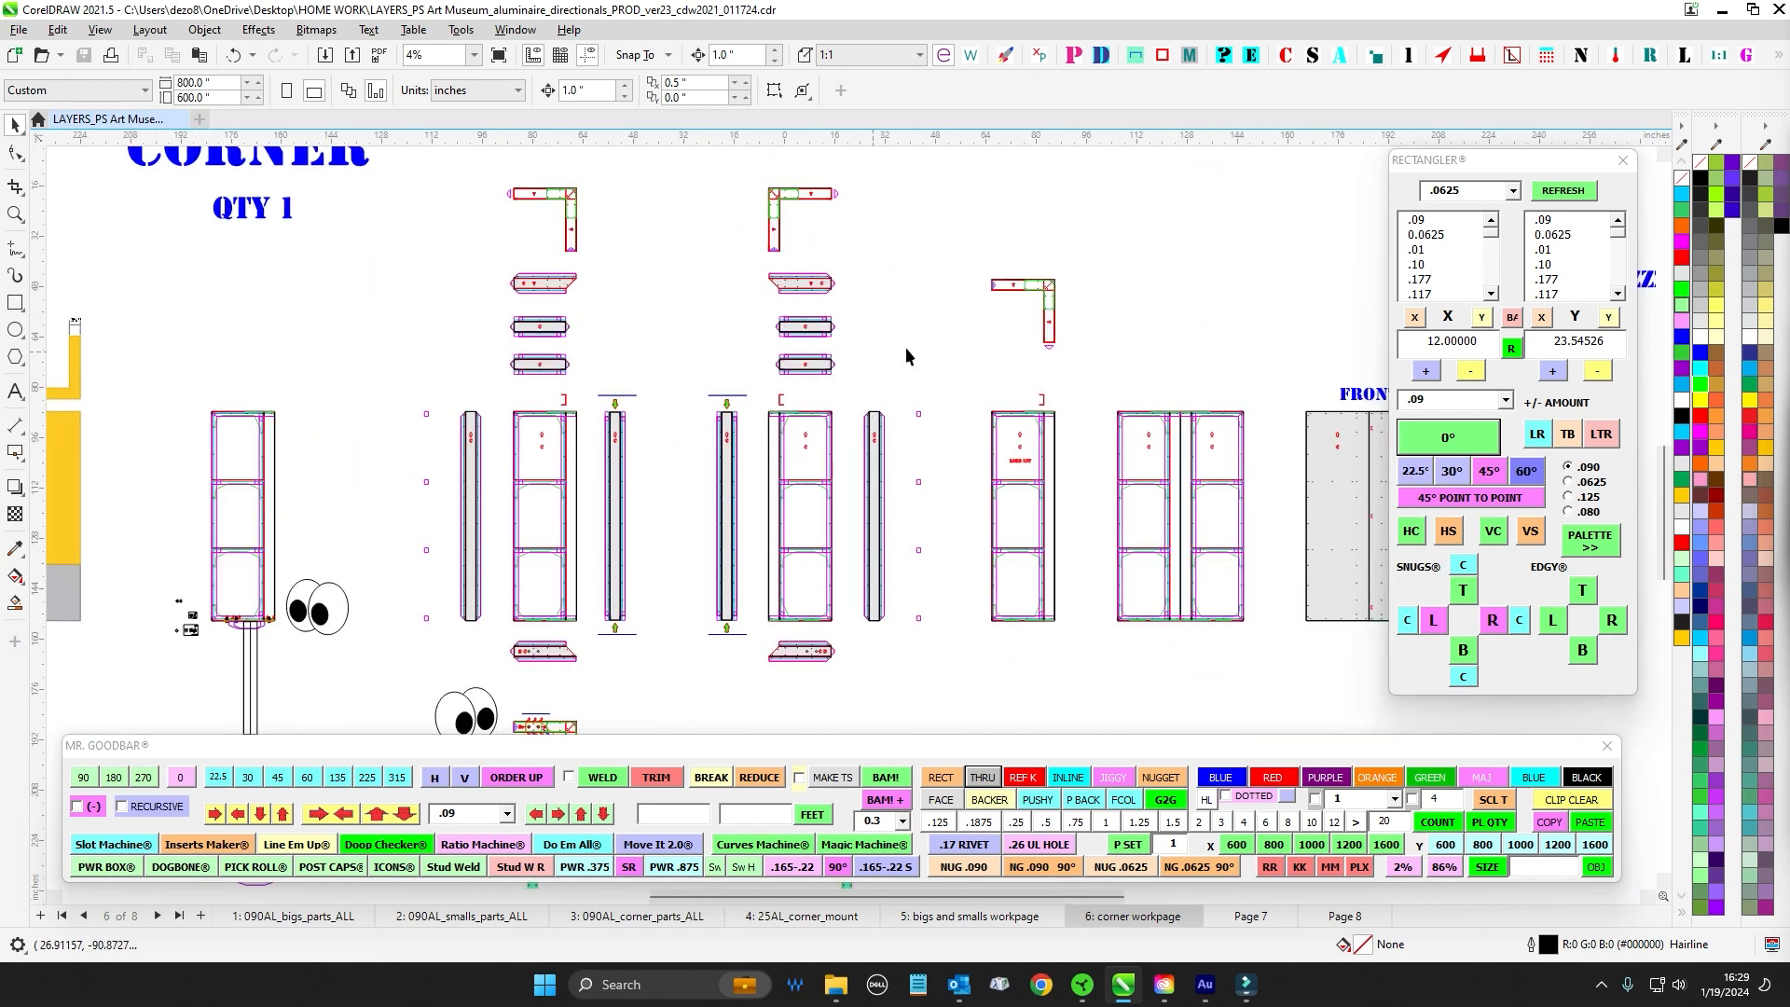
left_click_drag(905, 348, 678, 345)
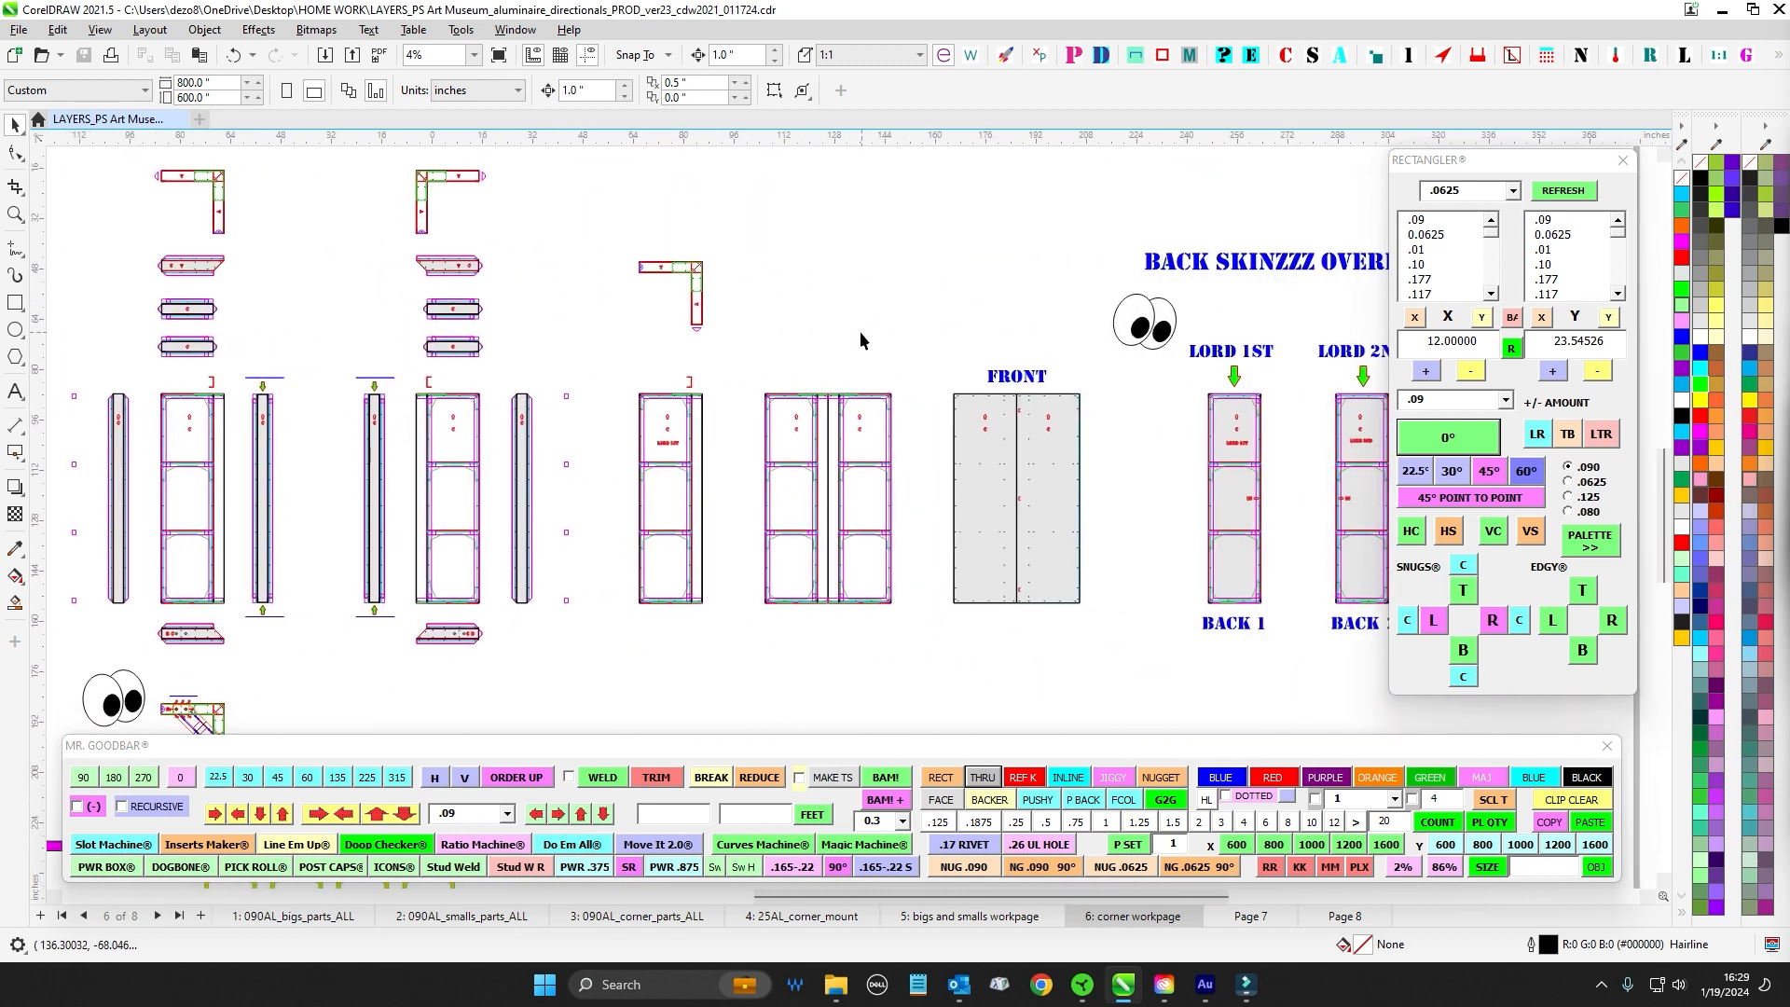
scroll(859, 331, "up", 3)
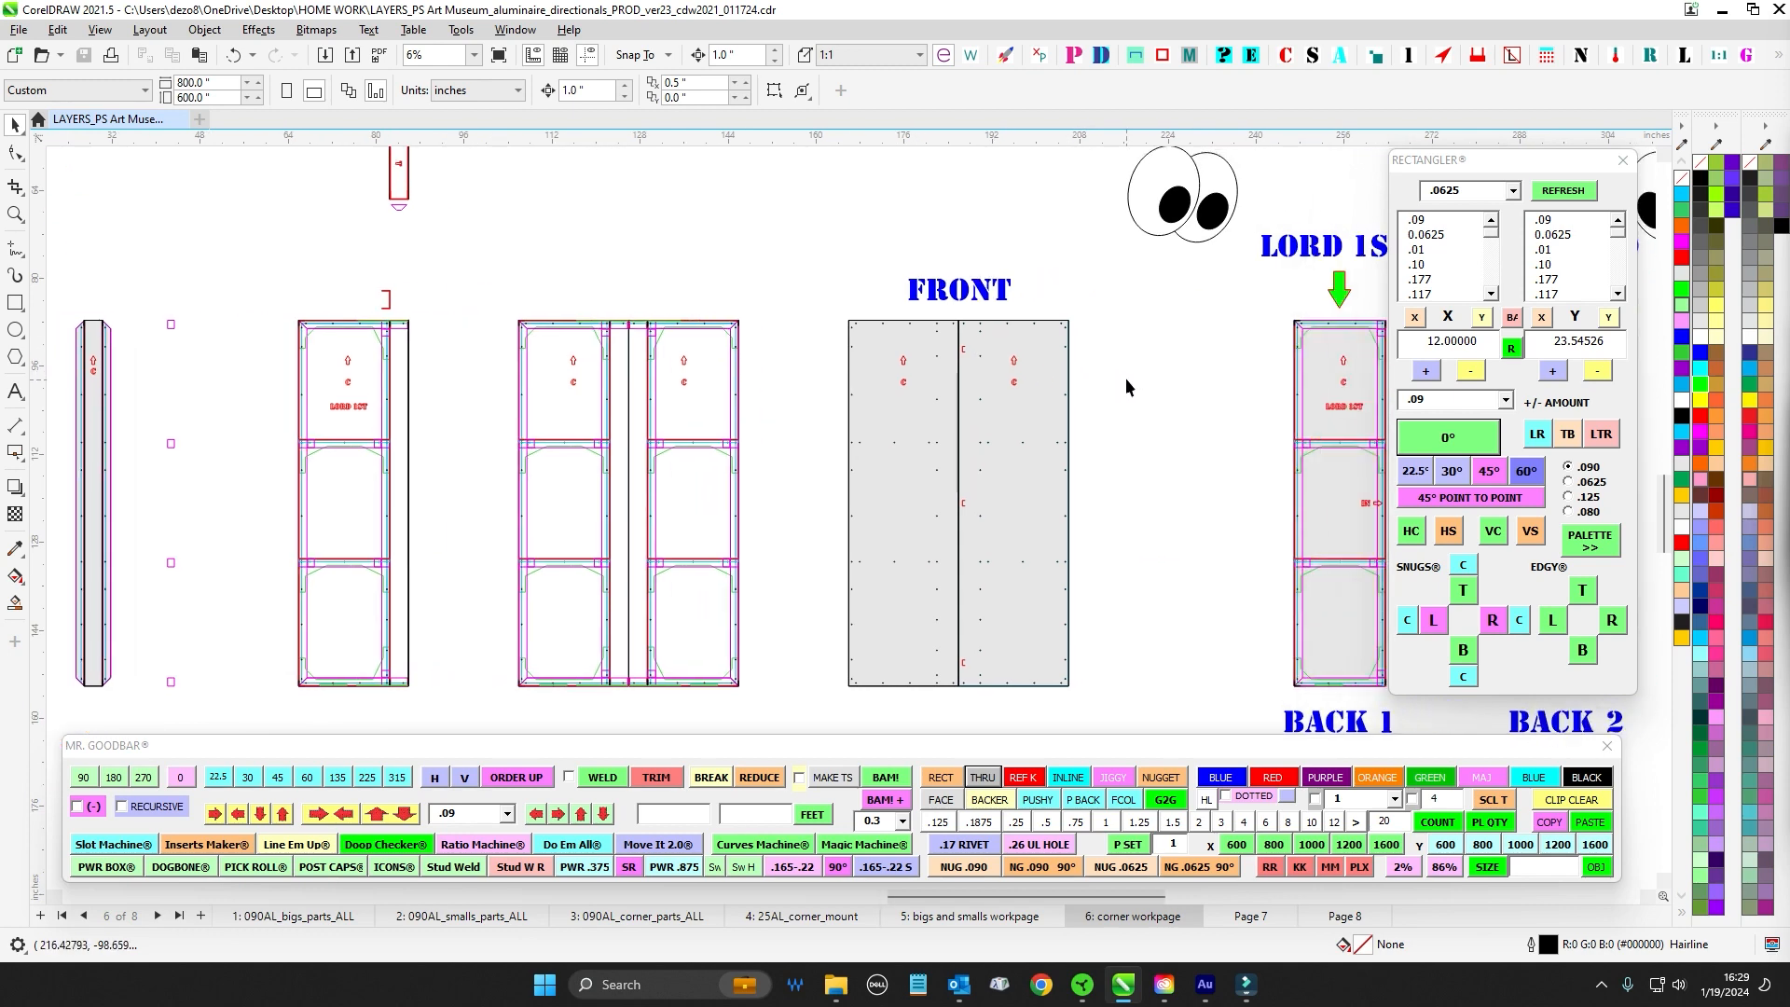
scroll(1046, 337, "up", 2)
scroll(1041, 311, "up", 1)
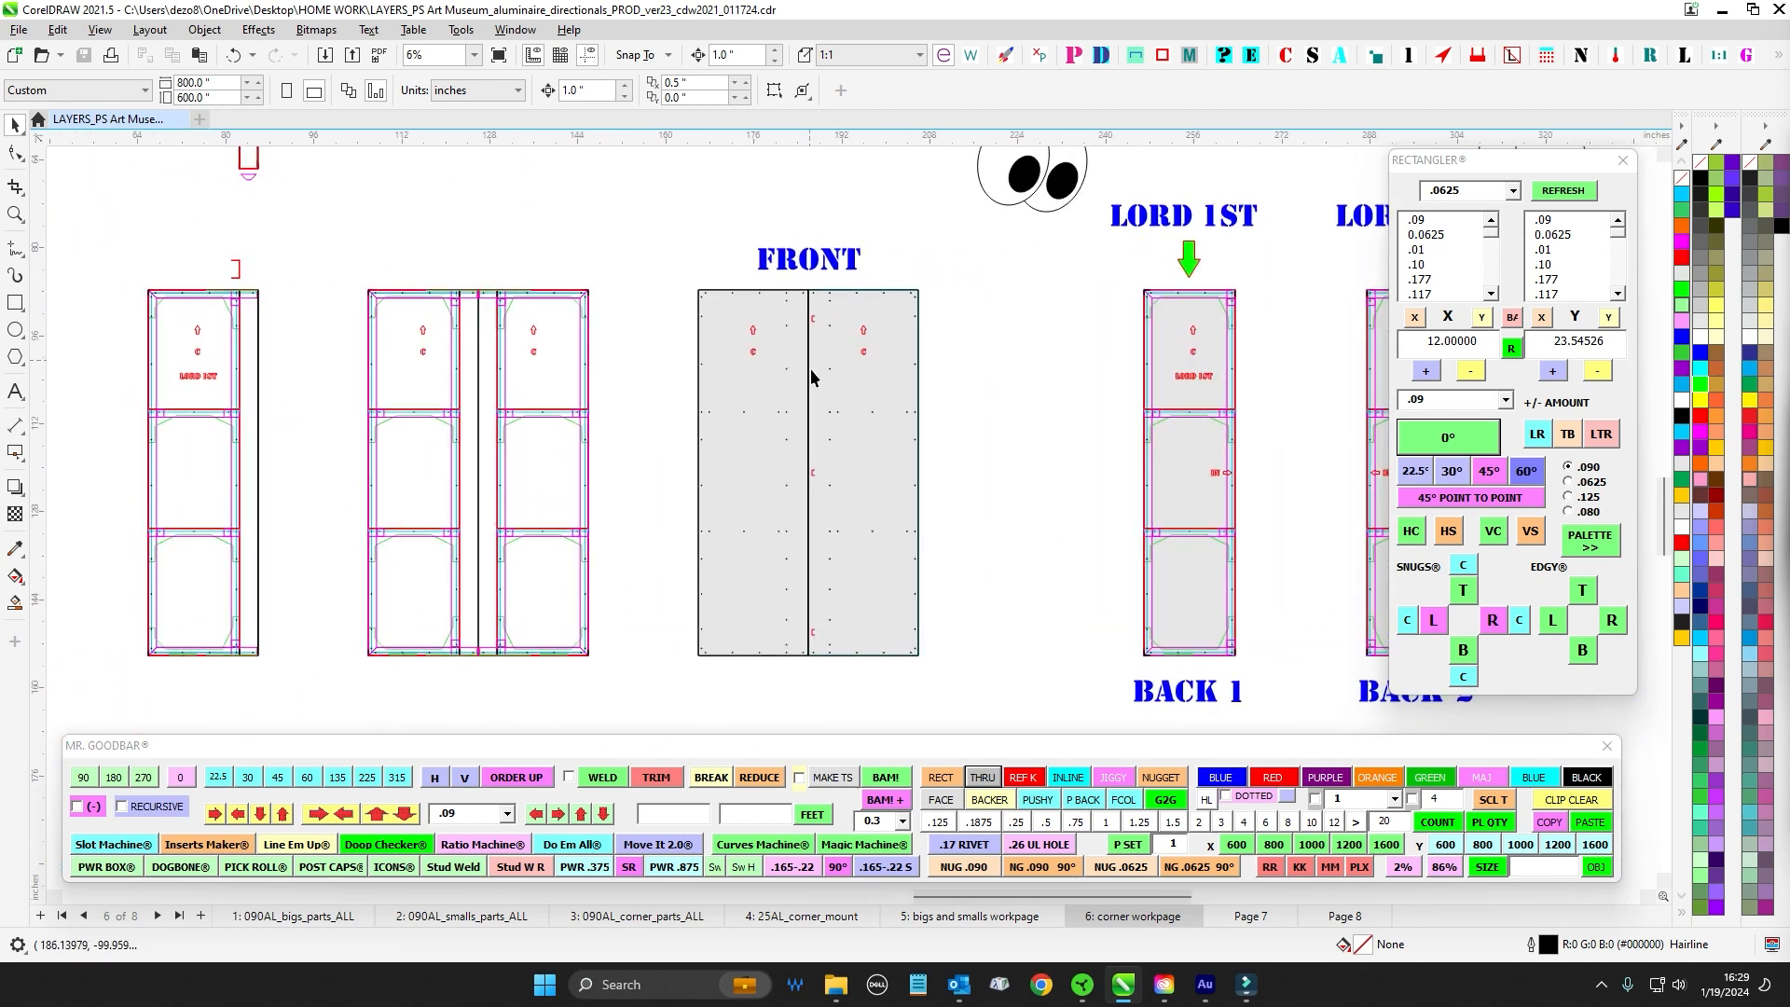
scroll(1026, 456, "down", 1)
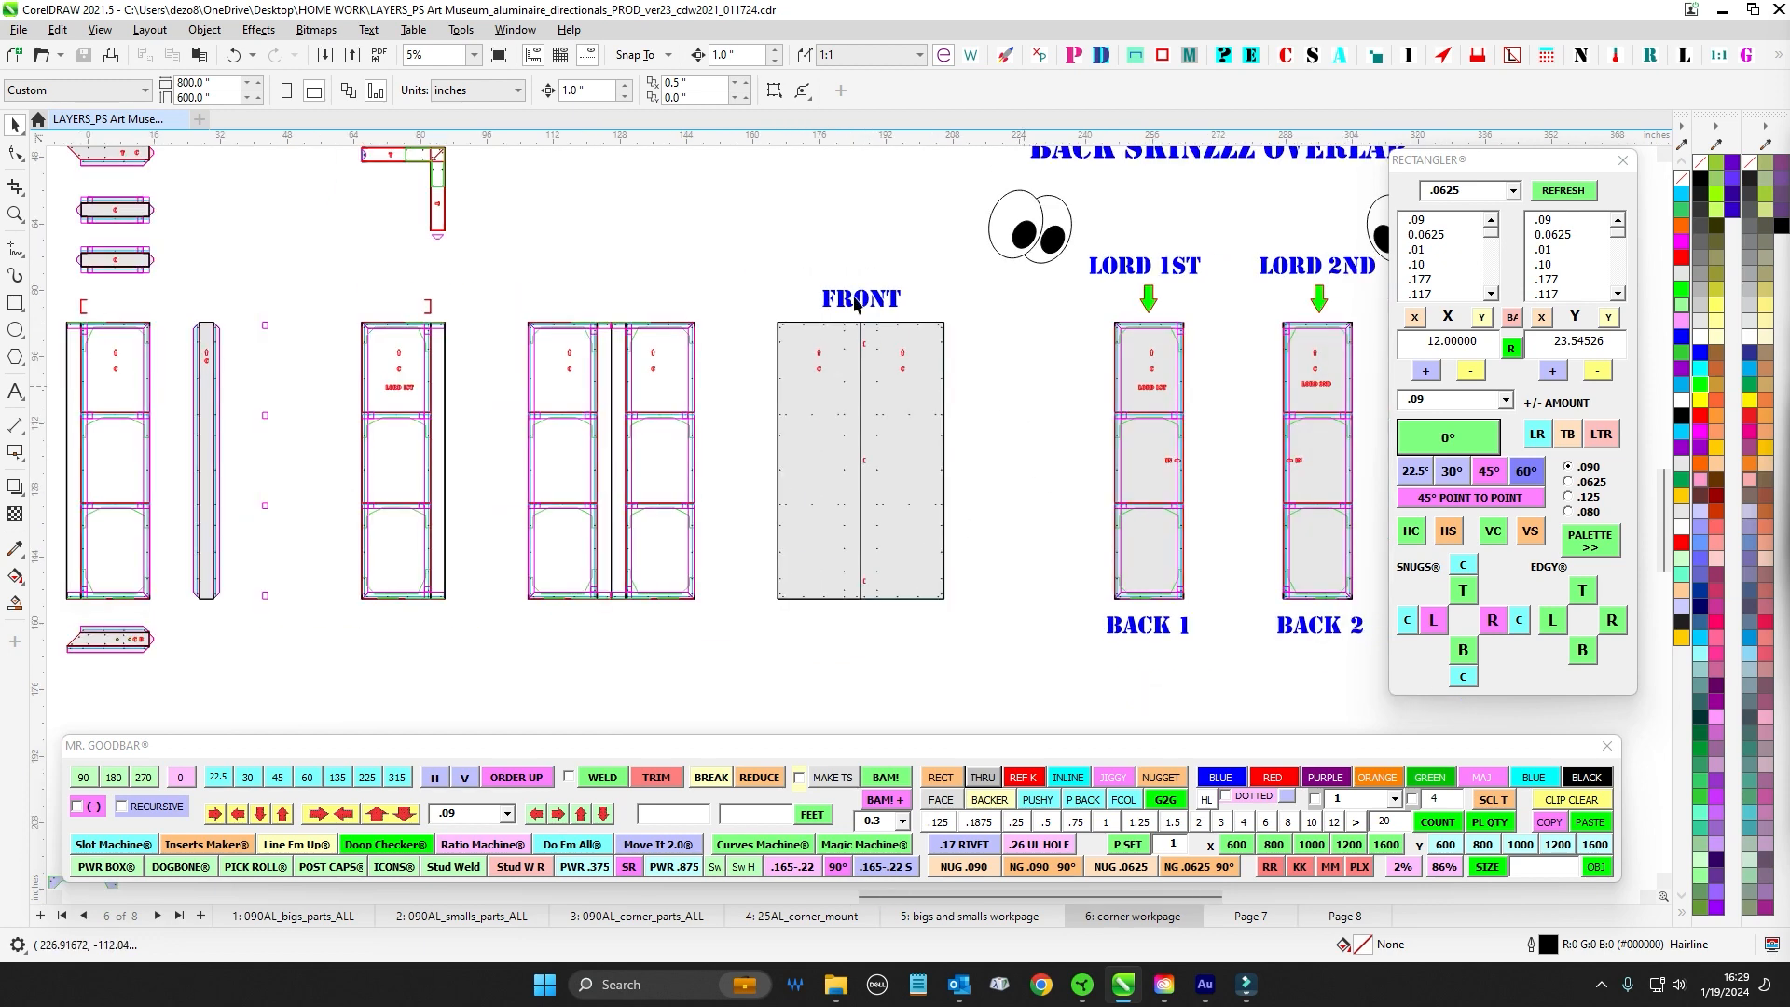
left_click_drag(691, 261, 1148, 300)
left_click_drag(745, 308, 944, 314)
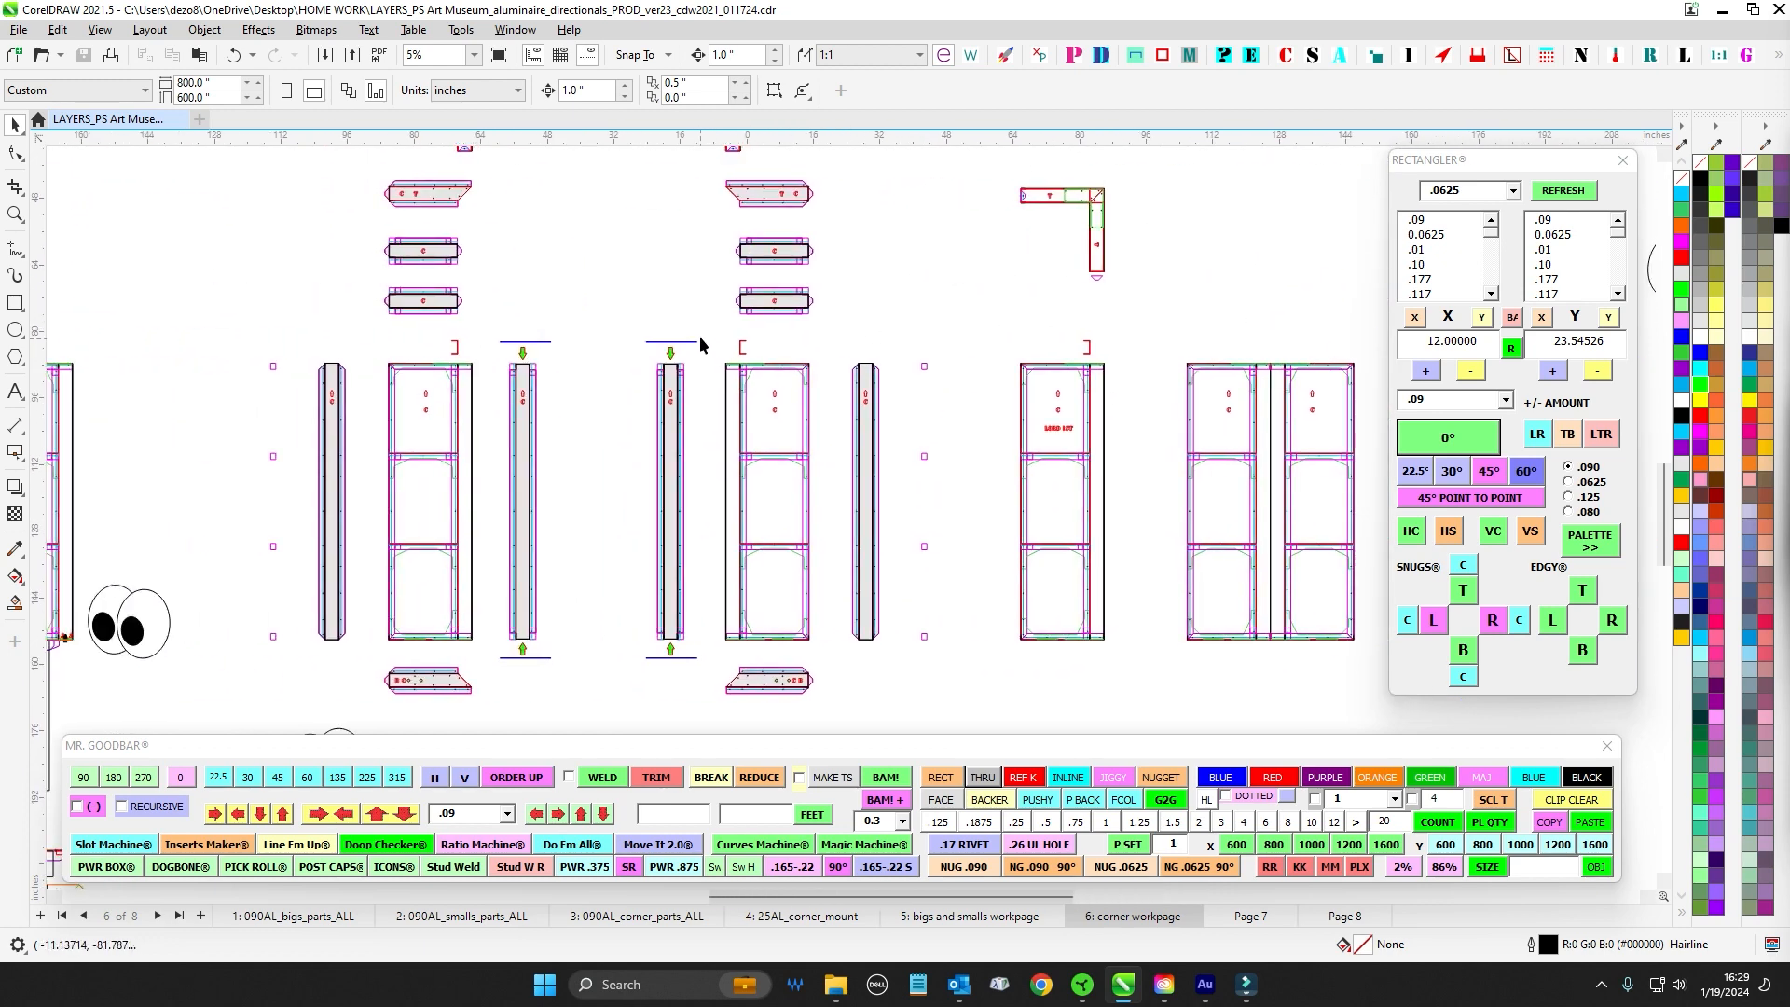
- Examine how the two legs of the L-shaped top view above the frames meet at the mitre and inside corner
scroll(699, 337, "up", 1)
left_click_drag(699, 335, 743, 367)
left_click_drag(615, 336, 703, 329)
scroll(782, 322, "down", 1)
scroll(782, 322, "down", 1)
left_click_drag(981, 396, 988, 483)
scroll(826, 222, "up", 8)
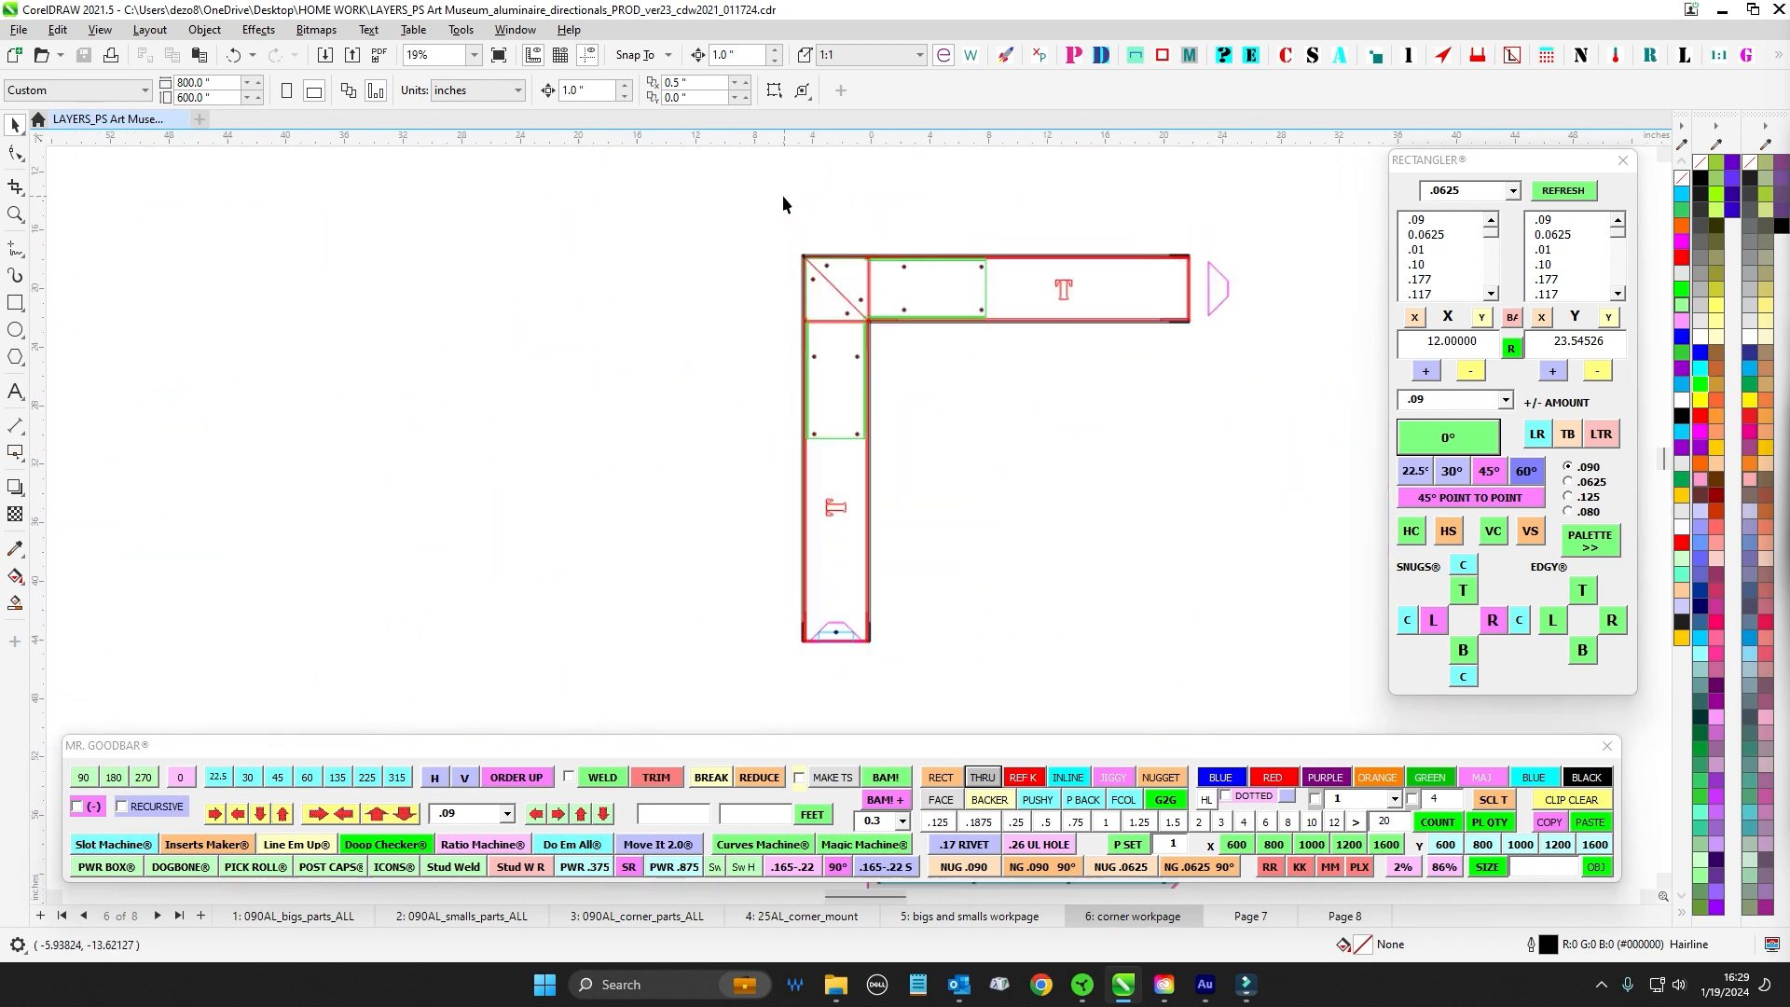
scroll(793, 284, "up", 7)
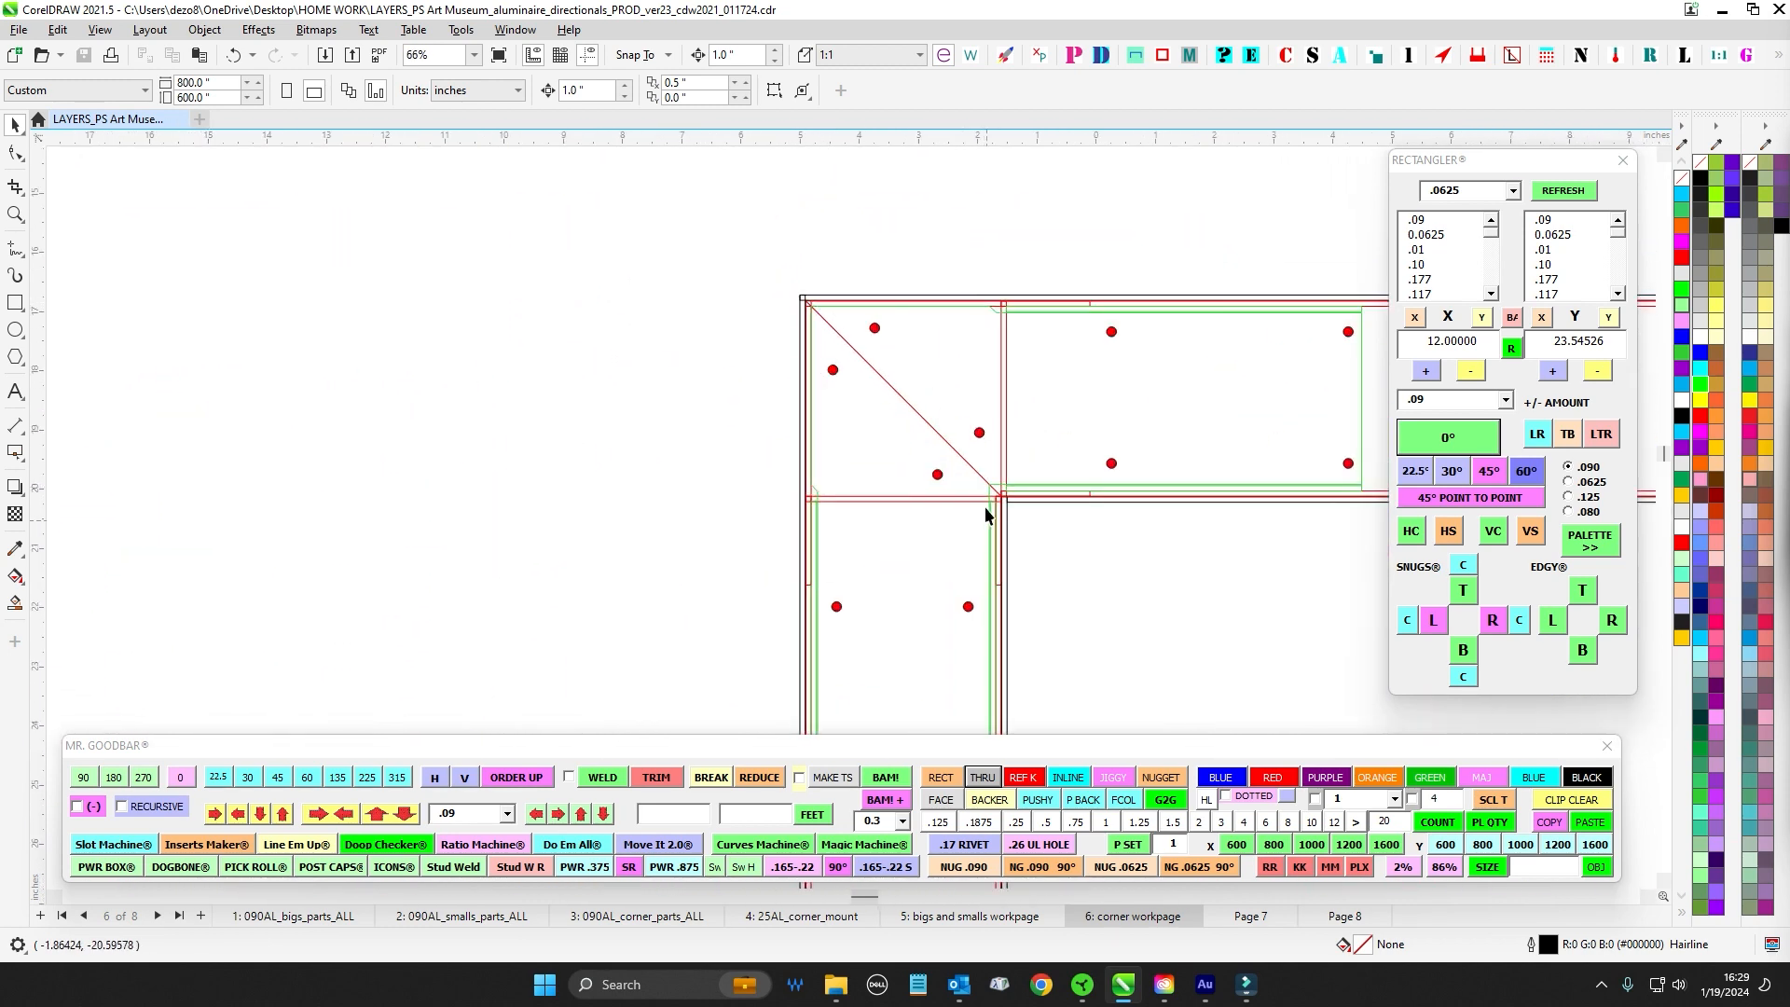
scroll(962, 429, "down", 4)
left_click_drag(987, 305, 639, 242)
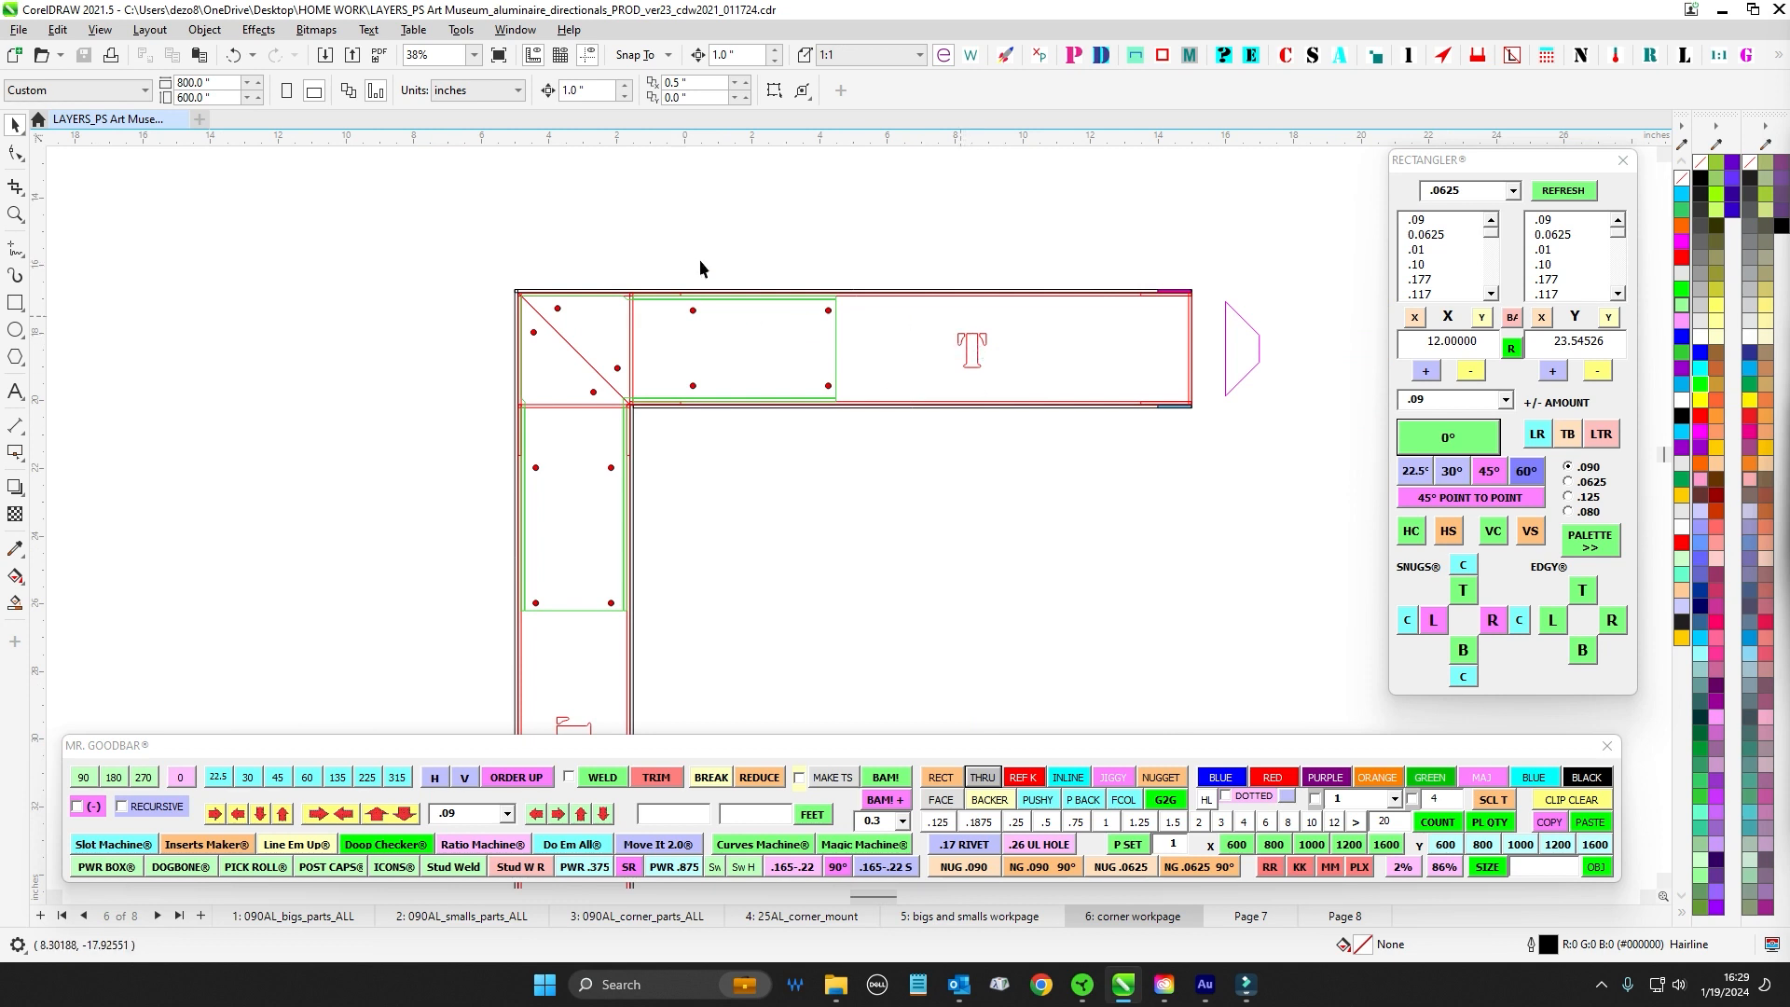
scroll(531, 269, "up", 2)
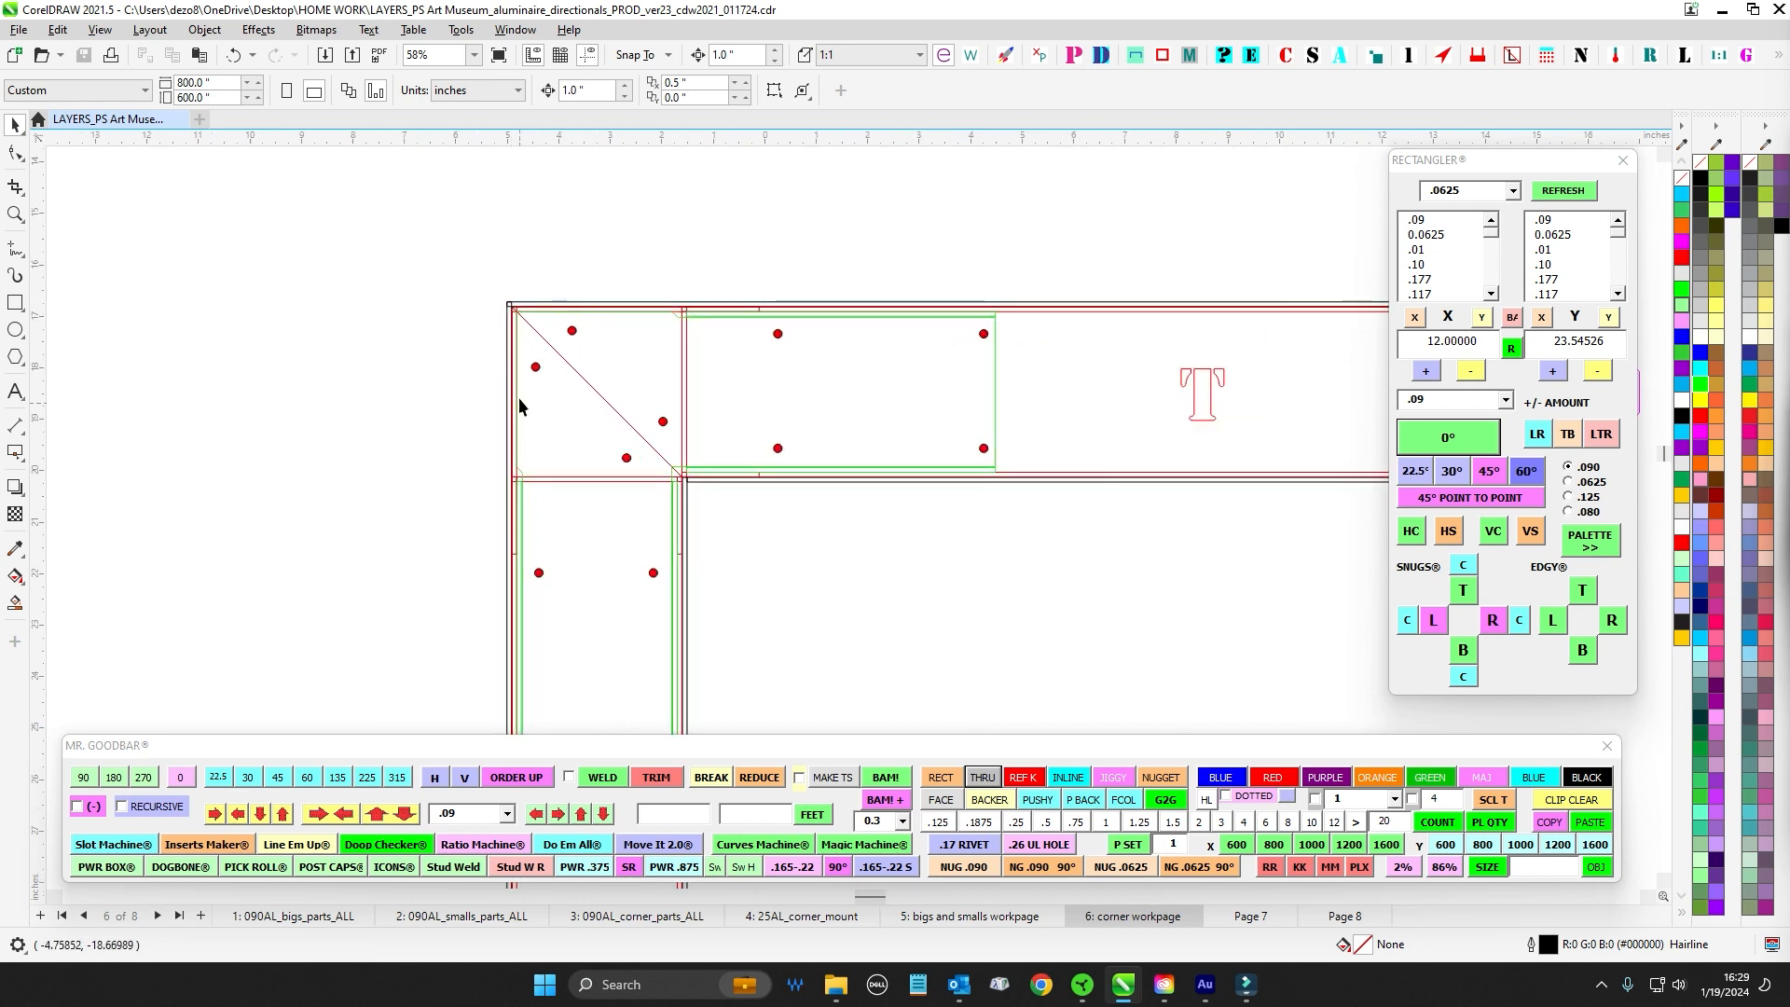
scroll(519, 307, "down", 2)
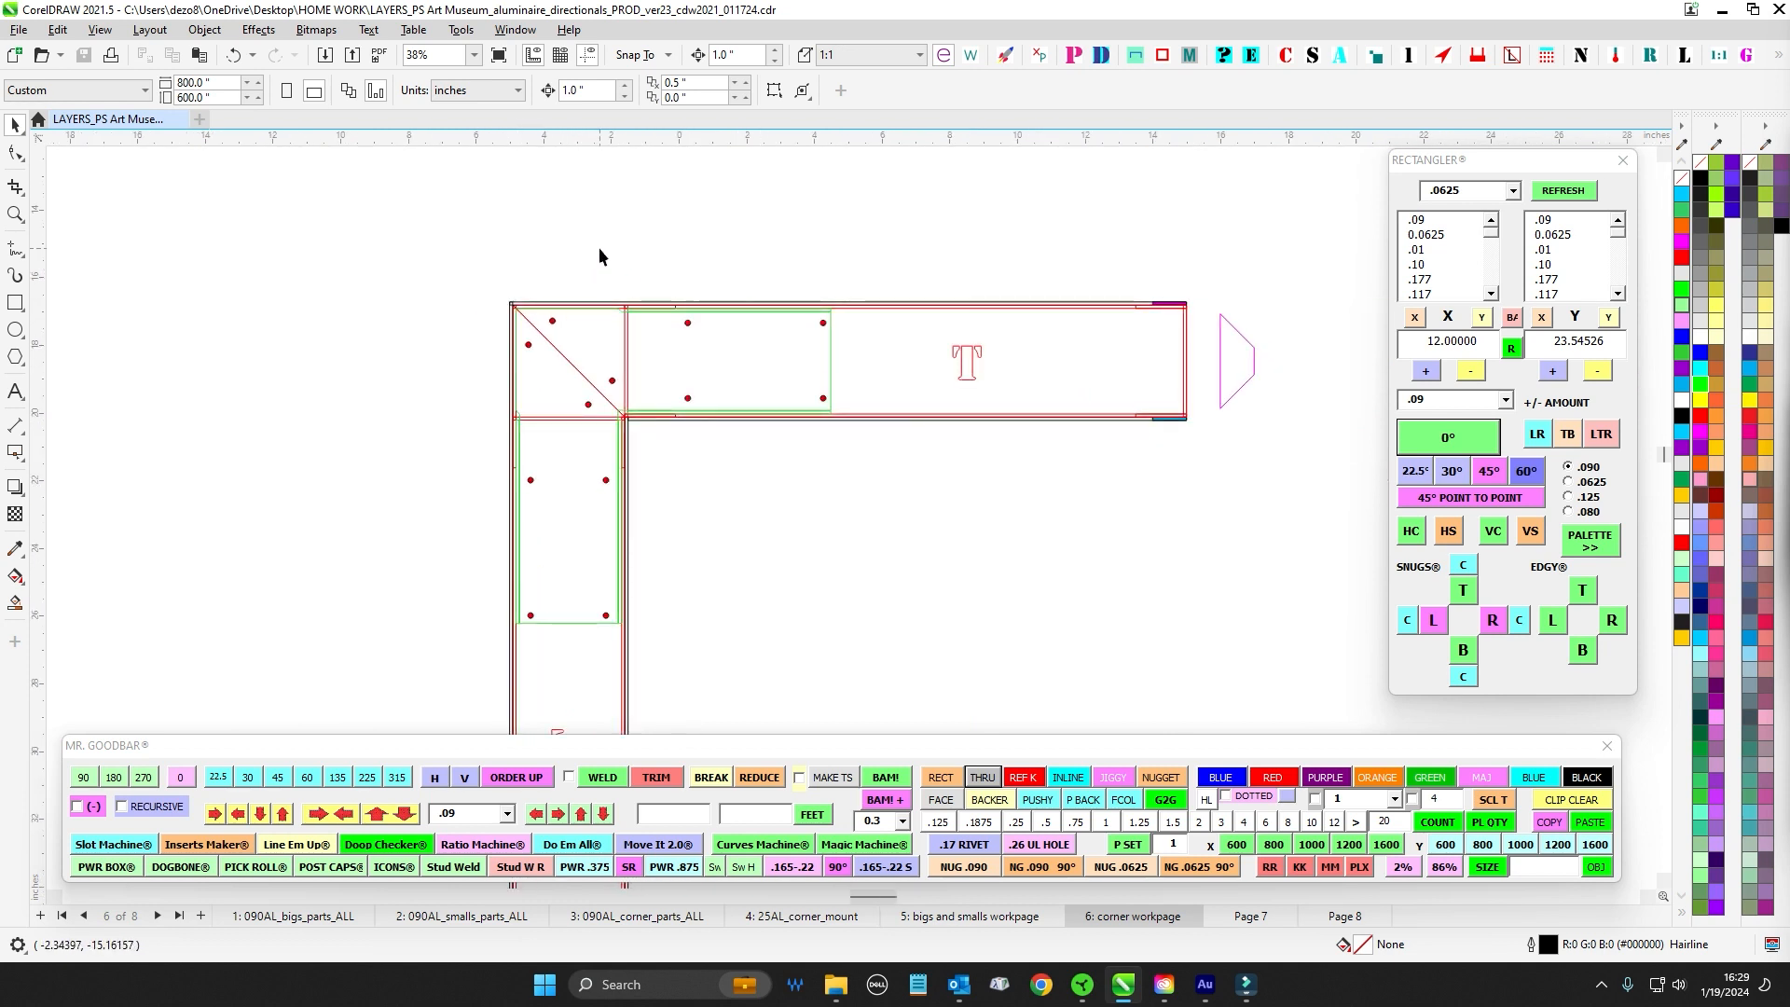
- Compare the single and paired frames with the FRONT skin and the two back skins
scroll(598, 248, "down", 8)
left_click_drag(755, 445, 811, 467)
scroll(734, 382, "up", 3)
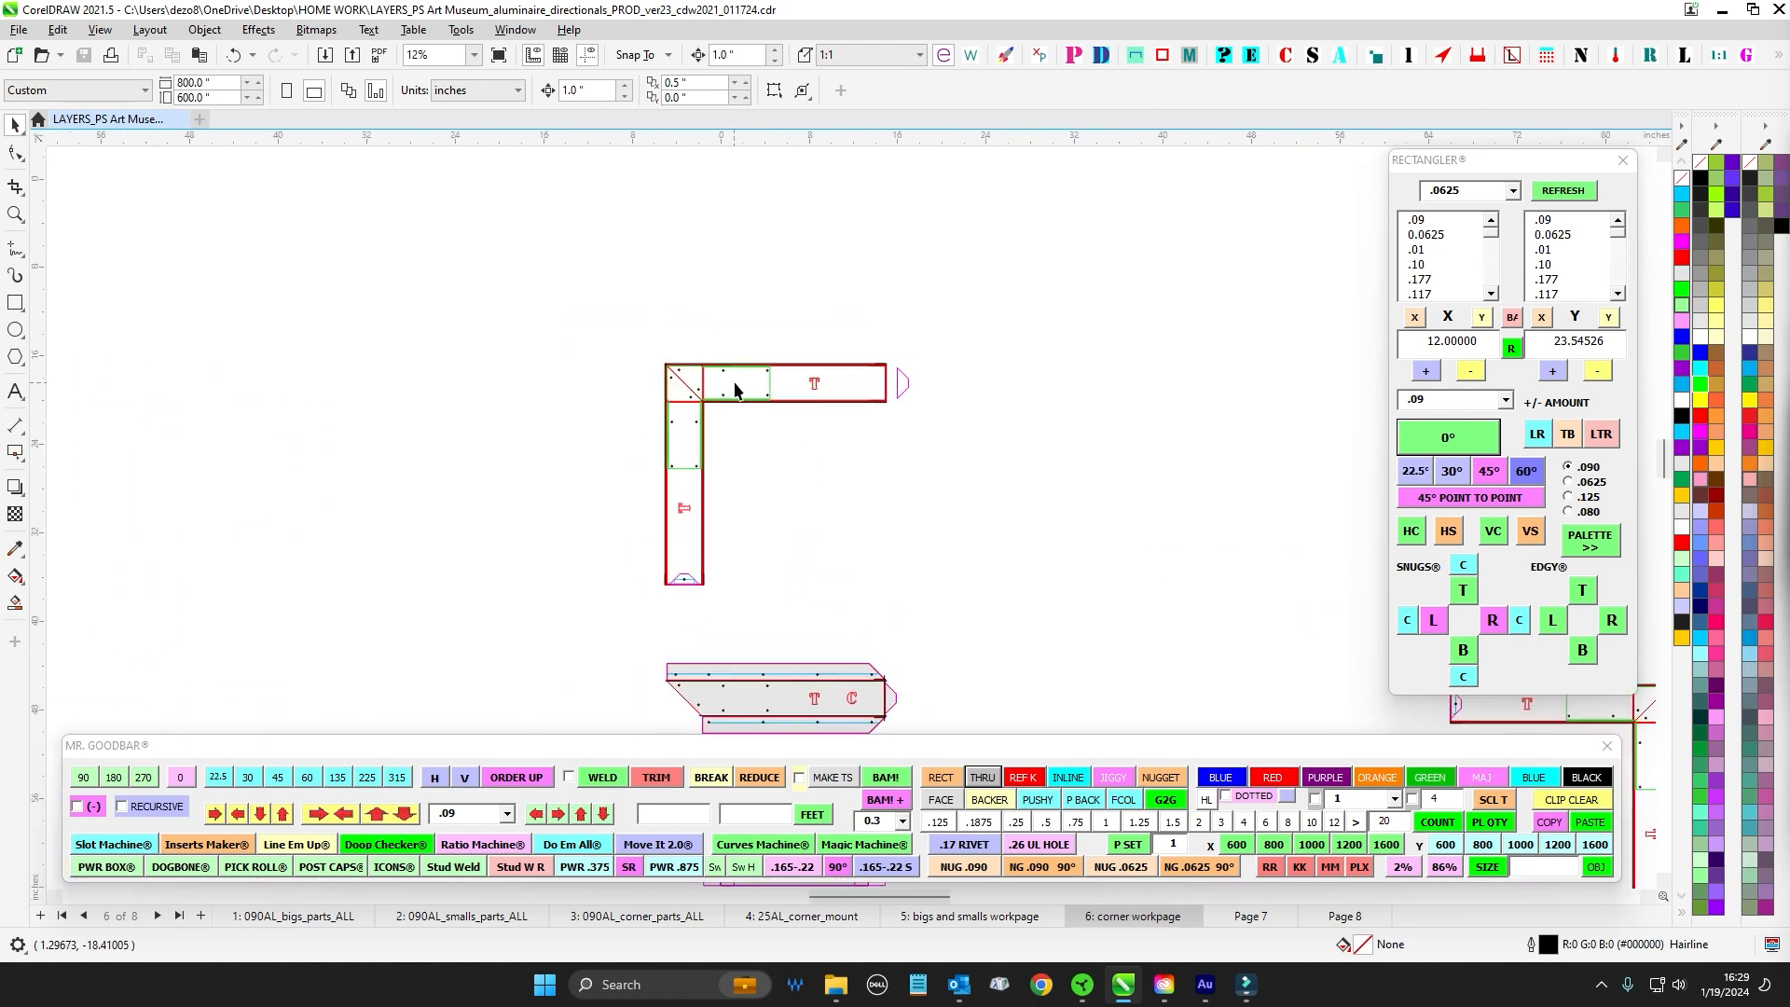
scroll(735, 377, "down", 4)
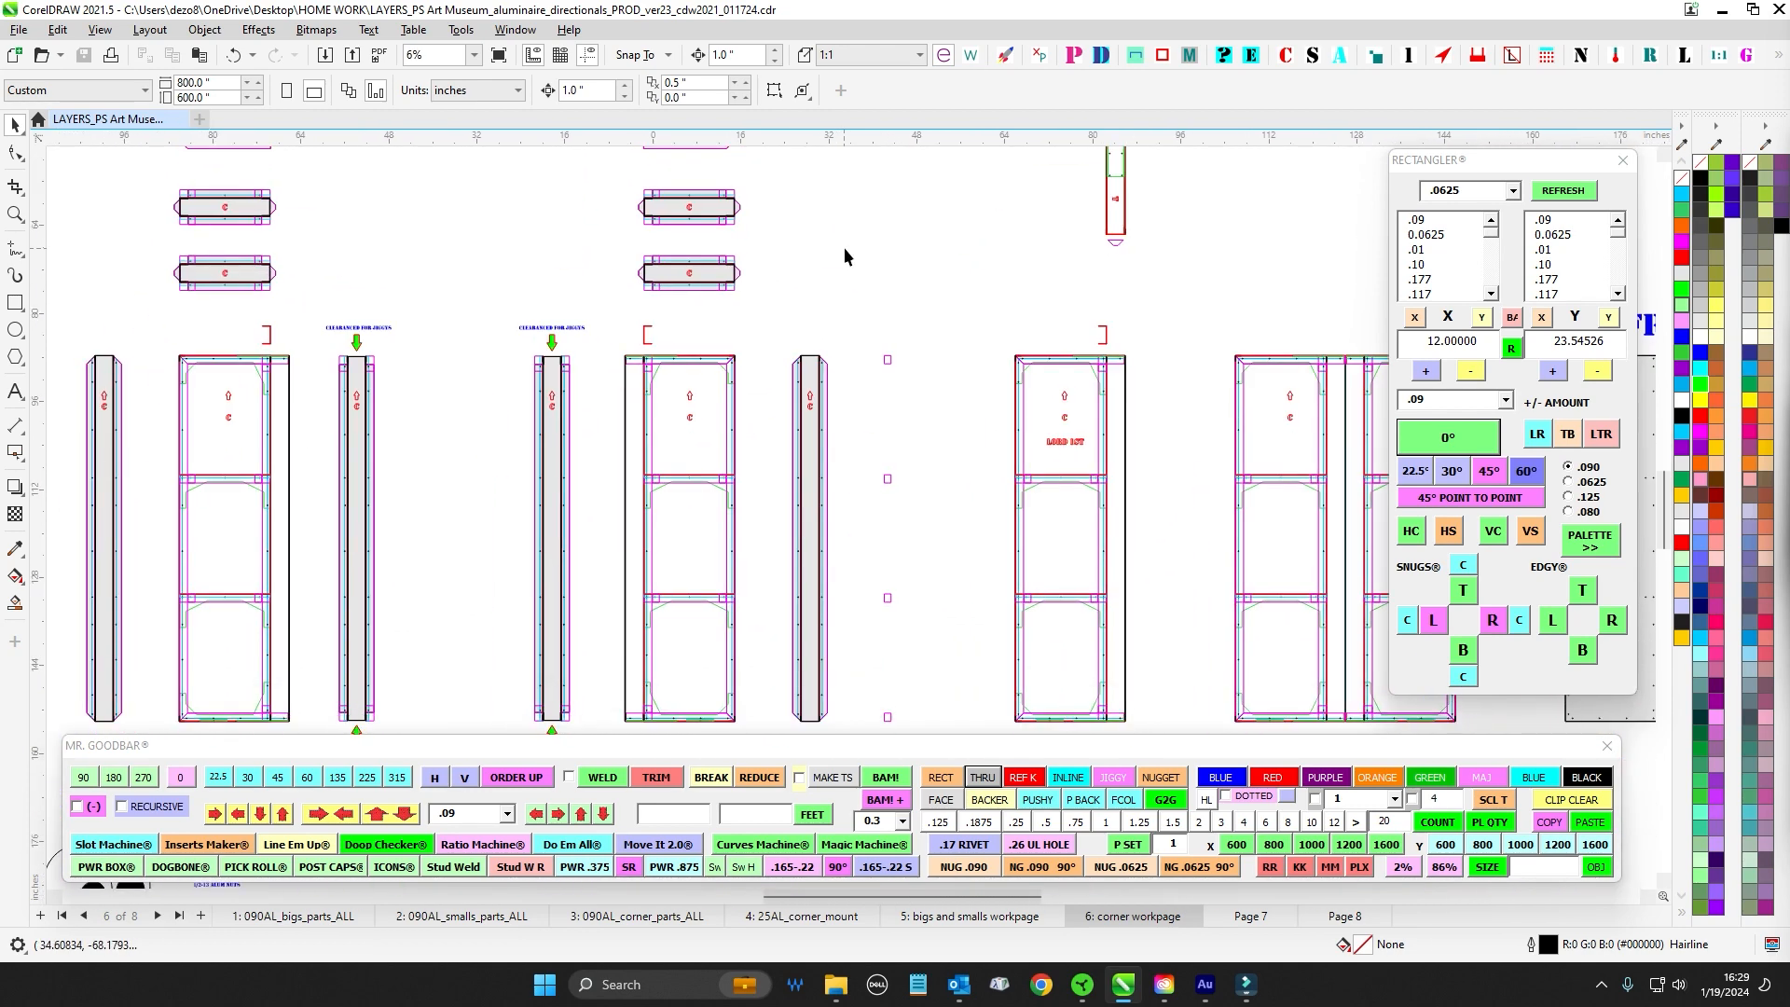
scroll(708, 289, "up", 2)
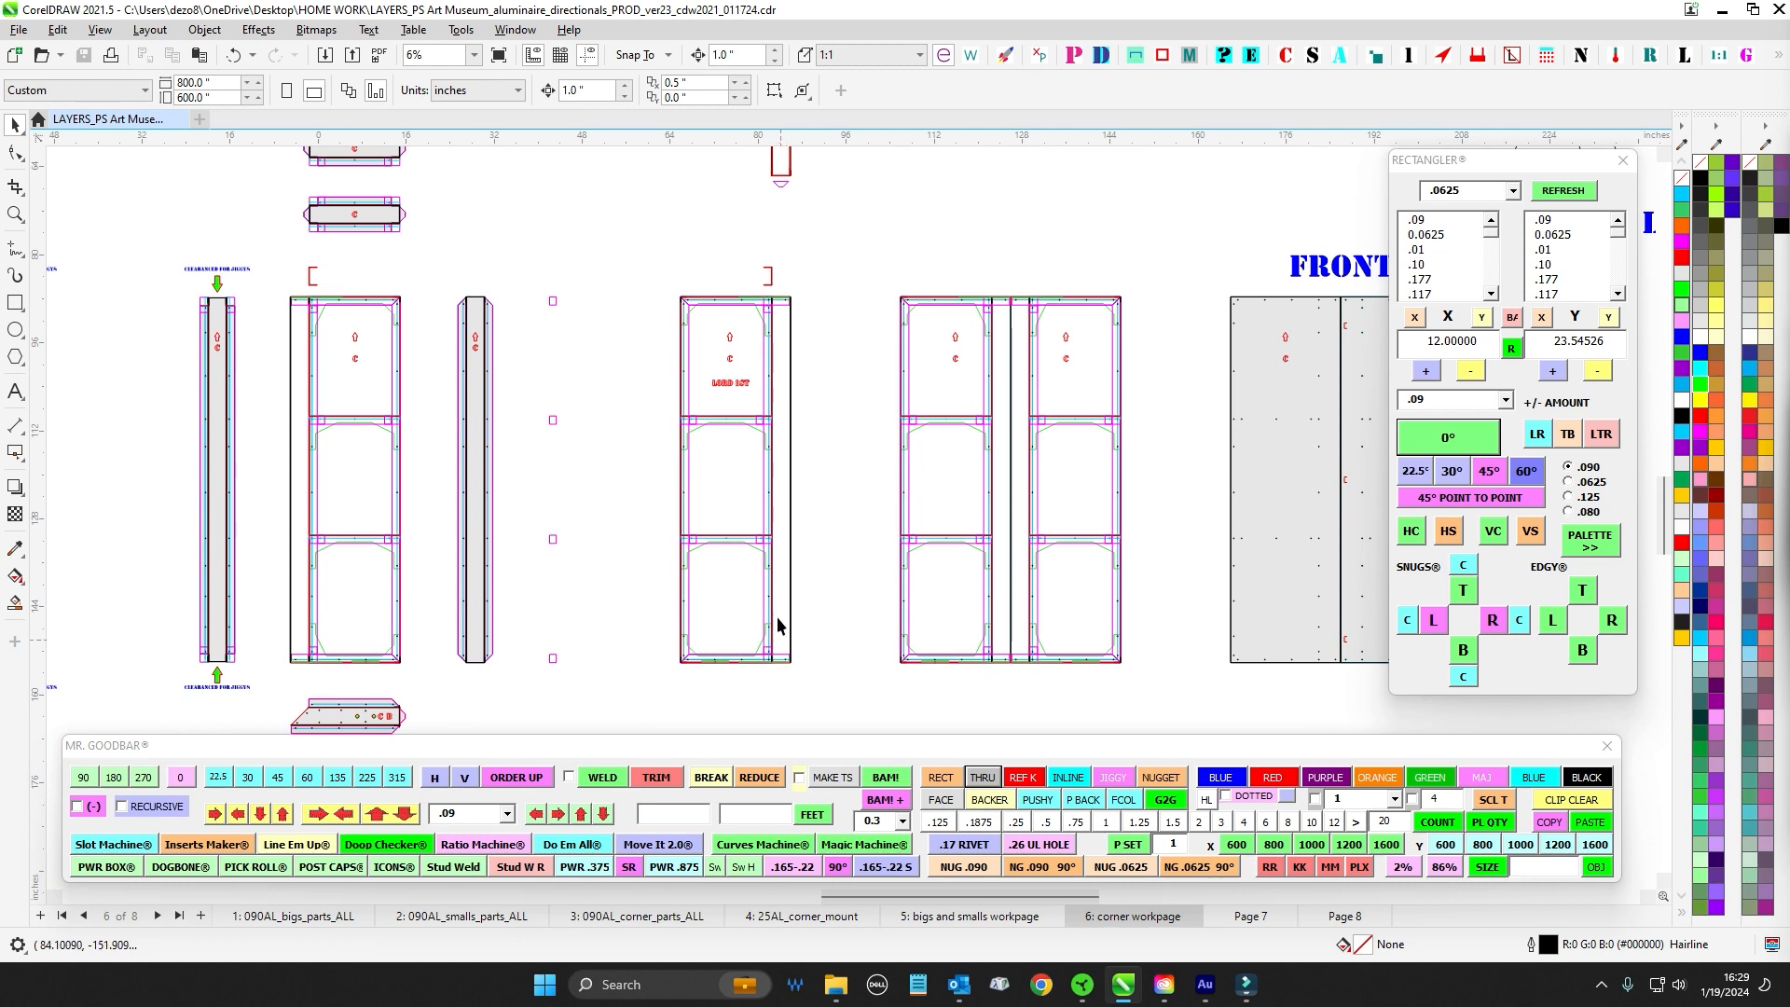
scroll(796, 315, "down", 1)
left_click_drag(1193, 364, 803, 372)
scroll(804, 372, "up", 2)
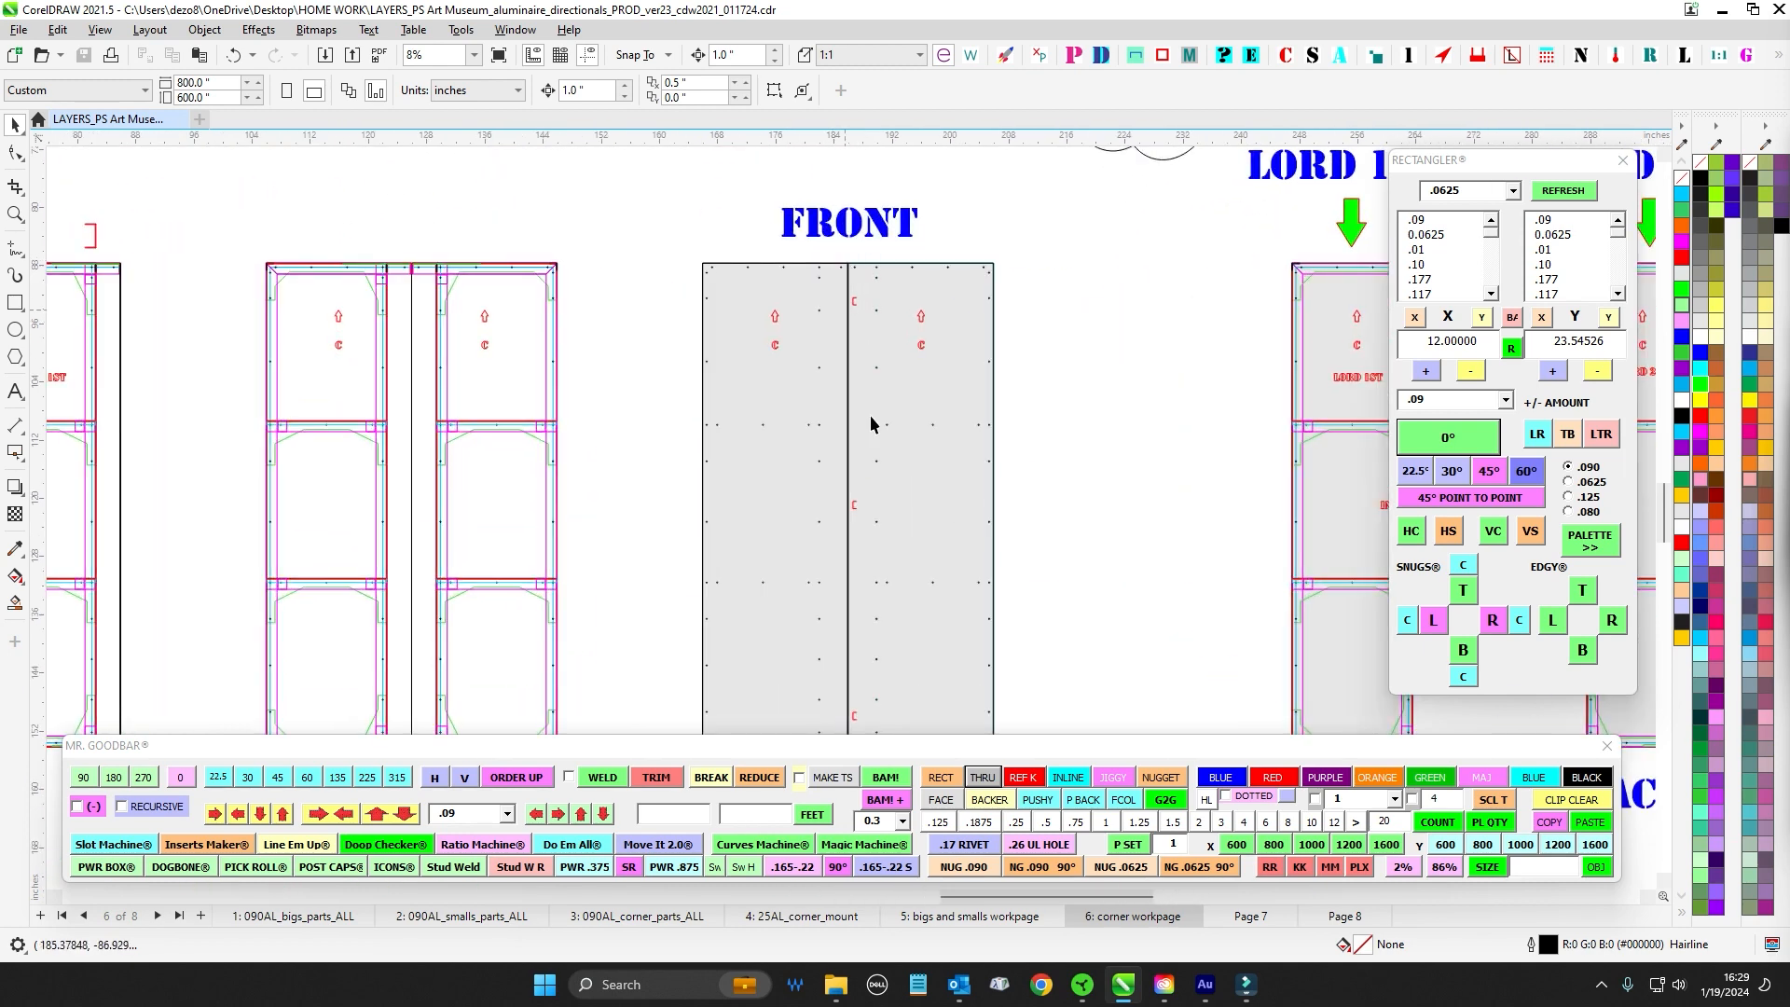
scroll(862, 478, "down", 1)
left_click_drag(989, 393, 1076, 389)
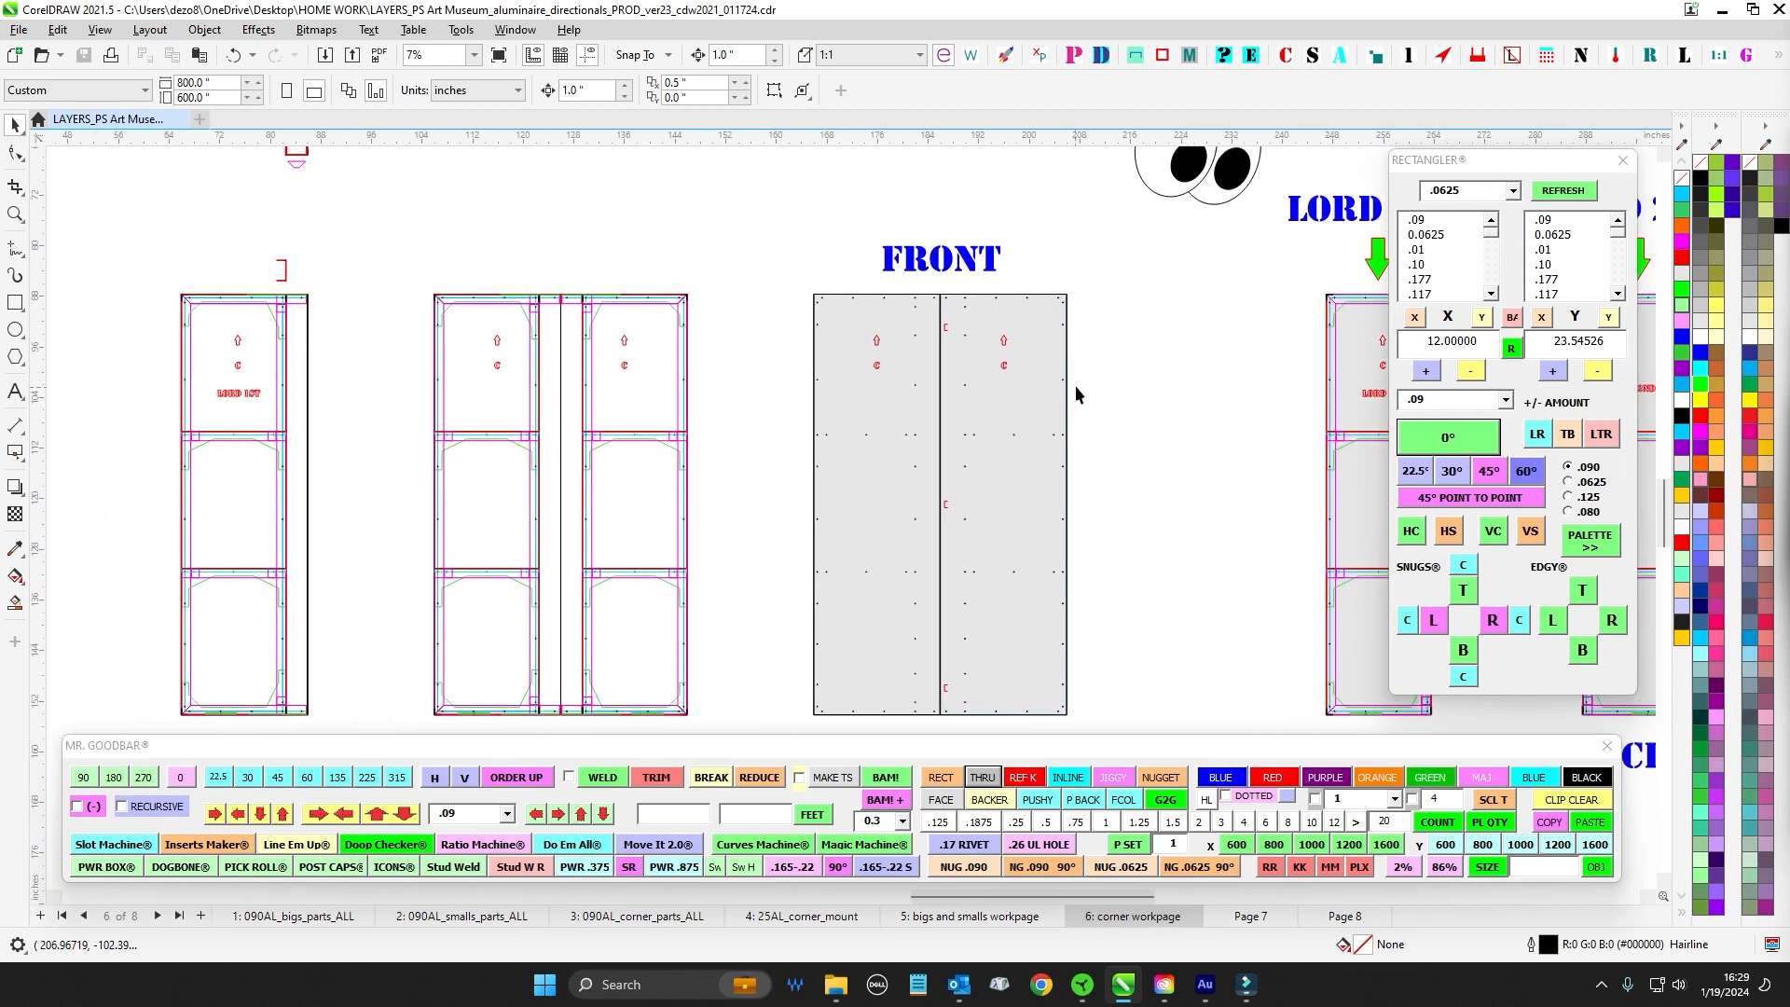
scroll(1156, 413, "down", 3)
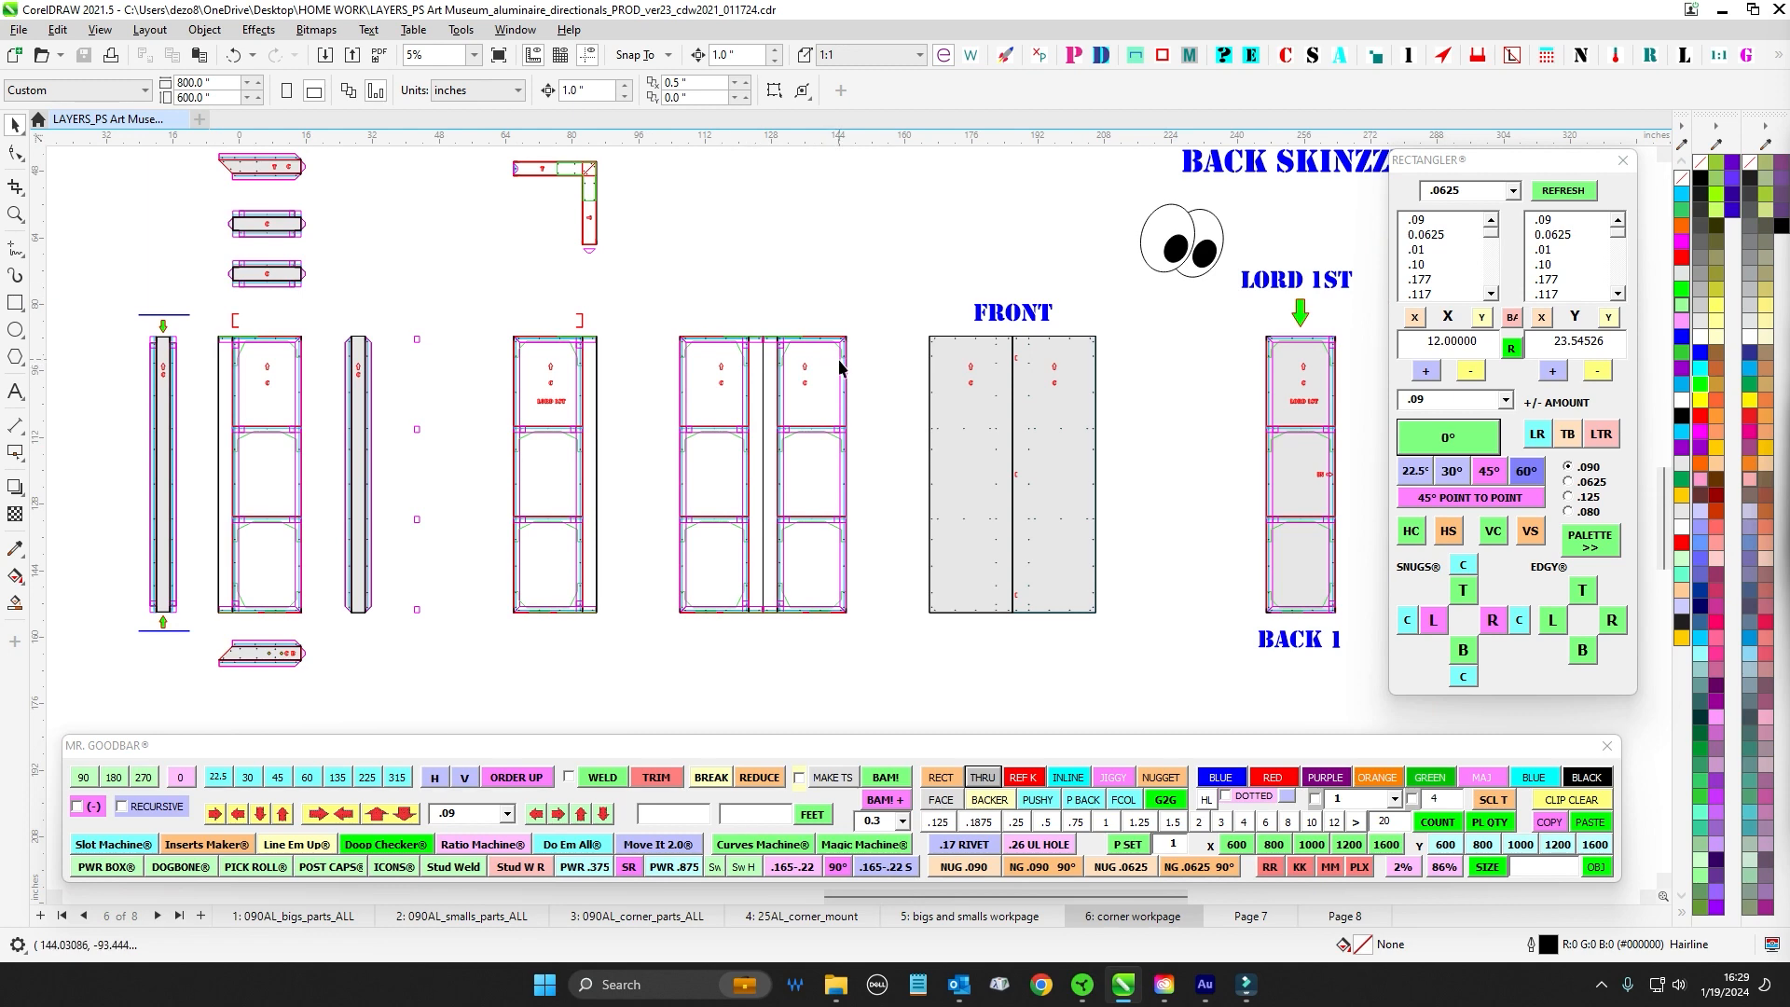
left_click_drag(1048, 679, 753, 662)
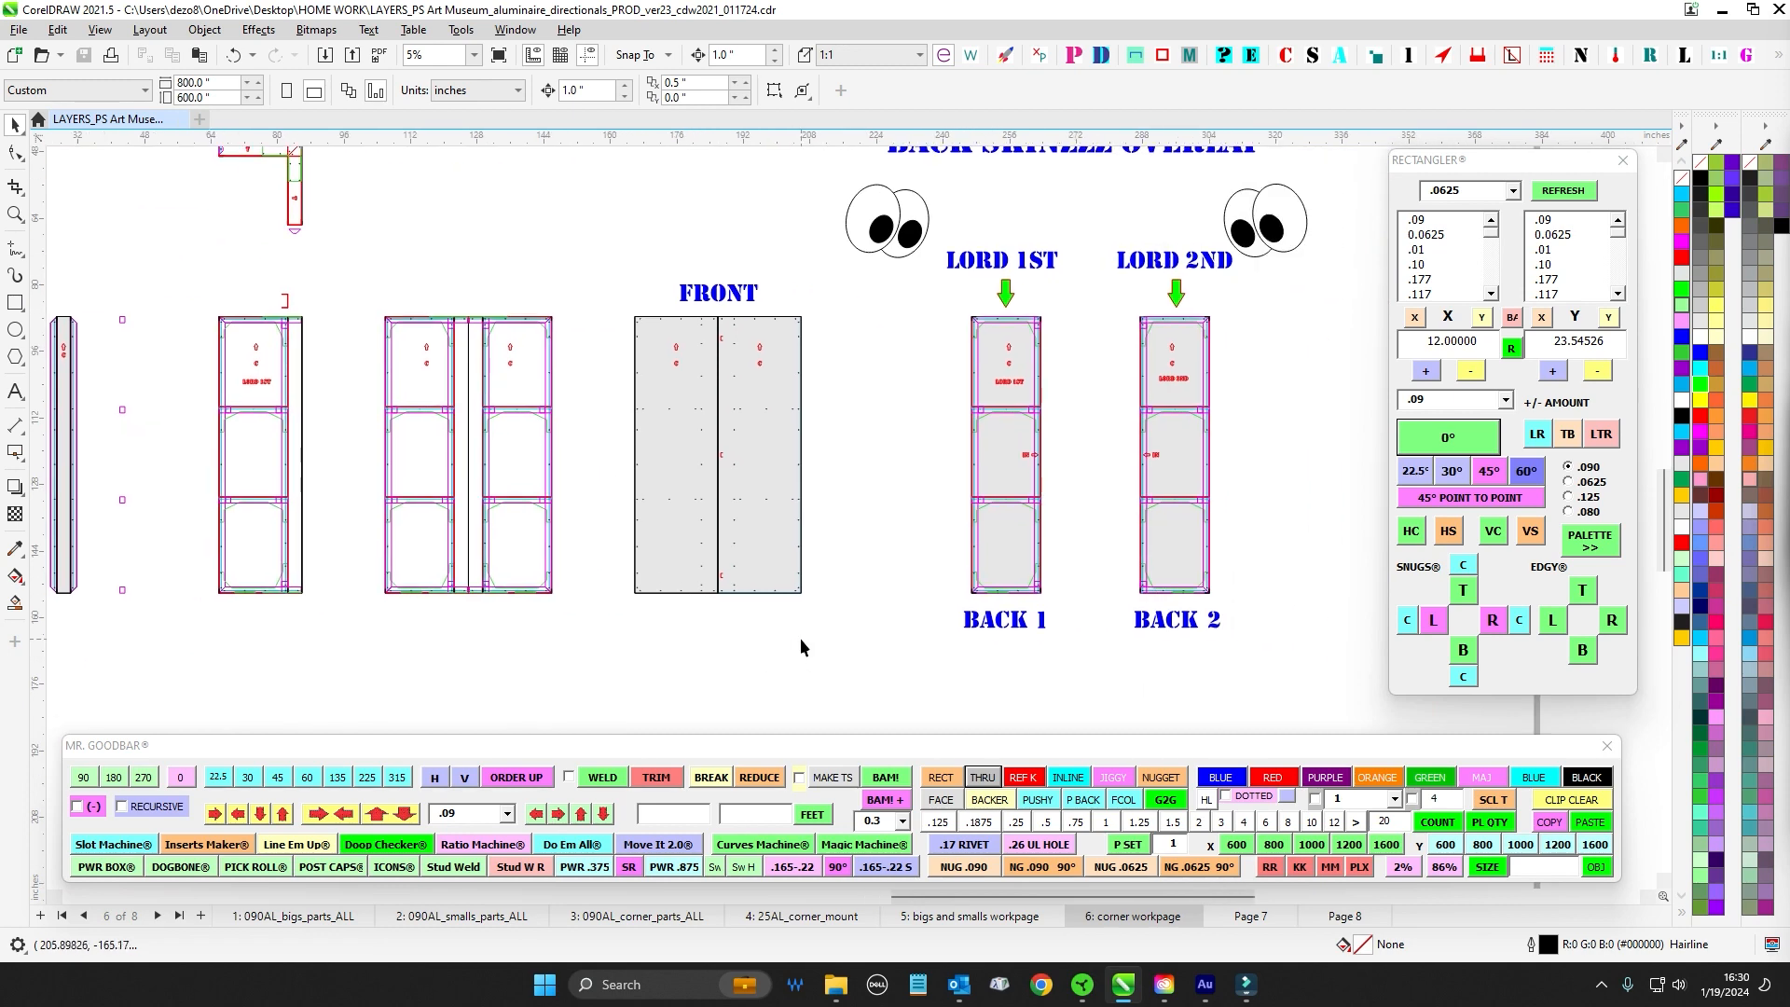
- Examine the LORD 1ST and LORD 2ND back skins, selecting the objects around the LORD 2ND label
scroll(1092, 359, "up", 4)
scroll(1089, 360, "down", 4)
scroll(893, 322, "up", 3)
left_click_drag(1081, 360, 920, 342)
scroll(761, 386, "up", 2)
left_click_drag(691, 343, 938, 386)
scroll(785, 350, "up", 1)
left_click_drag(1019, 346, 1233, 412)
scroll(1234, 412, "down", 3)
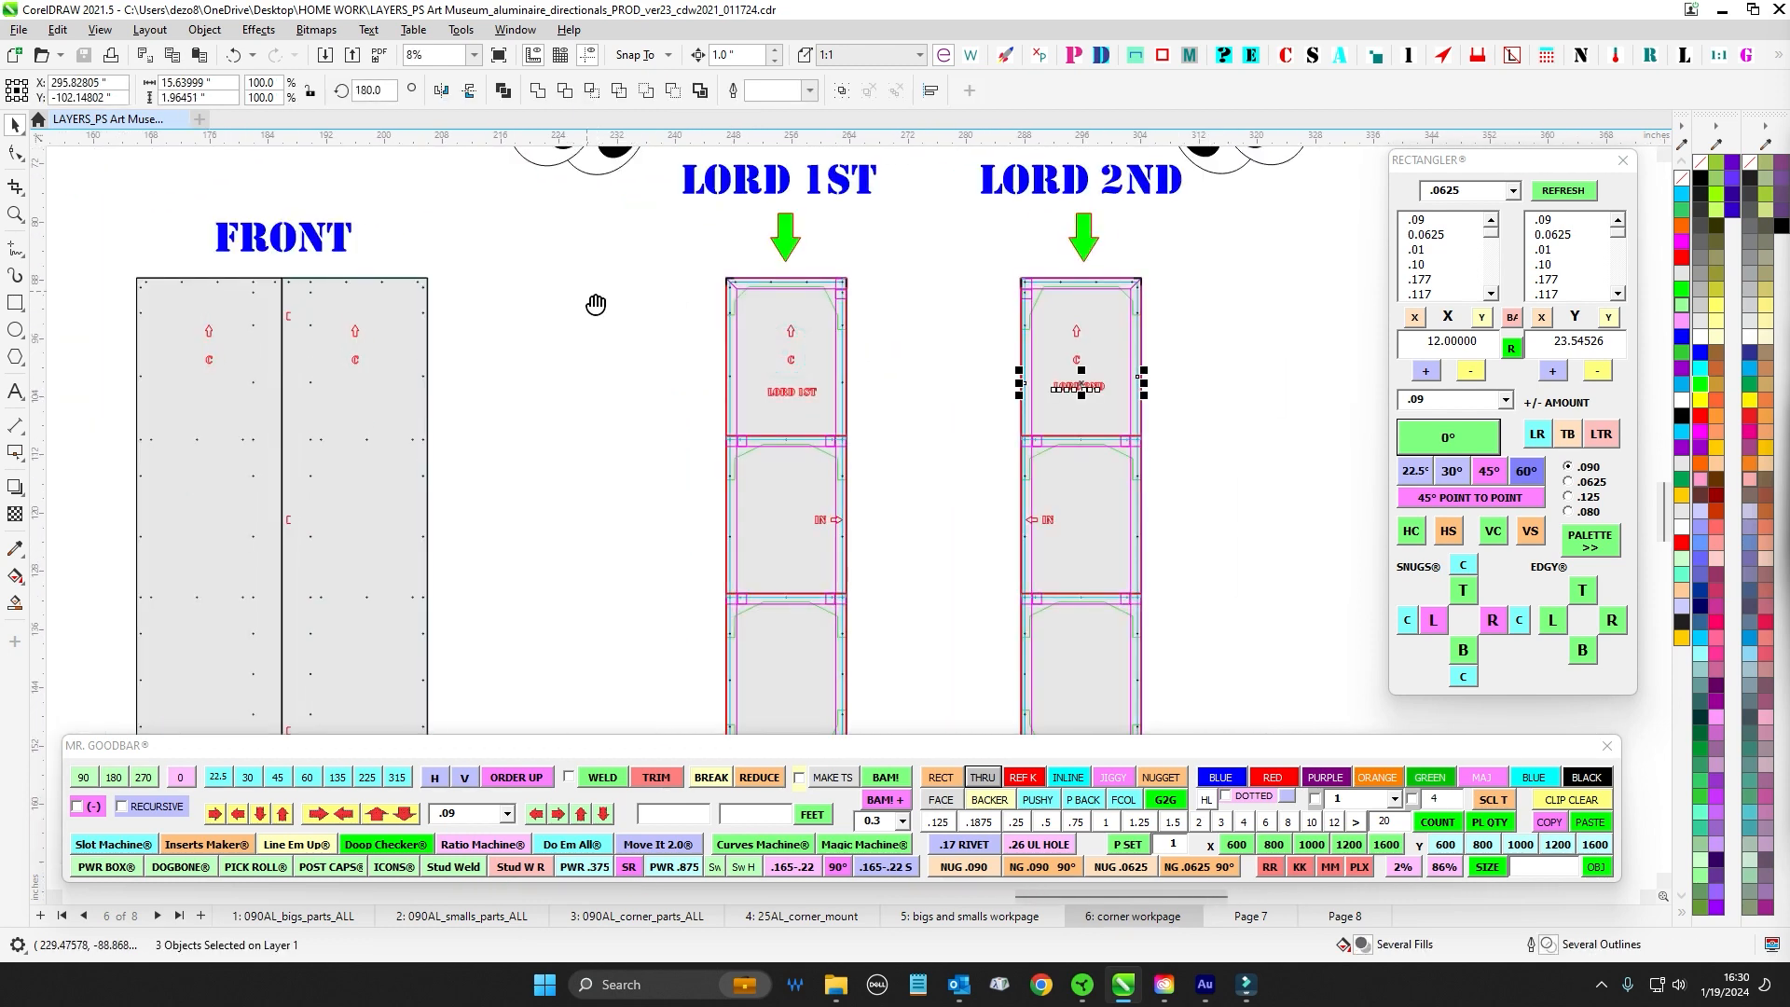
- Examine how the two back-skin strips overlap at the inside corner of the L-shaped top view
left_click_drag(595, 304, 947, 414)
scroll(947, 414, "down", 4)
scroll(947, 423, "down", 1)
left_click_drag(694, 392, 892, 429)
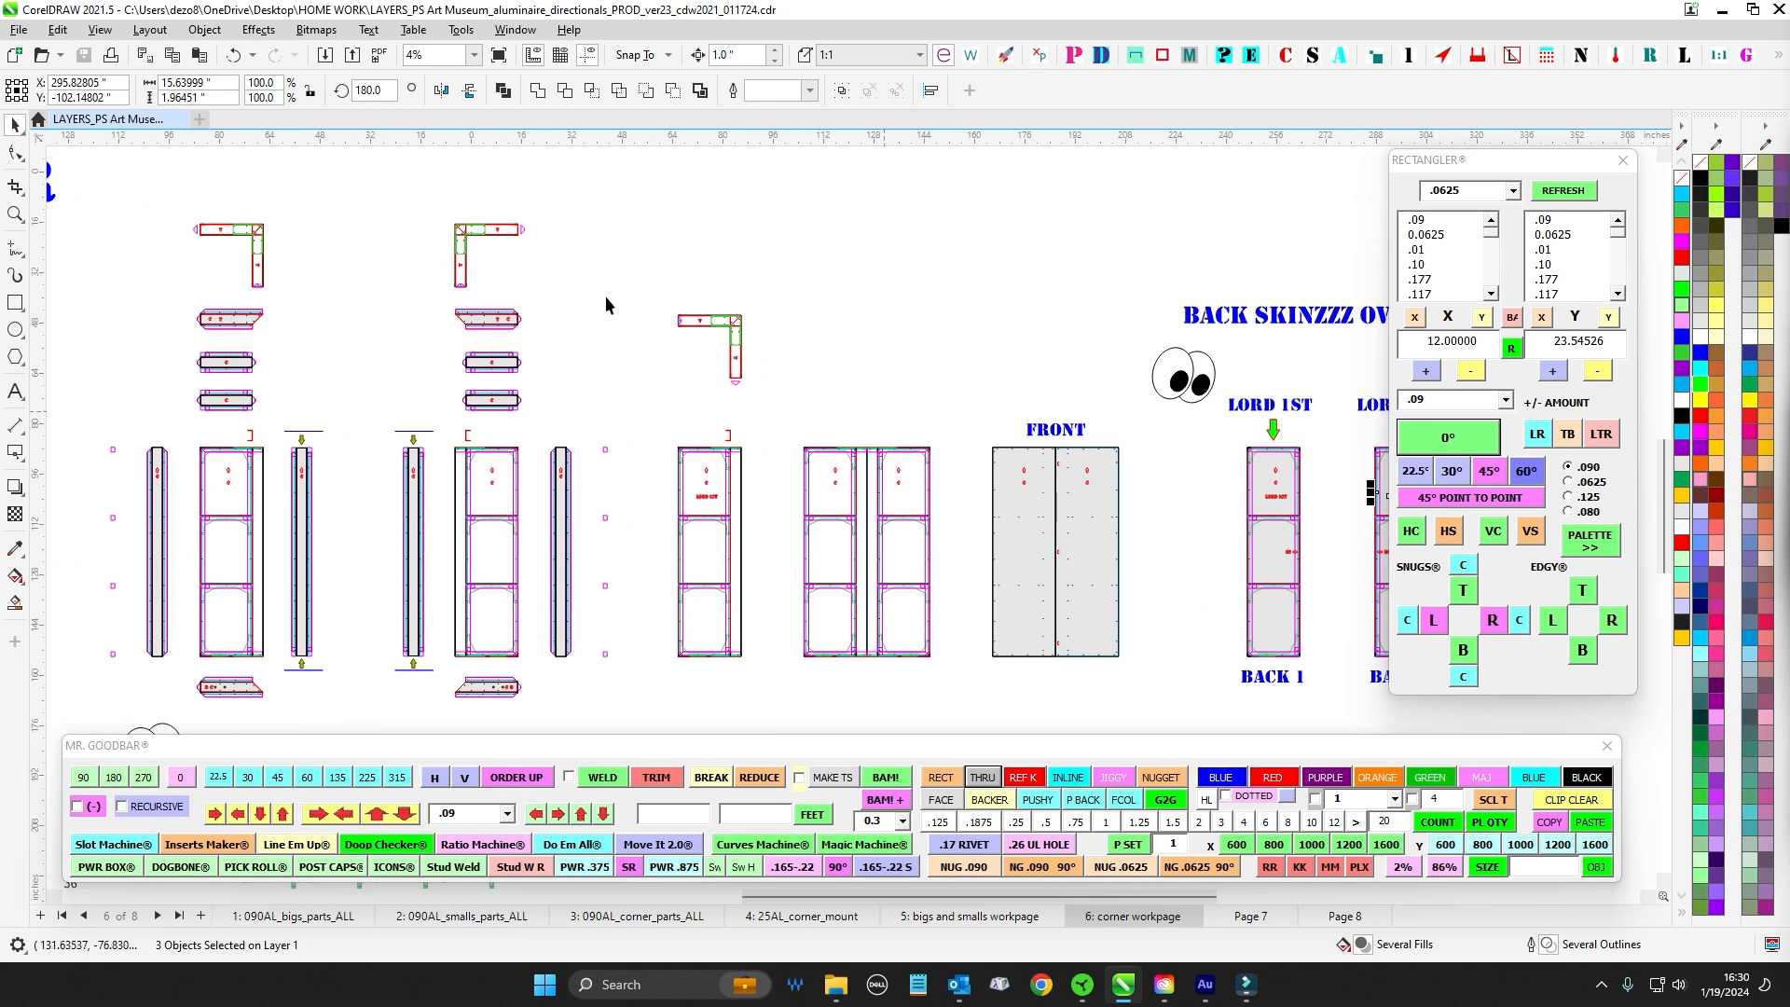
scroll(474, 246, "up", 9)
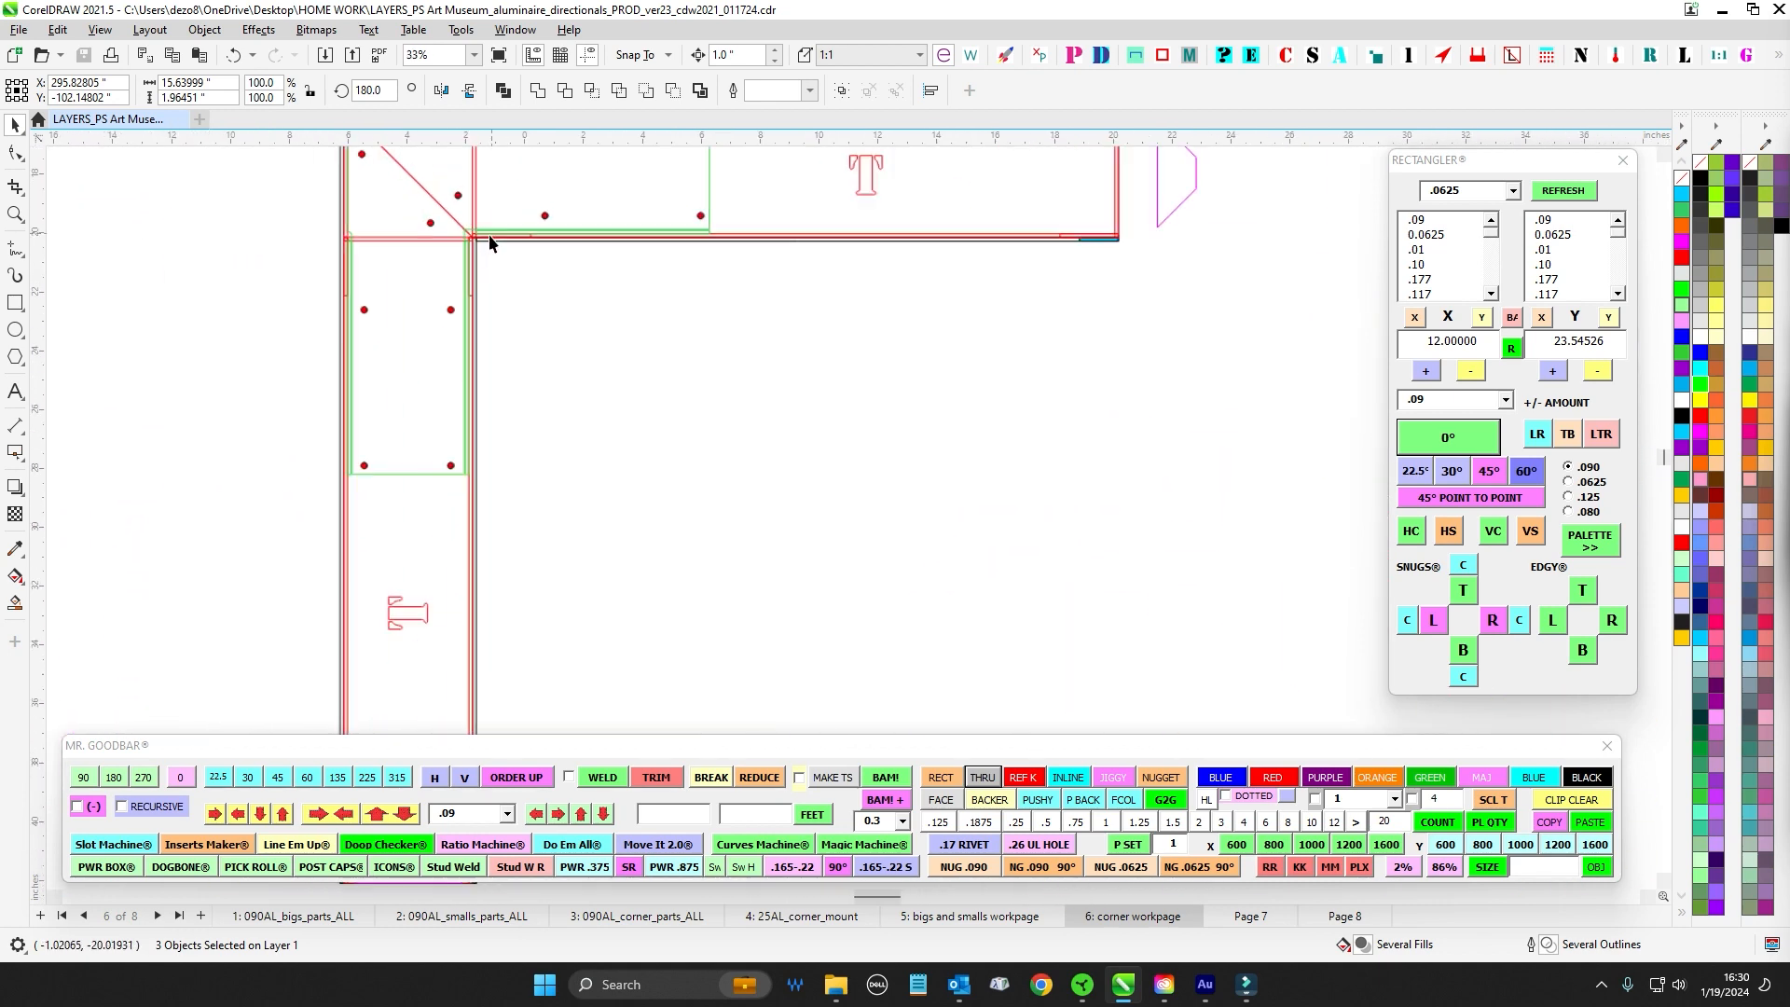
scroll(472, 244, "up", 4)
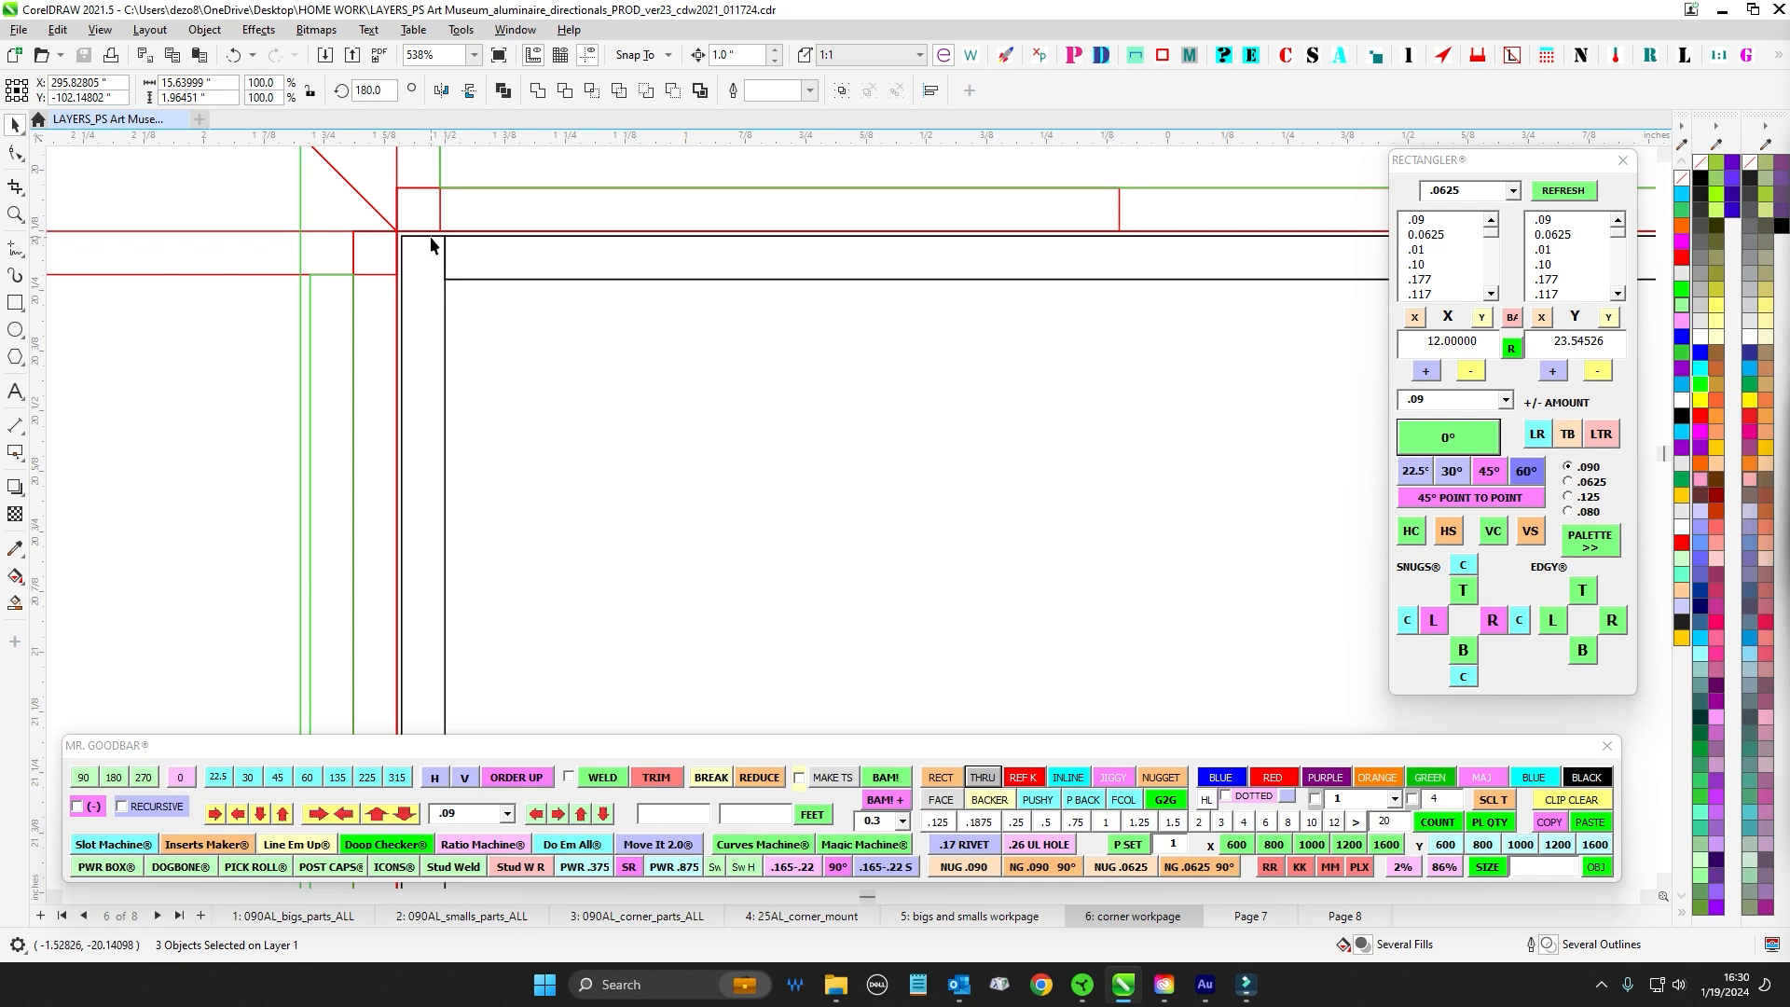
- Move the vertical back-skin strip down 0.09 inch so its upper end meets the horizontal strip's lower edge
left_click(431, 235)
scroll(433, 235, "up", 2)
left_click_drag(447, 233, 448, 307)
scroll(479, 311, "up", 1)
left_click(502, 337)
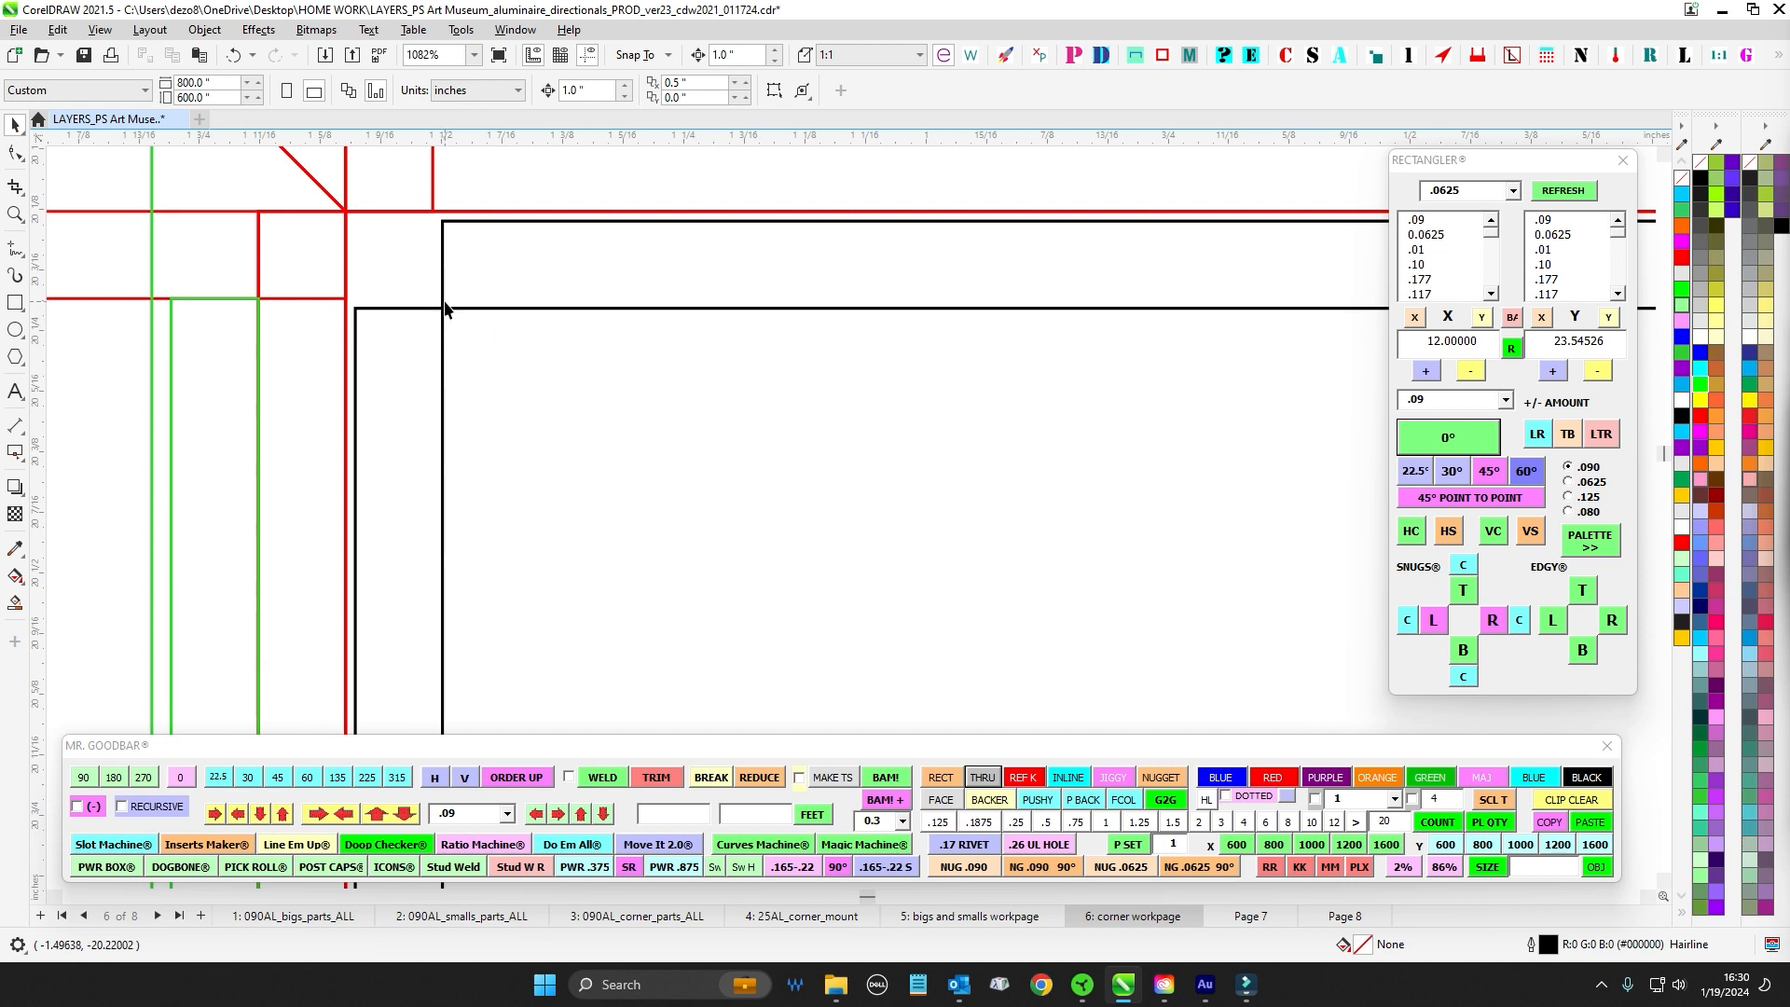
- Move the vertical strip back up 0.09 inch, aligning its upper end with the horizontal strip's upper edge, and deselect it
left_click(441, 319)
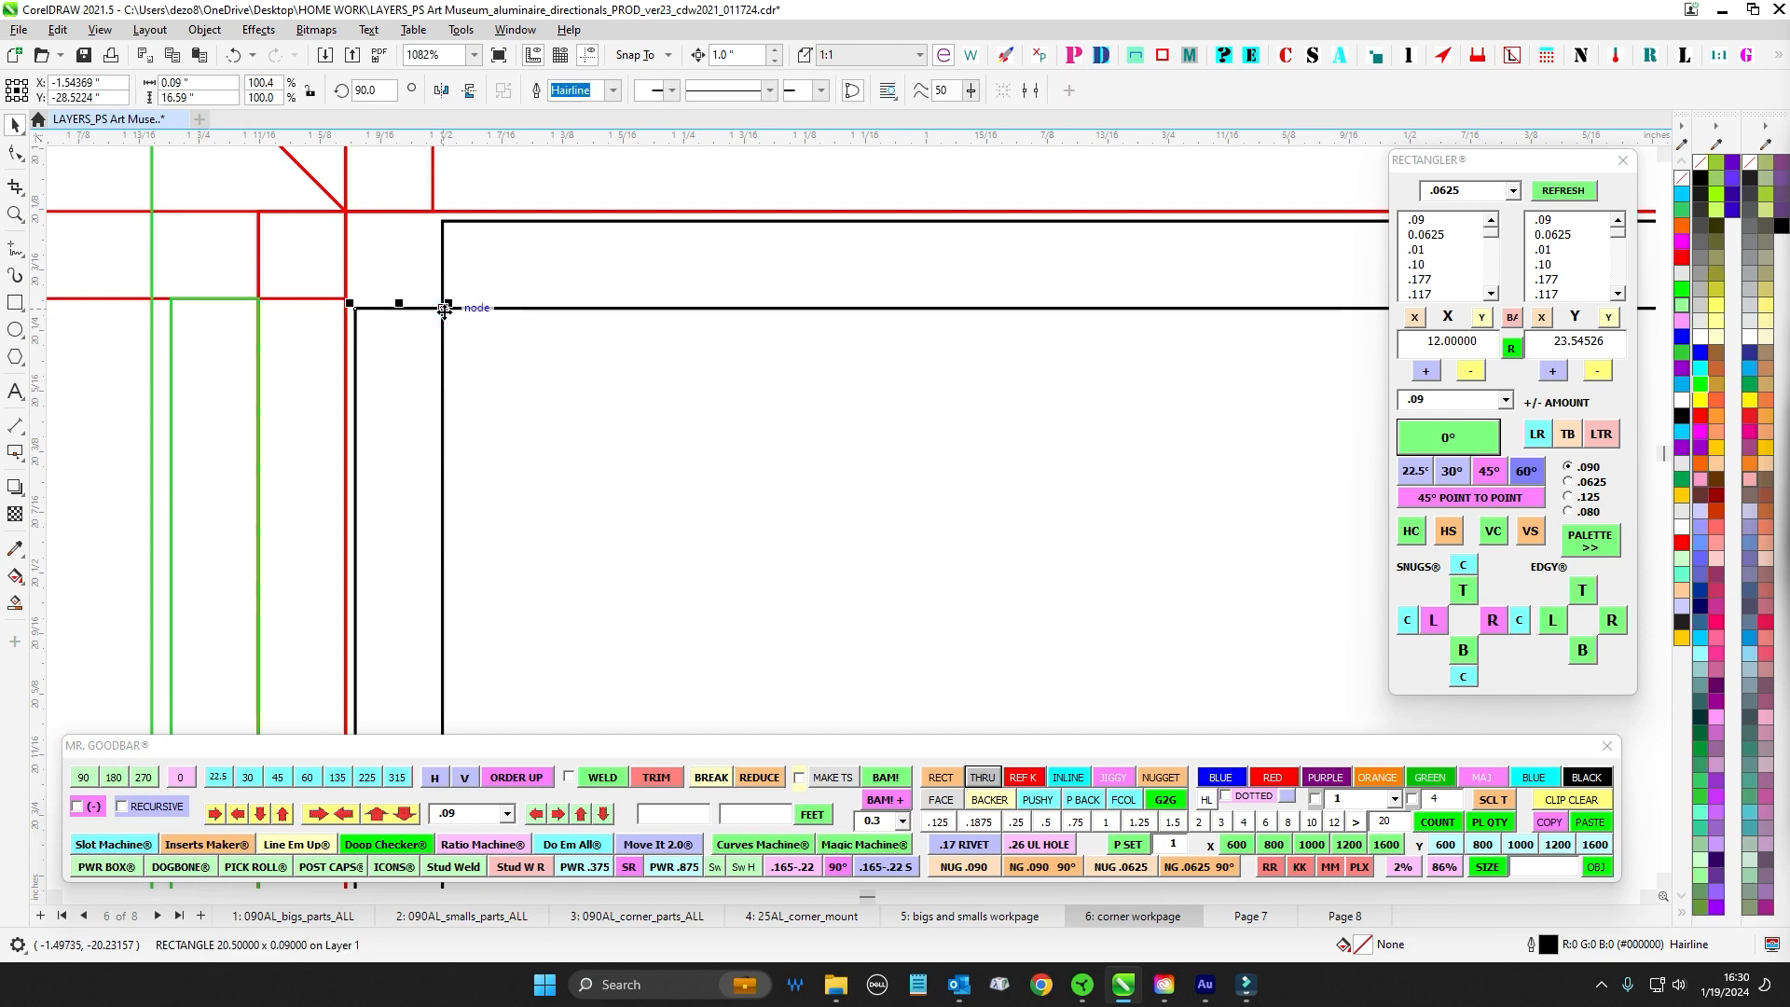
left_click_drag(441, 311, 442, 221)
scroll(584, 363, "down", 1)
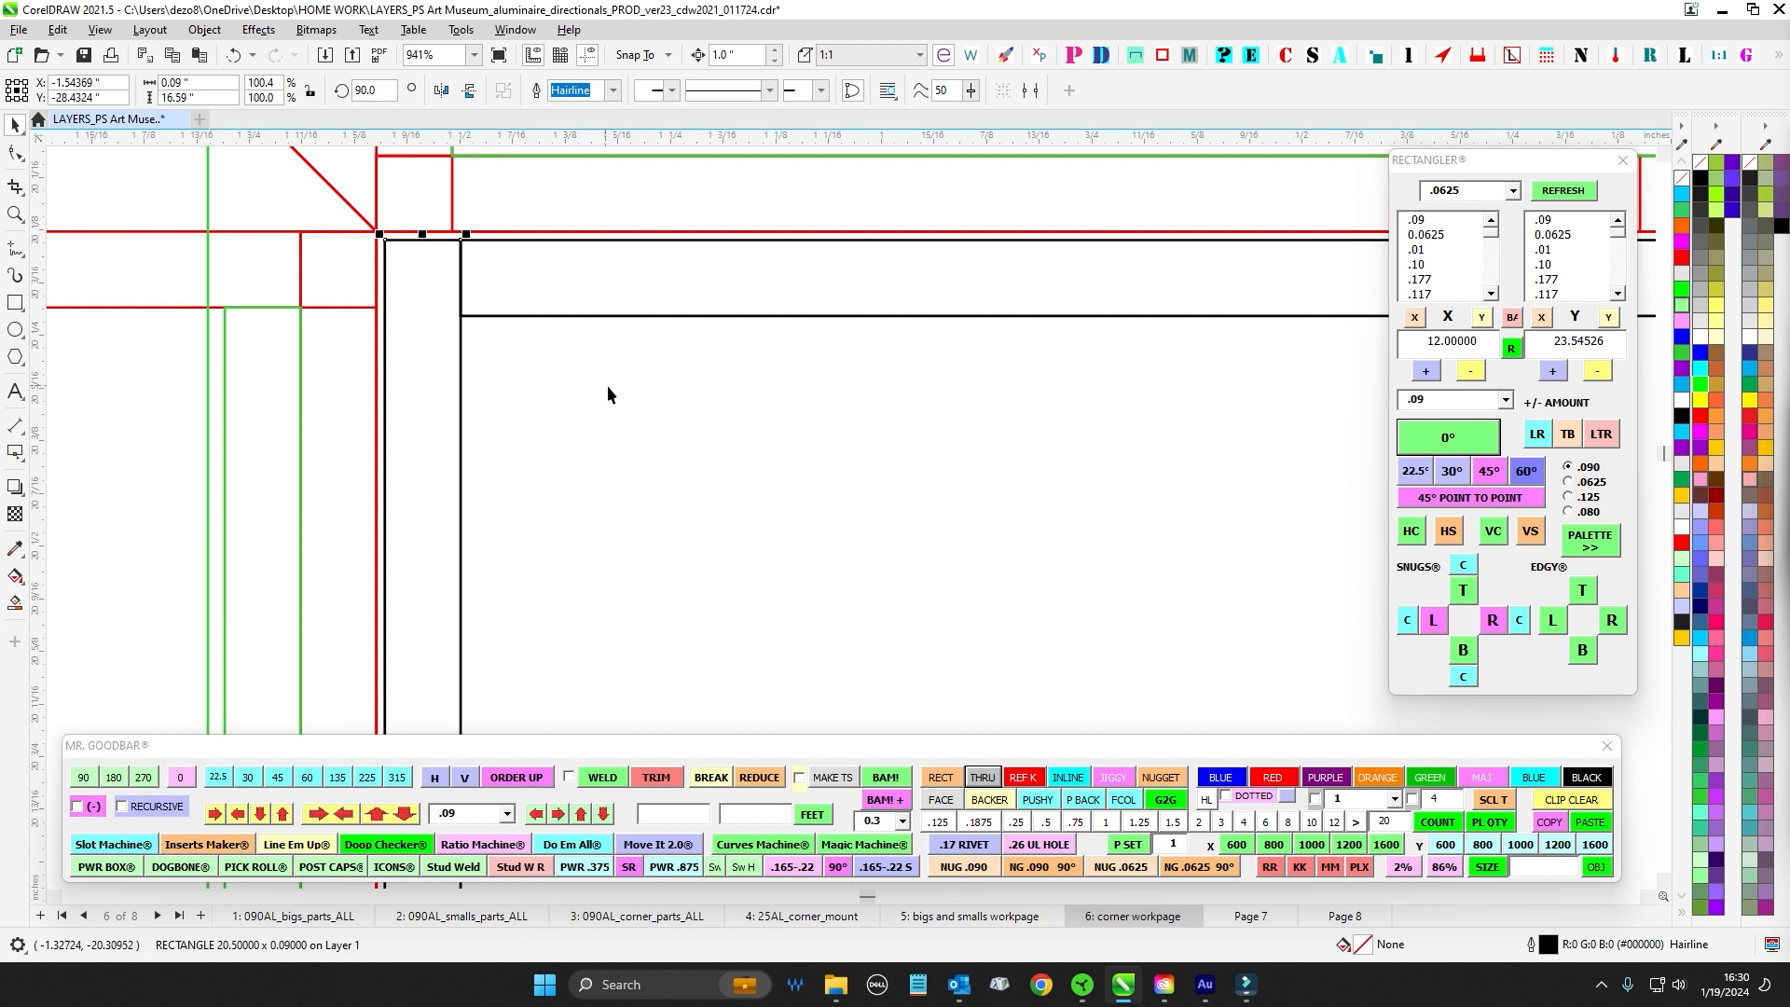
left_click(606, 384)
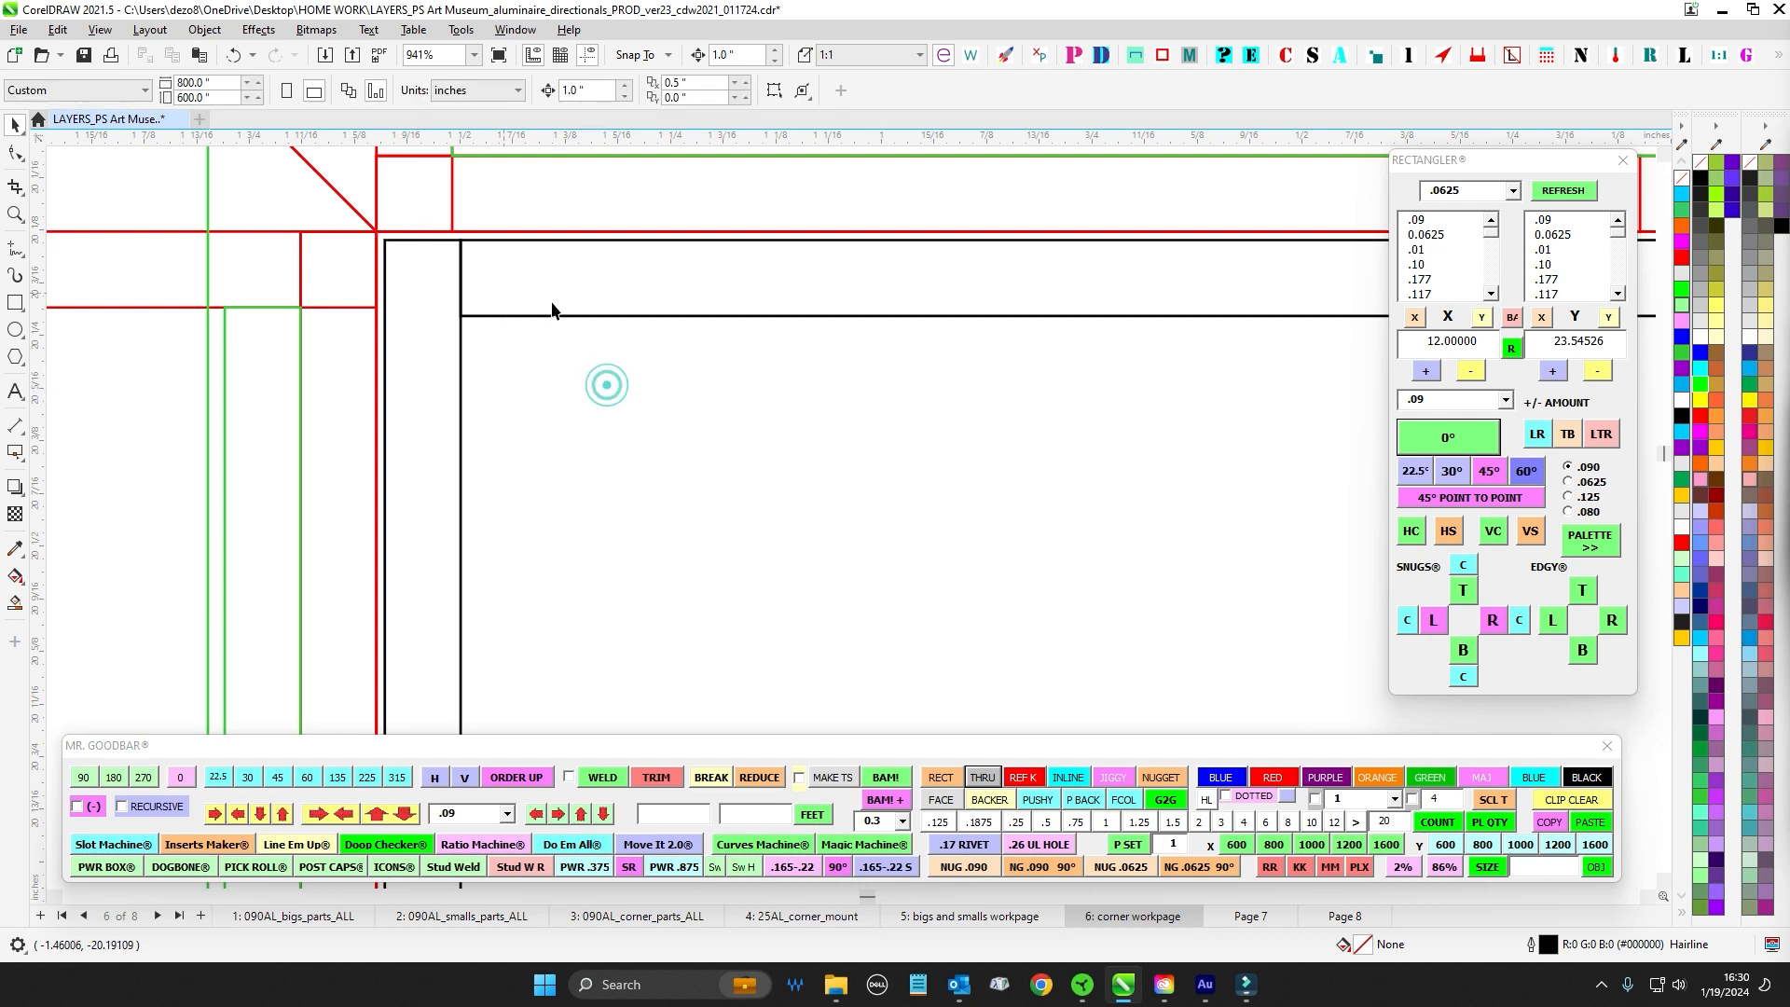
- Compare the butt joint at the inside corner by selecting the horizontal and vertical back-skin strips in turn
left_click(499, 322)
left_click(511, 420)
left_click(462, 343)
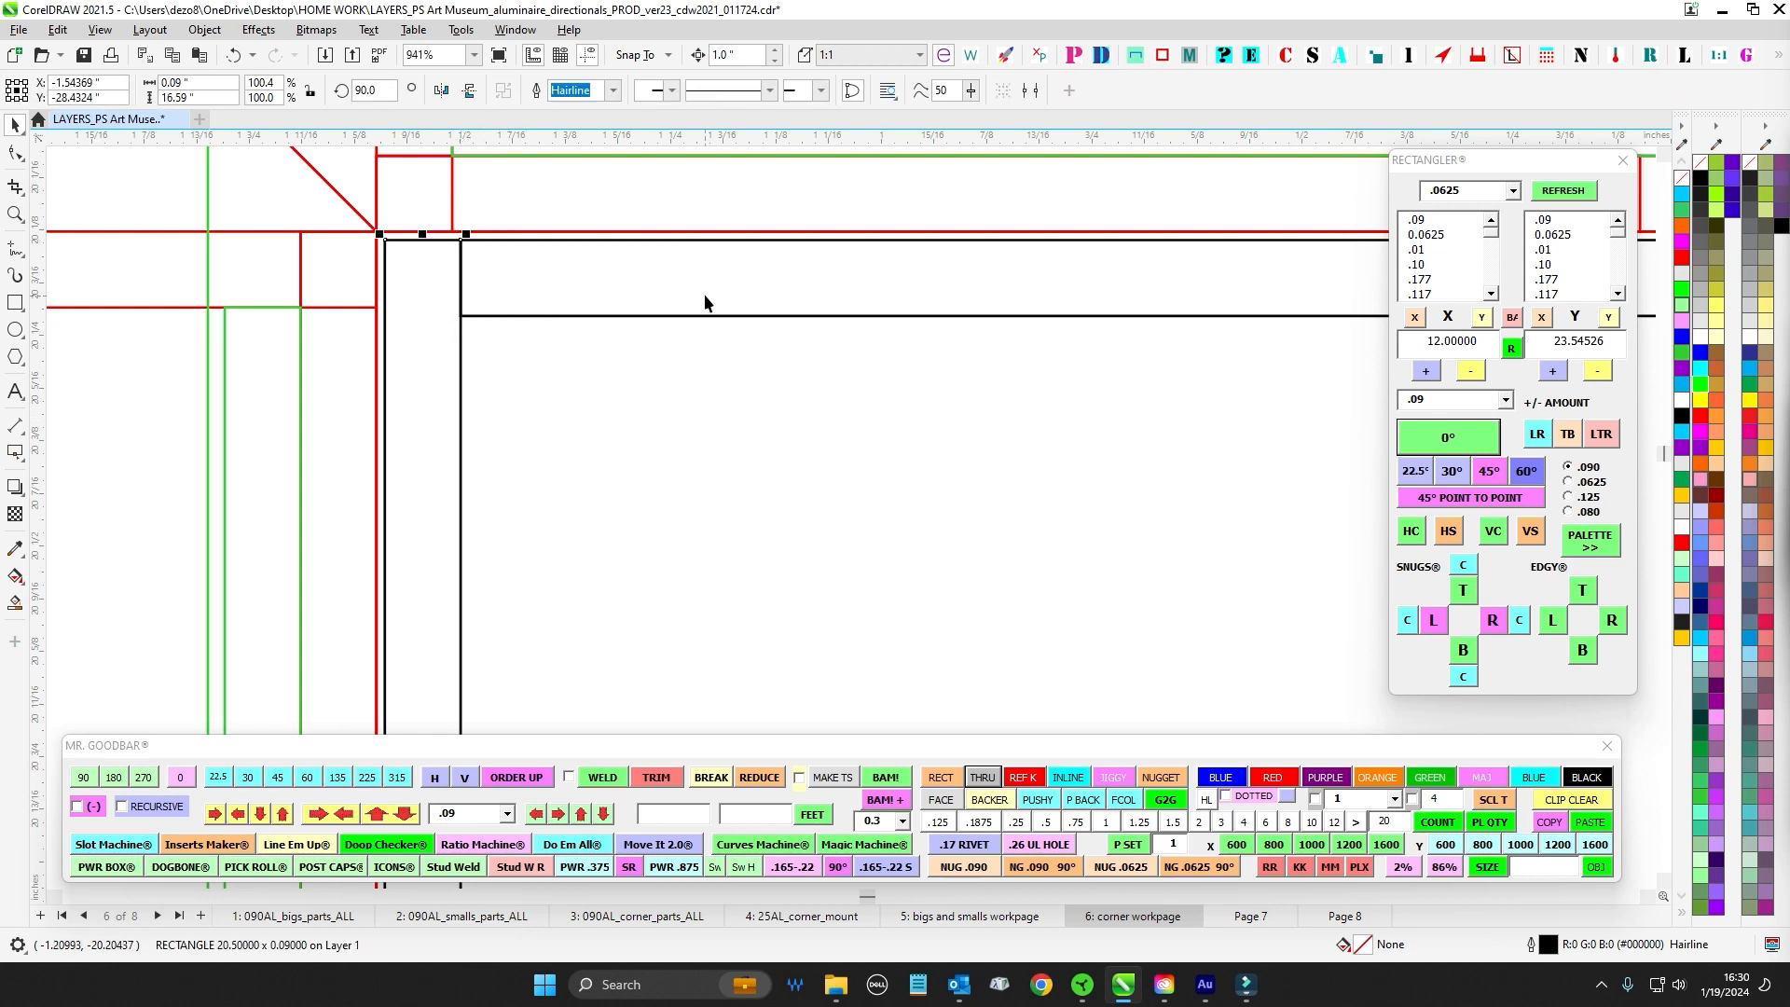
left_click(523, 362)
left_click(499, 315)
scroll(503, 322, "down", 1)
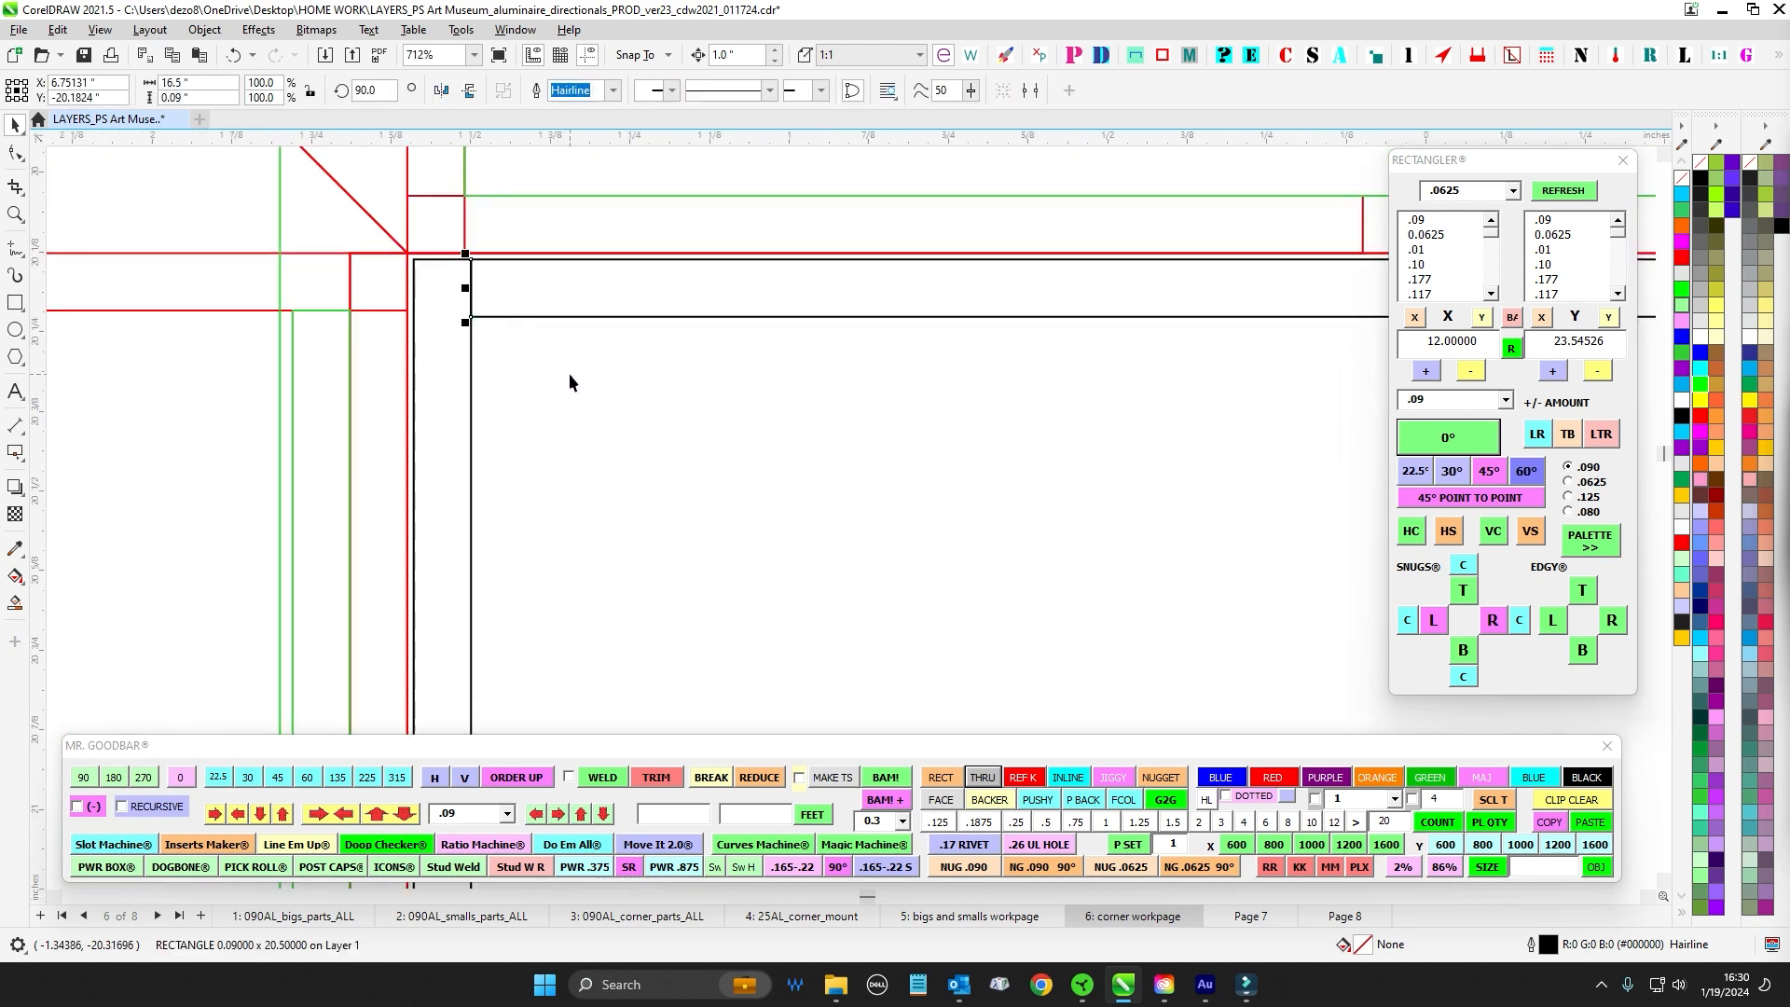
scroll(568, 372, "down", 1)
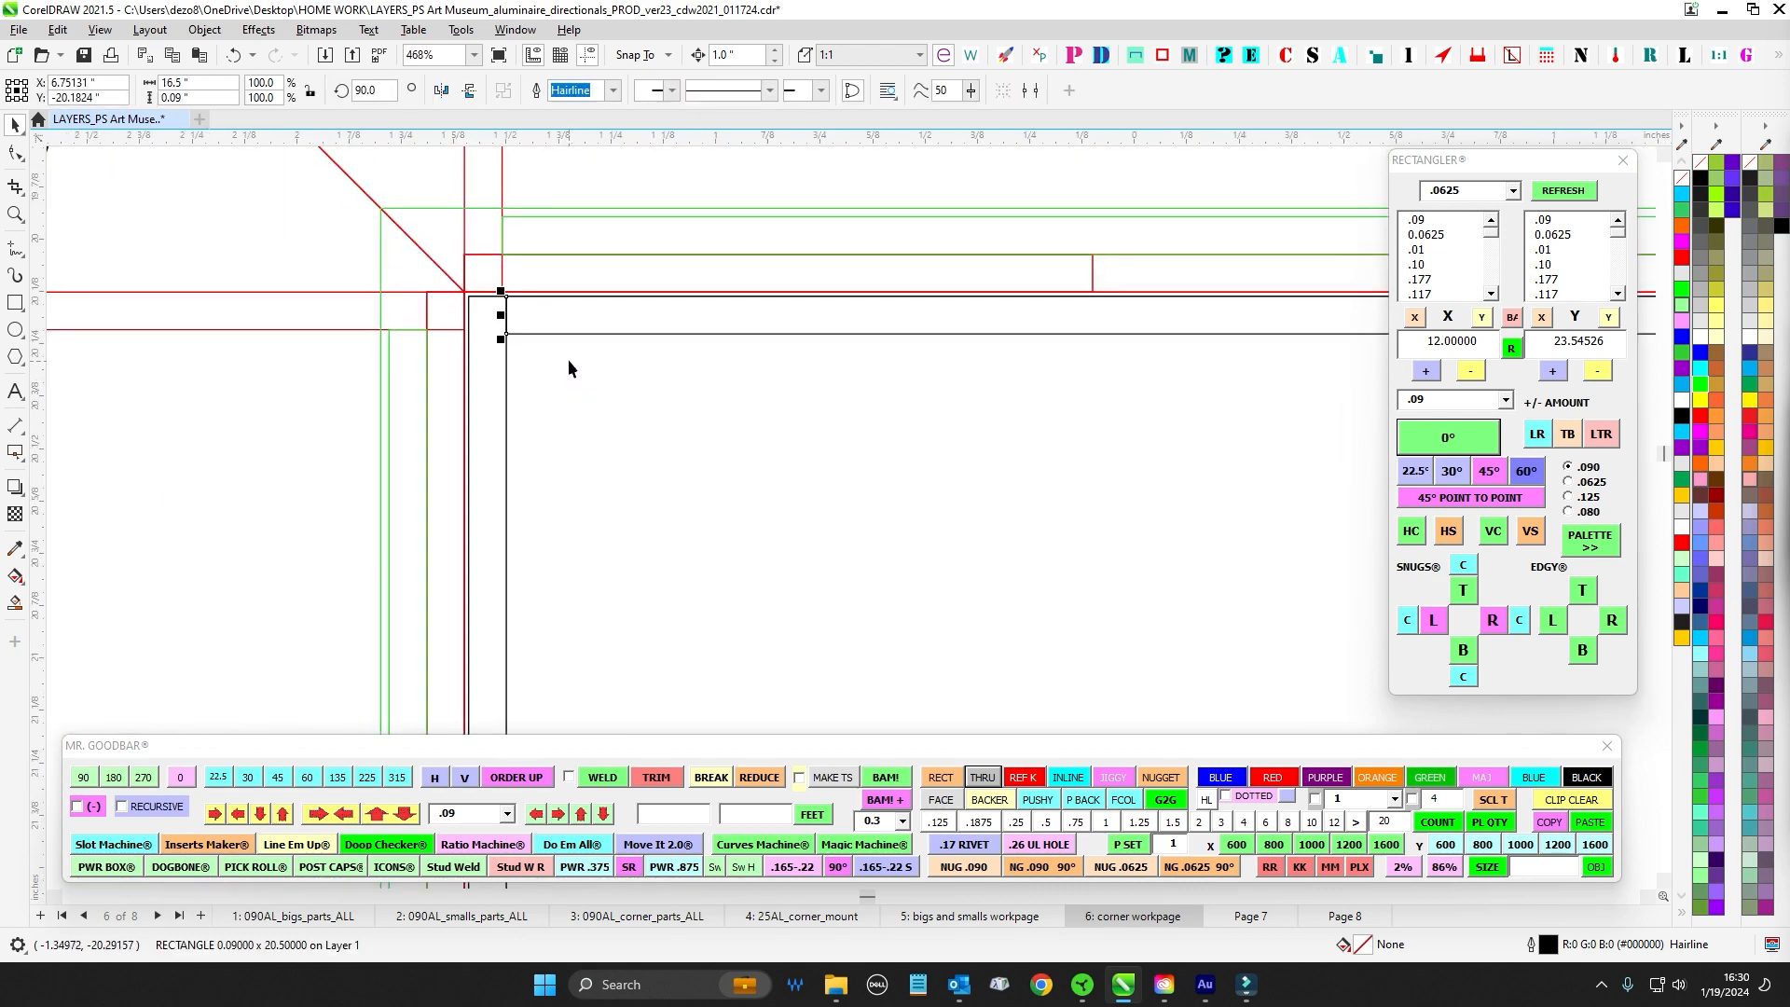
- Examine the upper sections of the LORD 1ST and LORD 2ND back skins
scroll(568, 366, "down", 10)
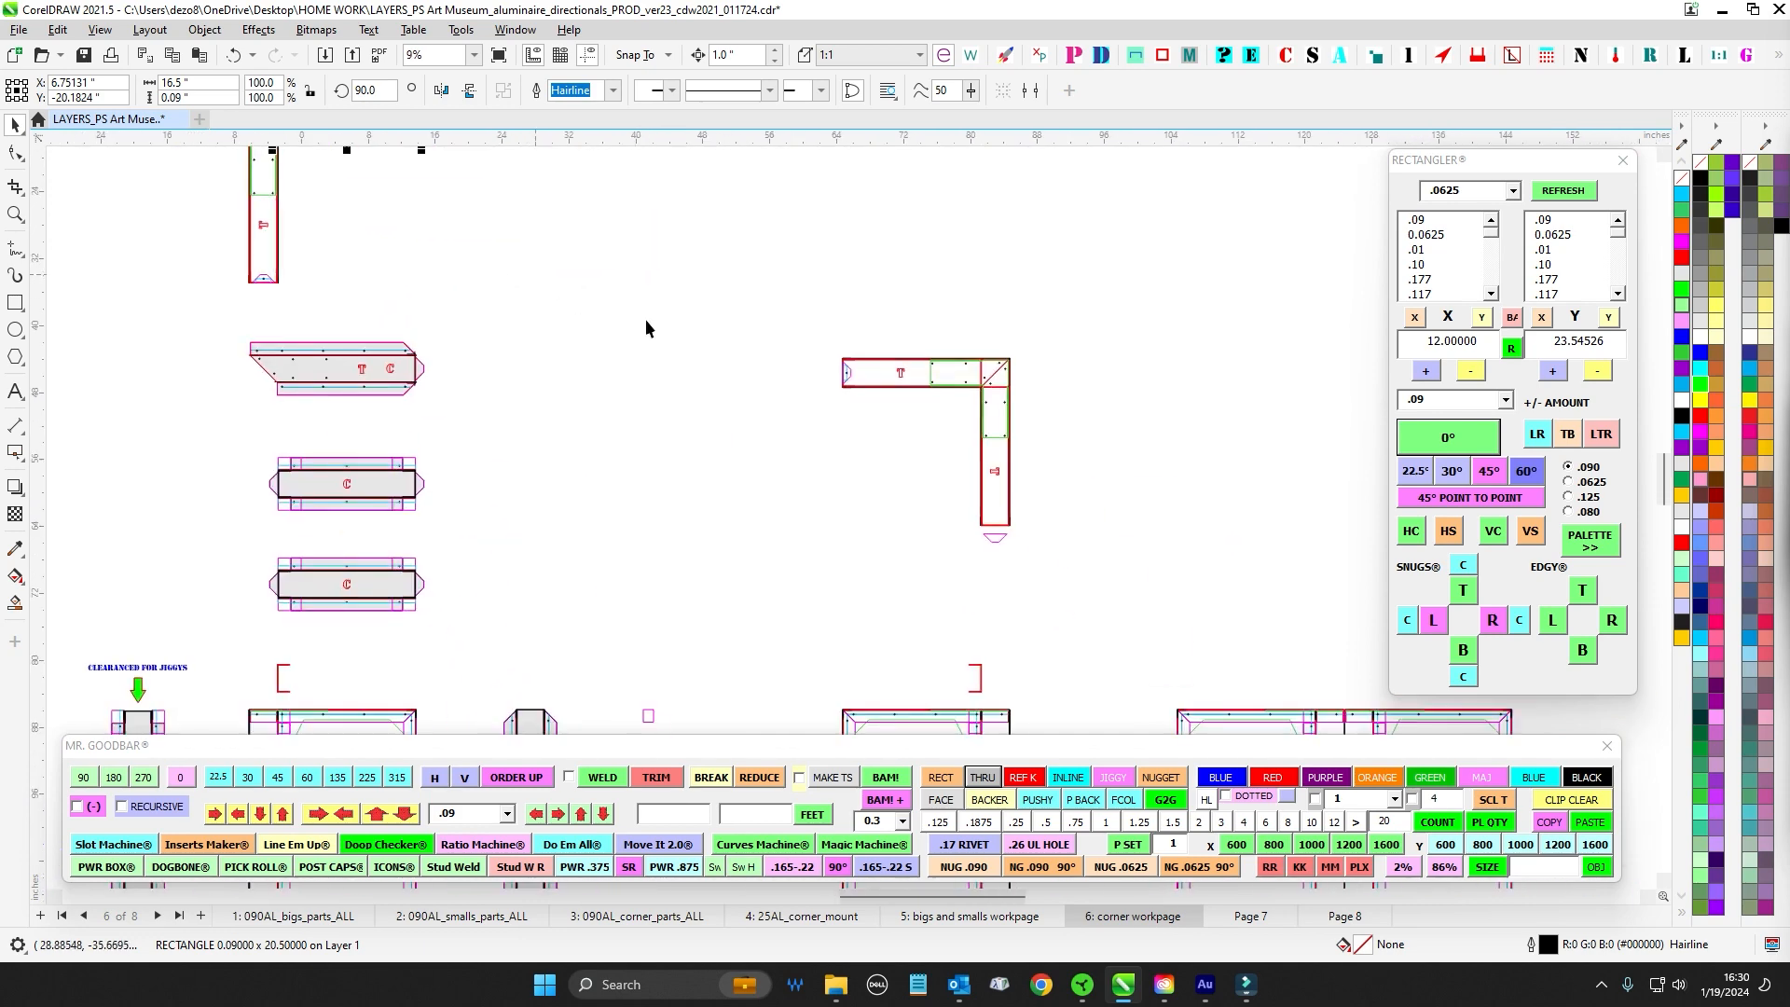
left_click_drag(1171, 435, 456, 216)
scroll(455, 215, "down", 4)
left_click_drag(883, 355, 392, 324)
scroll(695, 415, "up", 7)
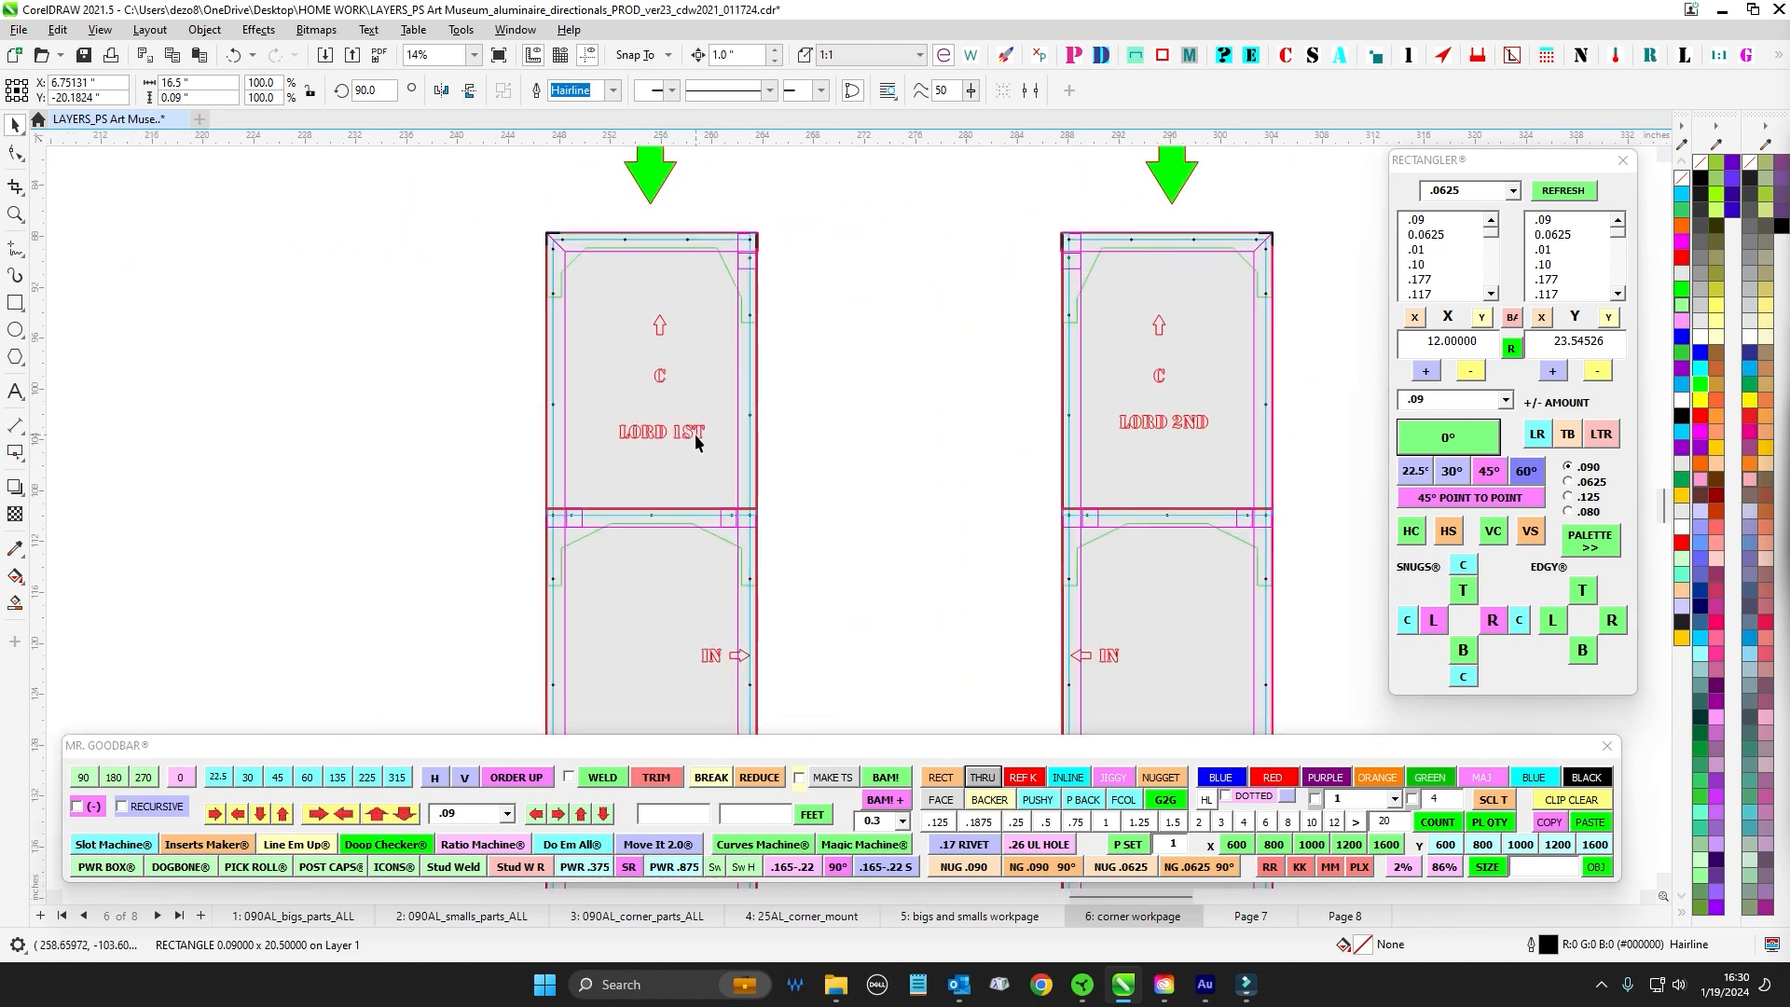
- Inspect the upper outer corner of the LORD 1ST back skin and compare it with LORD 2ND
scroll(756, 241, "up", 3)
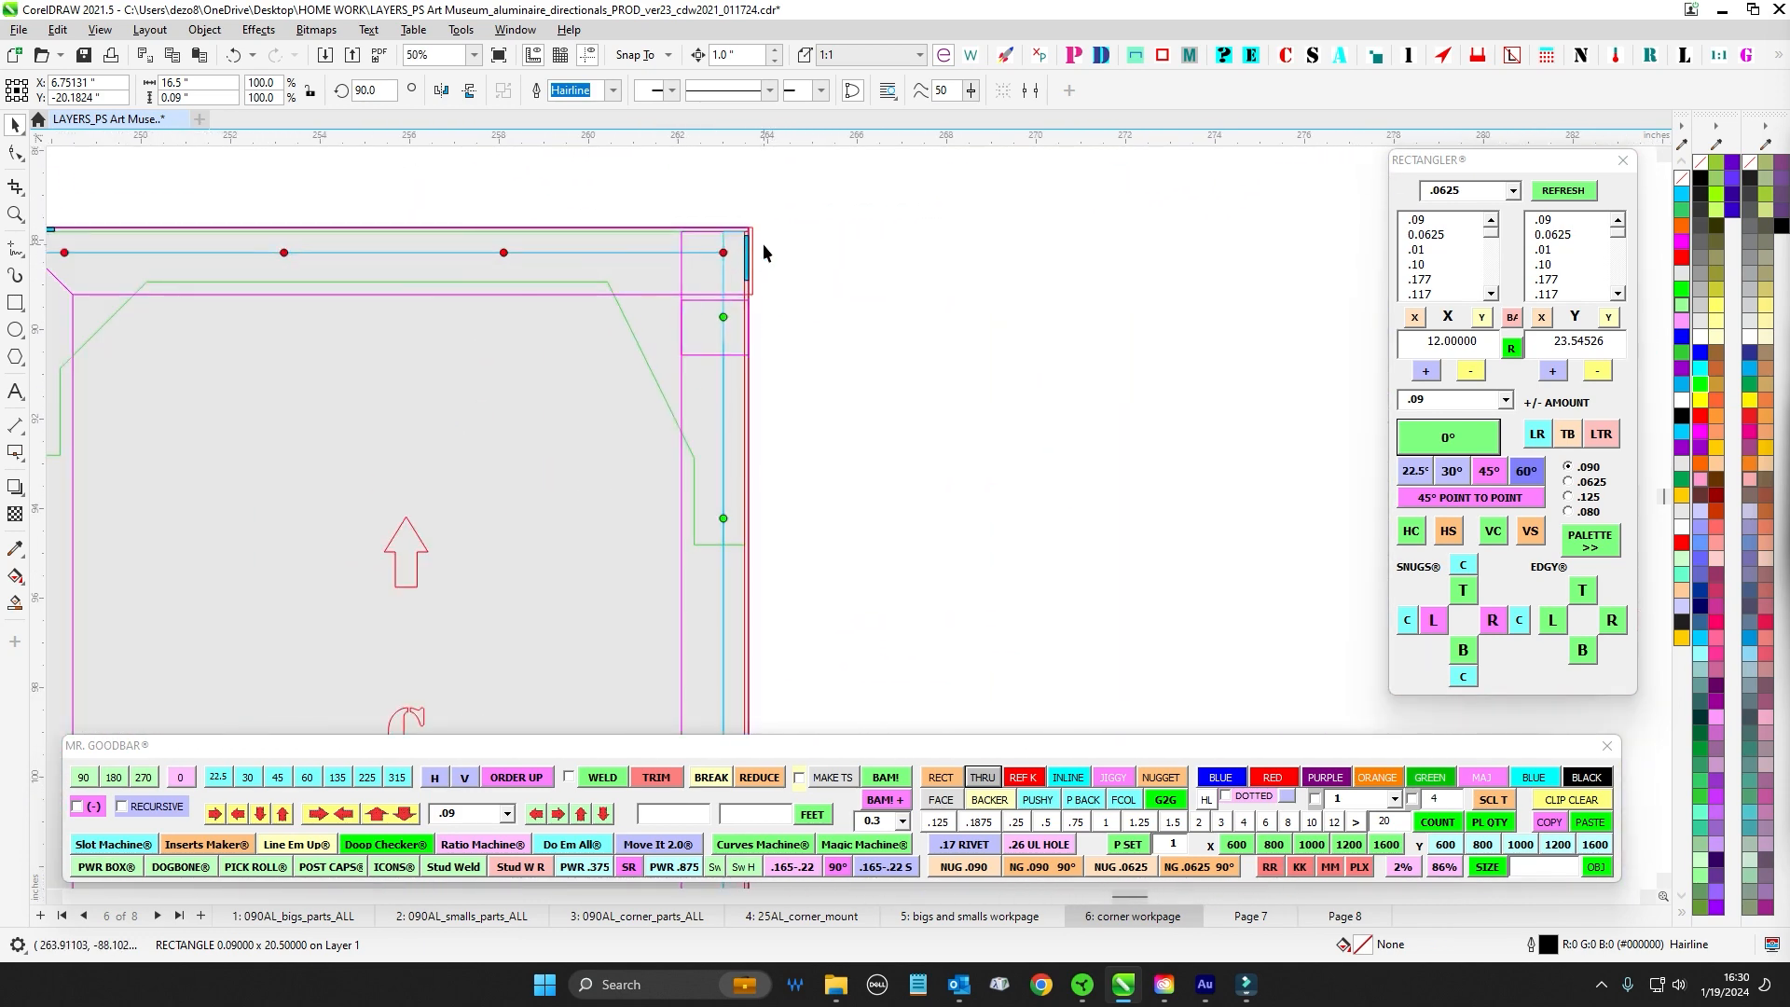
scroll(762, 244, "down", 2)
left_click_drag(1023, 307, 407, 311)
scroll(748, 324, "down", 2)
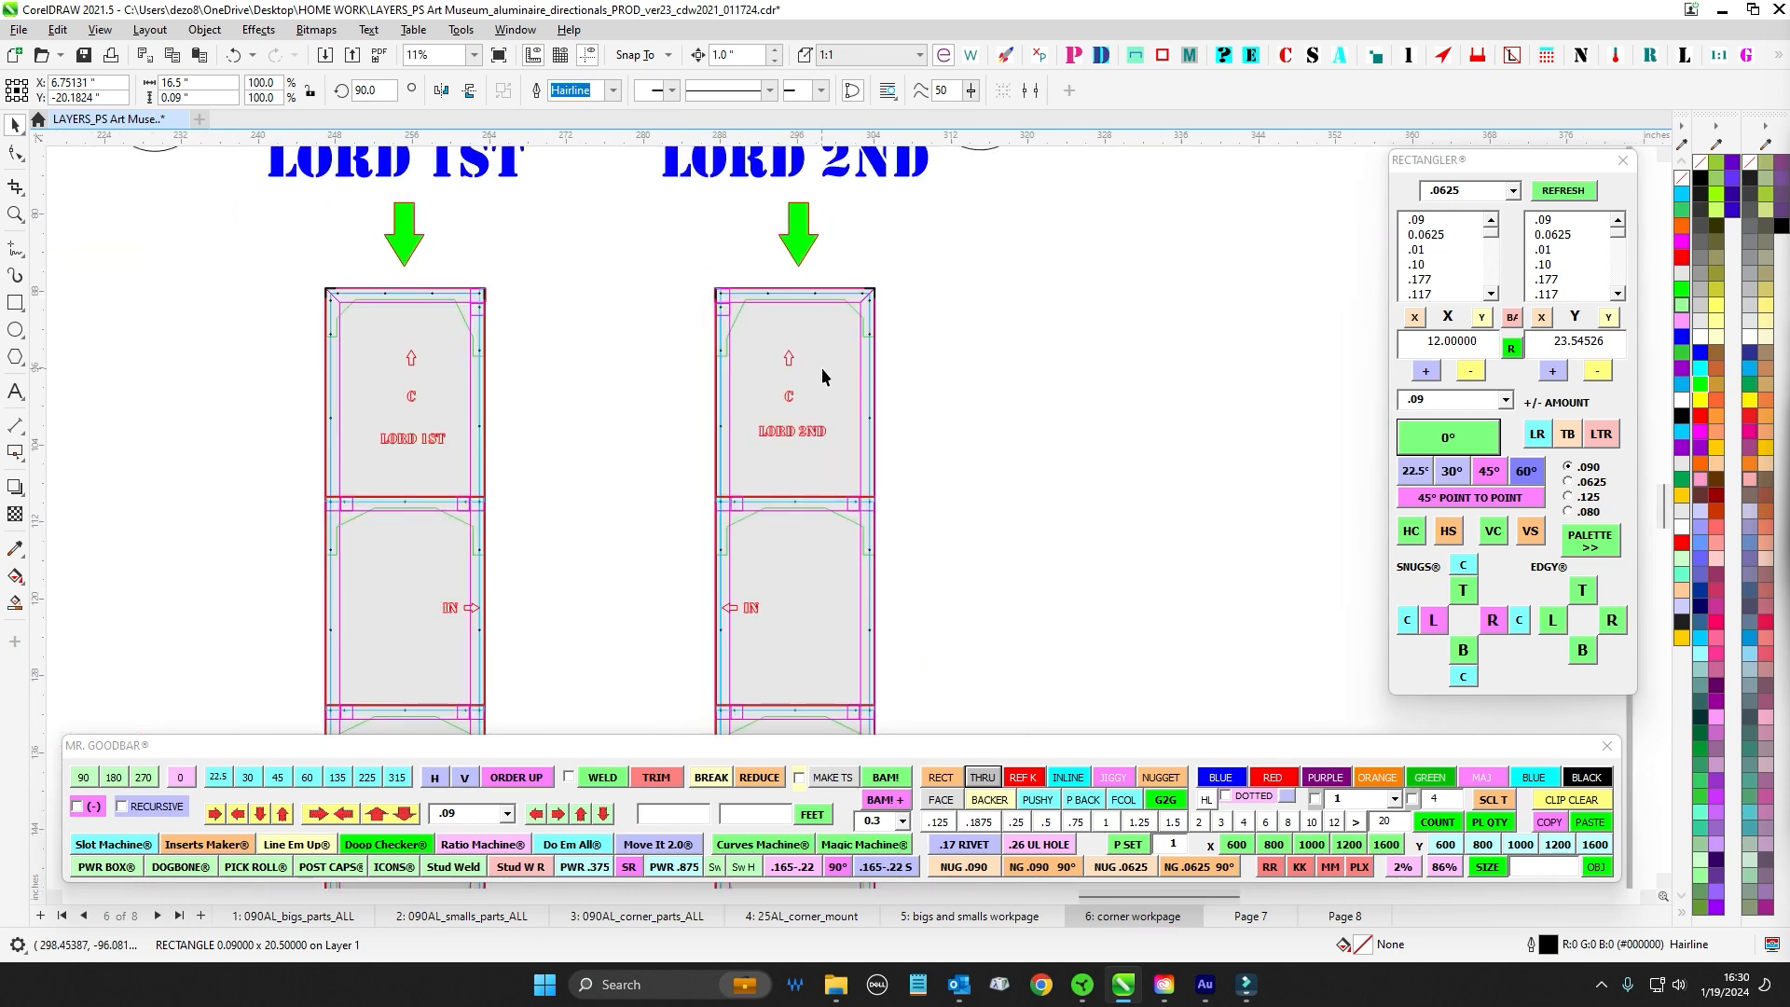
scroll(751, 306, "up", 2)
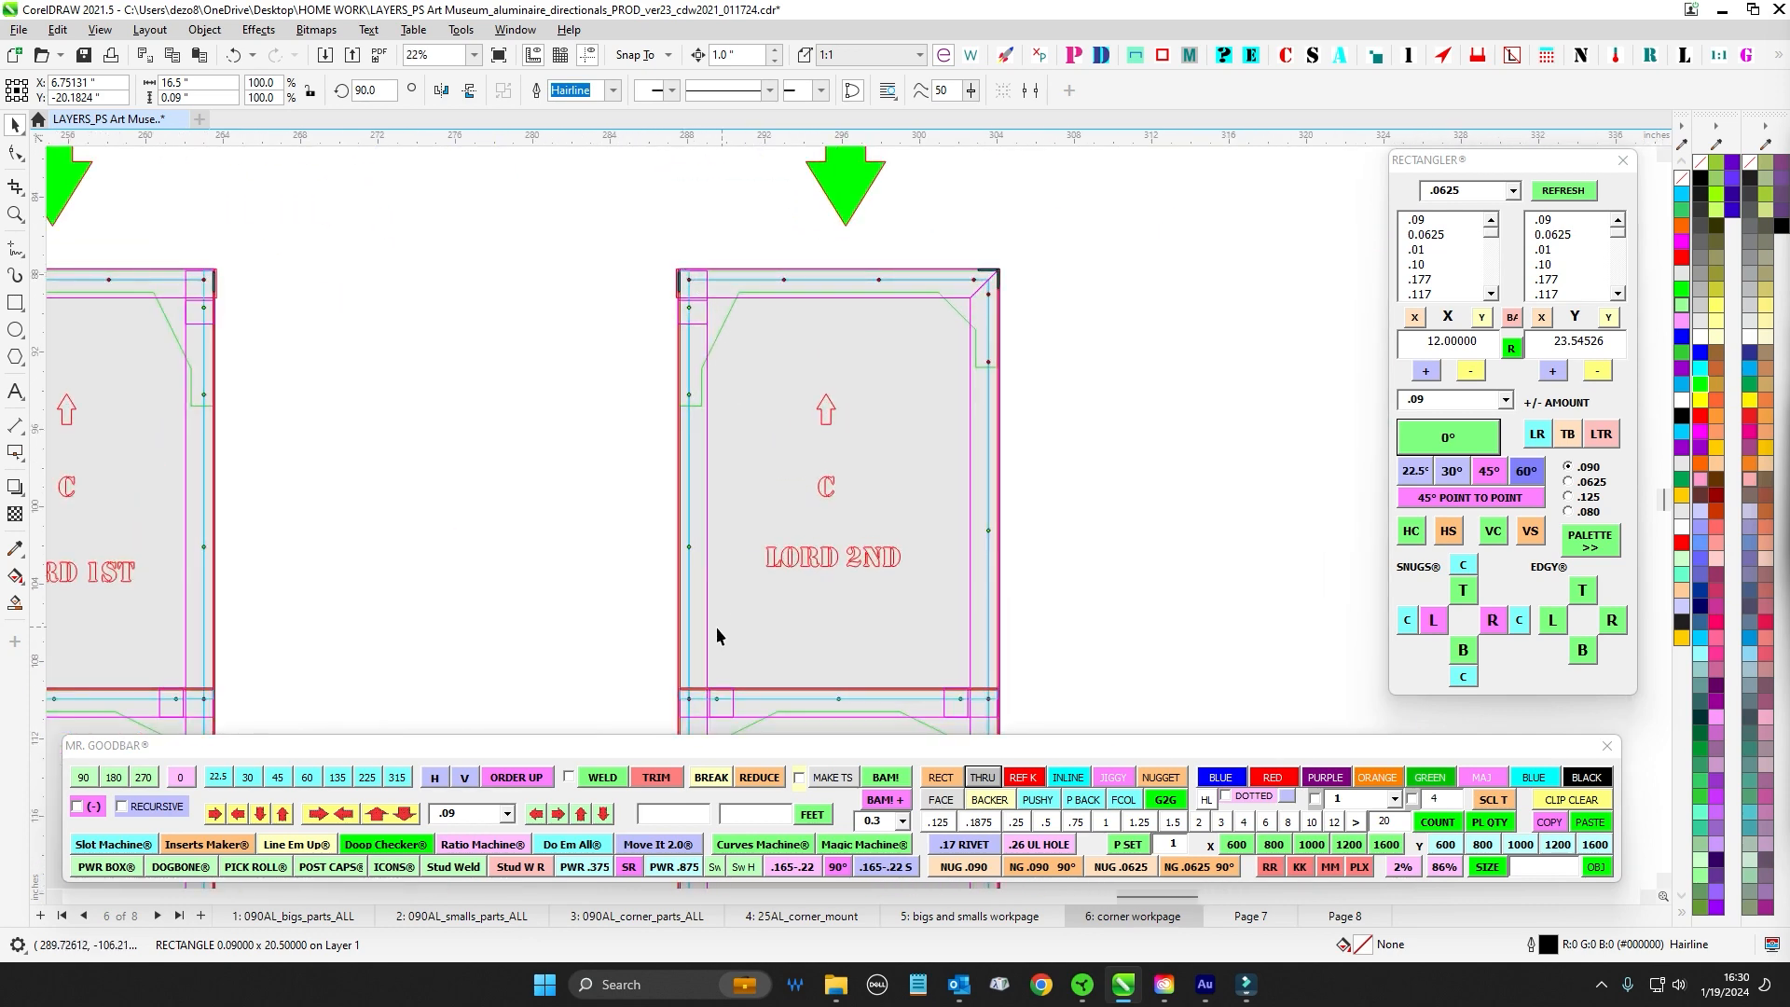
scroll(606, 499, "down", 2)
scroll(519, 397, "up", 1)
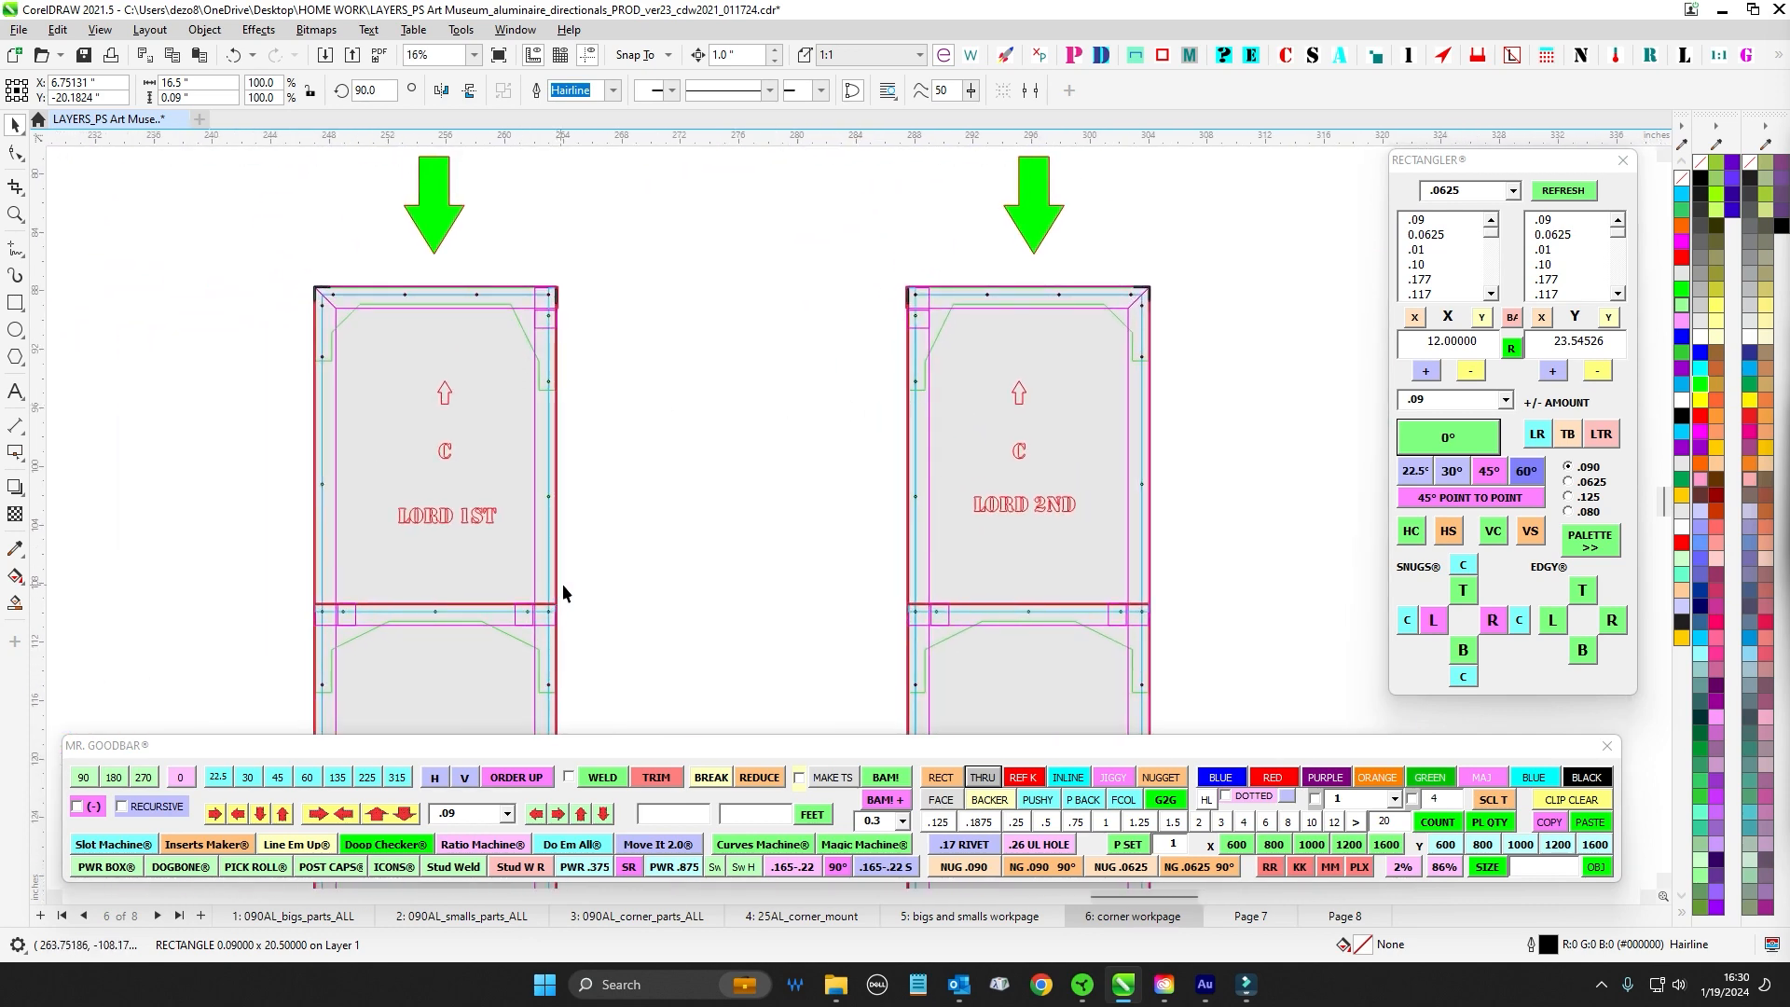
scroll(779, 321, "down", 2)
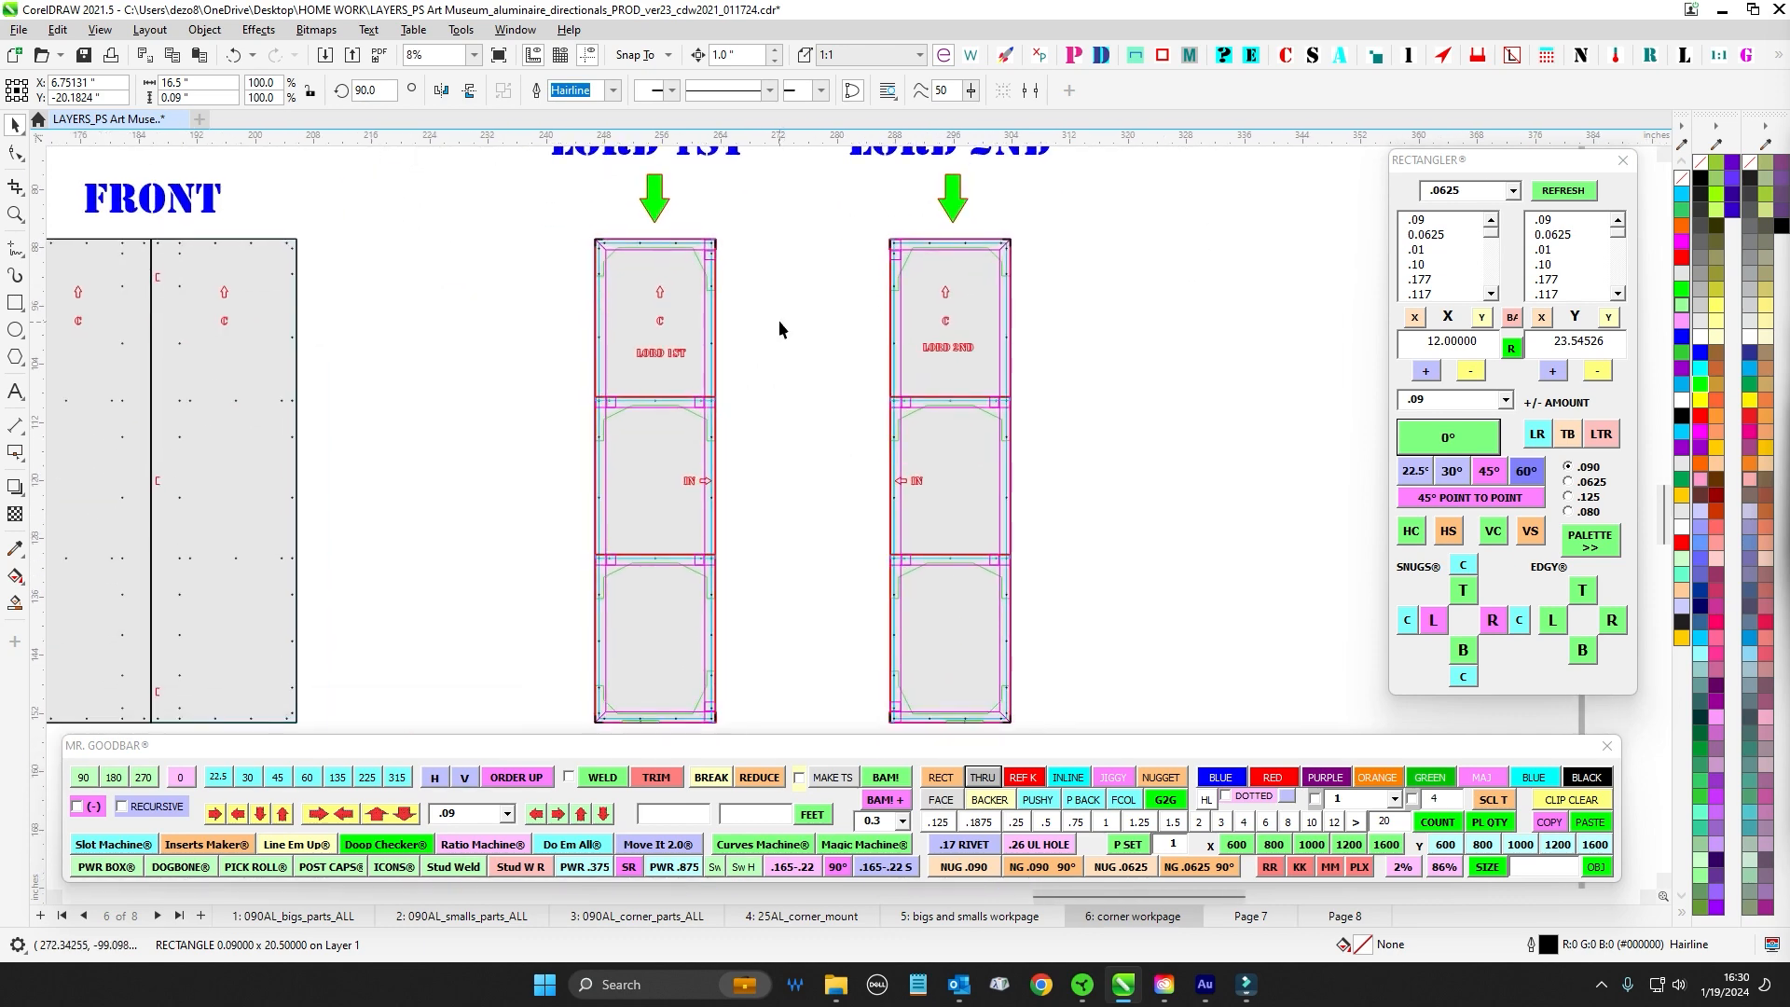
- Clear the strip selection and pick out the IN arrow labels on the LORD 1ST and LORD 2ND back skins in turn
left_click(790, 379)
scroll(791, 379, "up", 1)
left_click_drag(569, 510, 505, 529)
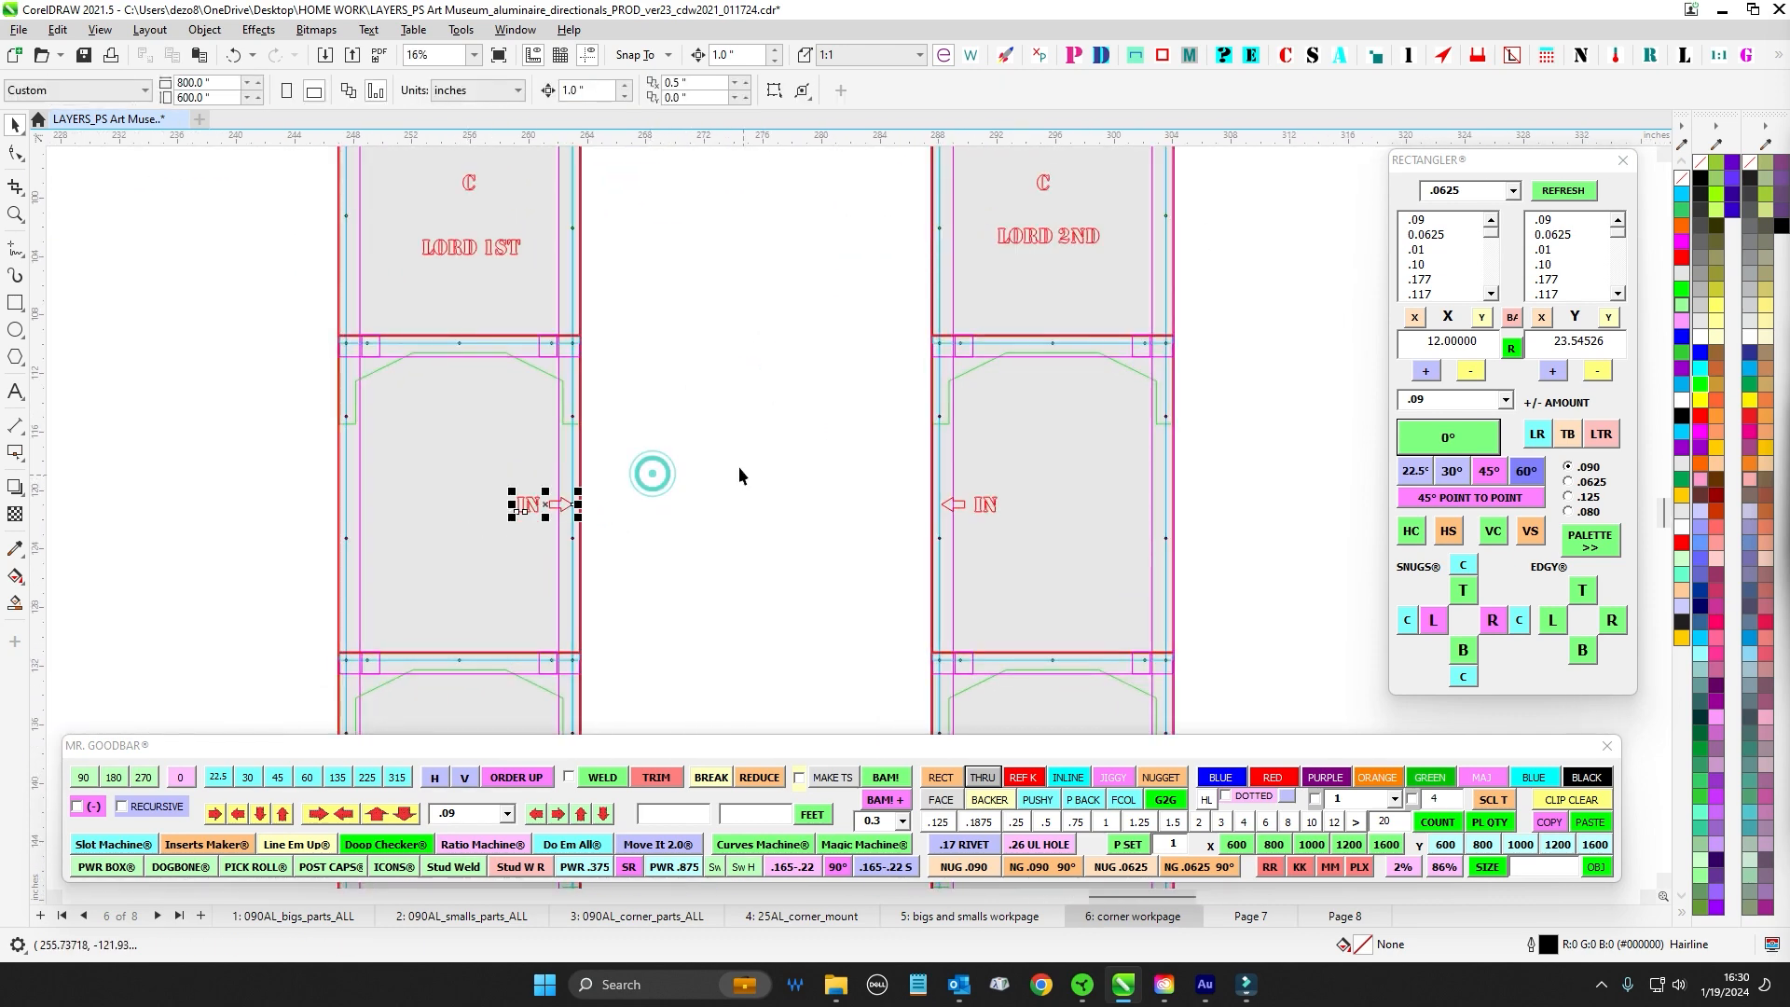
left_click_drag(742, 461, 1010, 522)
scroll(641, 483, "down", 3)
left_click_drag(909, 500, 1025, 450)
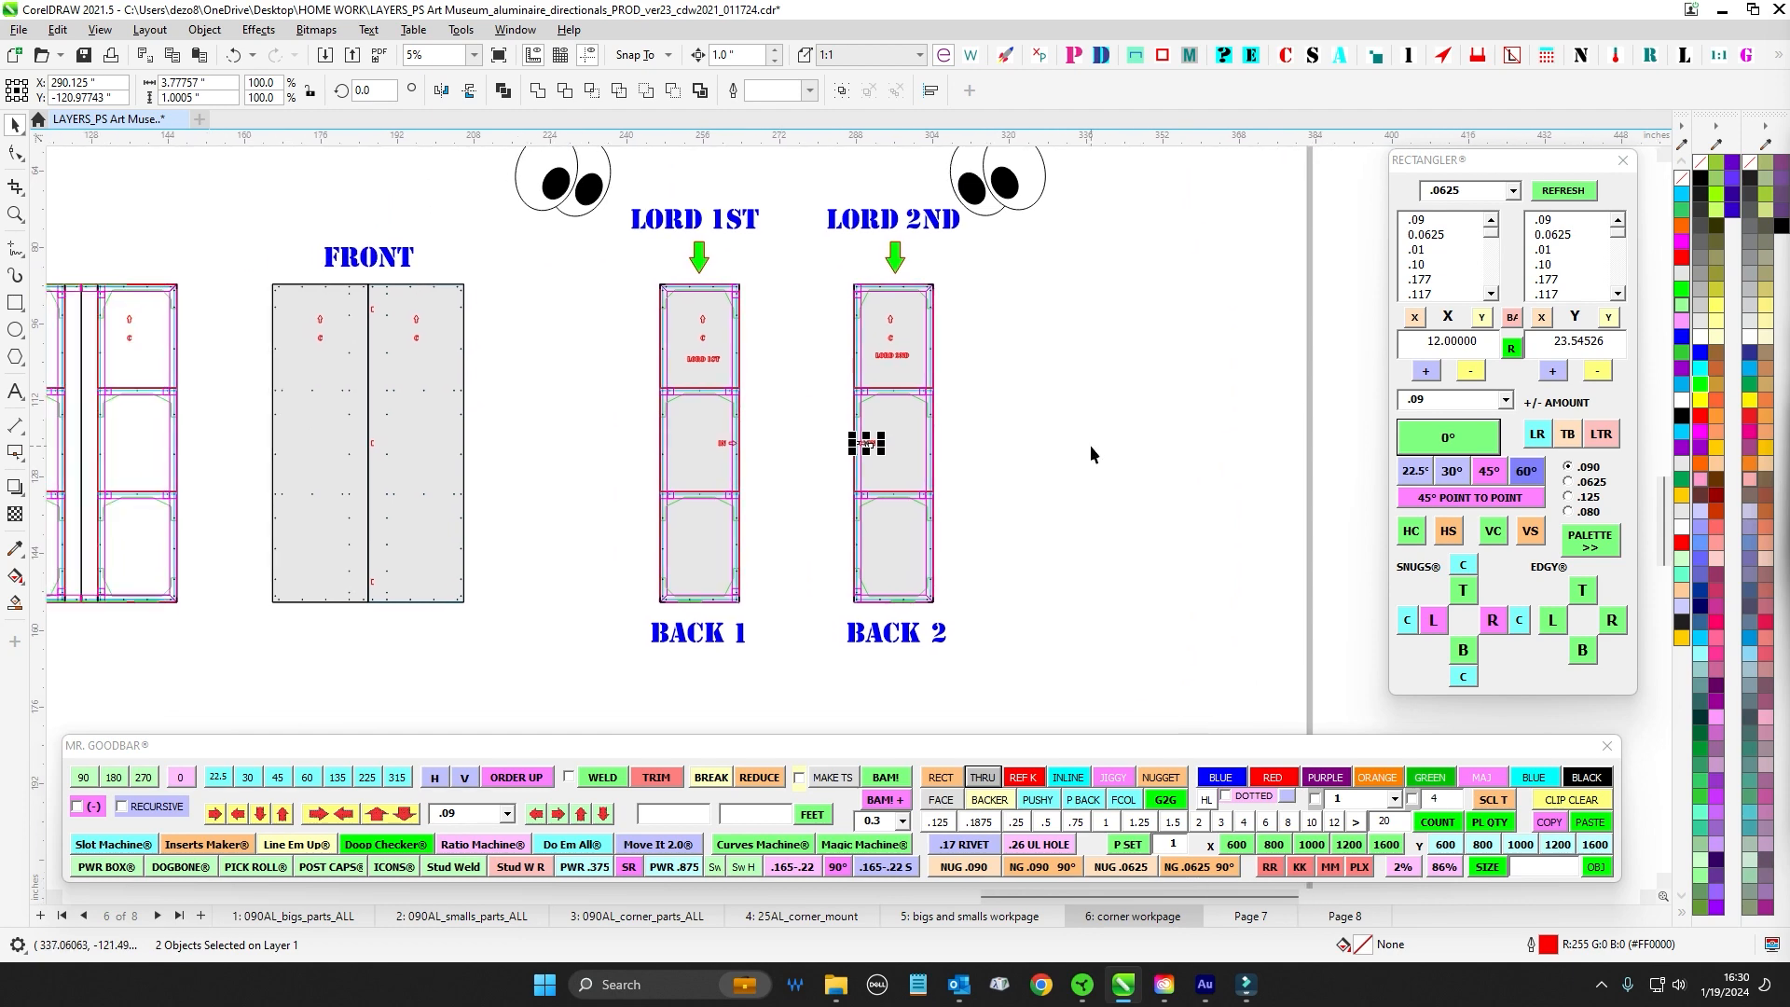
- Inspect the bolted connection between the corner sign's underside and its post mount
scroll(1089, 446, "down", 1)
left_click_drag(641, 420, 989, 416)
left_click_drag(972, 593, 1188, 507)
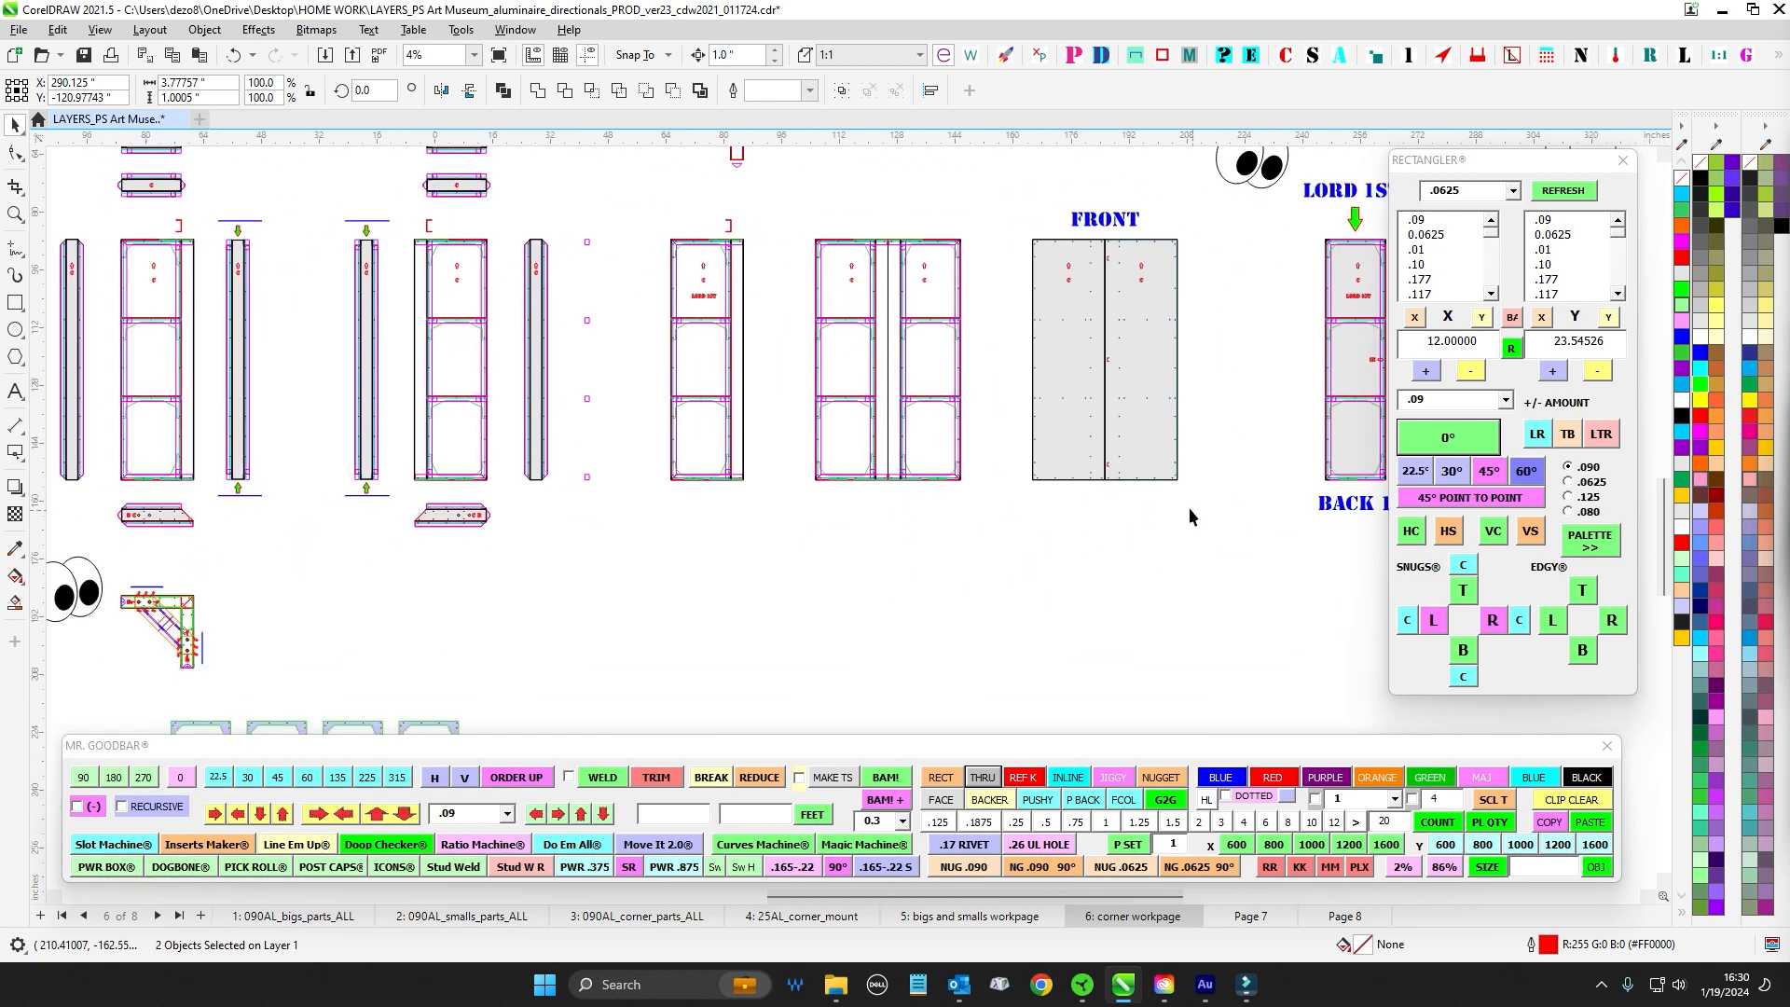
left_click_drag(1054, 611, 1219, 576)
left_click_drag(670, 616, 1211, 547)
scroll(446, 418, "up", 7)
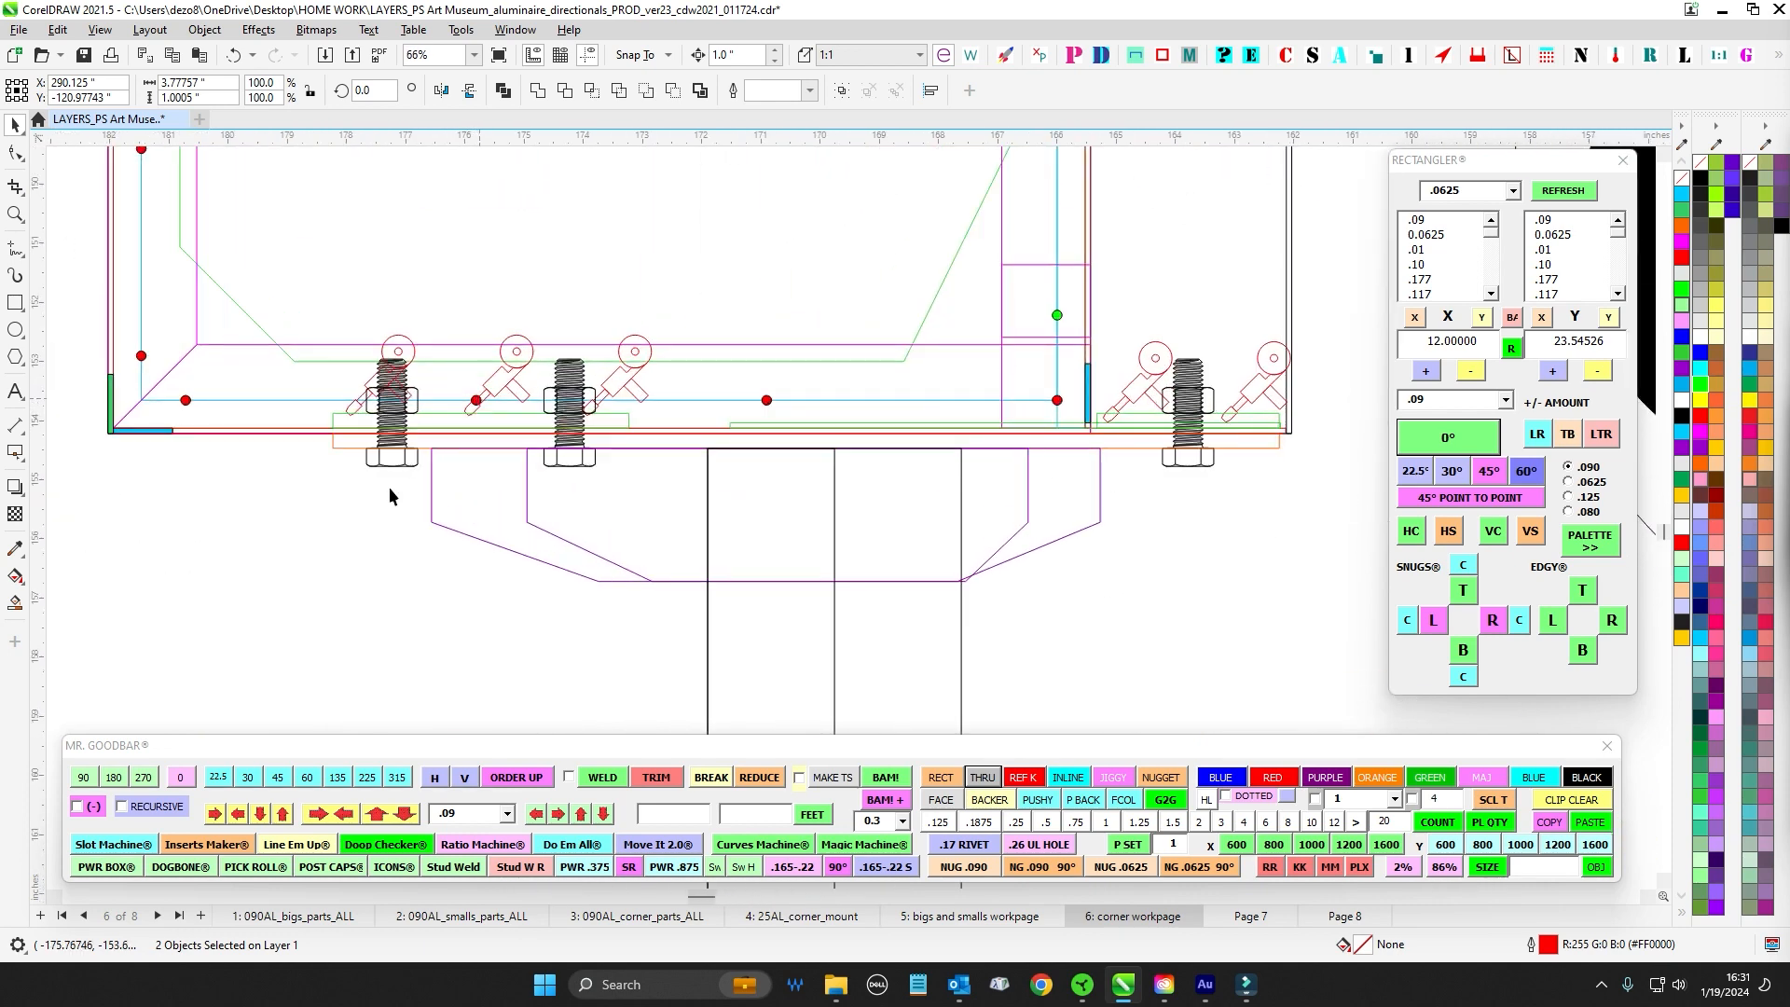
- Review the separate post mount parts and select the upper 1/2-13 ALUM NUTS plate to inspect it, then deselect it
scroll(740, 474, "down", 6)
left_click_drag(989, 605, 781, 306)
scroll(782, 309, "down", 1)
left_click_drag(810, 442, 835, 311)
left_click_drag(893, 426, 807, 295)
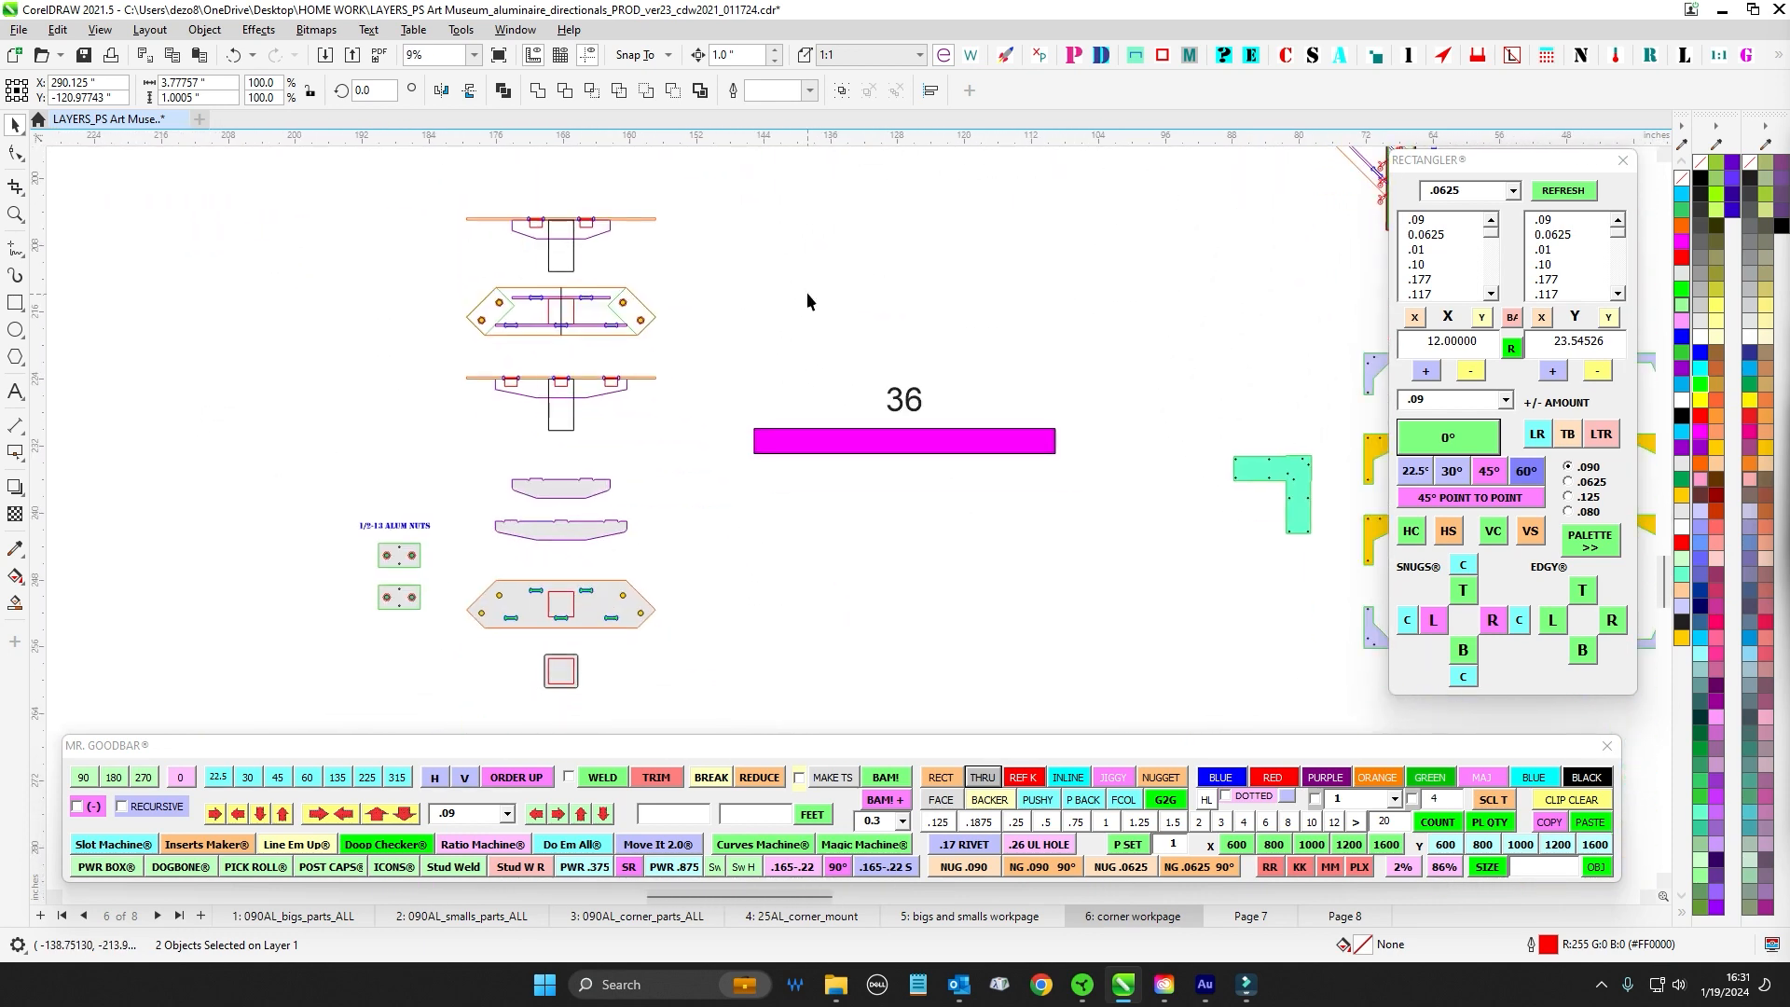
mouse_move(782, 450)
left_mouse_down()
mouse_move(814, 293)
mouse_move(812, 433)
left_mouse_up()
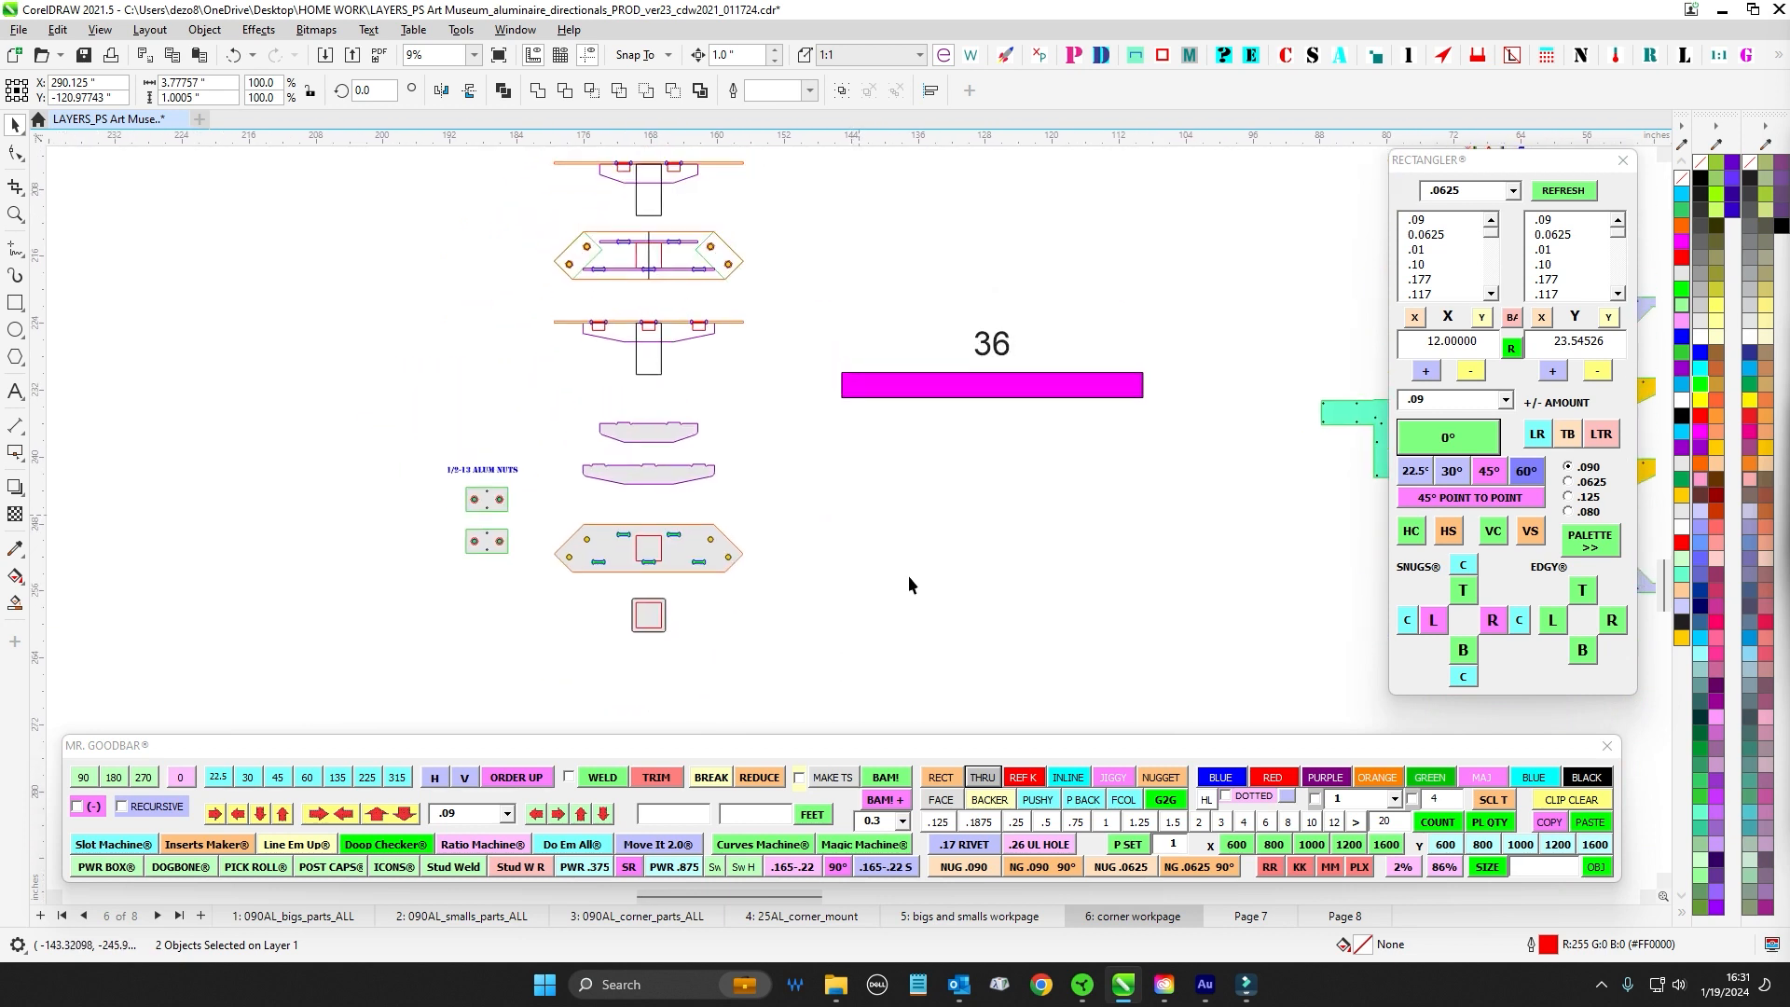
scroll(477, 490, "up", 2)
left_click_drag(415, 465, 579, 550)
scroll(571, 527, "up", 1)
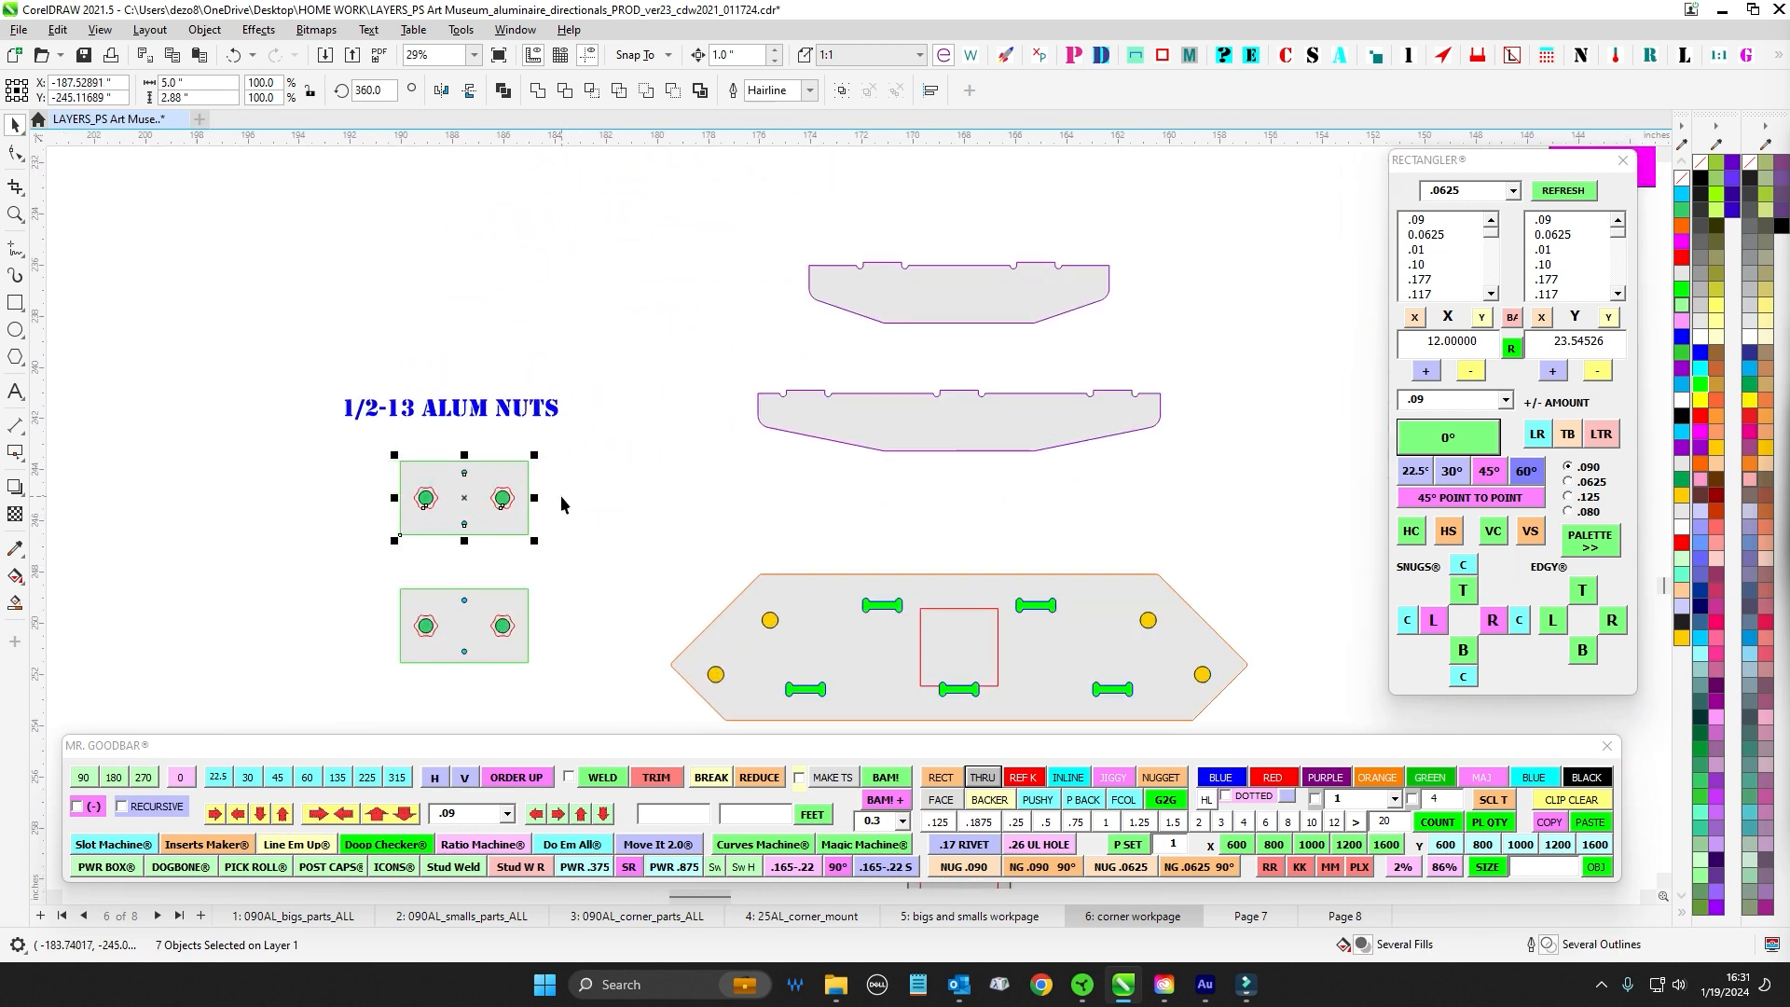
left_click(591, 519)
scroll(591, 519, "up", 1)
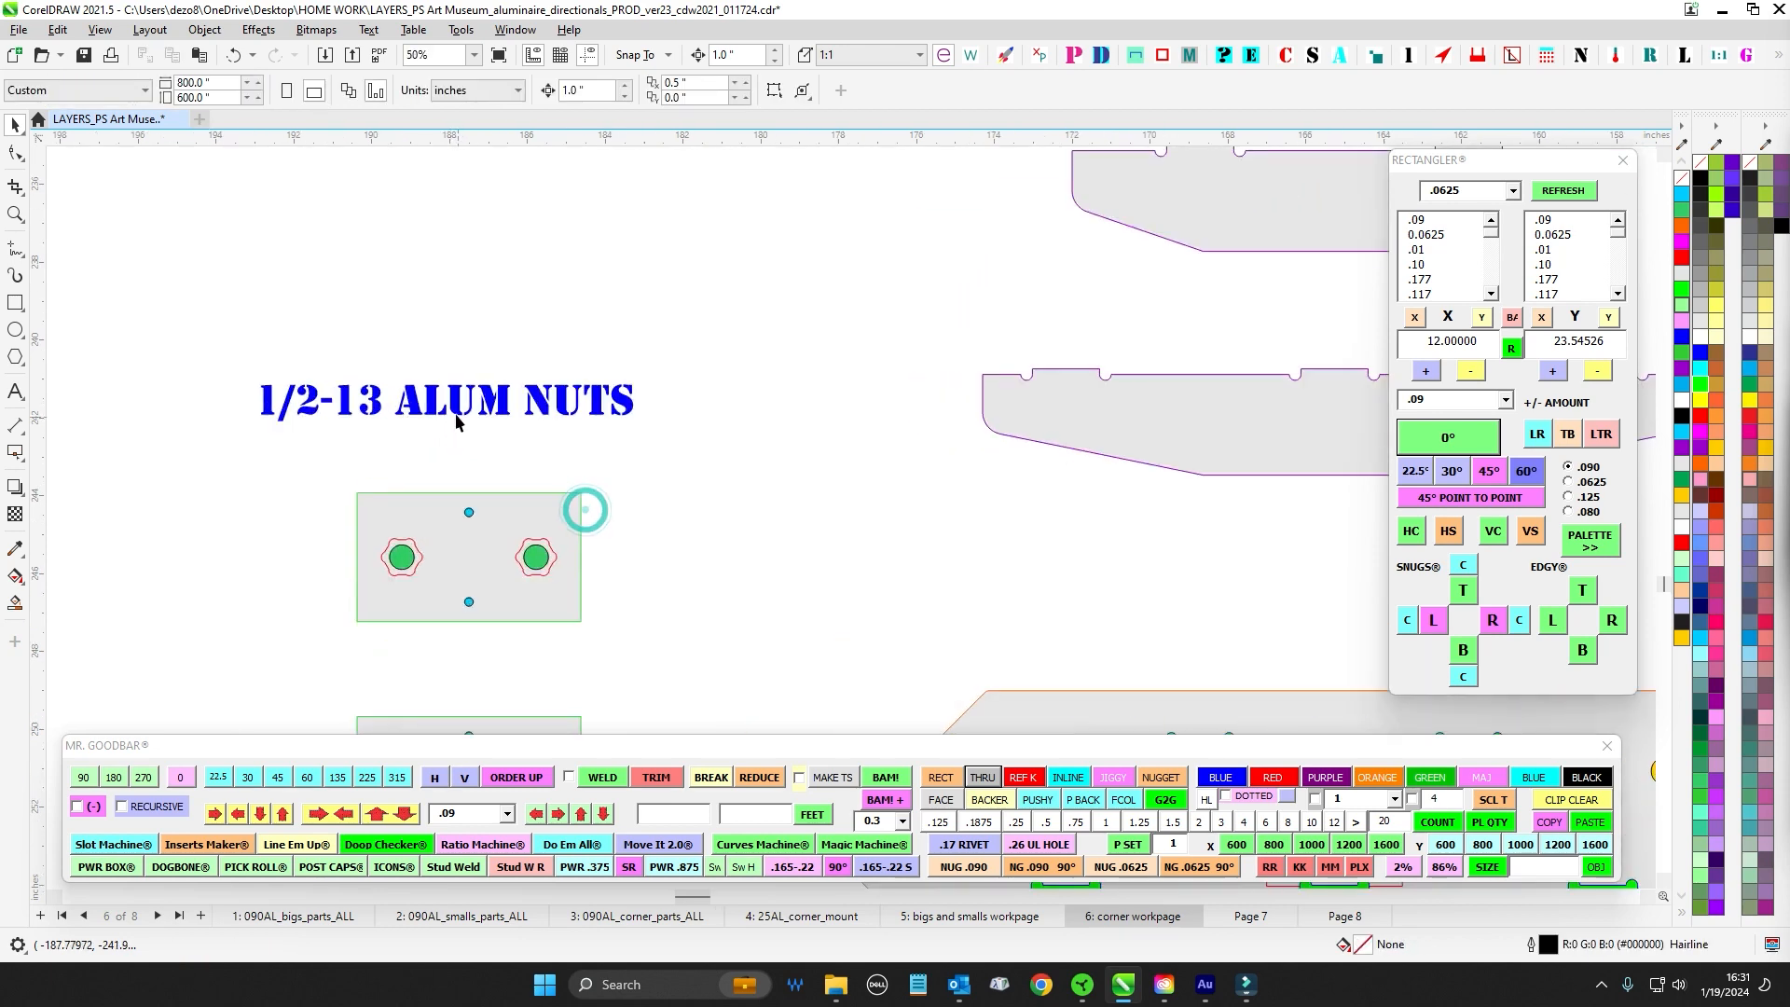
- Recheck the bolted joint at the sign's base, selecting and deselecting the green through shape in the lowest frame section
scroll(551, 531, "down", 5)
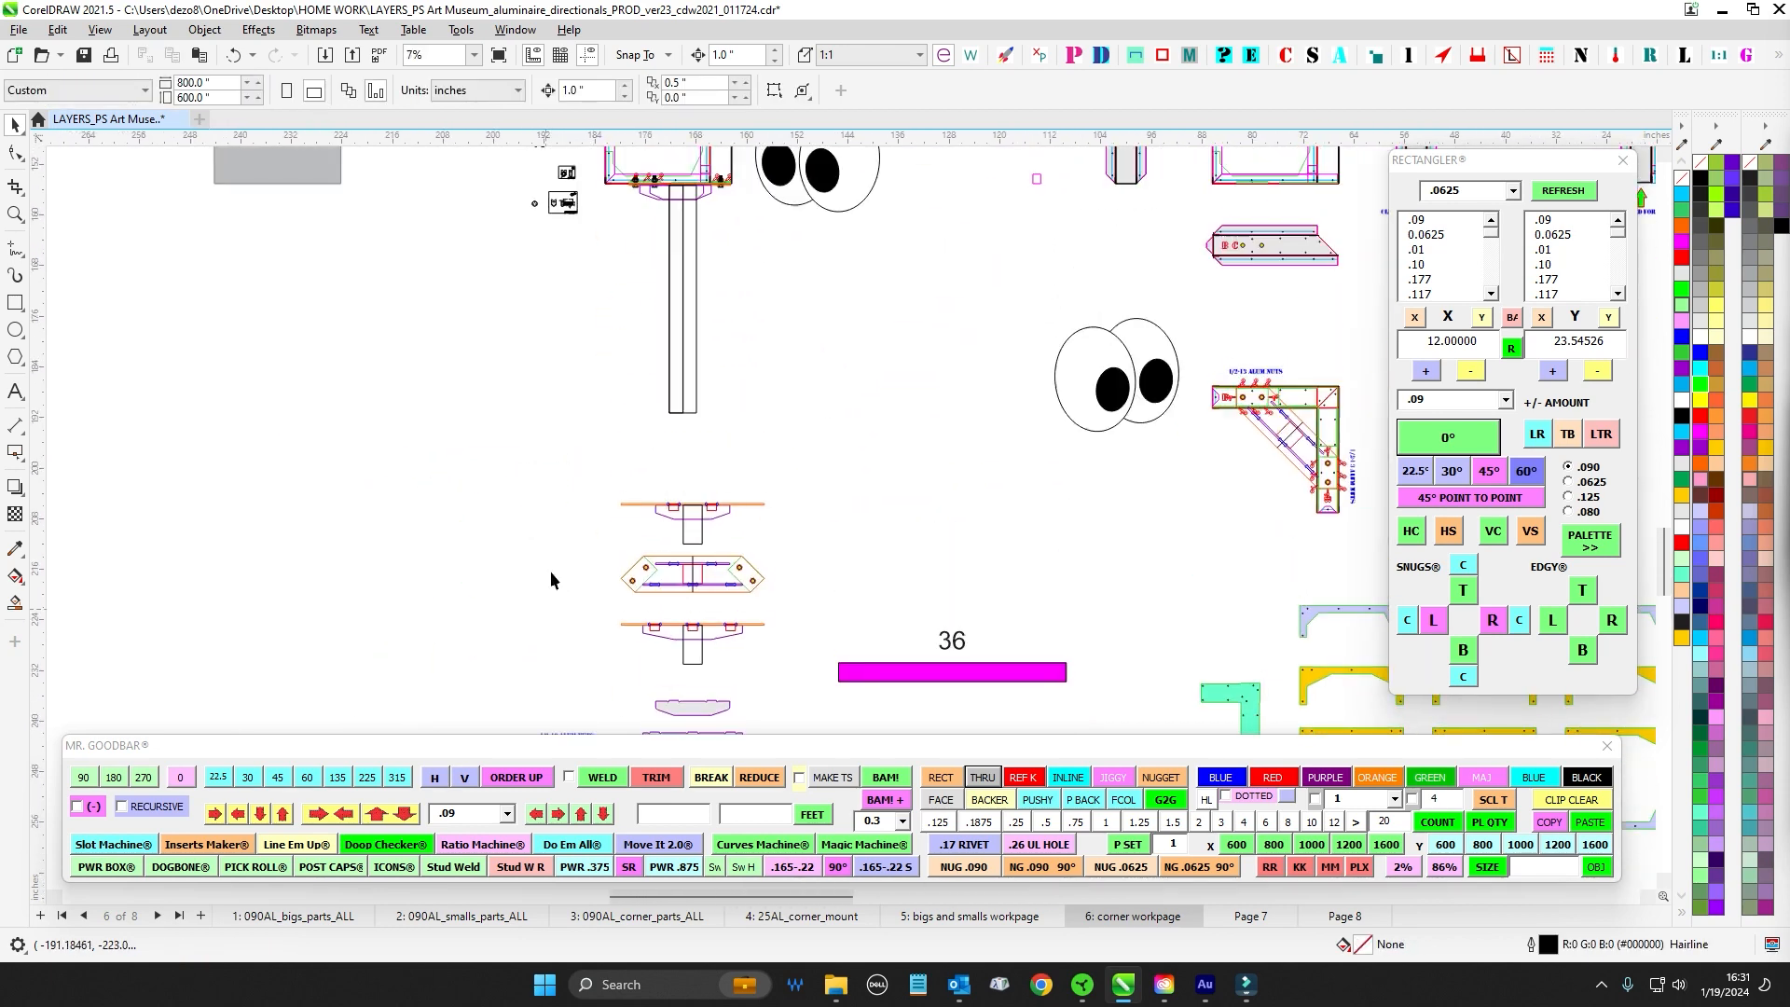
scroll(652, 439, "up", 4)
scroll(659, 438, "up", 2)
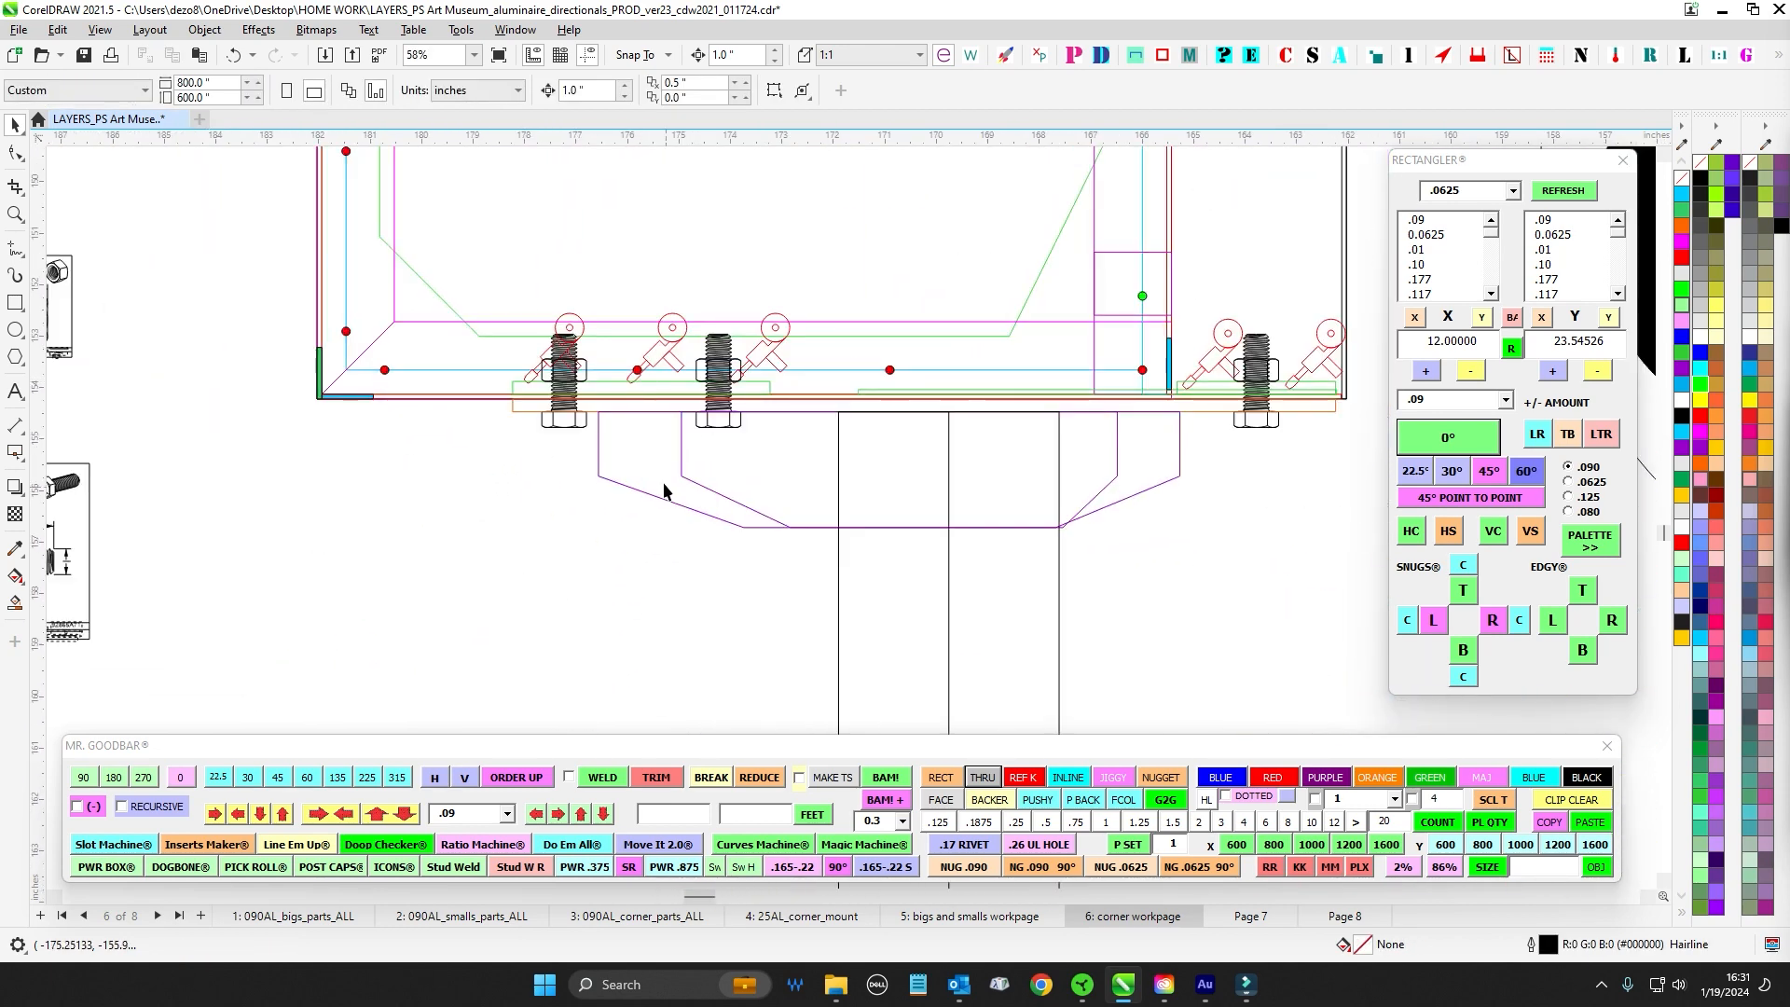
scroll(661, 484, "down", 3)
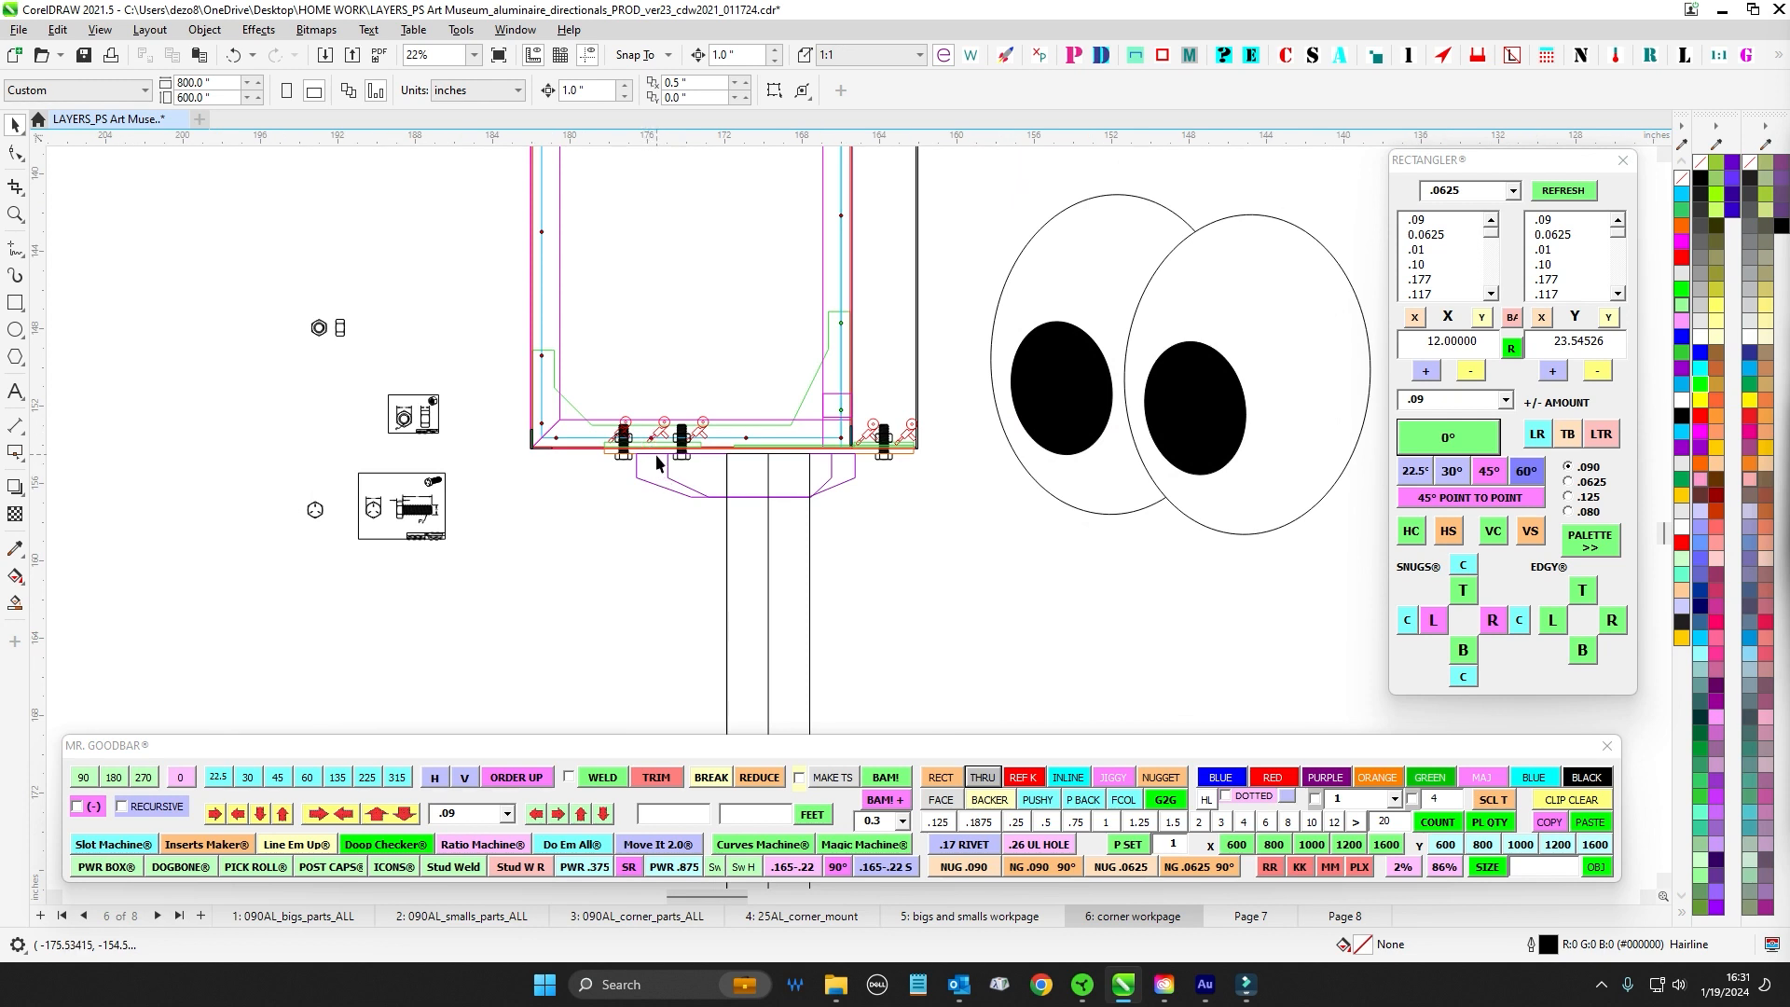
left_click(574, 422)
scroll(607, 406, "up", 2)
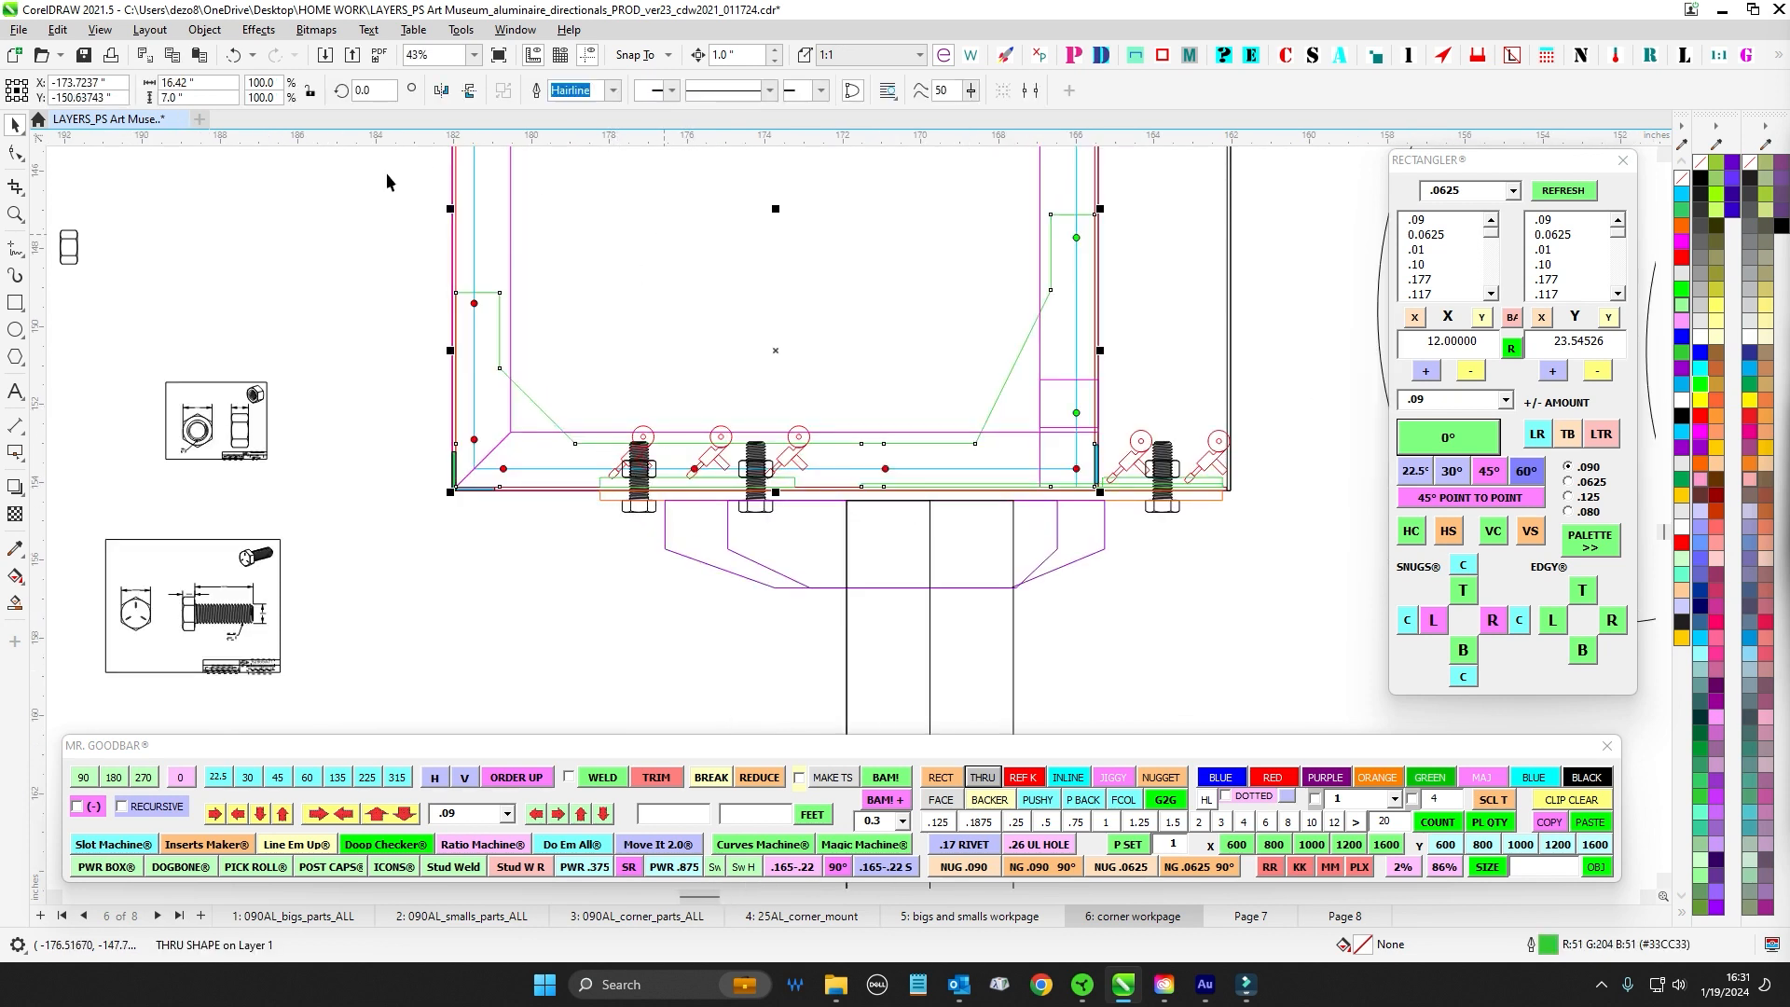
key("Escape")
- Select the two adjacent bolts with their surrounding hardware at the sign's base, then clear the selection
left_click_drag(544, 392, 836, 570)
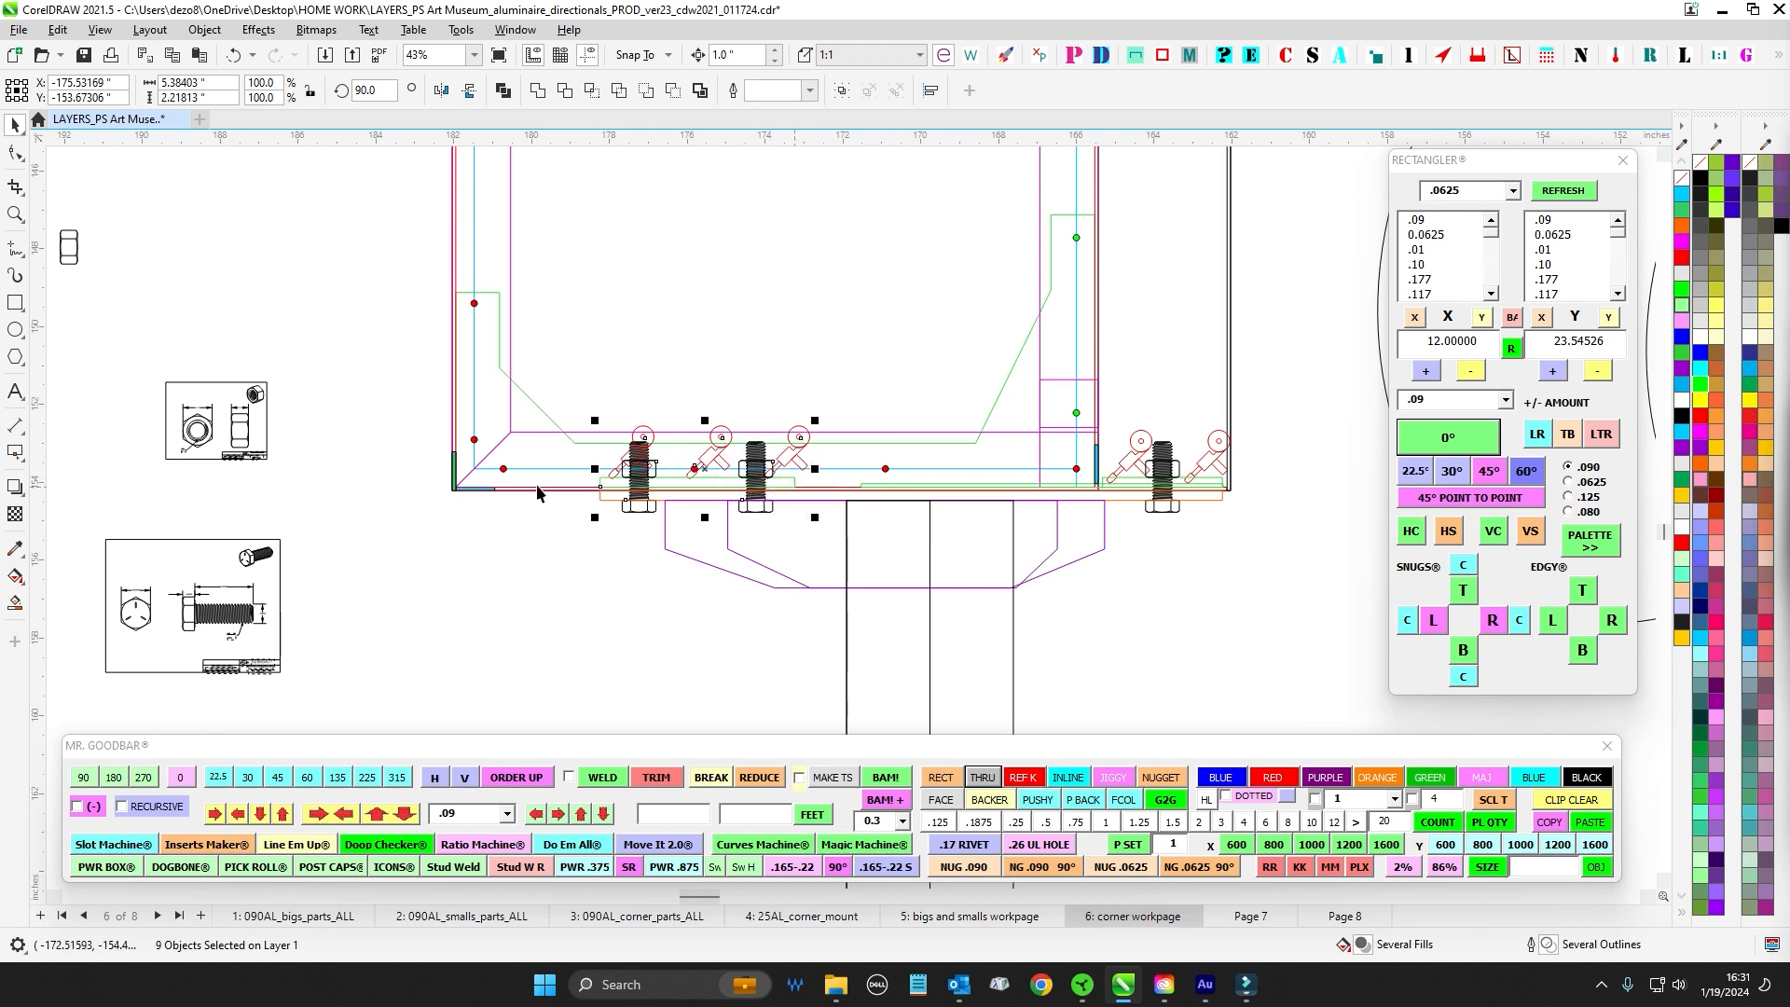
scroll(691, 496, "down", 4)
scroll(757, 545, "down", 1)
left_click(755, 543)
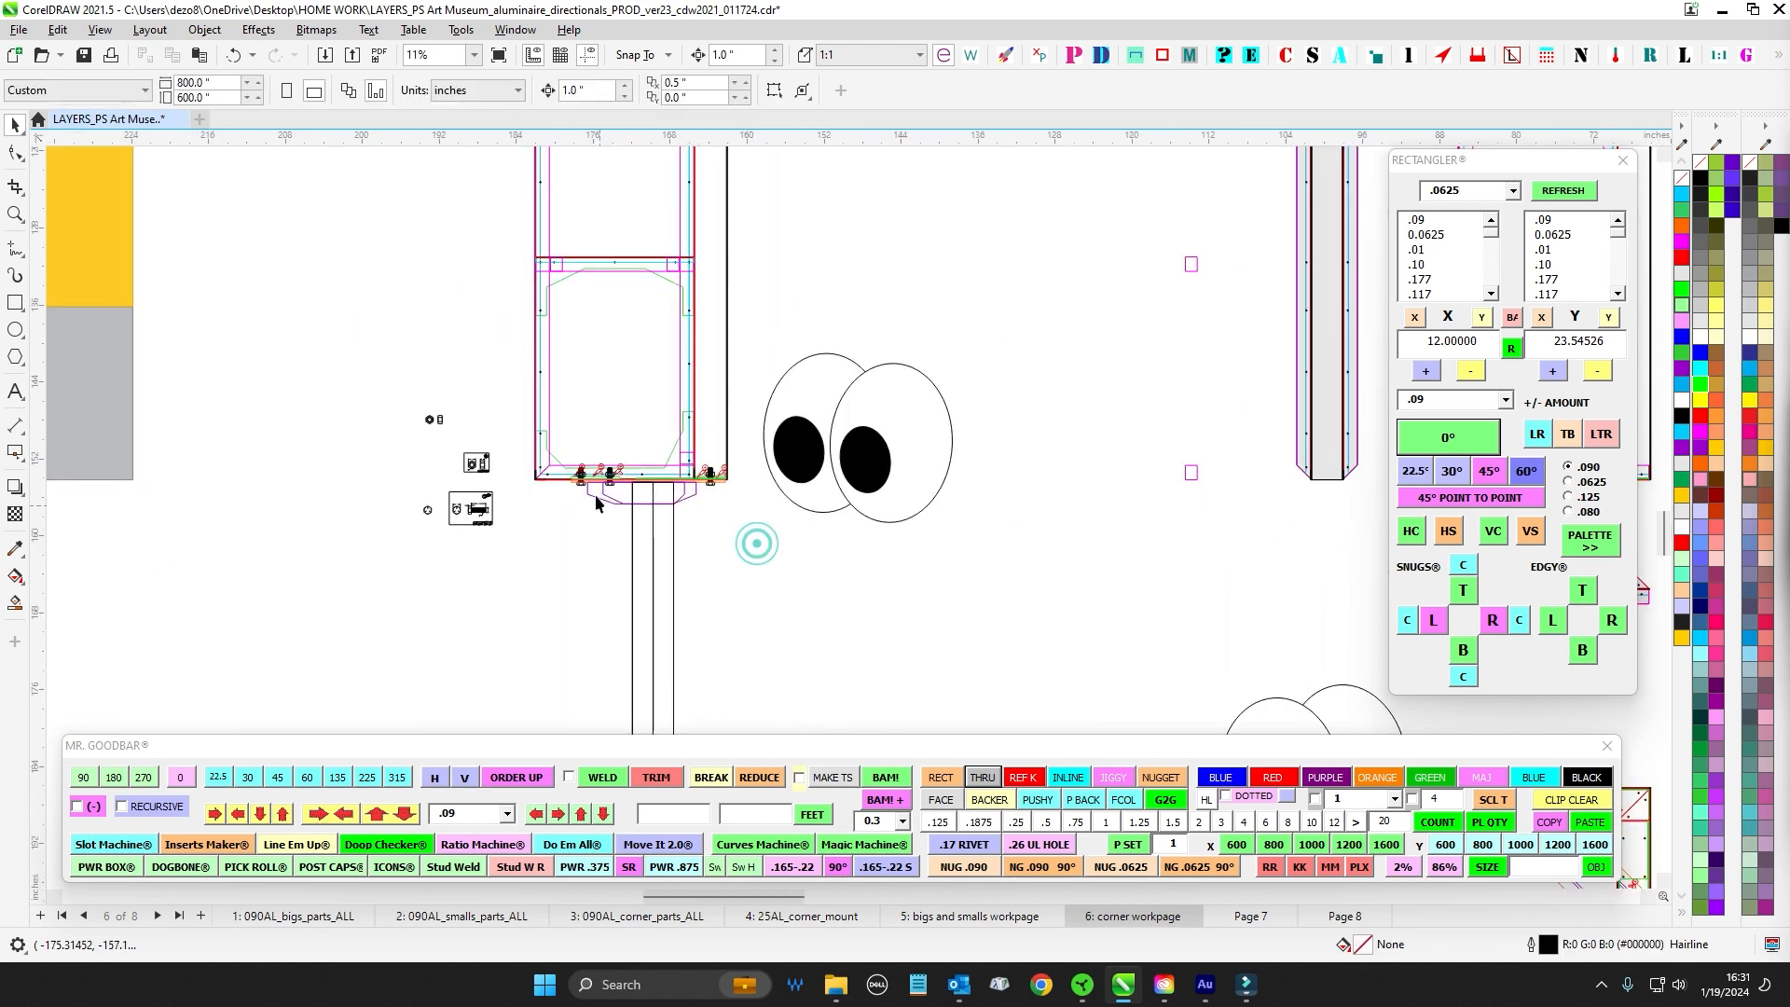
- Examine the post mount's assembly views and select the flat mounting plate with its slots and bolt holes, then deselect it
left_click_drag(735, 619, 690, 10)
scroll(559, 385, "up", 3)
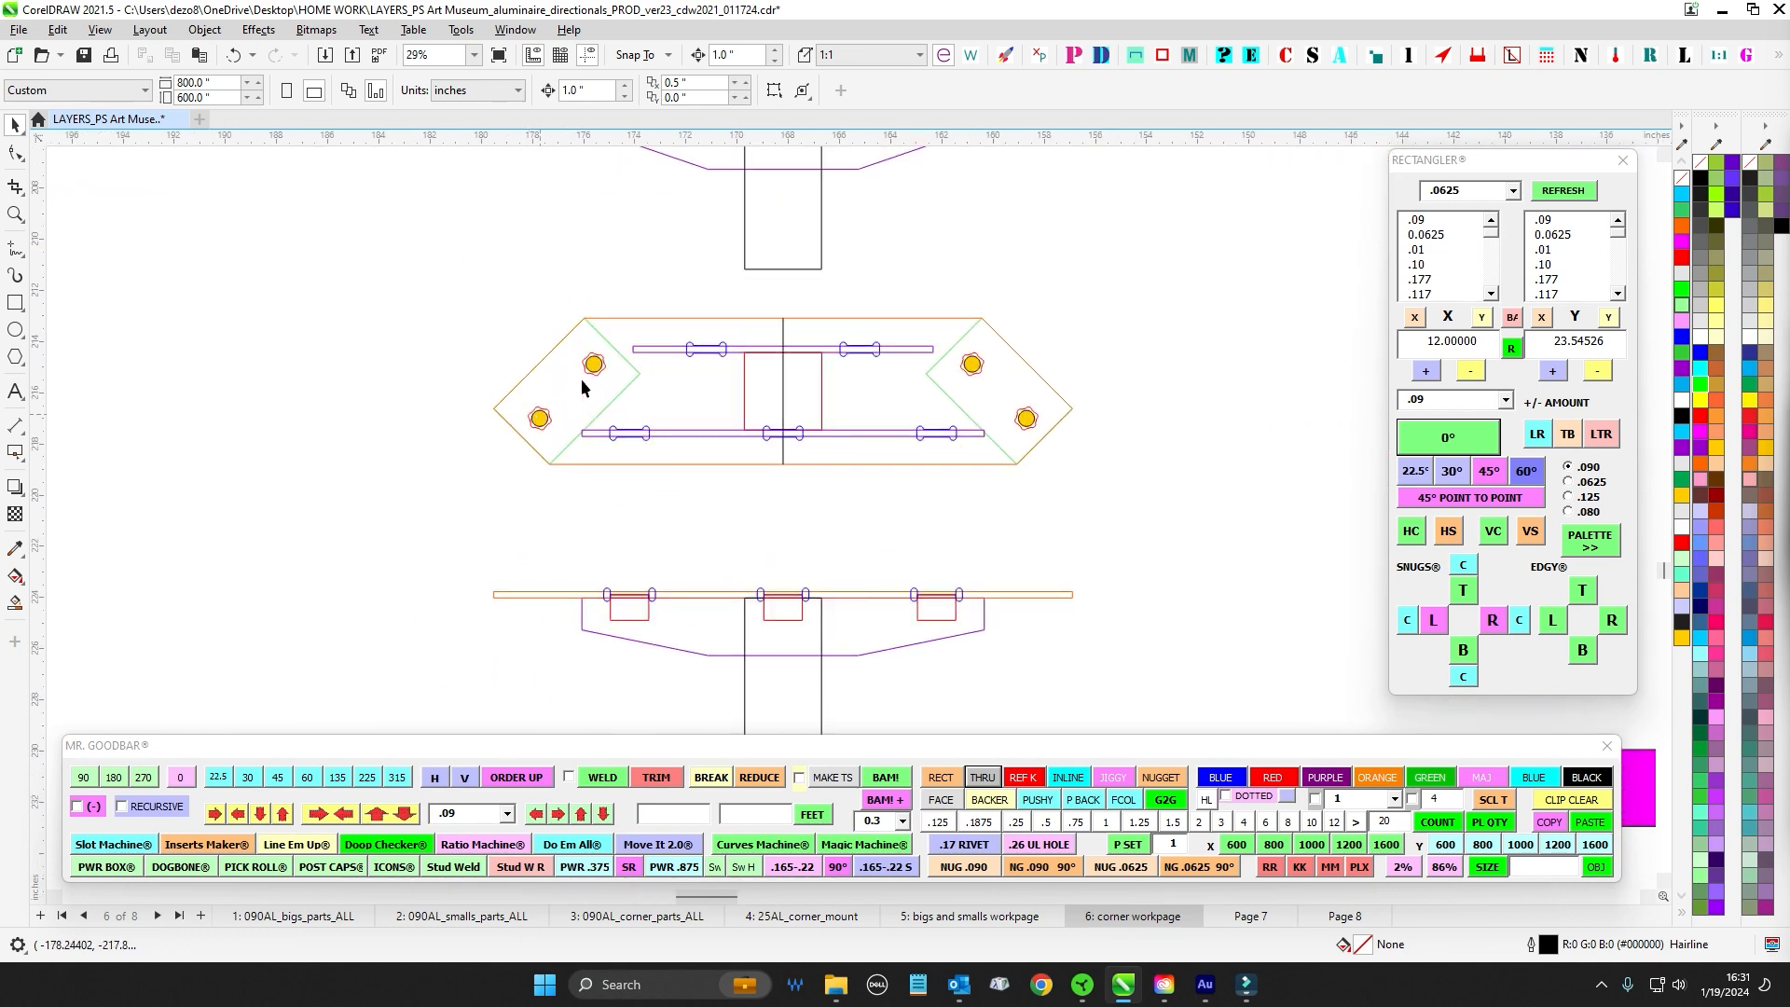
scroll(576, 407, "down", 2)
left_click_drag(743, 487, 711, 367)
scroll(581, 419, "up", 2)
left_click_drag(305, 390, 892, 579)
scroll(1016, 589, "down", 2)
scroll(854, 500, "down", 1)
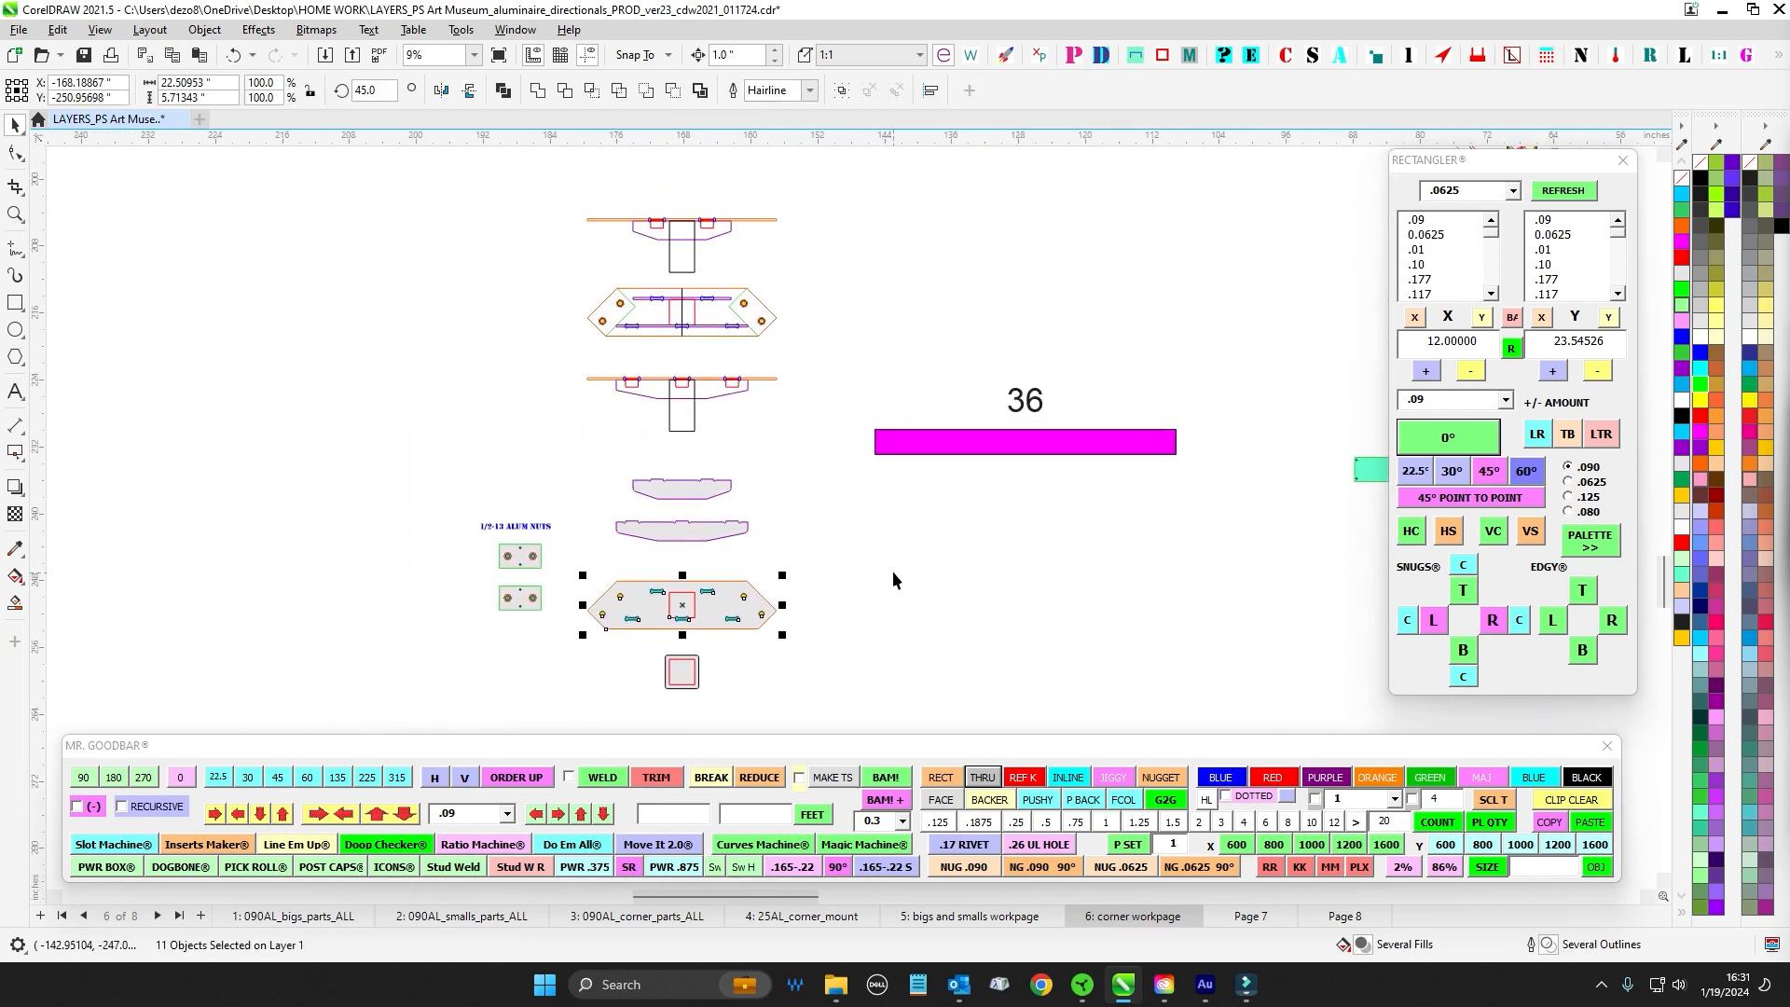
scroll(892, 572, "down", 1)
left_click_drag(1004, 599, 703, 524)
left_click(703, 521)
- Survey the whole corner workpage layout, from the post mount parts across to the FRONT panel
scroll(719, 539, "down", 1)
left_click_drag(701, 375, 636, 523)
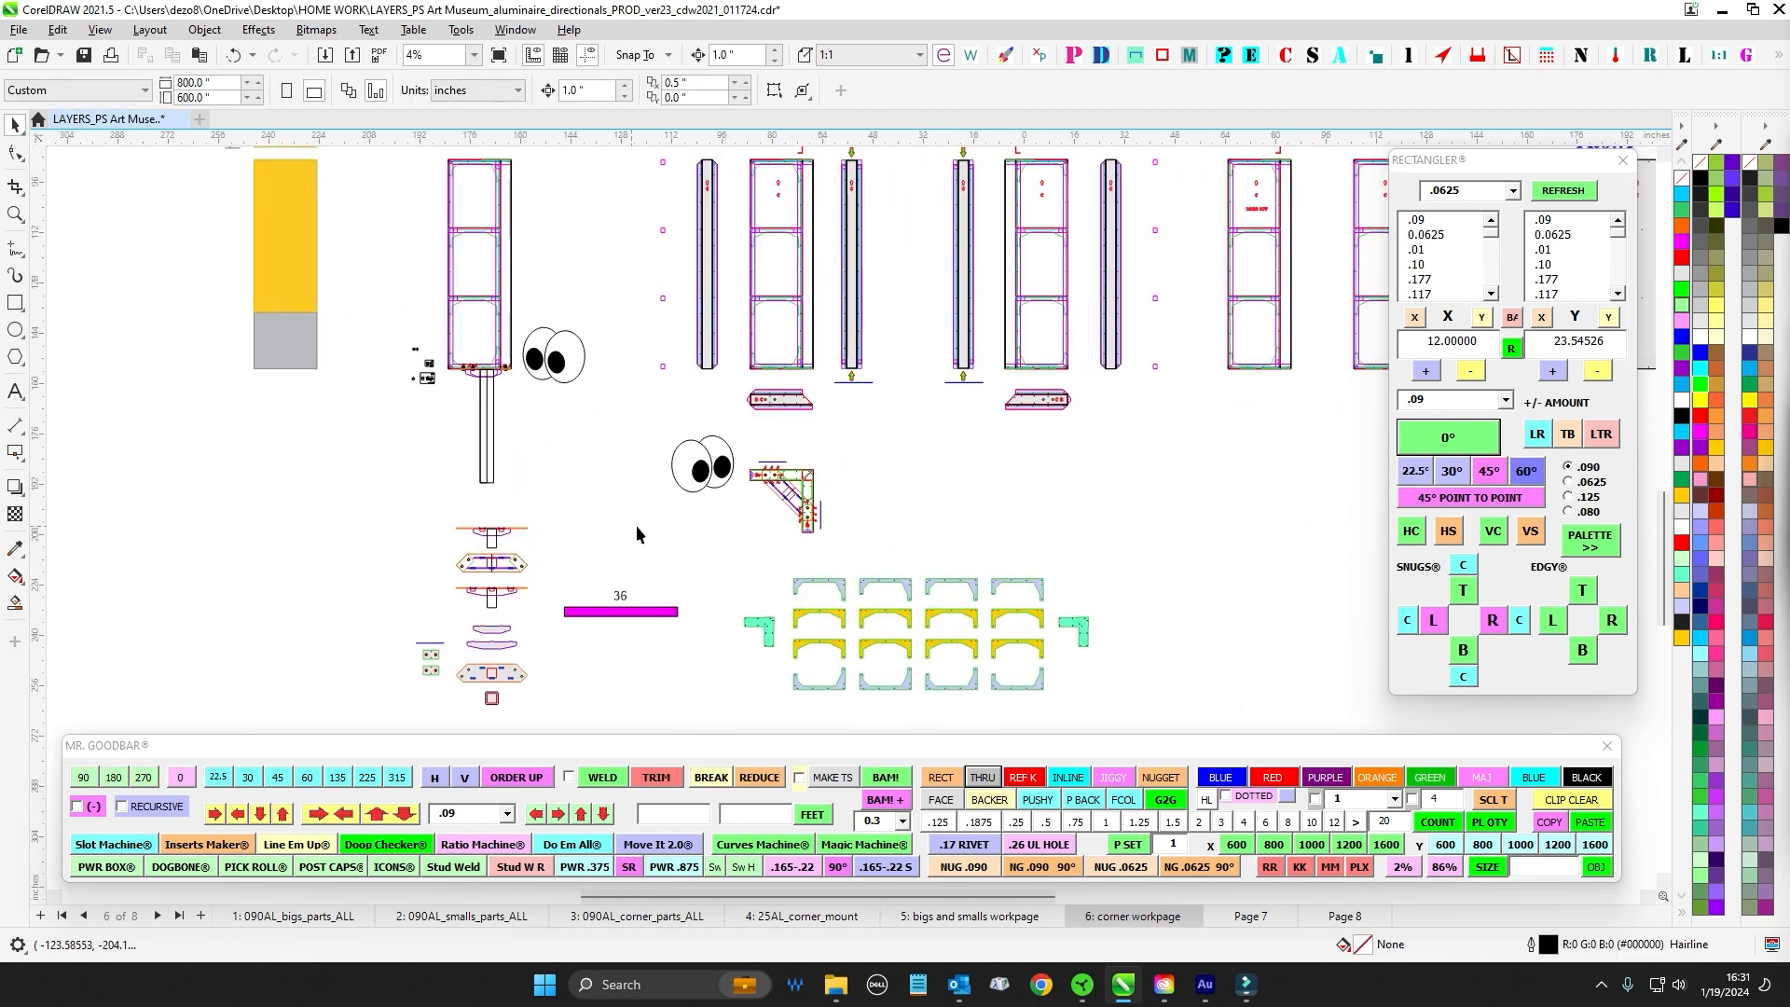
left_click_drag(970, 468, 713, 557)
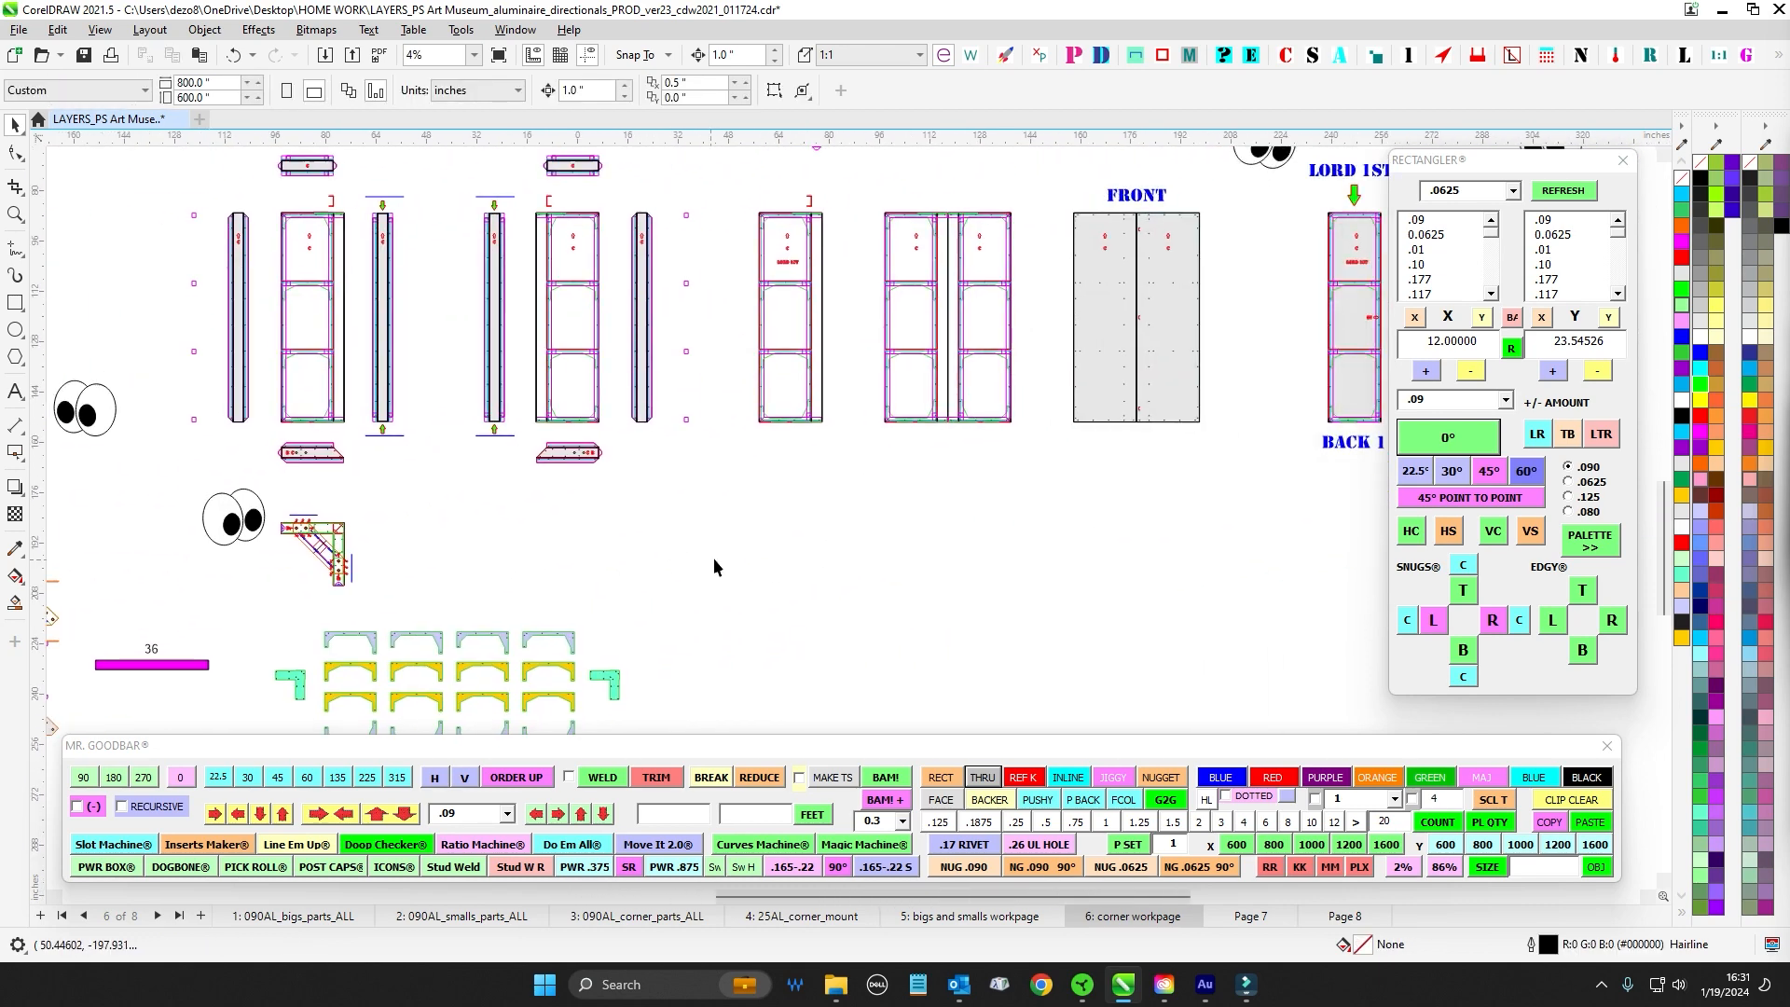
left_click_drag(836, 526, 1152, 558)
scroll(932, 355, "up", 1)
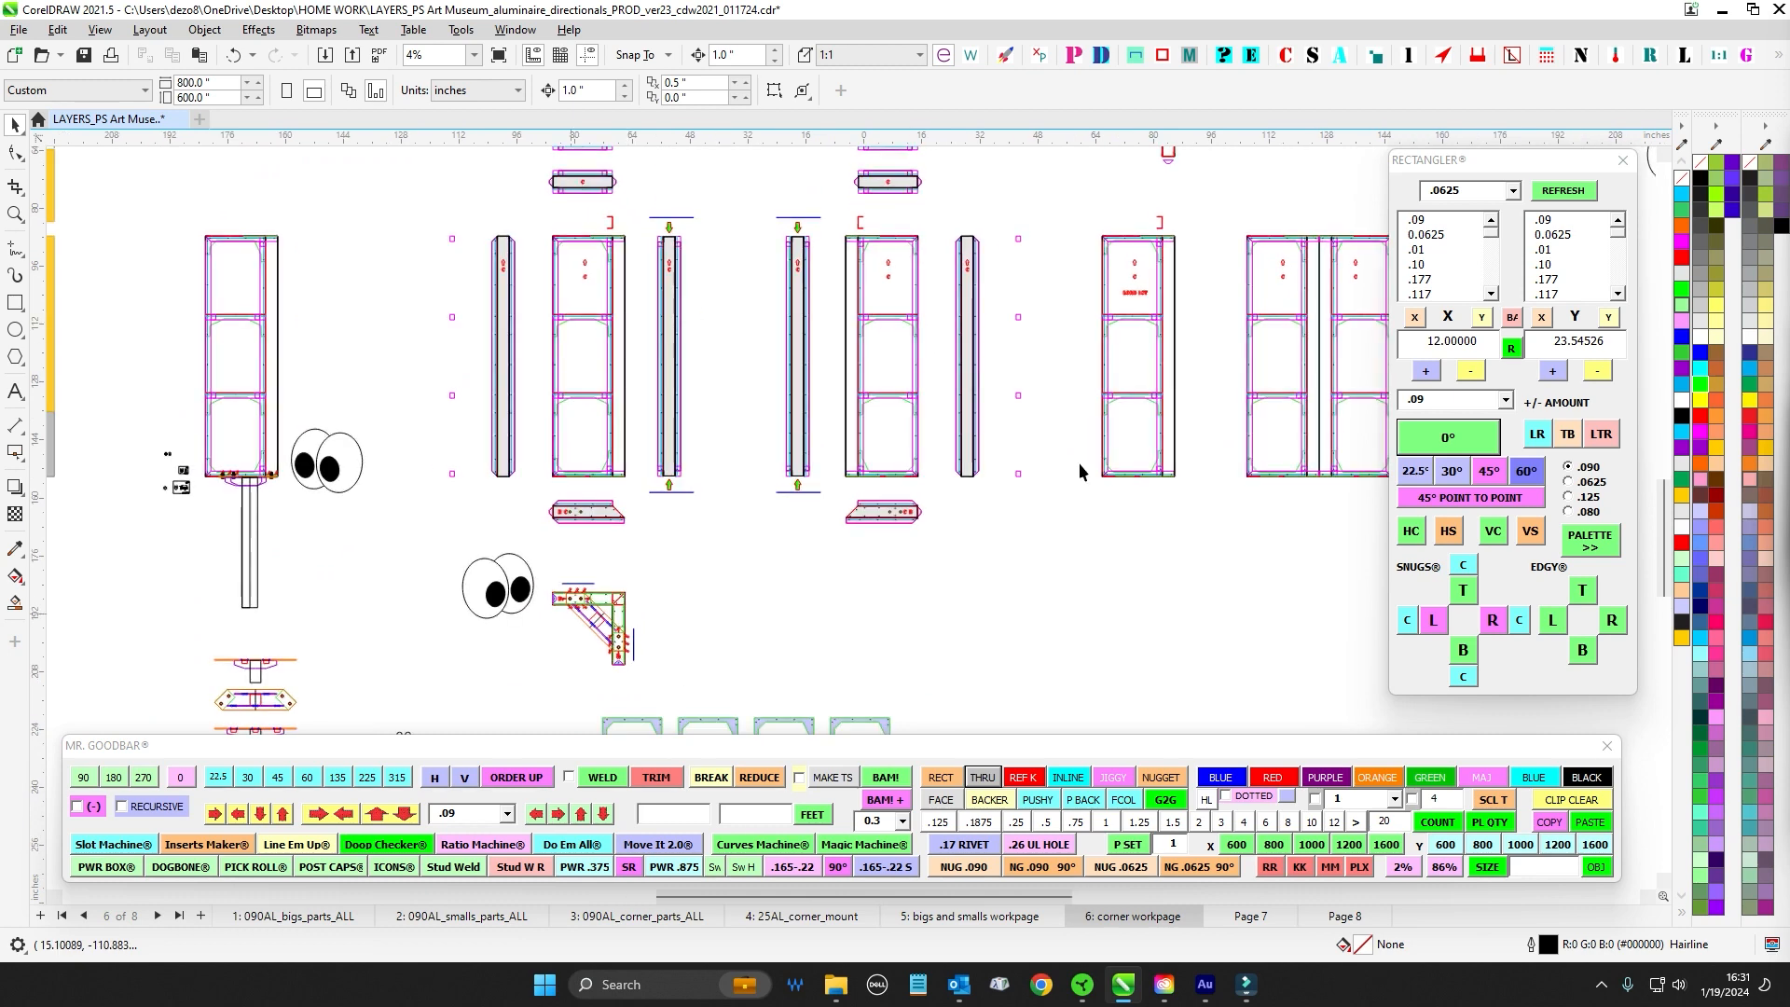
scroll(798, 389, "down", 2)
scroll(702, 331, "up", 1)
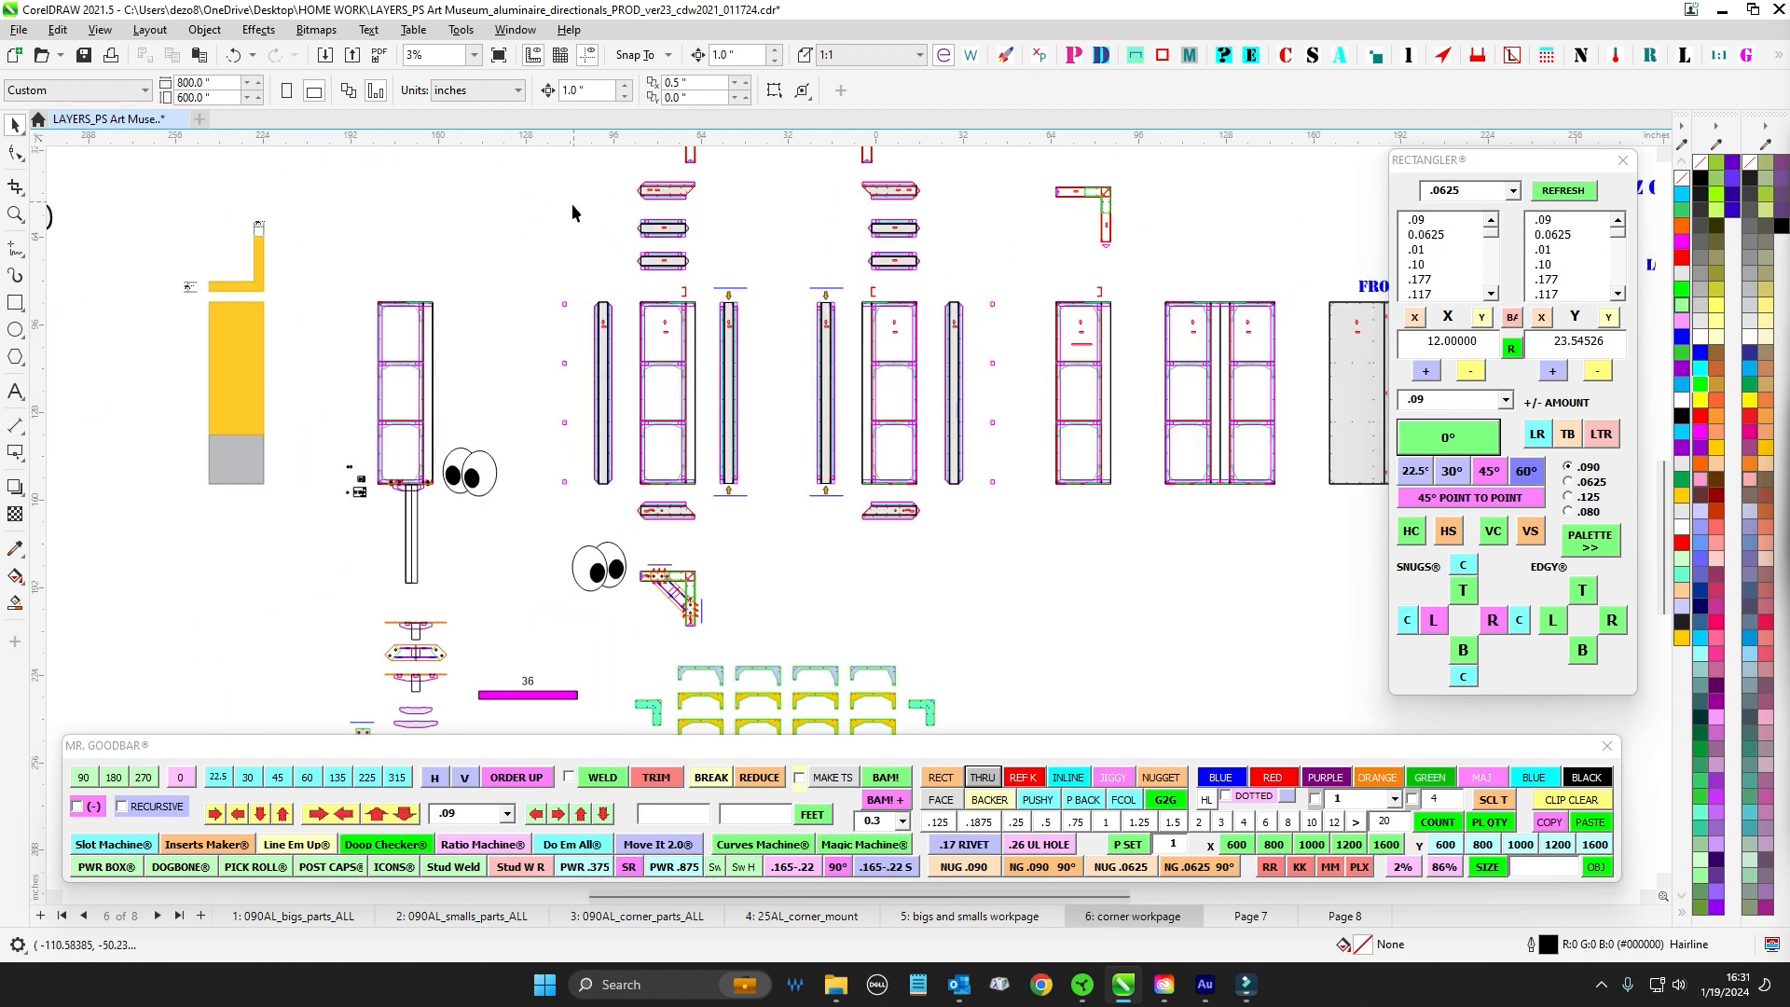
- Select the first corner face frame as a whole and inspect the L-shaped T assembly above the second frame
left_click_drag(618, 280, 722, 507)
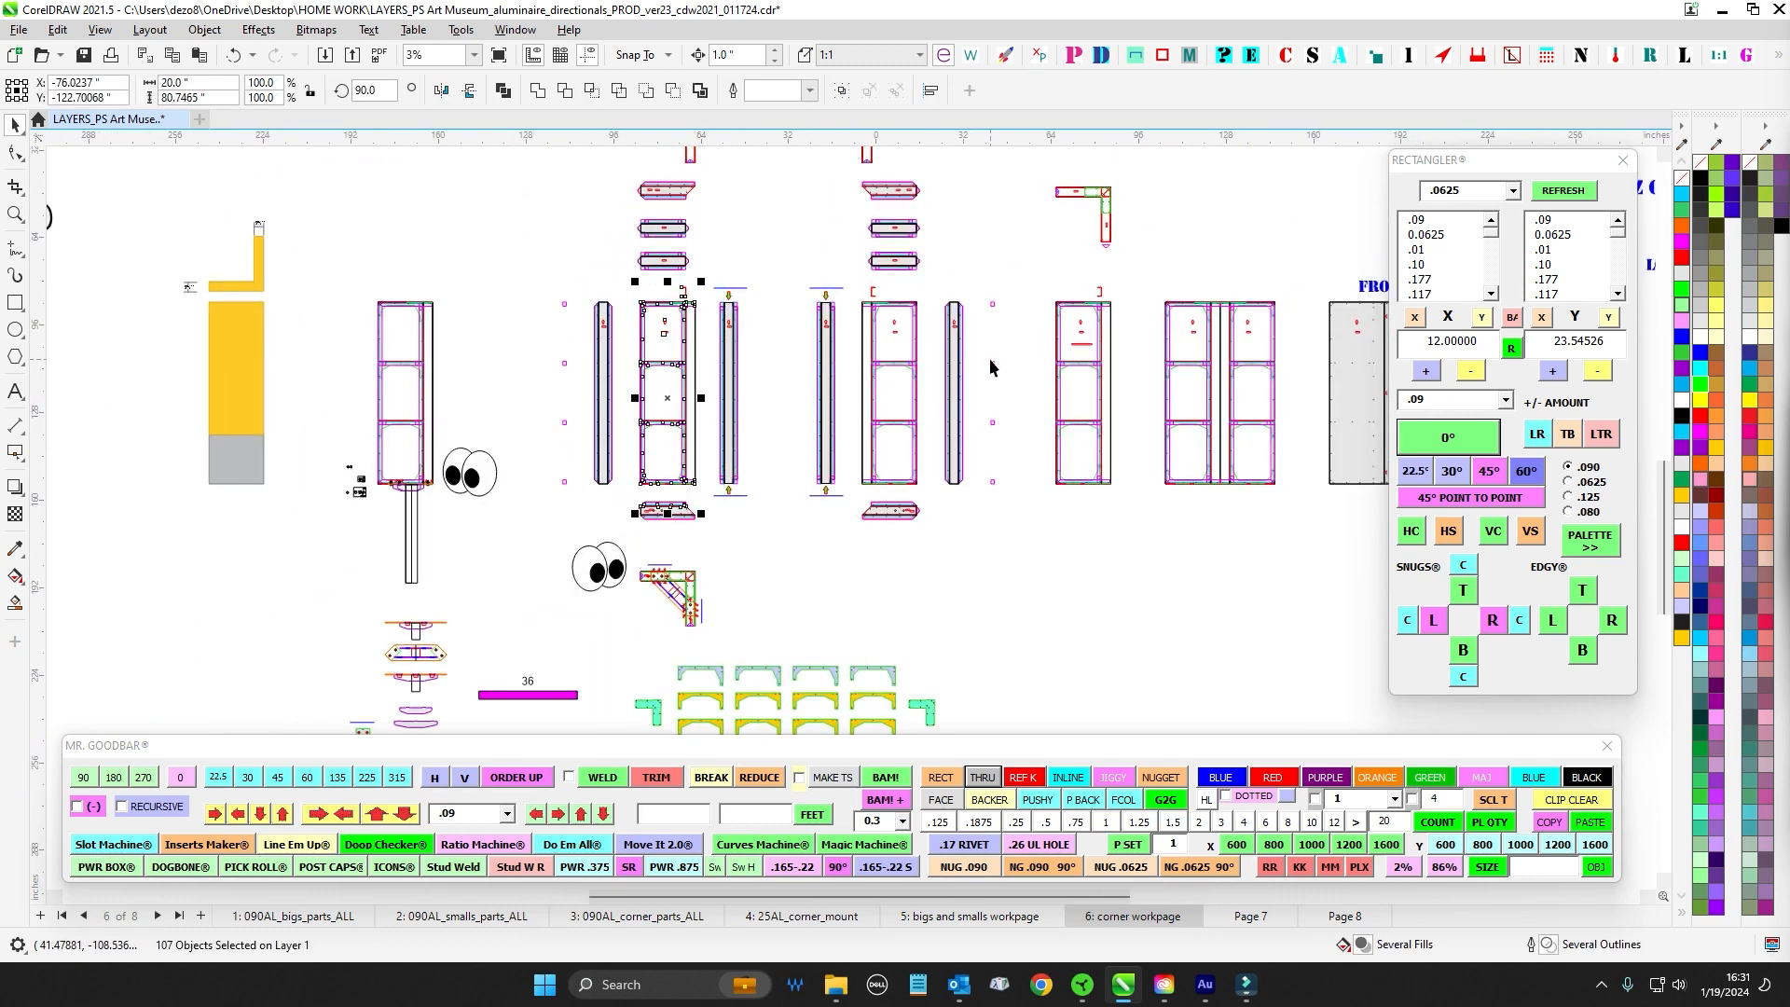
scroll(937, 325, "up", 5)
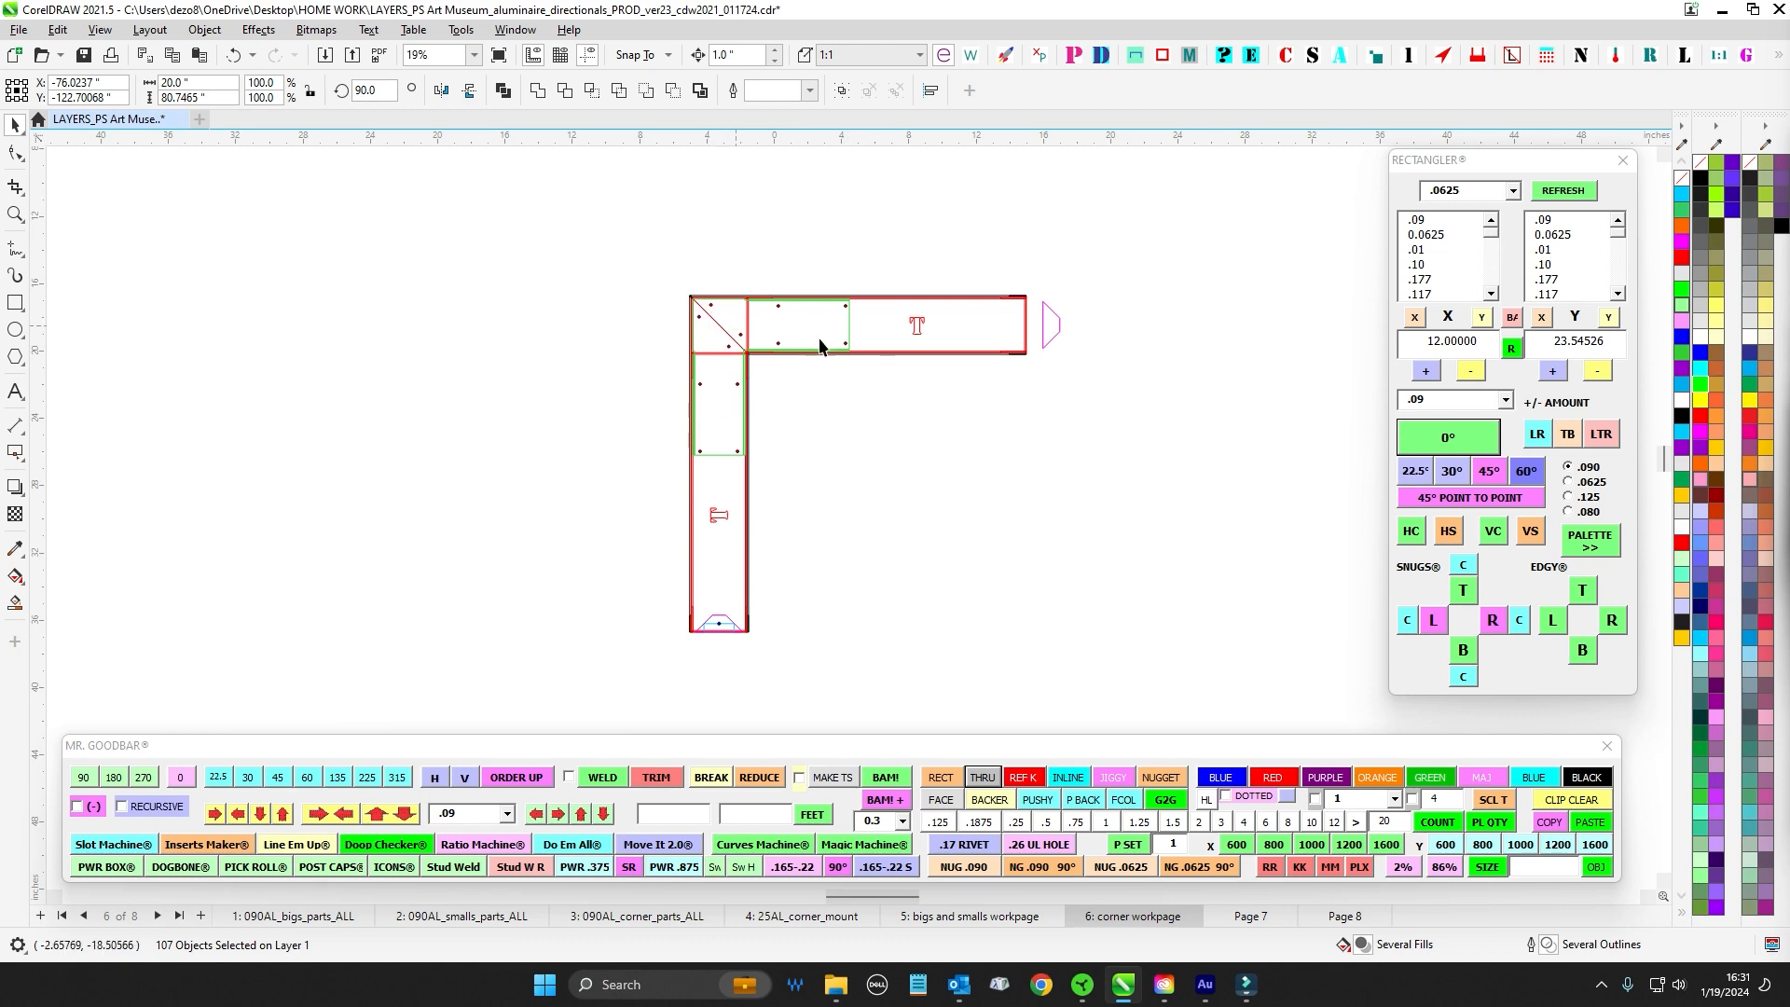
scroll(775, 360, "down", 4)
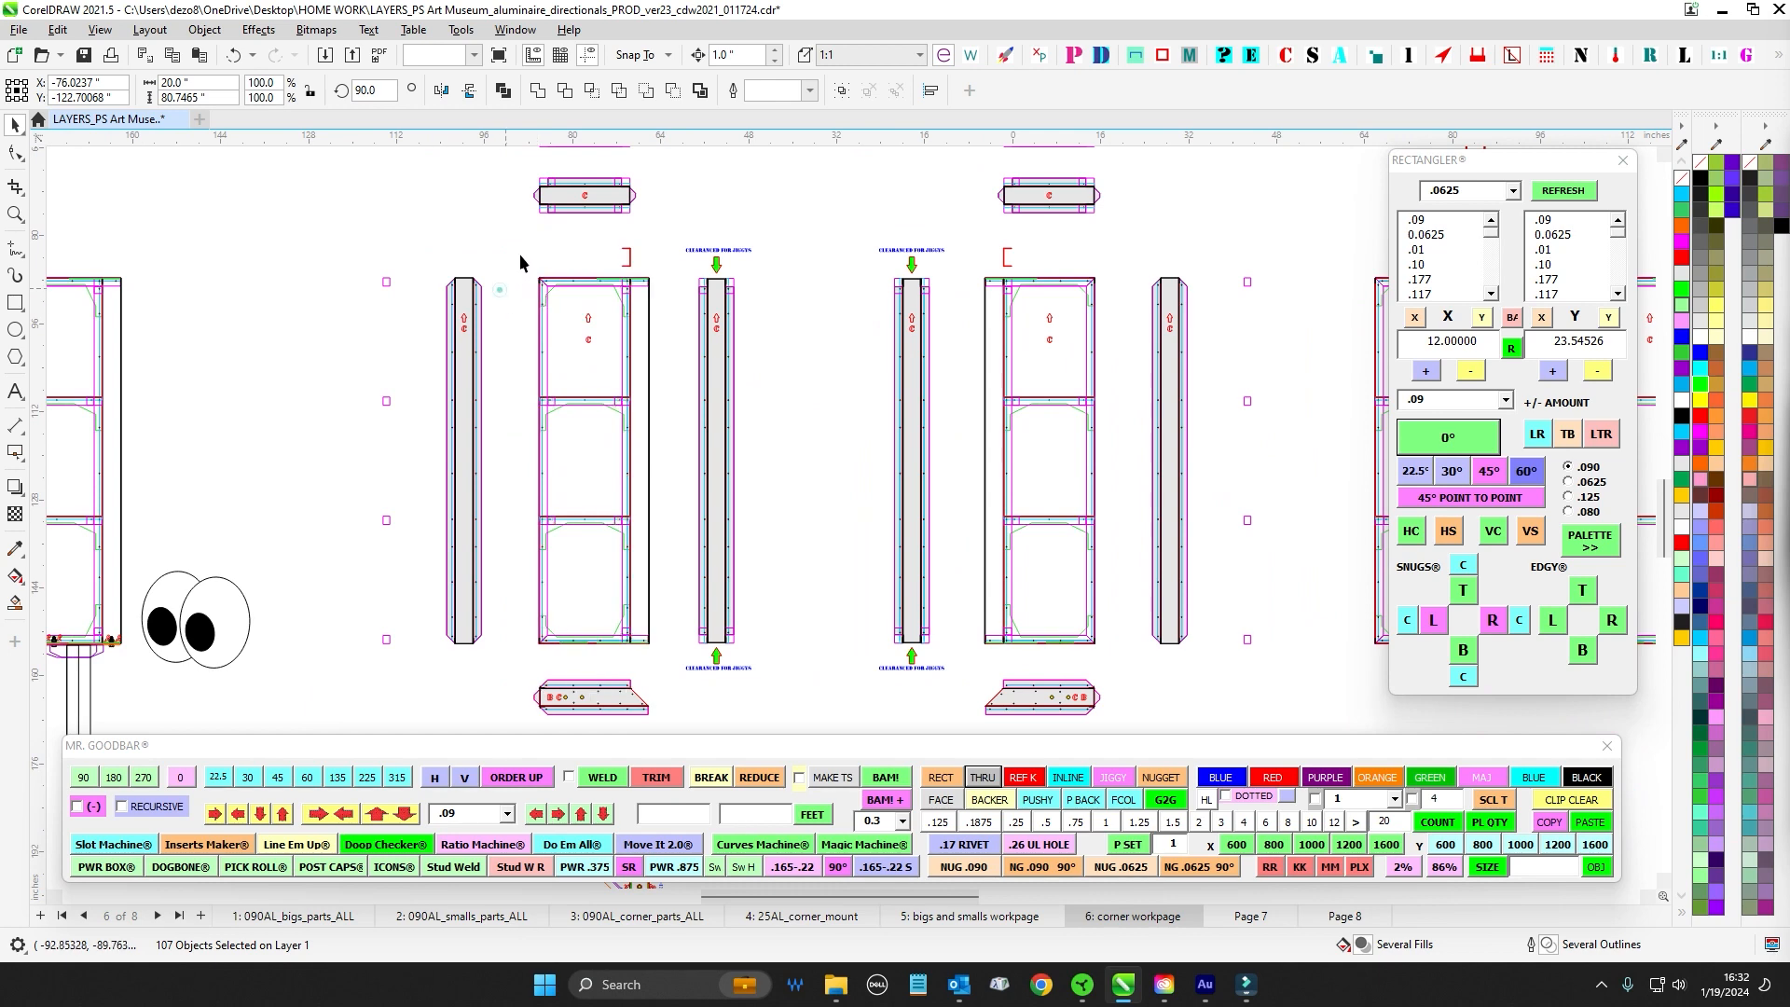
- Pick out the first face frame's middle section and then its vertical inner-edge parts
left_click_drag(517, 250, 565, 655)
left_click(504, 383)
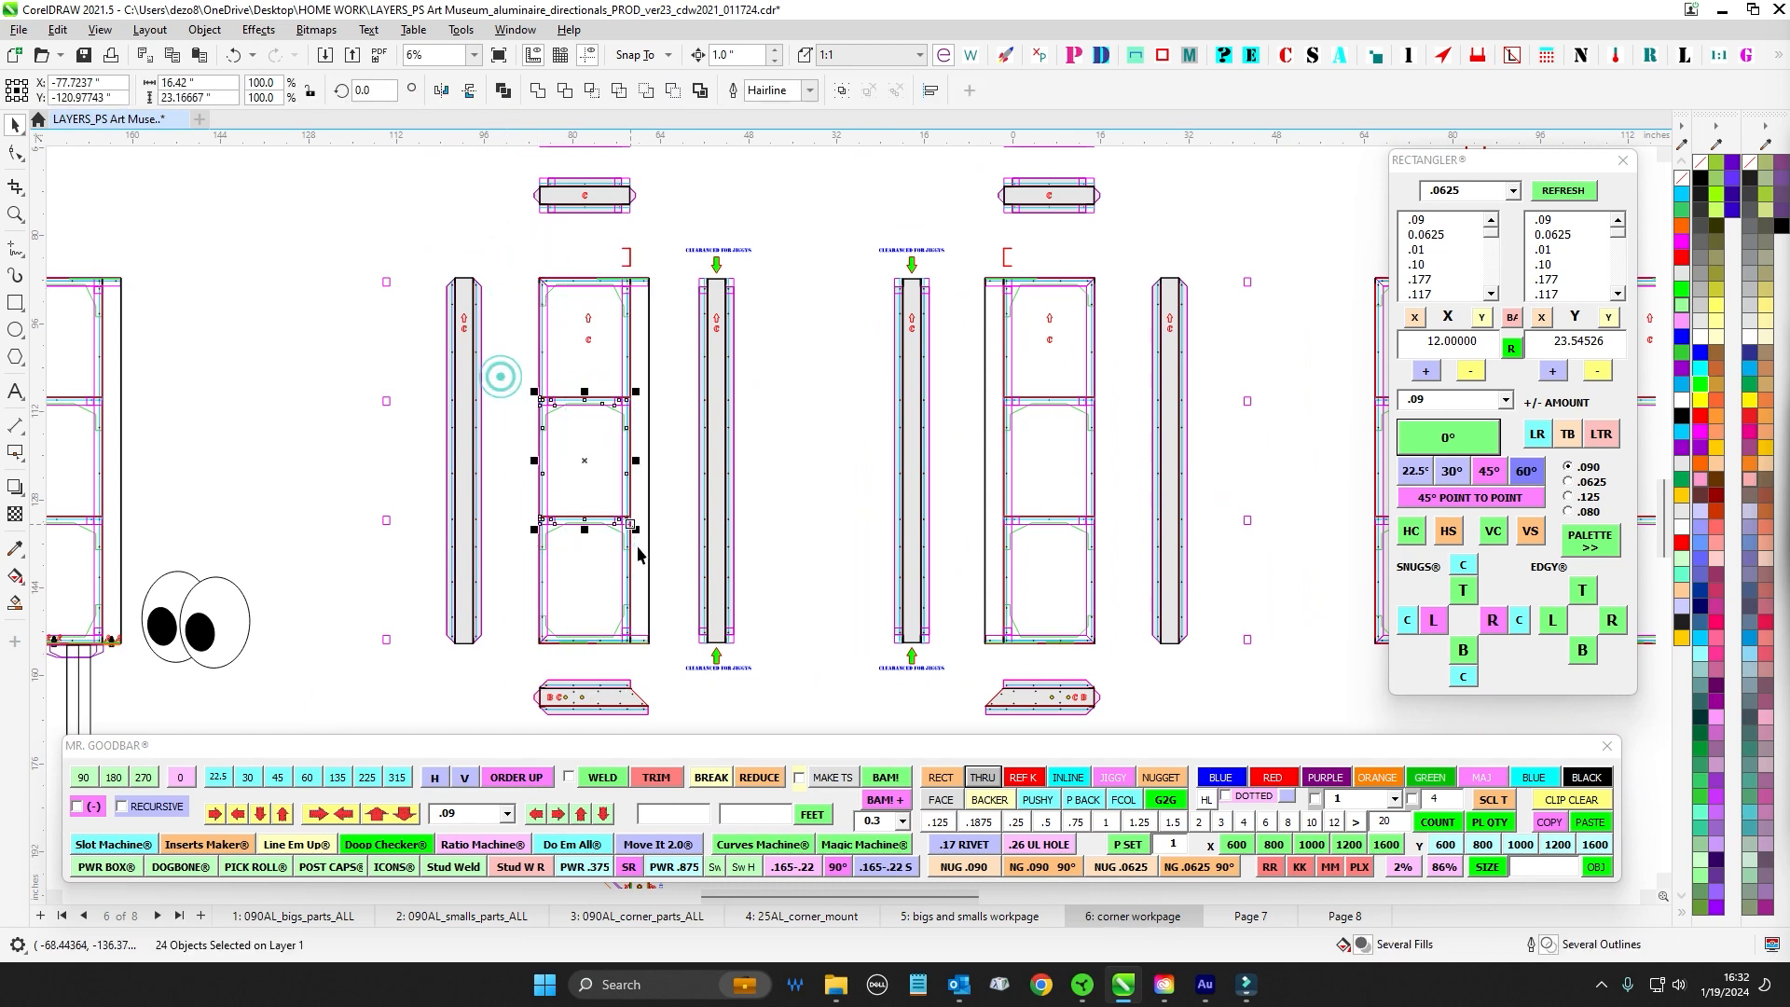
left_click_drag(613, 245, 637, 653)
scroll(637, 653, "down", 2)
scroll(729, 313, "up", 5)
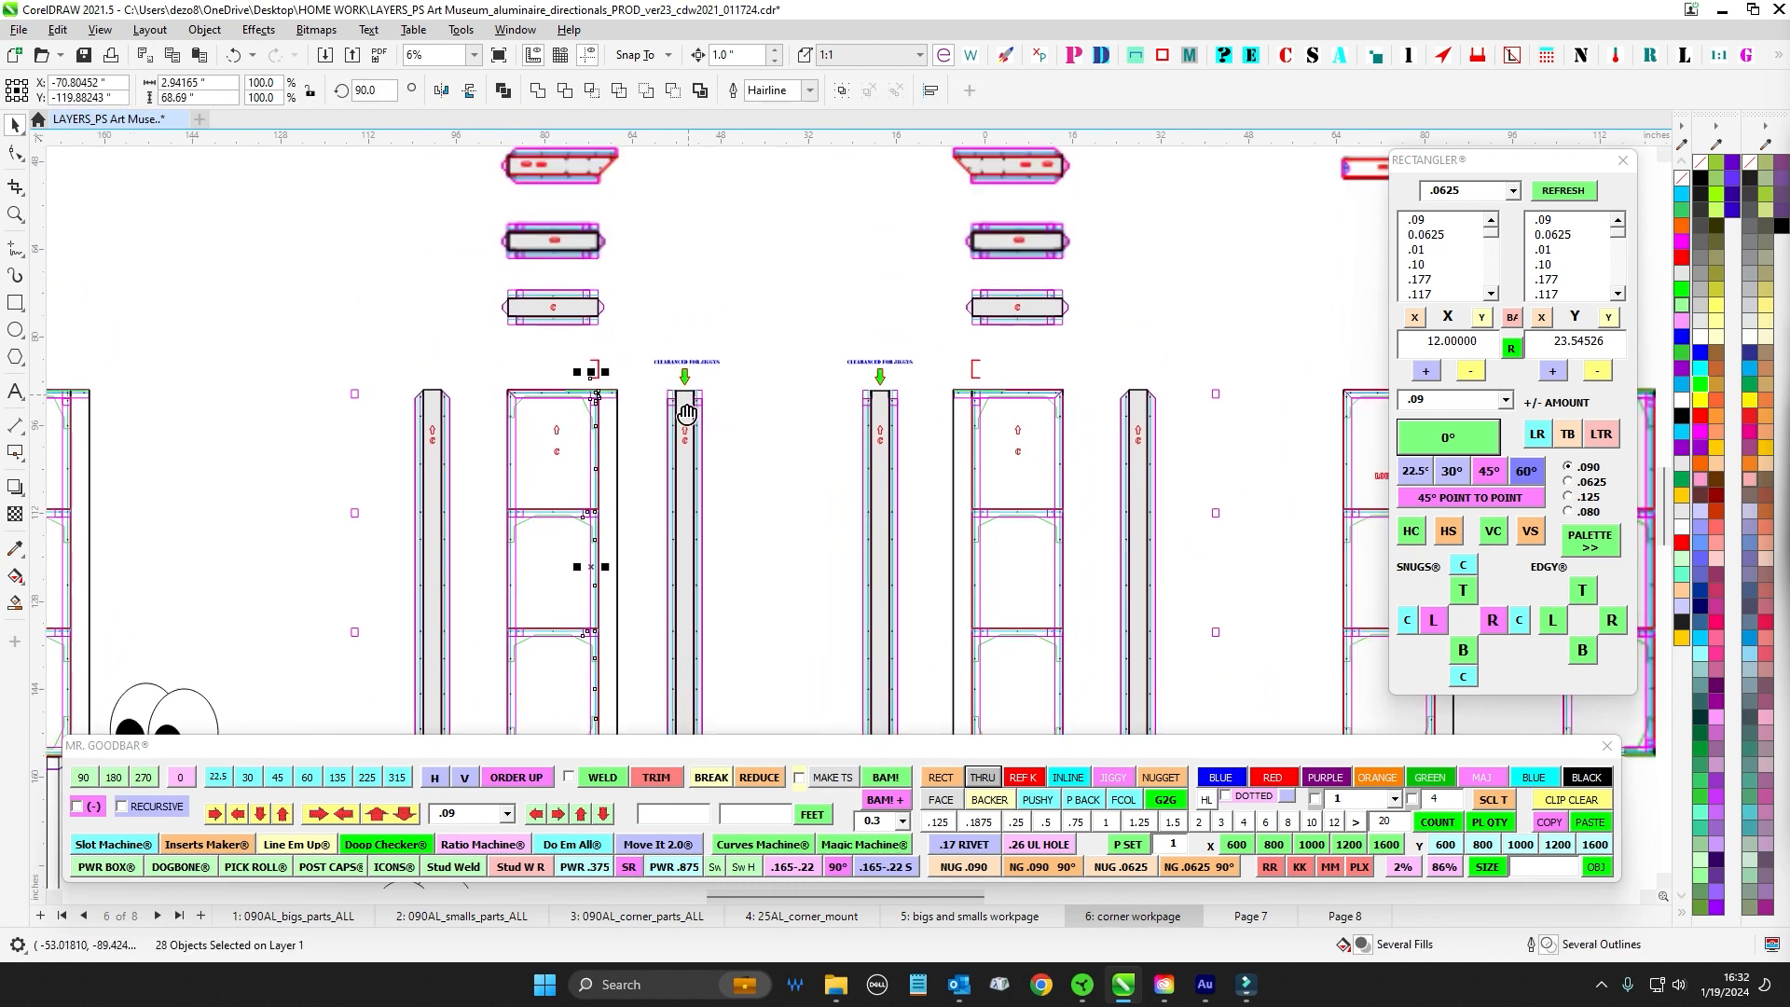
- Inspect the mitred C T parts above the two face frames and select the one above the second frame
scroll(545, 408, "down", 4)
scroll(482, 237, "up", 5)
scroll(697, 524, "down", 4)
scroll(674, 279, "up", 5)
left_click_drag(388, 416, 830, 550)
scroll(829, 550, "down", 1)
left_click_drag(893, 528, 613, 451)
left_click_drag(888, 354, 1234, 481)
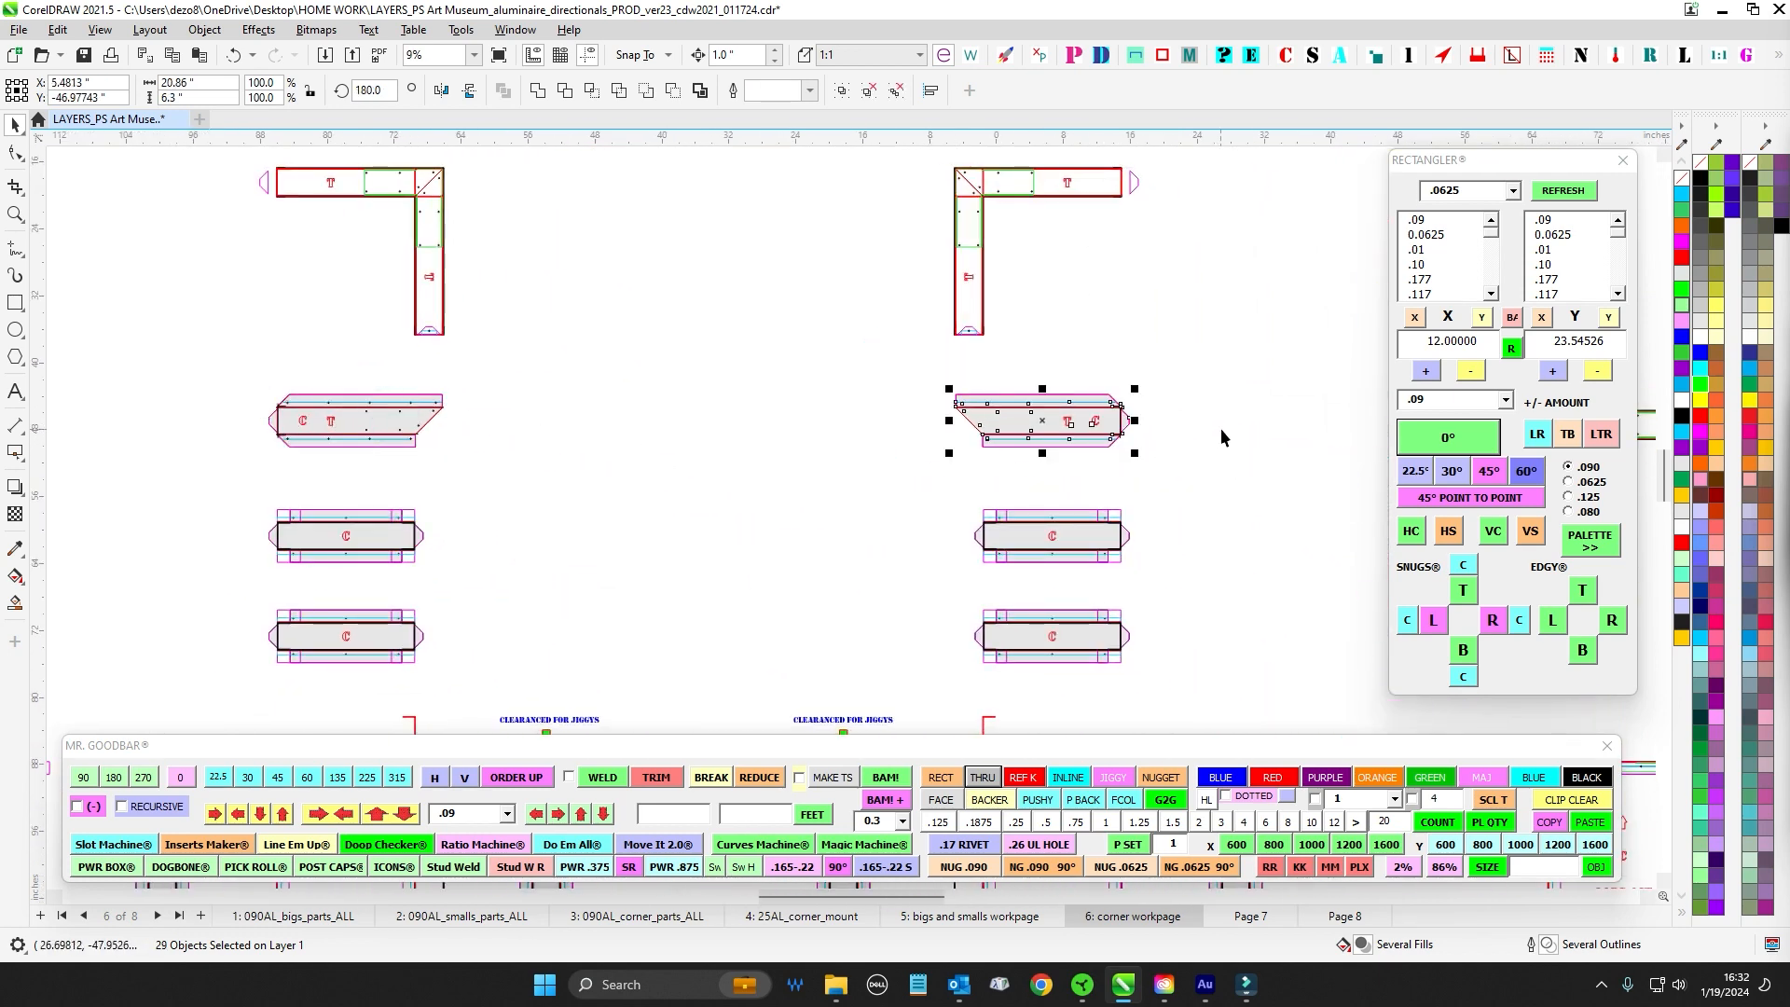
- Examine the L-shaped T assembly above the first face frame under the CORNER QTY 1 heading
left_click_drag(664, 458, 875, 299)
scroll(875, 304, "down", 4)
left_click_drag(760, 212, 655, 360)
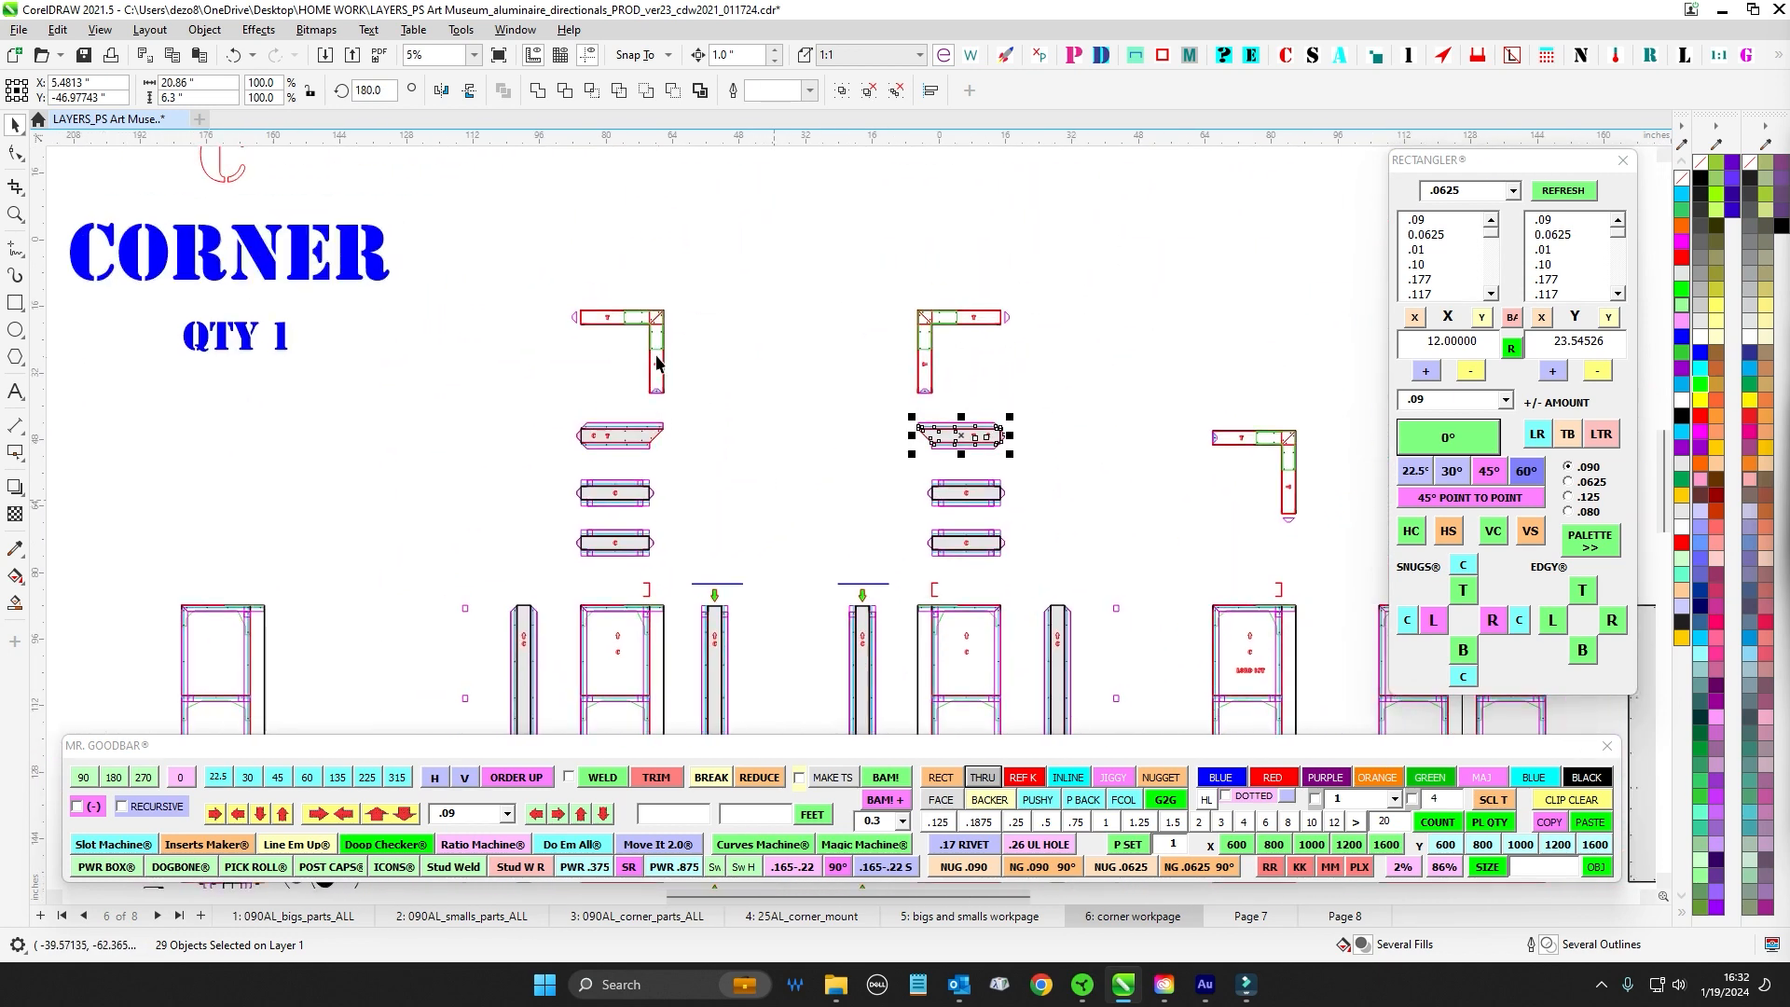
scroll(647, 339, "up", 3)
scroll(711, 427, "down", 3)
- Review the face frames and the returns marked CLEARANCED FOR JIGGYS, from their upper ends down to the lower corner parts
left_click_drag(754, 502, 795, 197)
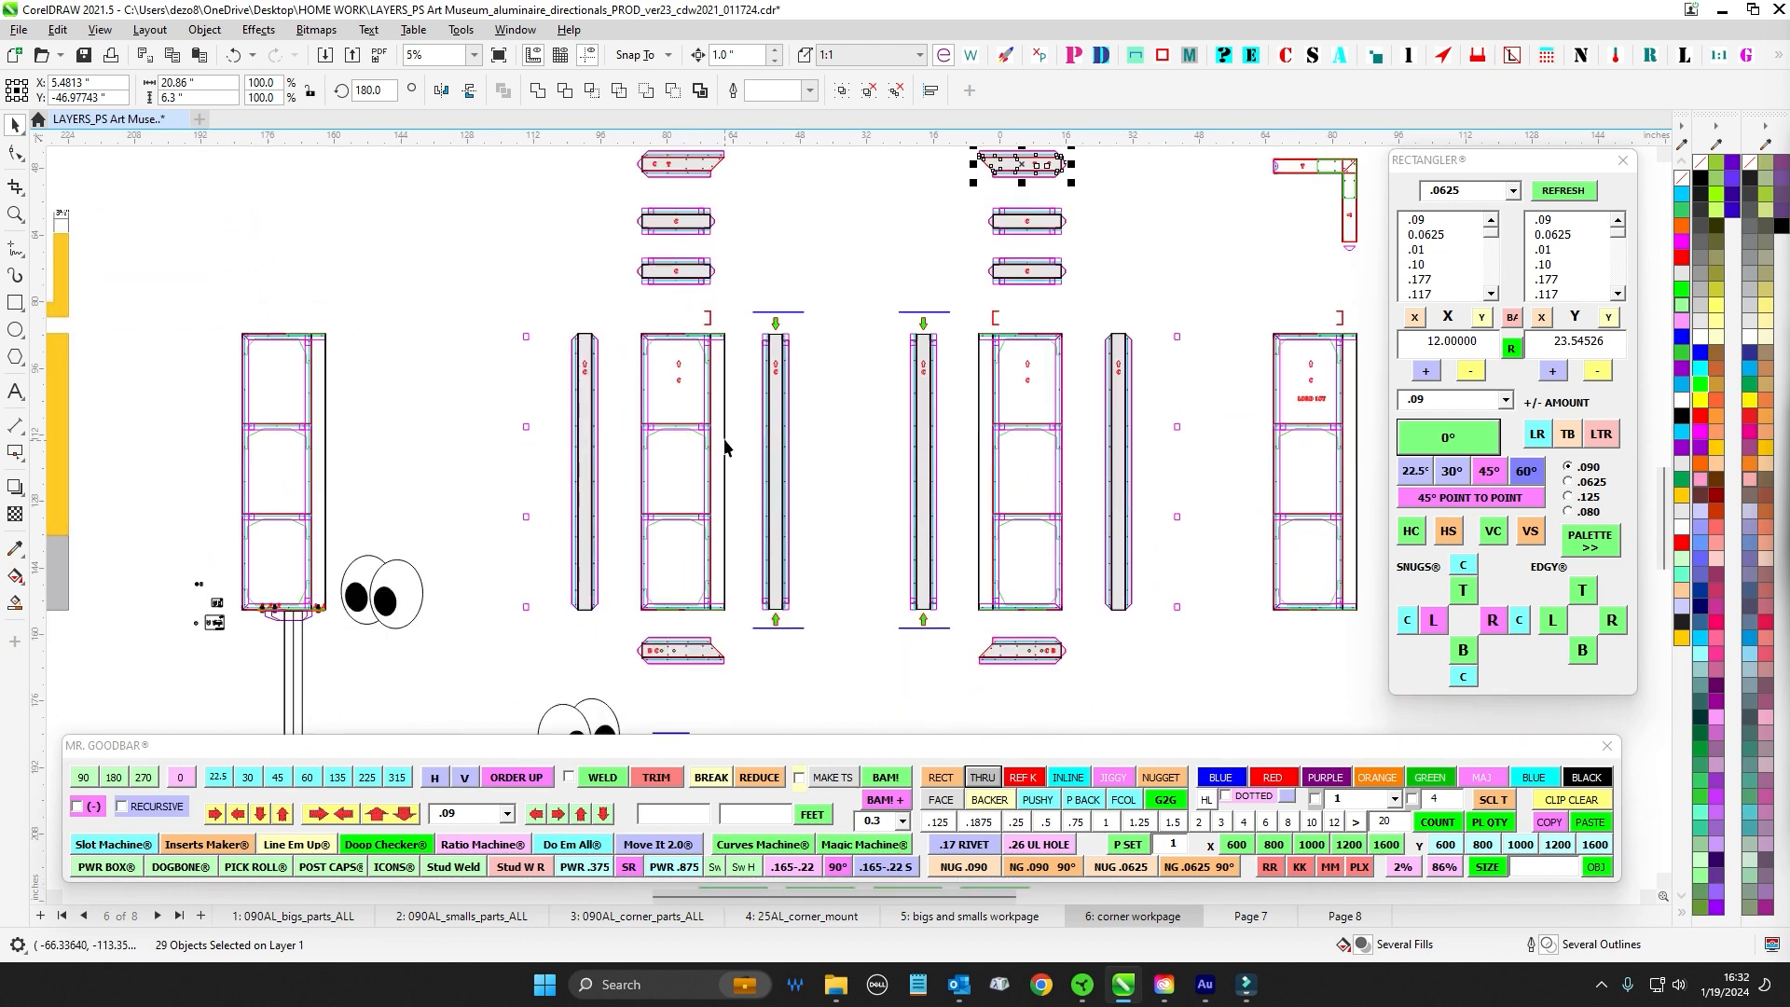
scroll(734, 310, "up", 2)
left_click_drag(941, 465, 820, 432)
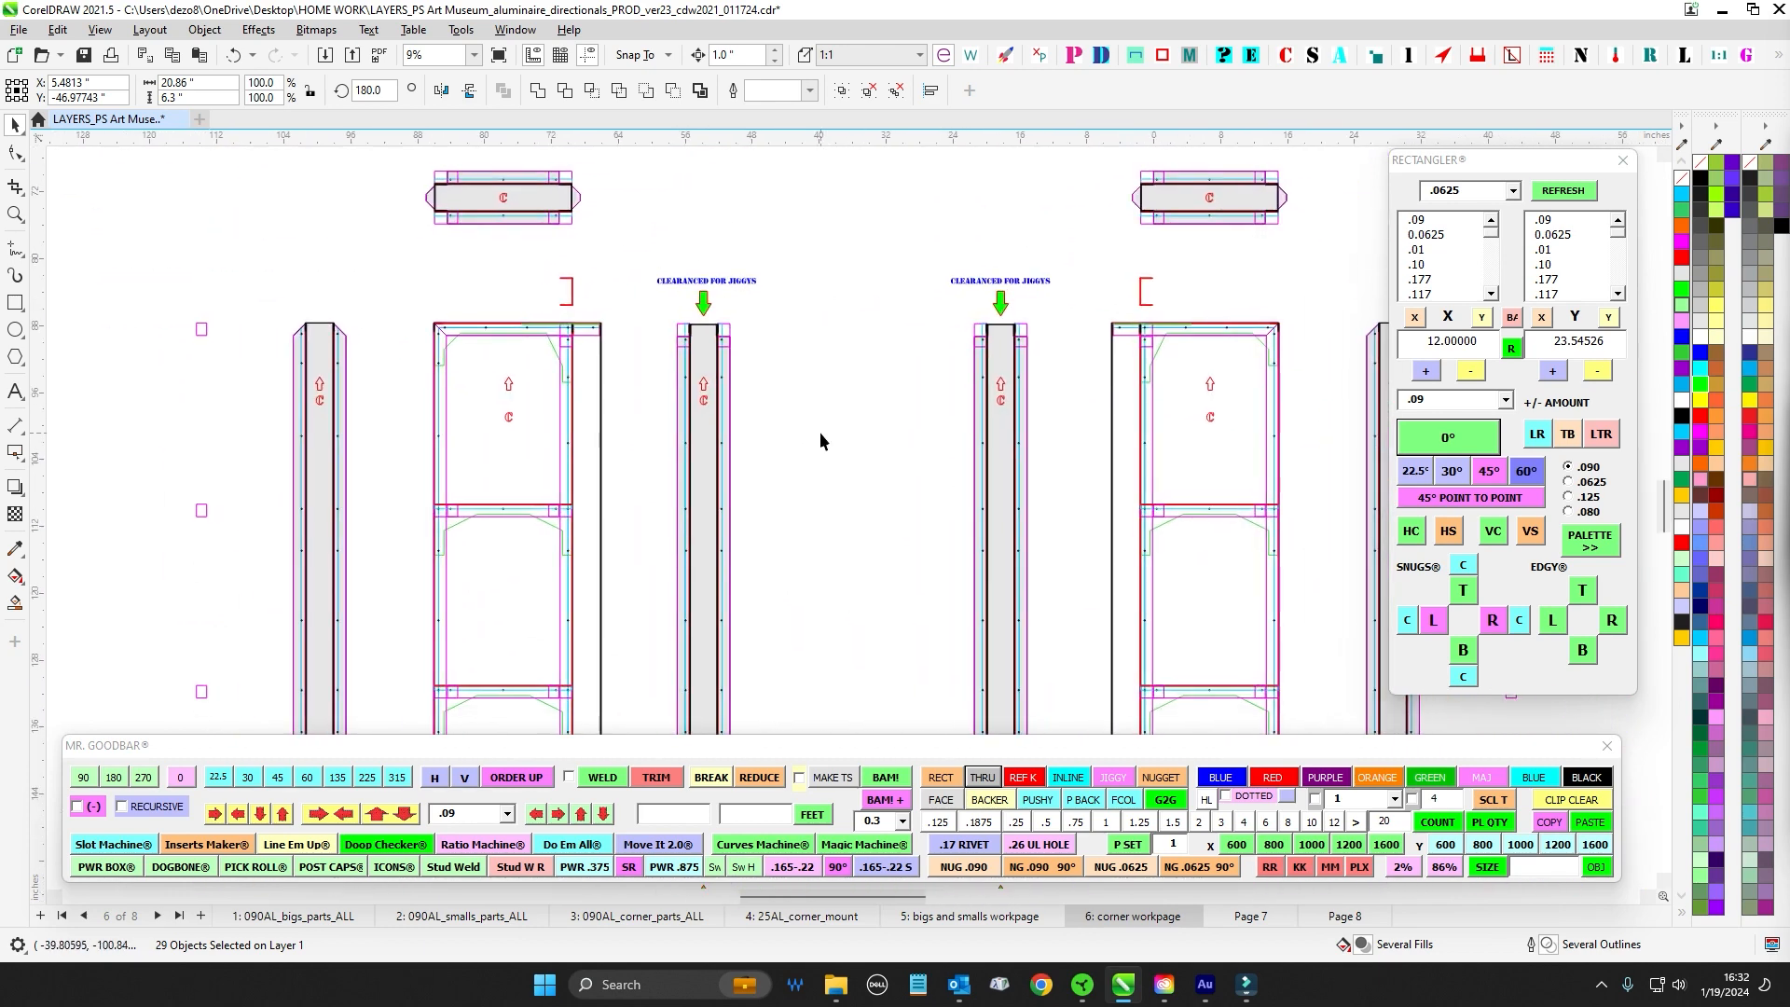
scroll(820, 432, "down", 1)
left_click_drag(832, 497, 761, 339)
scroll(761, 338, "down", 1)
left_click_drag(773, 547, 803, 467)
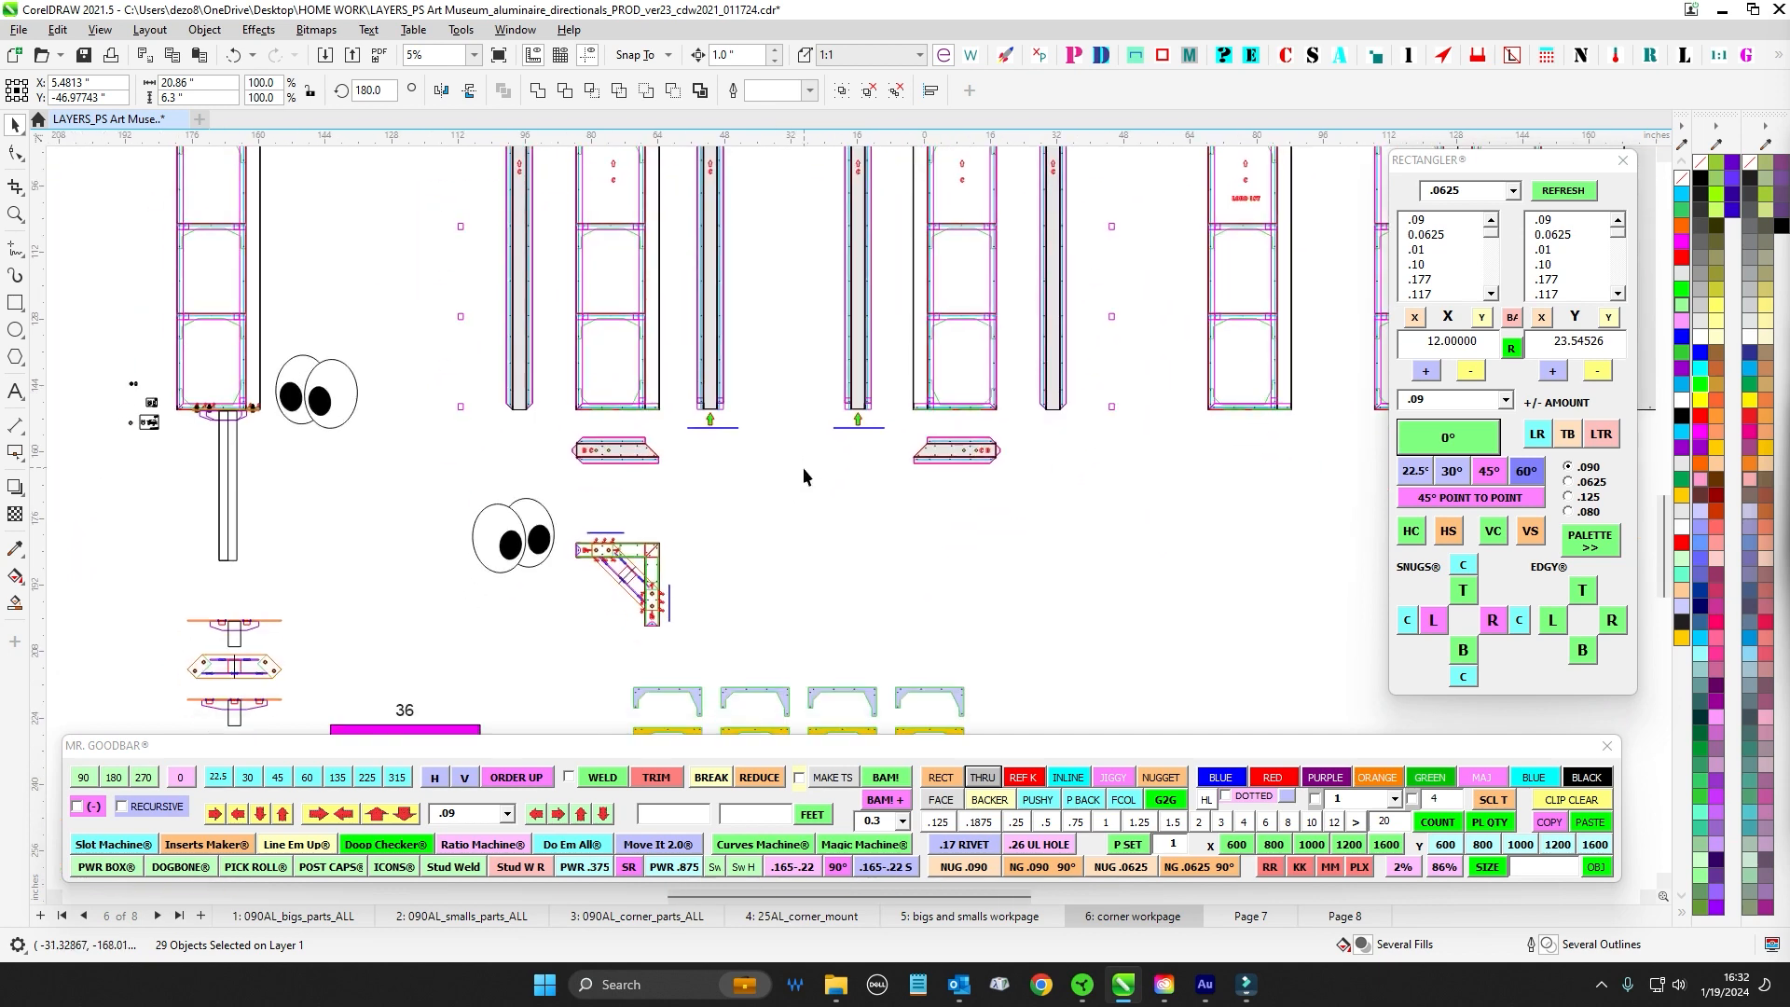
- Examine the braced L-shaped assembly marked 1/2-13 ALUM NUTS below the first face frame
scroll(658, 571, "up", 7)
scroll(841, 384, "down", 7)
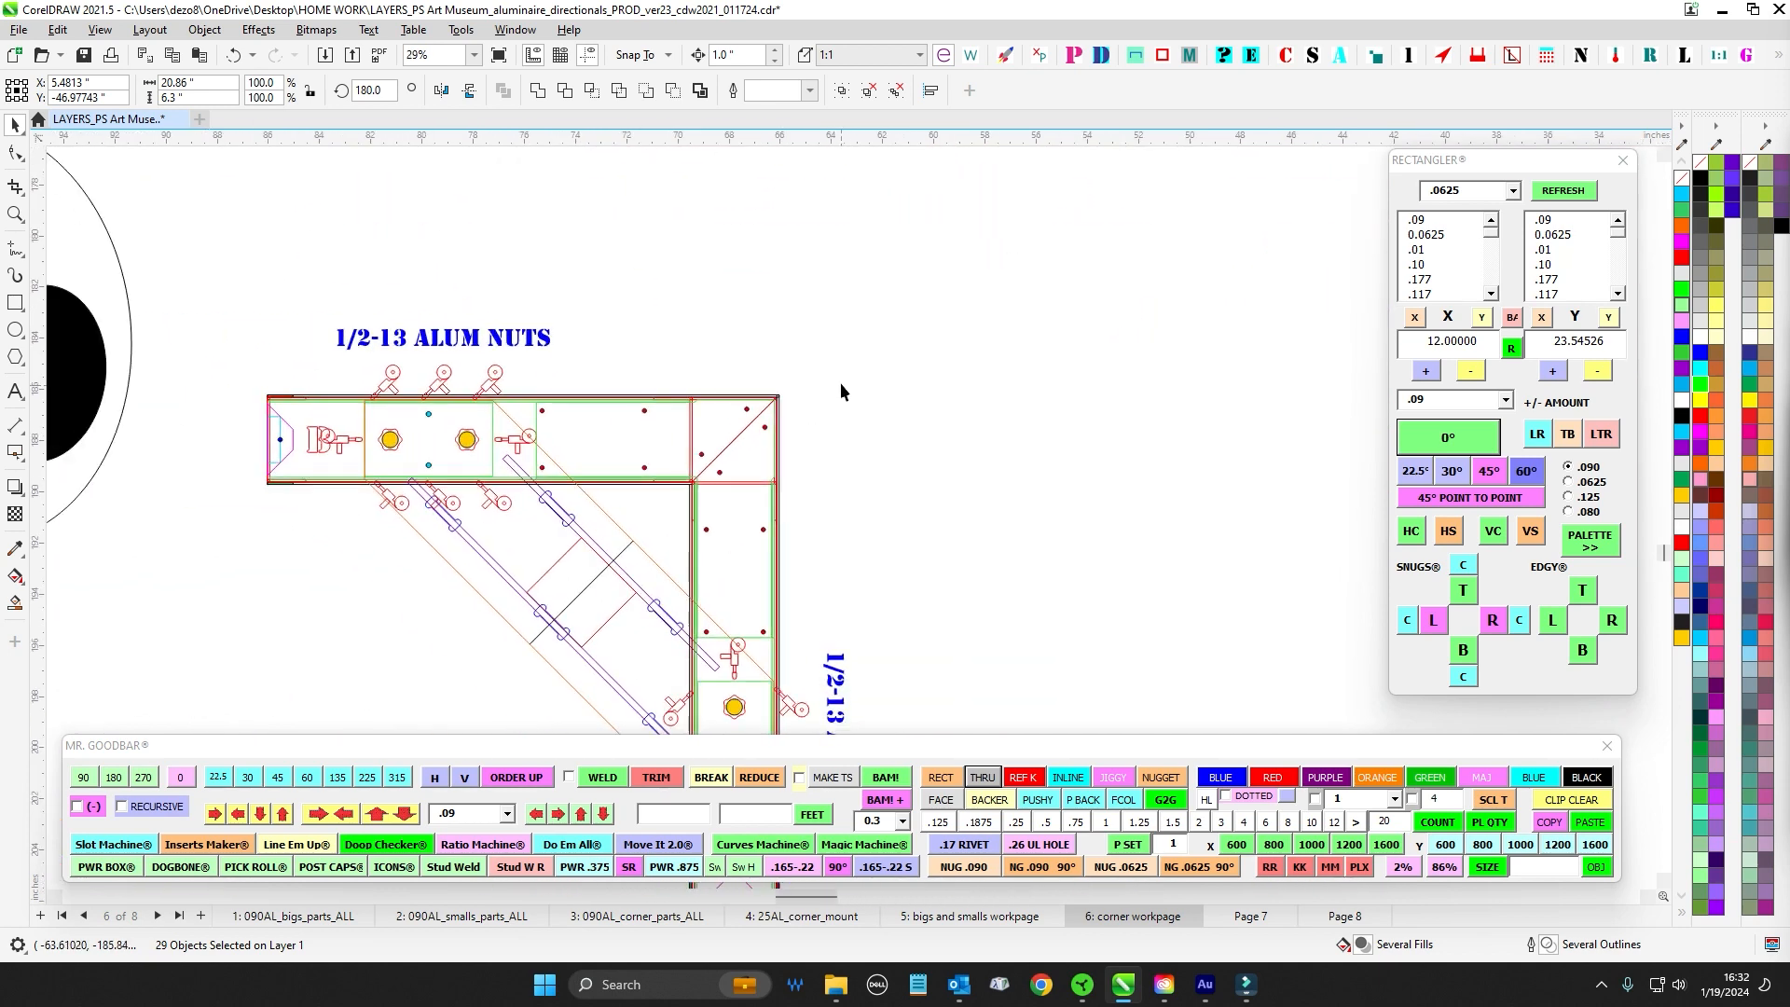
left_click_drag(995, 463, 693, 575)
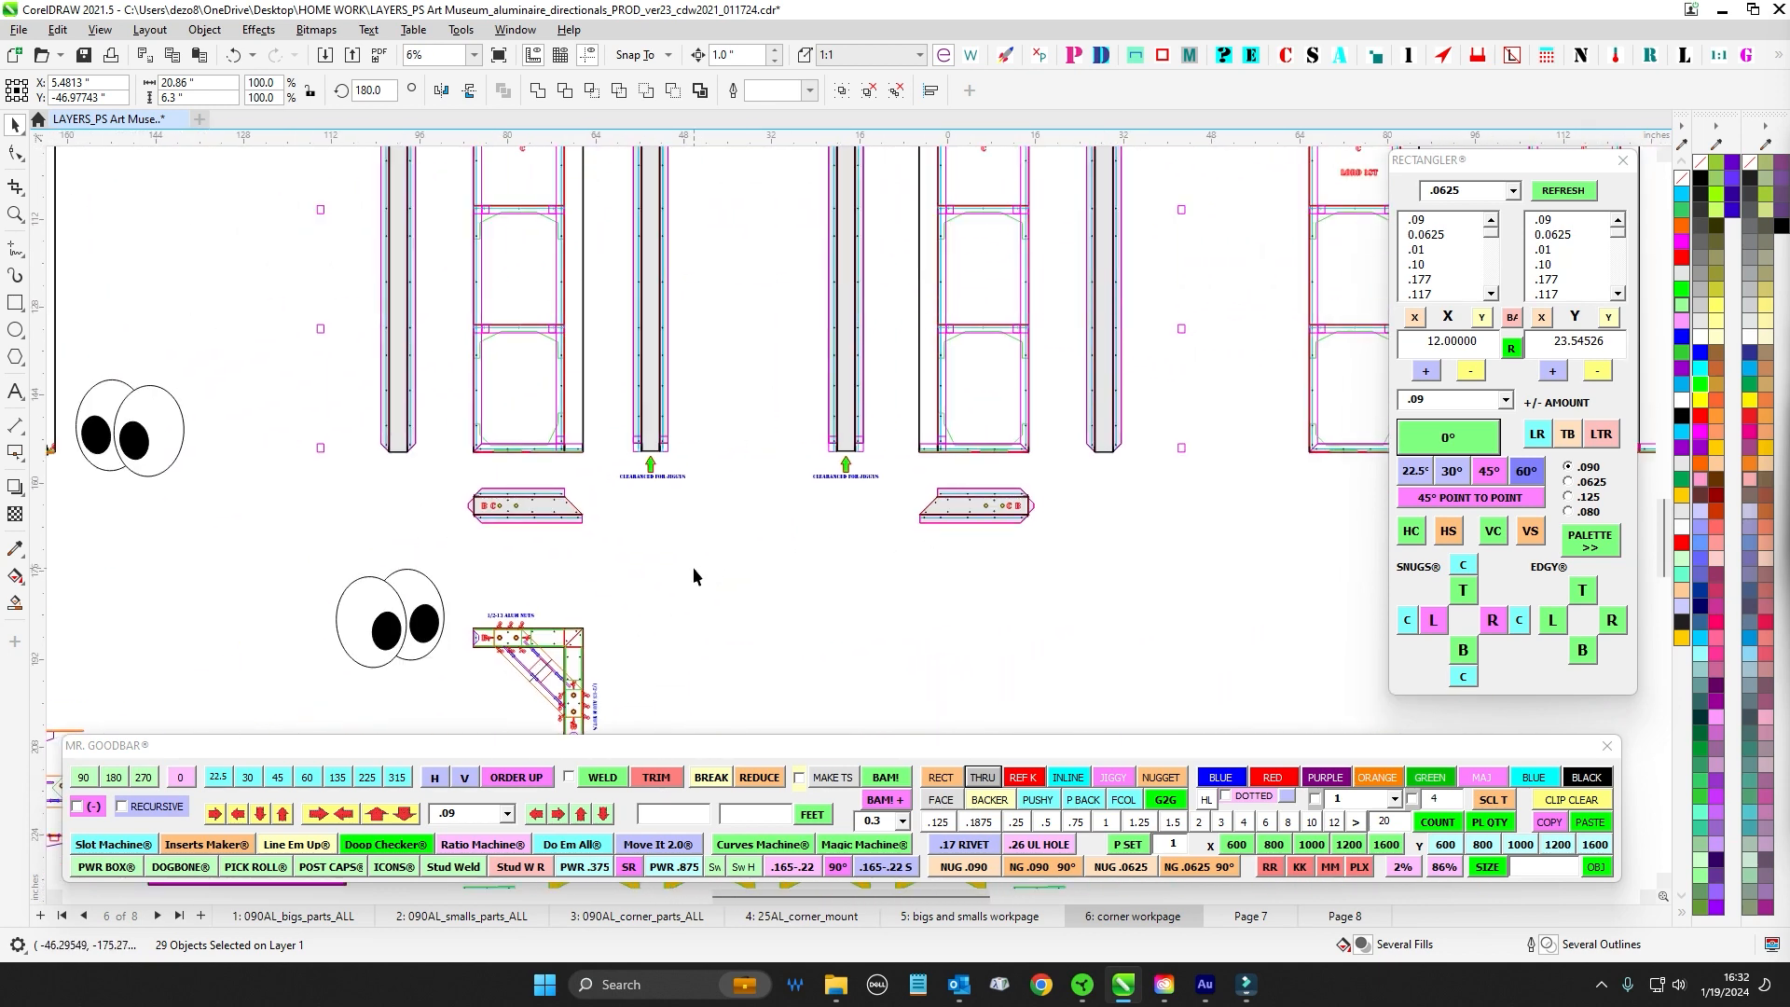
- Pick out the bolted end of the mitred part under the first face frame, and survey the corner layout down to the small parts
scroll(440, 484, "up", 2)
left_click_drag(472, 484, 587, 583)
scroll(692, 565, "down", 4)
scroll(692, 320, "up", 2)
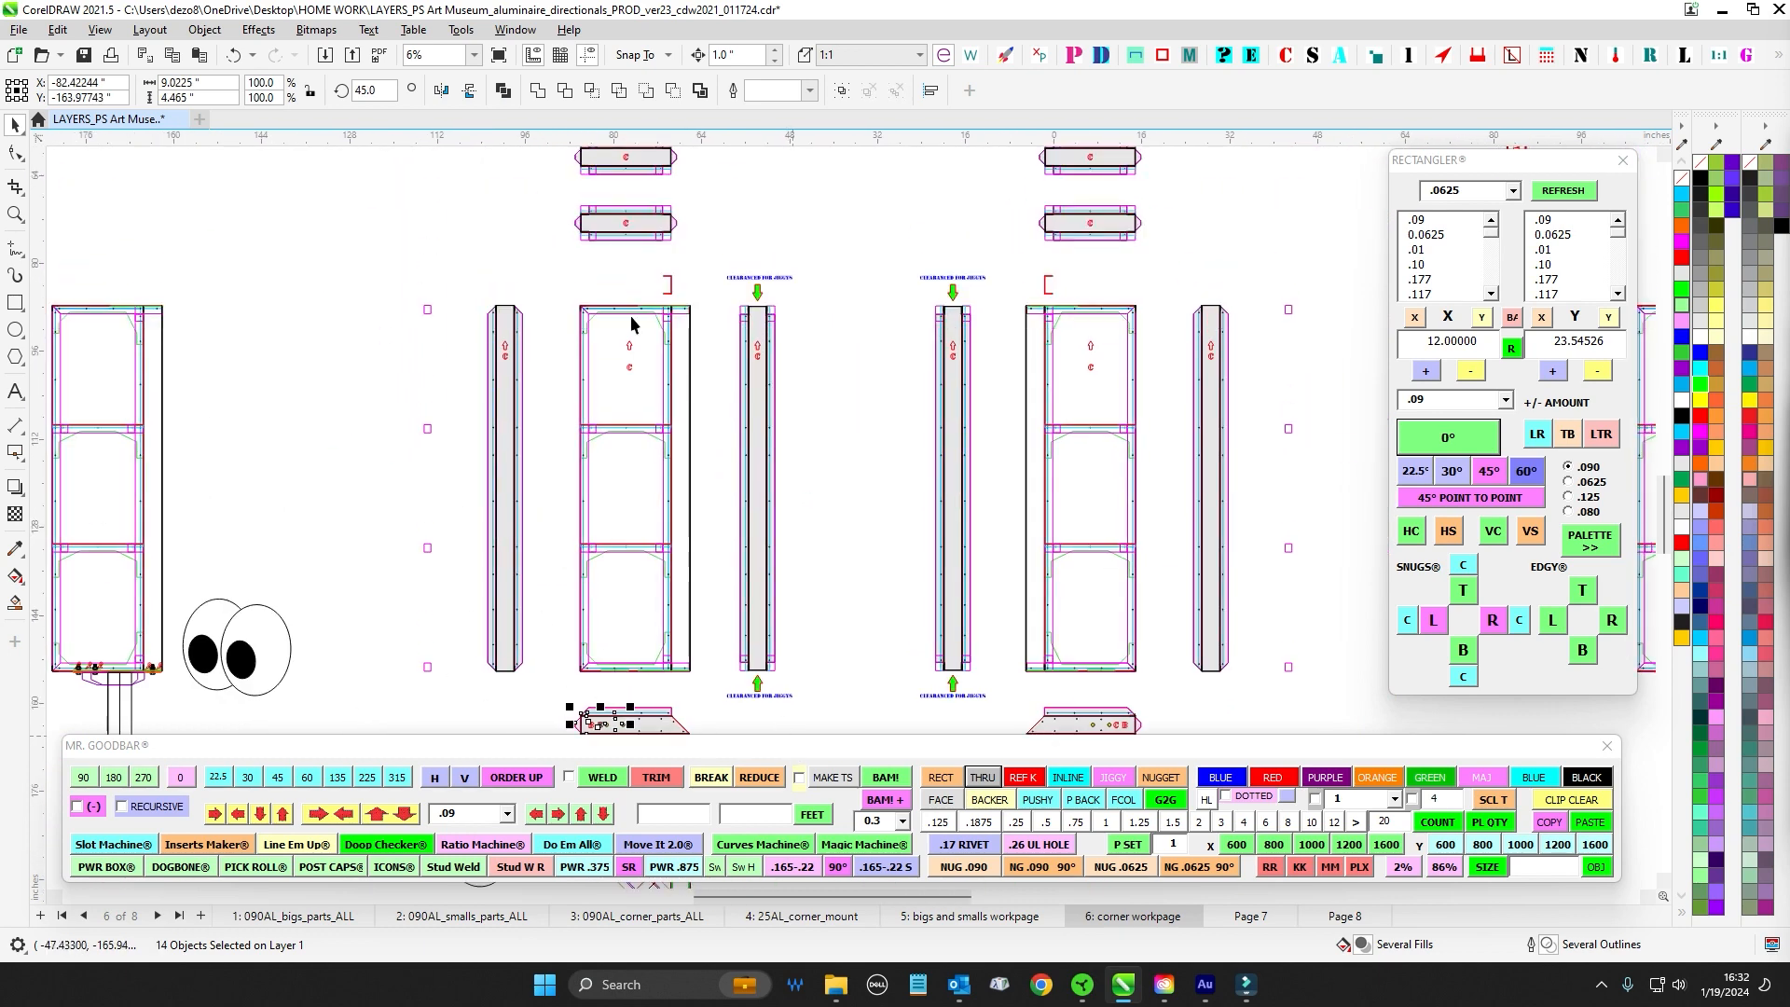
scroll(896, 619, "down", 4)
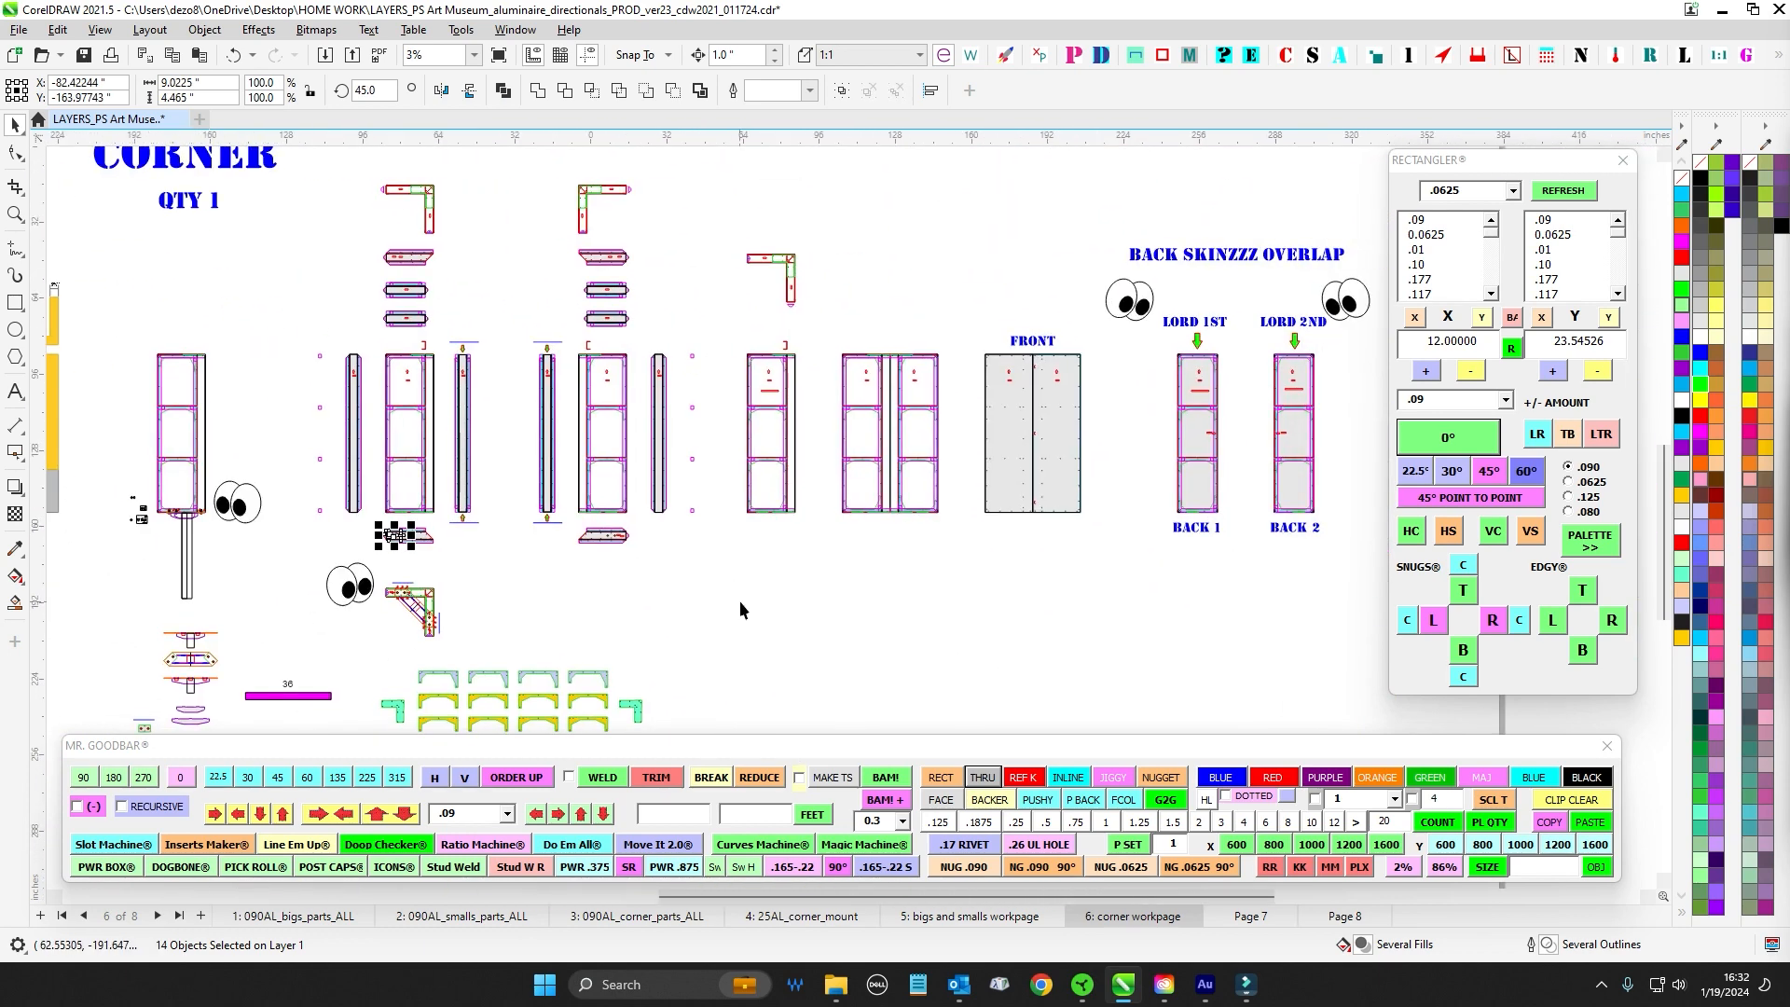
left_click_drag(768, 623, 1031, 465)
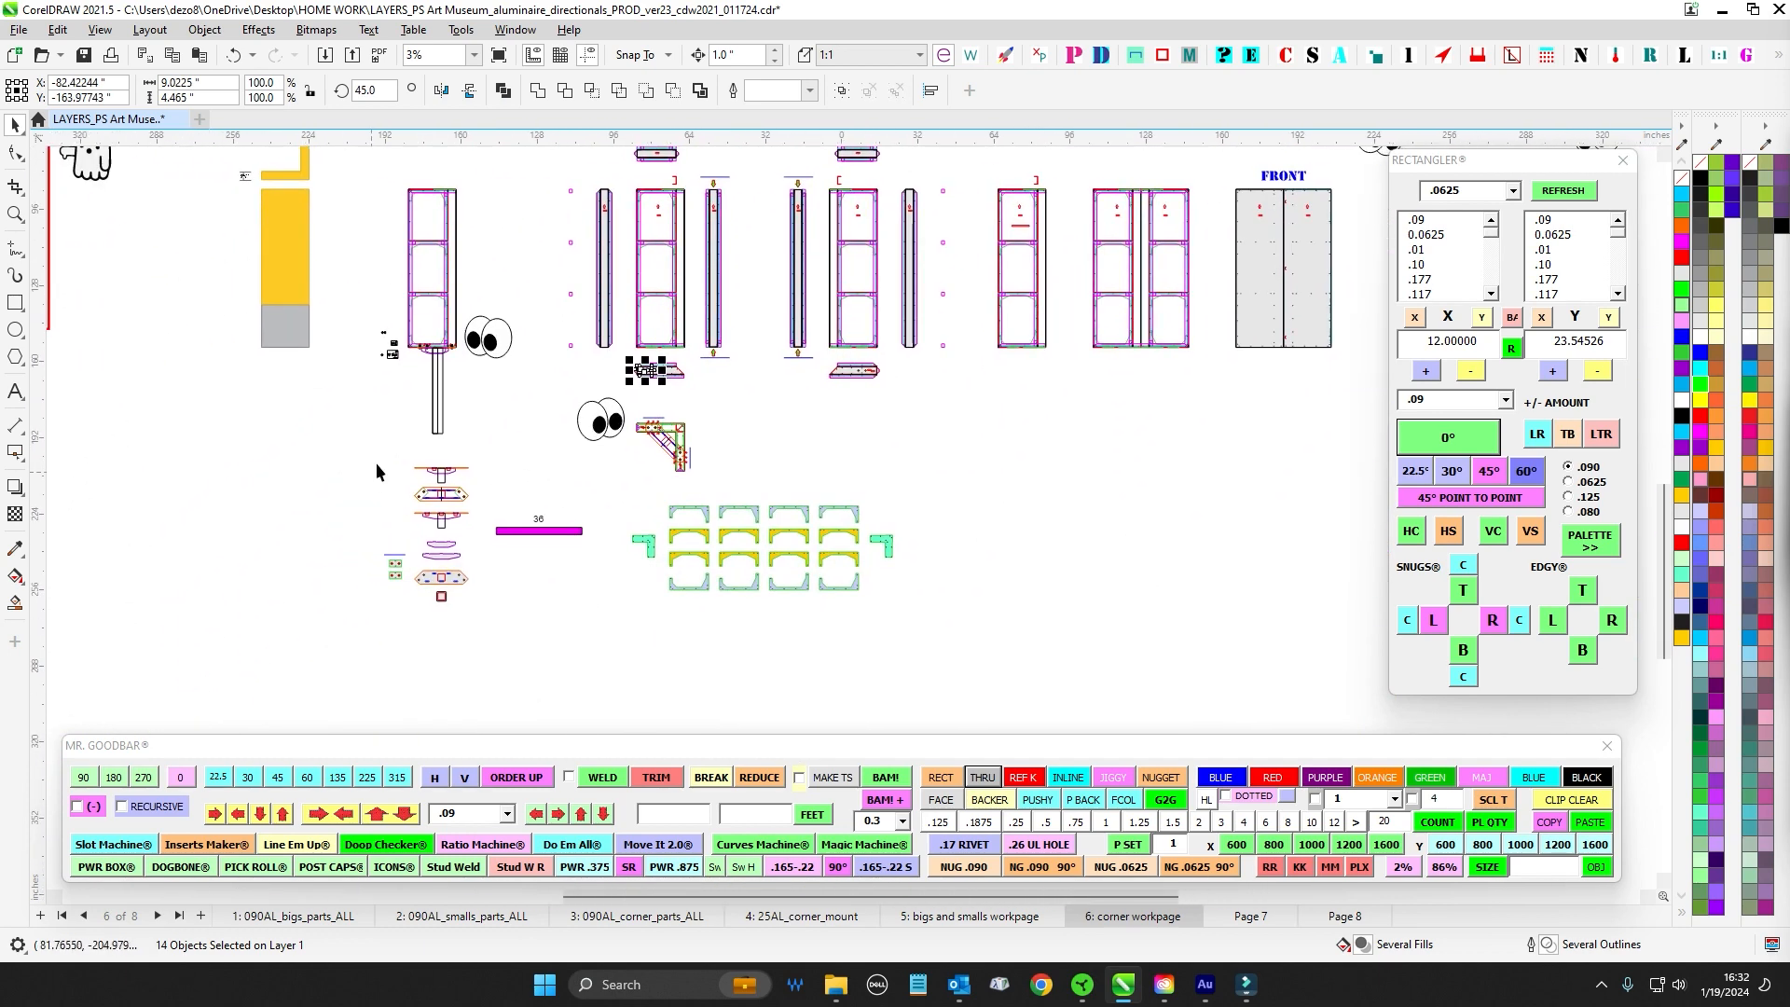
scroll(968, 510, "down", 1)
left_click_drag(849, 655, 1182, 523)
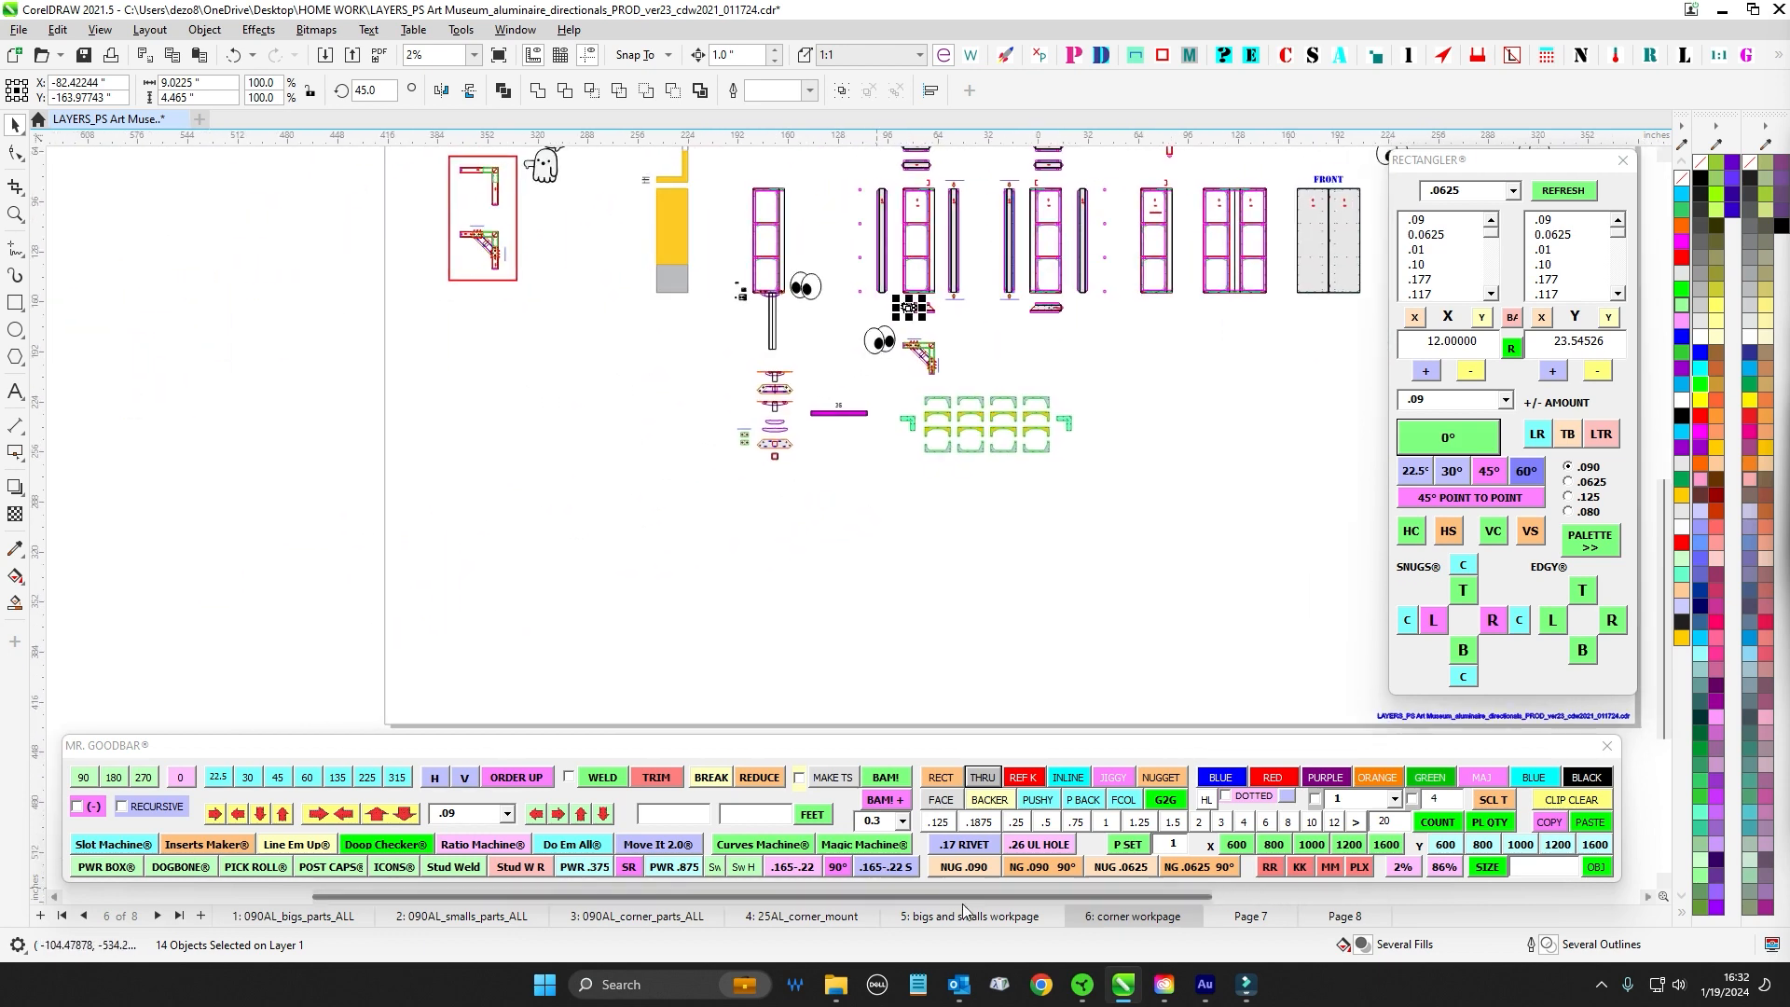
- On the bigs and smalls workpage, select the two 62 tubes and their G mark in the 3 x 3 x .125t ALUM SQ TUBE list
left_click(1010, 916)
scroll(628, 243, "up", 3)
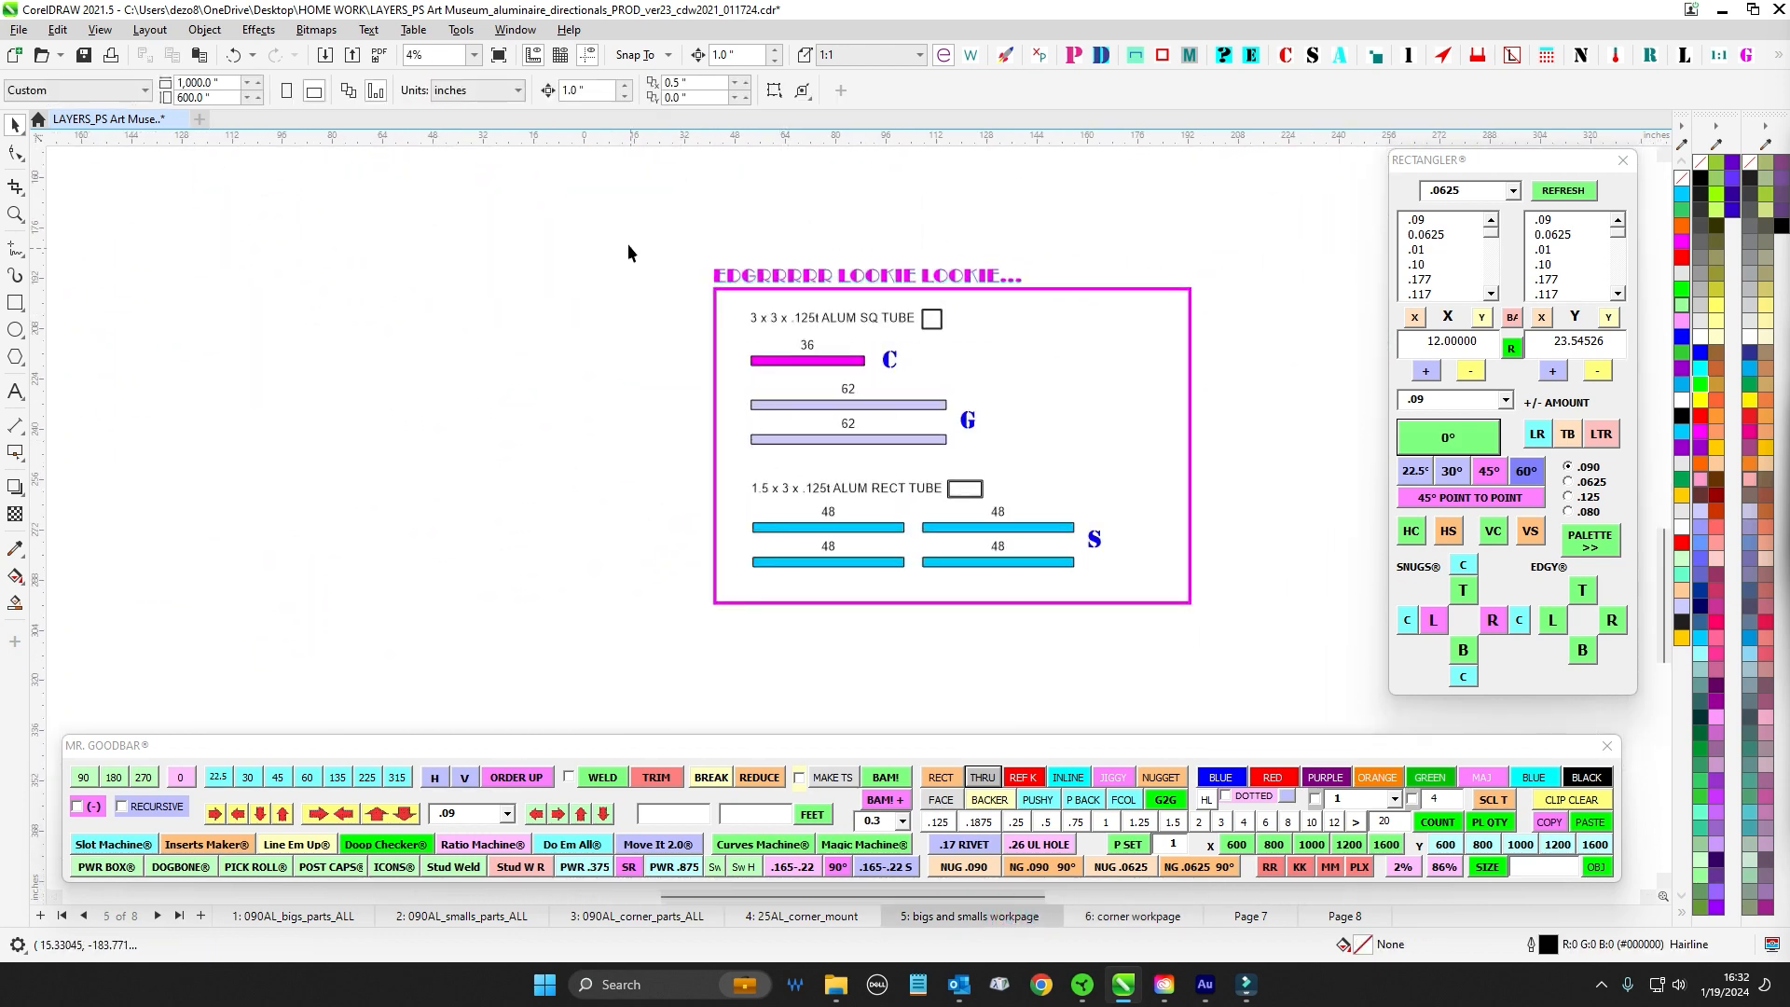
left_click_drag(1325, 539, 1196, 534)
scroll(741, 377, "up", 1)
left_click_drag(430, 314, 830, 327)
left_click_drag(333, 314, 853, 459)
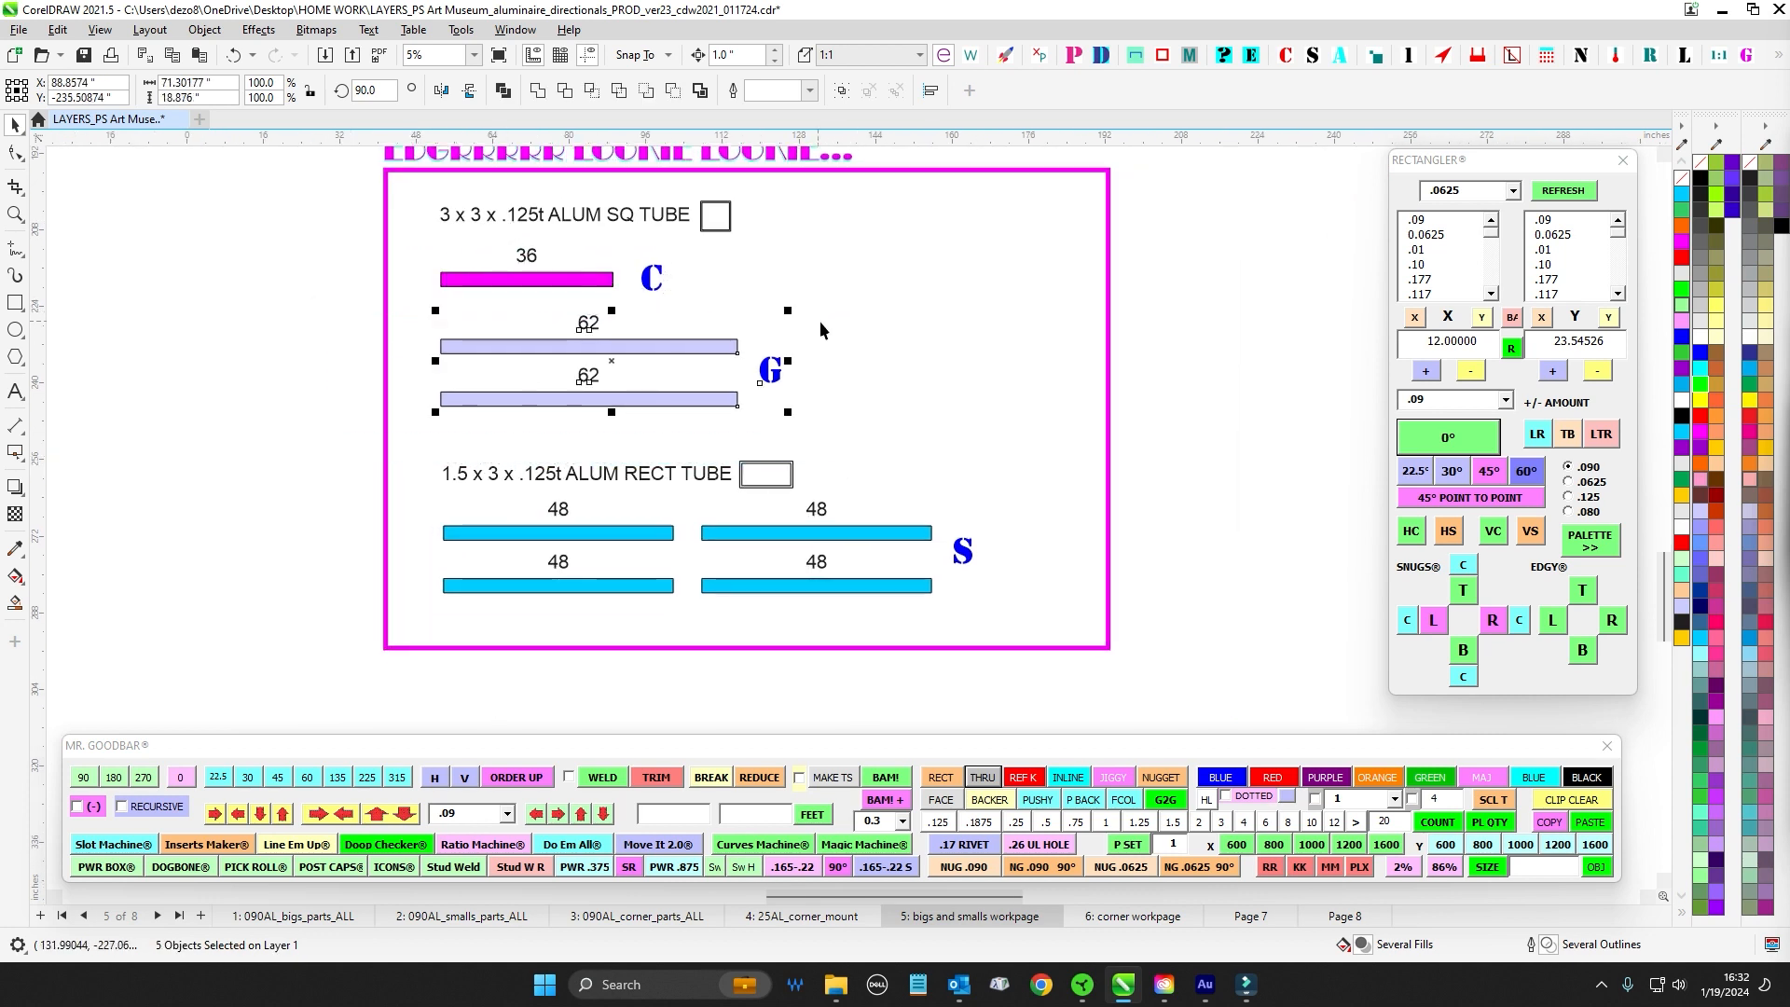
left_click_drag(964, 456, 947, 371)
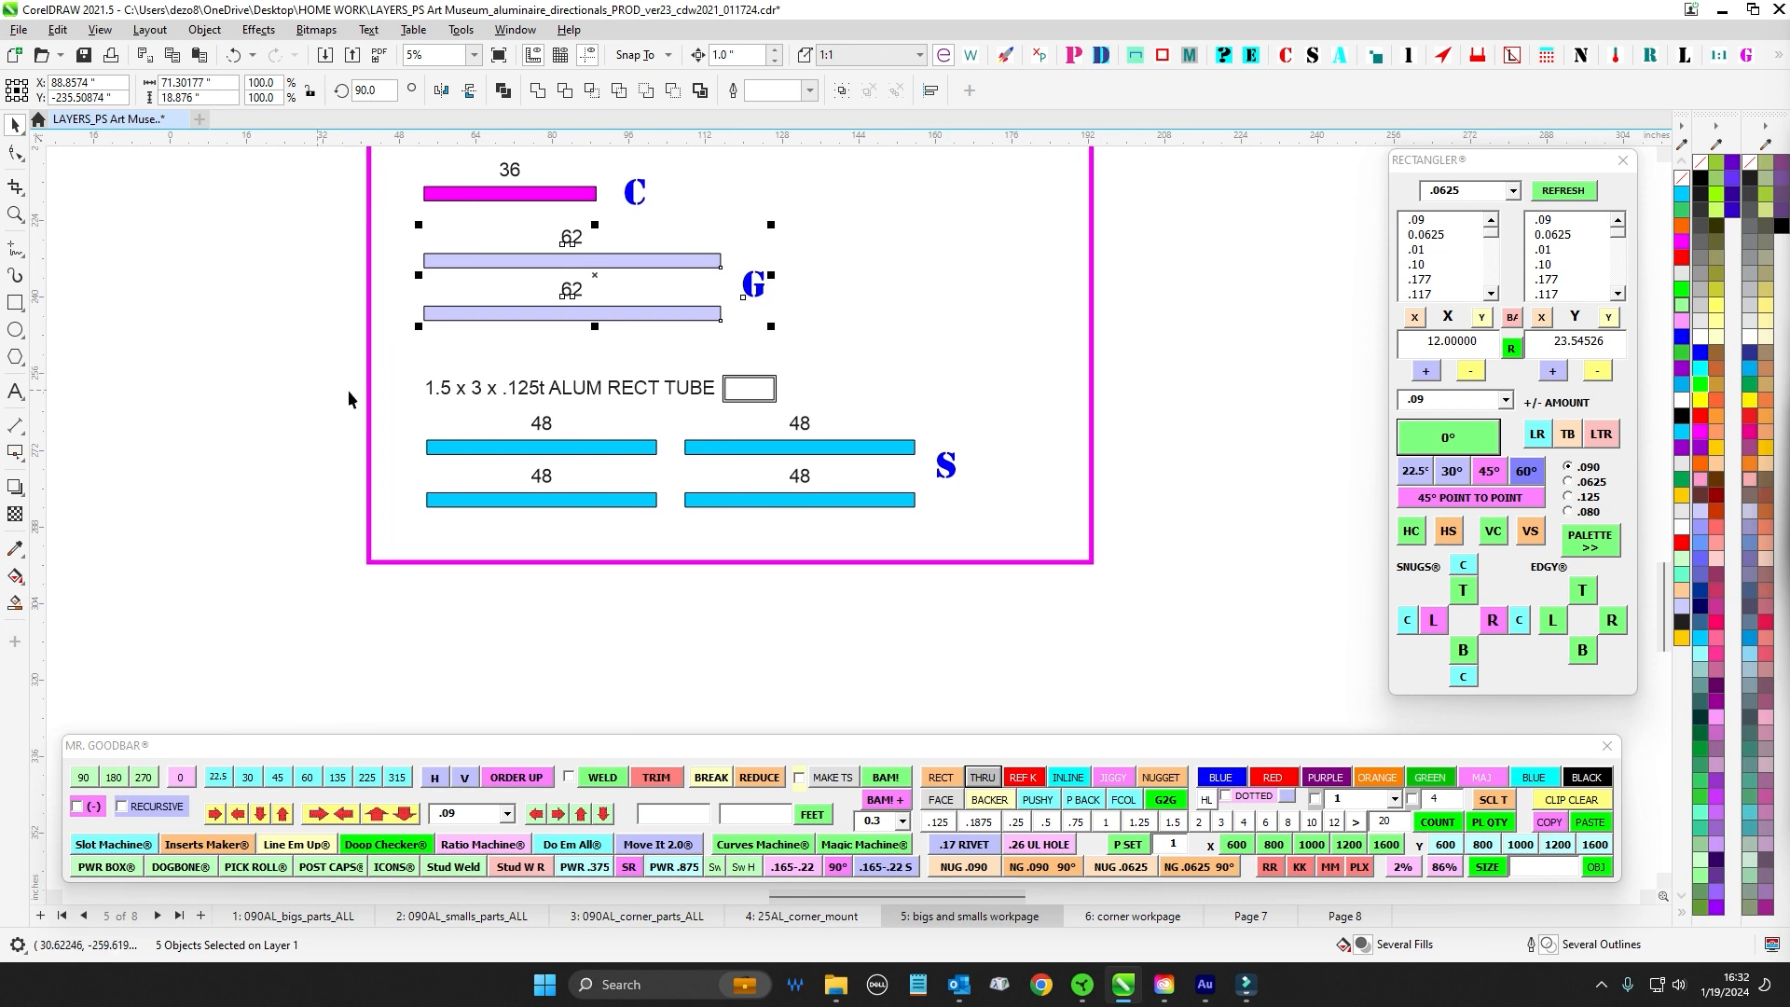
- Select the whole 1.5 x 3 x .125t ALUM RECT TUBE group, and narrow the selection to its four 48 tubes with their length labels
left_click_drag(824, 538, 1058, 569)
scroll(769, 355, "up", 2)
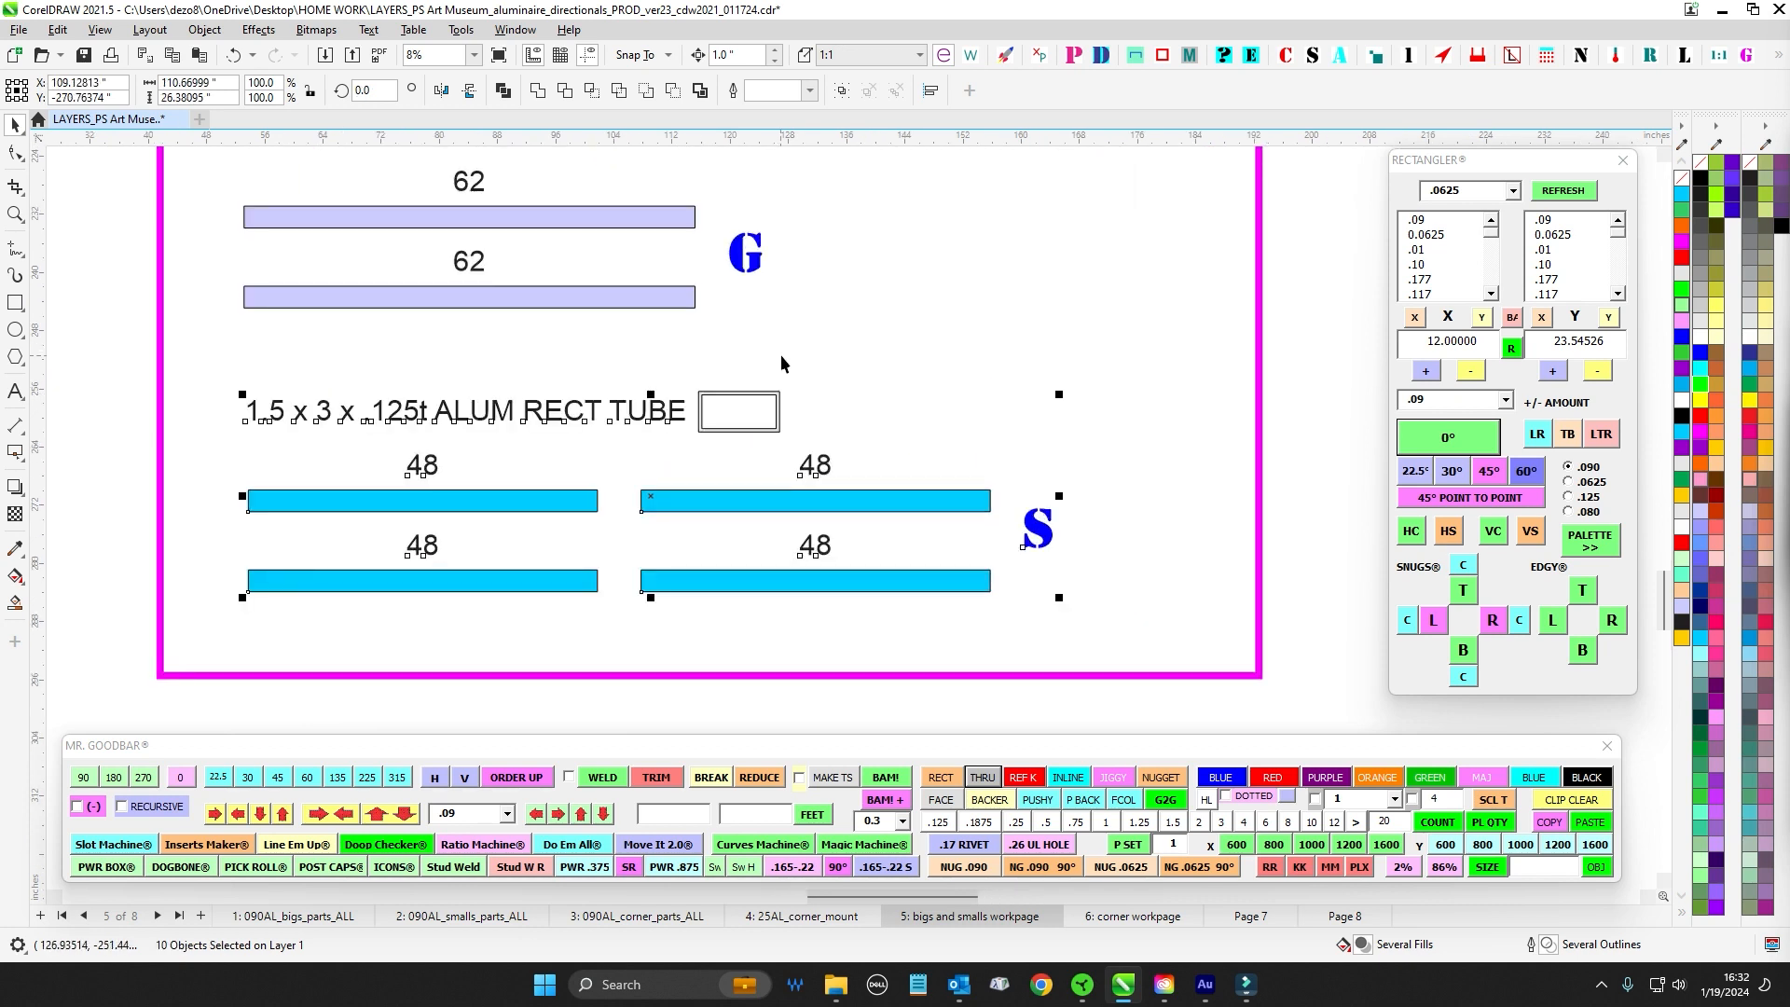
left_click(851, 370)
left_click_drag(921, 322, 934, 306)
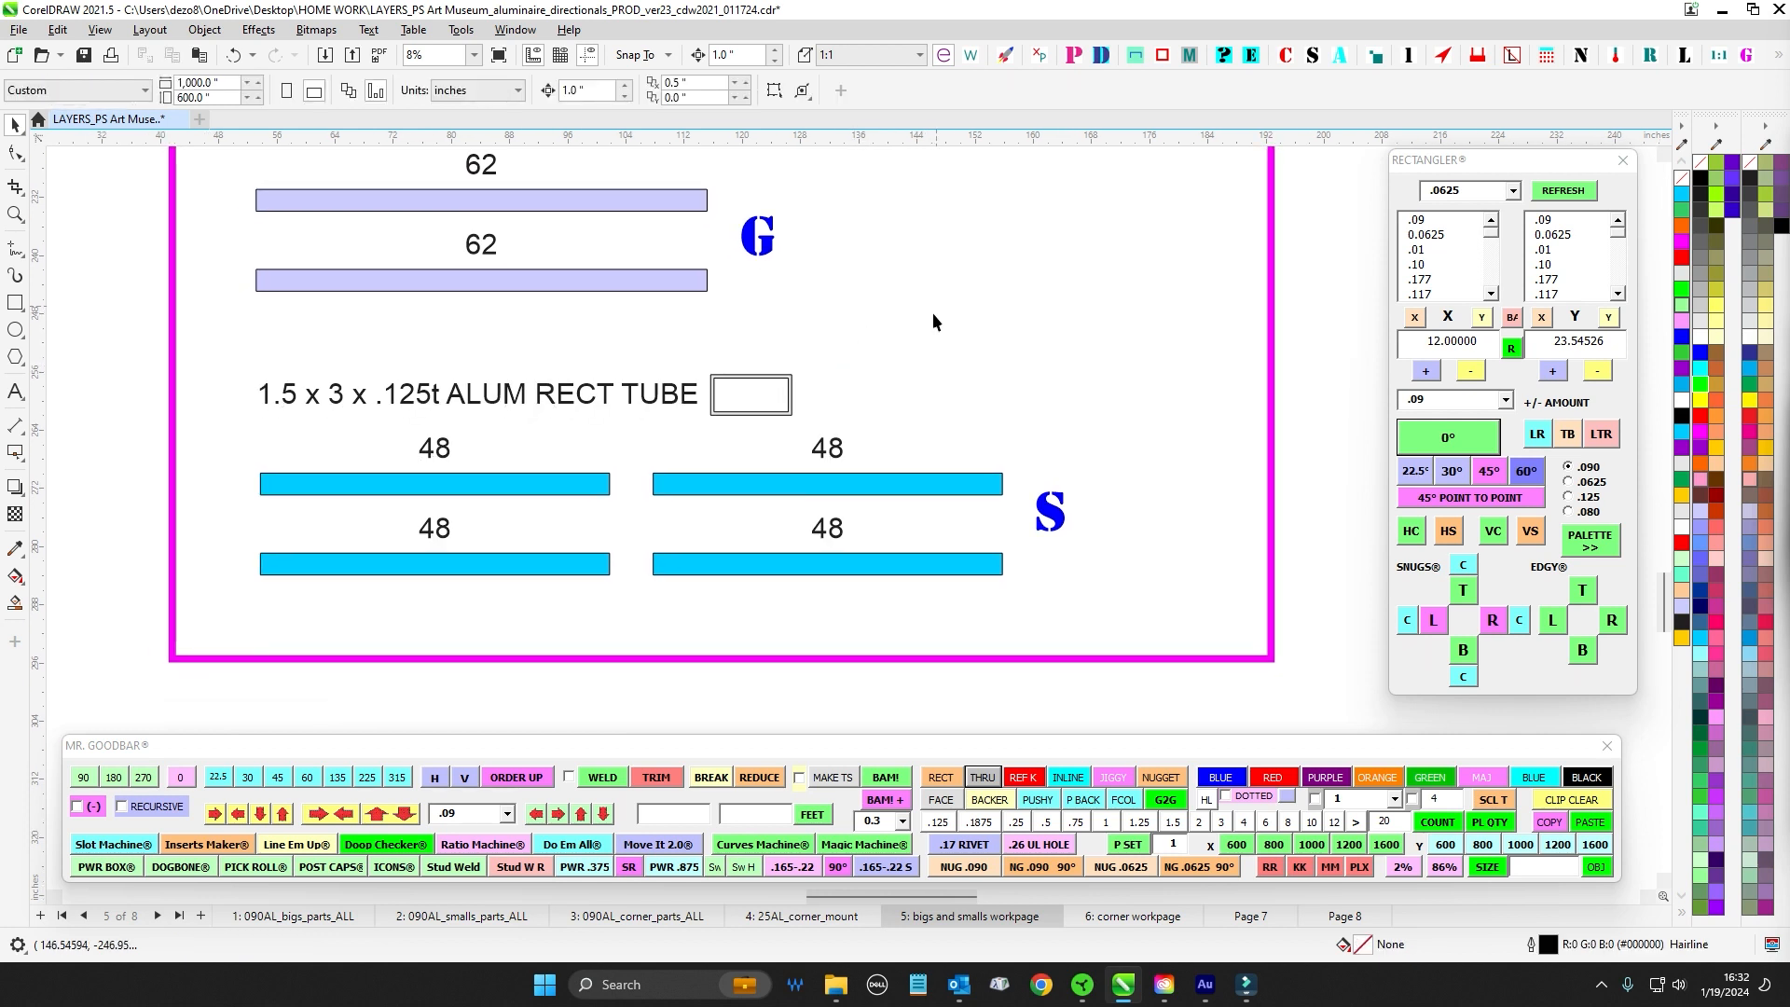
left_click_drag(237, 410, 1040, 614)
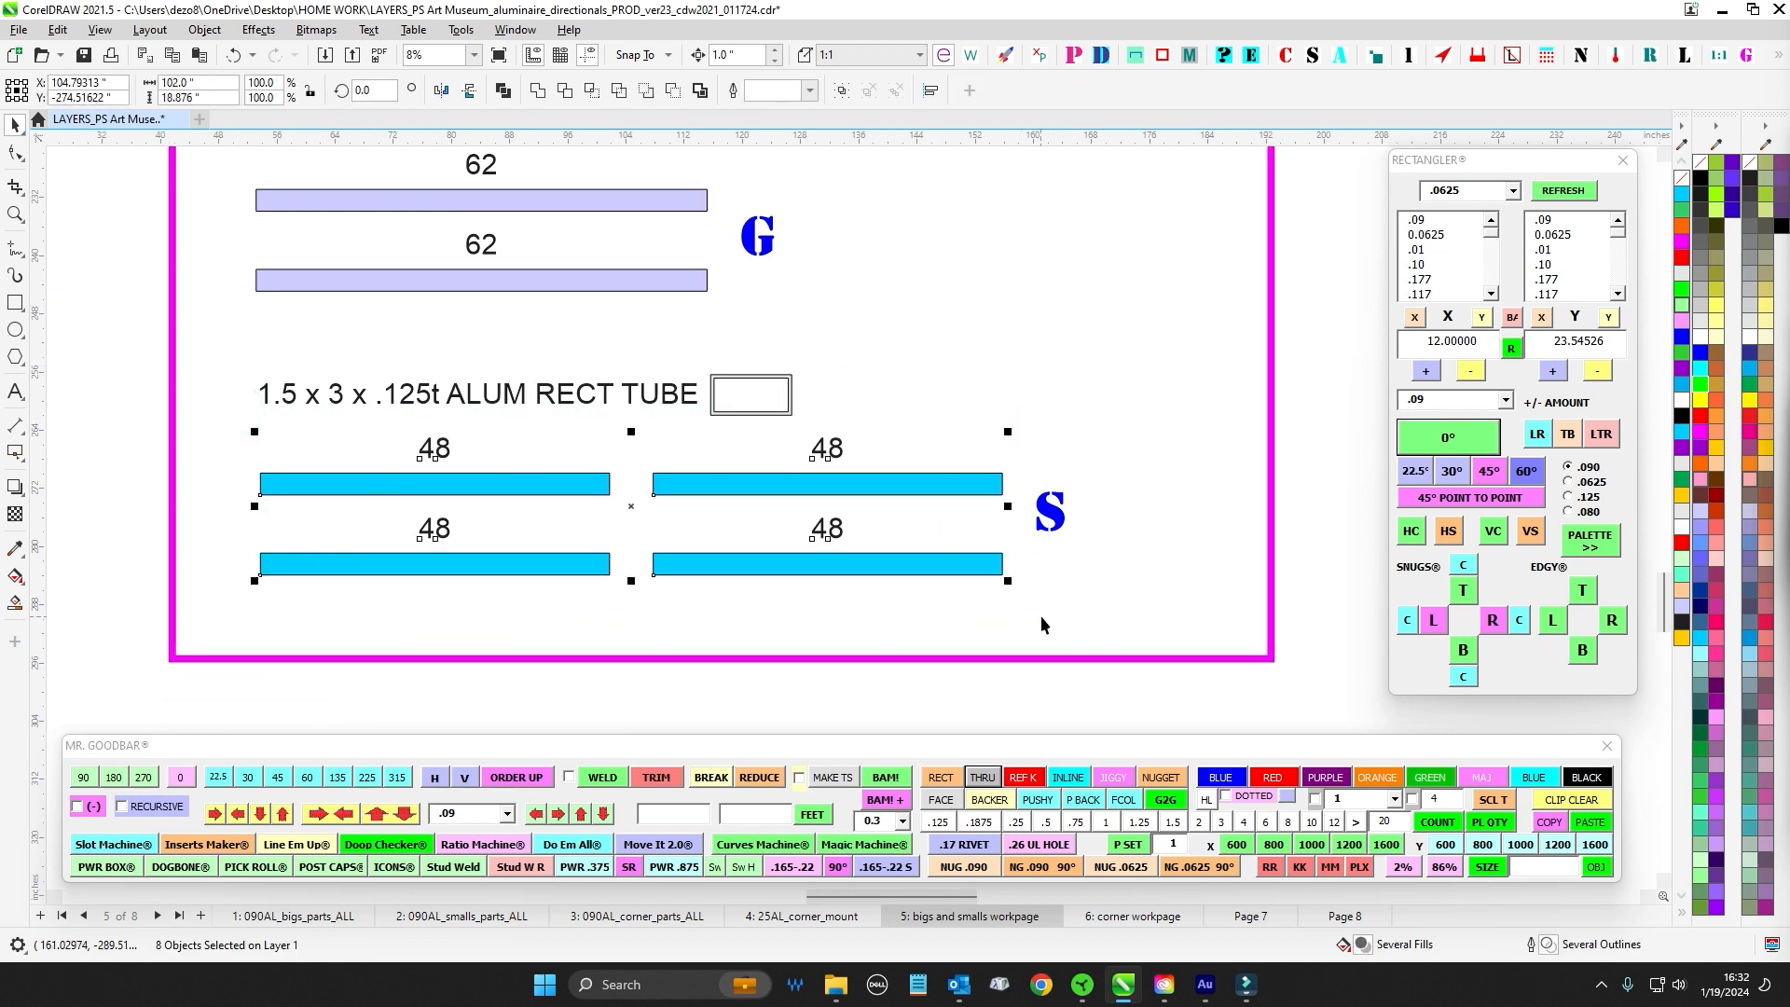
- Return to the corner workpage and pick out the magenta 36 tube with its length label beside the post mount parts
scroll(1044, 585, "down", 3)
scroll(929, 544, "down", 4)
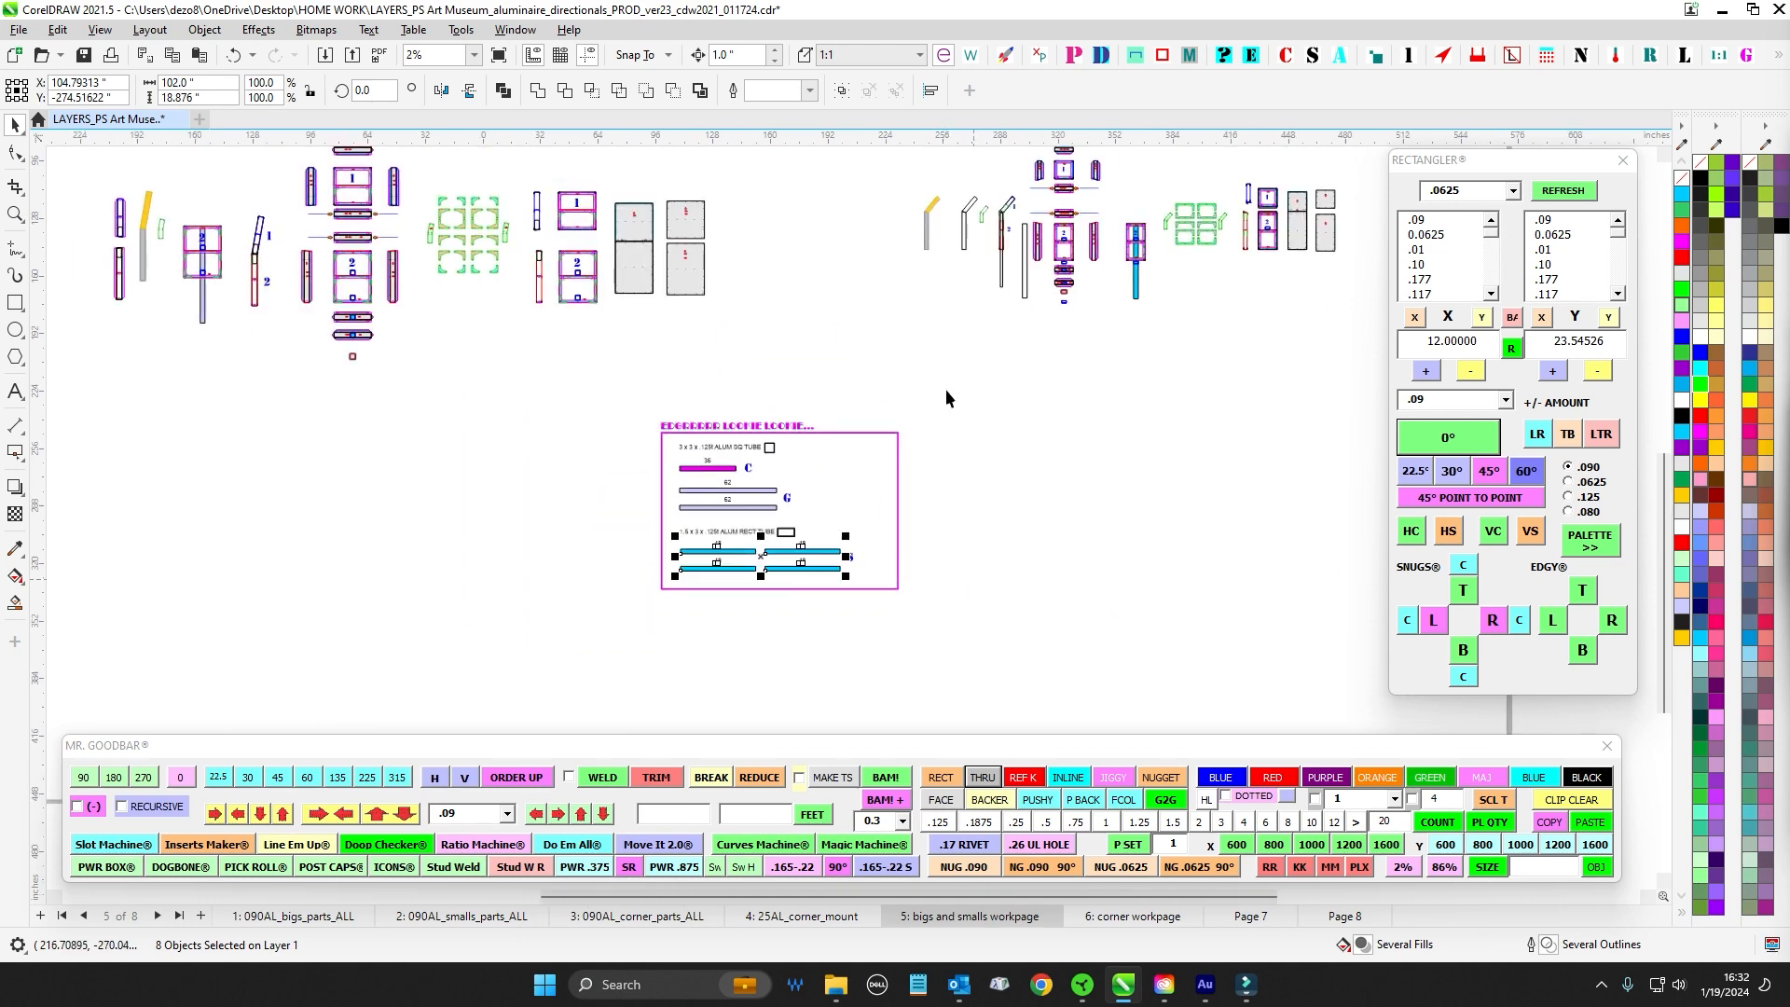
left_click_drag(949, 338, 846, 466)
scroll(847, 466, "up", 1)
left_click(1134, 916)
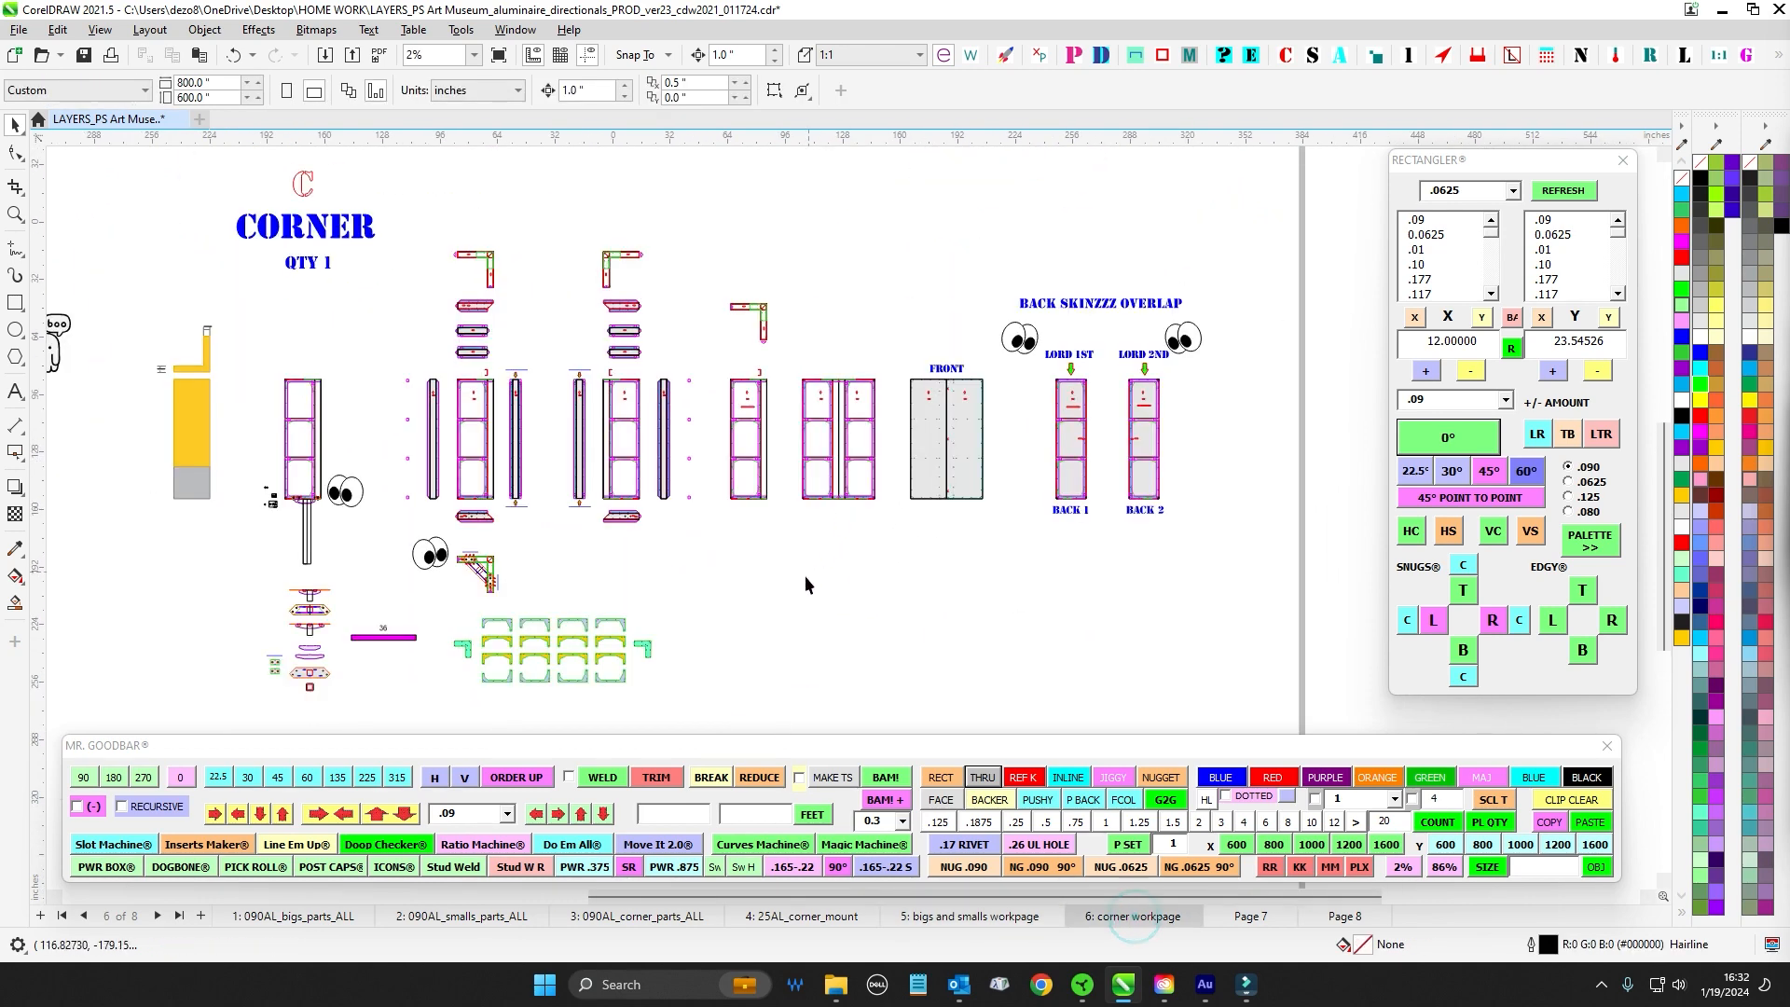
scroll(803, 574, "up", 4)
left_click_drag(600, 418, 831, 551)
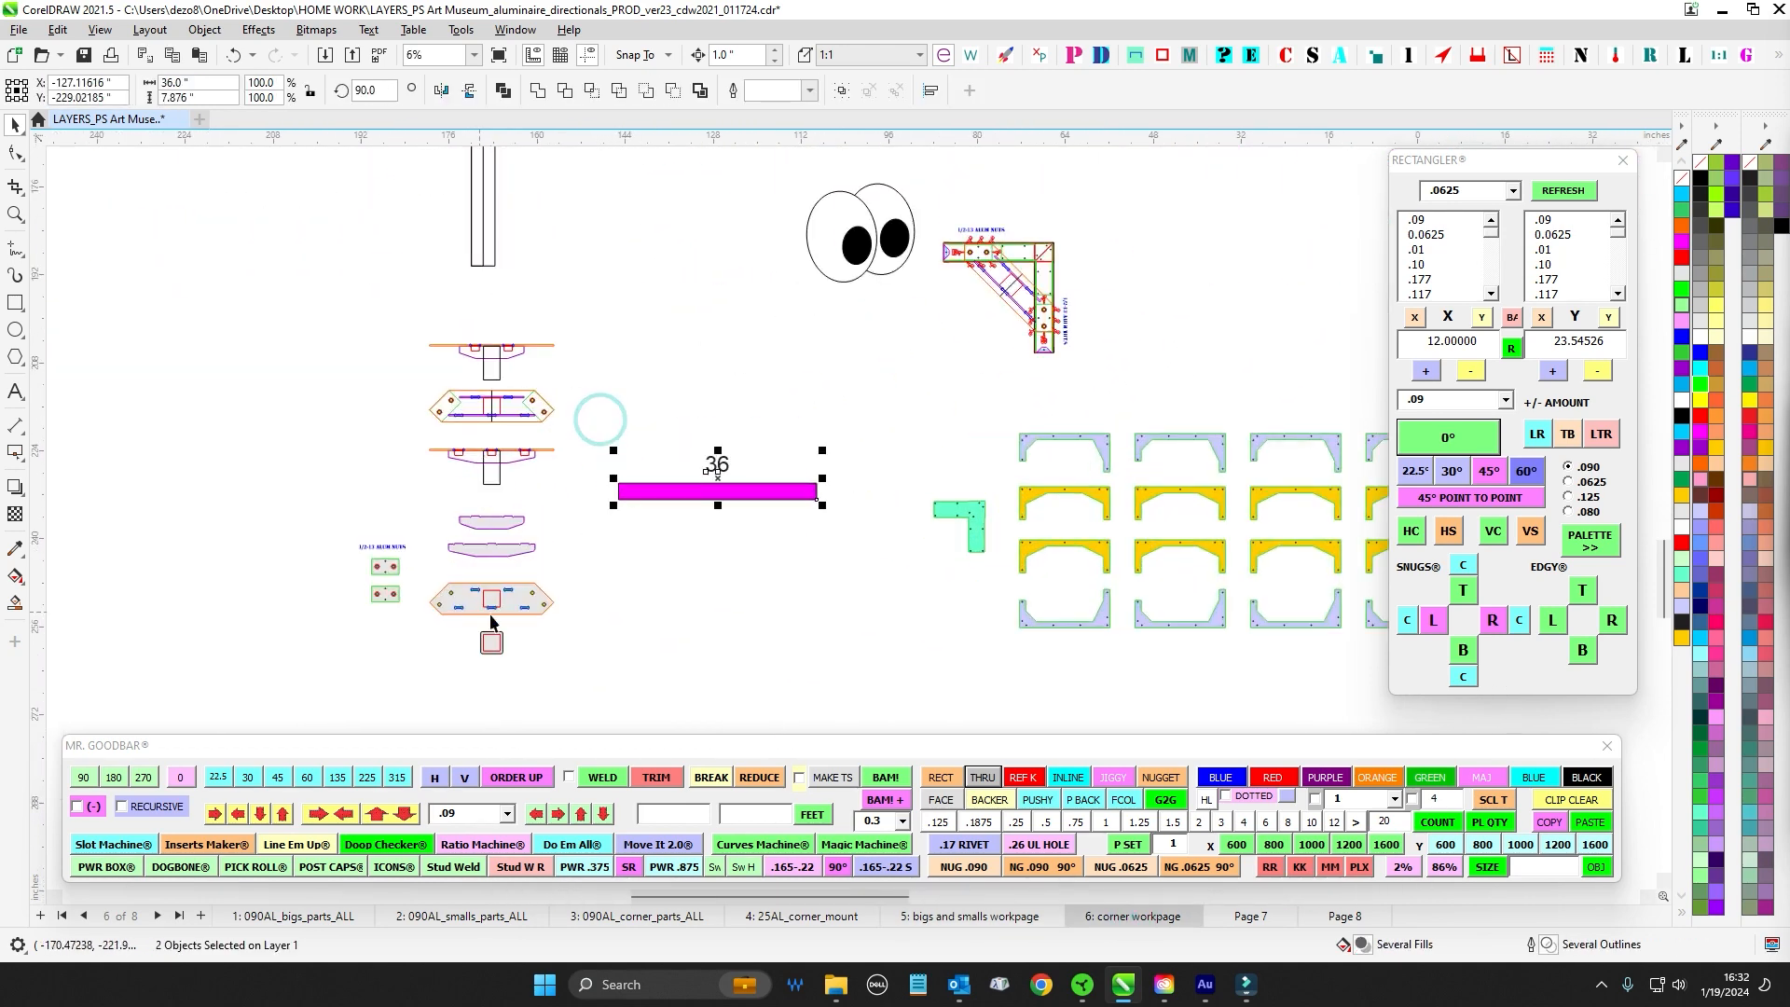
scroll(604, 595, "down", 2)
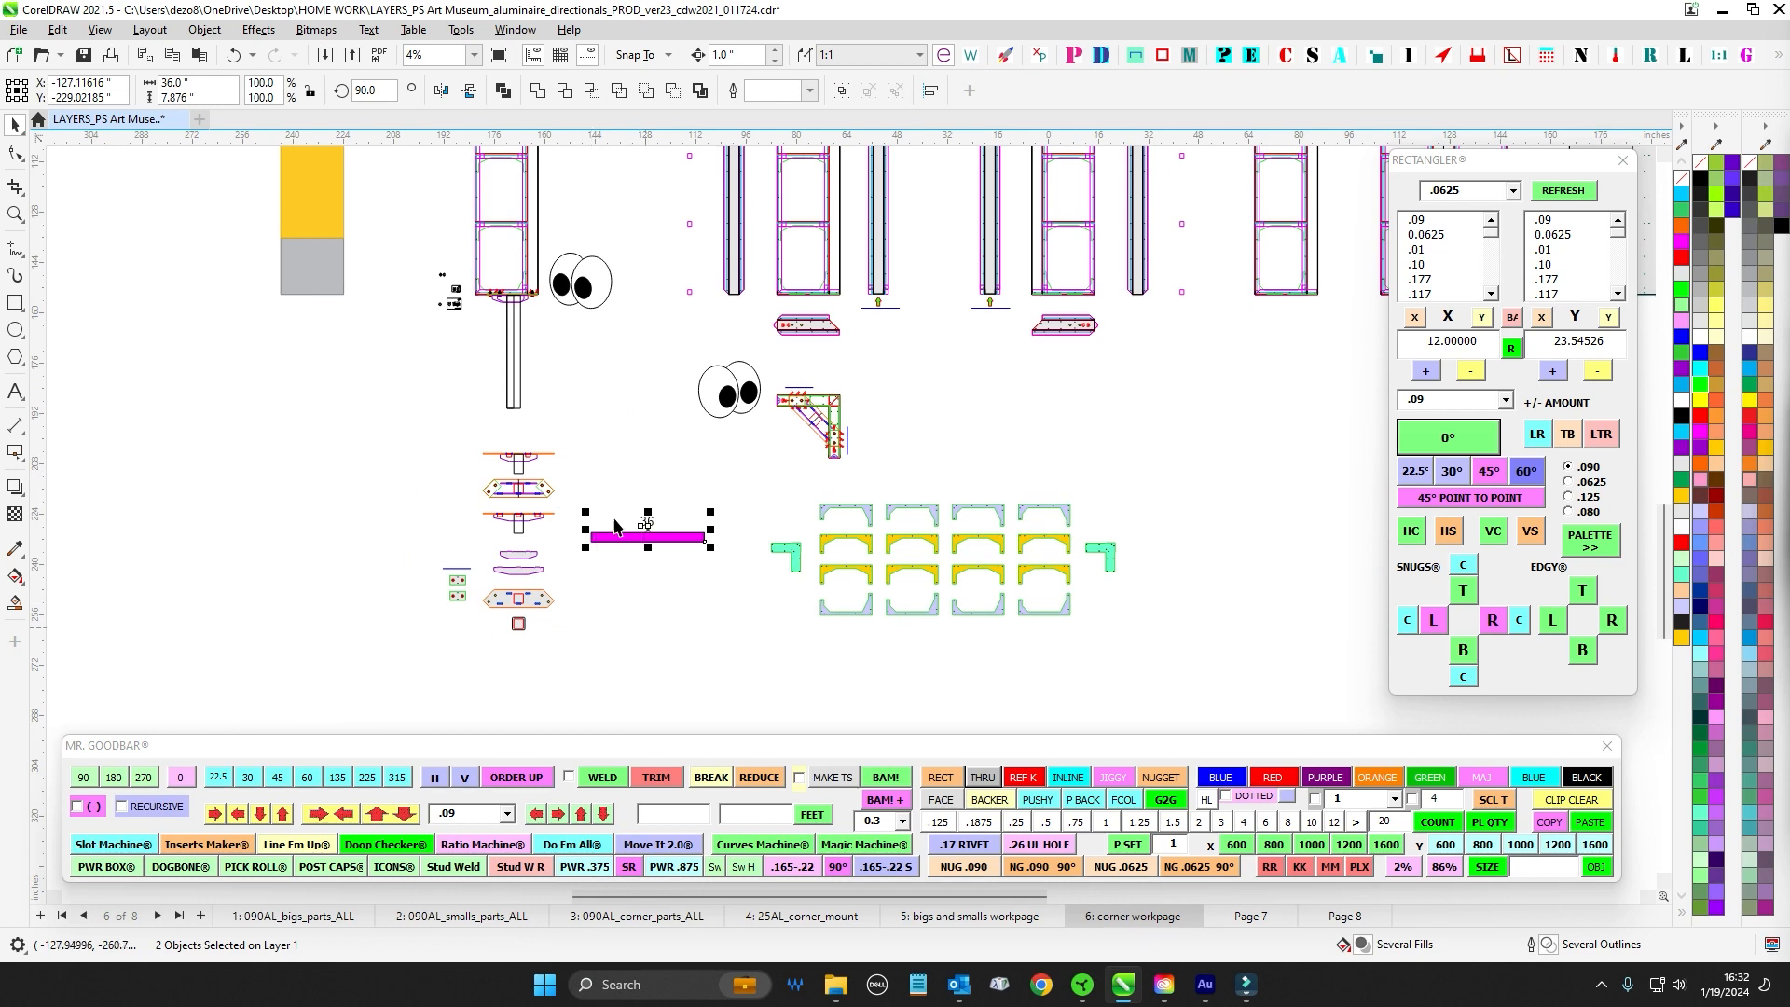
left_click(641, 451)
- Select the upper L-shaped assembly inside the red box next to the boo ghost
scroll(558, 597, "down", 2)
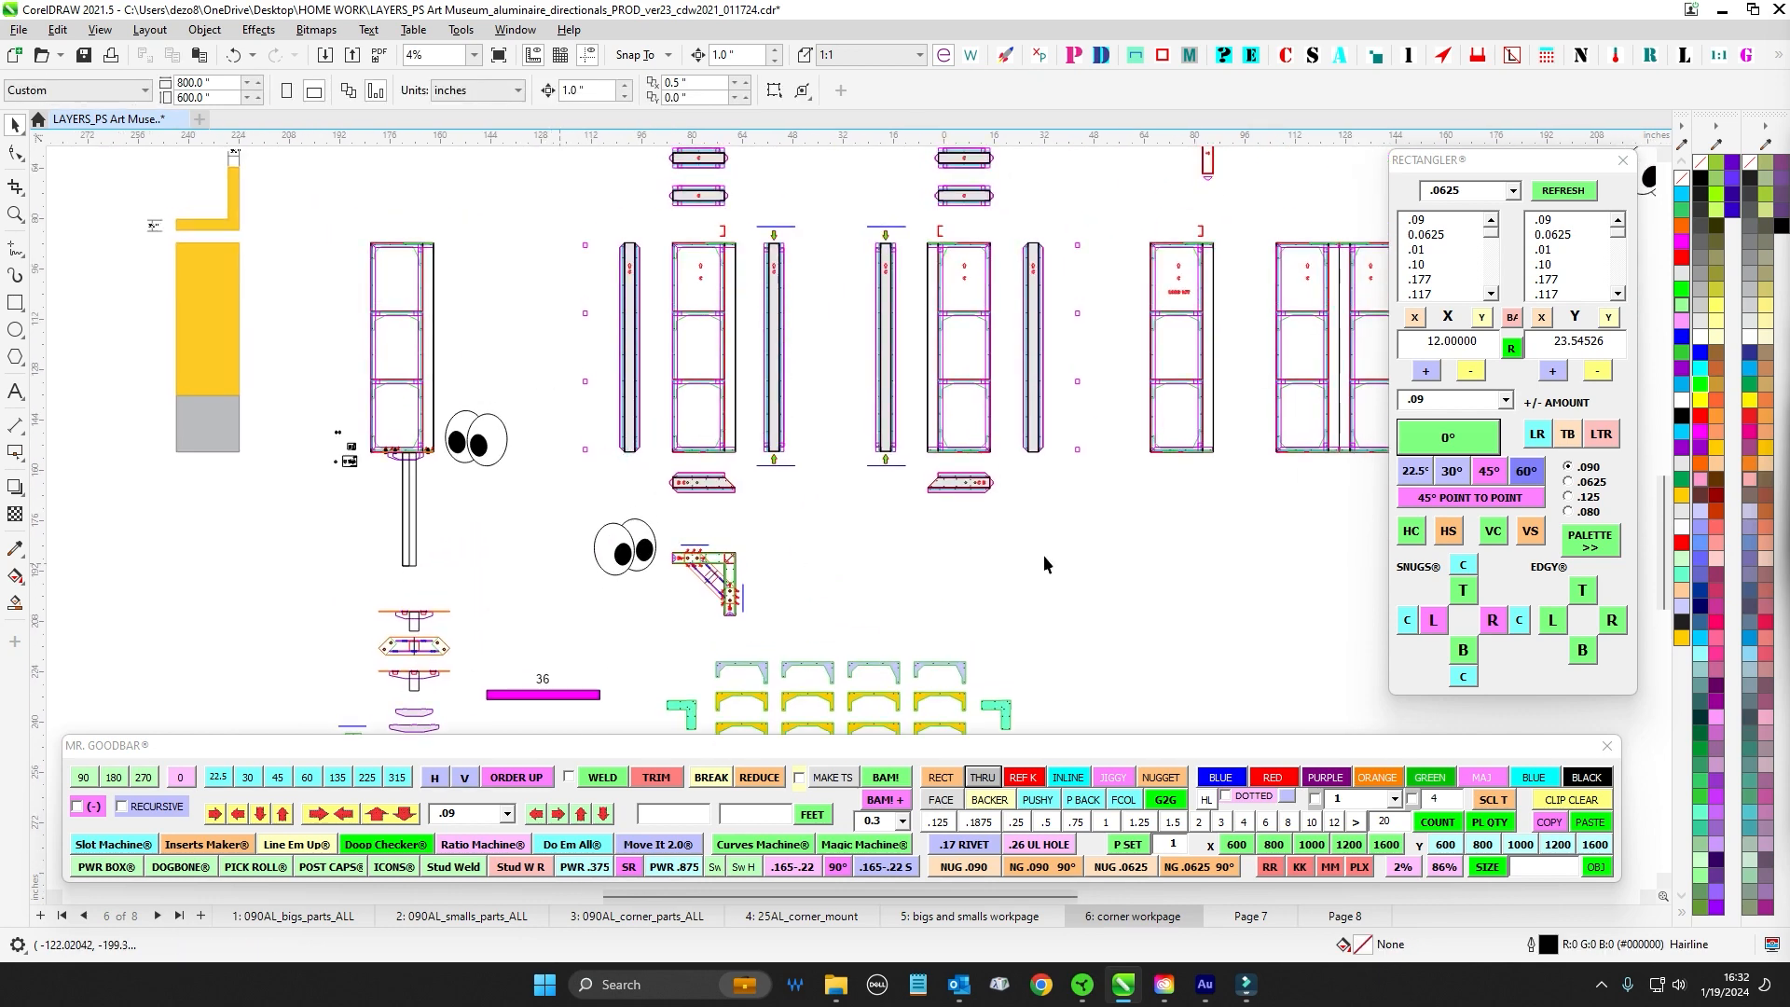
scroll(1082, 587, "down", 2)
left_click_drag(1093, 596, 1111, 466)
left_click_drag(441, 414, 697, 562)
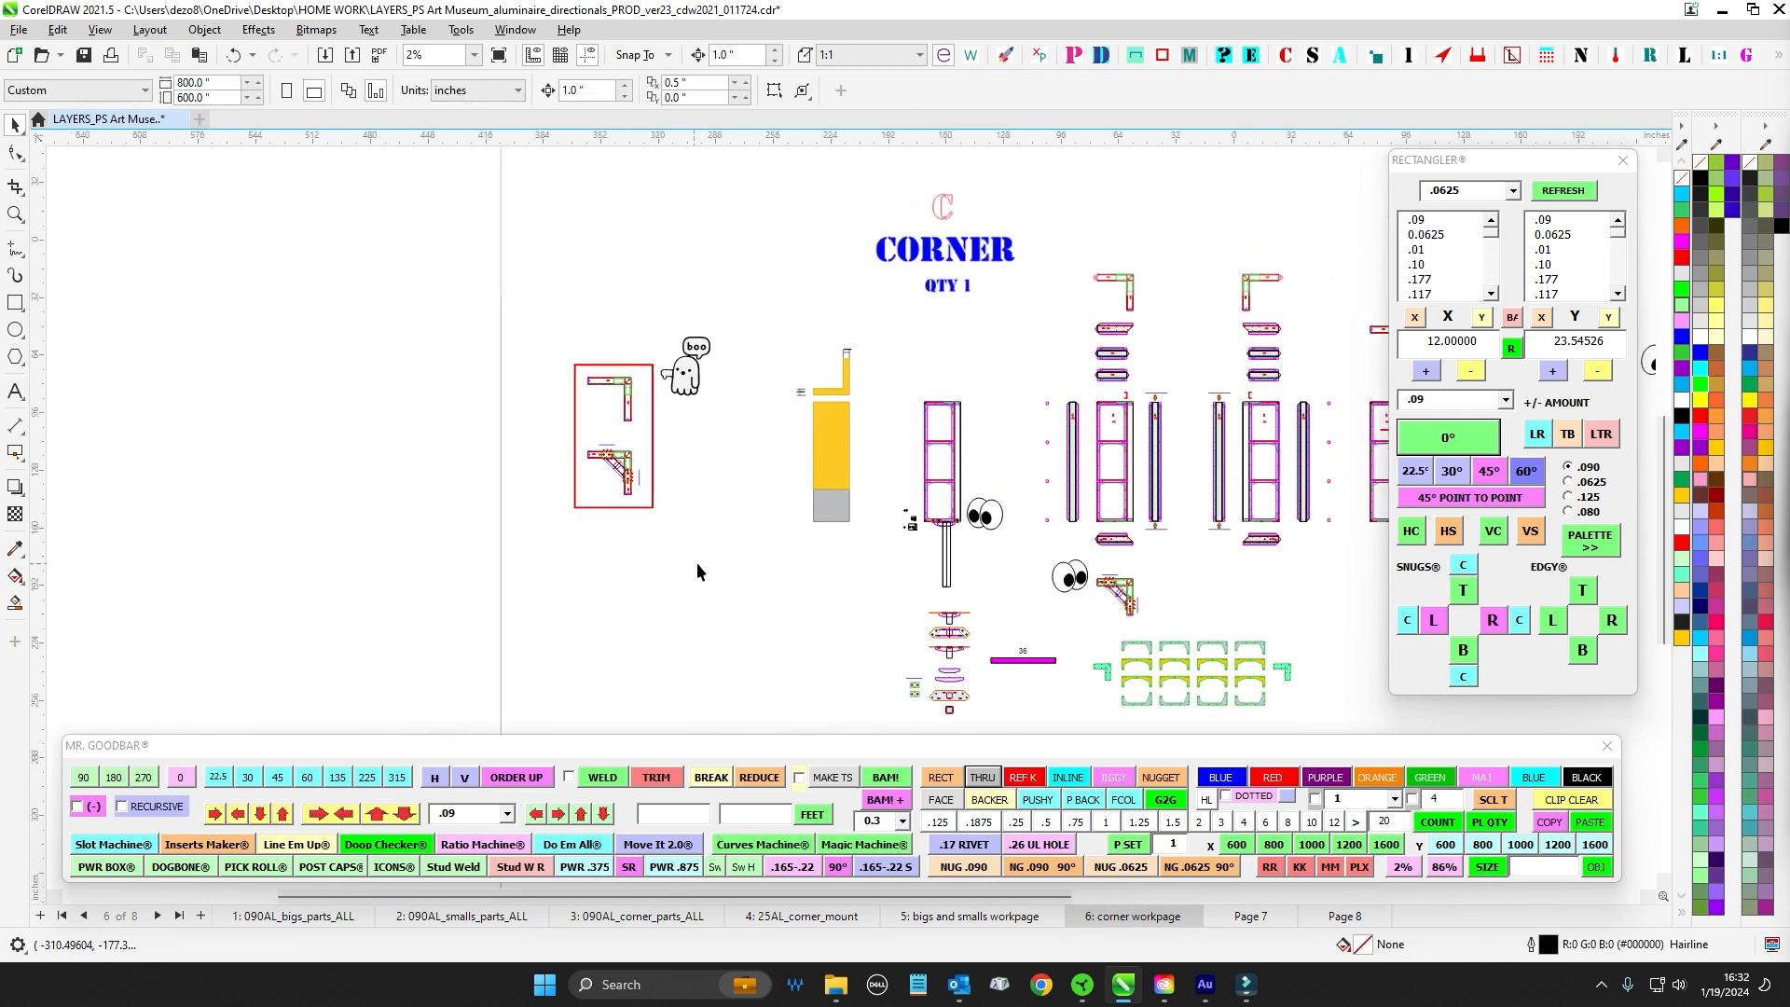
scroll(636, 328, "up", 3)
left_click_drag(424, 489, 634, 440)
scroll(652, 408, "down", 2)
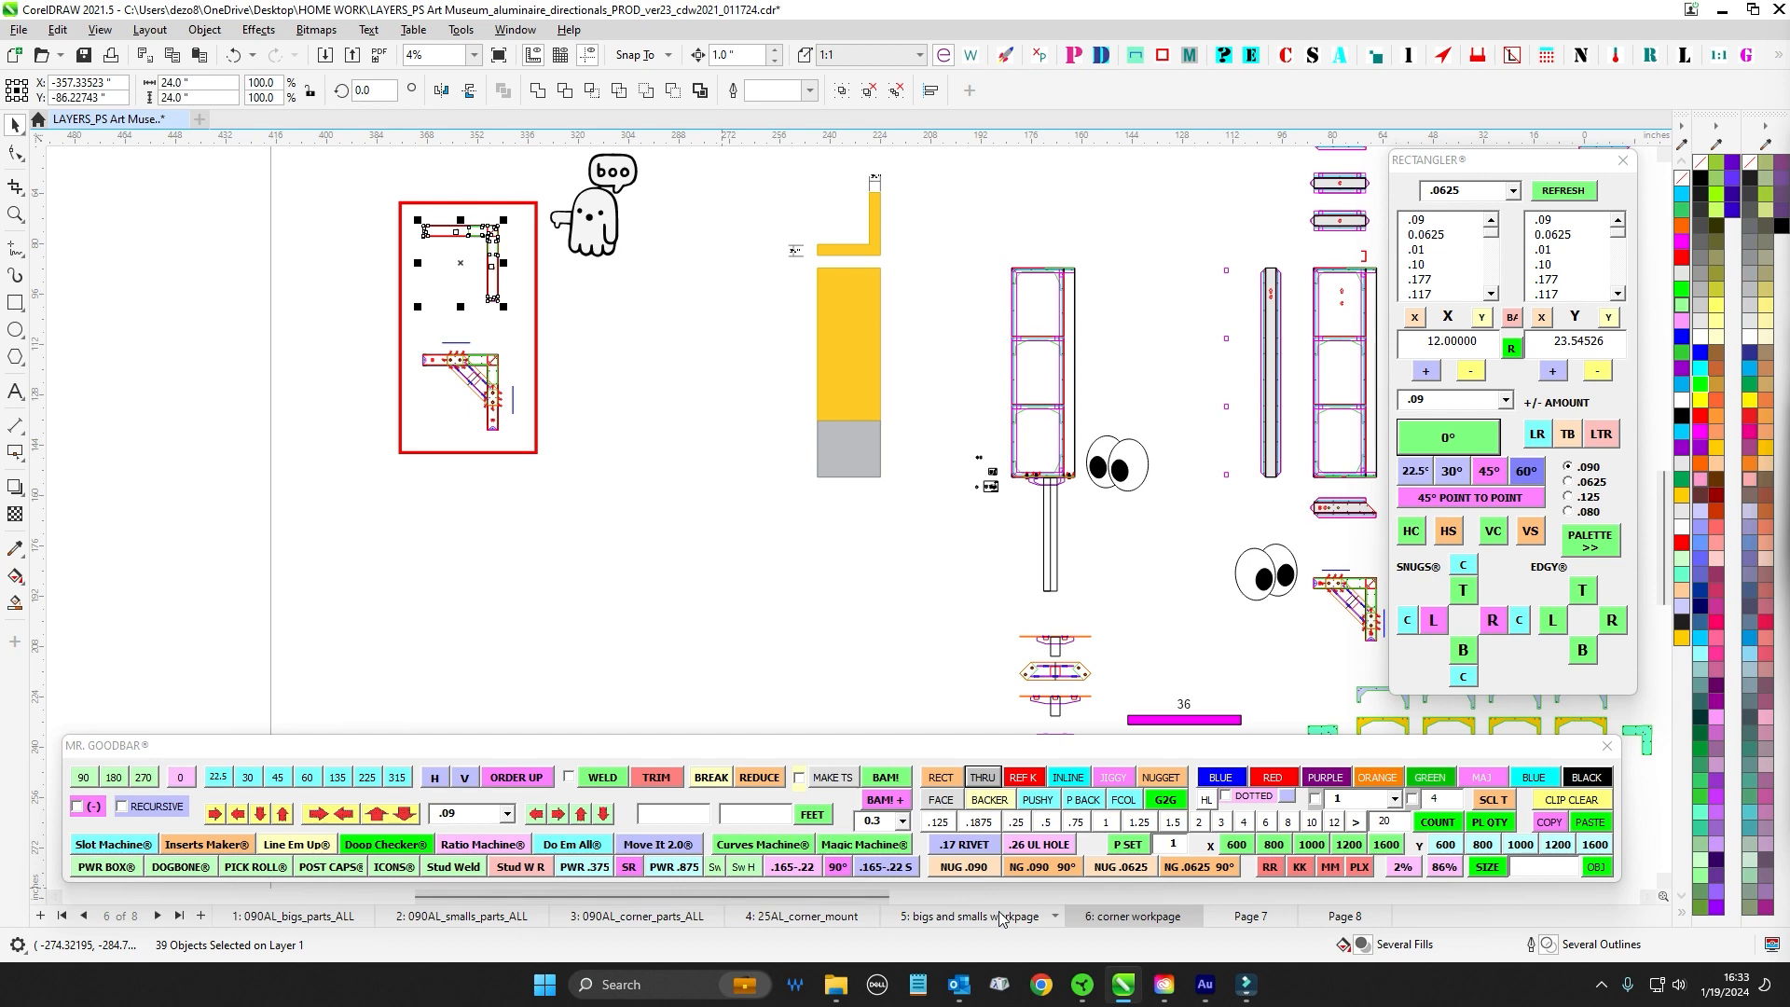
- On the corner workpage, select the L-shaped T assembly above the first face frame and then only its green corner plates
key("Page_Up")
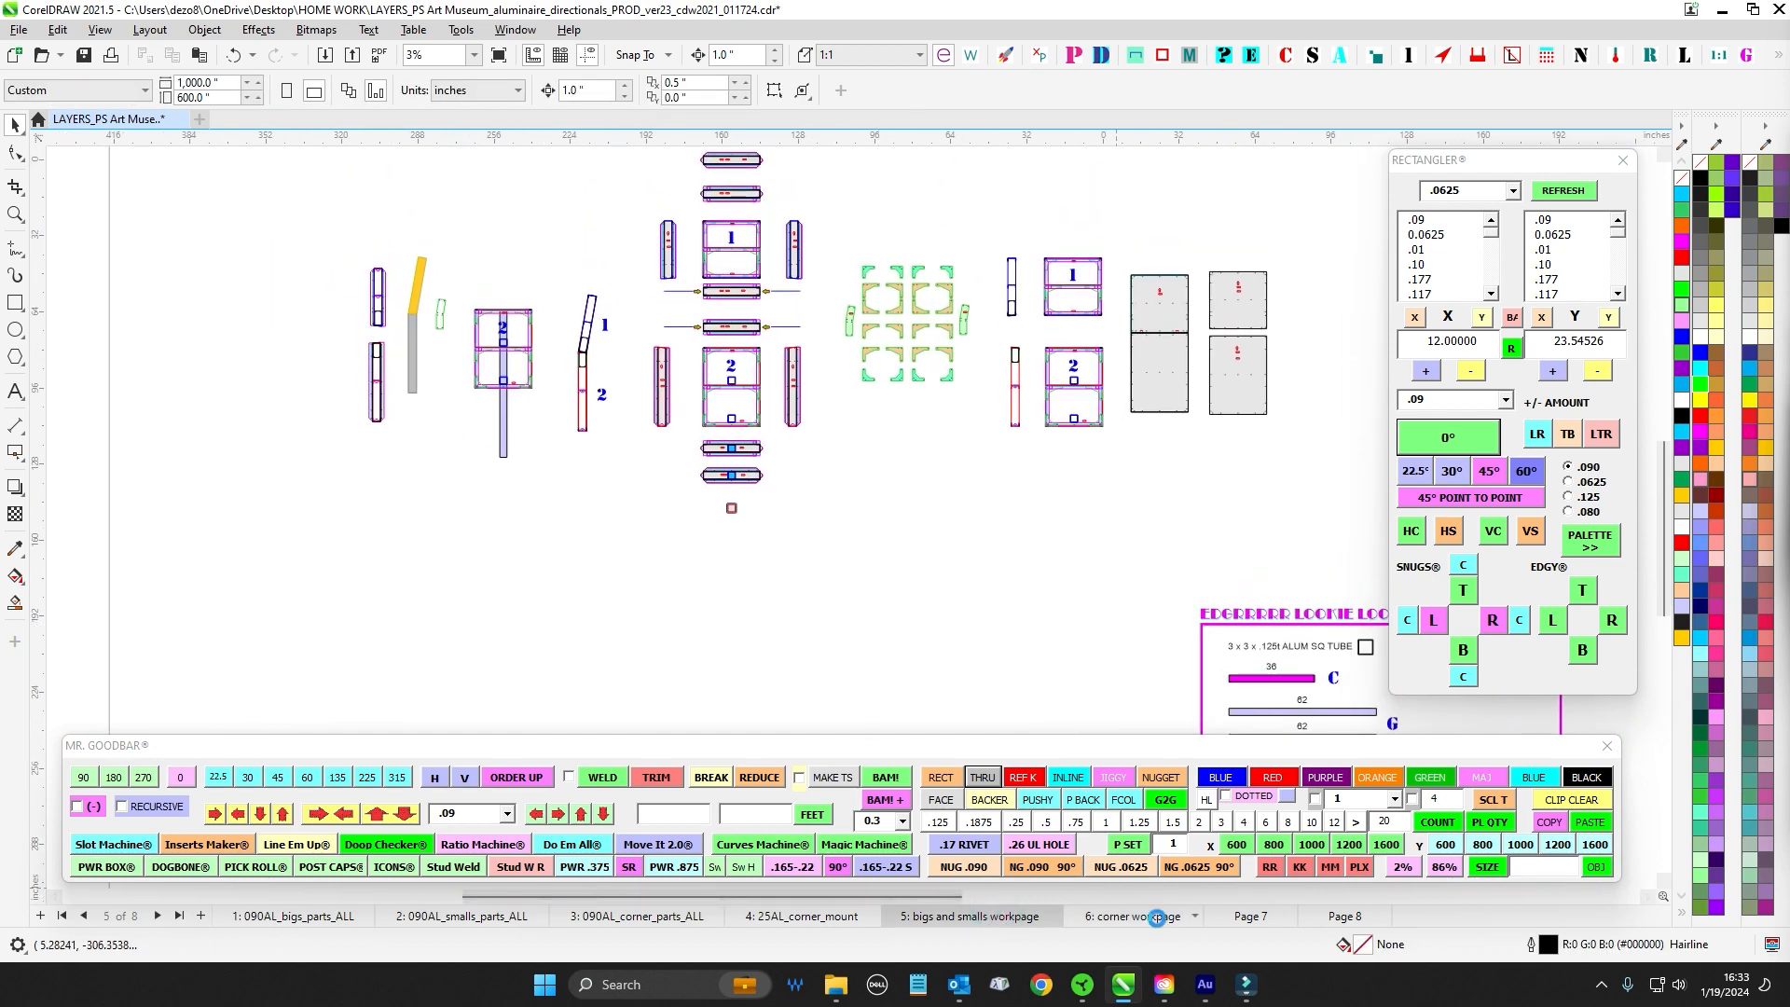
left_click(1150, 916)
scroll(766, 348, "up", 5)
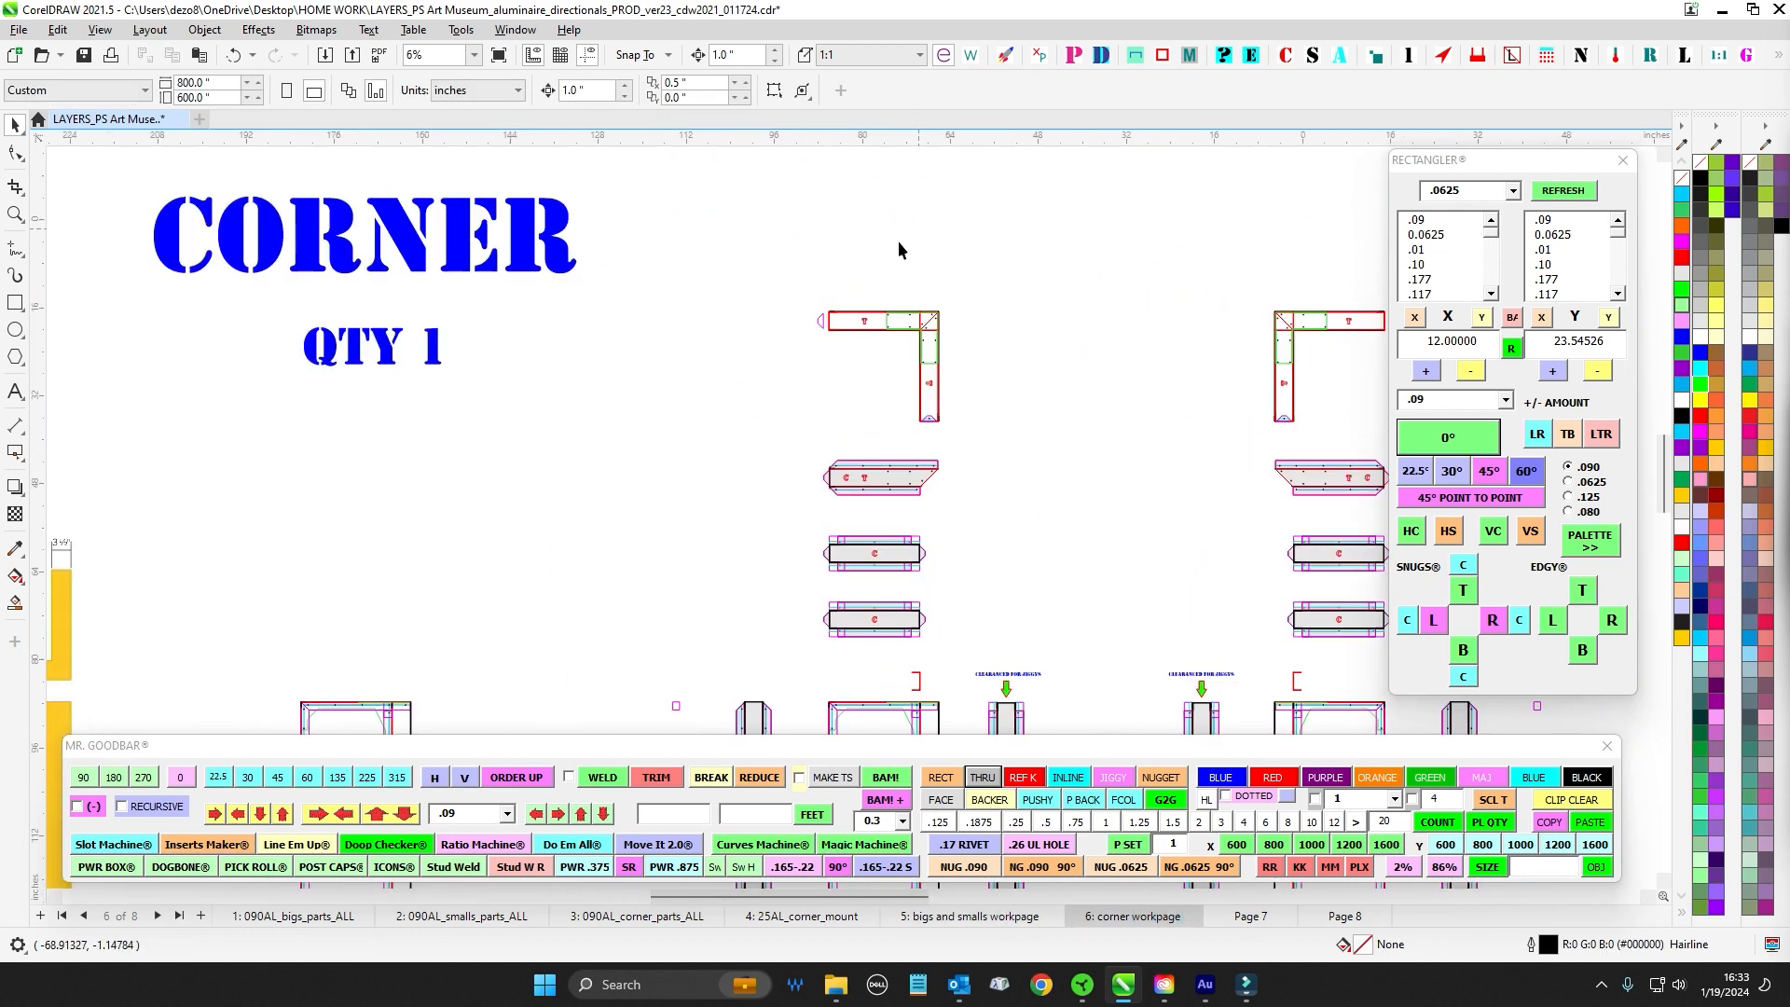
left_click_drag(452, 263, 678, 507)
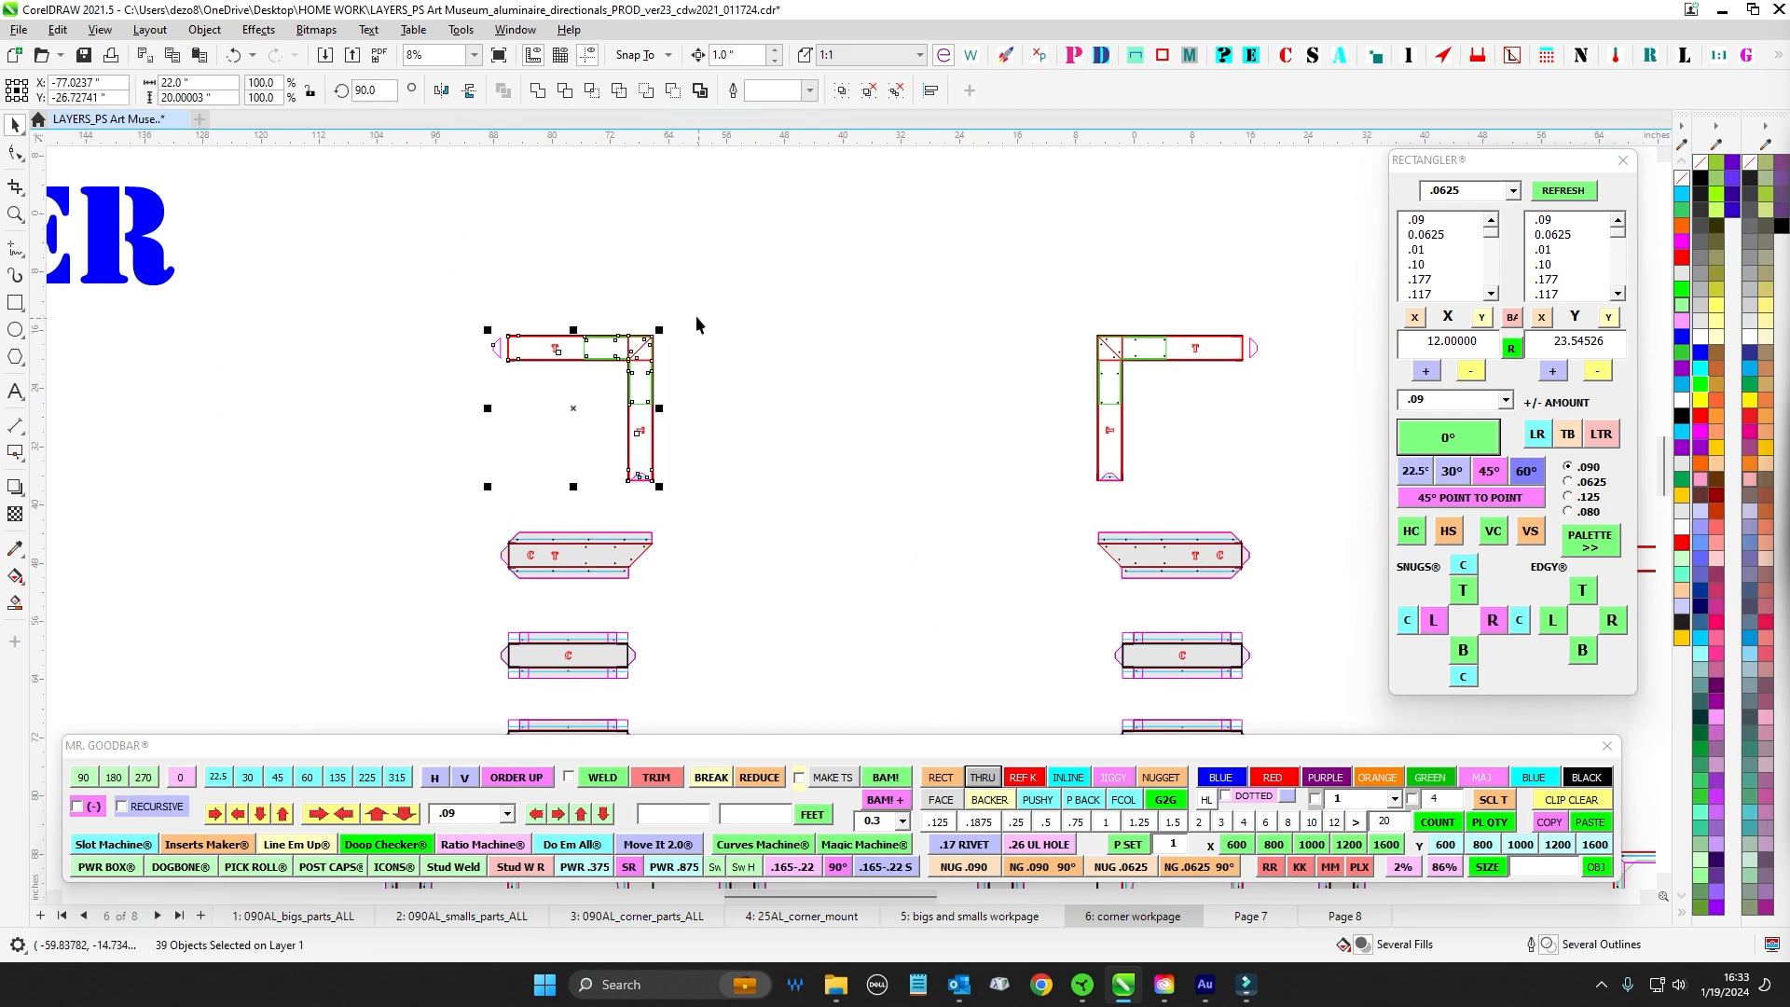
scroll(681, 313, "up", 3)
left_click_drag(352, 307, 647, 574)
scroll(800, 358, "down", 2)
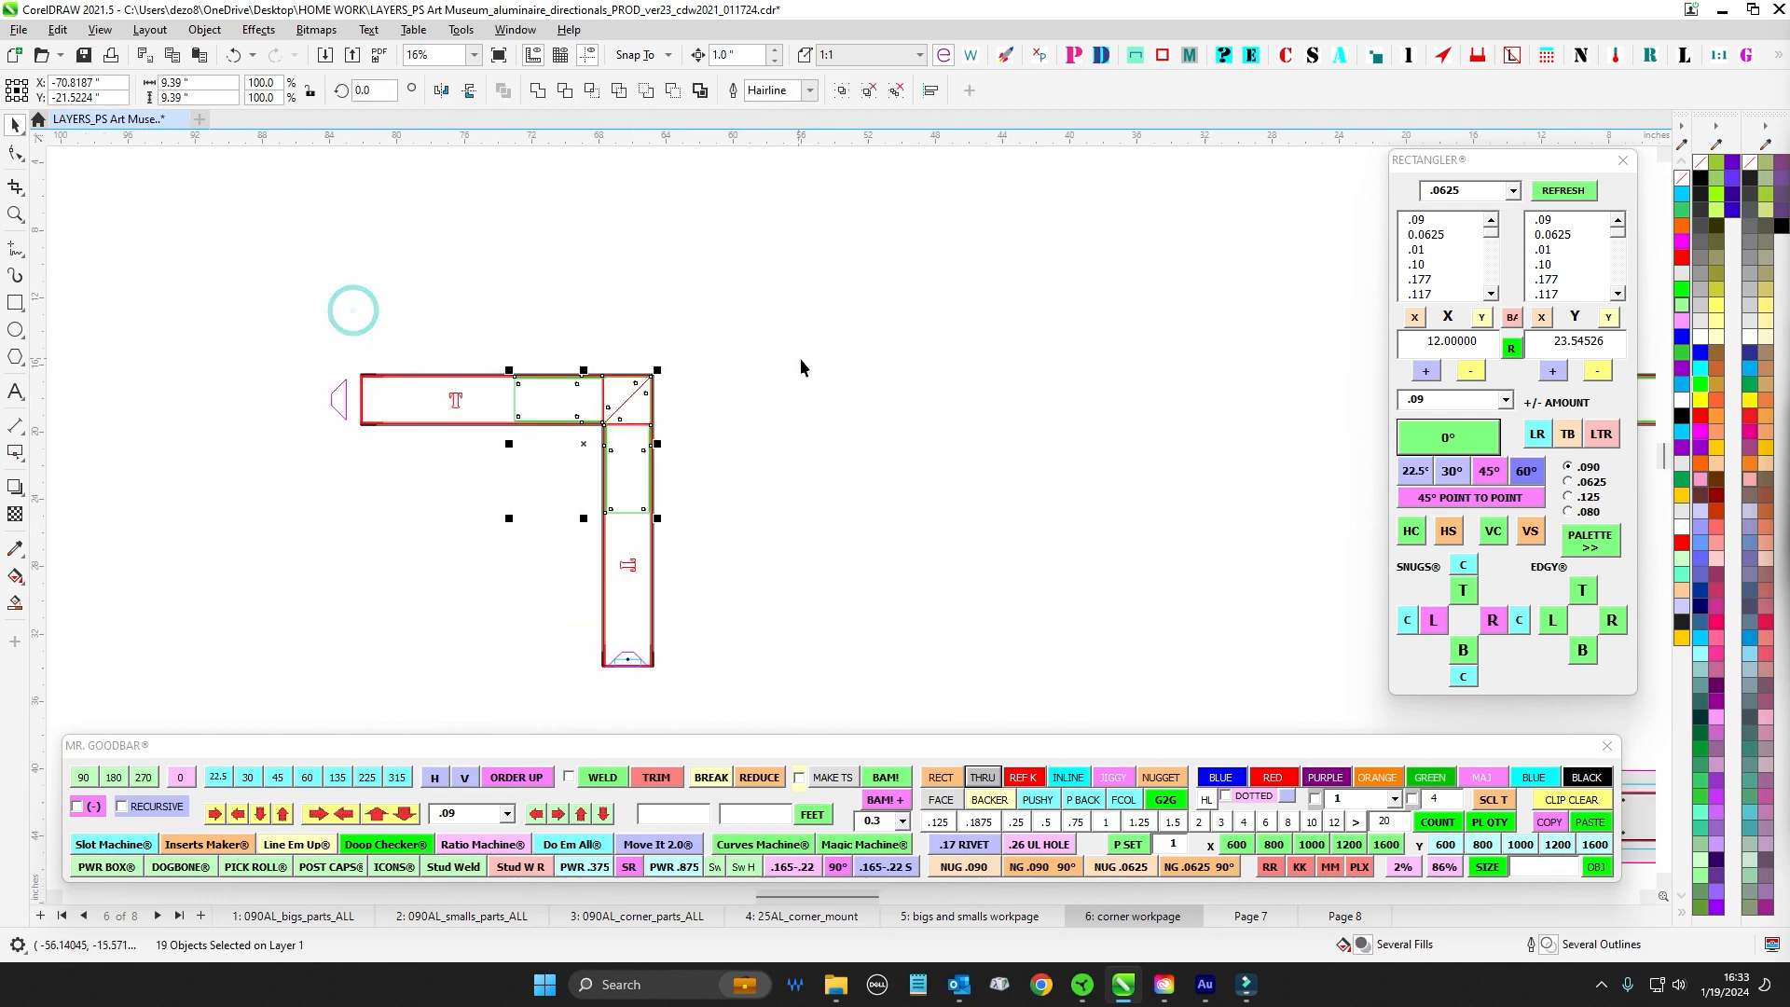
scroll(745, 508, "down", 3)
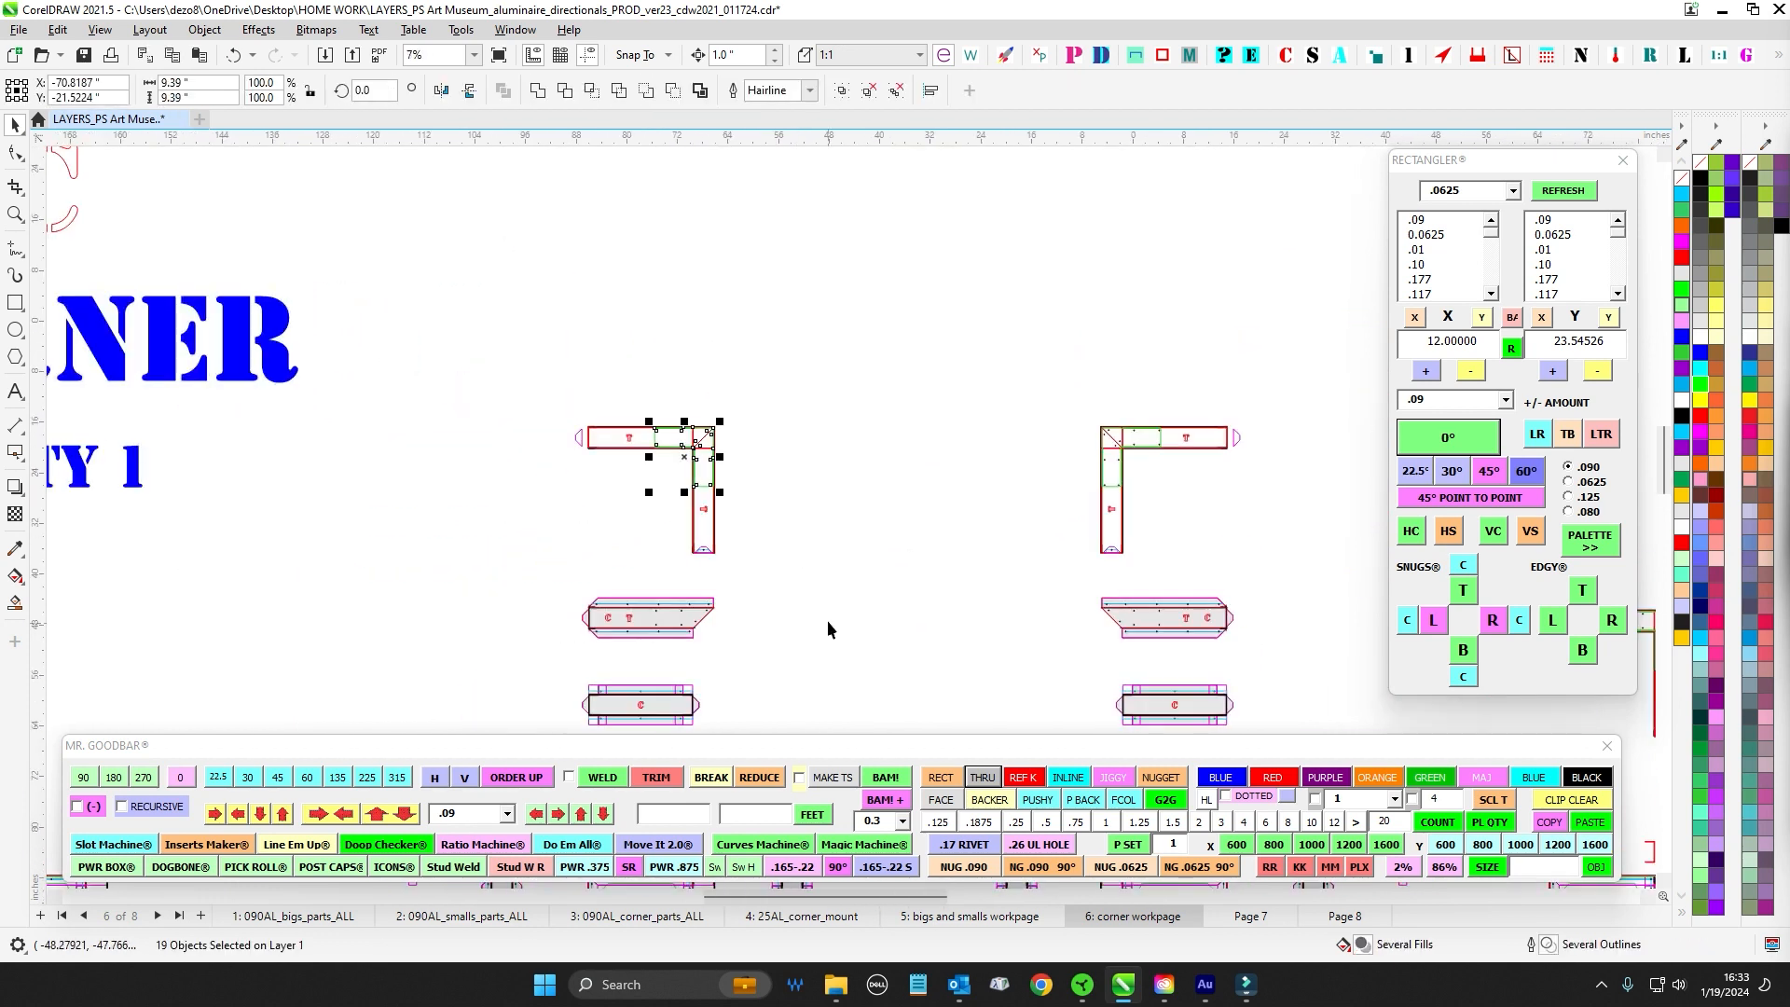
- On the bigs and smalls workpage, review the angled side view of parts 1 and 2 and select face frame 2
left_click(974, 916)
scroll(745, 451, "up", 2)
left_click_drag(413, 531, 701, 490)
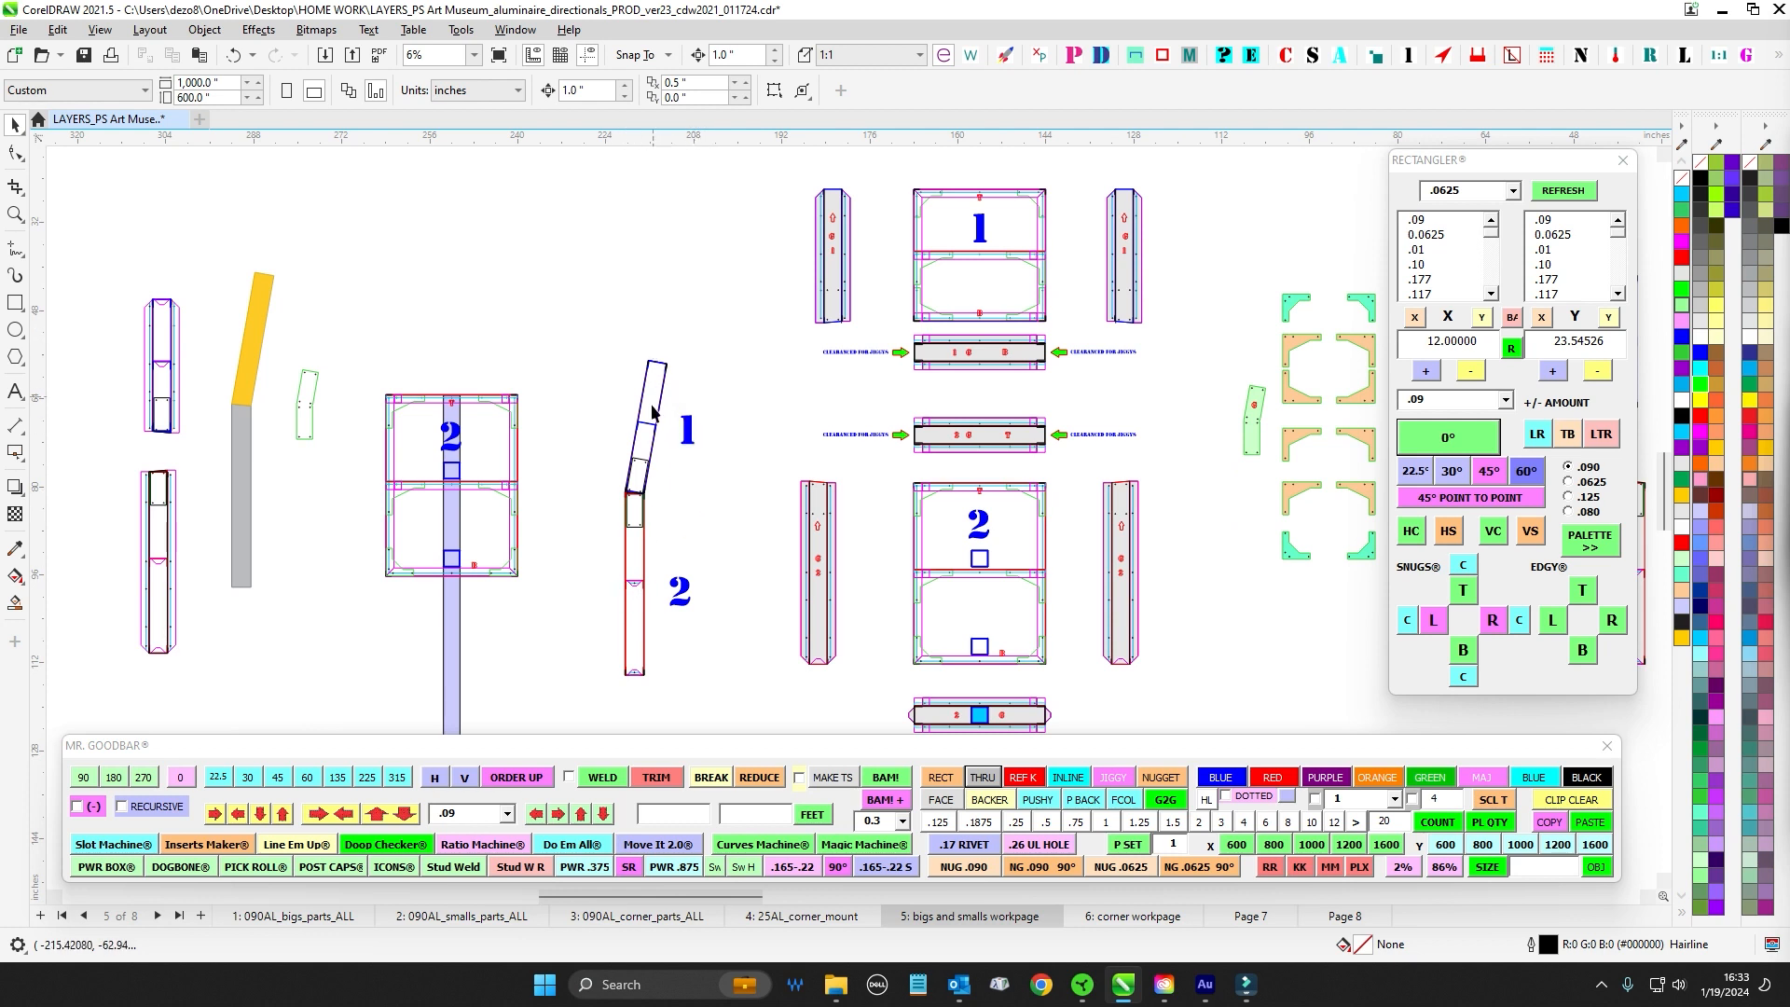
scroll(685, 443, "right", 3)
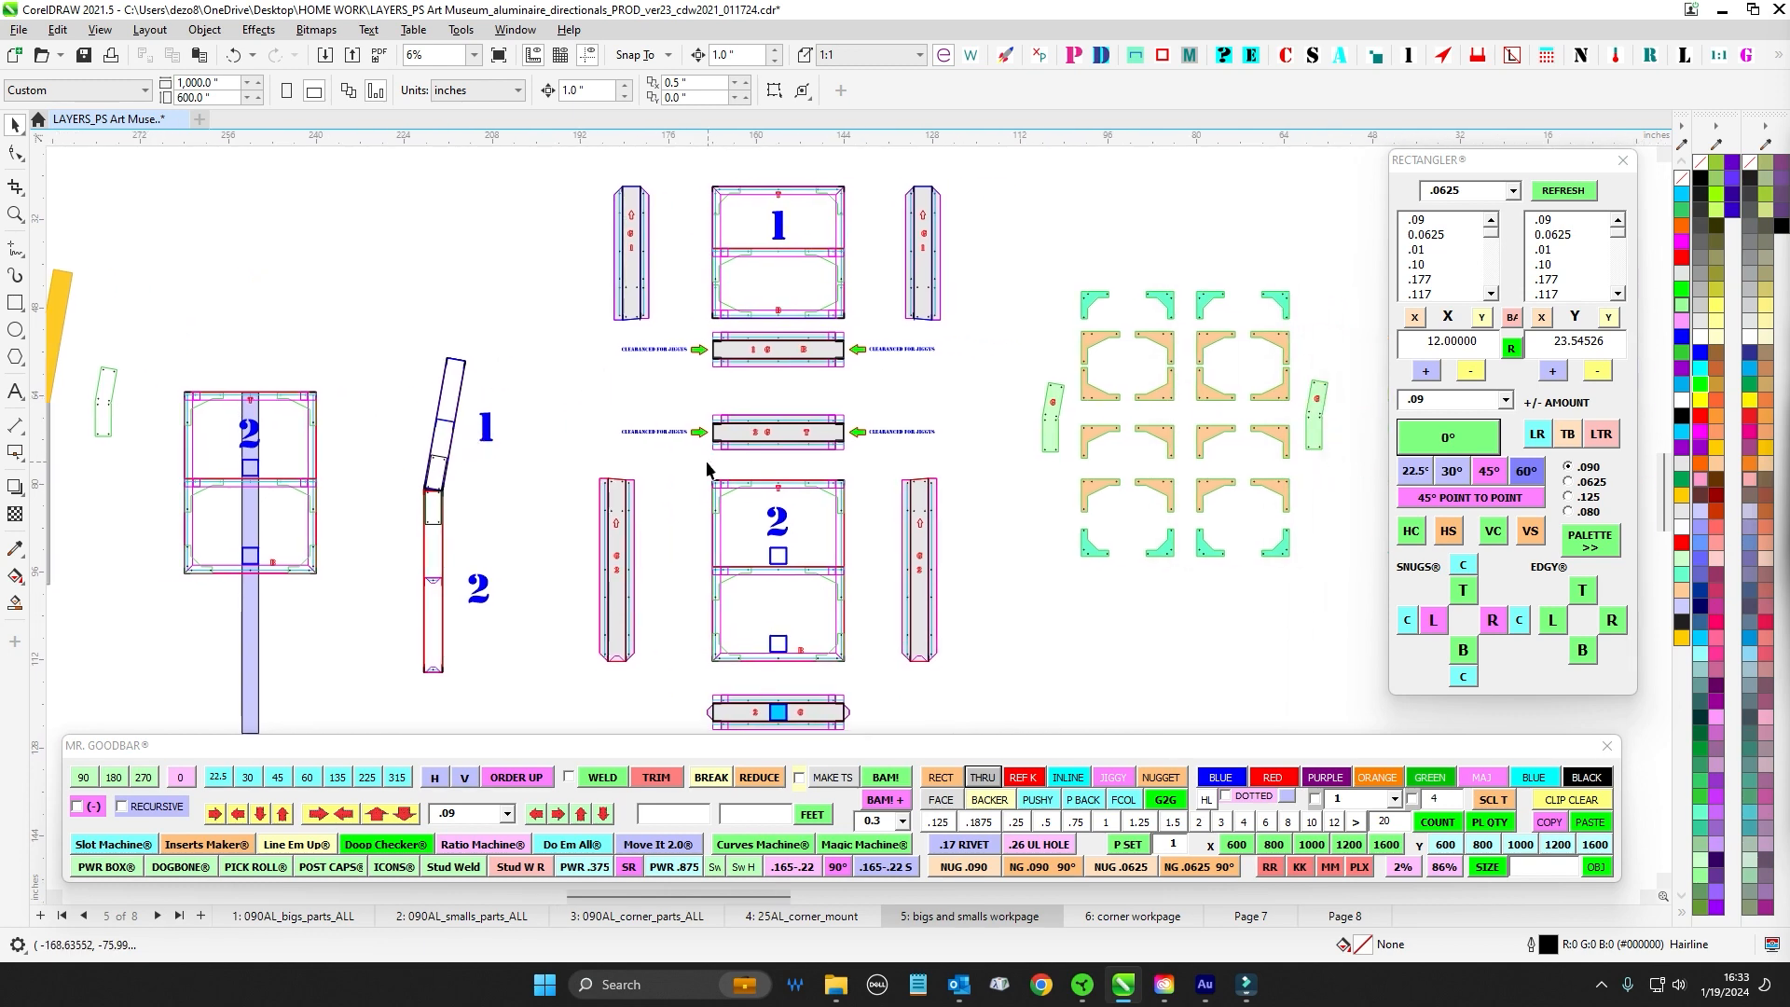
scroll(658, 362, "down", 2)
left_click_drag(658, 362, 858, 574)
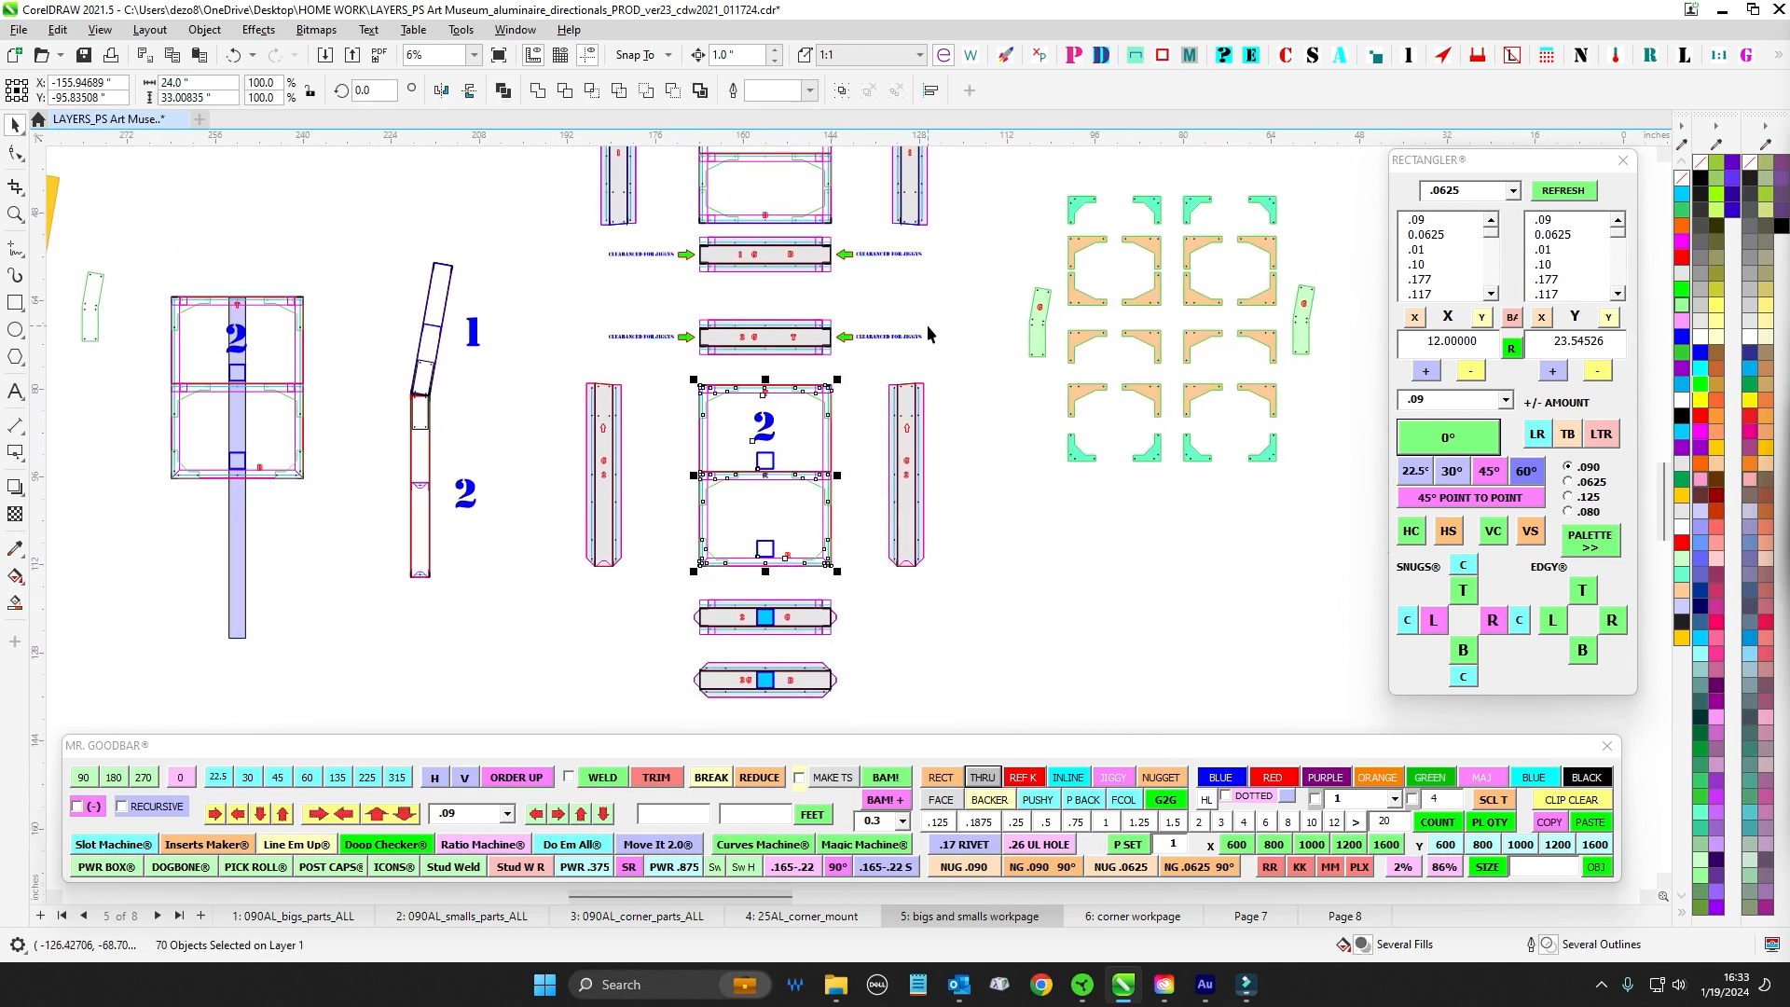
scroll(921, 478, "up", 2)
scroll(921, 478, "right", 1)
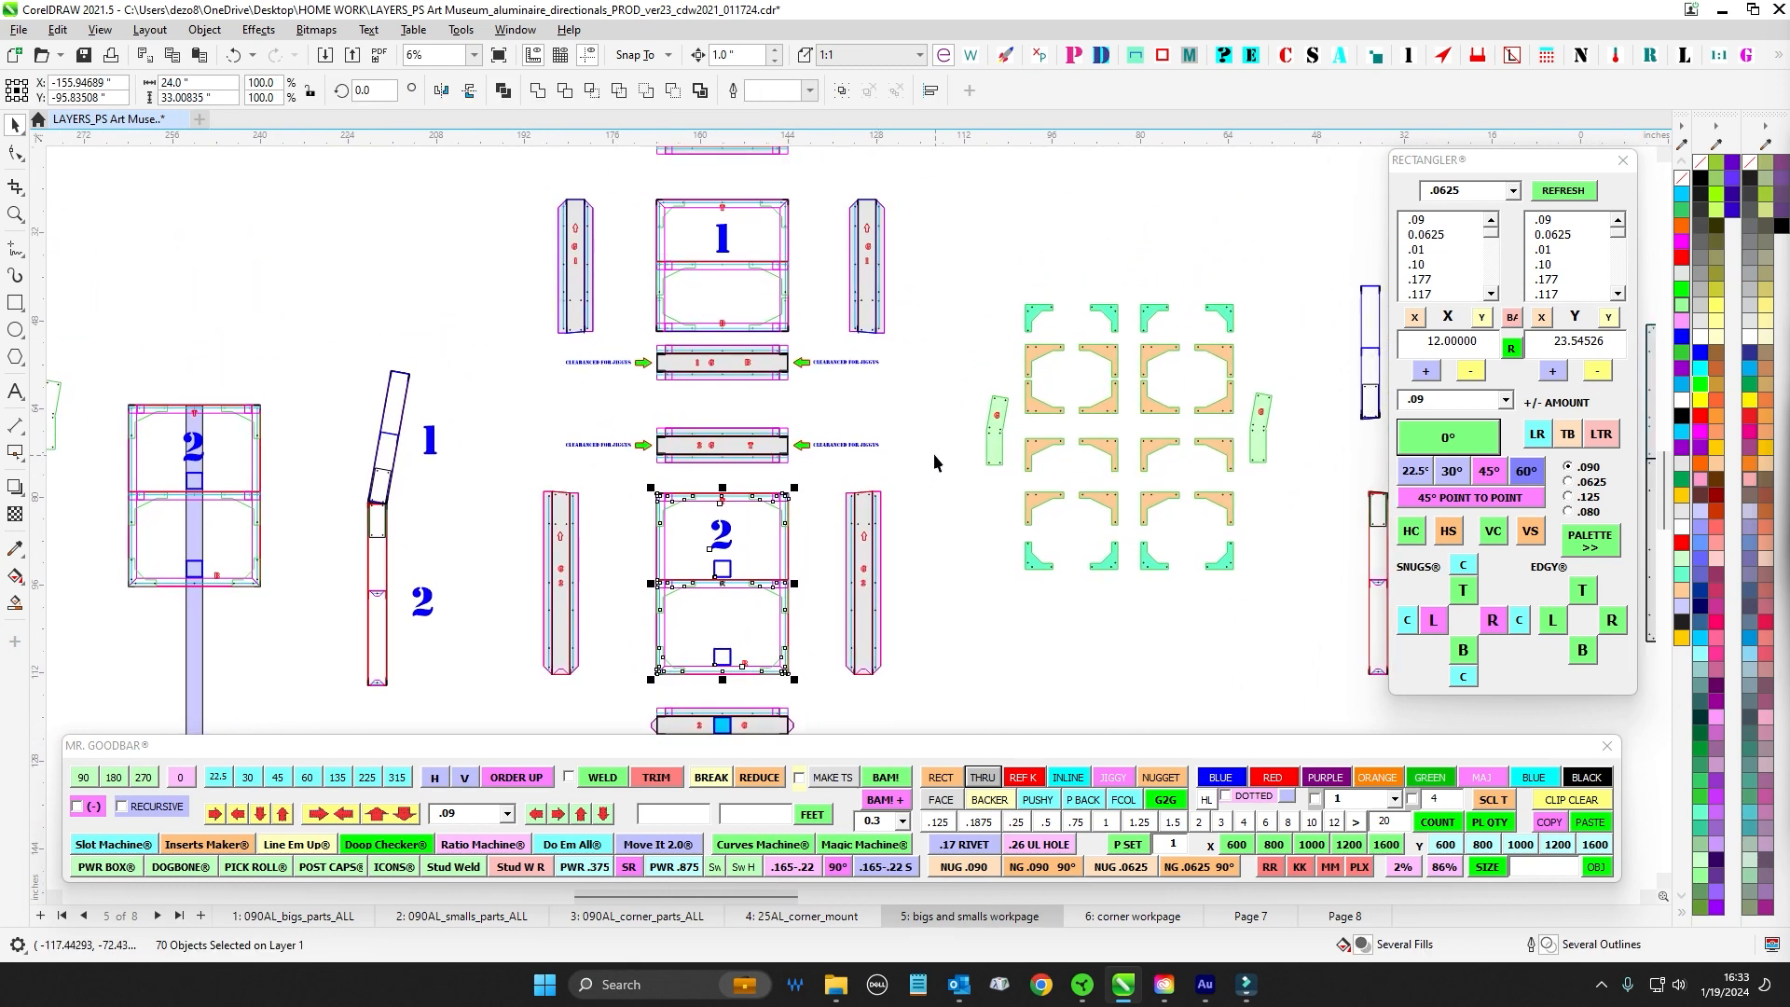
- Inspect face frame 1 with its side returns and the two returns marked CLEARANCED FOR JIGGYS
left_click(977, 619)
scroll(518, 534, "up", 2)
scroll(707, 385, "down", 2)
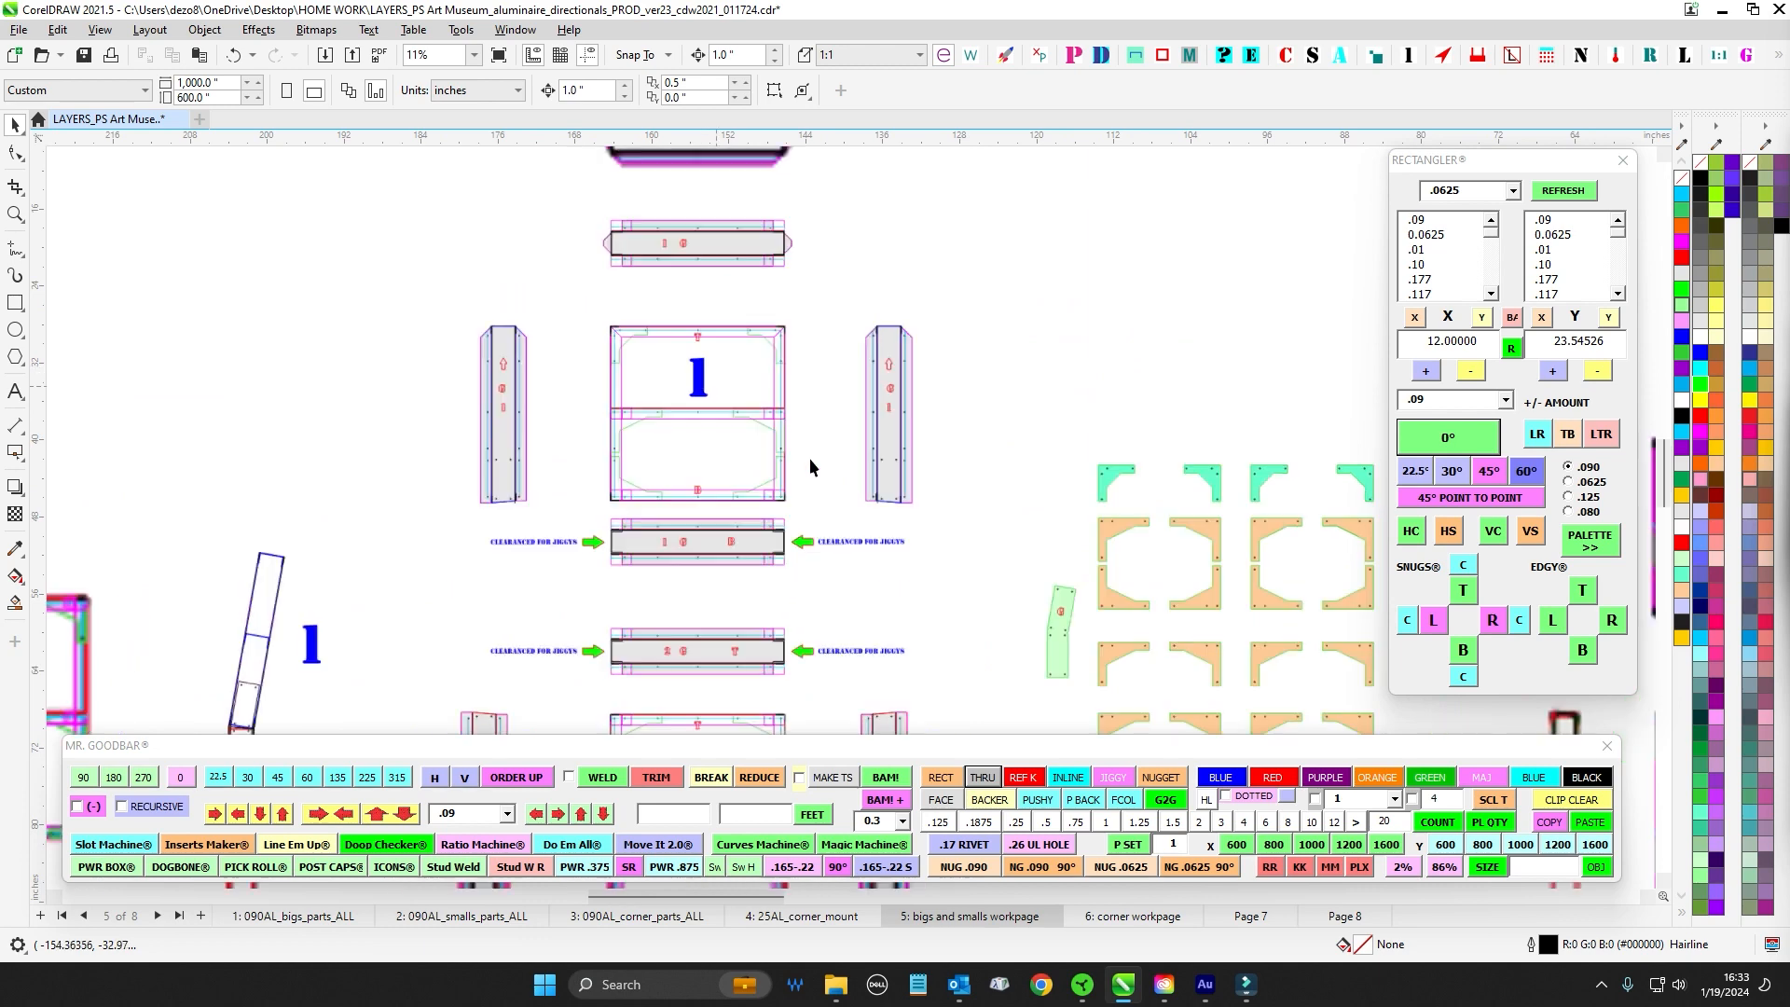
left_click_drag(668, 216, 656, 296)
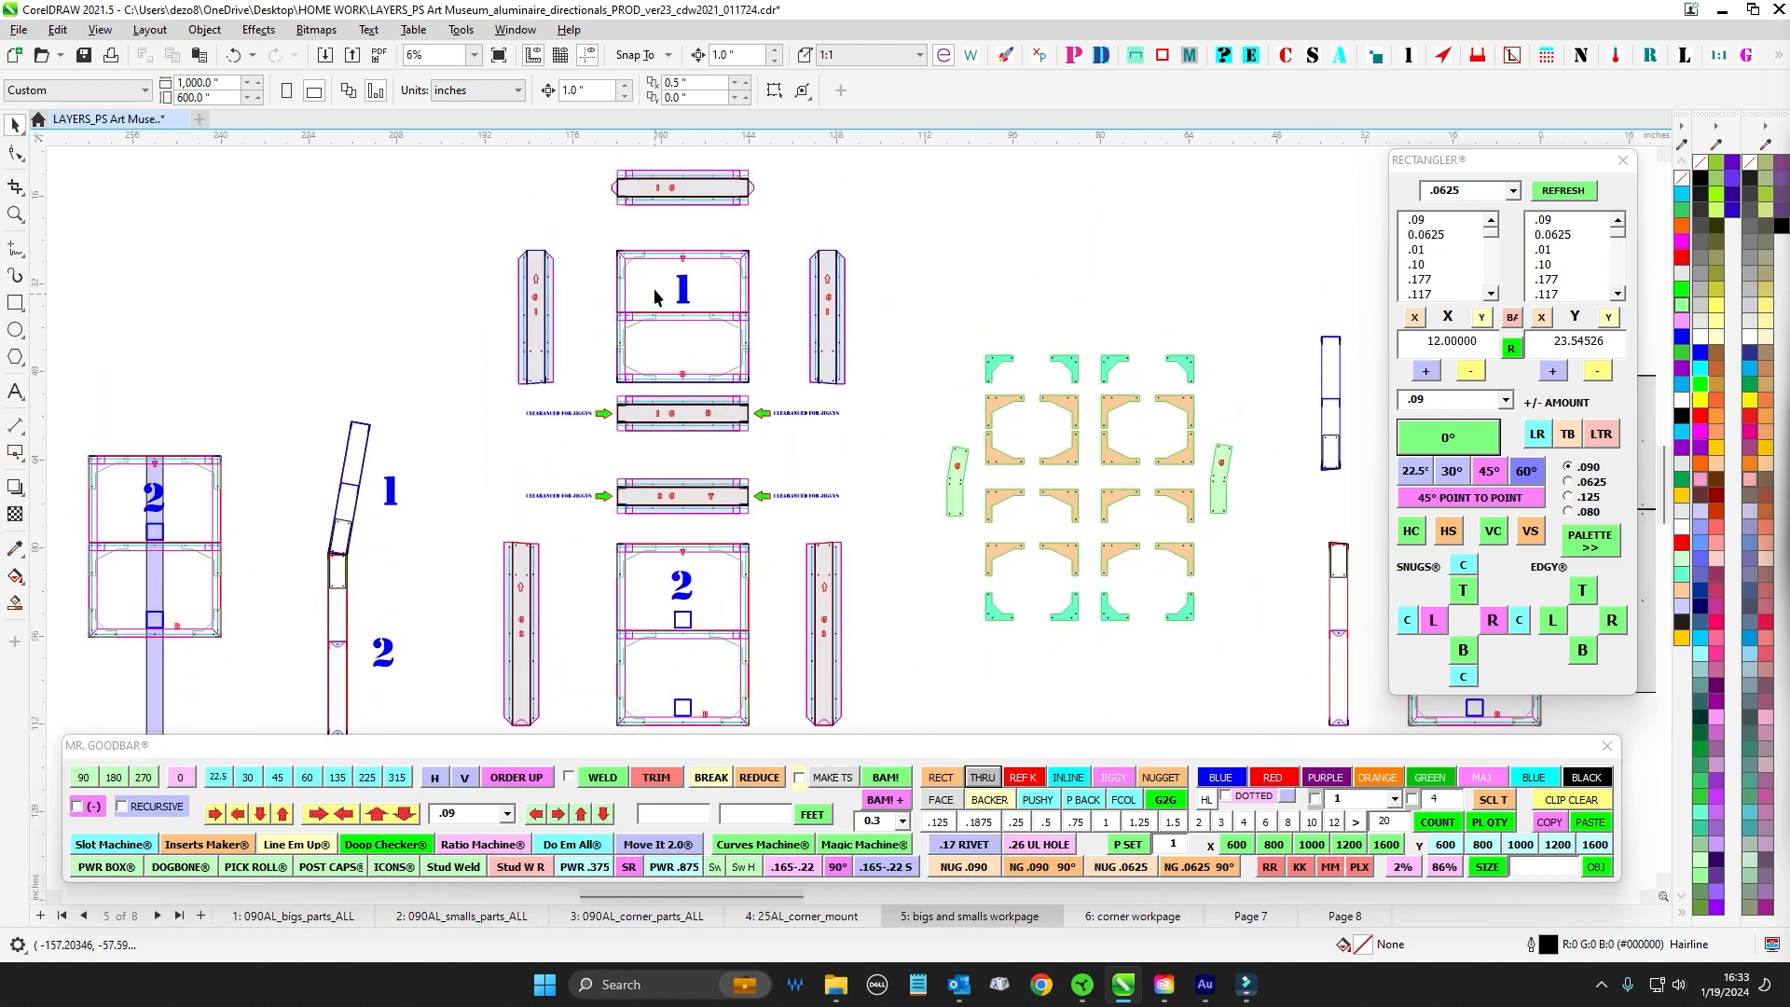
left_click_drag(846, 203, 871, 253)
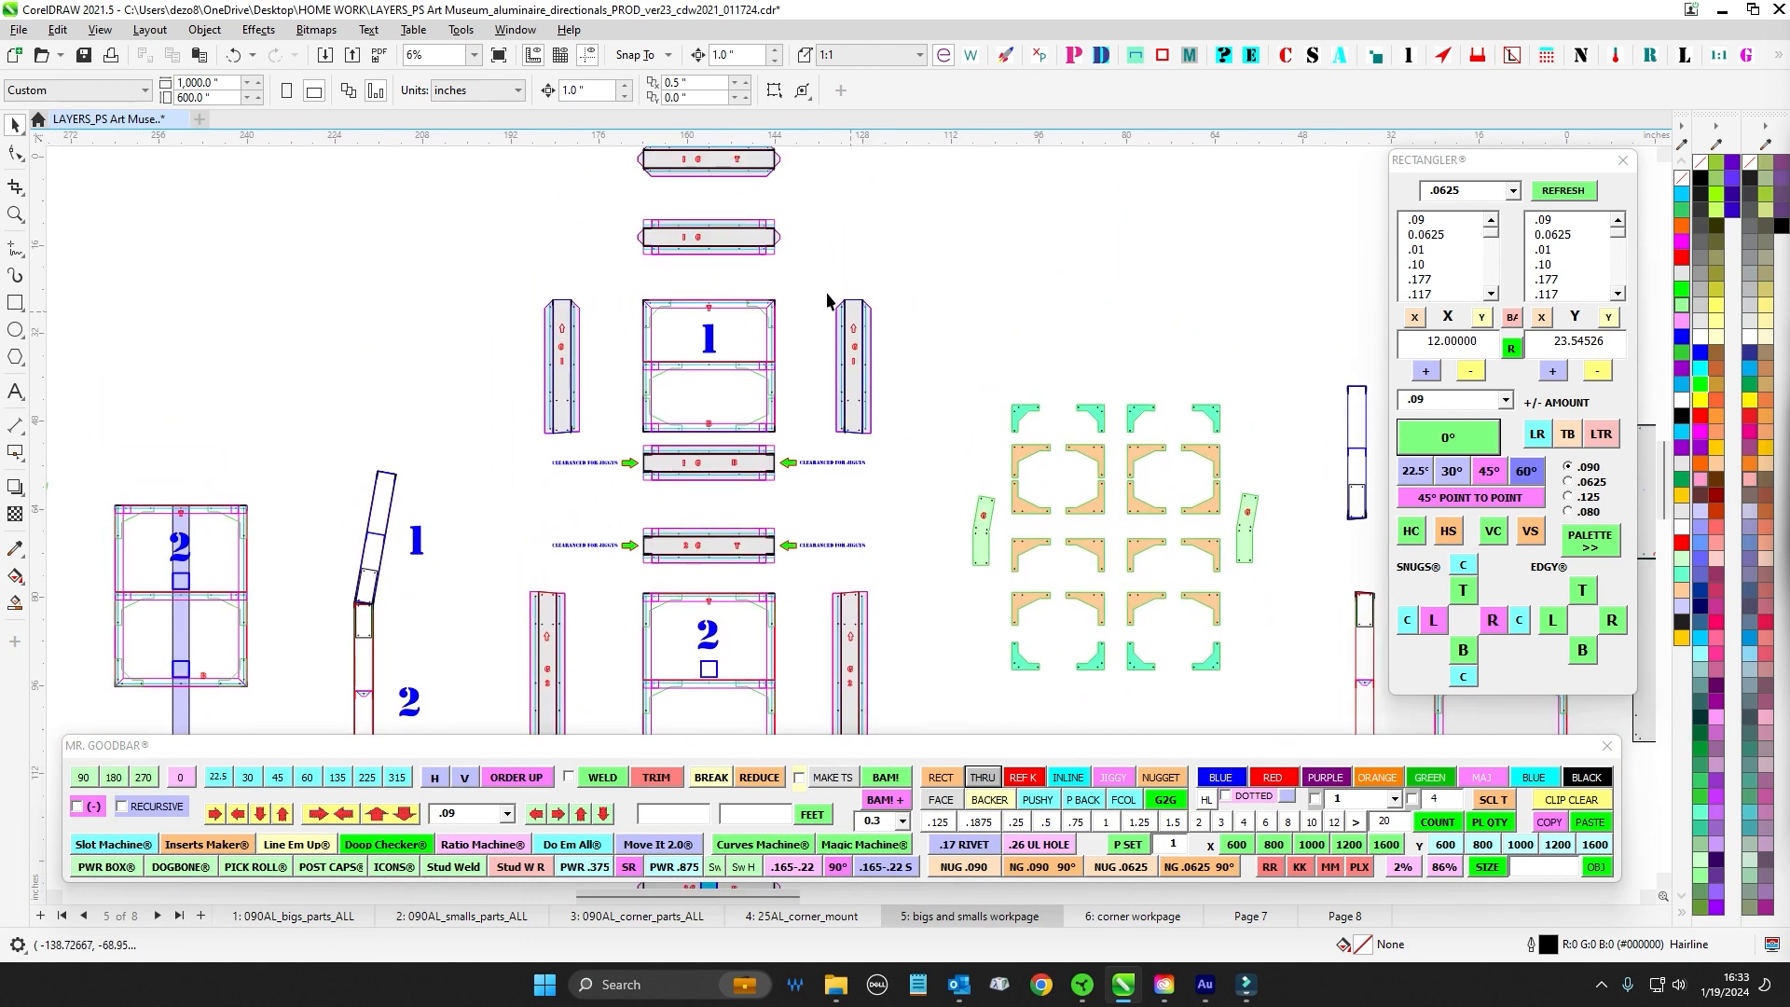
scroll(849, 453, "up", 5)
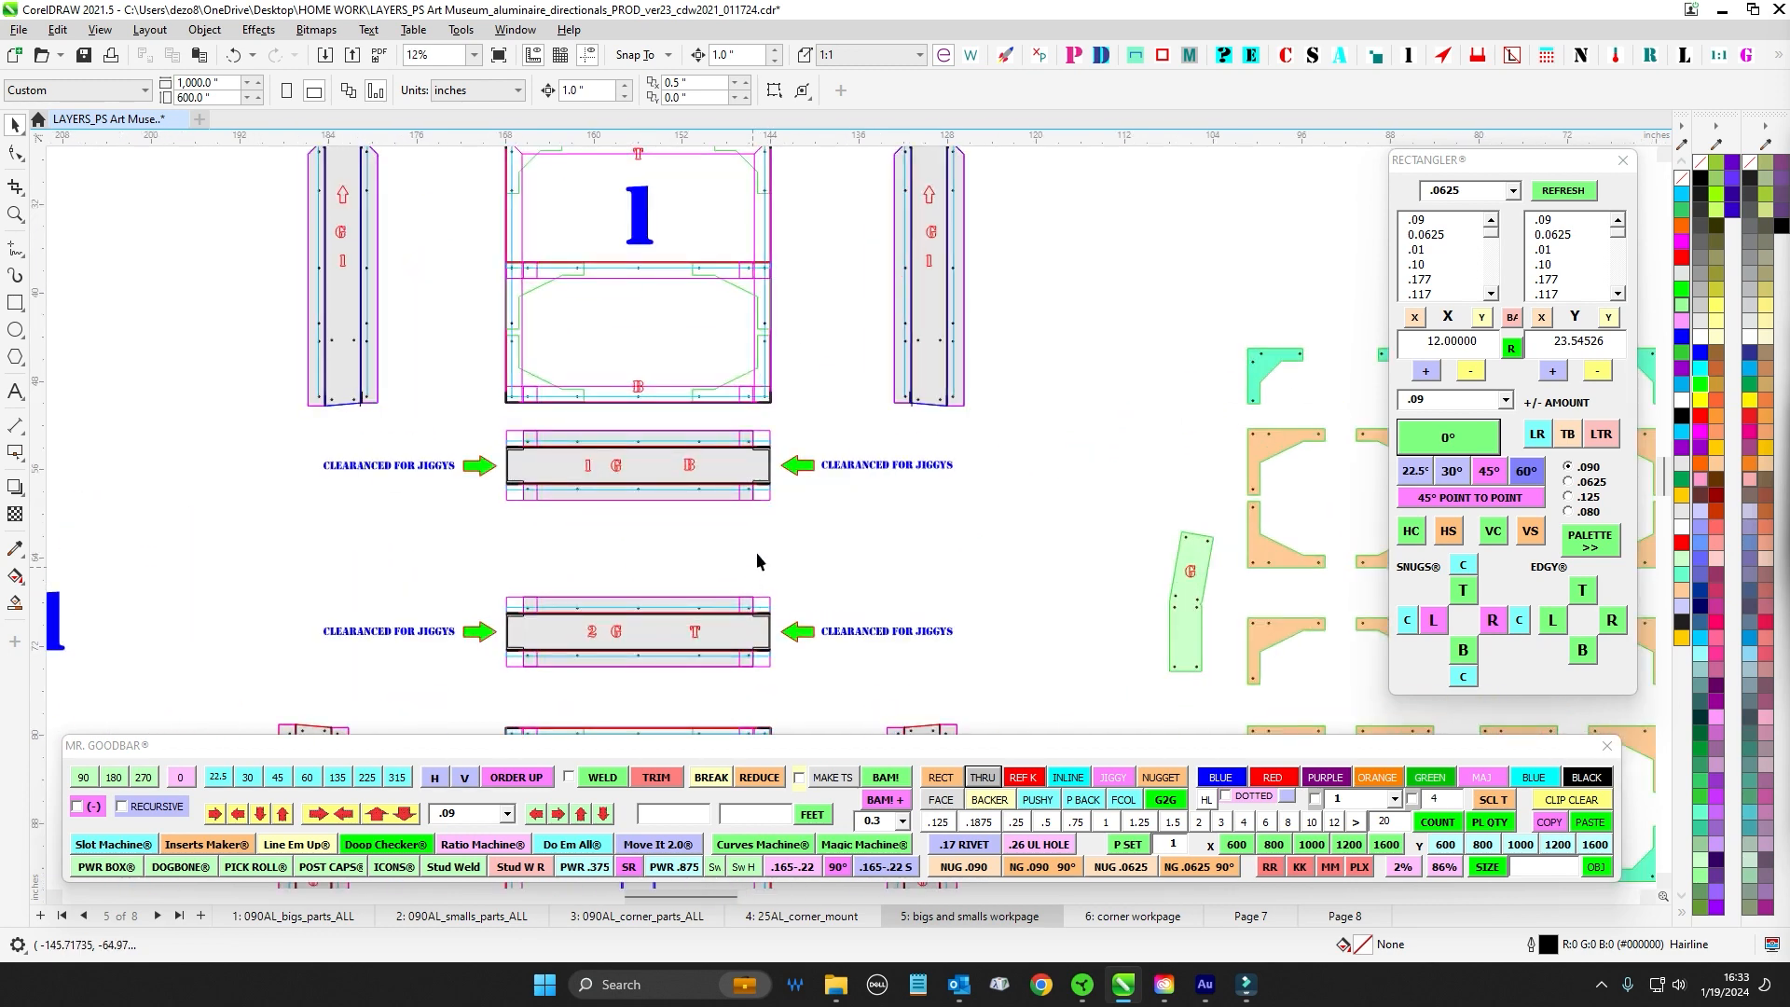
scroll(764, 434, "down", 2)
scroll(768, 448, "down", 4)
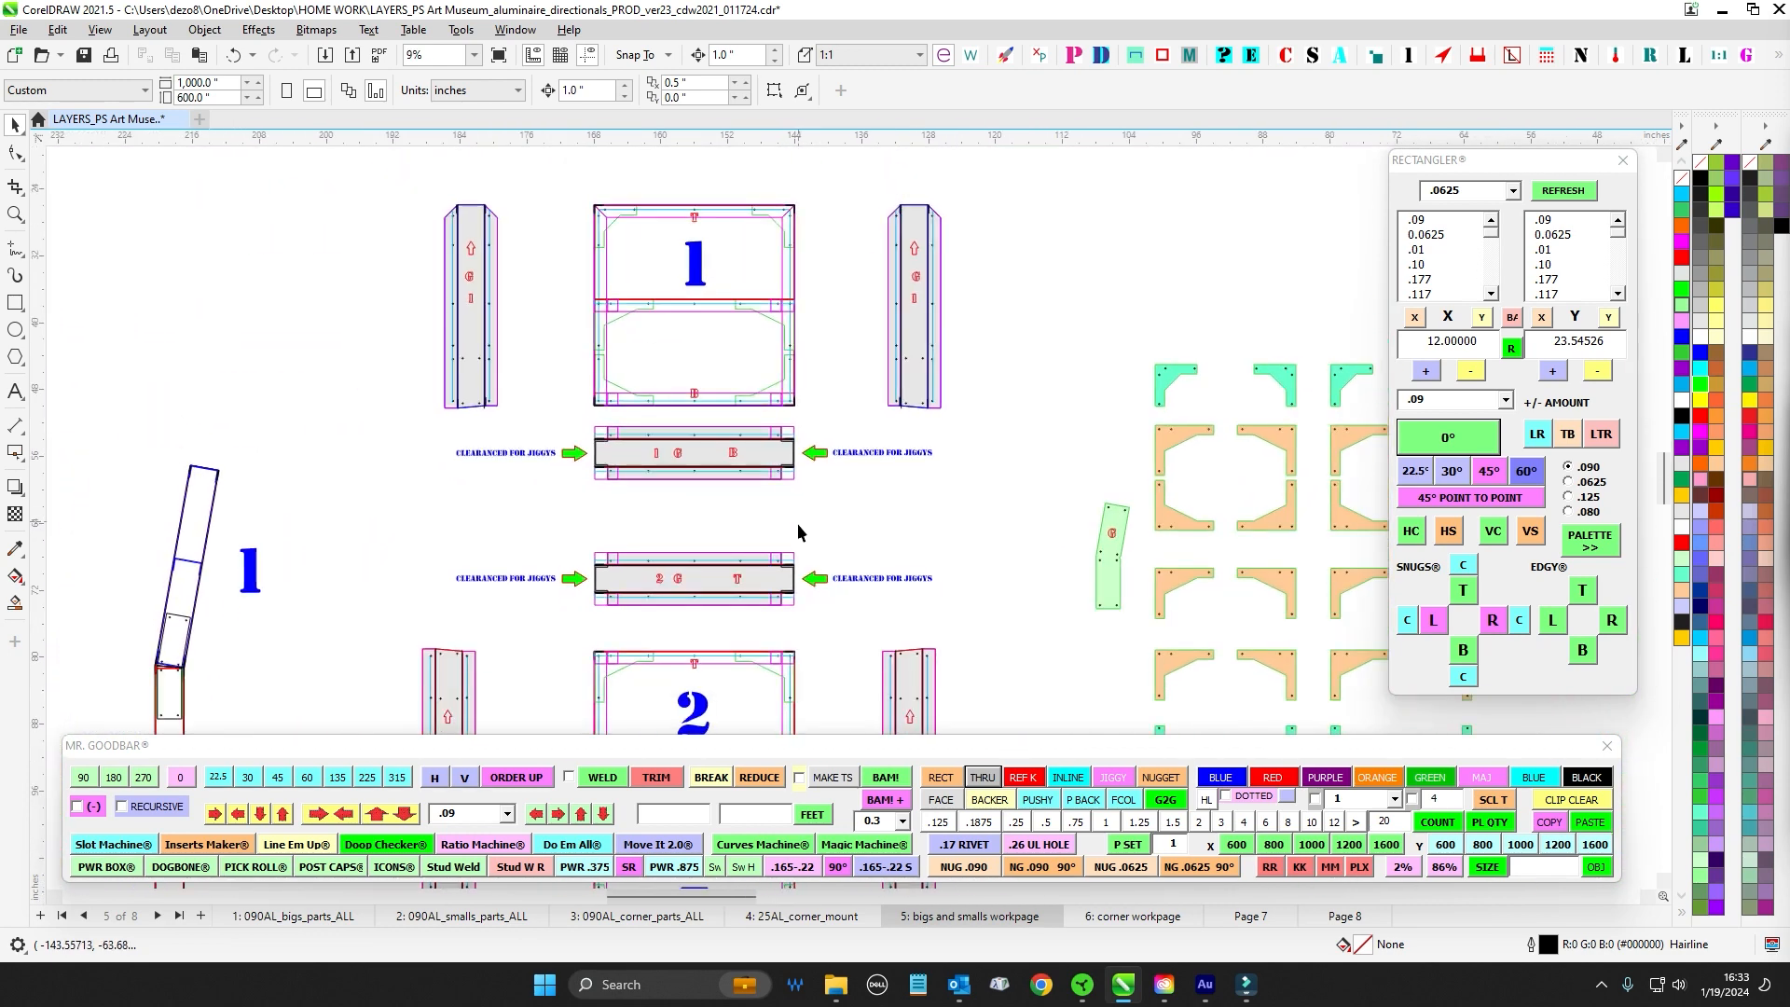
- Select the angled green G plate beside the corner gussets, and examine the notched end of the 1 G B return
left_click_drag(884, 316, 966, 491)
scroll(877, 322, "up", 1)
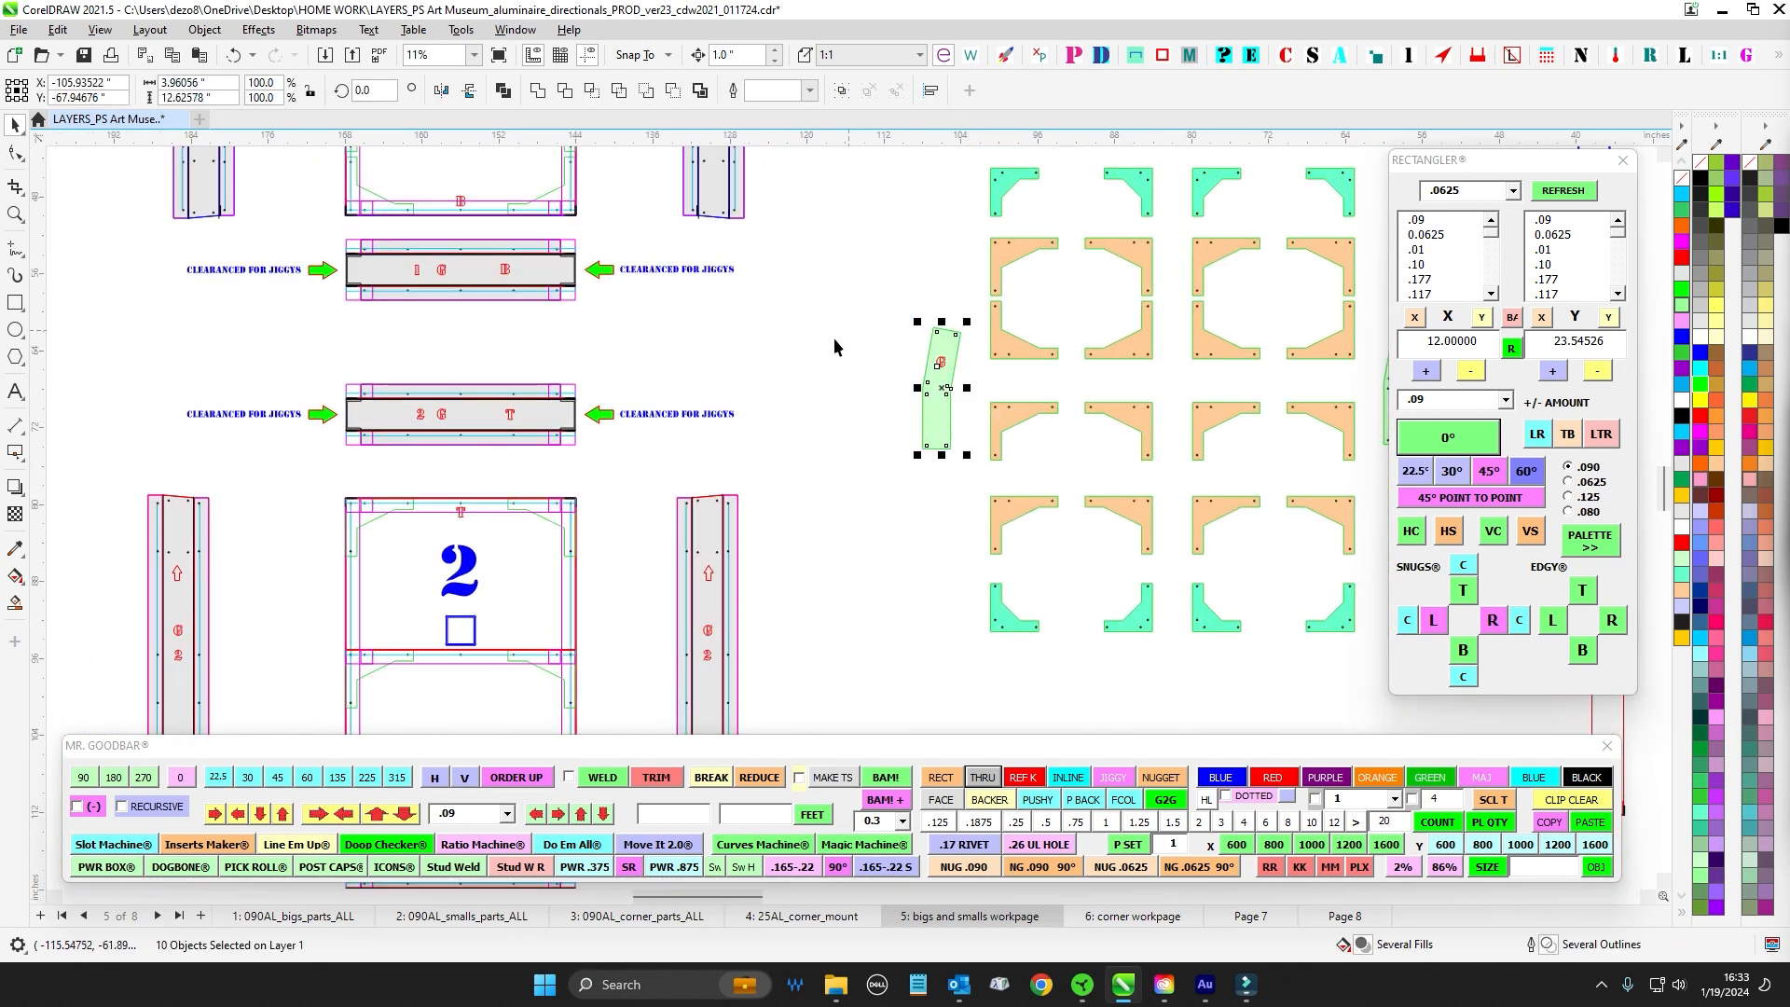
scroll(596, 289, "up", 6)
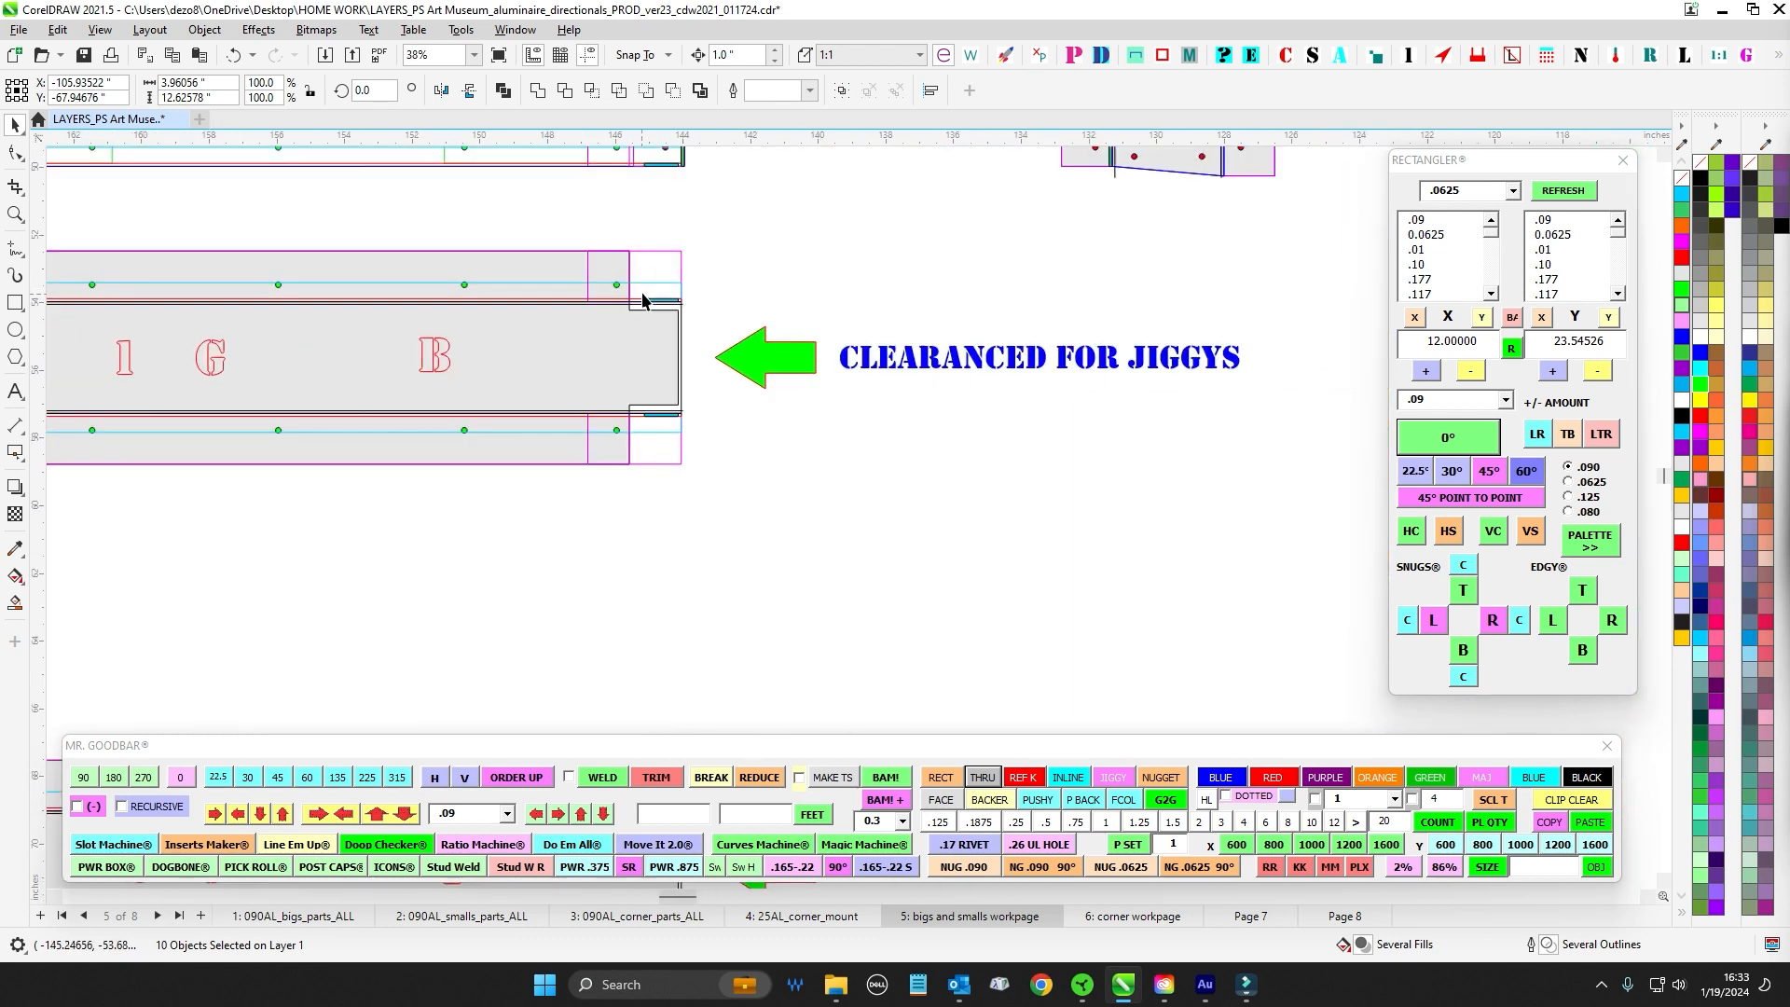
- Inspect the 1 G B and 2 G T returns marked CLEARANCED FOR JIGGYS, and select face frame 2 below them
scroll(687, 331, "down", 4)
scroll(730, 498, "up", 3)
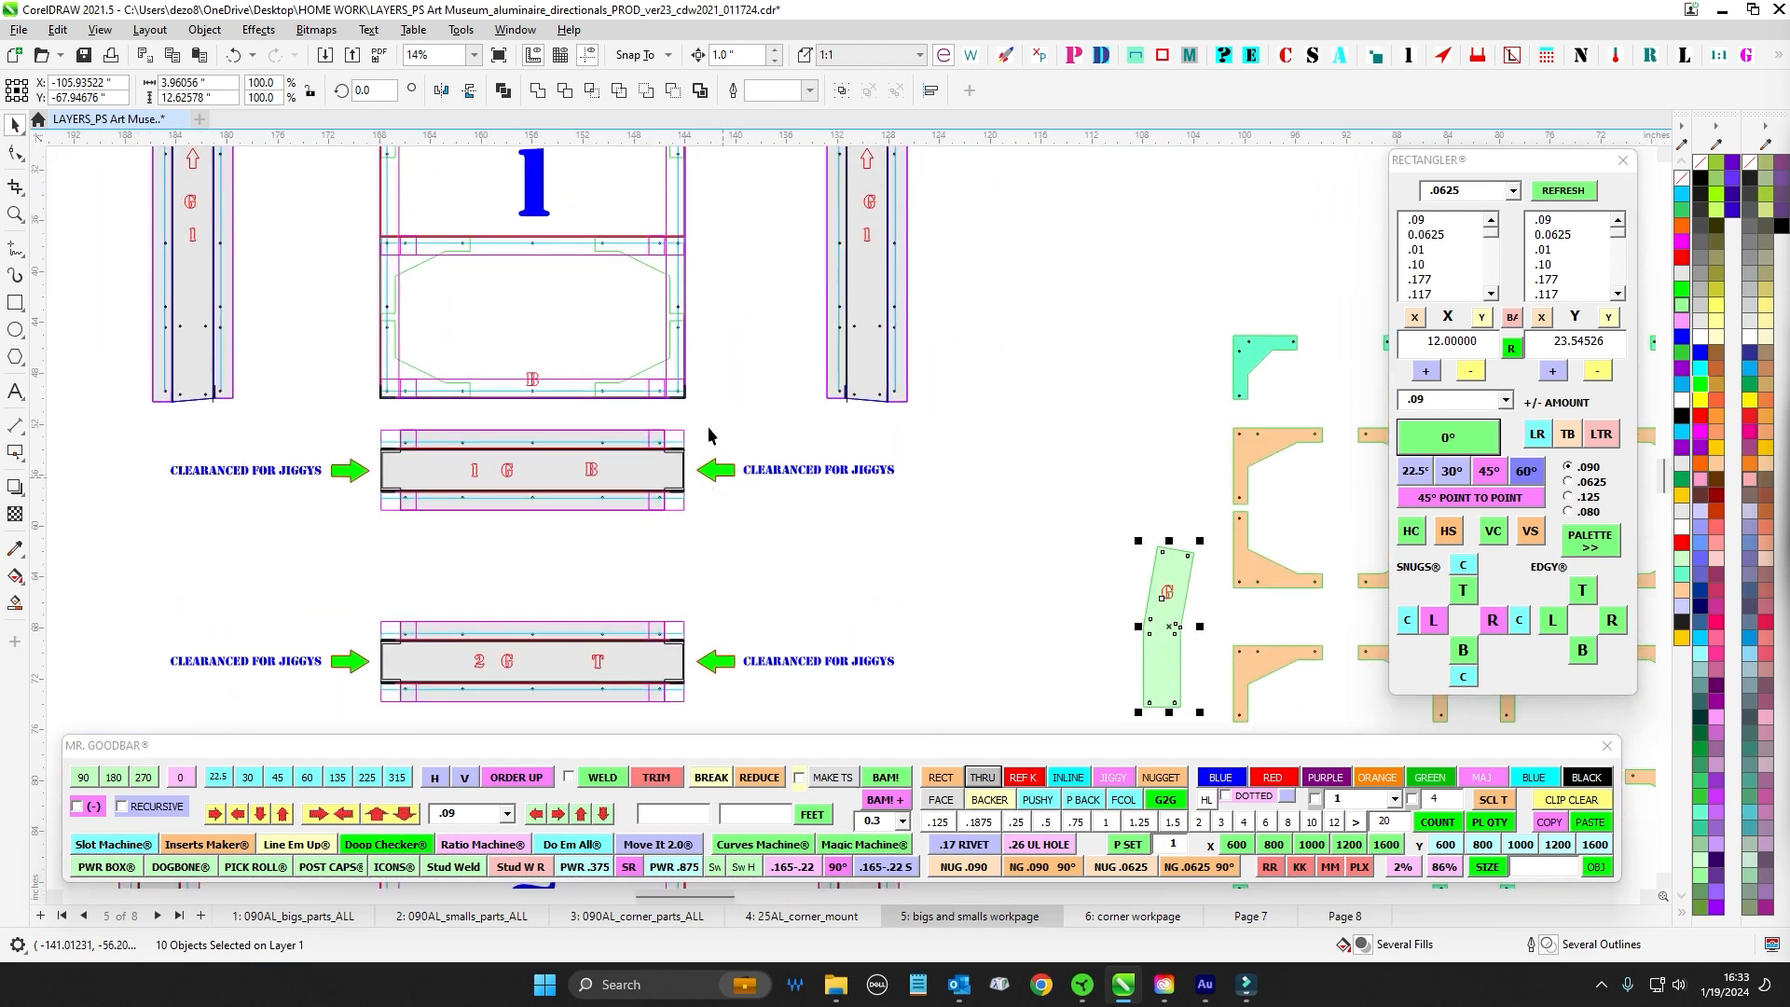
scroll(813, 529, "down", 3)
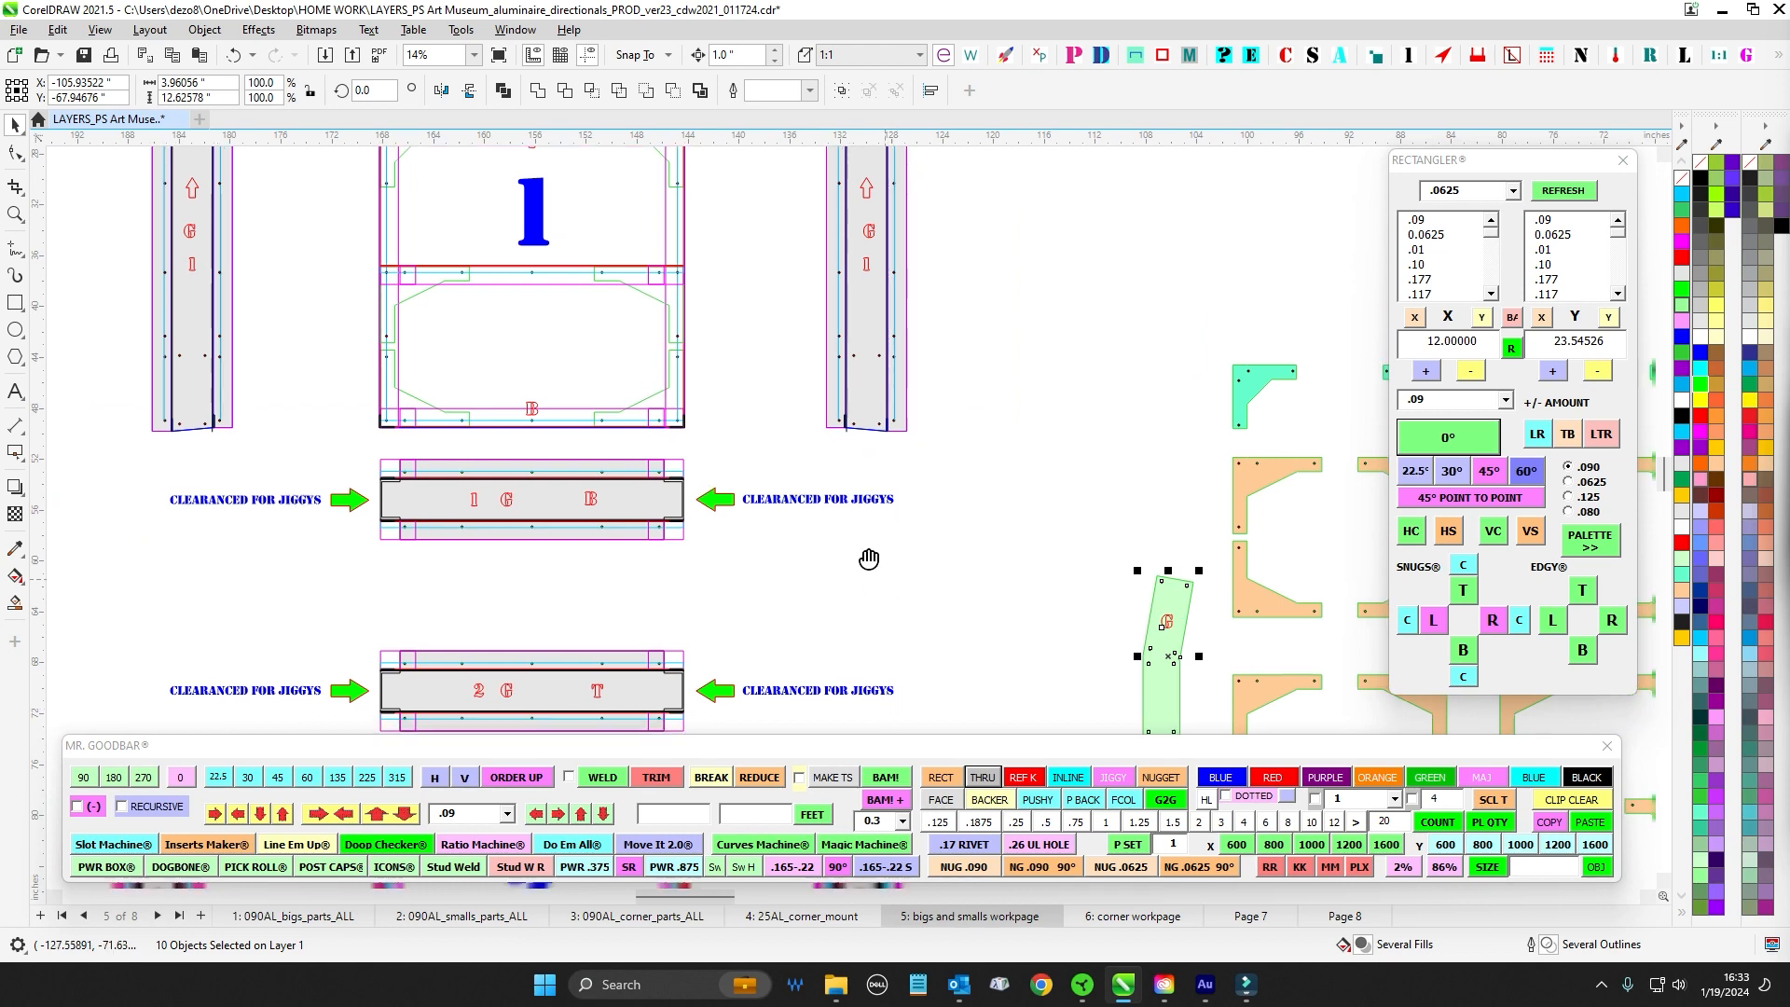
scroll(699, 403, "up", 2)
scroll(772, 460, "down", 3)
left_click(817, 434)
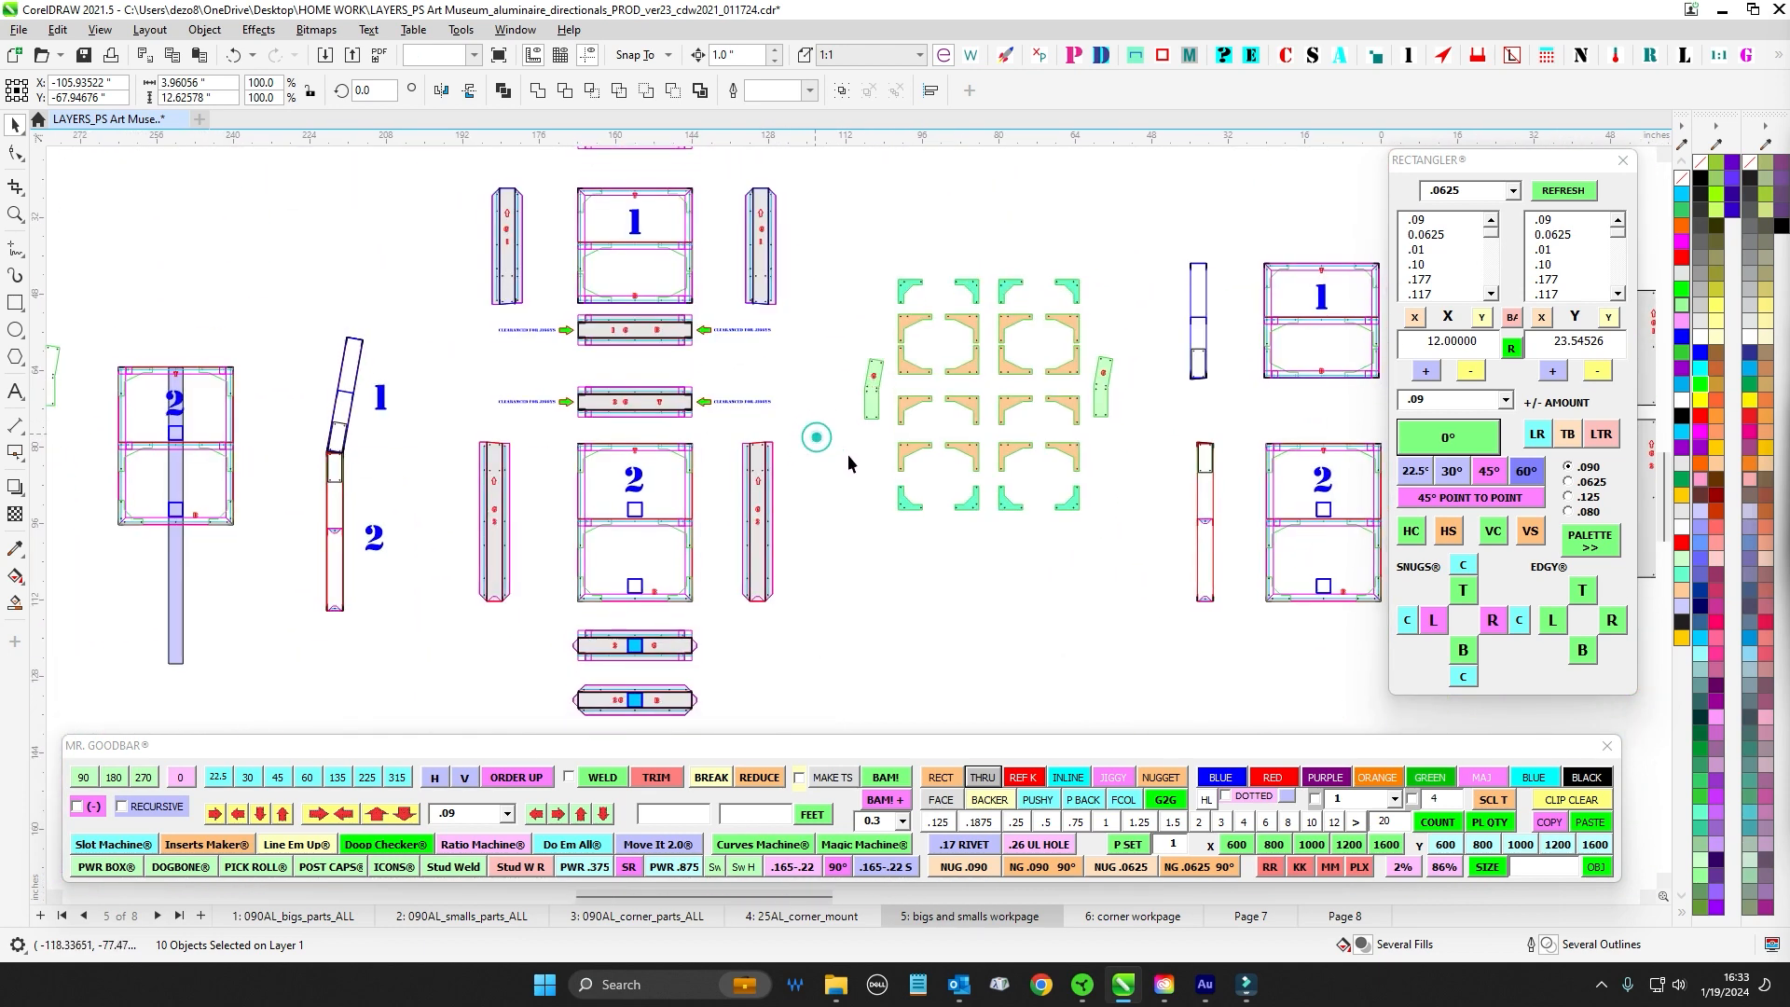
left_click_drag(561, 437, 727, 616)
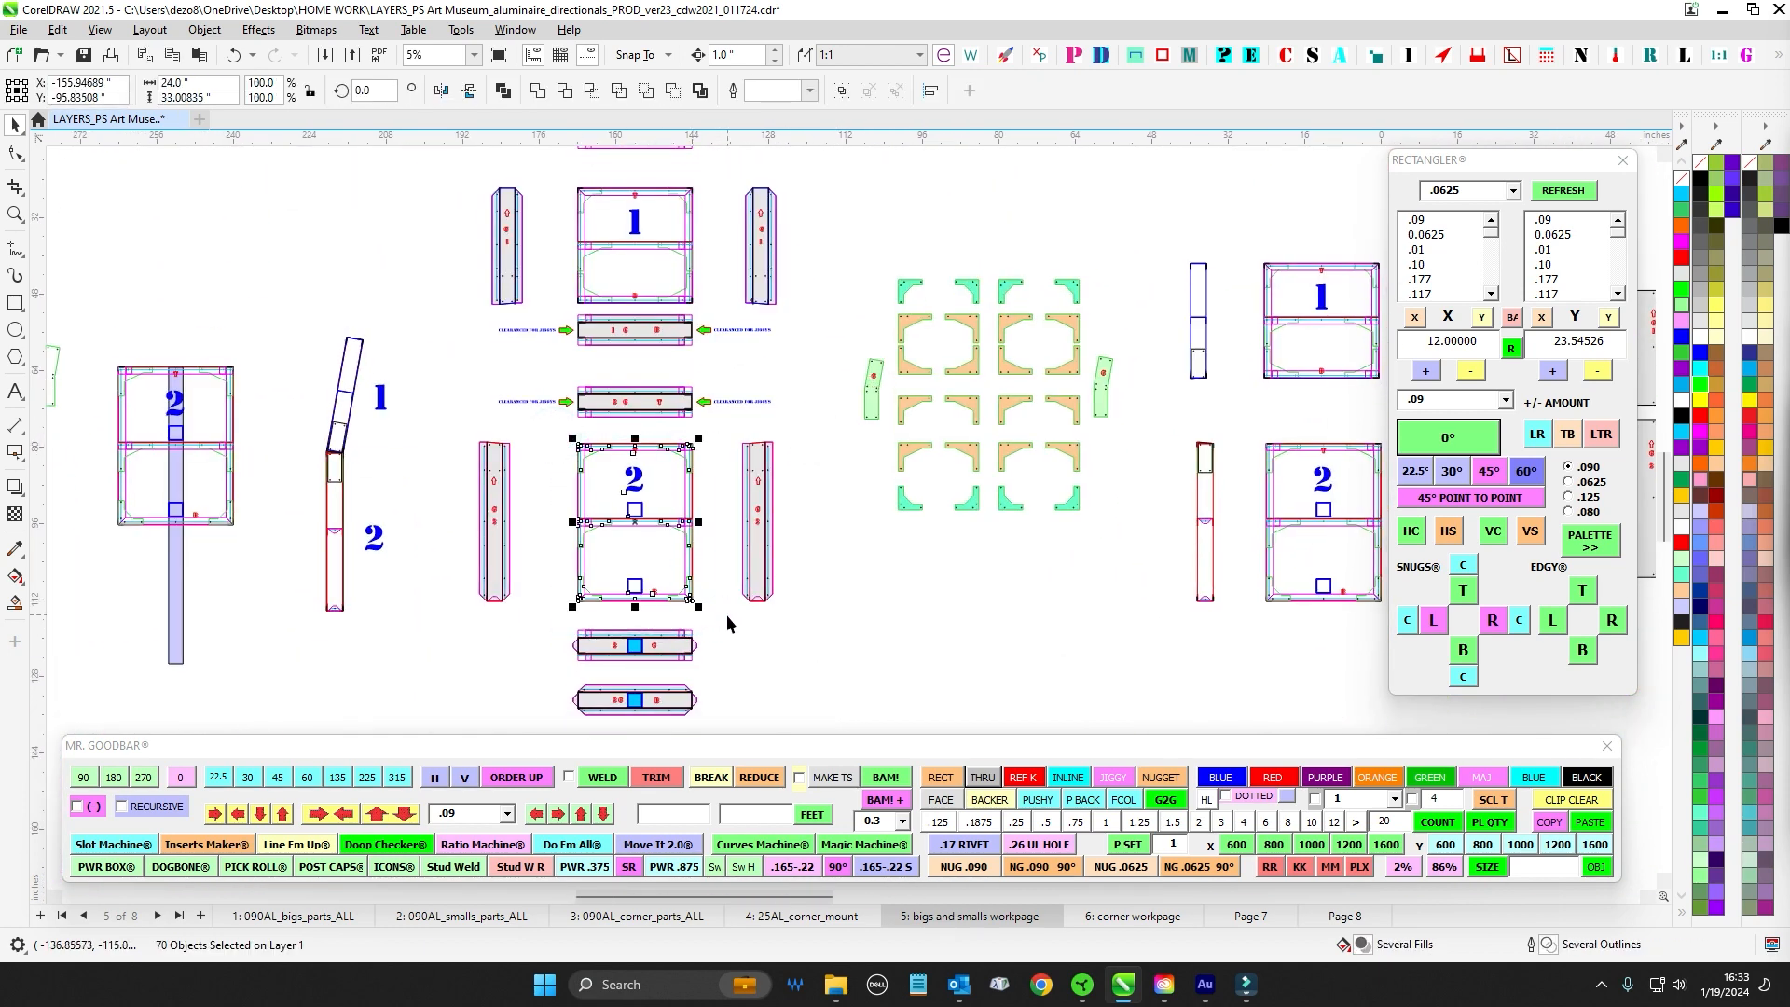
- Examine the slanted upper end of the G 2 side return beside face frame 2
scroll(773, 412, "up", 2)
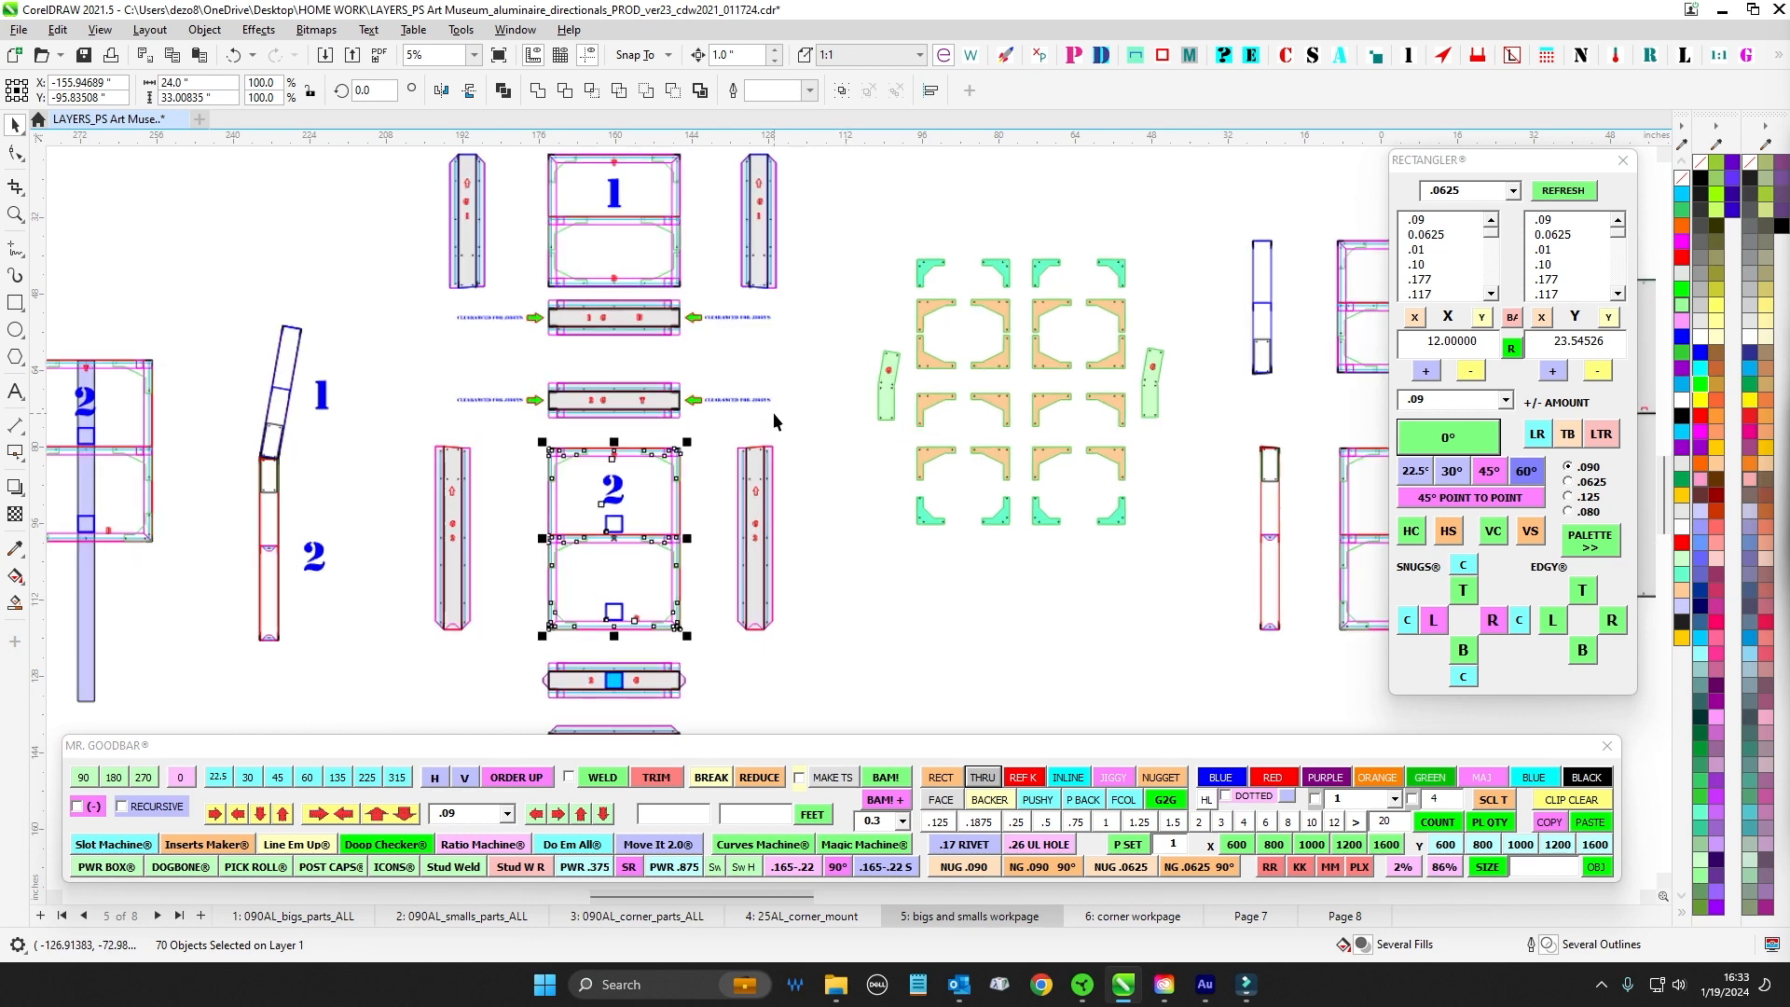
left_click_drag(1003, 486, 934, 788)
scroll(767, 467, "up", 1)
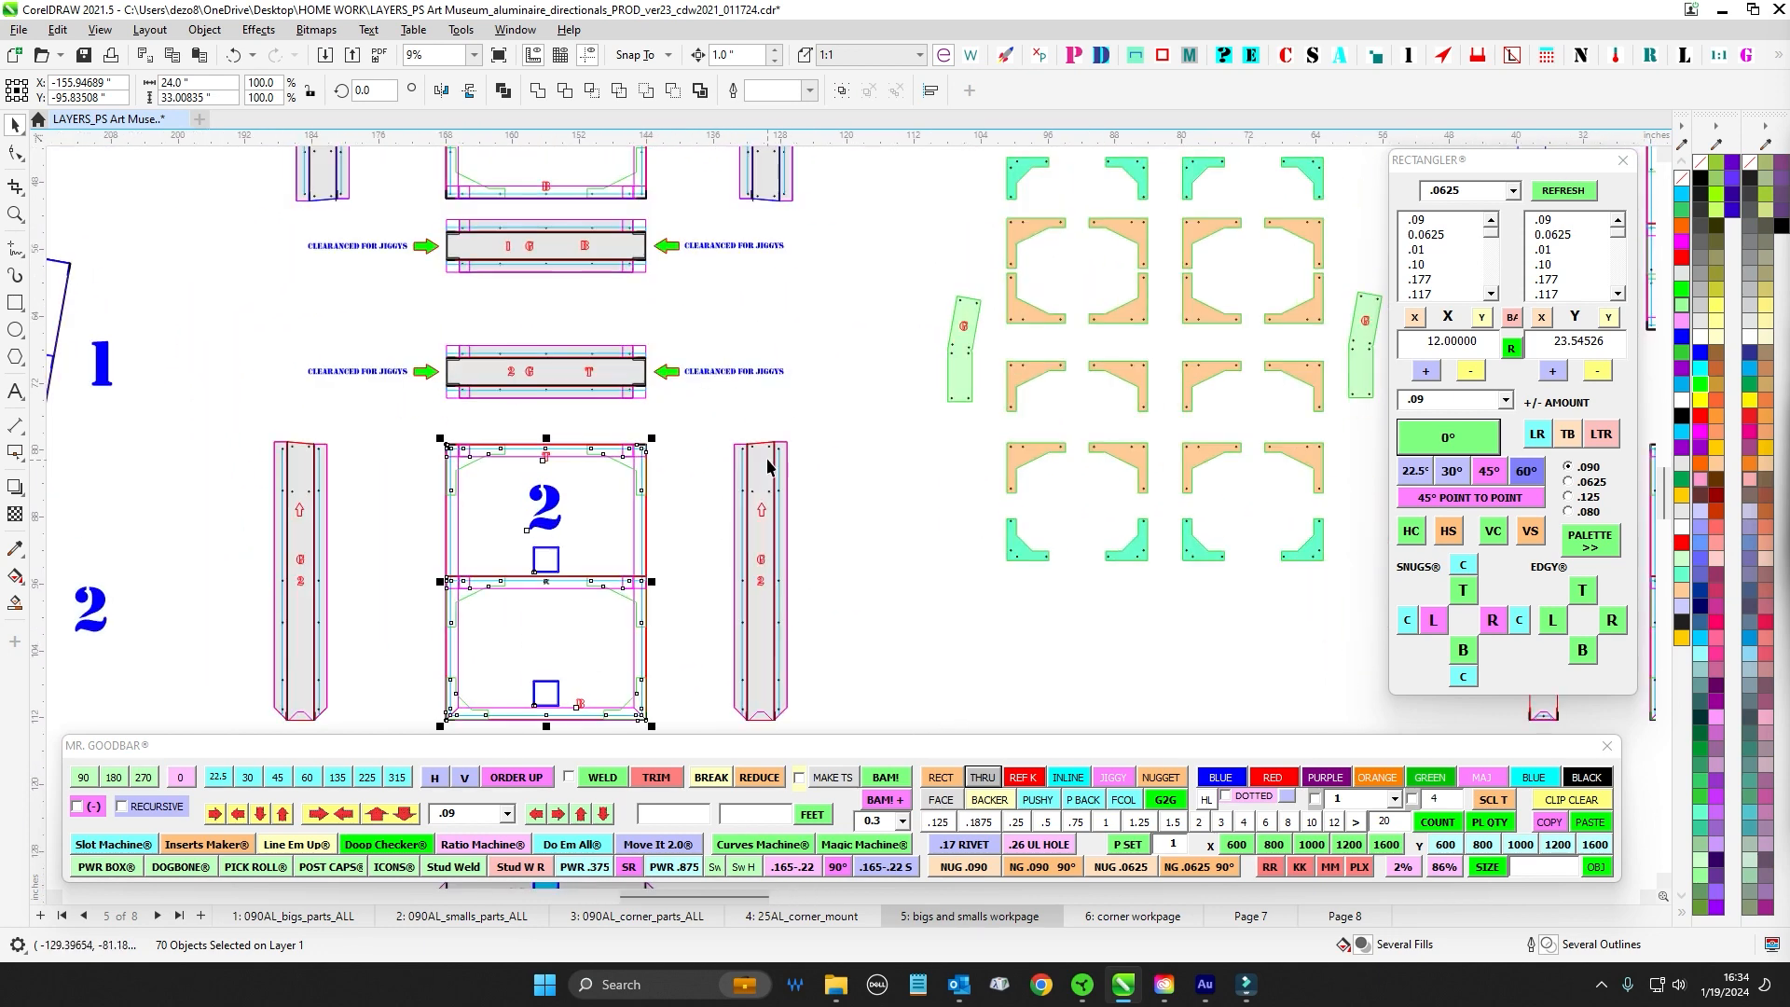
scroll(620, 551, "up", 6)
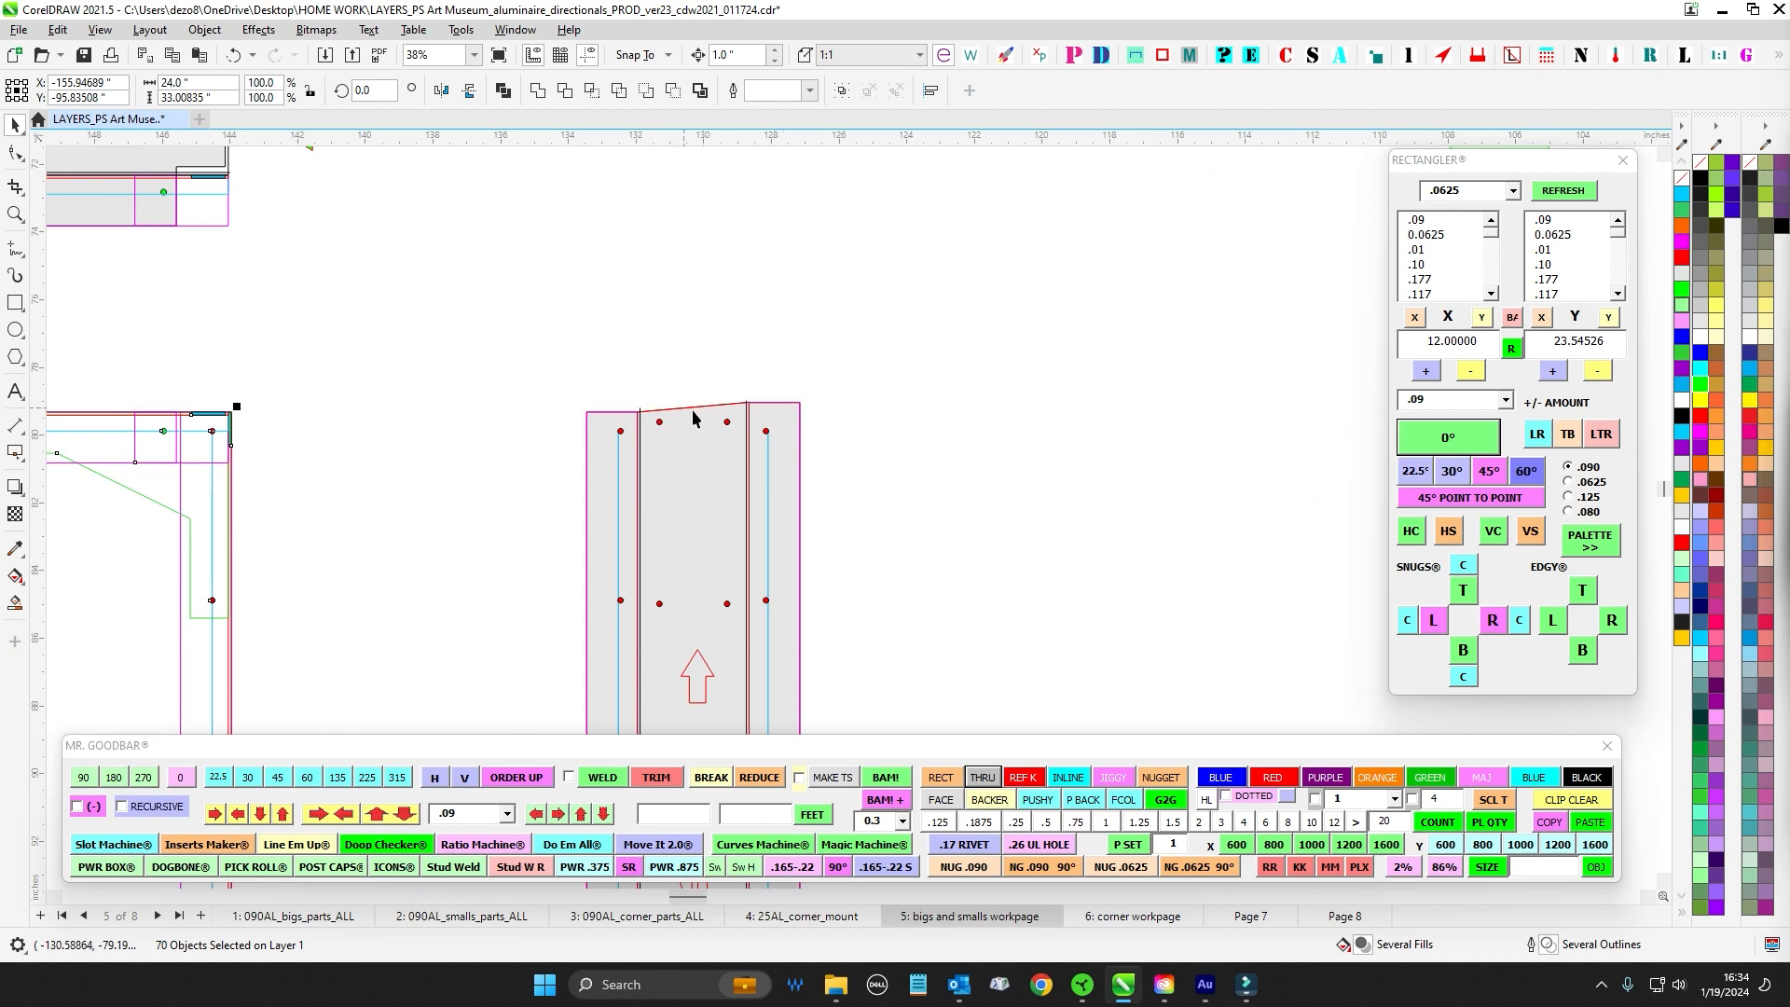
scroll(839, 426, "down", 5)
- Reselect the angled green G plate and examine the bend joint between parts 1 and 2 in the angled side view
left_click(796, 332)
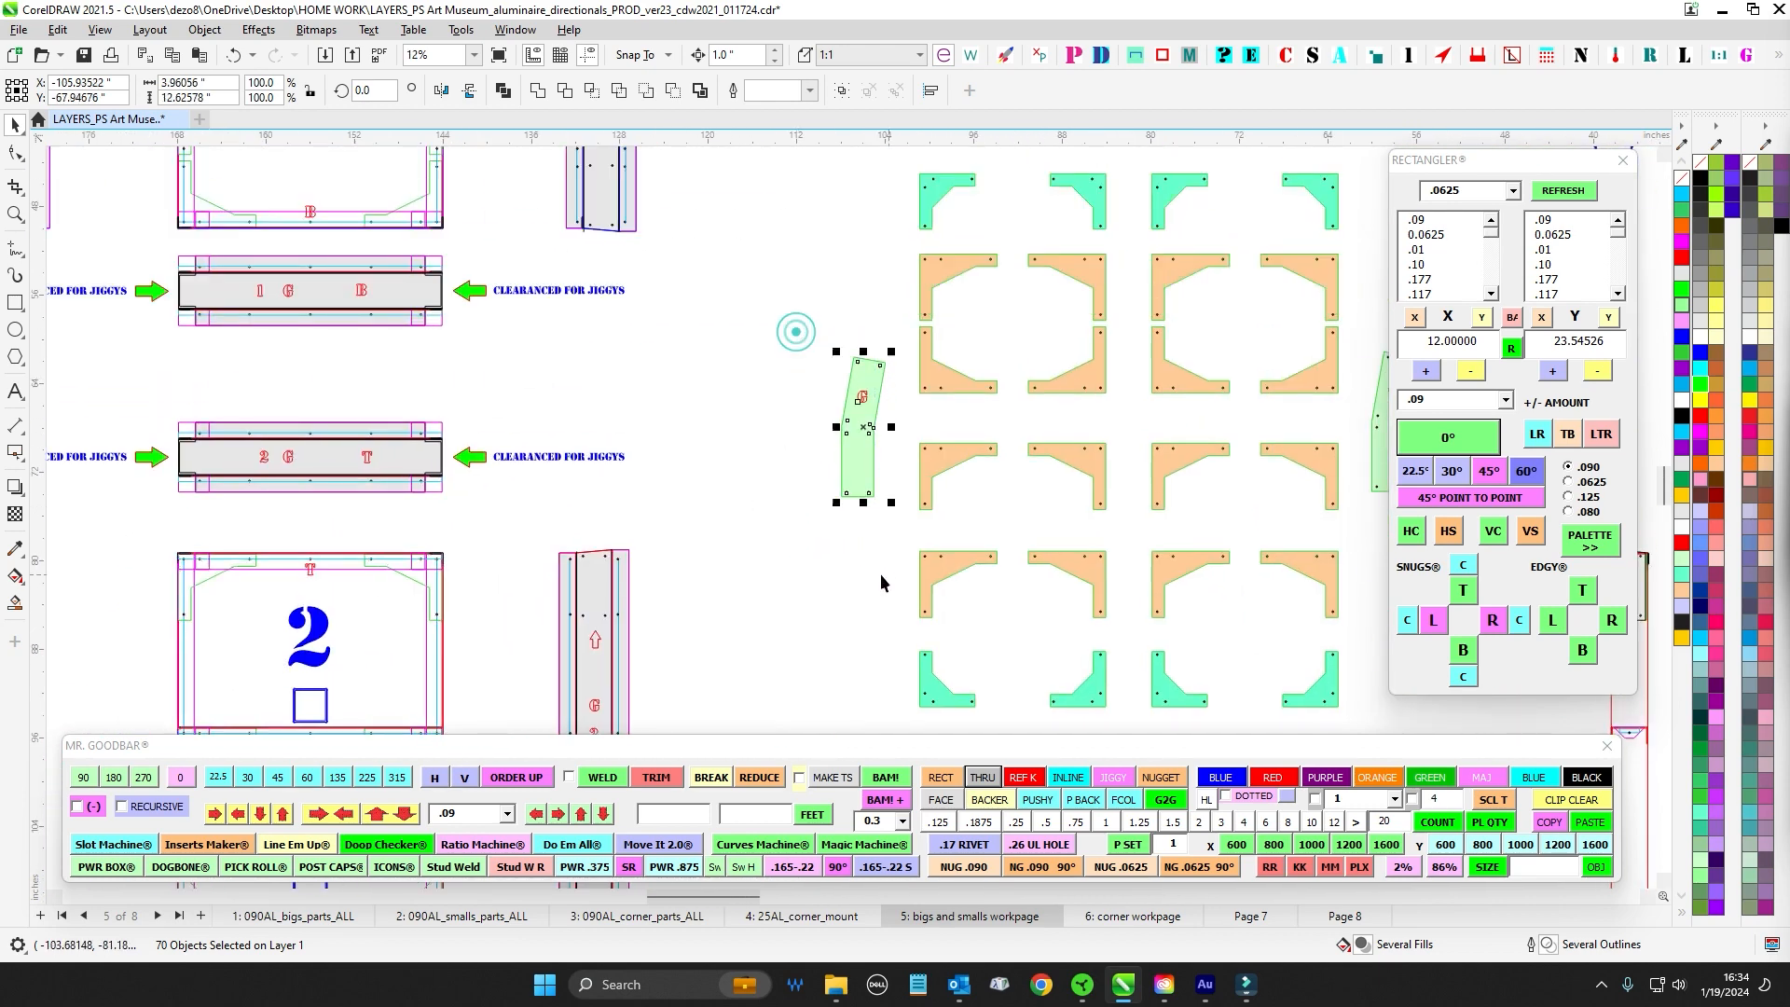
left_click_drag(880, 582, 947, 734)
left_click_drag(619, 512, 866, 306)
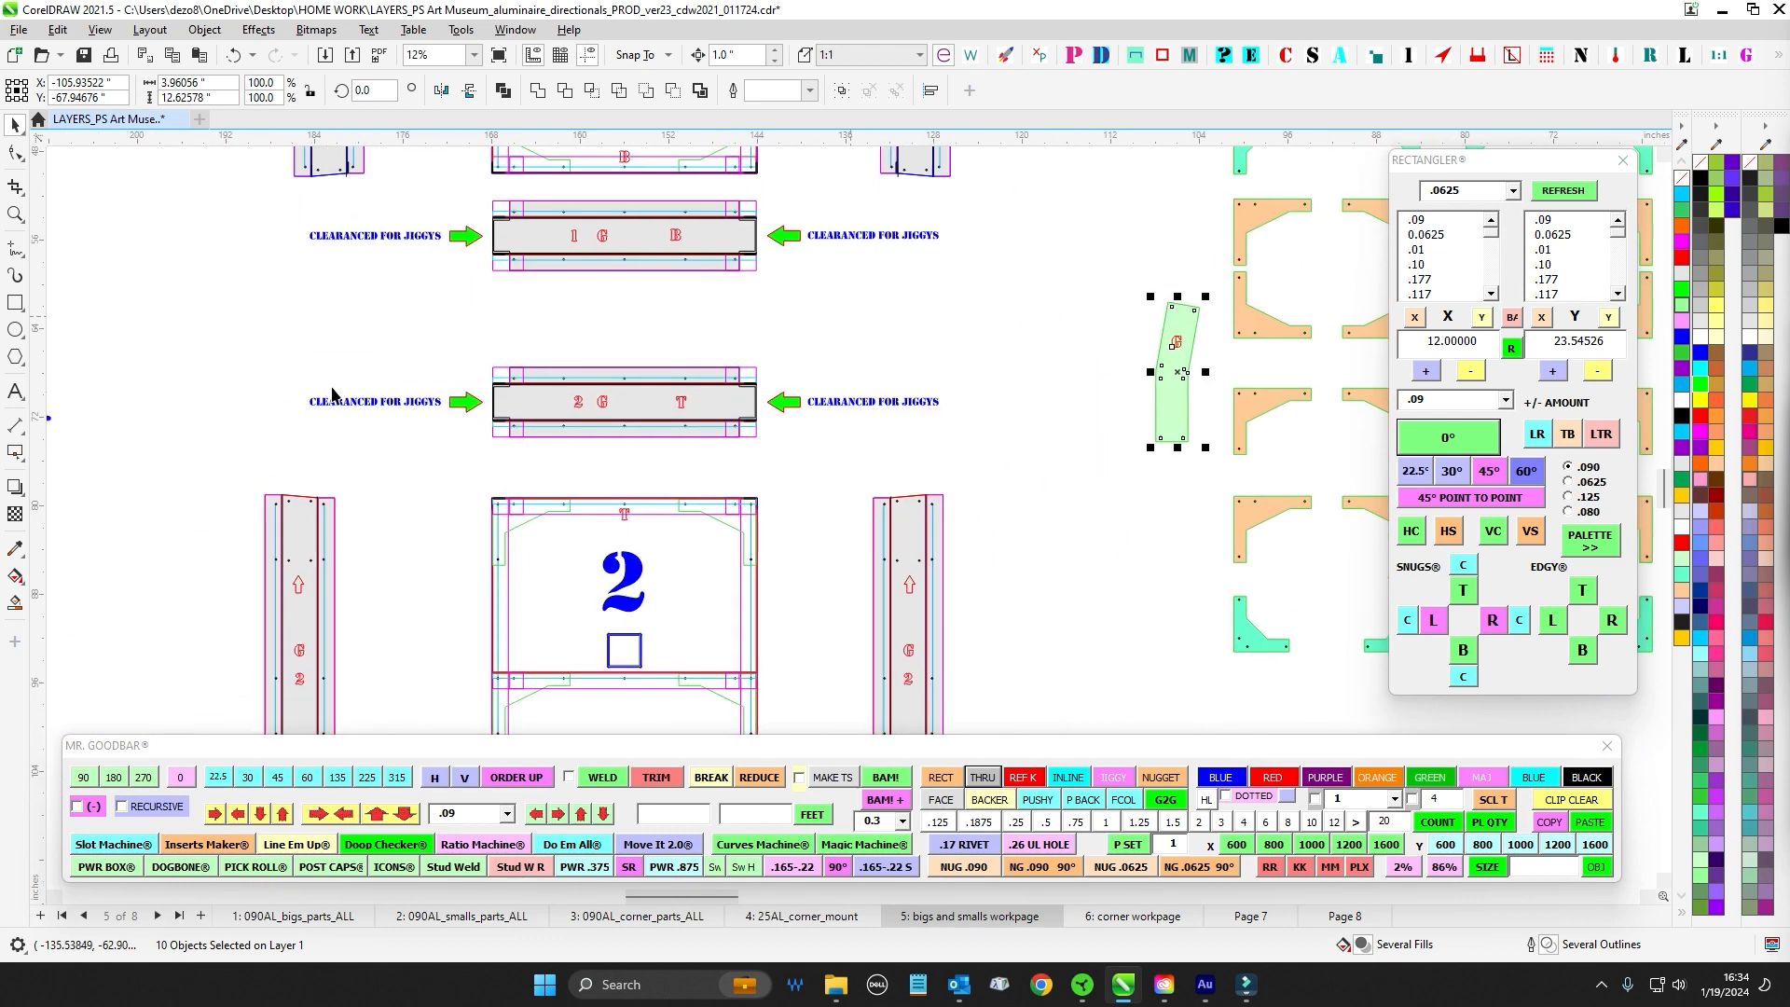
left_click_drag(331, 394, 939, 363)
scroll(532, 451, "up", 7)
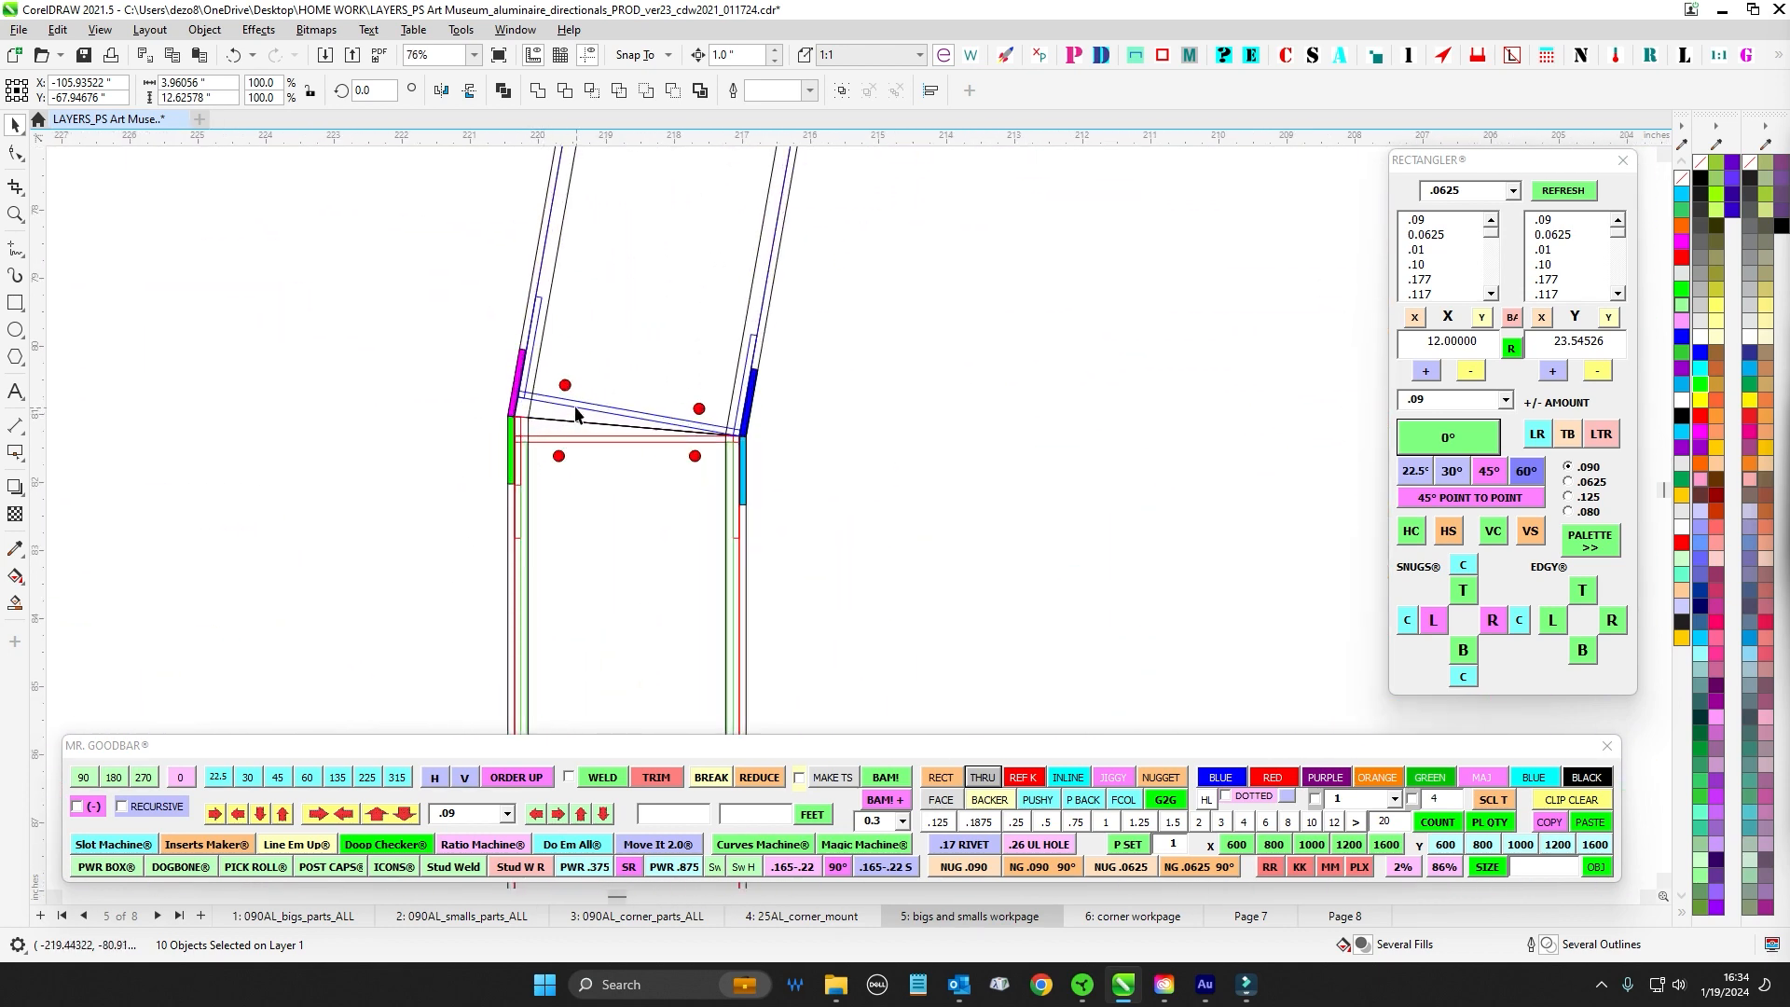
scroll(858, 493, "down", 4)
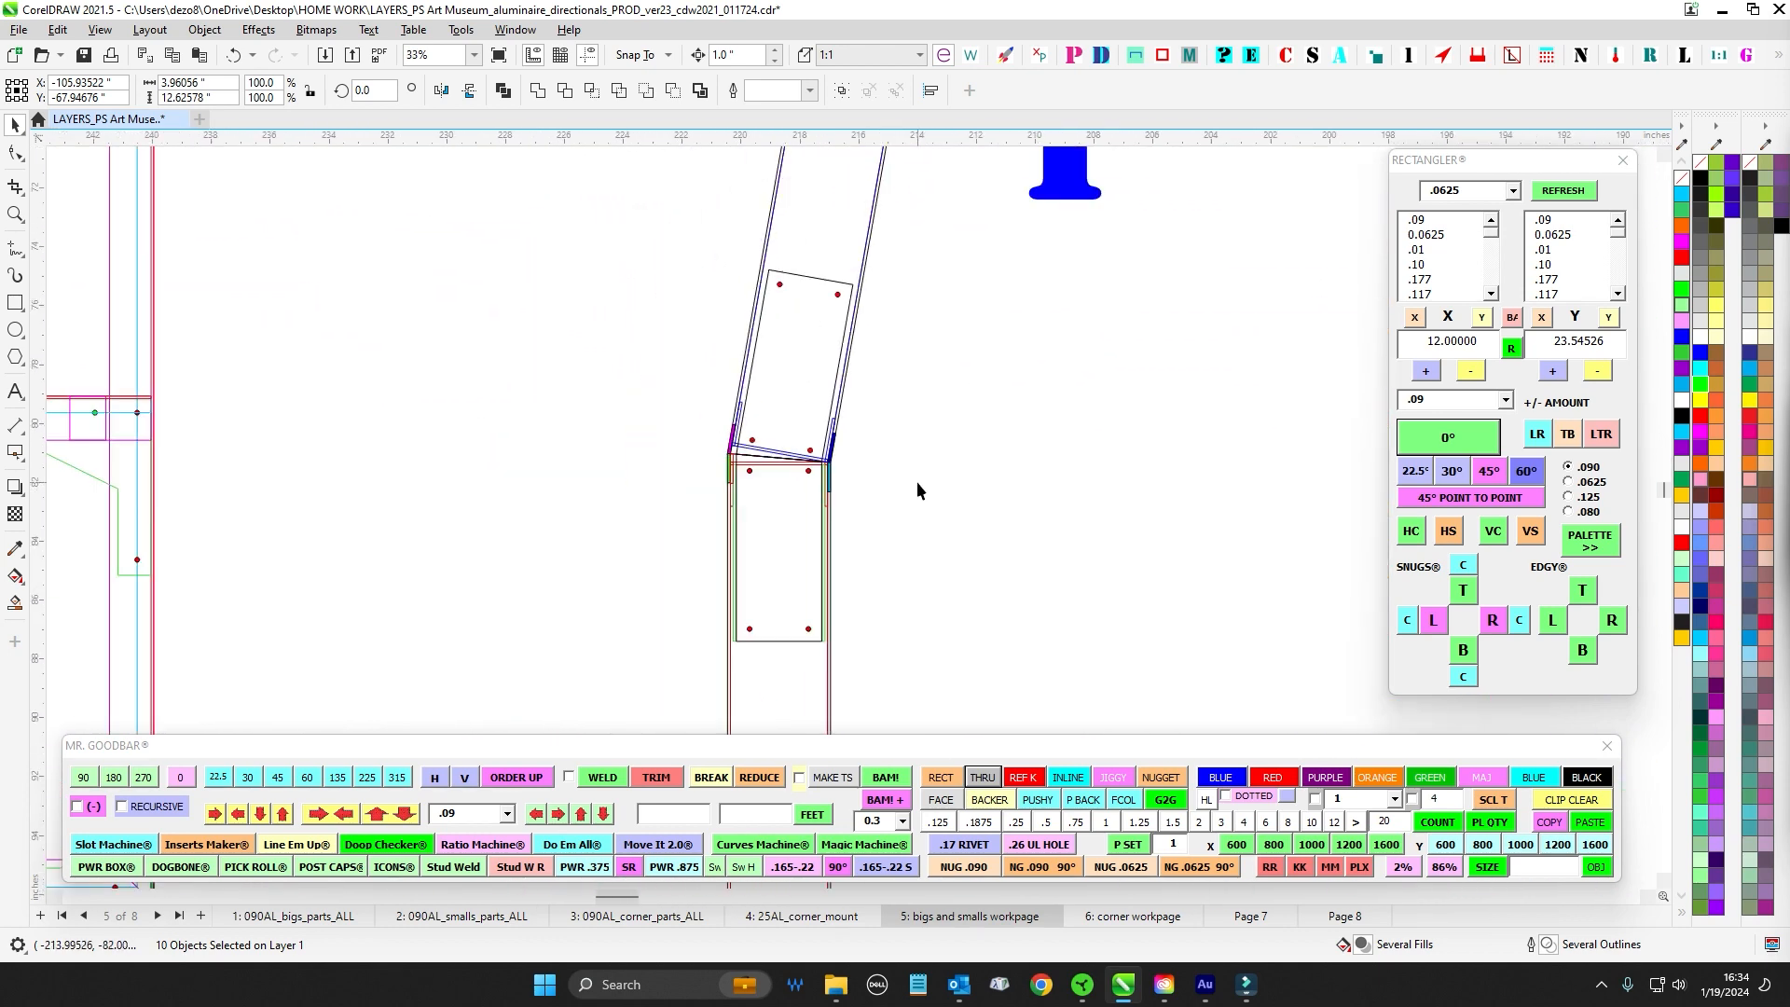
scroll(689, 434, "down", 3)
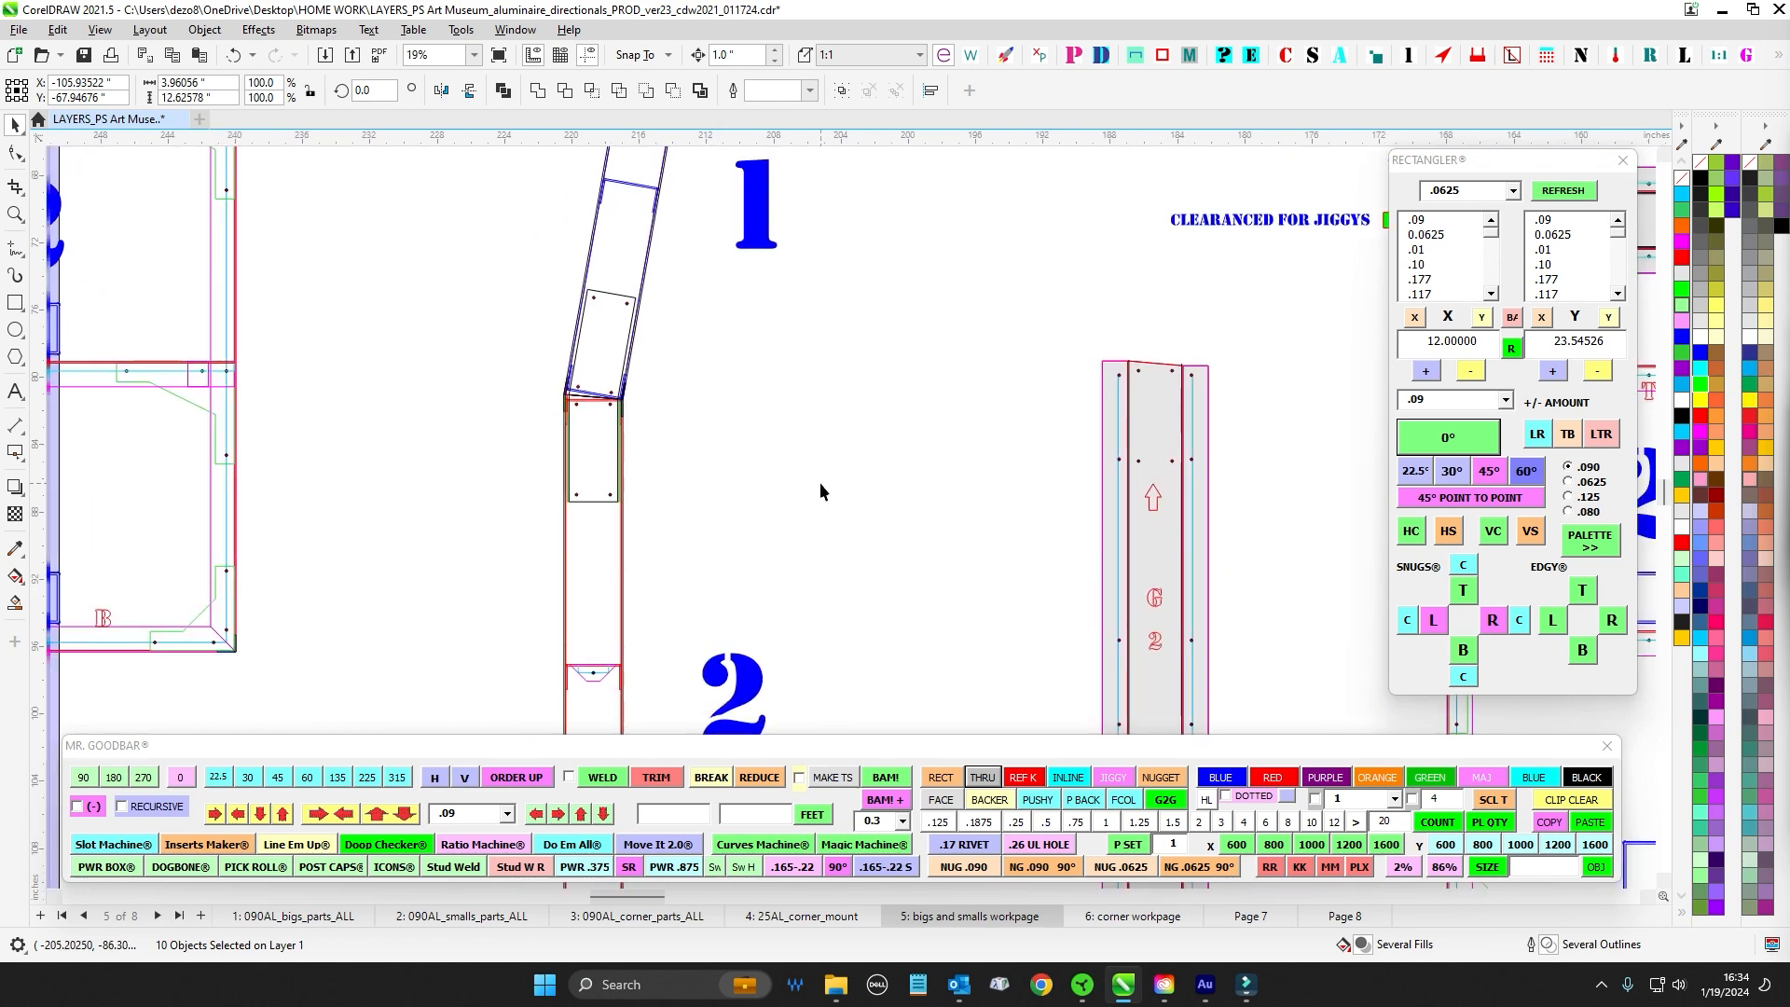
- Review the returns and small square below face frame 2, and select the long post tube running through the separate frame 2 view
scroll(886, 499, "down", 2)
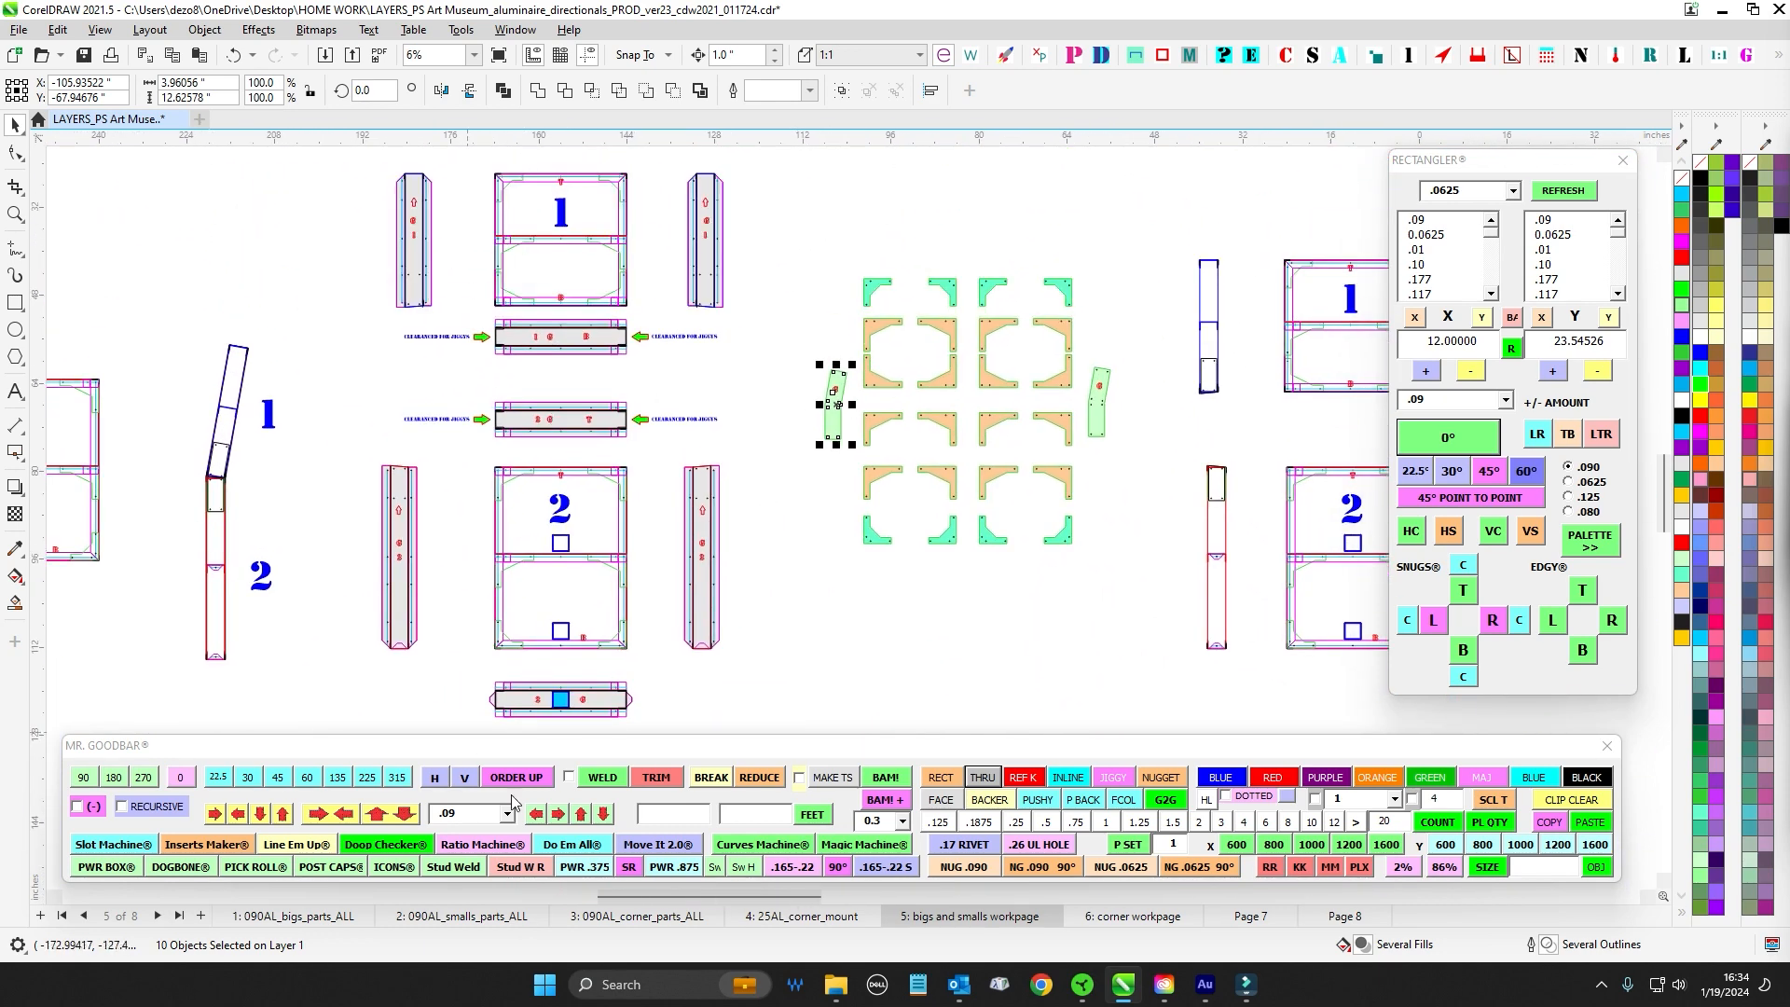
scroll(601, 438, "down", 1)
left_click_drag(701, 552, 769, 434)
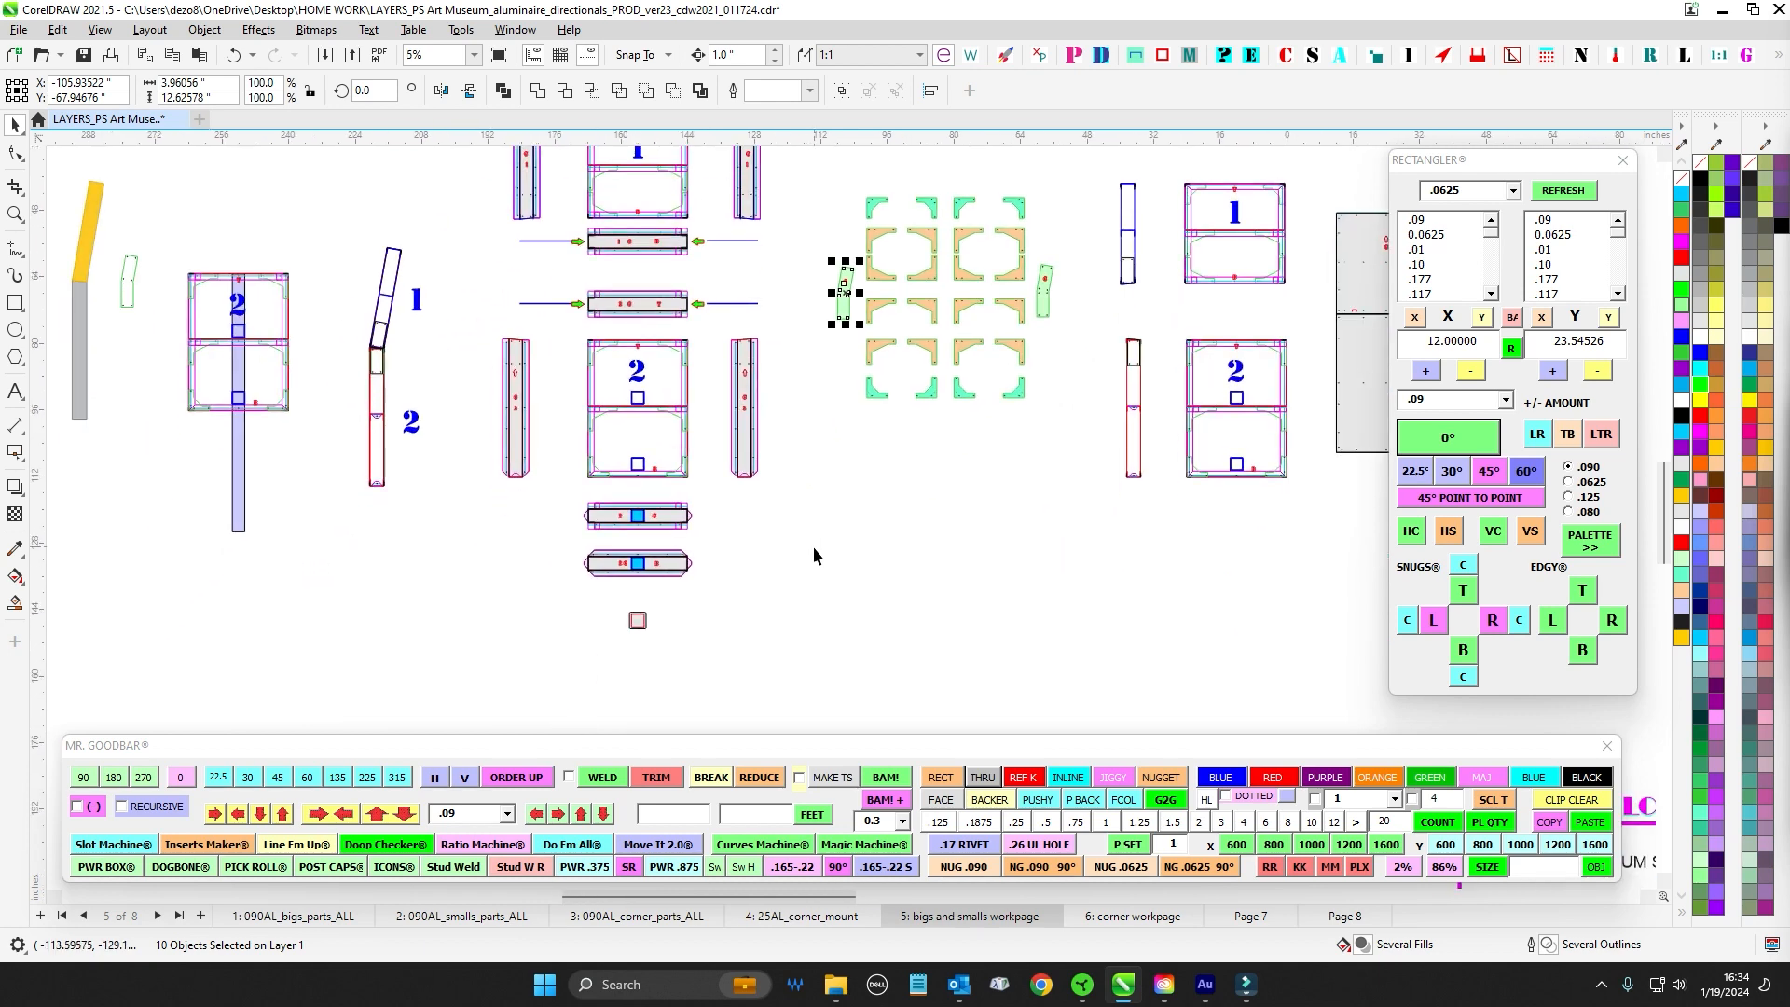
left_click_drag(820, 533, 819, 569)
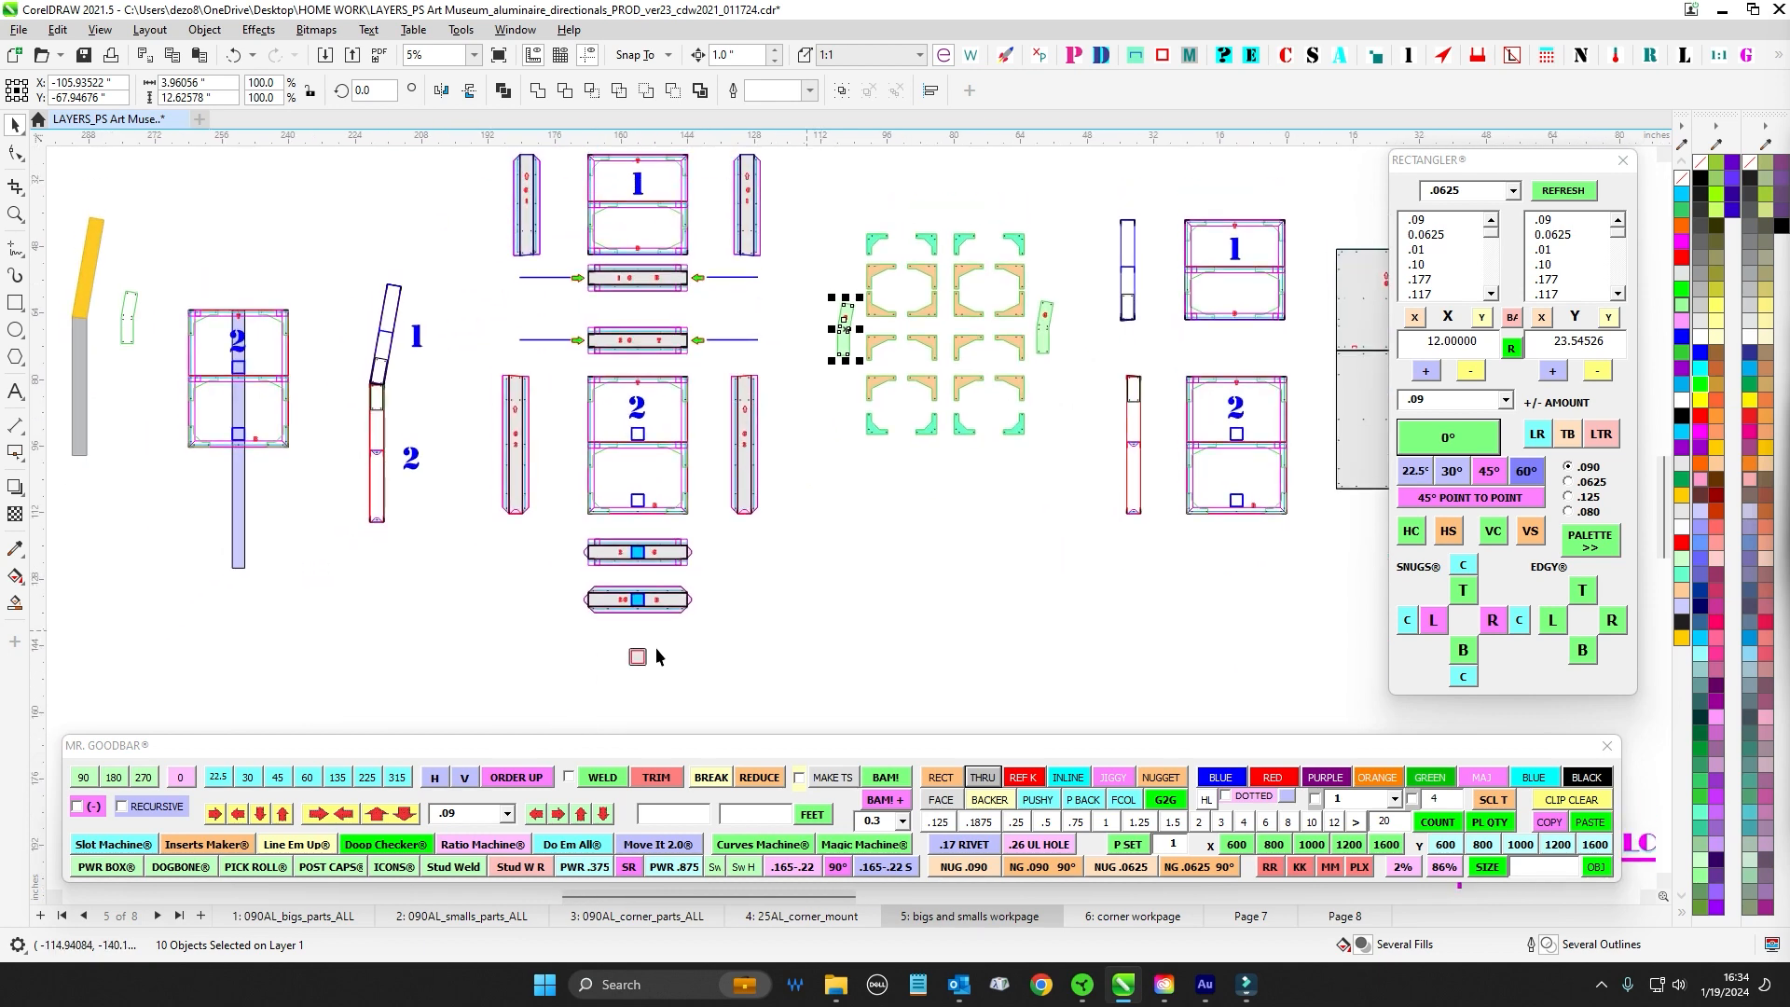
left_click_drag(677, 606, 673, 427)
scroll(673, 427, "down", 1)
left_click_drag(423, 369, 464, 412)
left_click(430, 375)
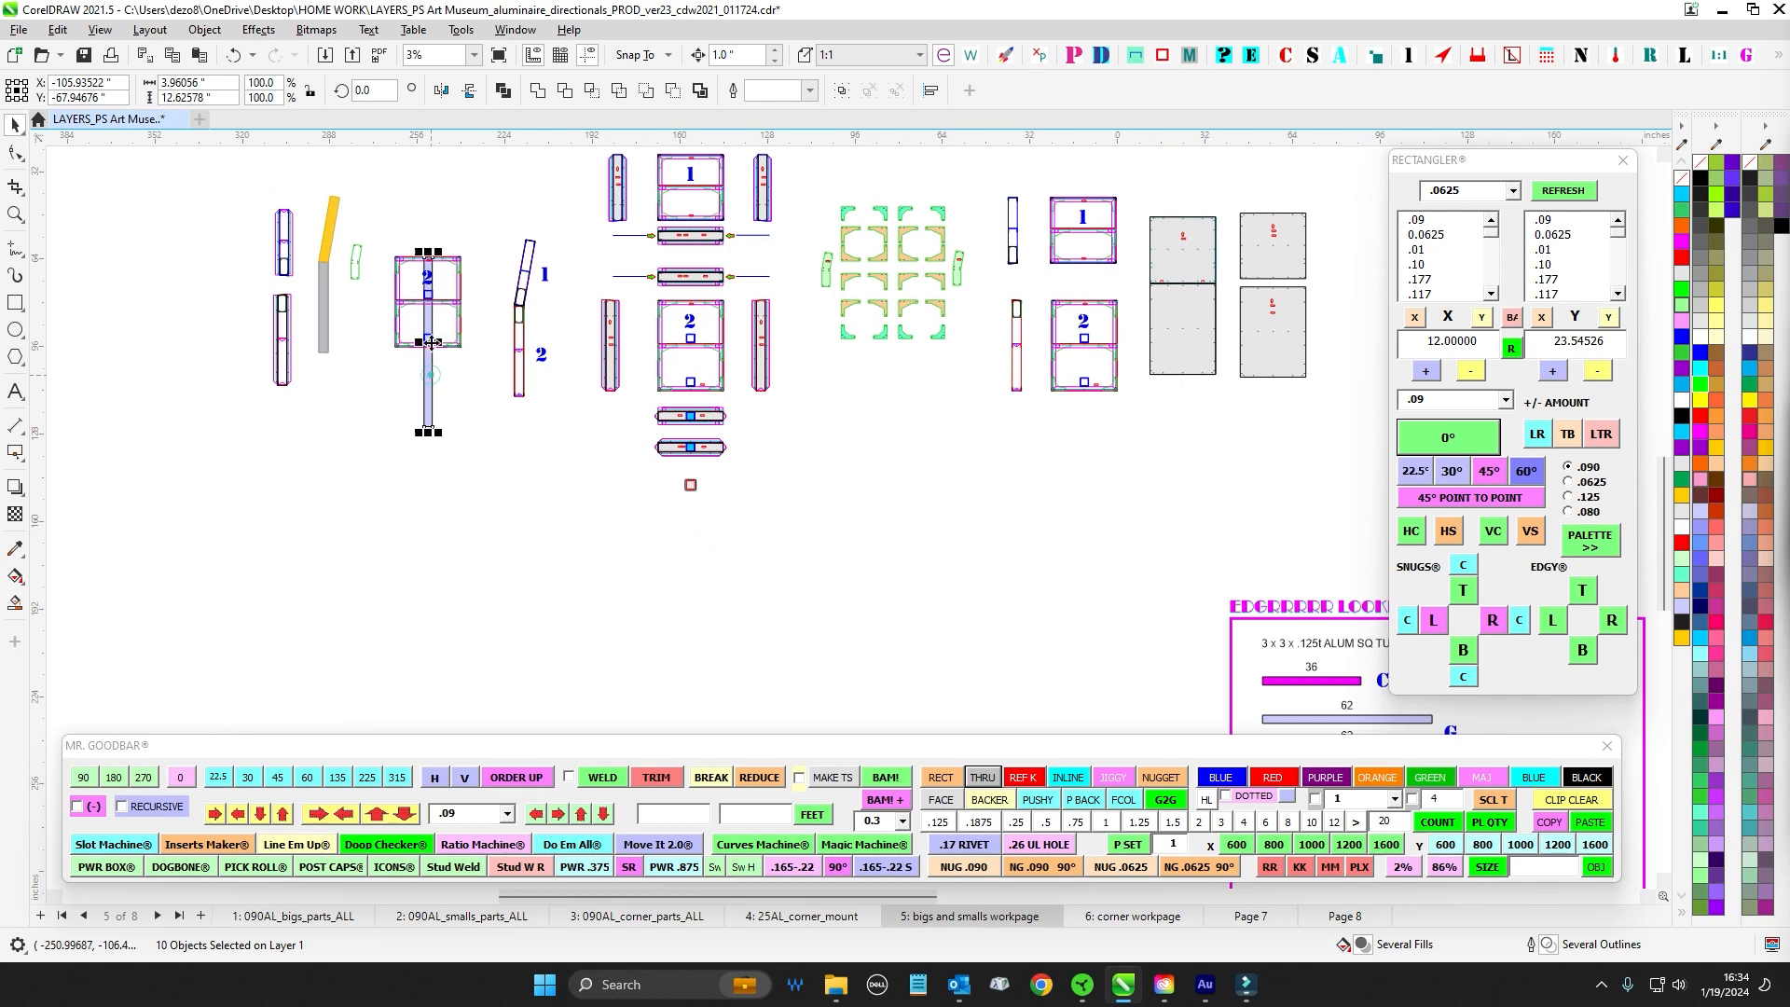
scroll(431, 375, "up", 1)
scroll(424, 233, "up", 1)
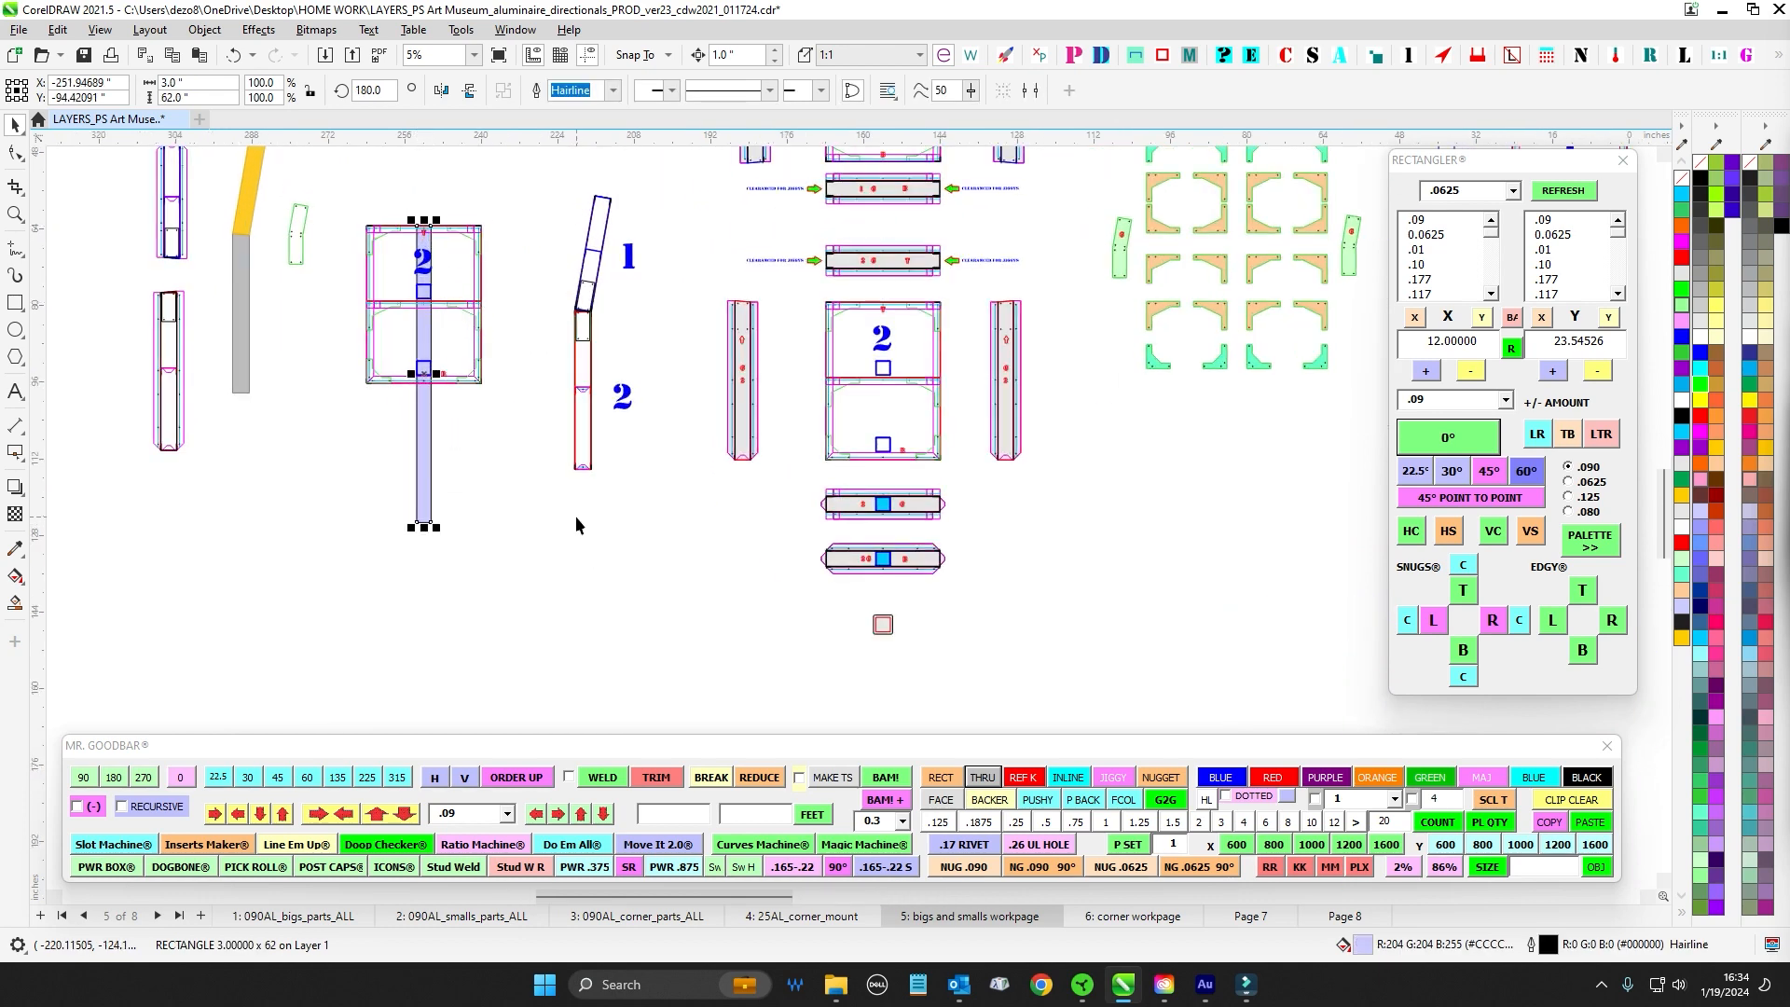
- Select the small square part below the lowest returns in the face frame 2 column
key("F4")
scroll(784, 653, "up", 2)
left_click_drag(514, 459, 746, 553)
scroll(554, 514, "down", 2)
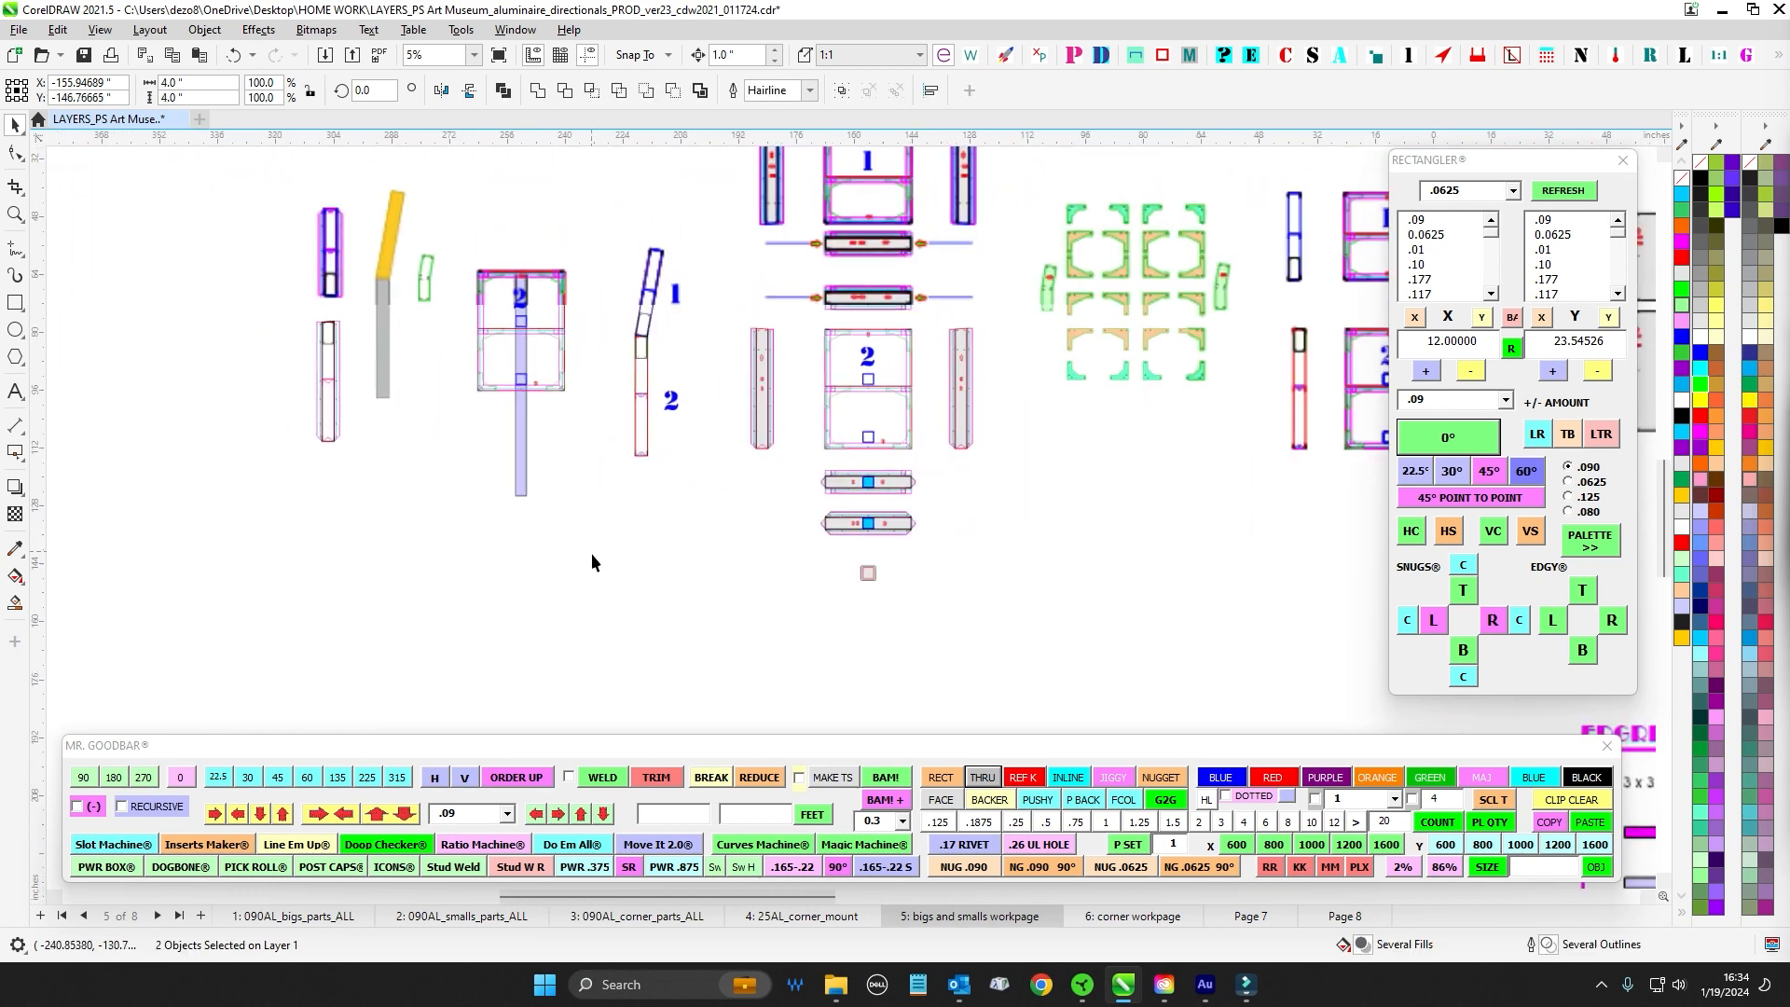
- Examine where the post tube meets the upper edge of face frame 2, and clear the selection
scroll(591, 555, "down", 1)
scroll(317, 226, "up", 2)
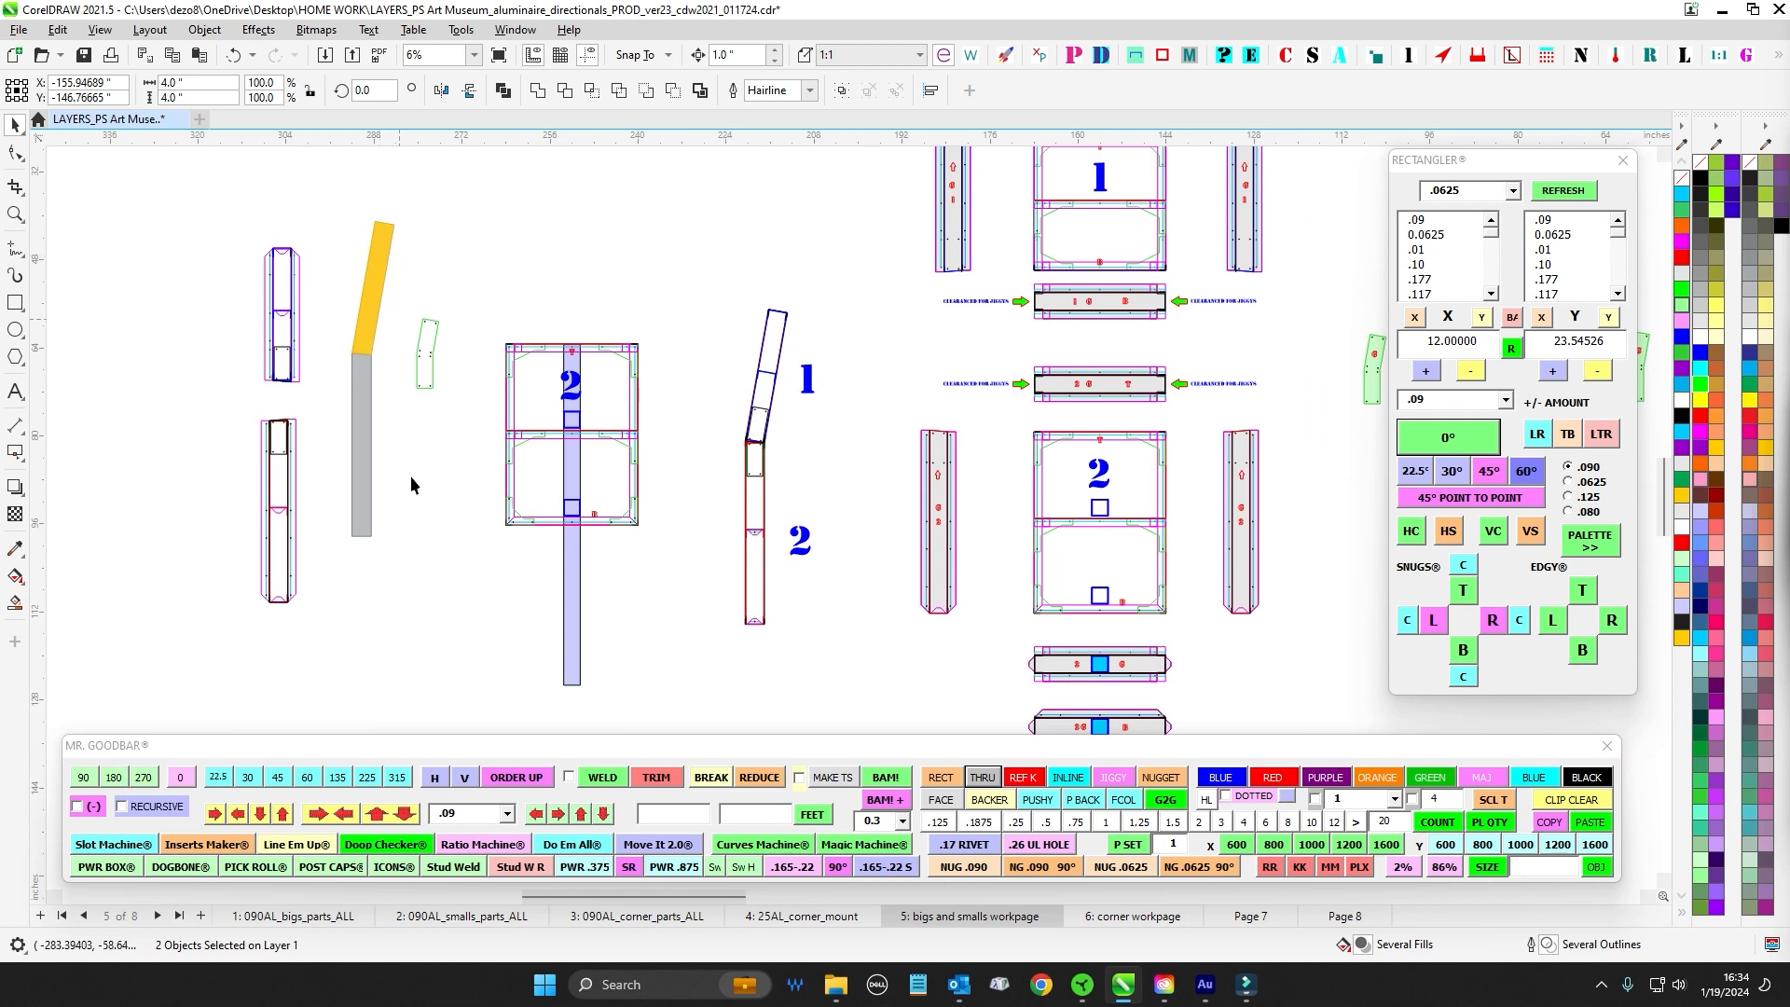
left_click_drag(419, 528, 415, 430)
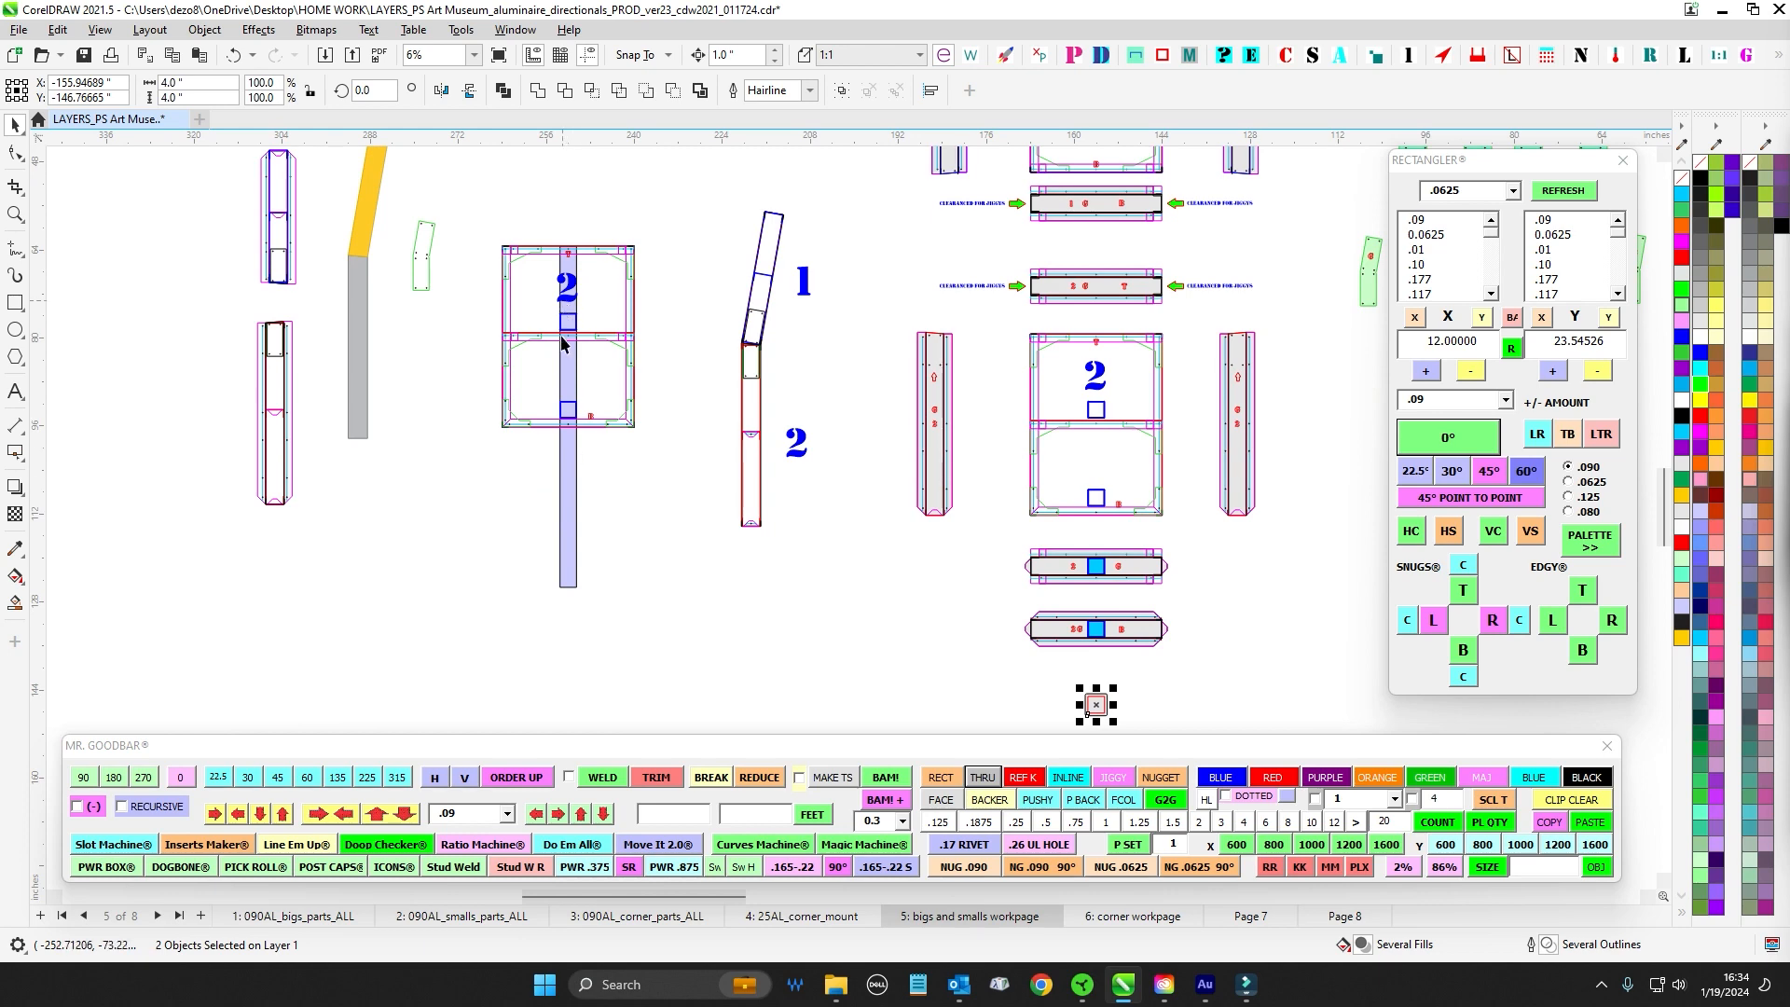
scroll(573, 261, "up", 3)
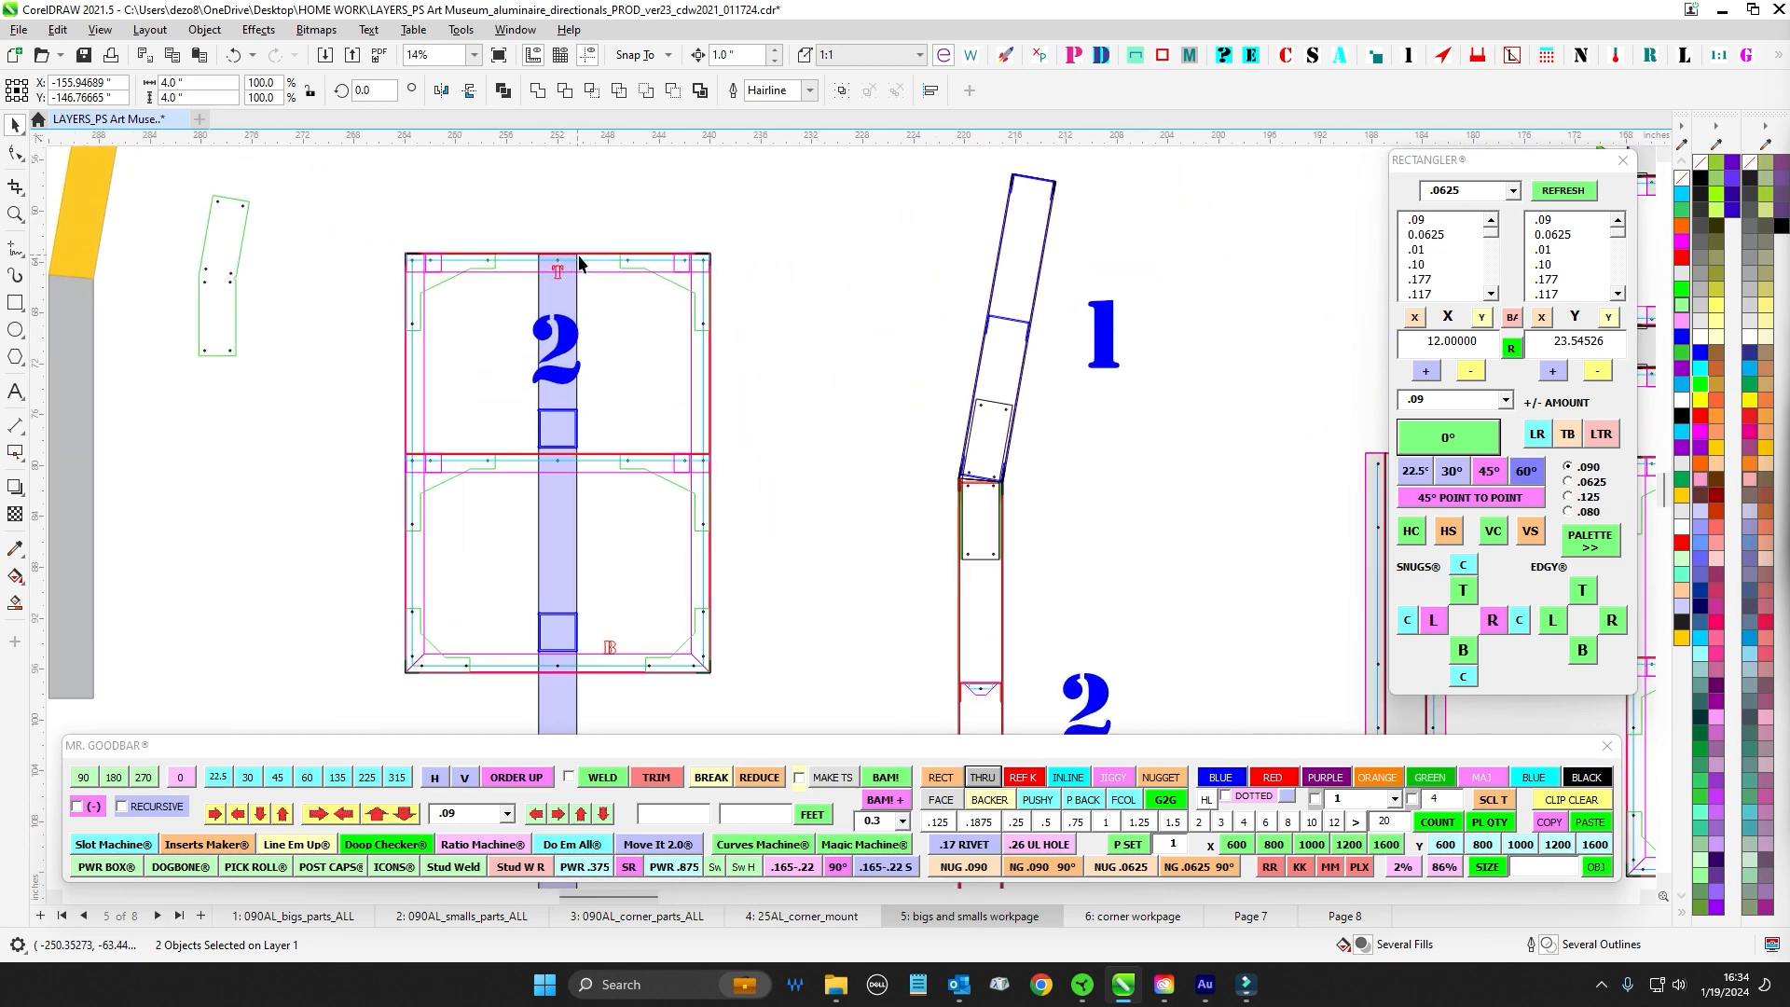
scroll(578, 264, "down", 3)
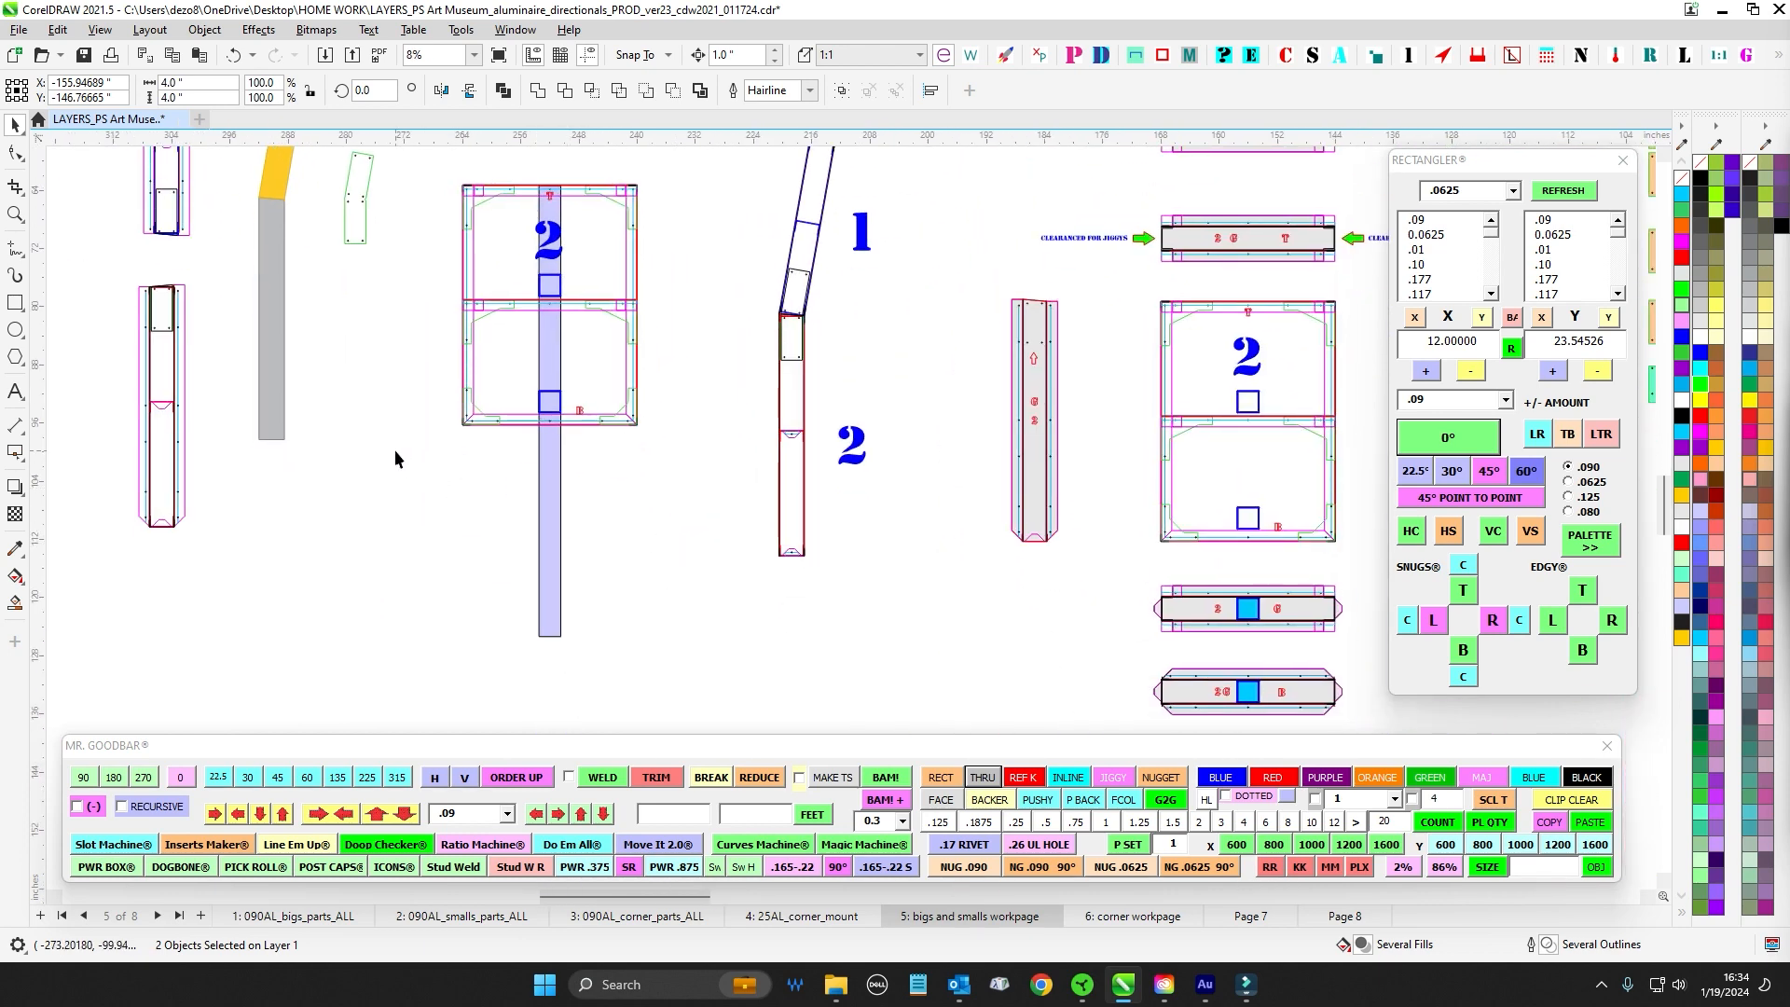
left_click_drag(395, 449, 662, 701)
scroll(520, 616, "down", 2)
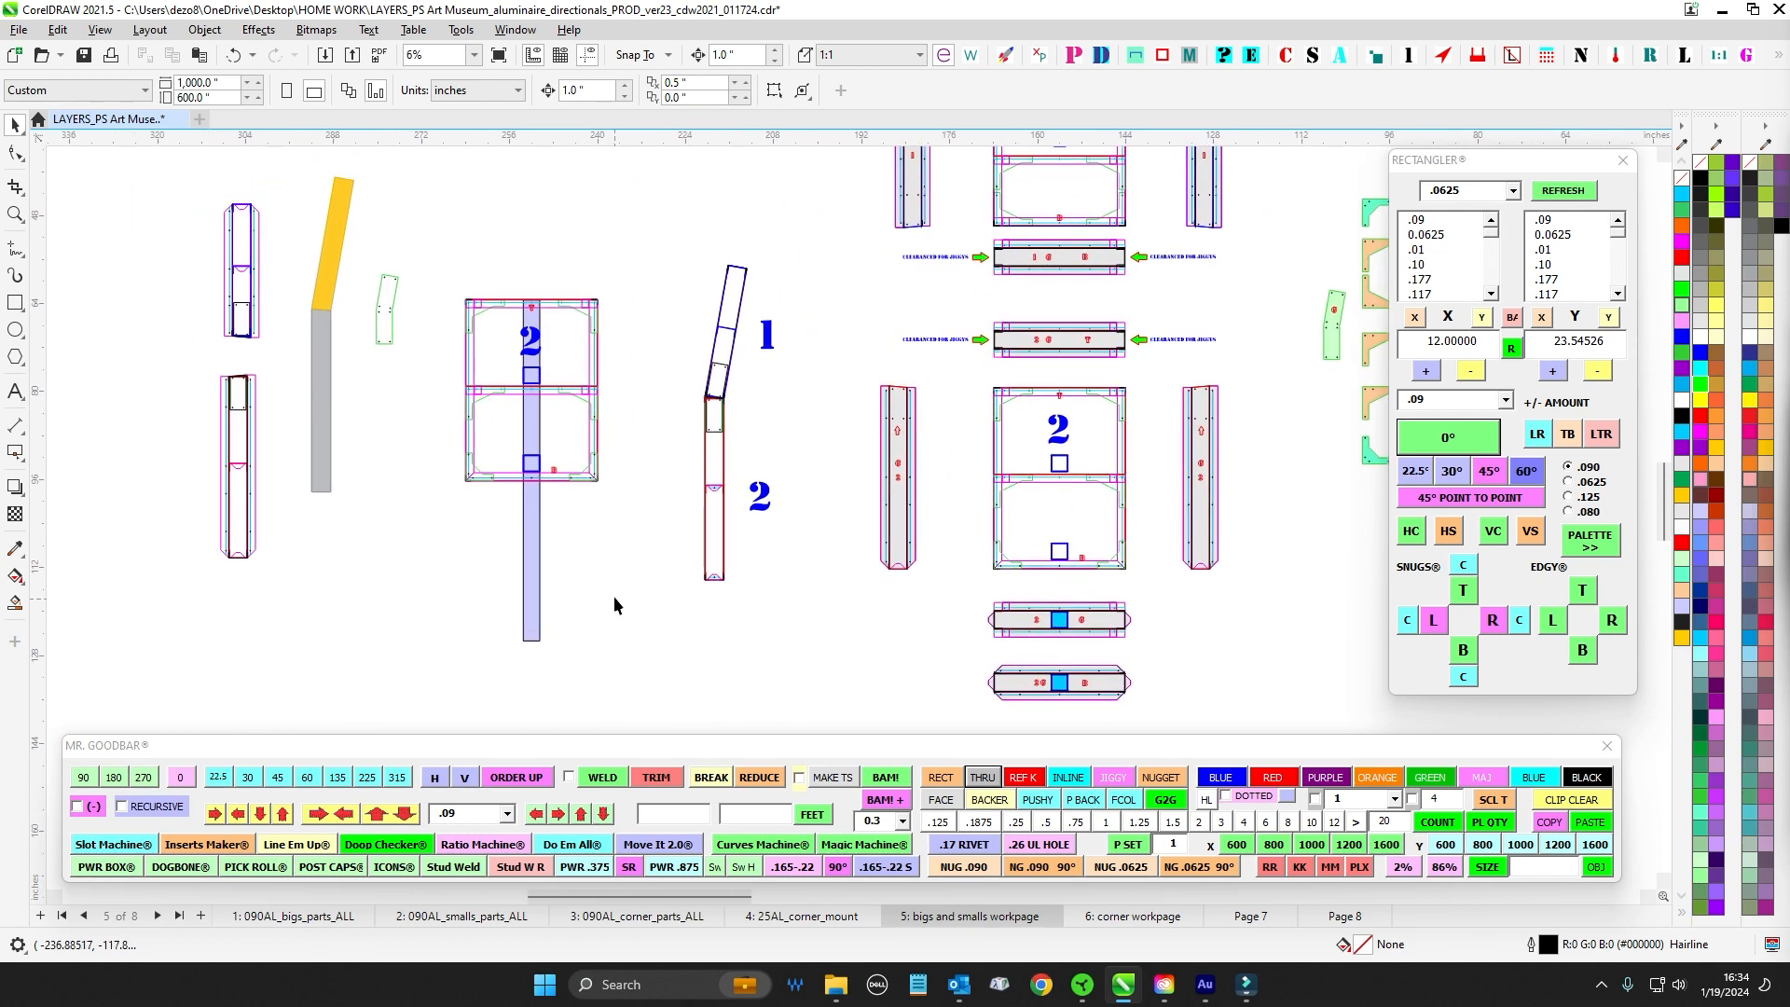
- Look over the whole bigs layout, from the side views and returns to the corner gussets and grey panels
scroll(613, 596, "down", 1)
left_click_drag(653, 639, 568, 570)
left_click_drag(1127, 590, 868, 541)
scroll(868, 548, "down", 2)
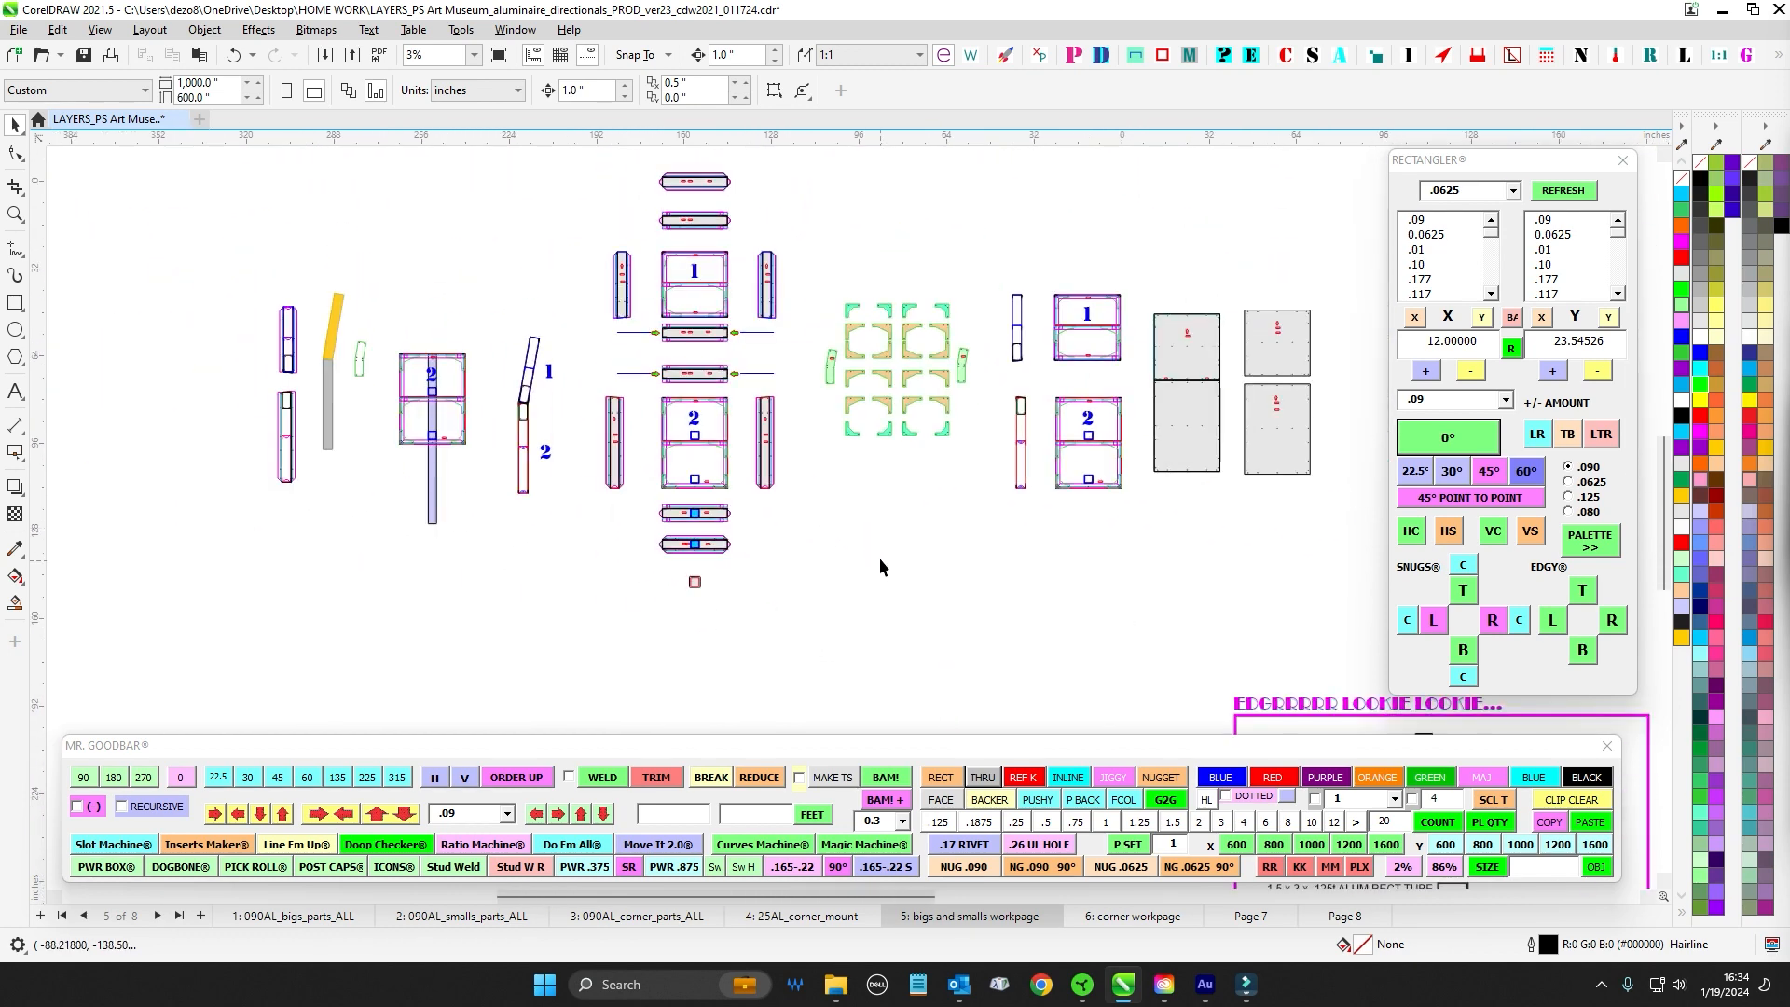
scroll(657, 277, "up", 2)
scroll(623, 332, "down", 2)
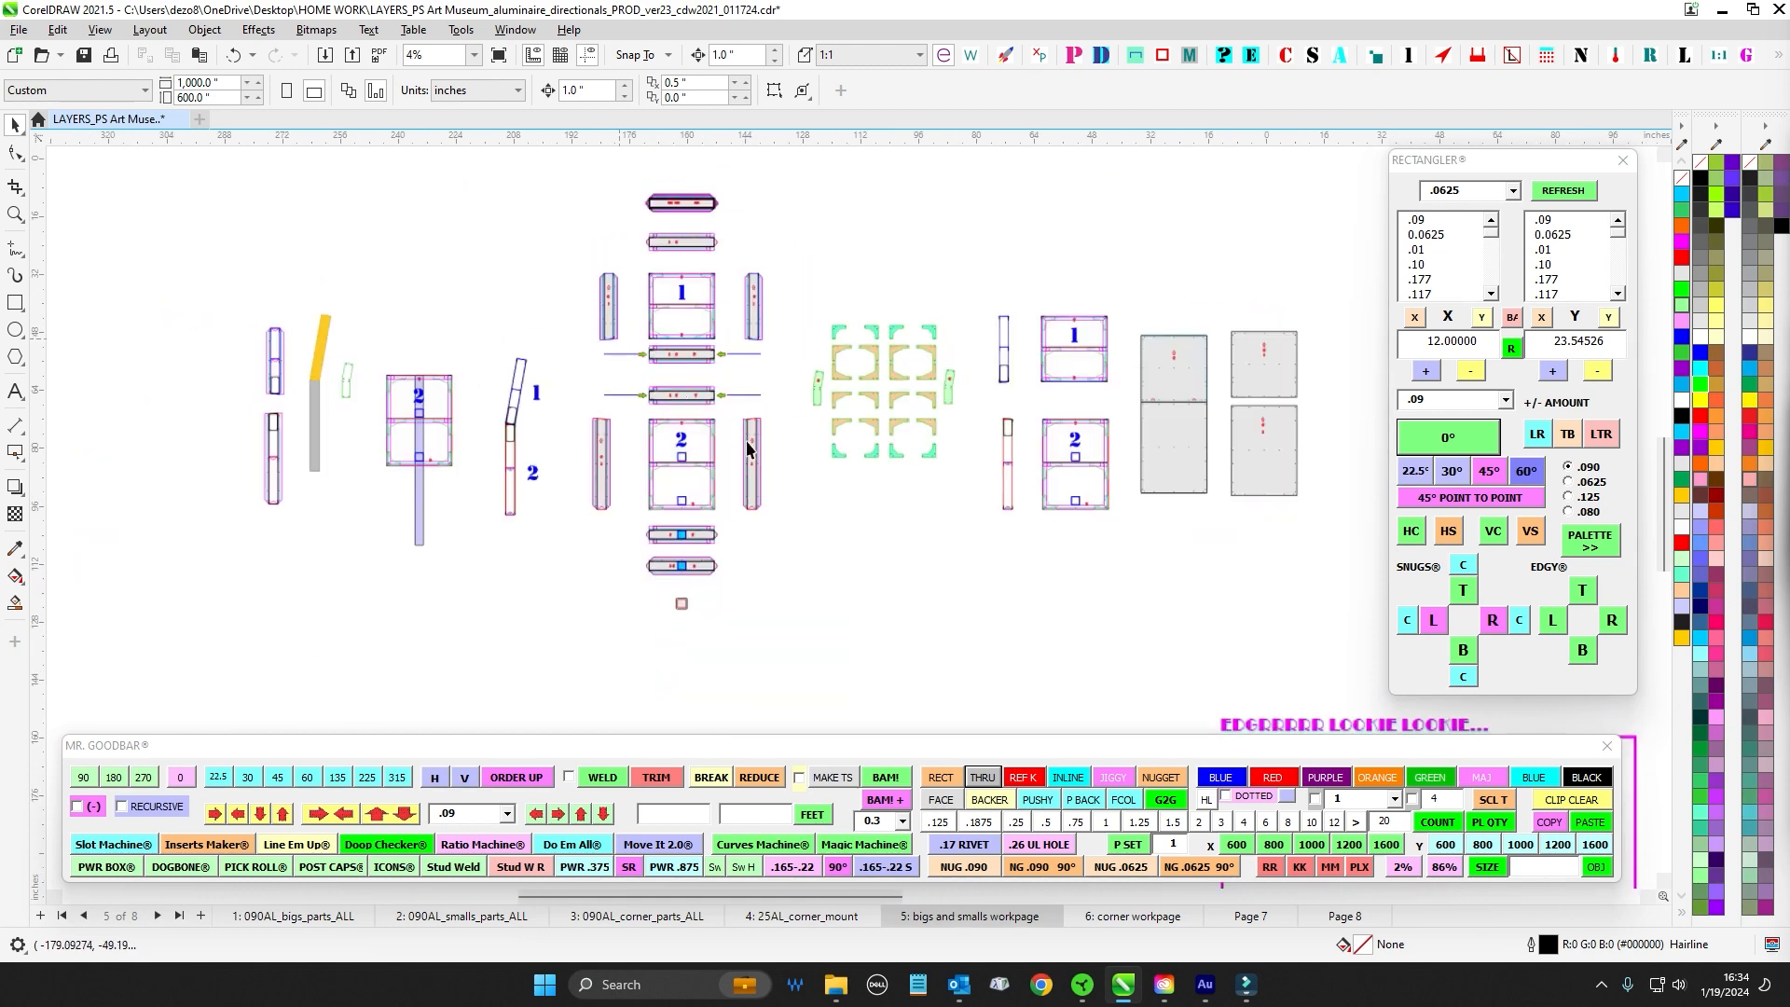
left_click_drag(781, 520, 747, 545)
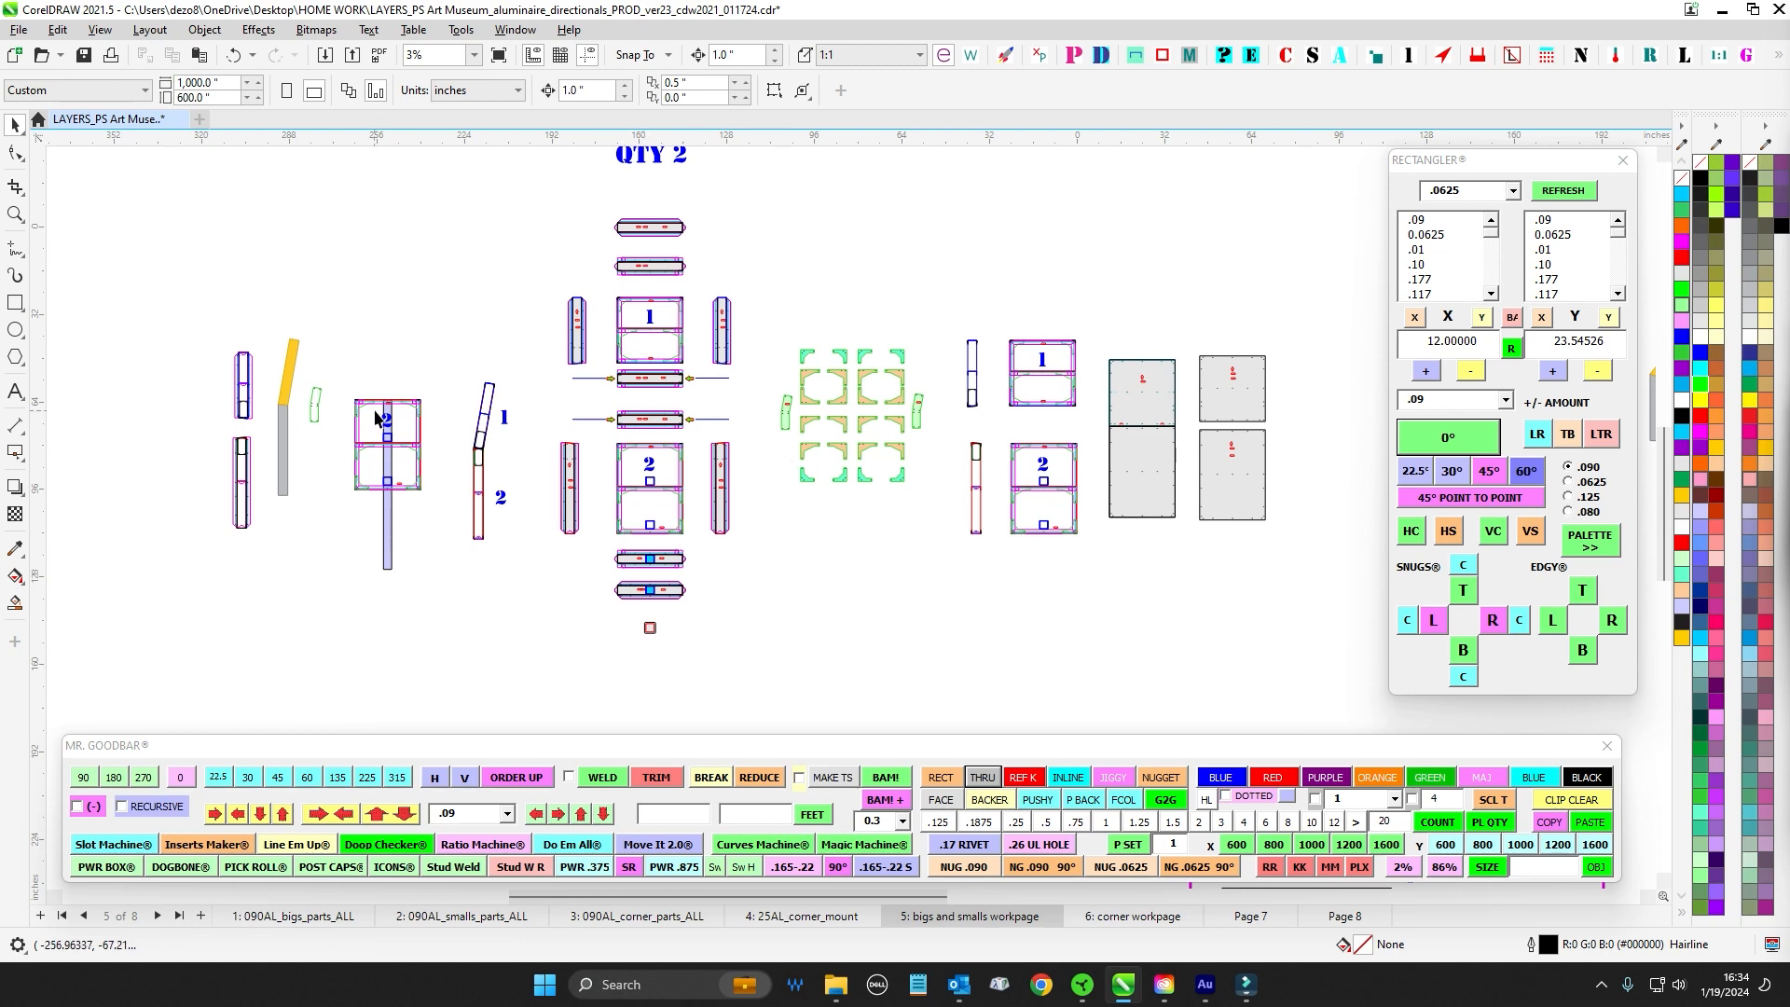
- Inspect the perforated grey G, G 1 and G 2 panels beside face frames 1 and 2
scroll(1000, 394, "up", 4)
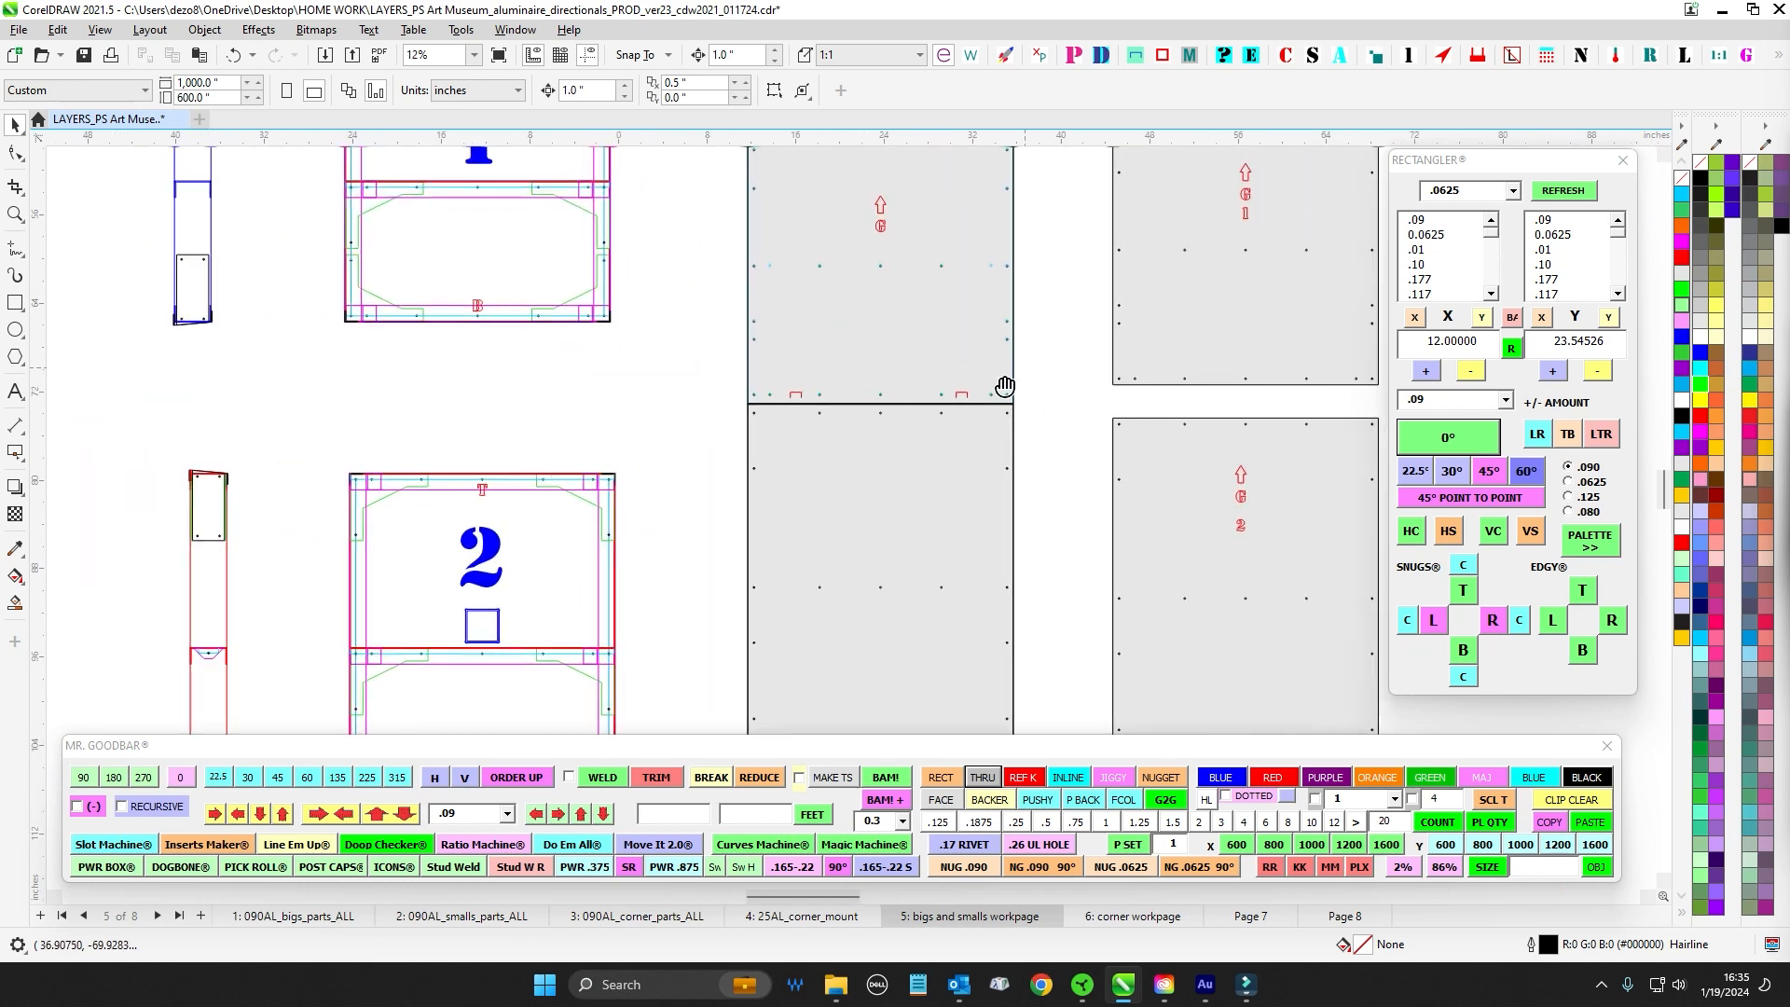
scroll(750, 492, "down", 2)
scroll(925, 462, "up", 2)
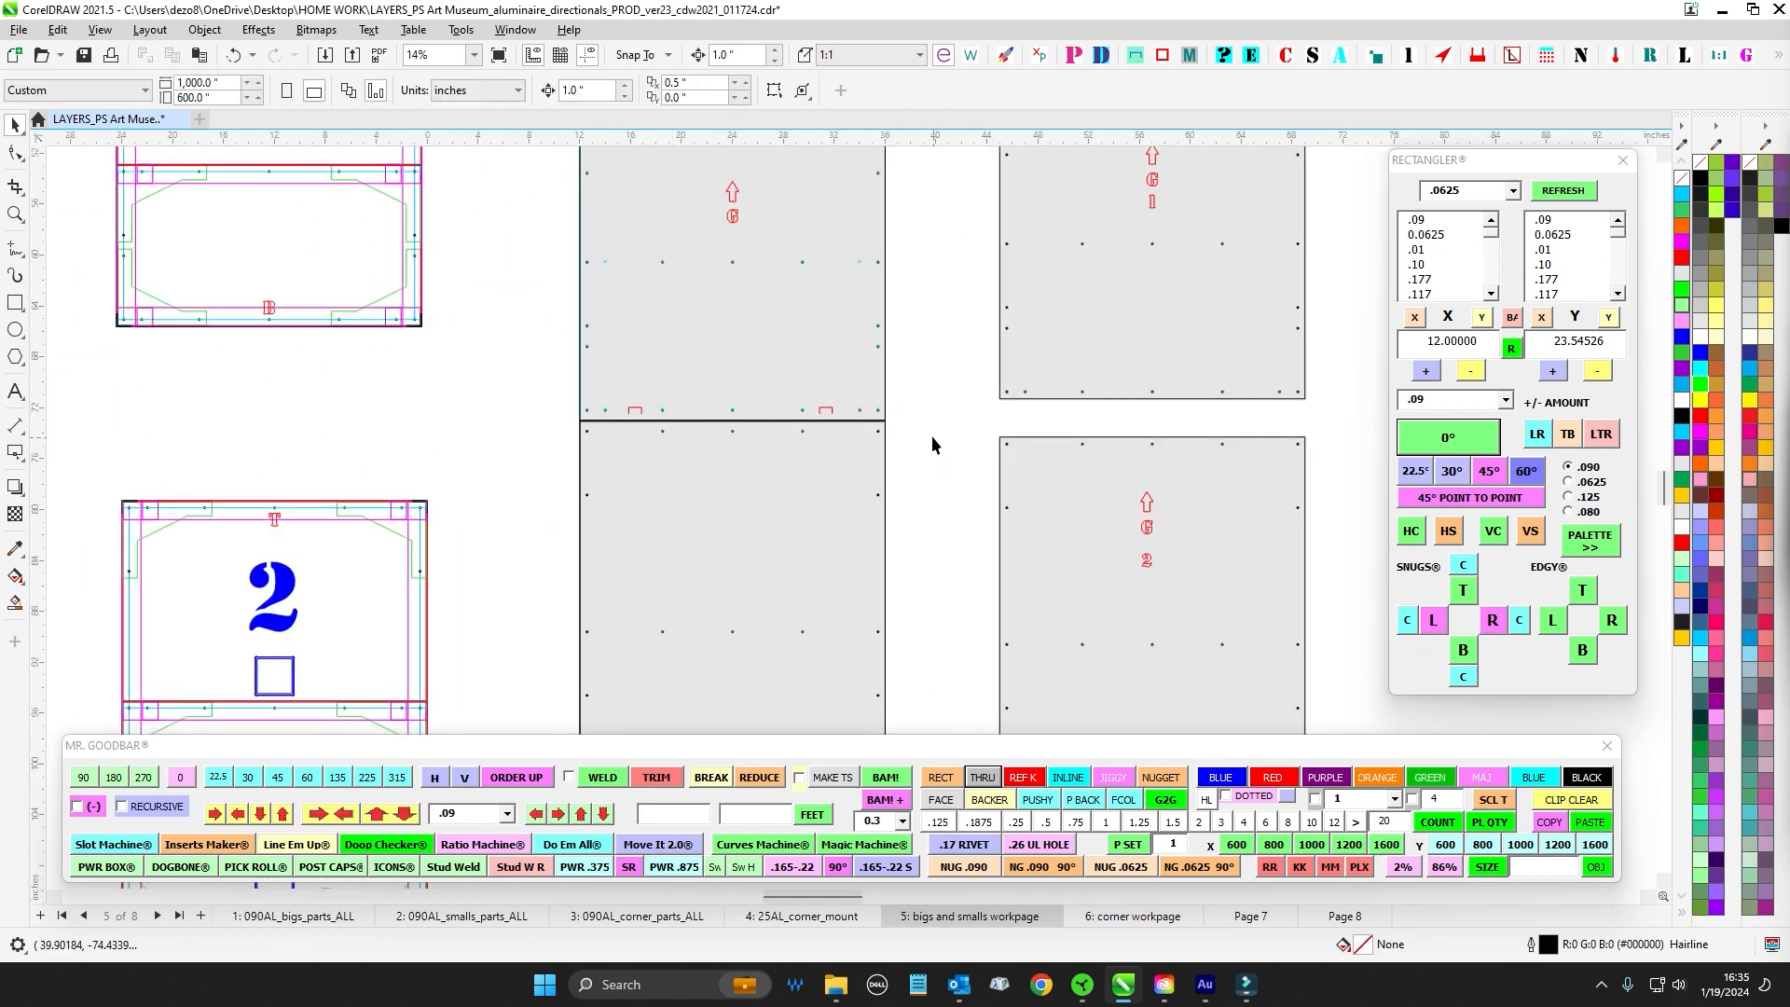
scroll(932, 444, "down", 2)
scroll(933, 500, "down", 3)
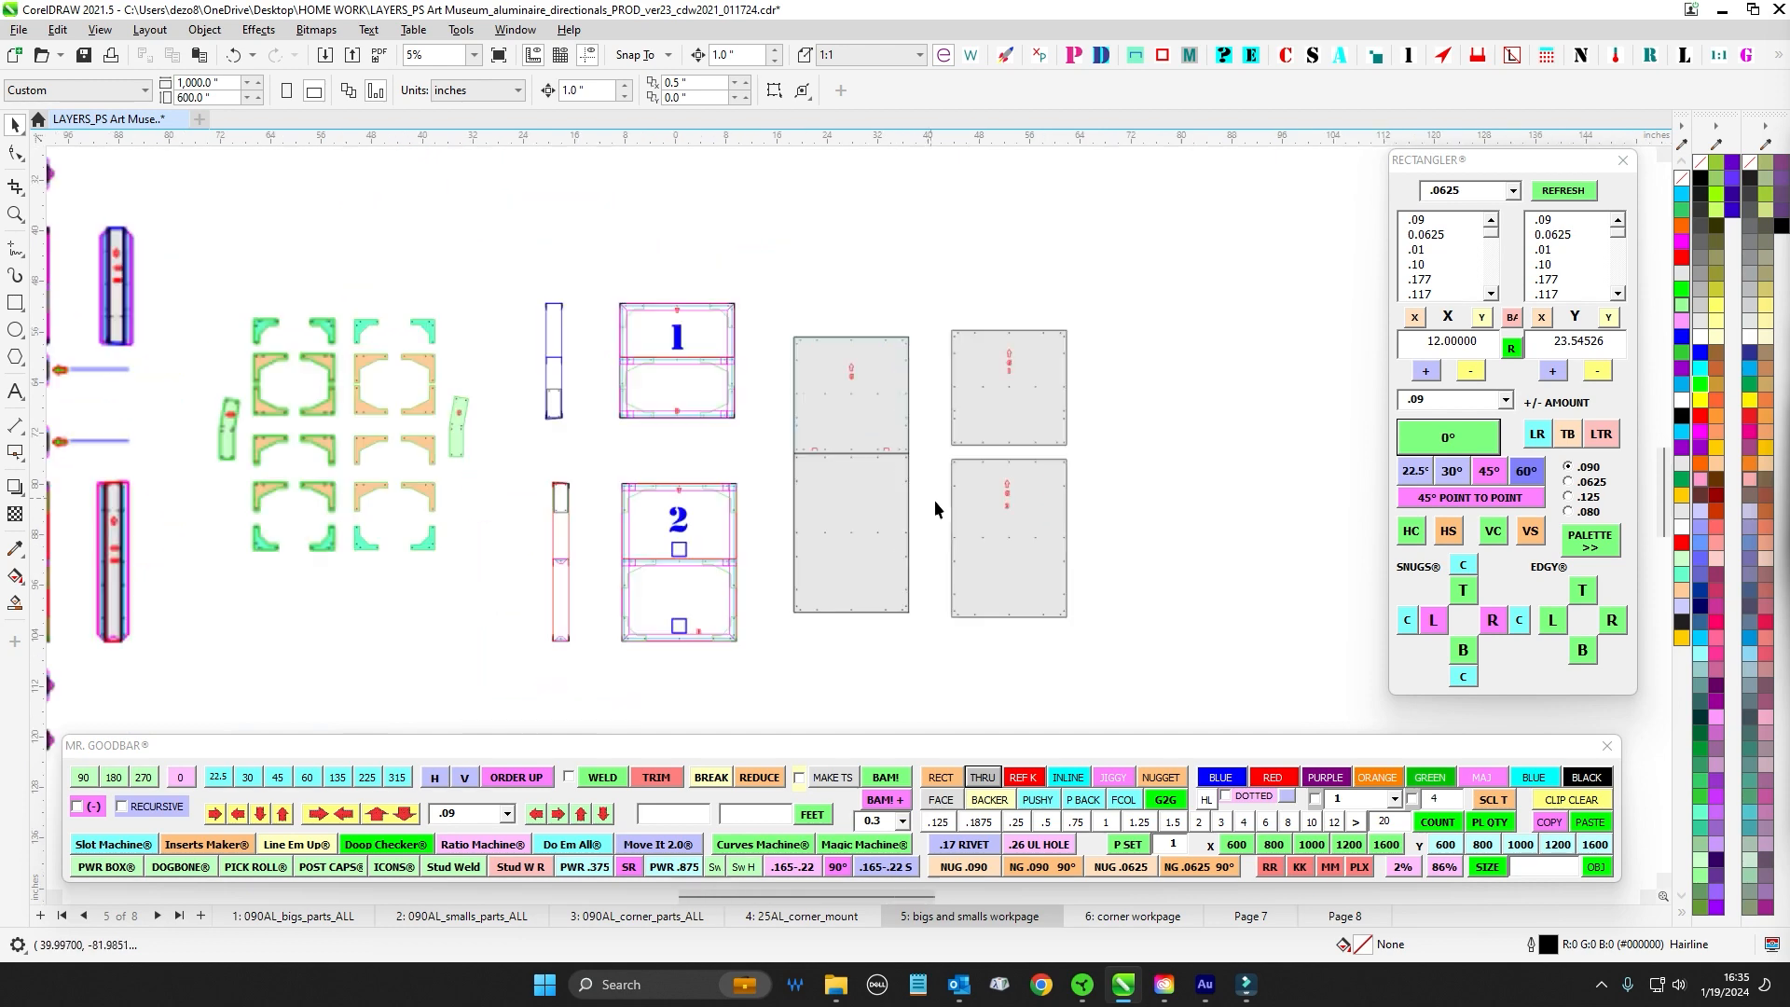
left_click_drag(488, 427, 902, 423)
scroll(902, 422, "up", 5)
scroll(930, 555, "down", 1)
left_click_drag(828, 348, 688, 541)
left_click_drag(1098, 270, 751, 261)
left_click(751, 261)
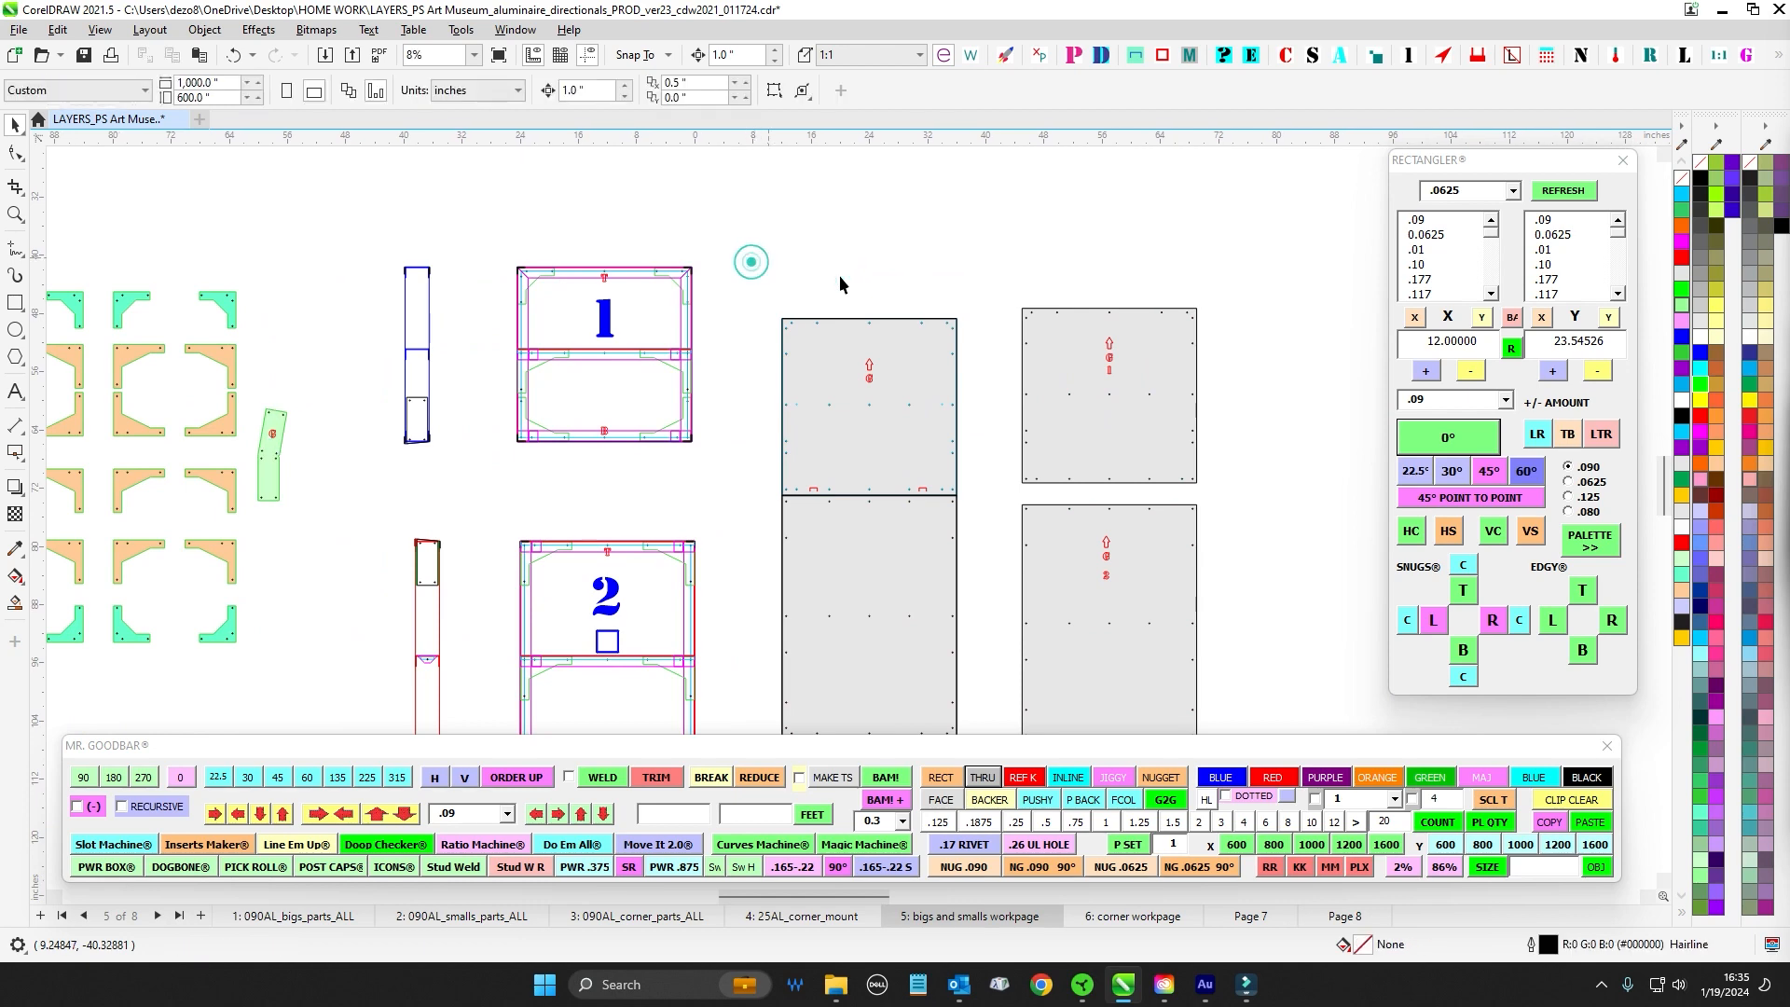
left_click_drag(882, 277, 760, 324)
scroll(780, 261, "down", 2)
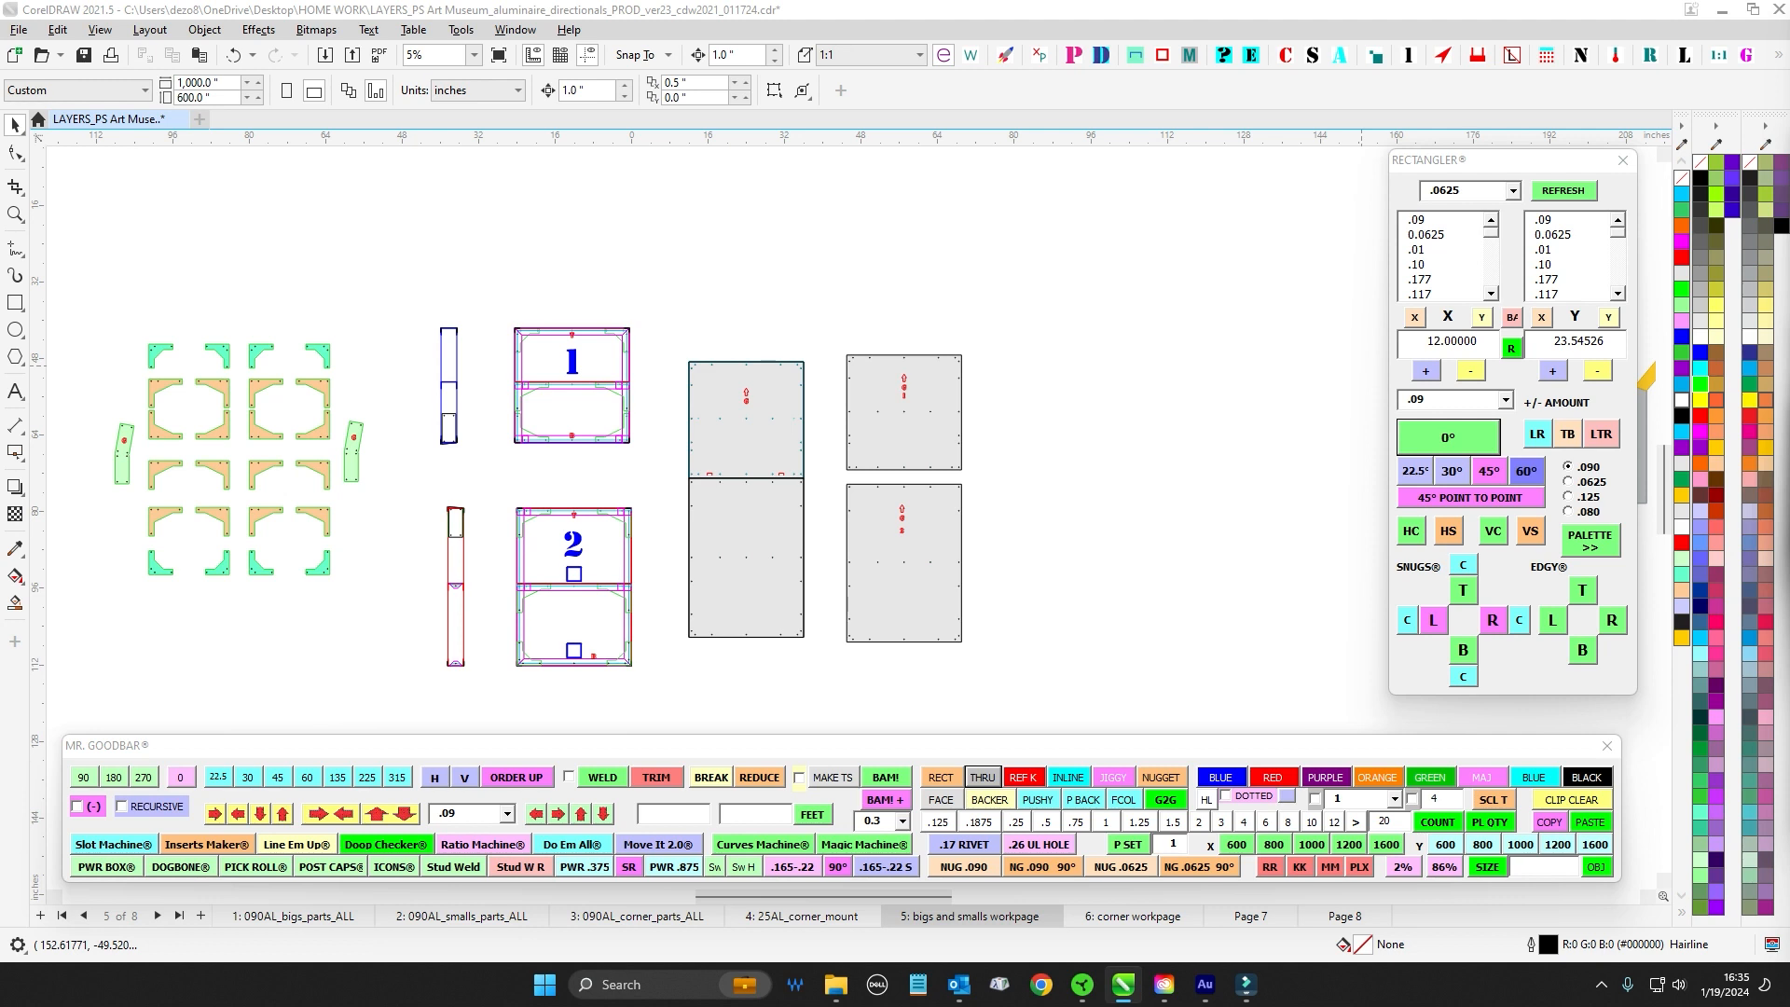
- Paste a 10° text label and place it above the bigs' angled side view of parts 1 and 2
key("ctrl+v")
left_click_drag(865, 510, 643, 269)
scroll(568, 317, "up", 3)
scroll(1227, 321, "down", 2)
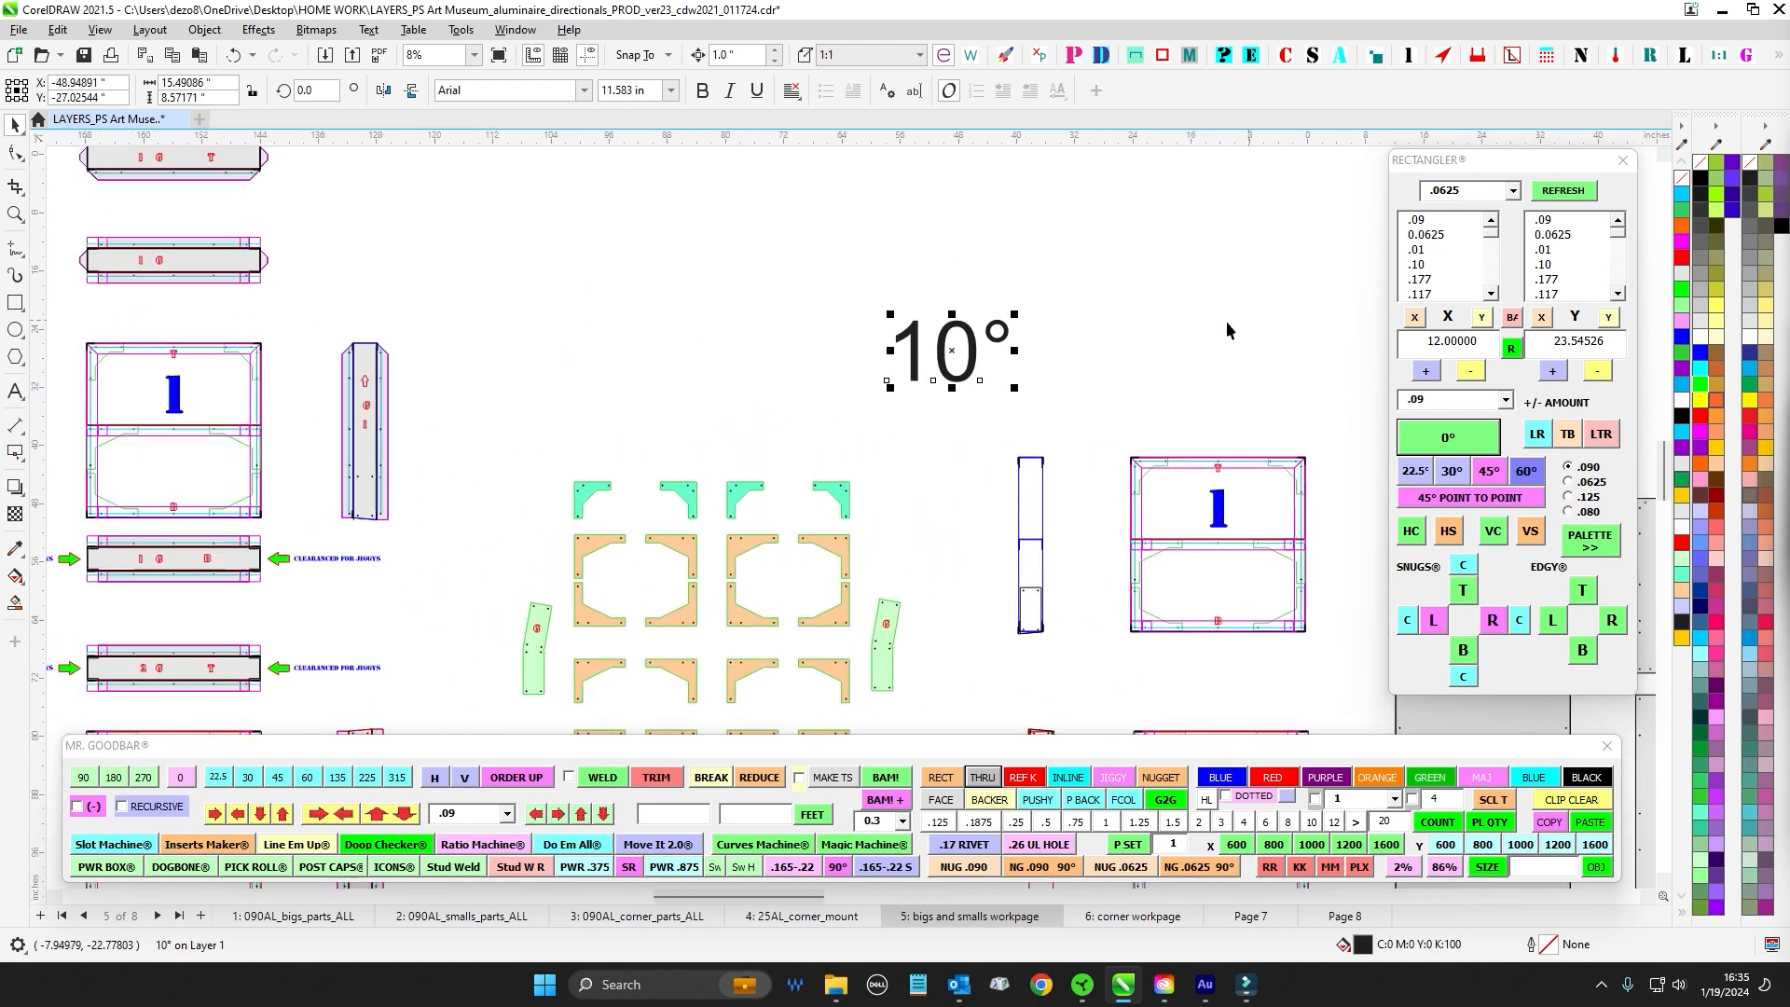
left_click_drag(1009, 354, 393, 430)
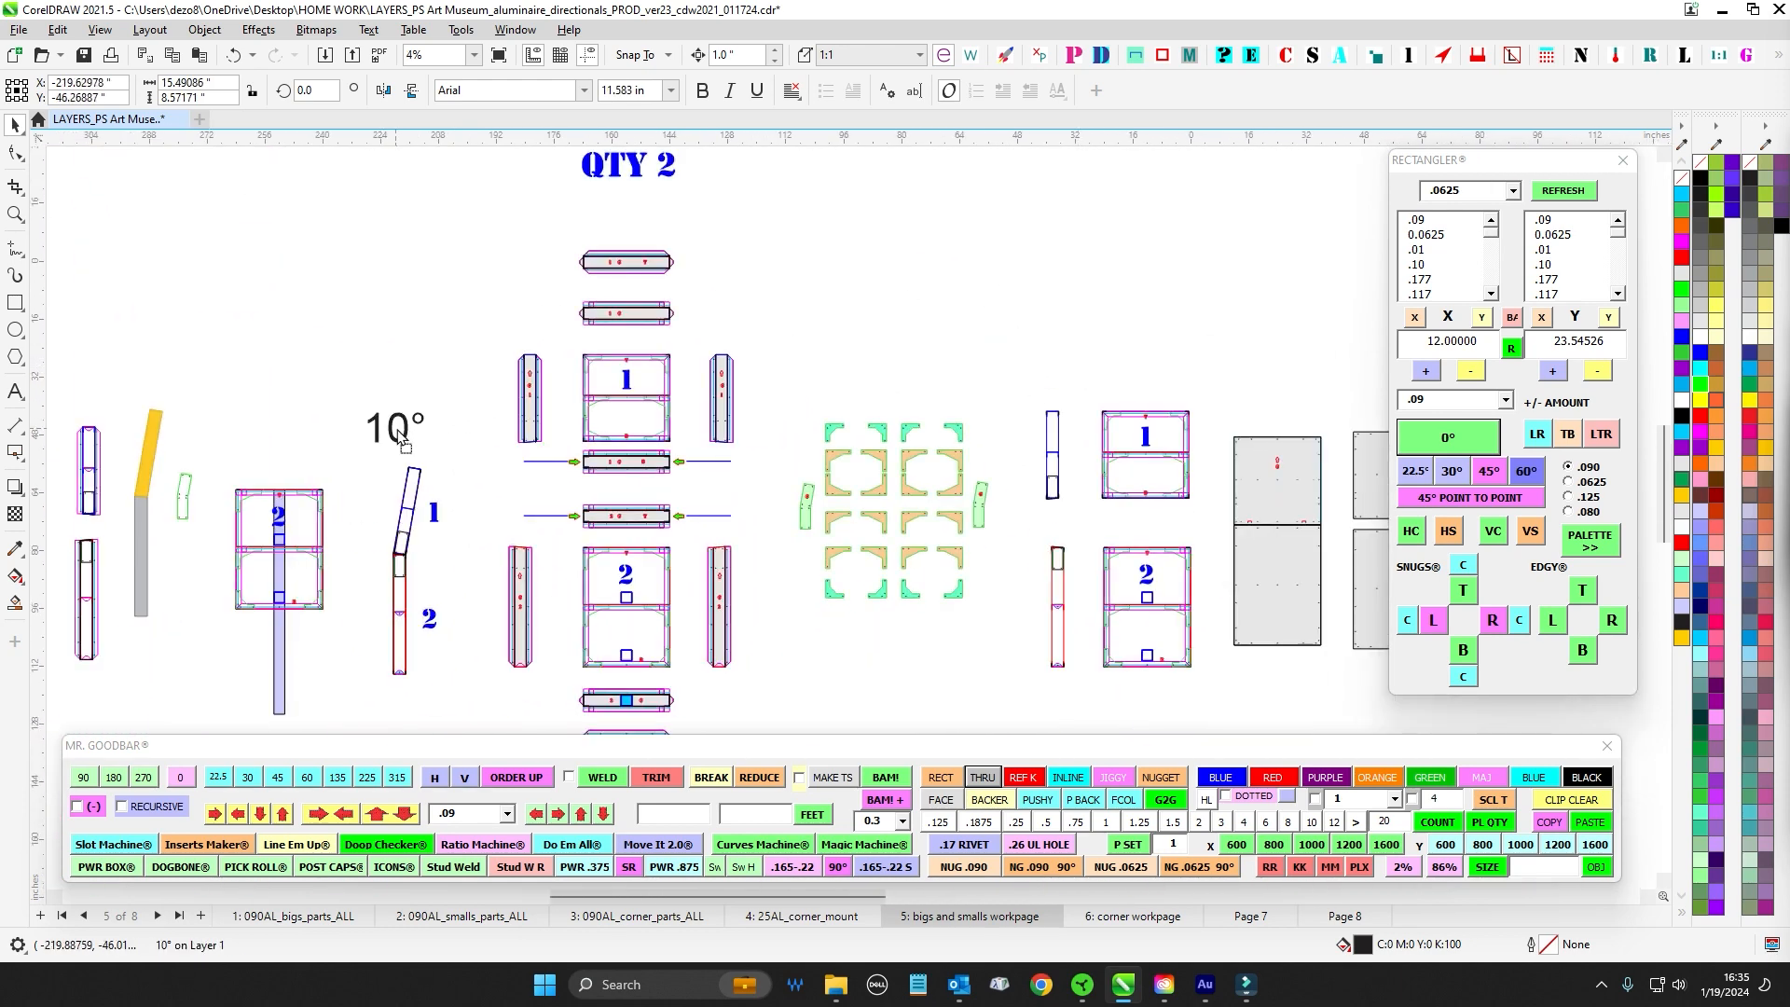
- Add a 40° text label above the angled side views in the SMALLS QTY 4 section
scroll(1036, 265, "down", 1)
left_click_drag(1037, 266, 626, 308)
left_click(629, 307)
left_click_drag(1027, 316, 502, 335)
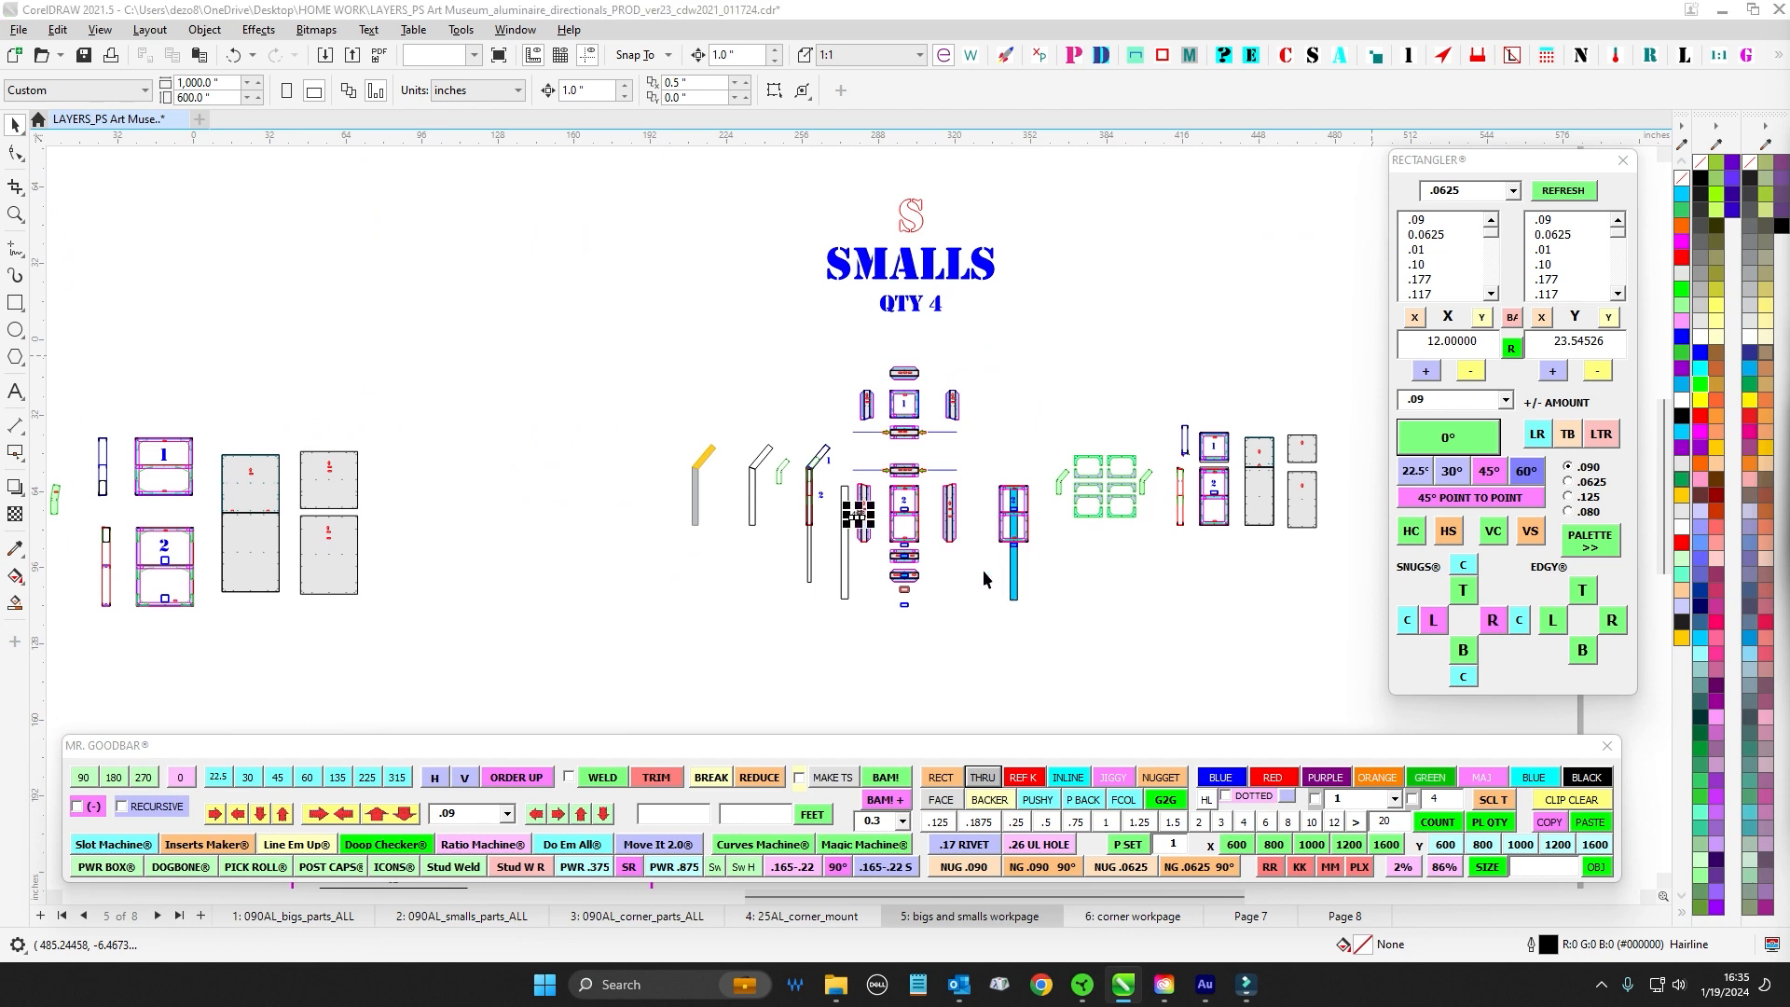
left_click_drag(859, 519, 711, 409)
scroll(988, 428, "up", 1)
left_click_drag(1102, 337, 1430, 361)
scroll(651, 351, "up", 1)
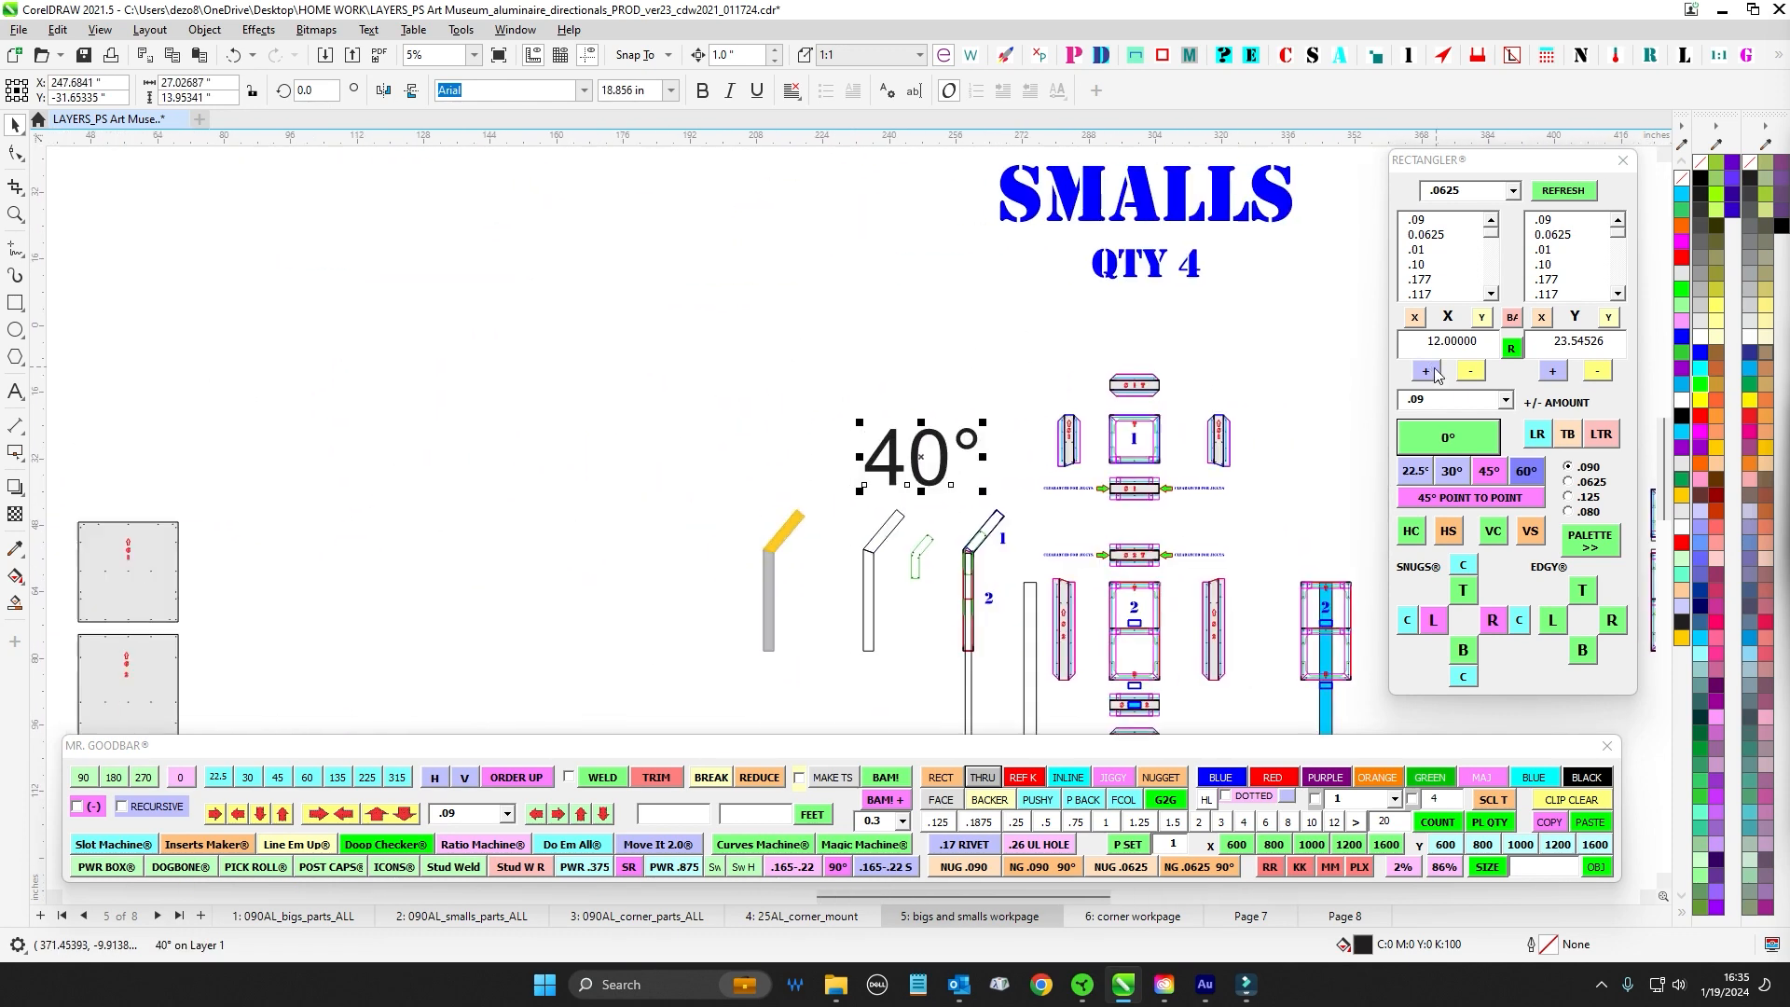
- Resize the 10° label above the bigs' angled side view to match the size of the 40° label
left_click_drag(671, 354, 1431, 371)
scroll(941, 391, "down", 2)
scroll(284, 447, "up", 1)
left_click_drag(284, 447, 252, 421)
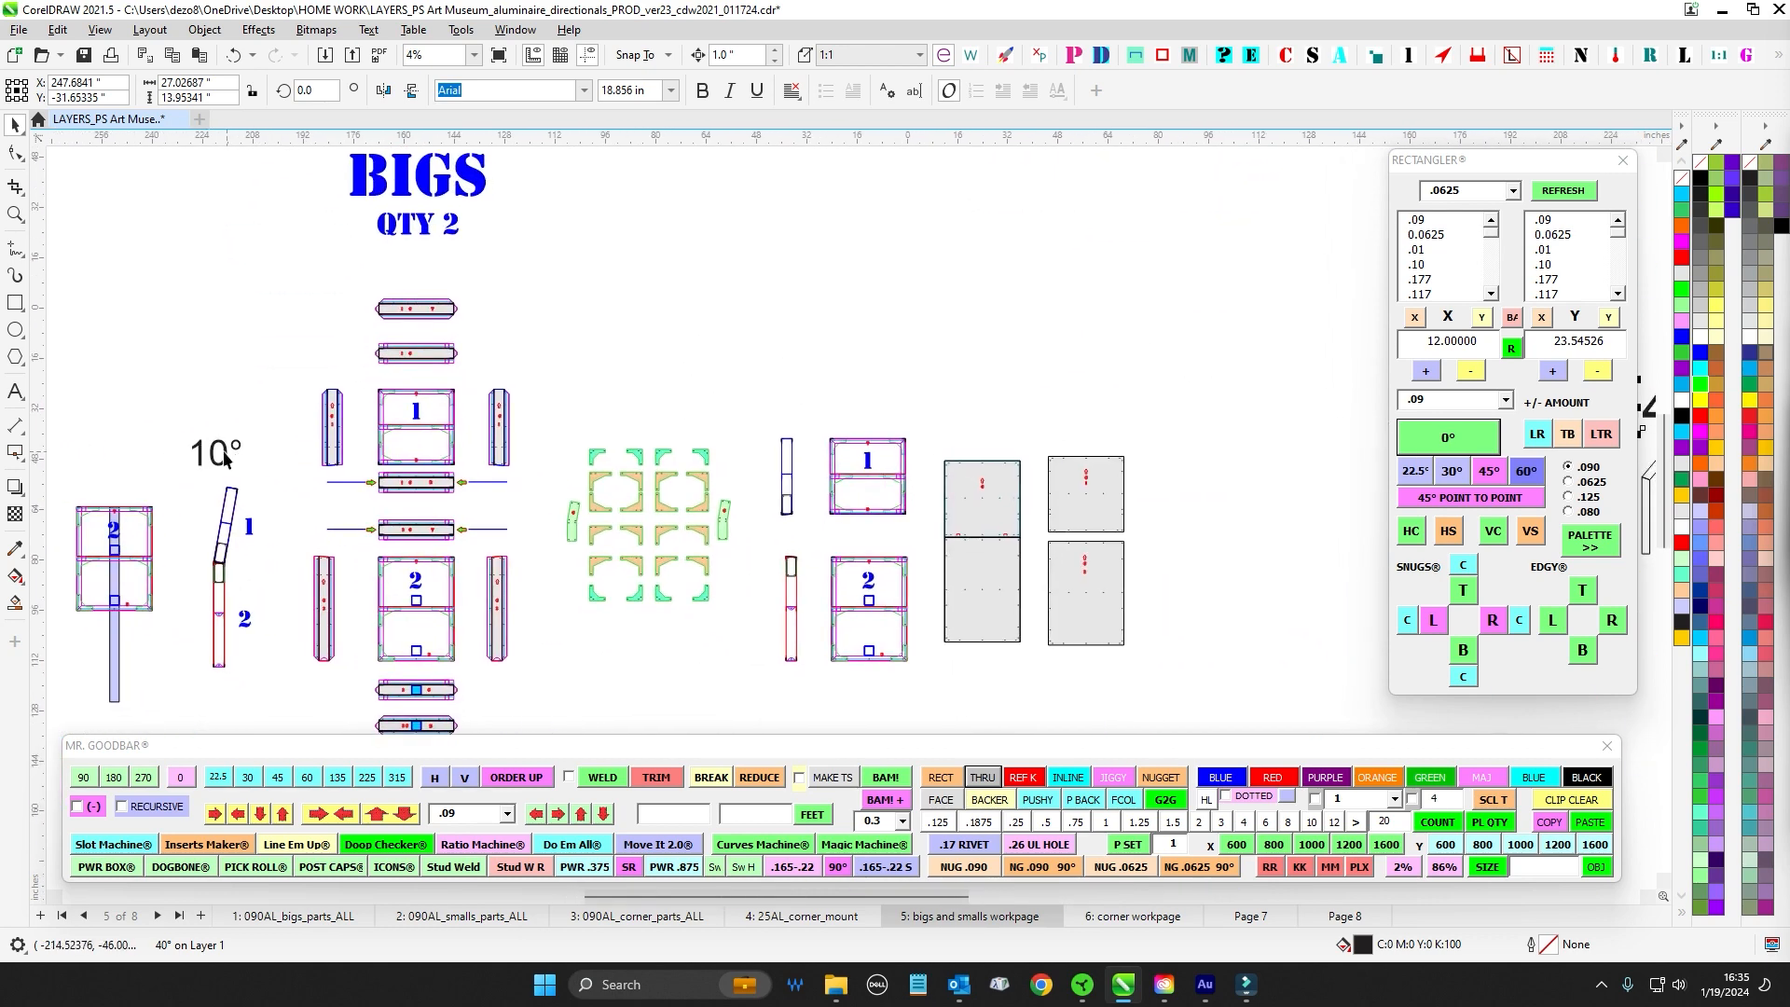
left_click(229, 453)
scroll(479, 391, "down", 4)
left_click_drag(1342, 438, 898, 414)
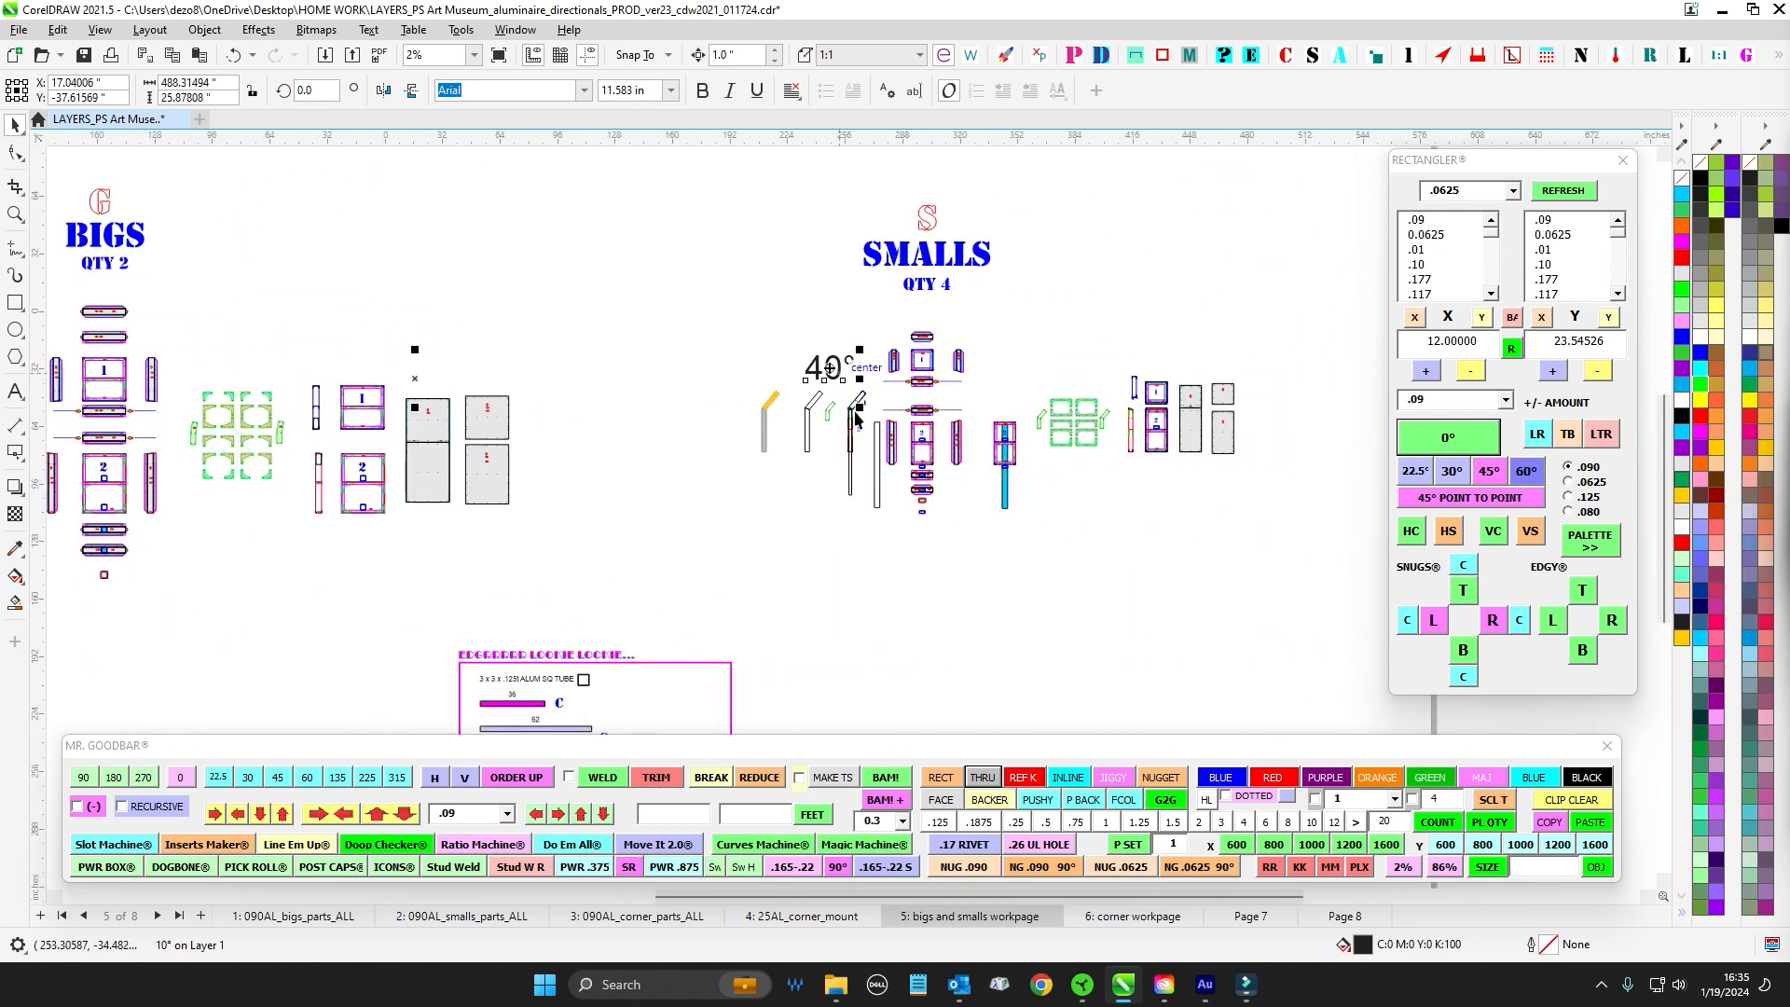
left_click(842, 382, "shift")
left_click(1355, 821)
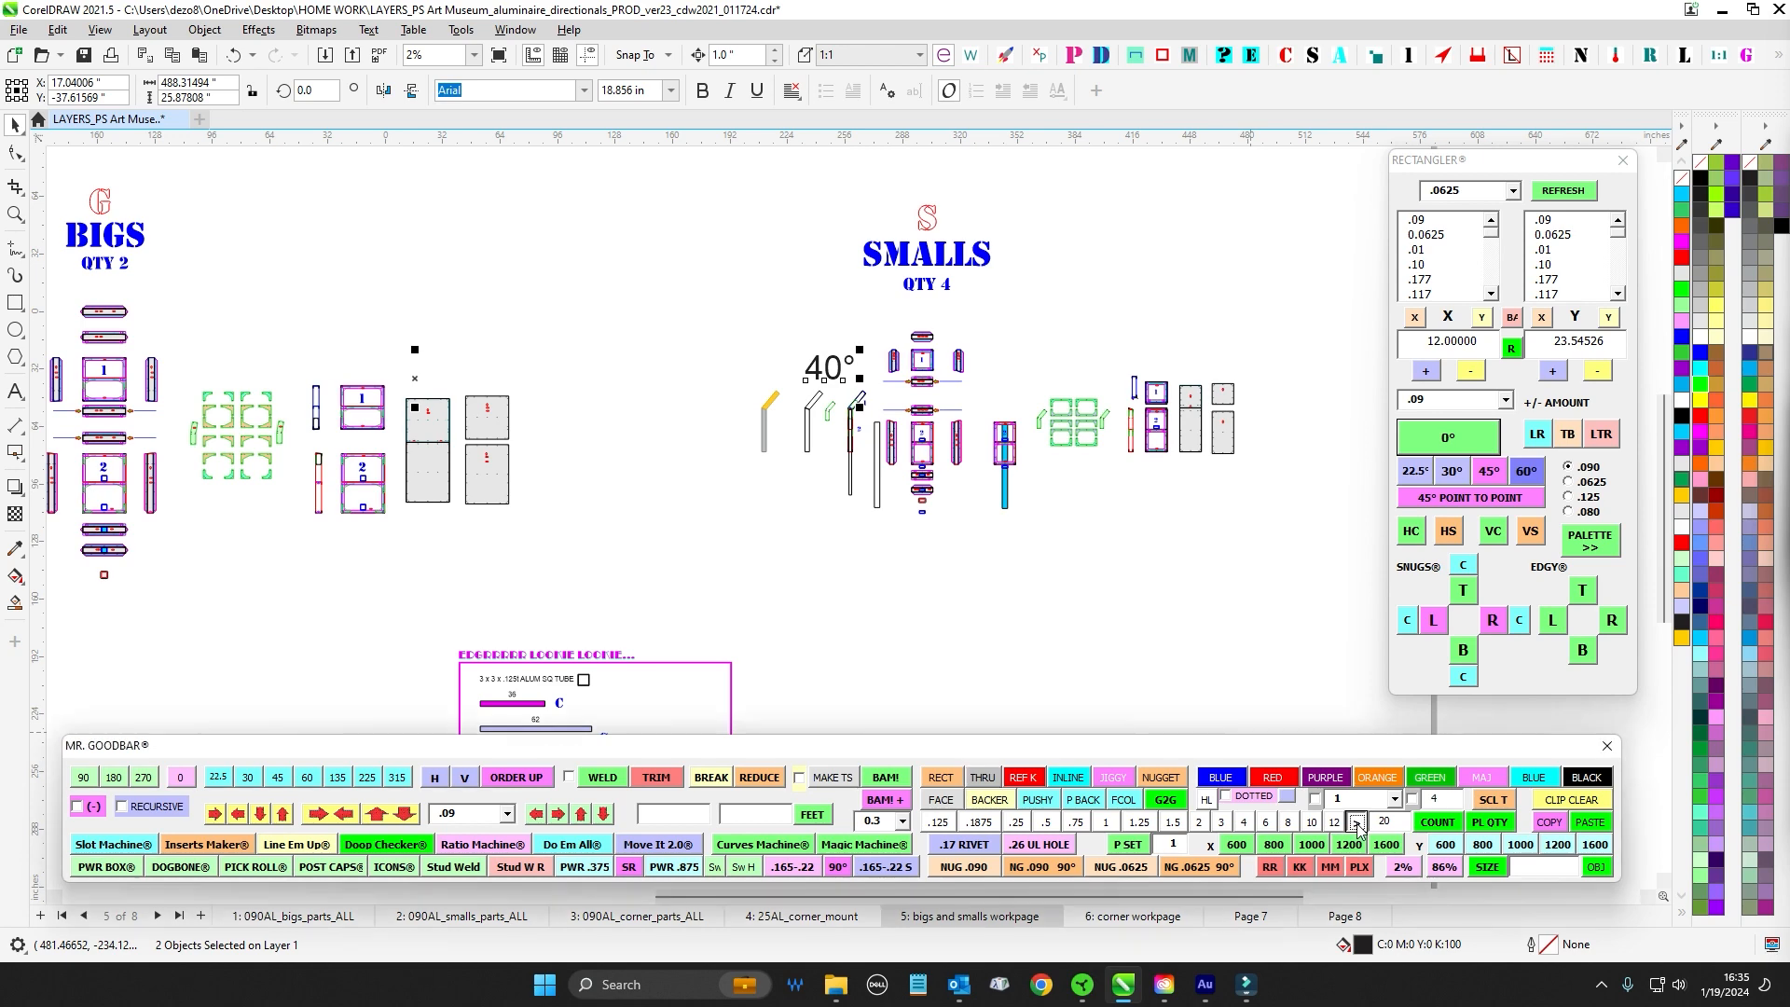
left_click(710, 332)
left_click_drag(654, 309, 1278, 369)
scroll(610, 401, "up", 2)
left_click_drag(615, 408, 467, 293)
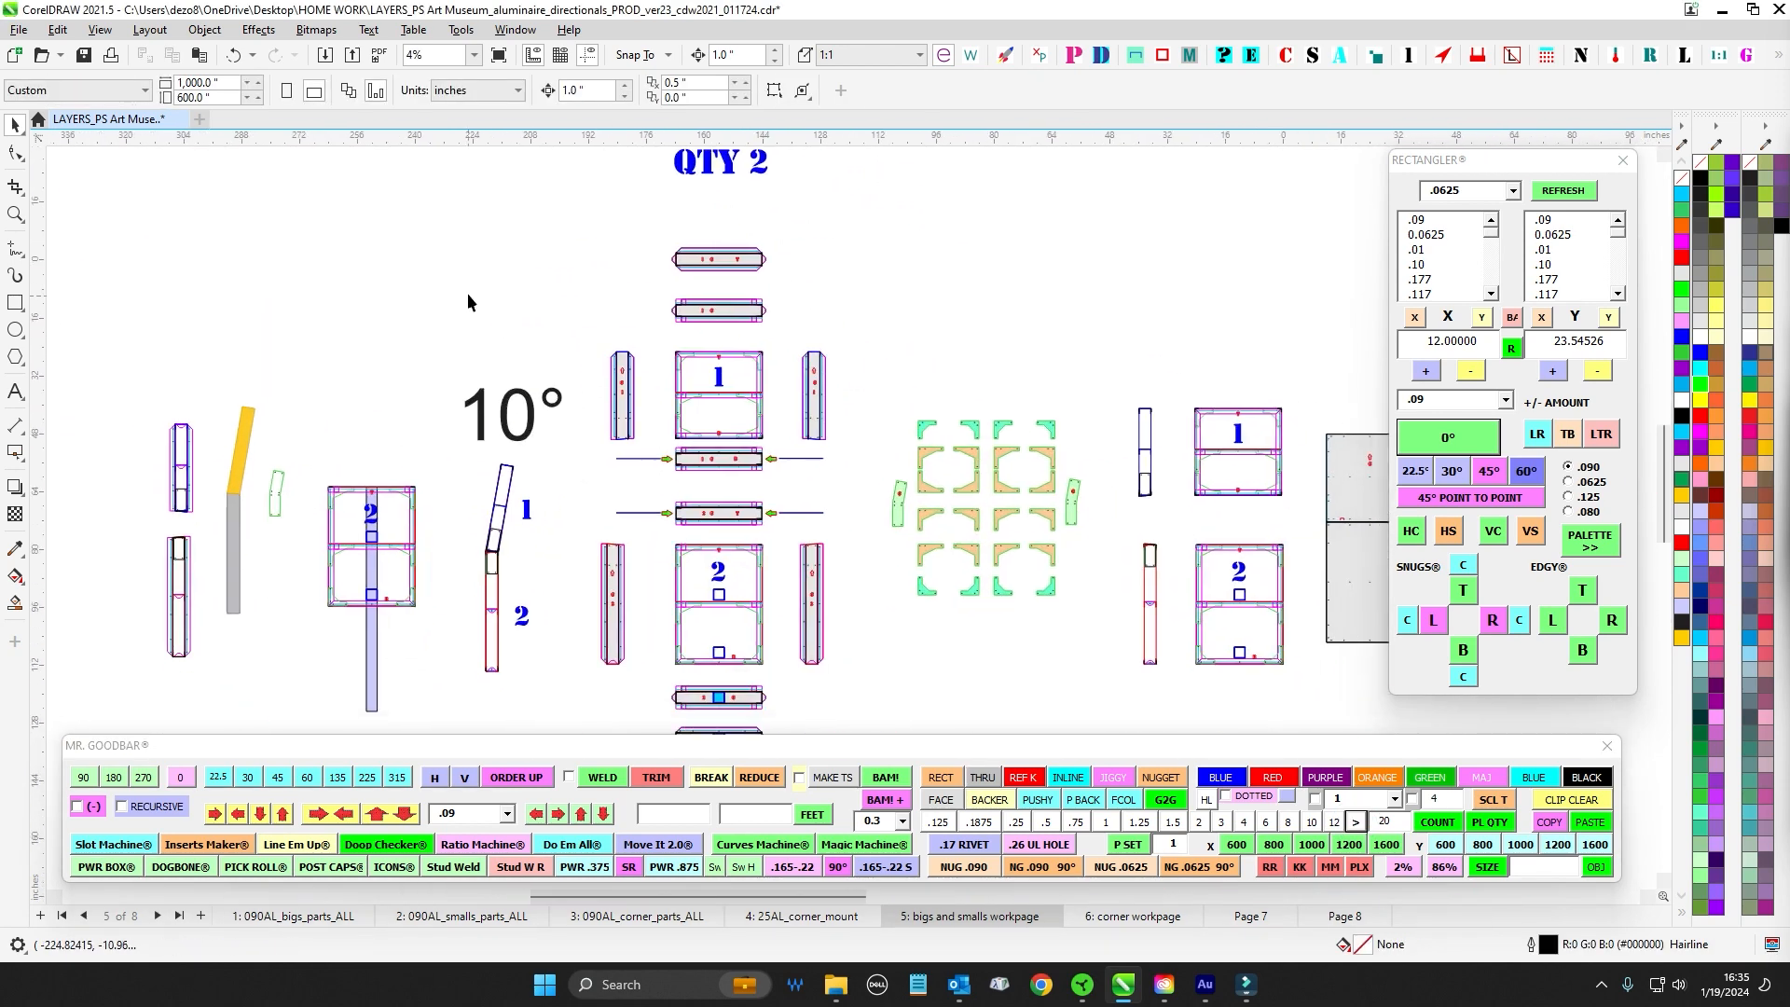
- Examine the bigs' grey panels, comparing the one-piece G panel with the separate G 1 and G 2 panels and the gap between them
left_click_drag(973, 371, 709, 310)
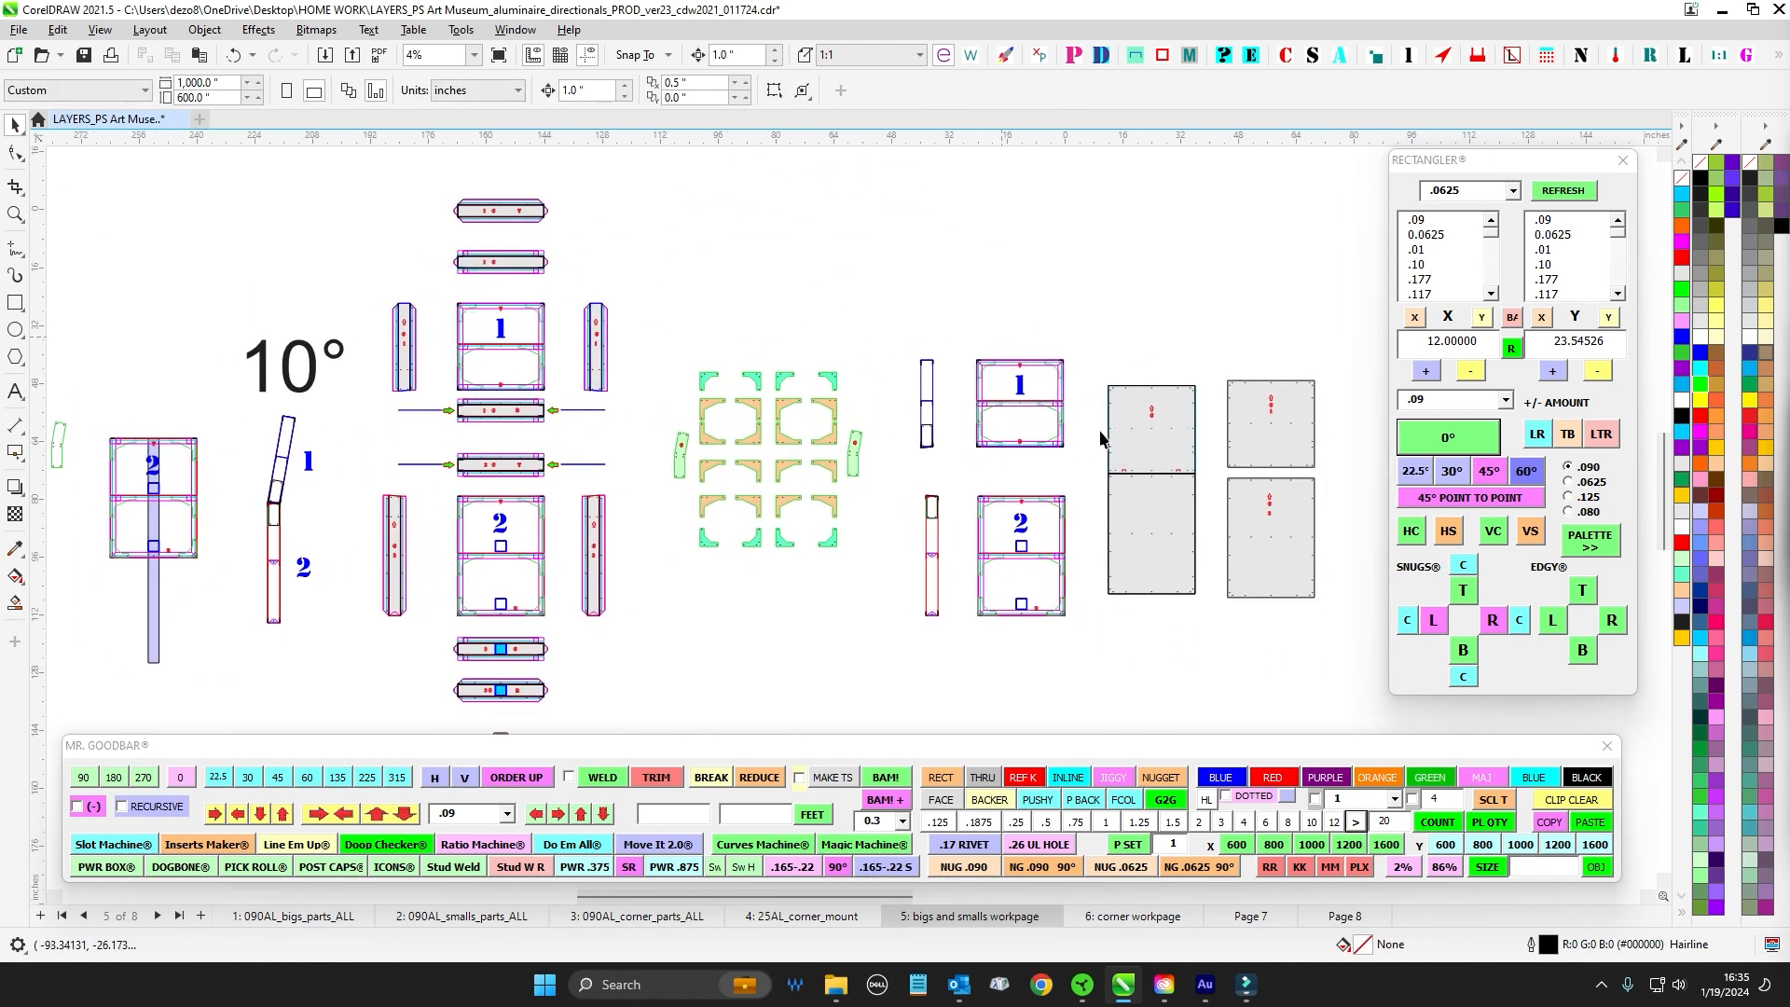
scroll(1154, 508, "up", 1)
scroll(857, 399, "down", 1)
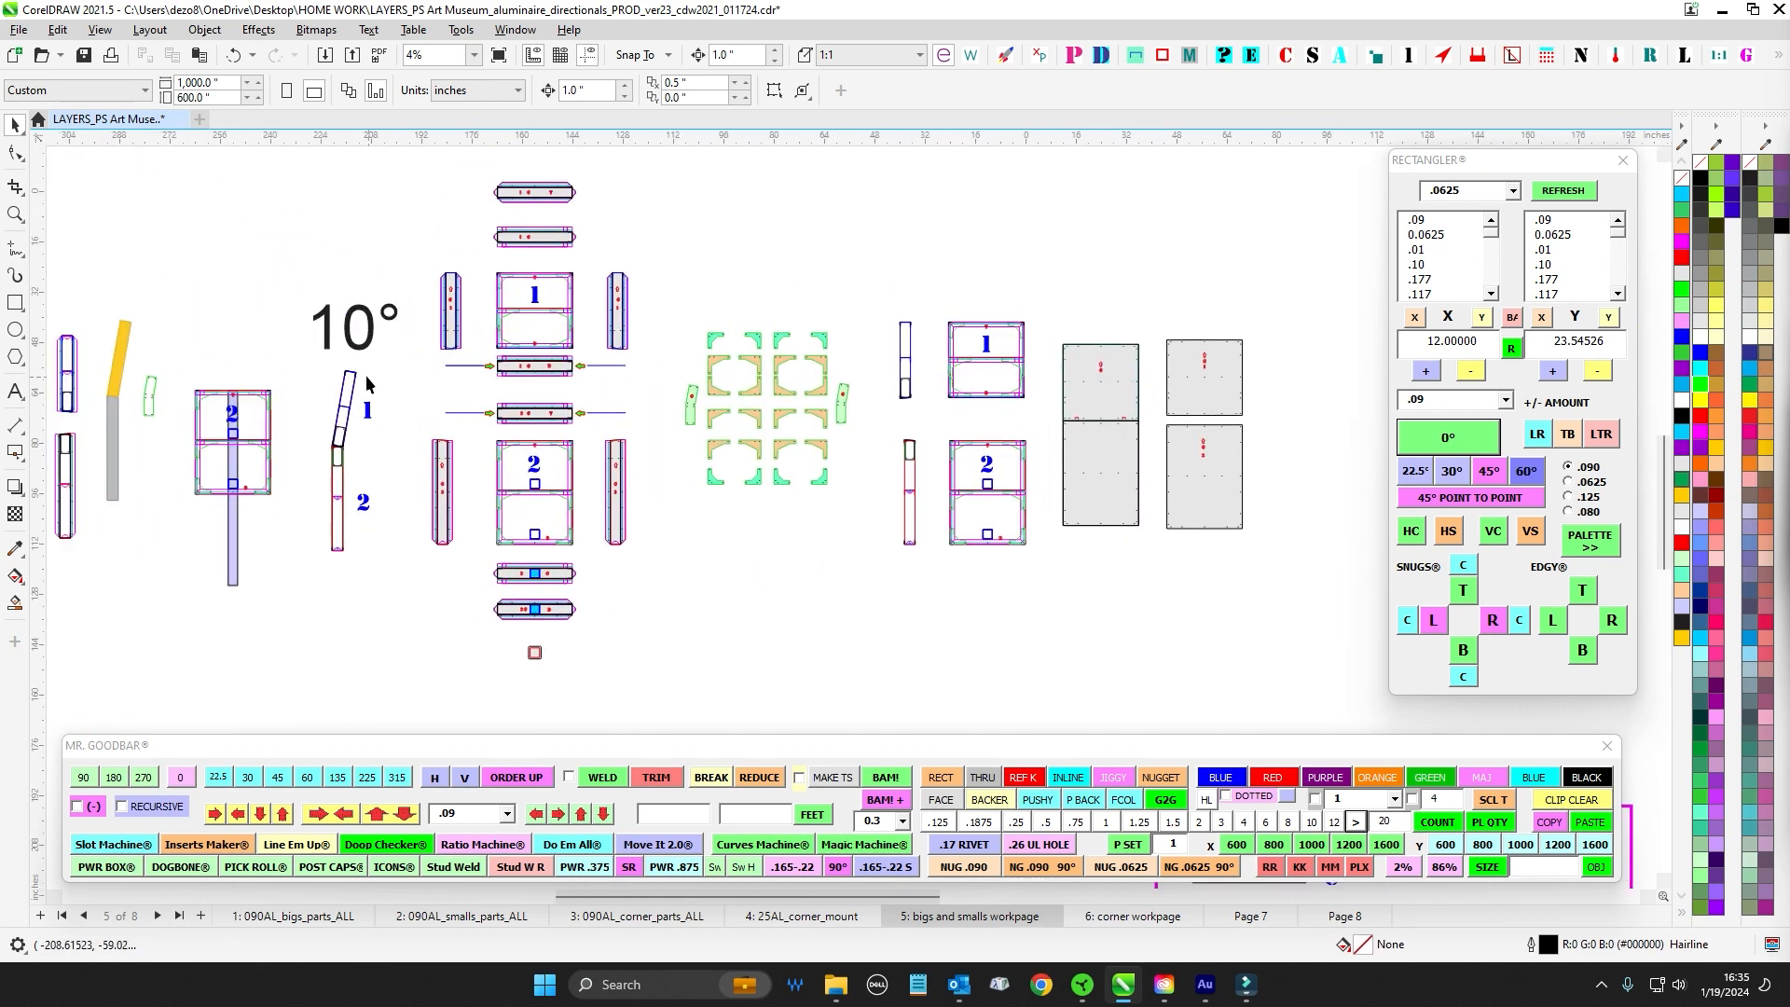
scroll(1213, 354, "up", 4)
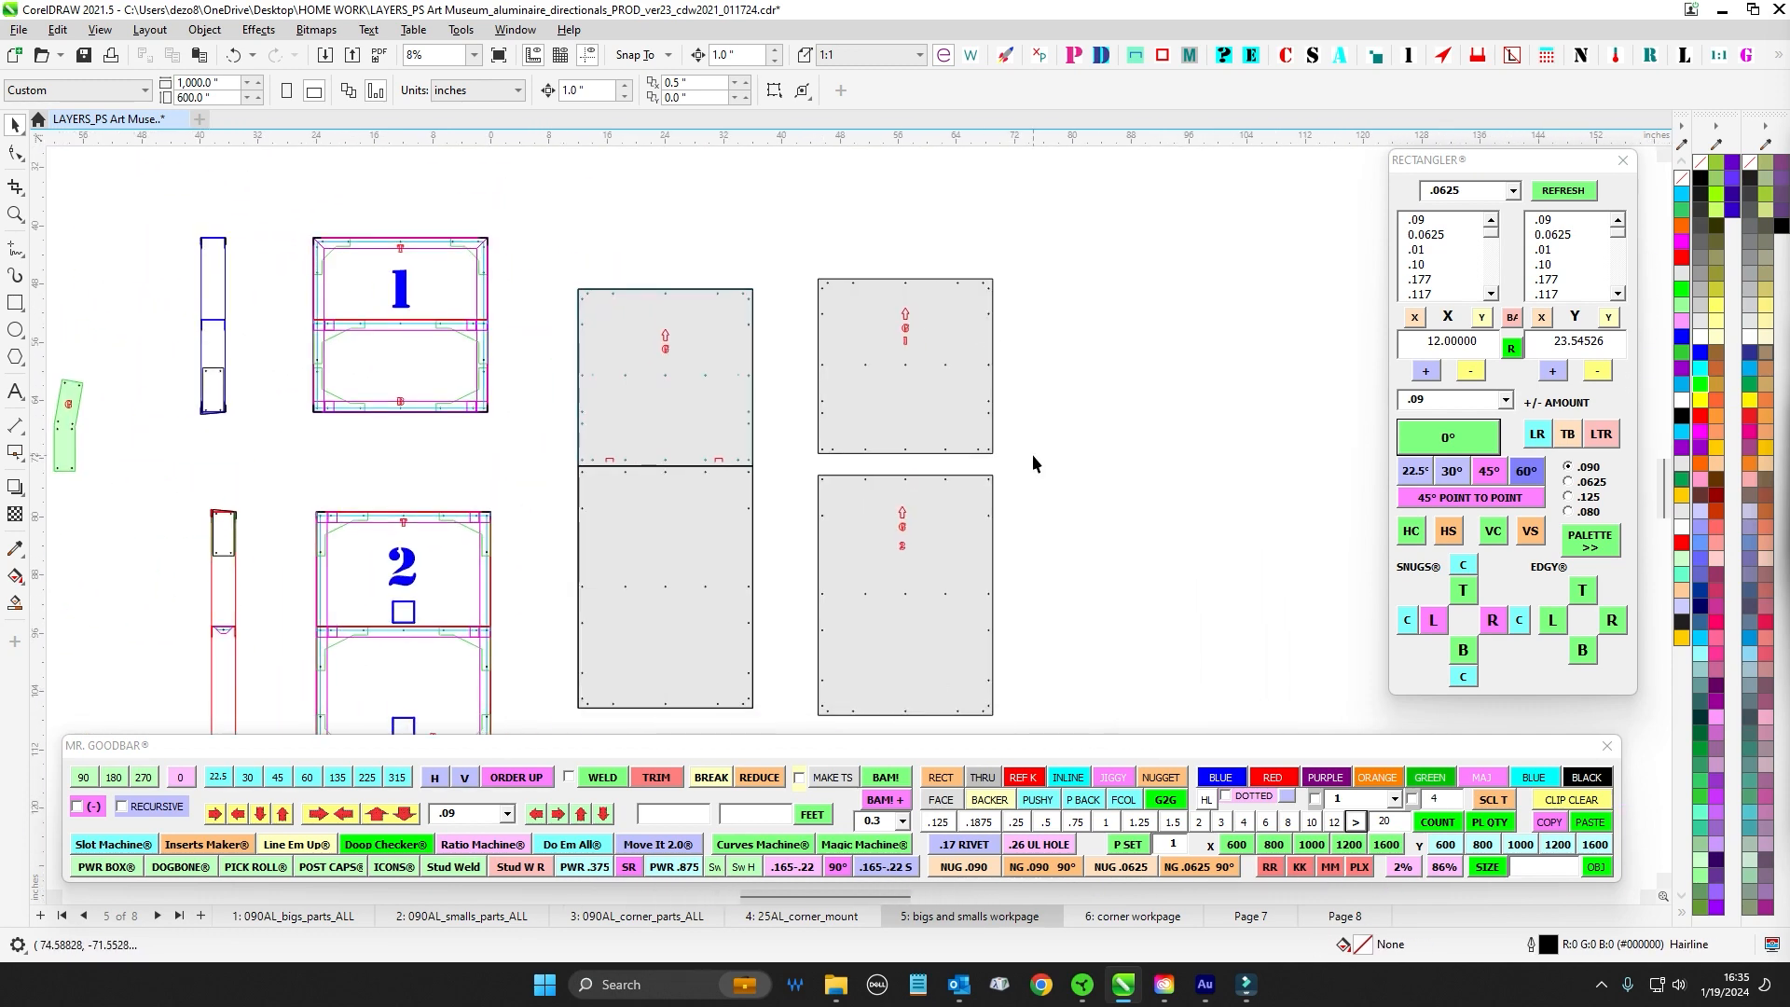
scroll(917, 460, "up", 2)
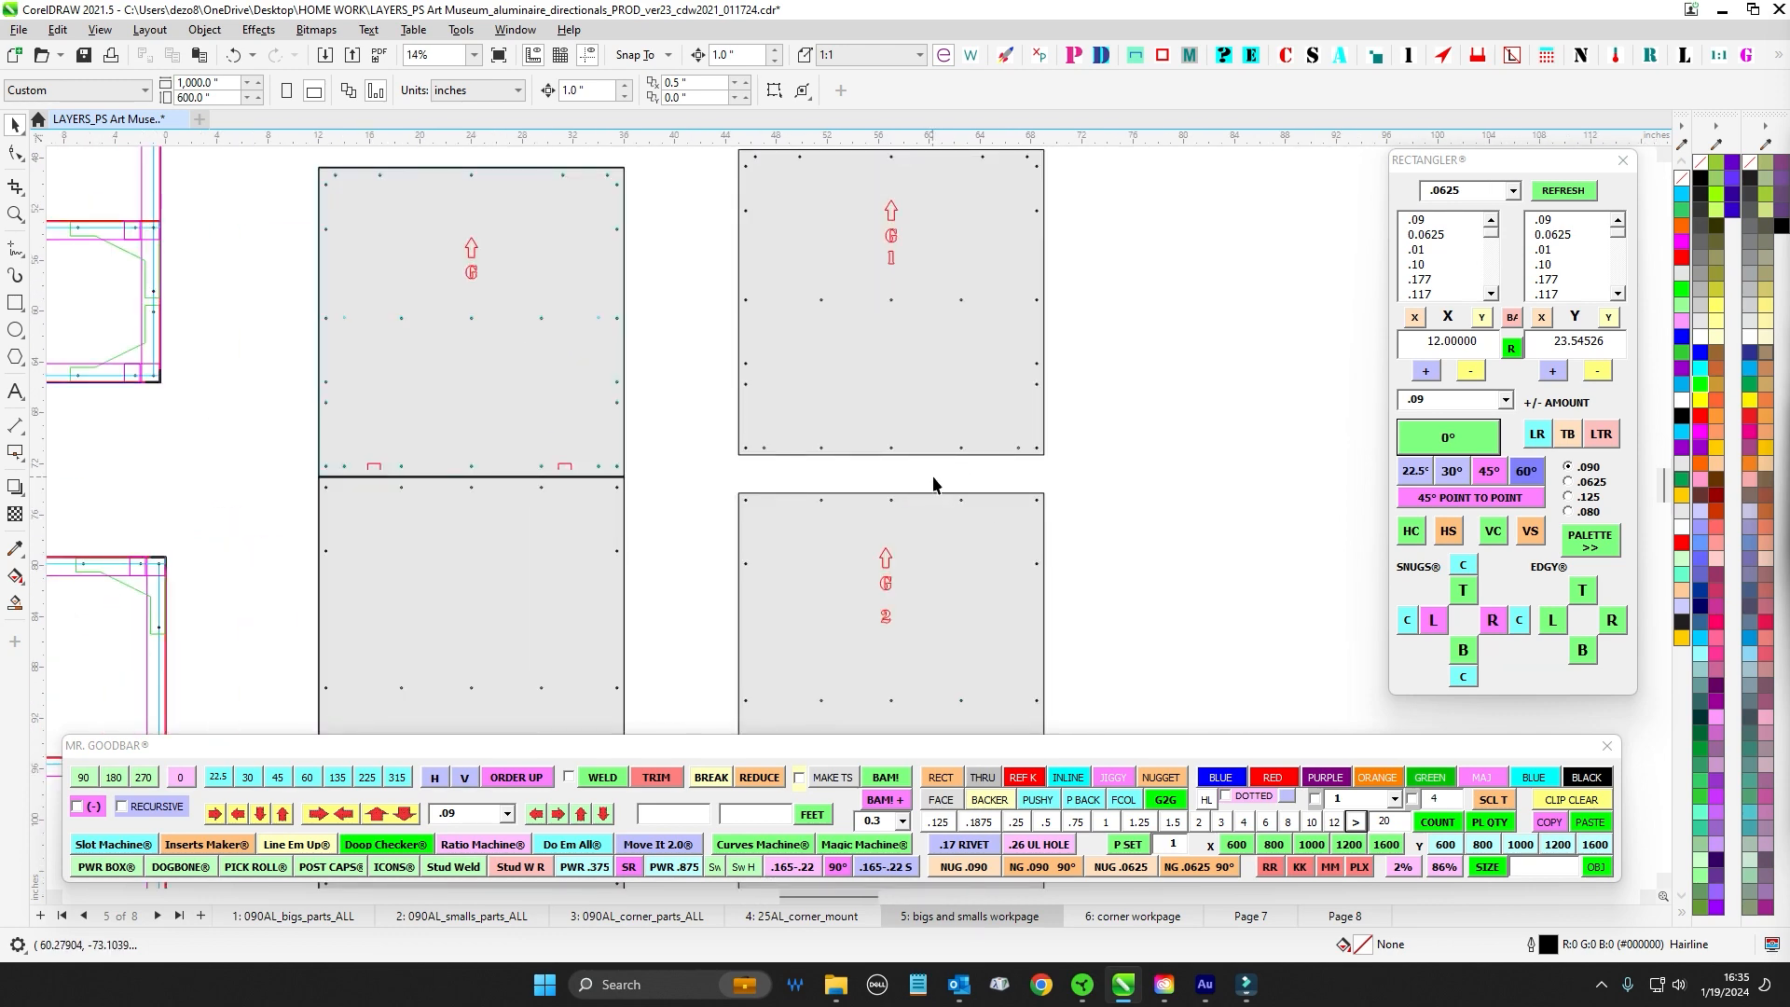
scroll(932, 468, "down", 1)
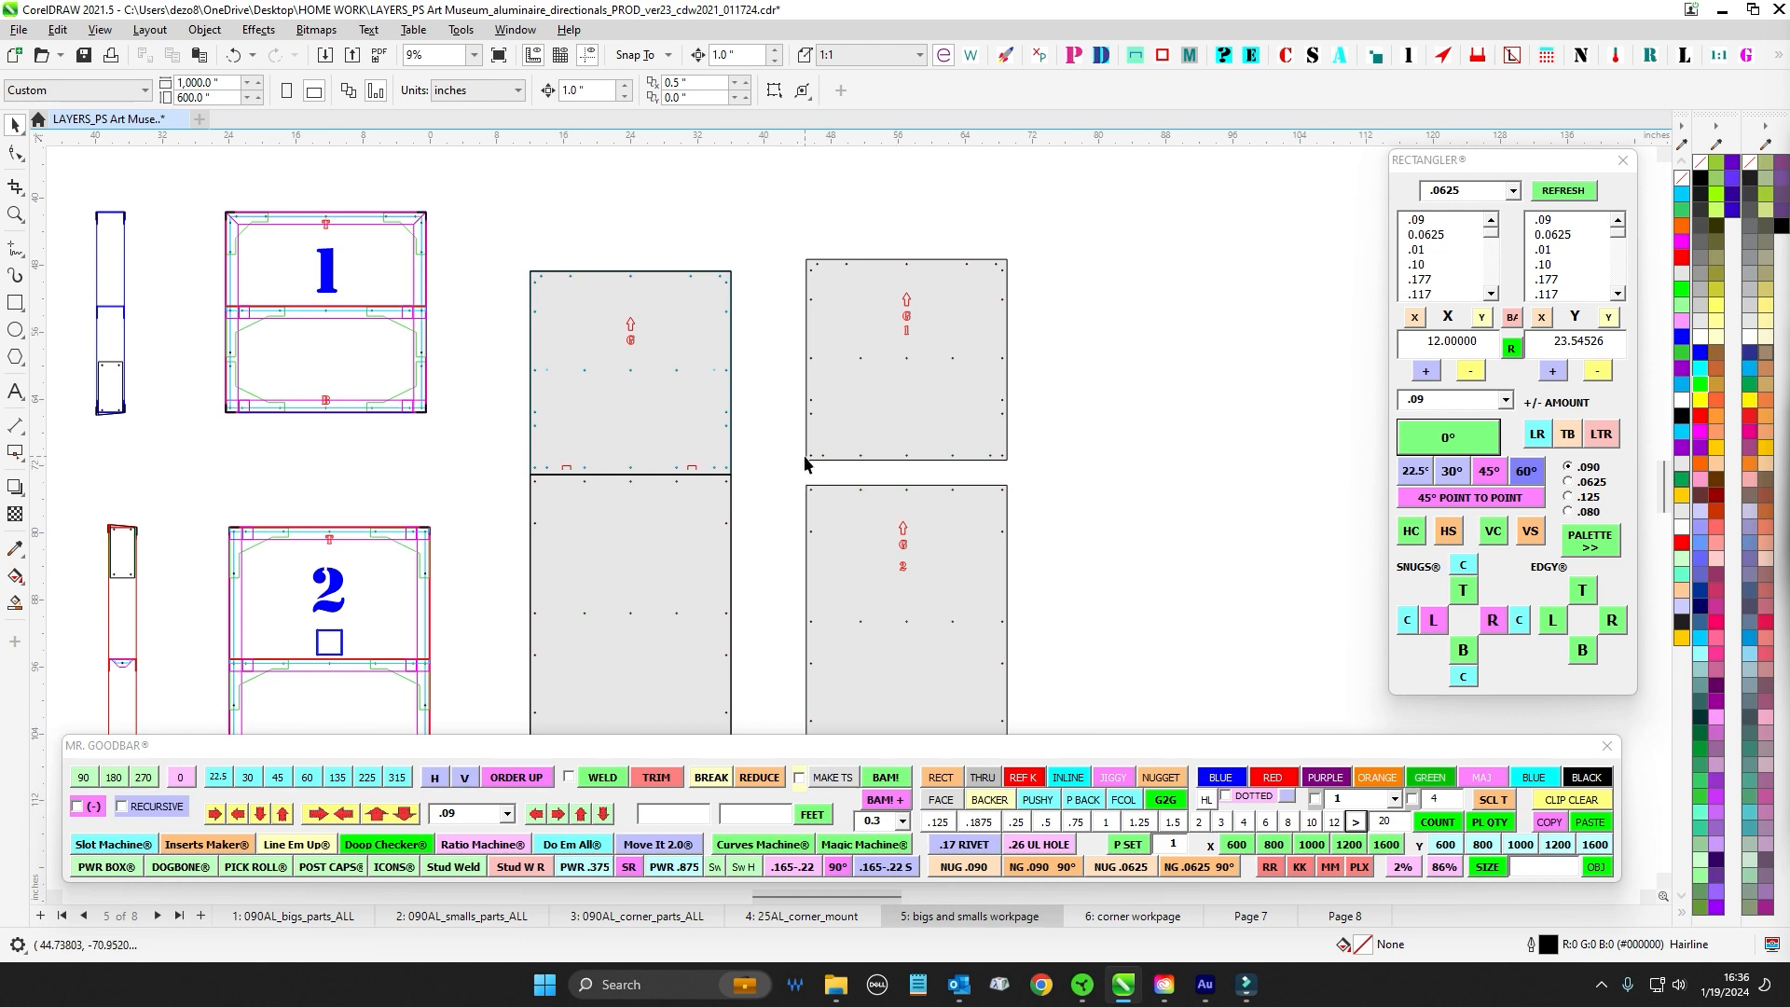
left_click_drag(803, 454, 872, 333)
left_click_drag(1116, 404, 1083, 526)
scroll(1083, 527, "up", 2)
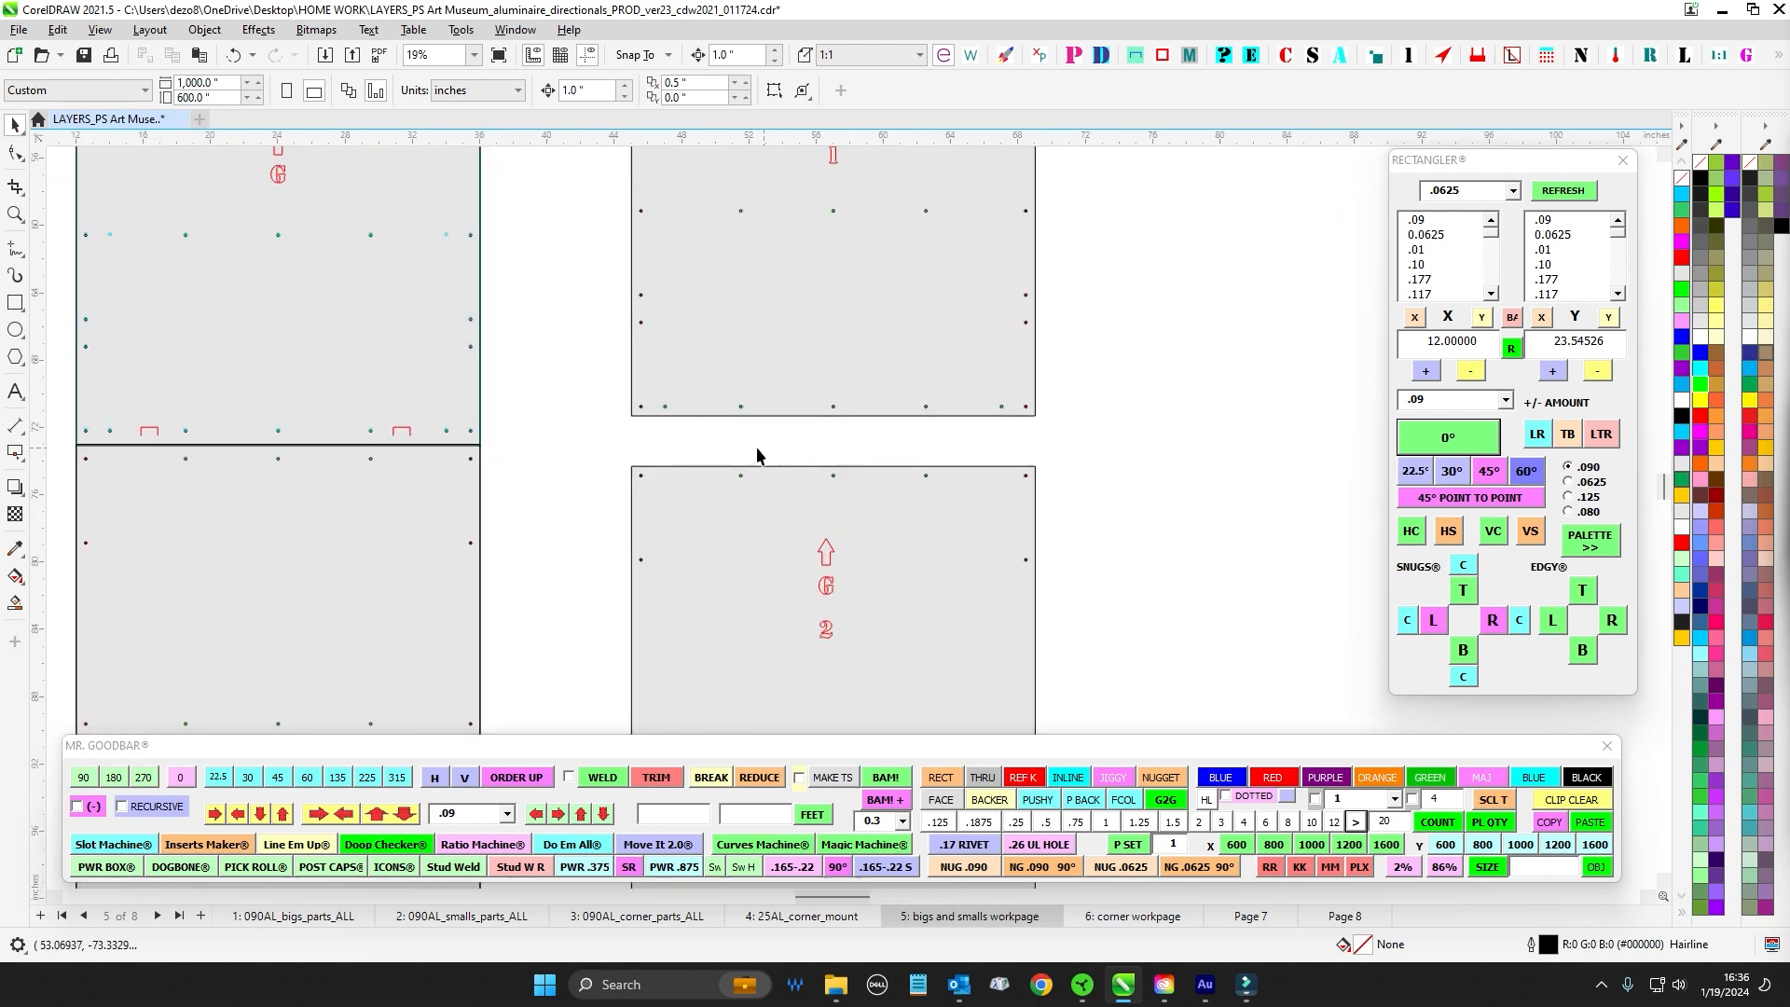
scroll(983, 492, "down", 3)
- Examine the bend joint where parts 1 and 2 meet in the bigs' 10° side view, including the blue and cyan edge pieces
left_click_drag(373, 476, 1523, 486)
left_click_drag(551, 489, 1405, 477)
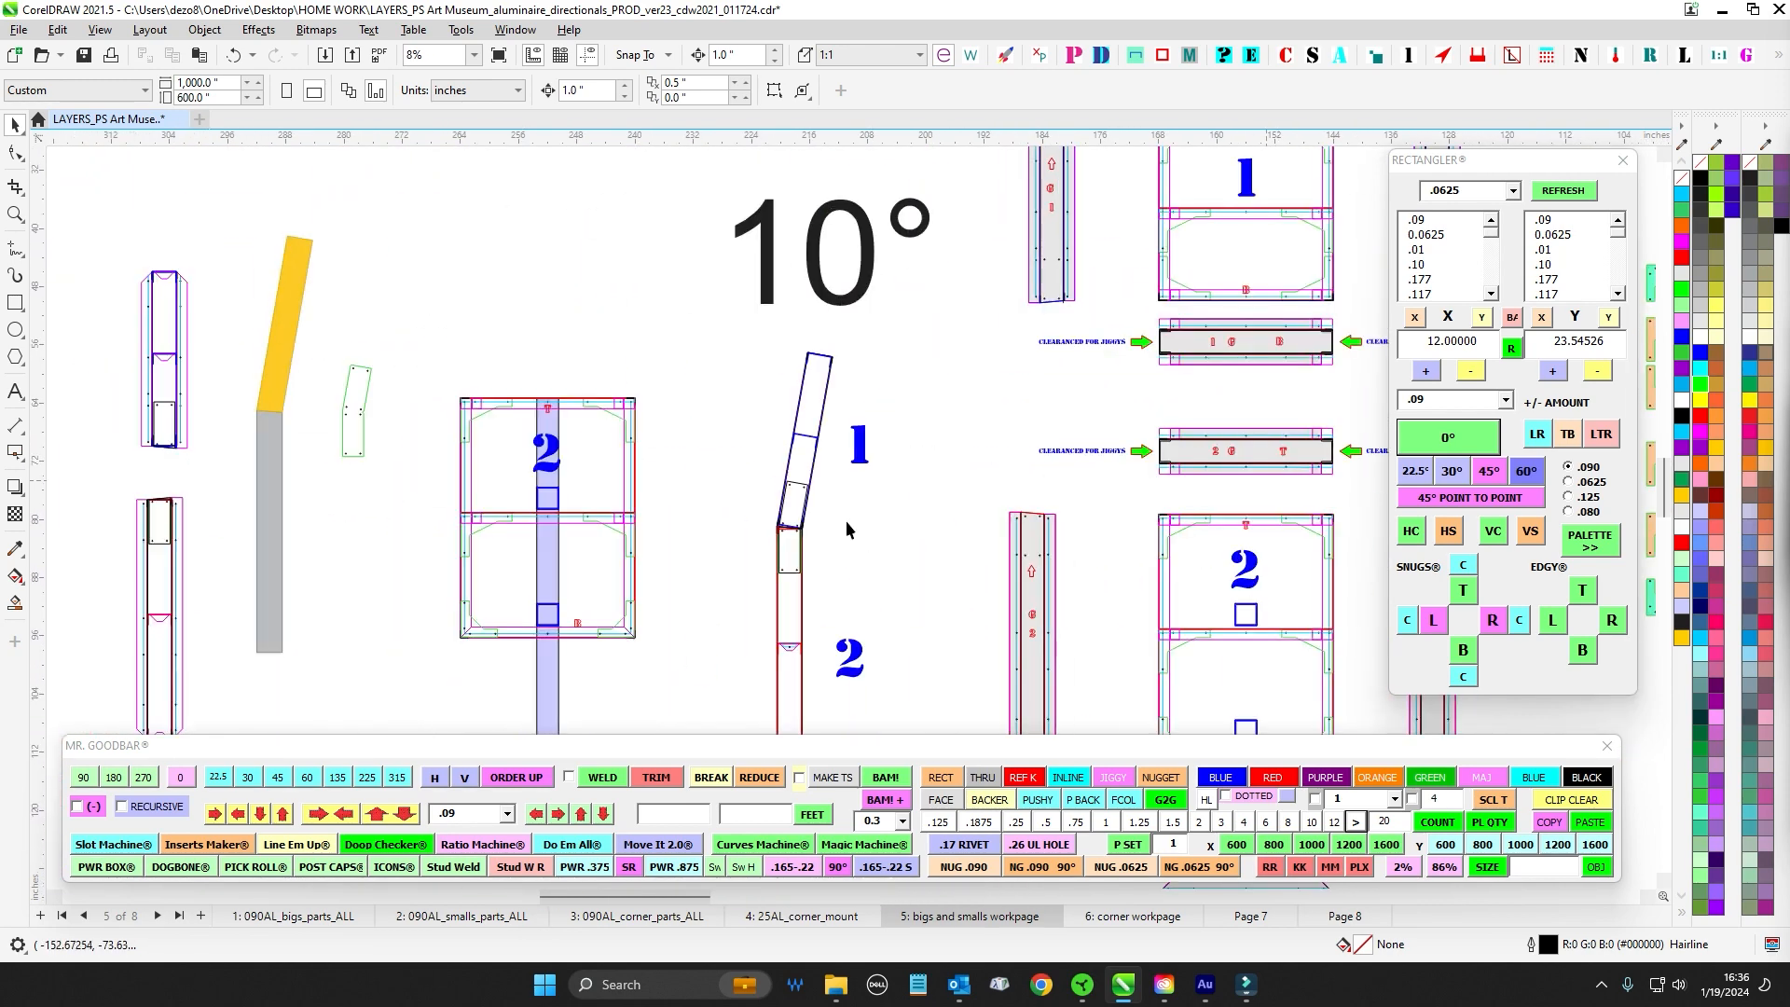
scroll(846, 520, "up", 4)
scroll(730, 513, "up", 20)
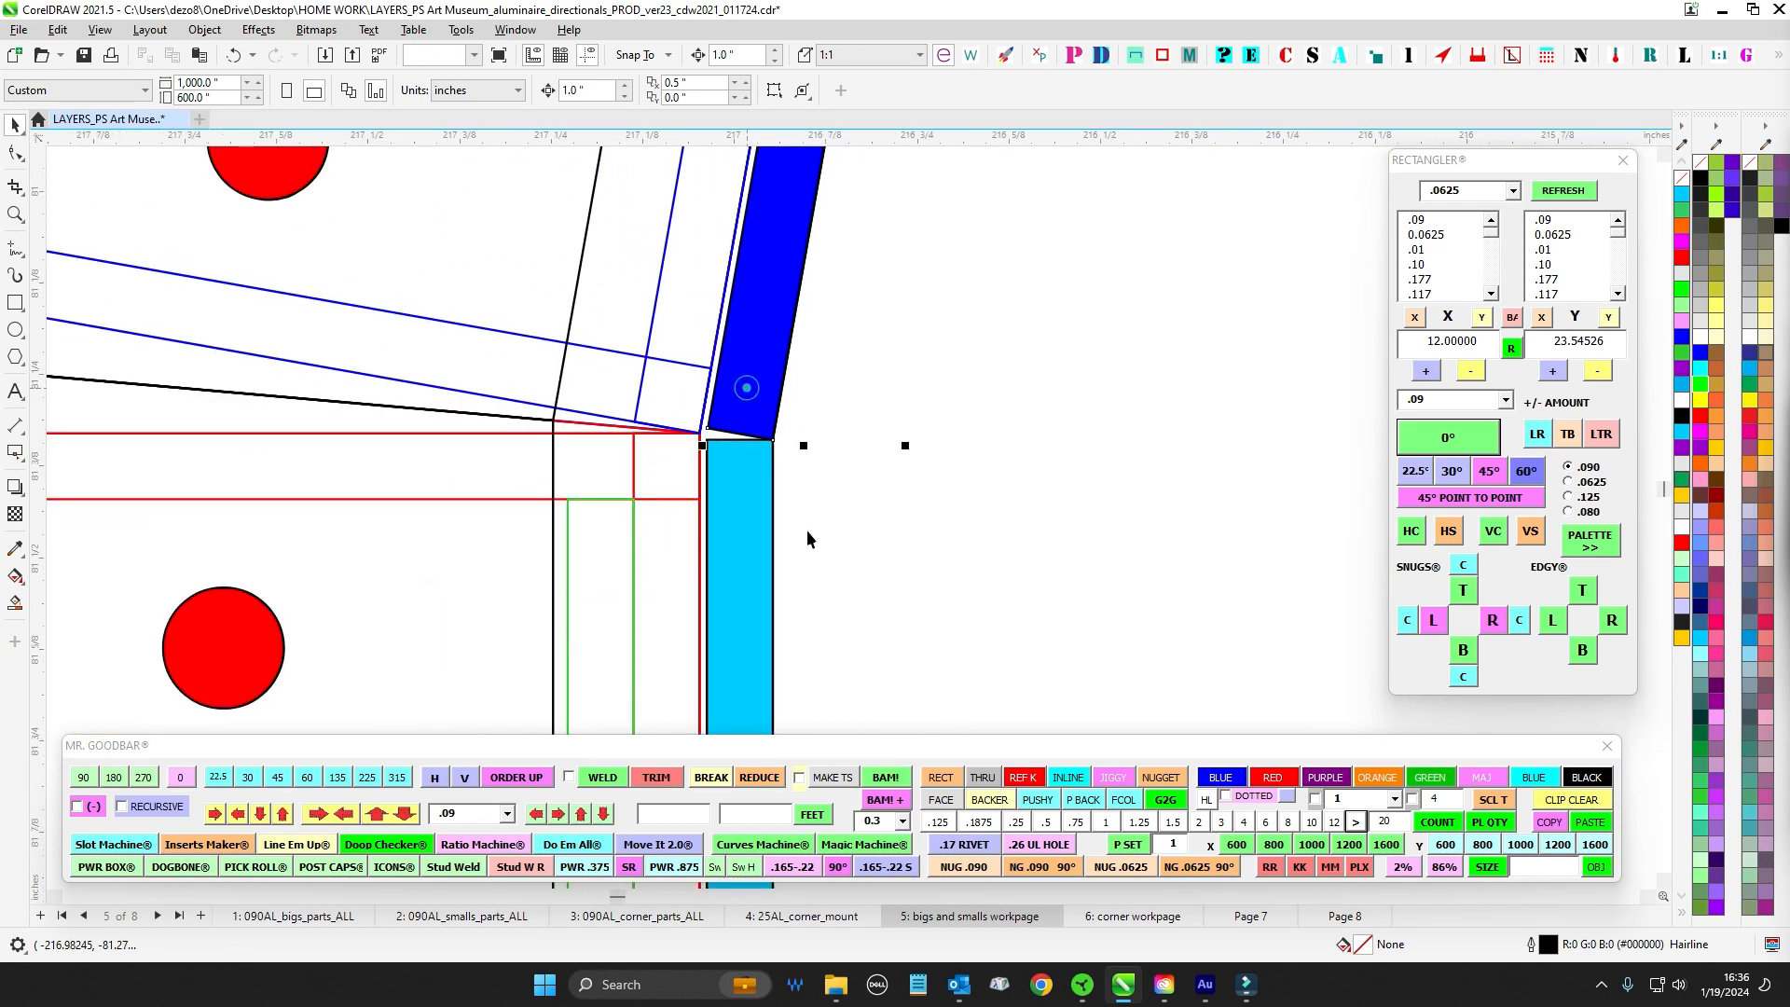
left_click(741, 438)
scroll(724, 427, "up", 2)
scroll(726, 426, "up", 1)
left_click(1126, 451)
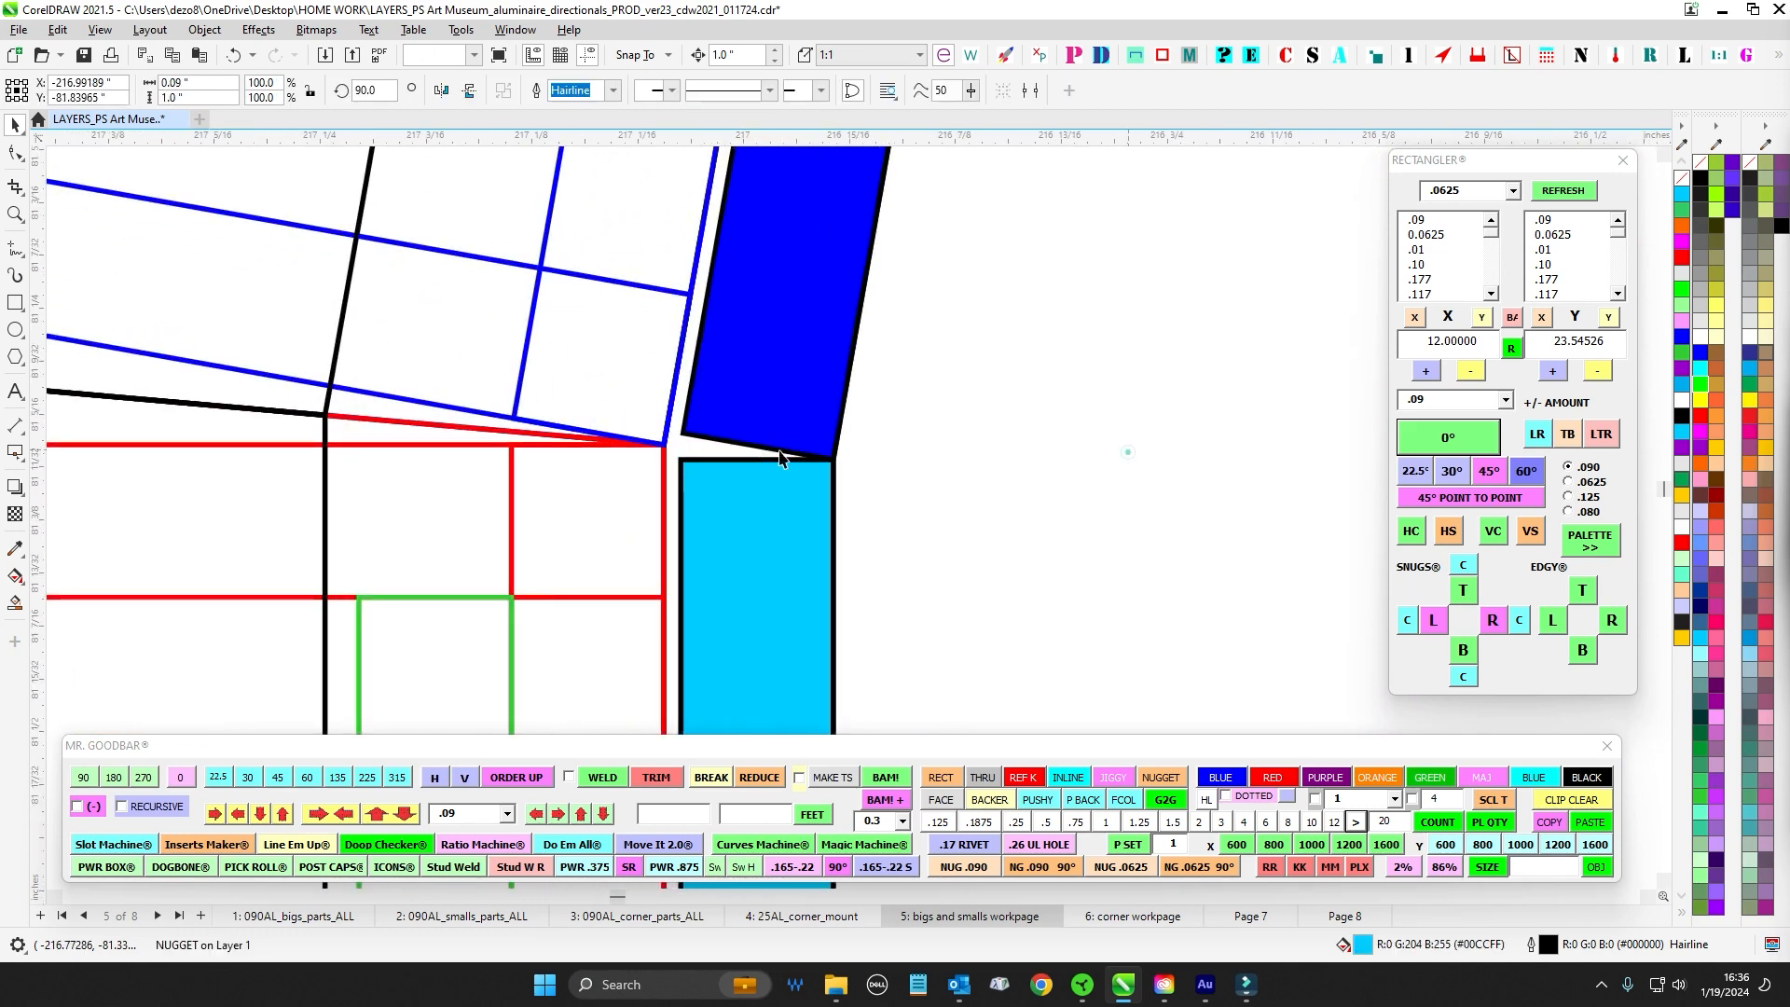
scroll(788, 457, "down", 20)
scroll(658, 474, "down", 8)
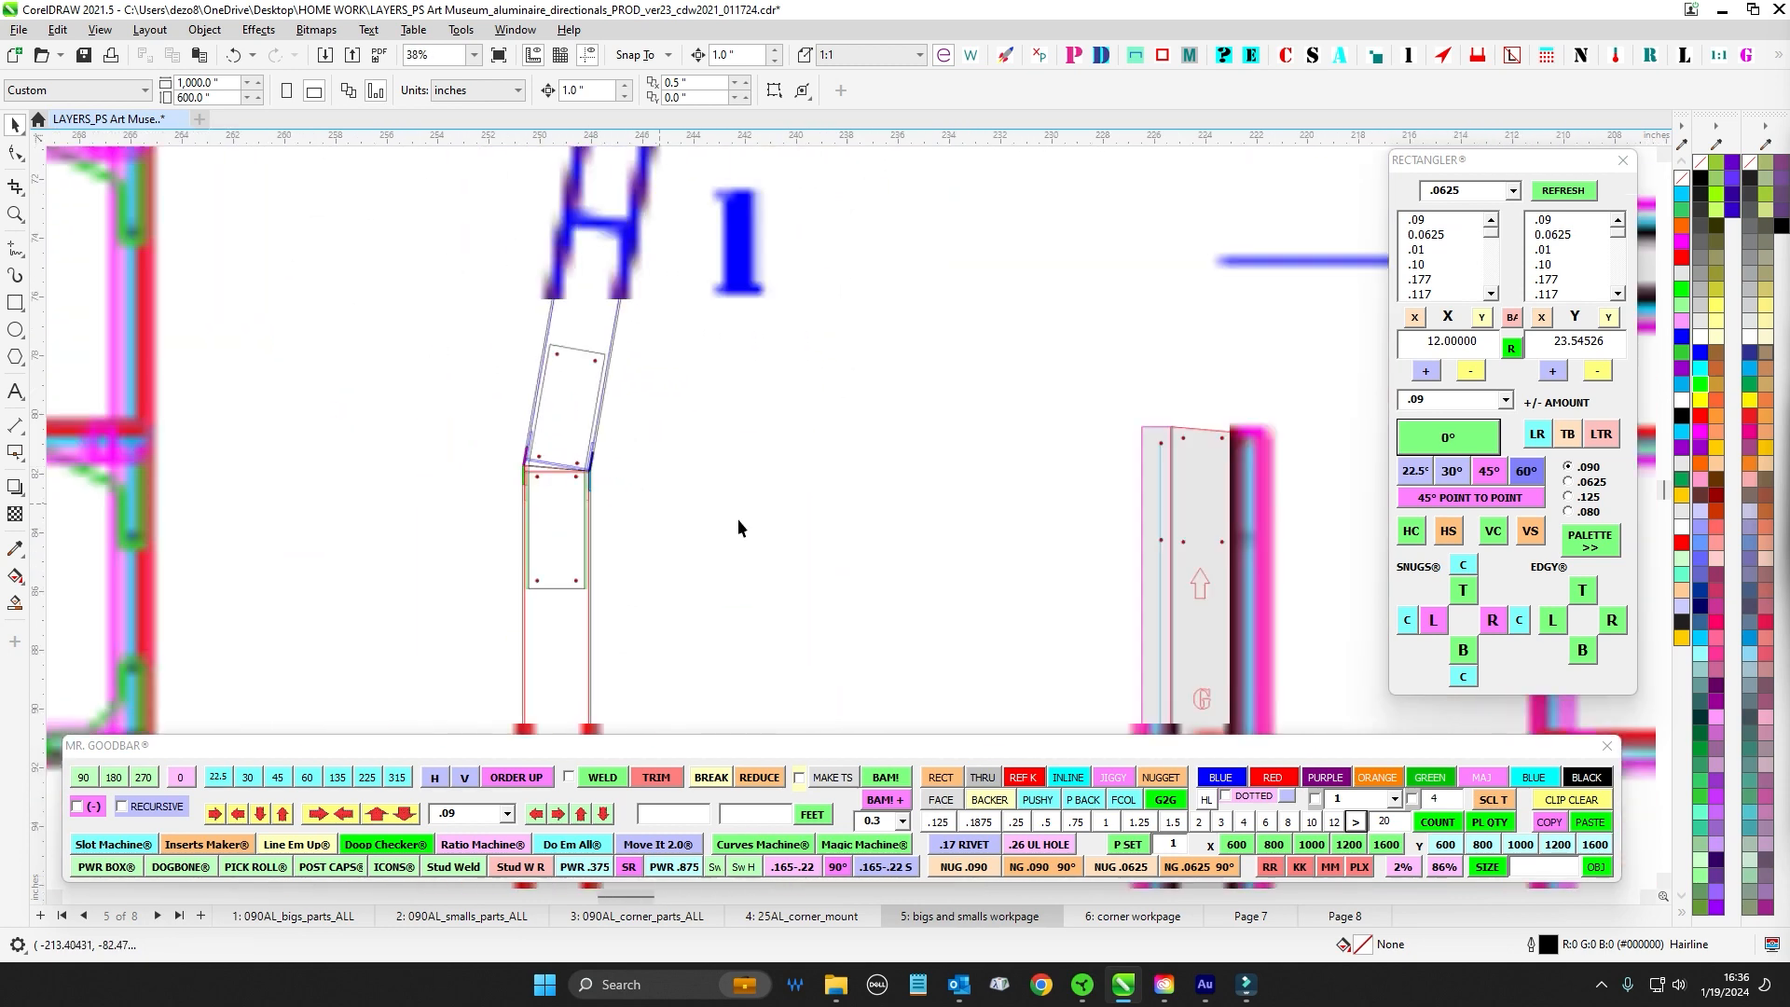
scroll(493, 567, "down", 15)
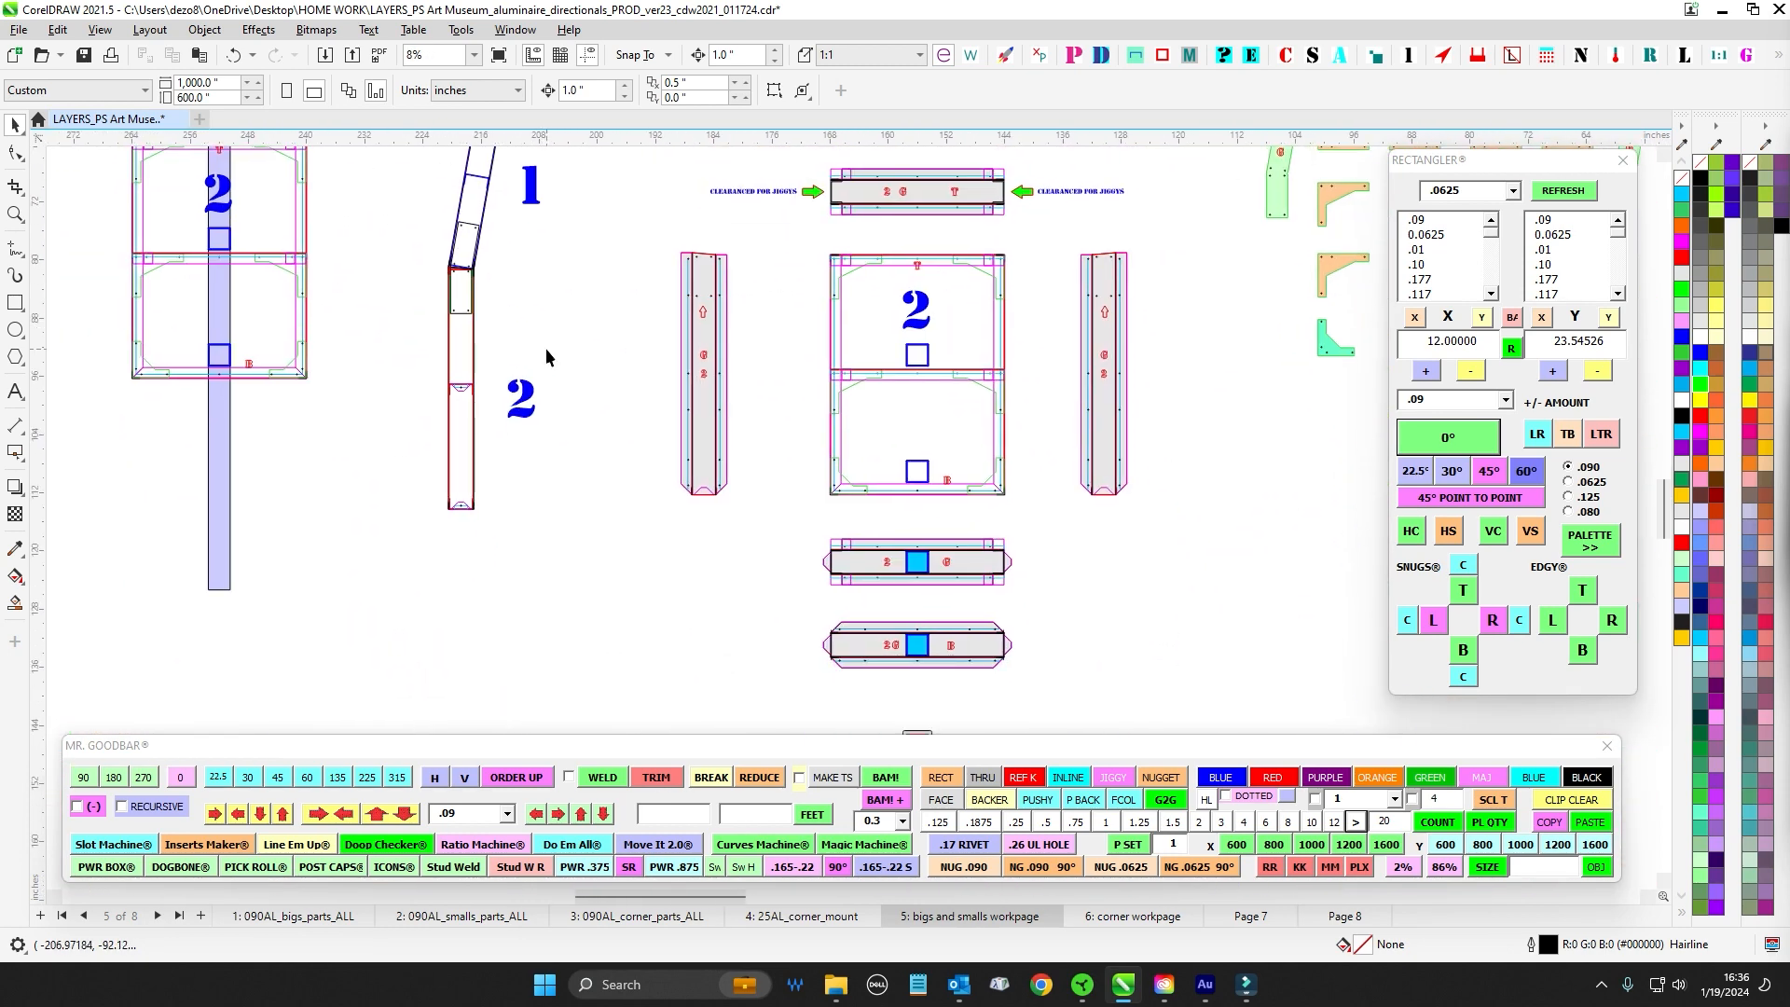
left_click_drag(747, 617, 712, 627)
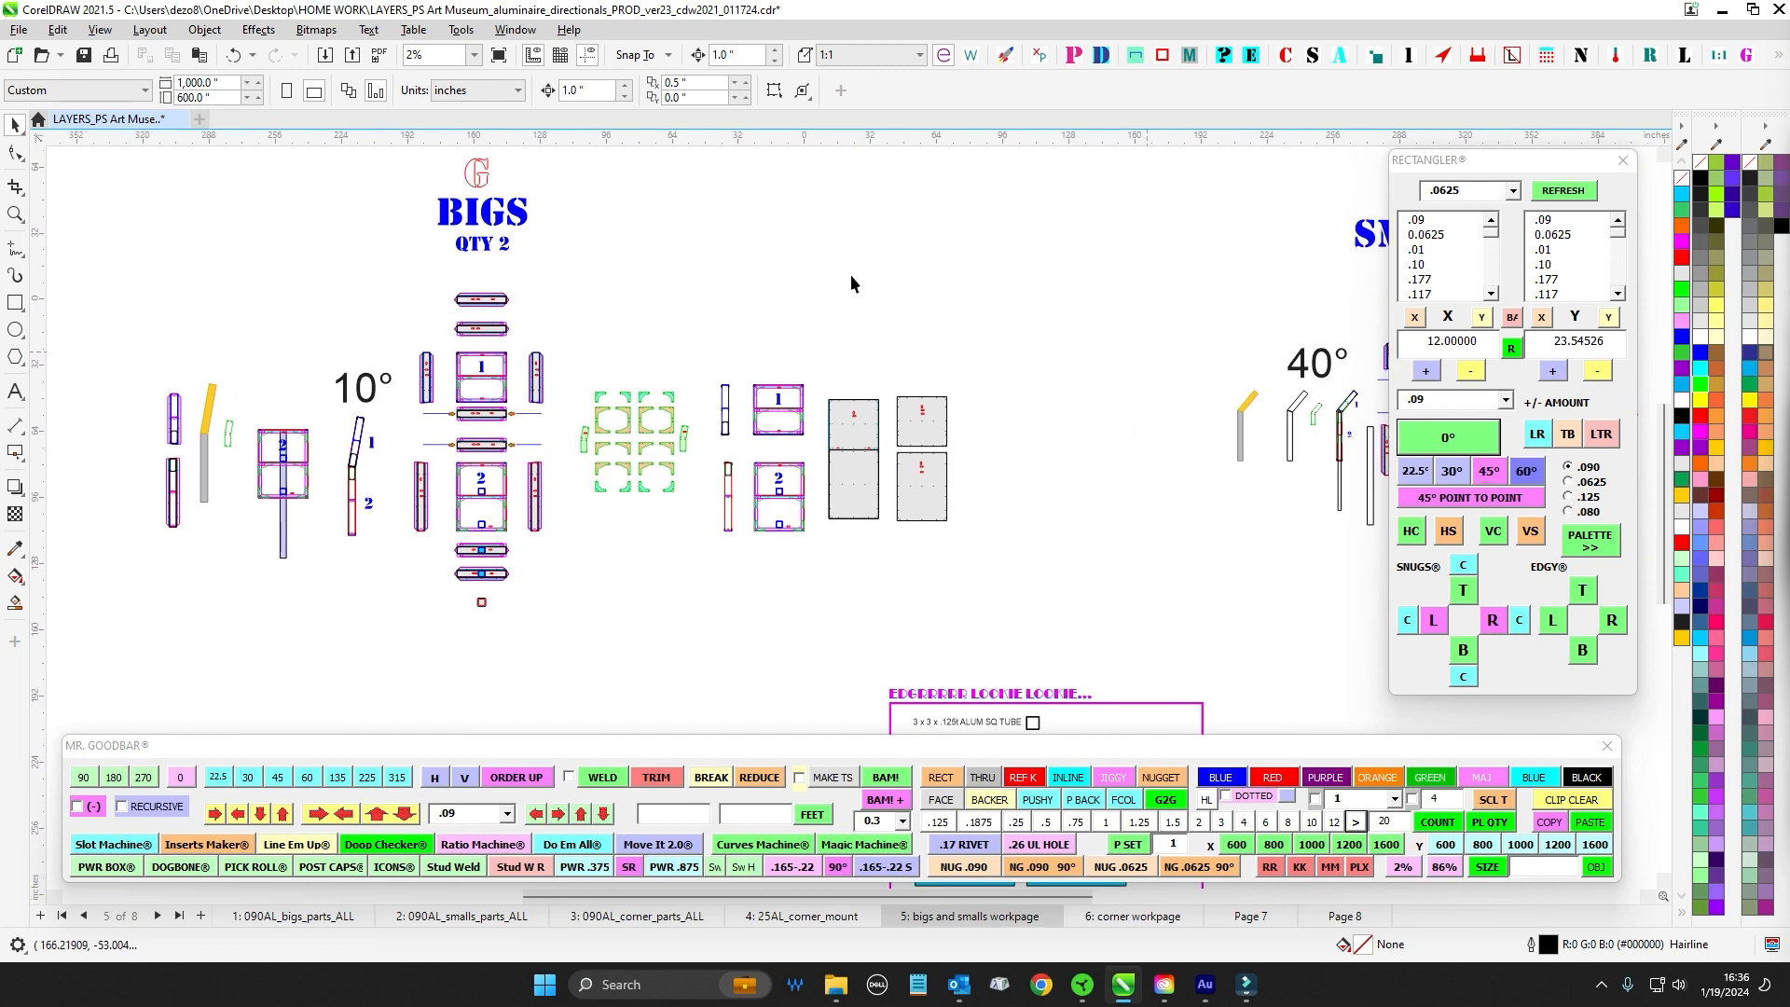
- Inspect the blue post tube running through part 2 in the smalls layout
left_click_drag(1103, 589, 730, 609)
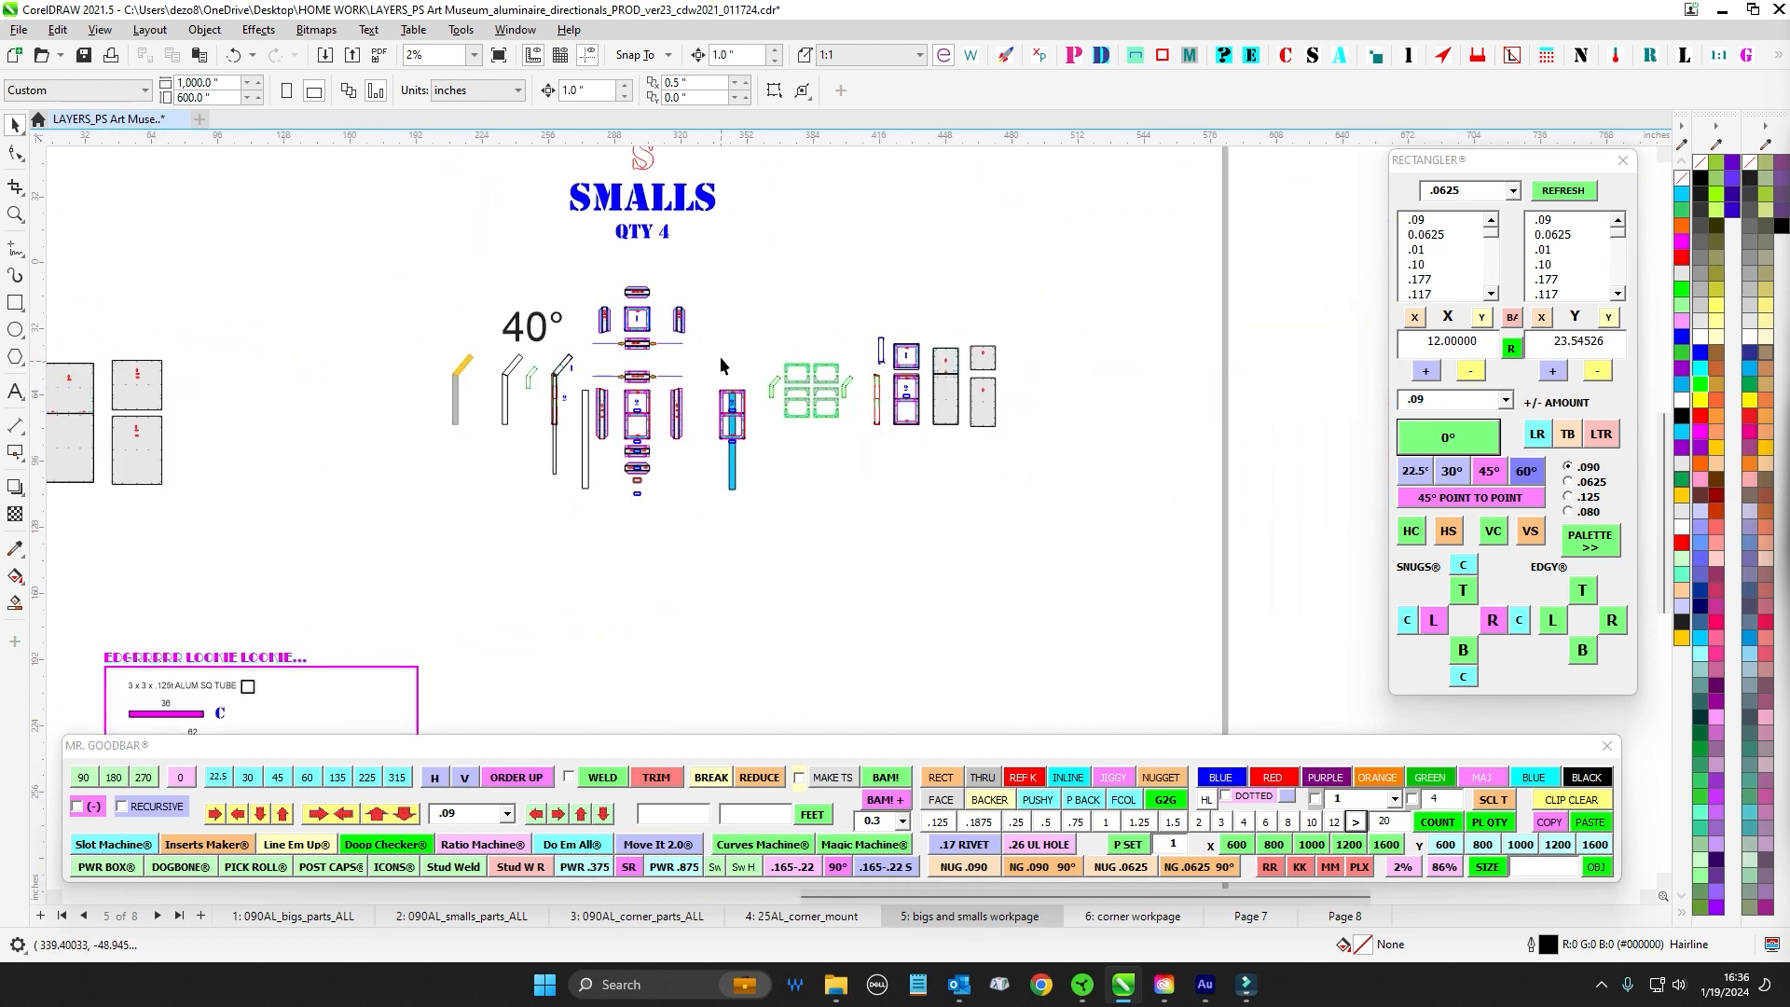
scroll(725, 360, "up", 2)
left_click_drag(727, 368, 806, 375)
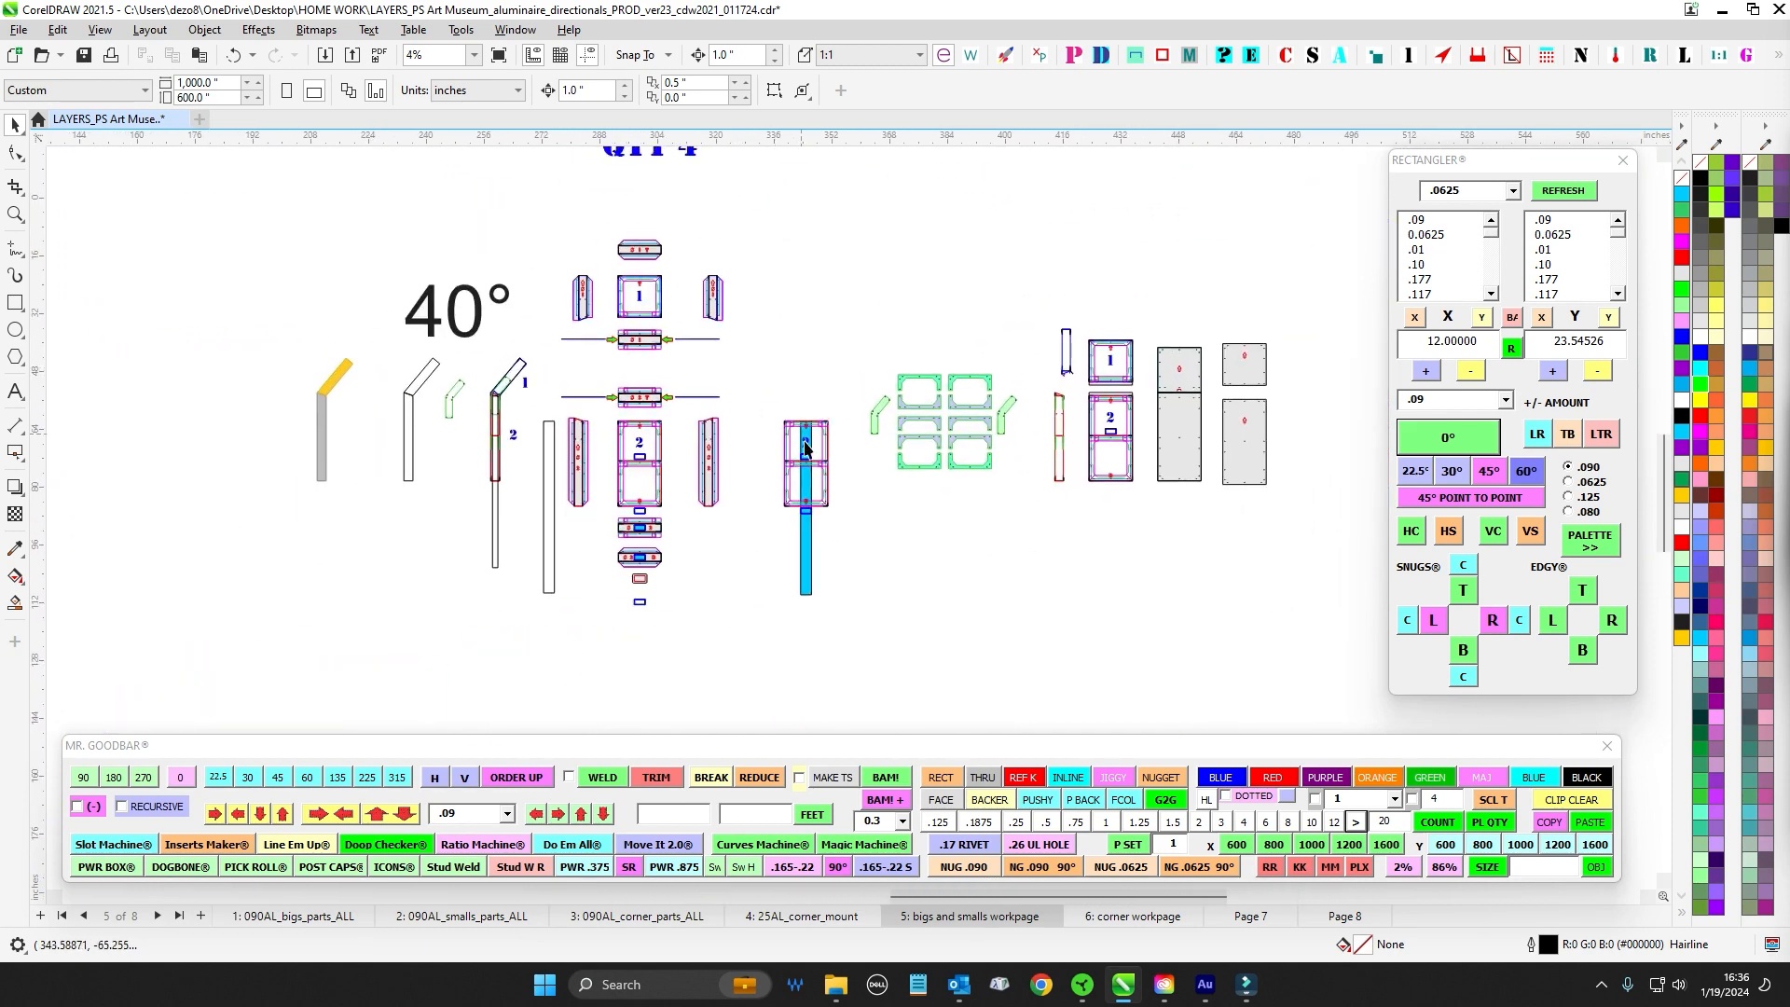
scroll(808, 452, "up", 2)
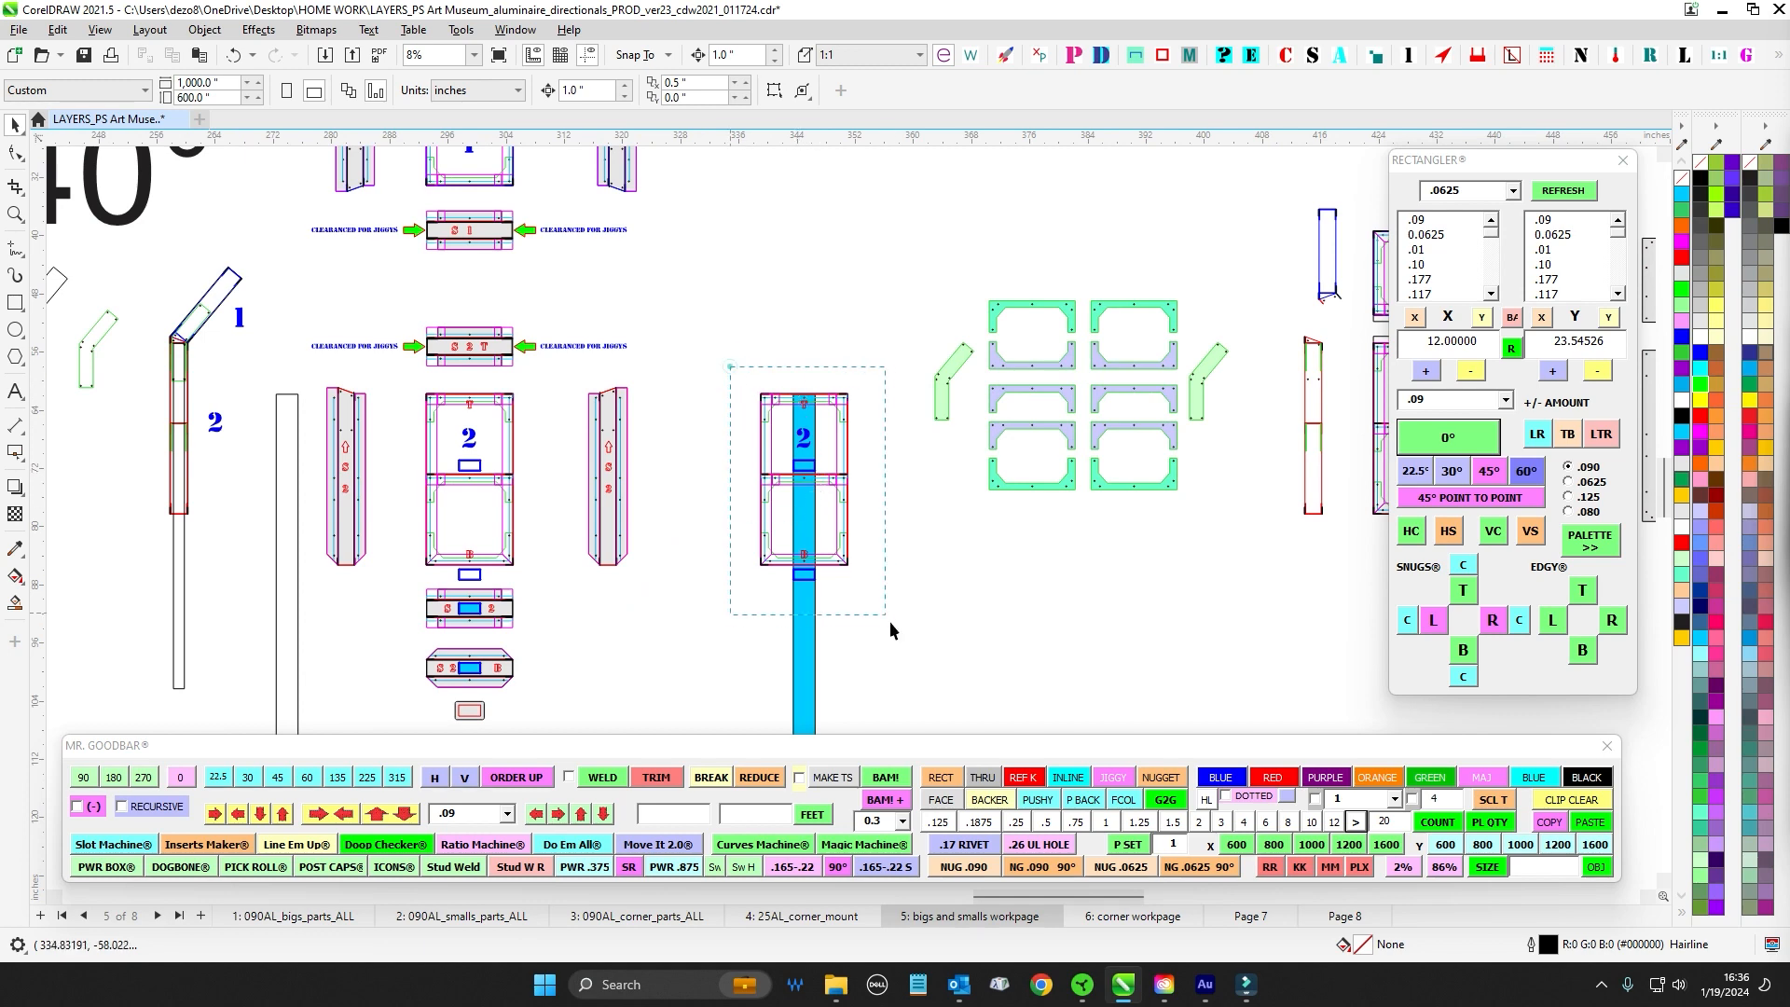
left_click_drag(889, 620, 891, 622)
key("Escape")
left_click(811, 607)
scroll(914, 569, "up", 1)
scroll(918, 555, "down", 2)
left_click_drag(927, 597, 921, 565)
scroll(573, 192, "up", 1)
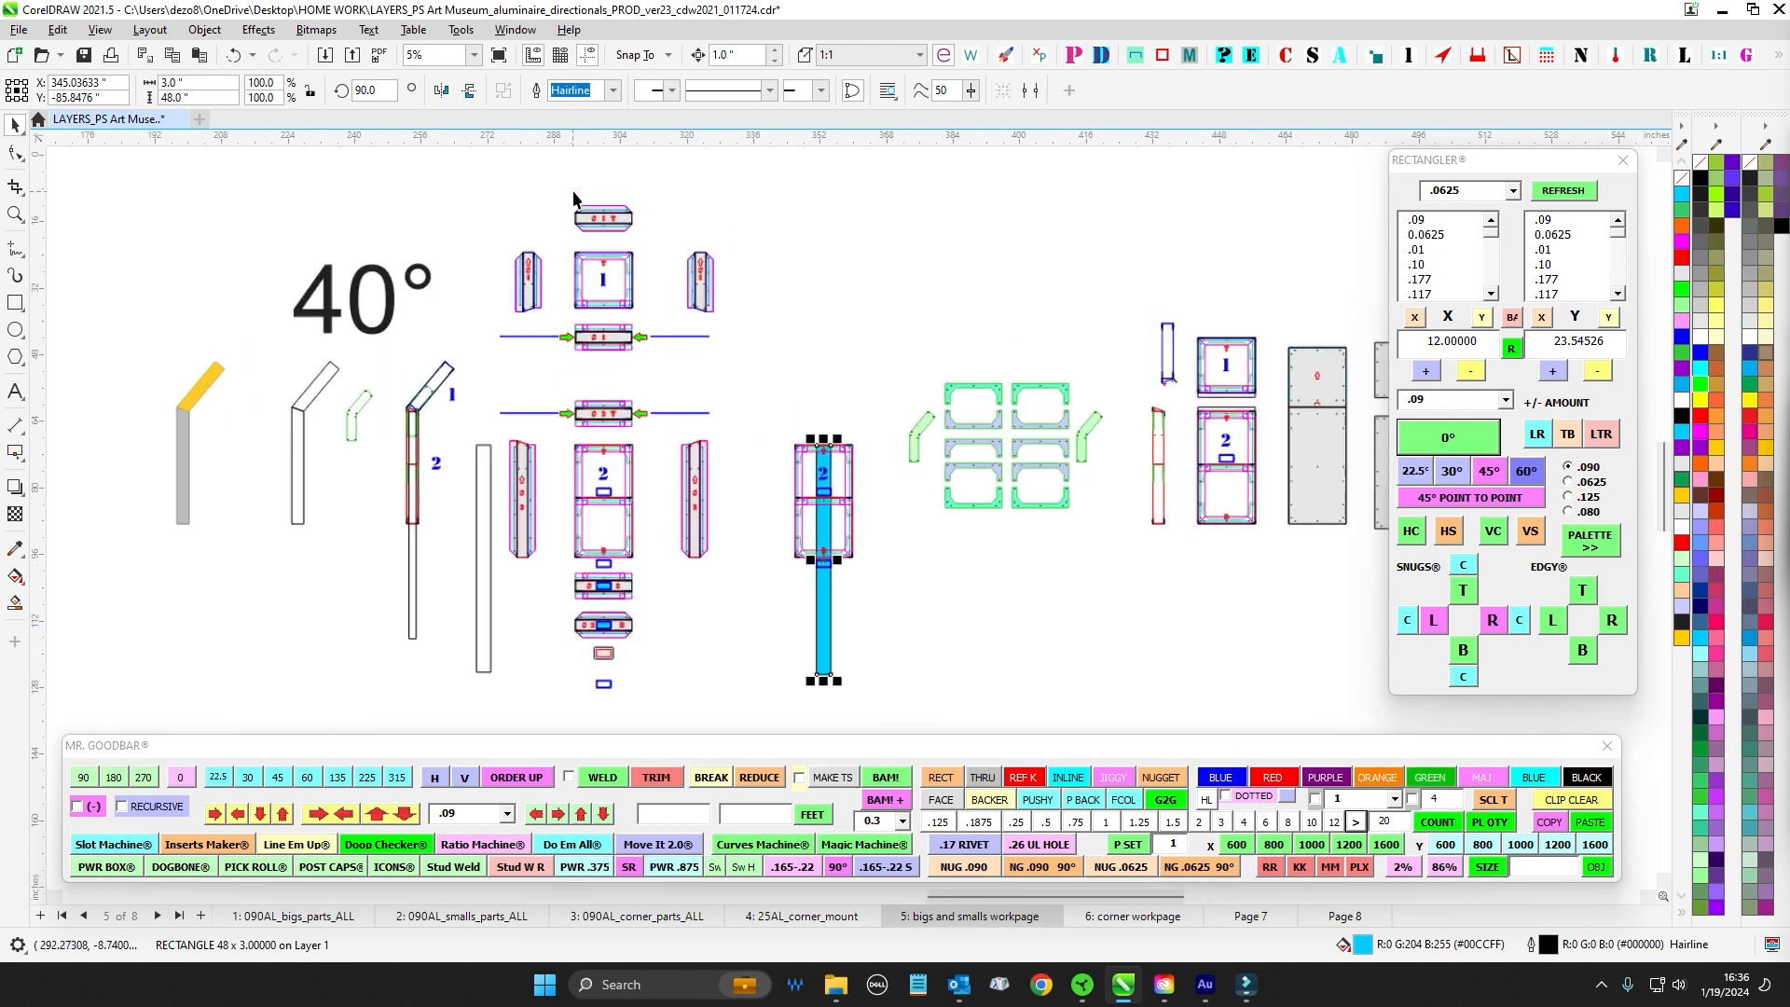
- Examine the smalls' part 2 box and its side returns, and the 40° bend joint between parts 1 and 2
scroll(573, 197, "up", 2)
left_click_drag(391, 200, 963, 241)
left_click_drag(478, 307, 848, 604)
scroll(899, 631, "down", 1)
scroll(419, 279, "up", 5)
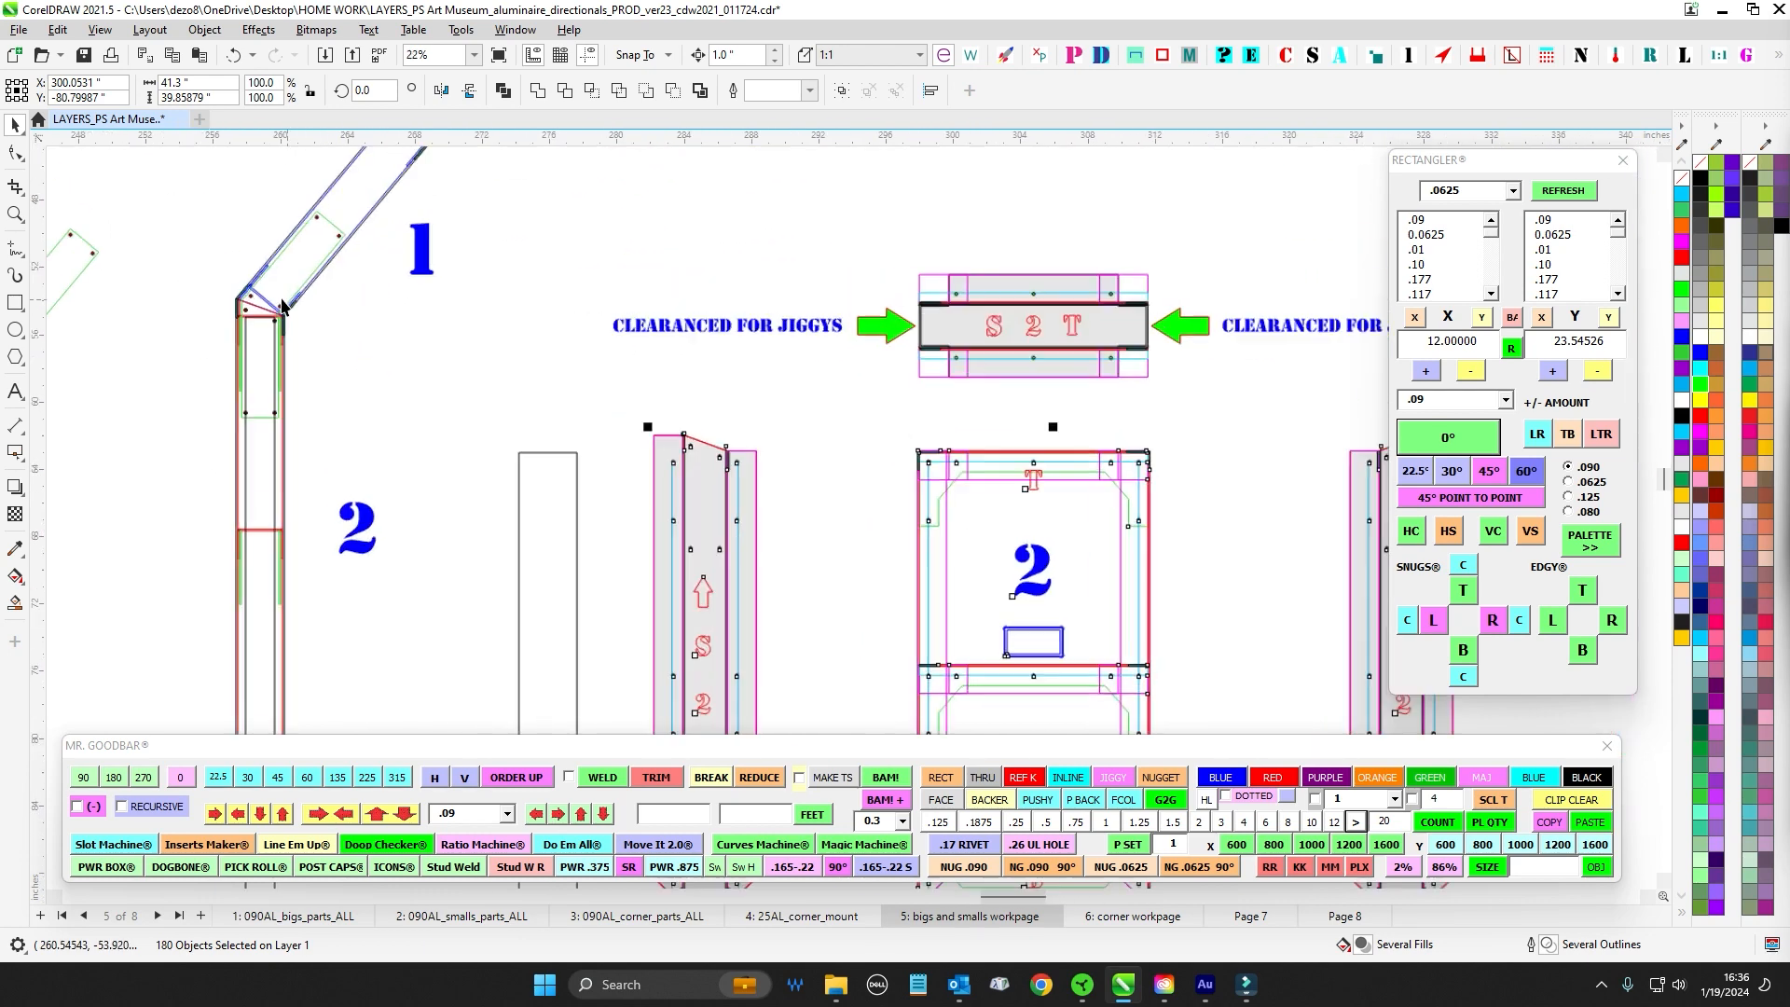
scroll(281, 305, "up", 3)
scroll(280, 331, "up", 6)
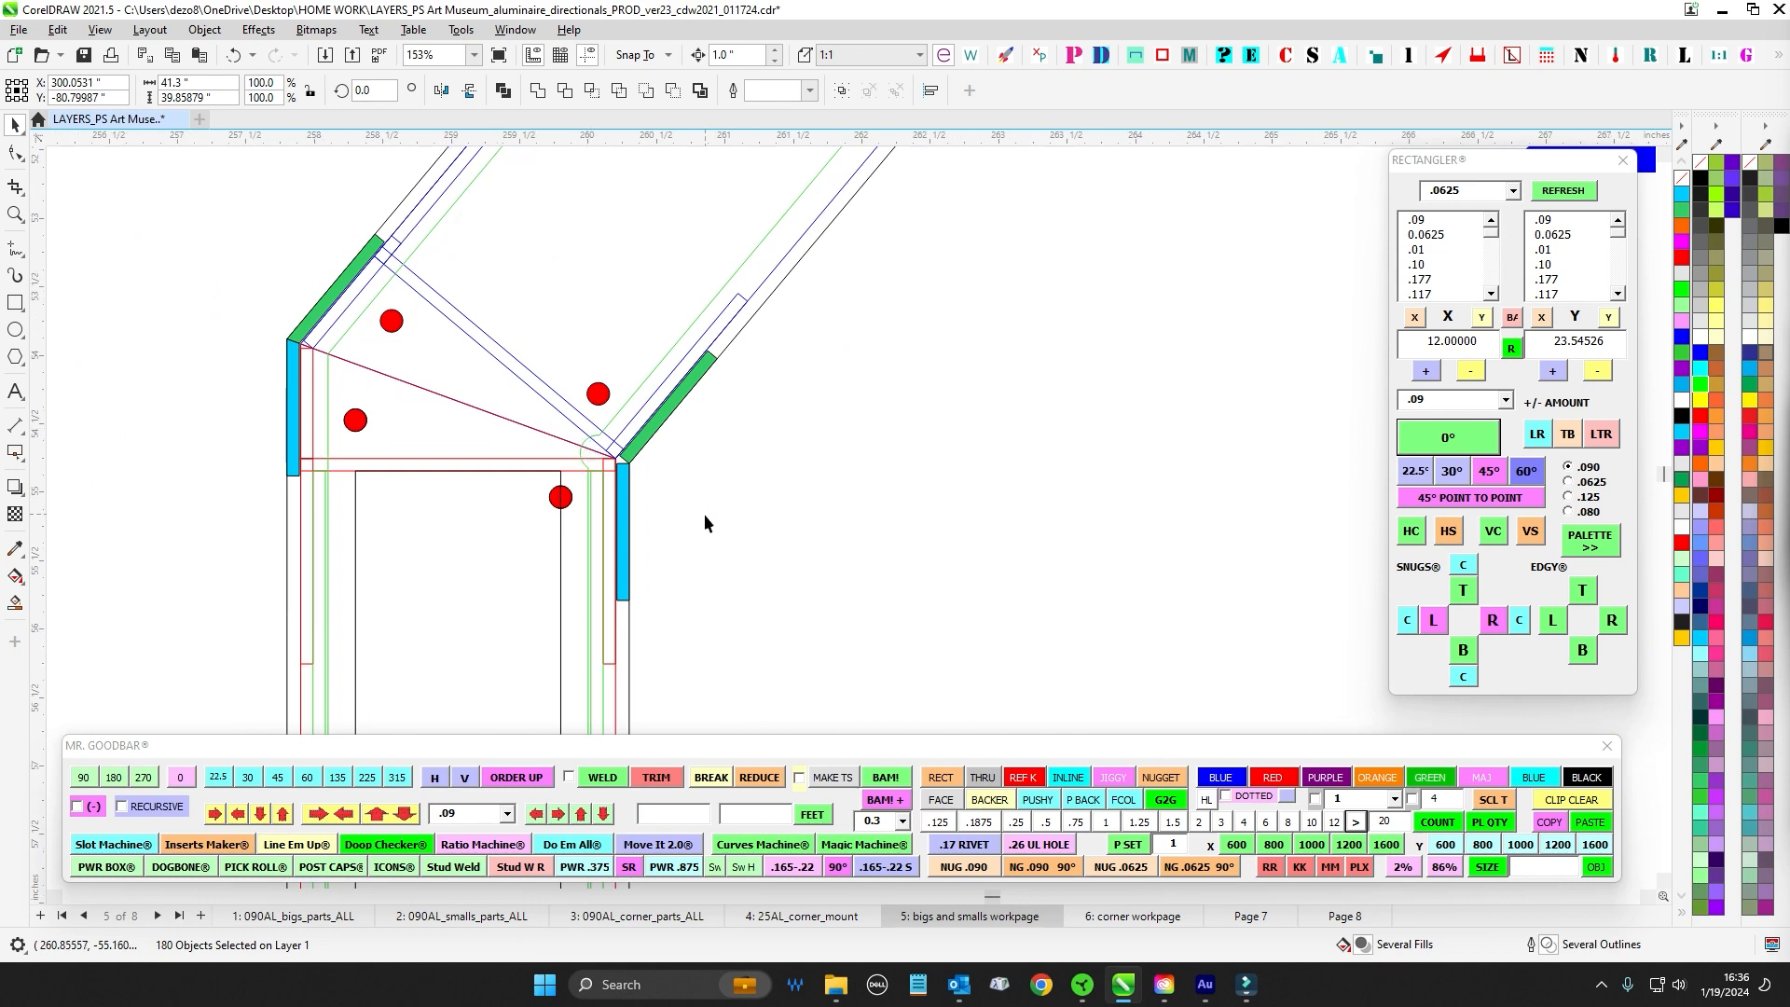
scroll(704, 522, "down", 9)
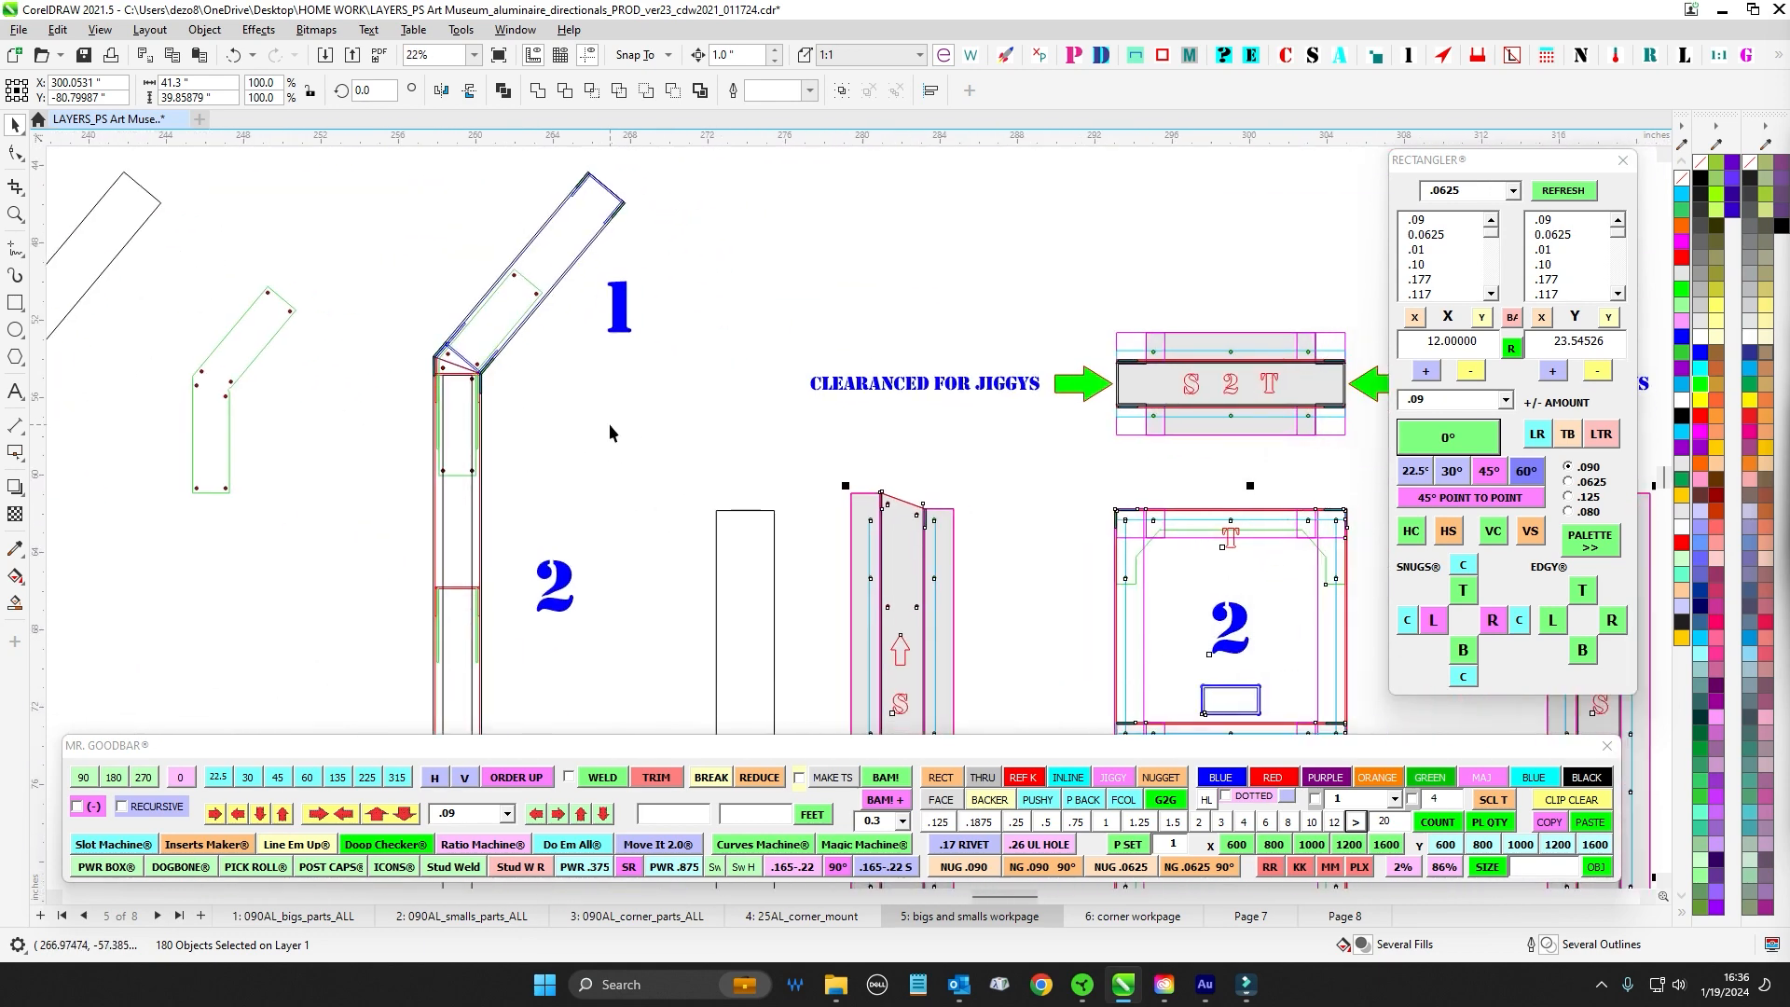
scroll(610, 432, "down", 2)
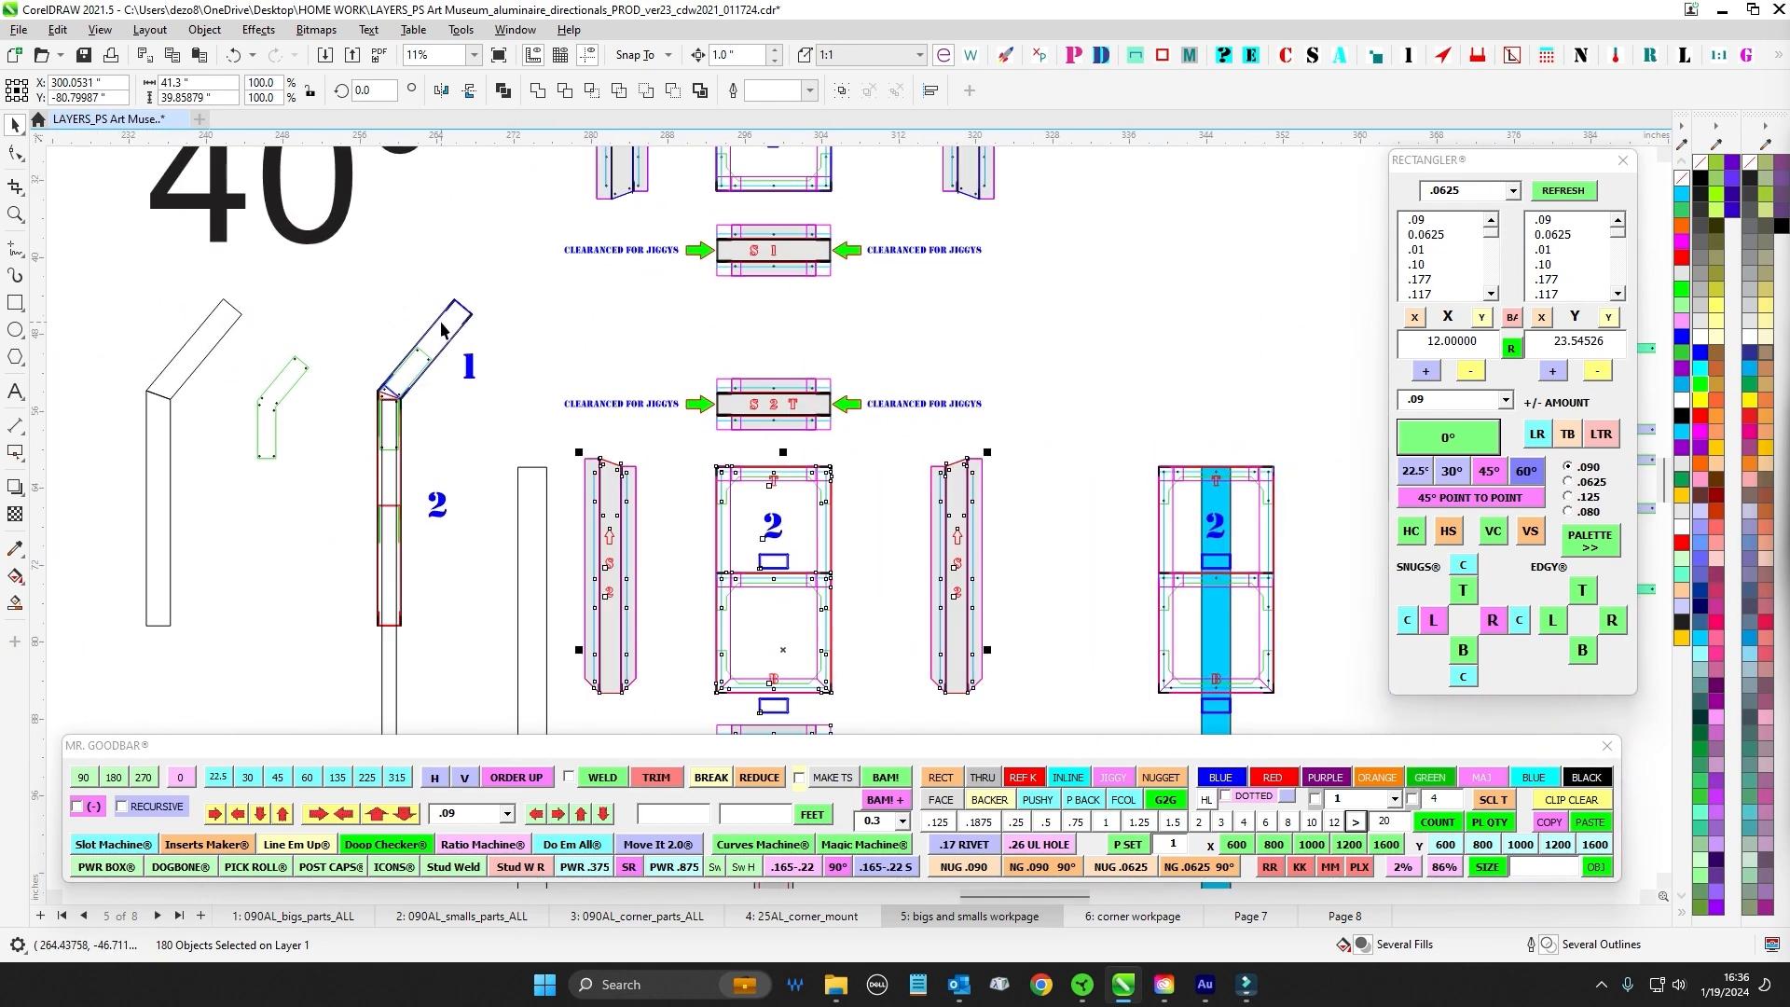
scroll(590, 658, "down", 2)
- Examine the smalls' post tube and the yellow and grey angled side profile beneath the 40° label
left_click(781, 595)
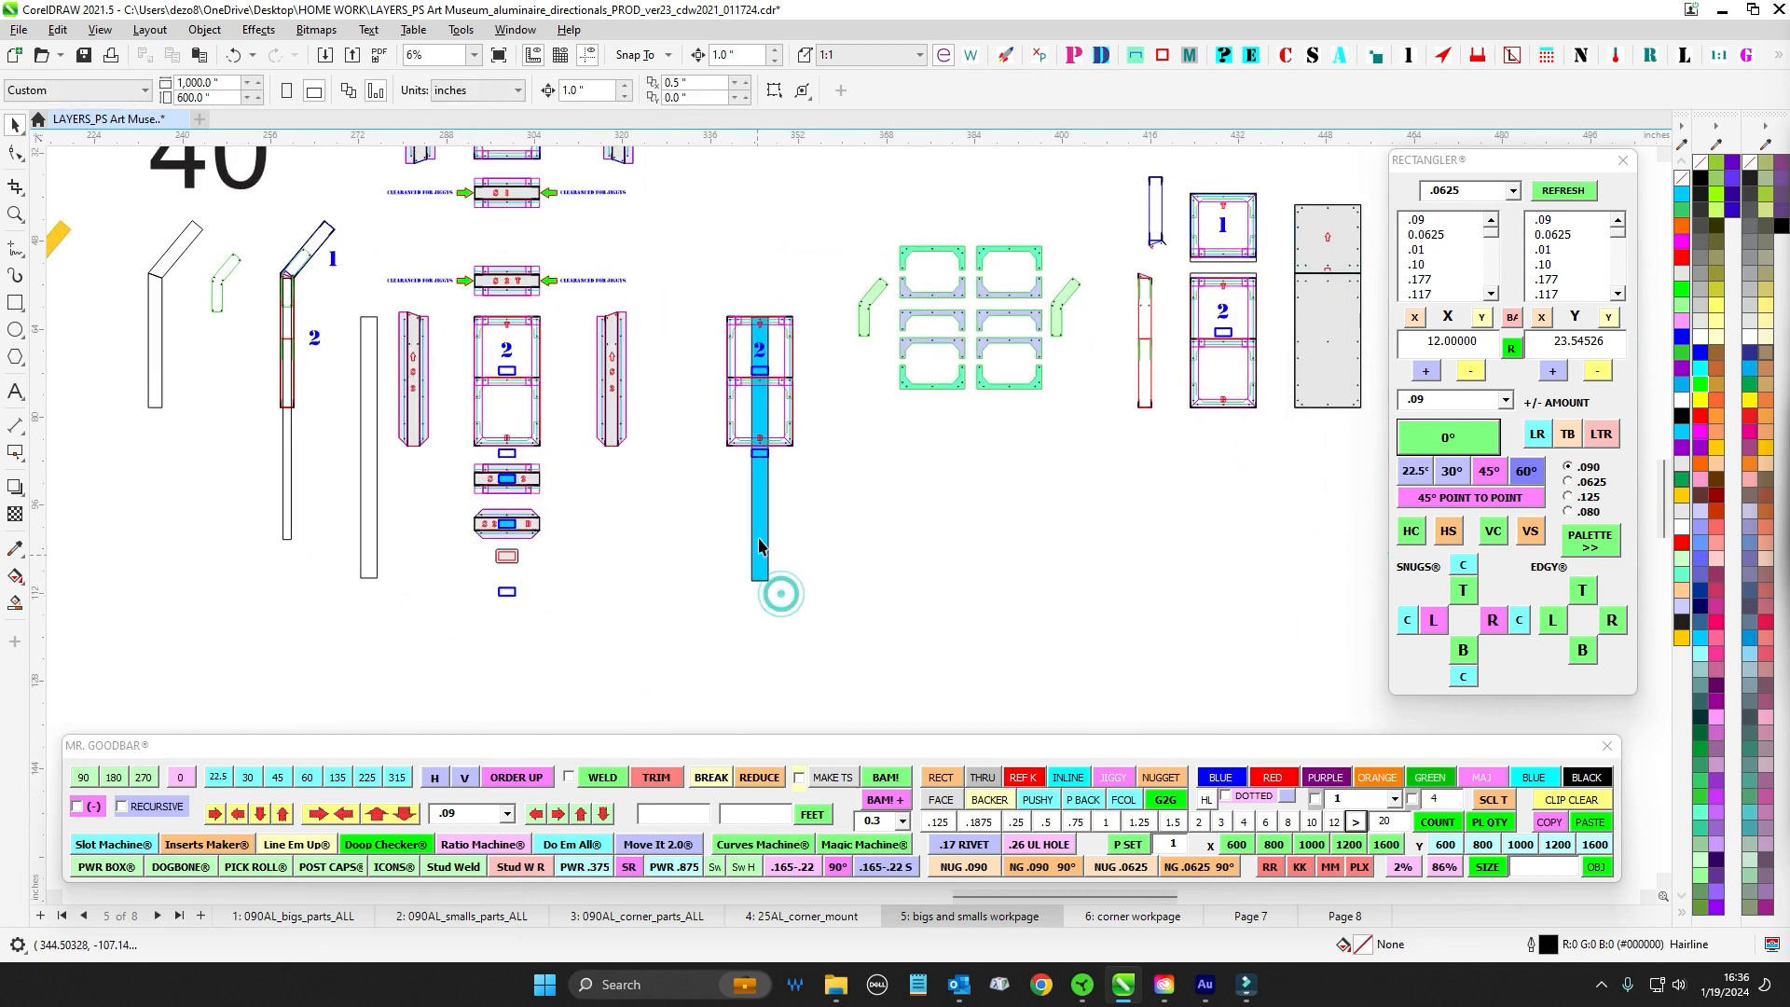
scroll(762, 318, "up", 2)
scroll(783, 494, "down", 2)
left_click_drag(746, 533, 1173, 537)
scroll(473, 246, "up", 1)
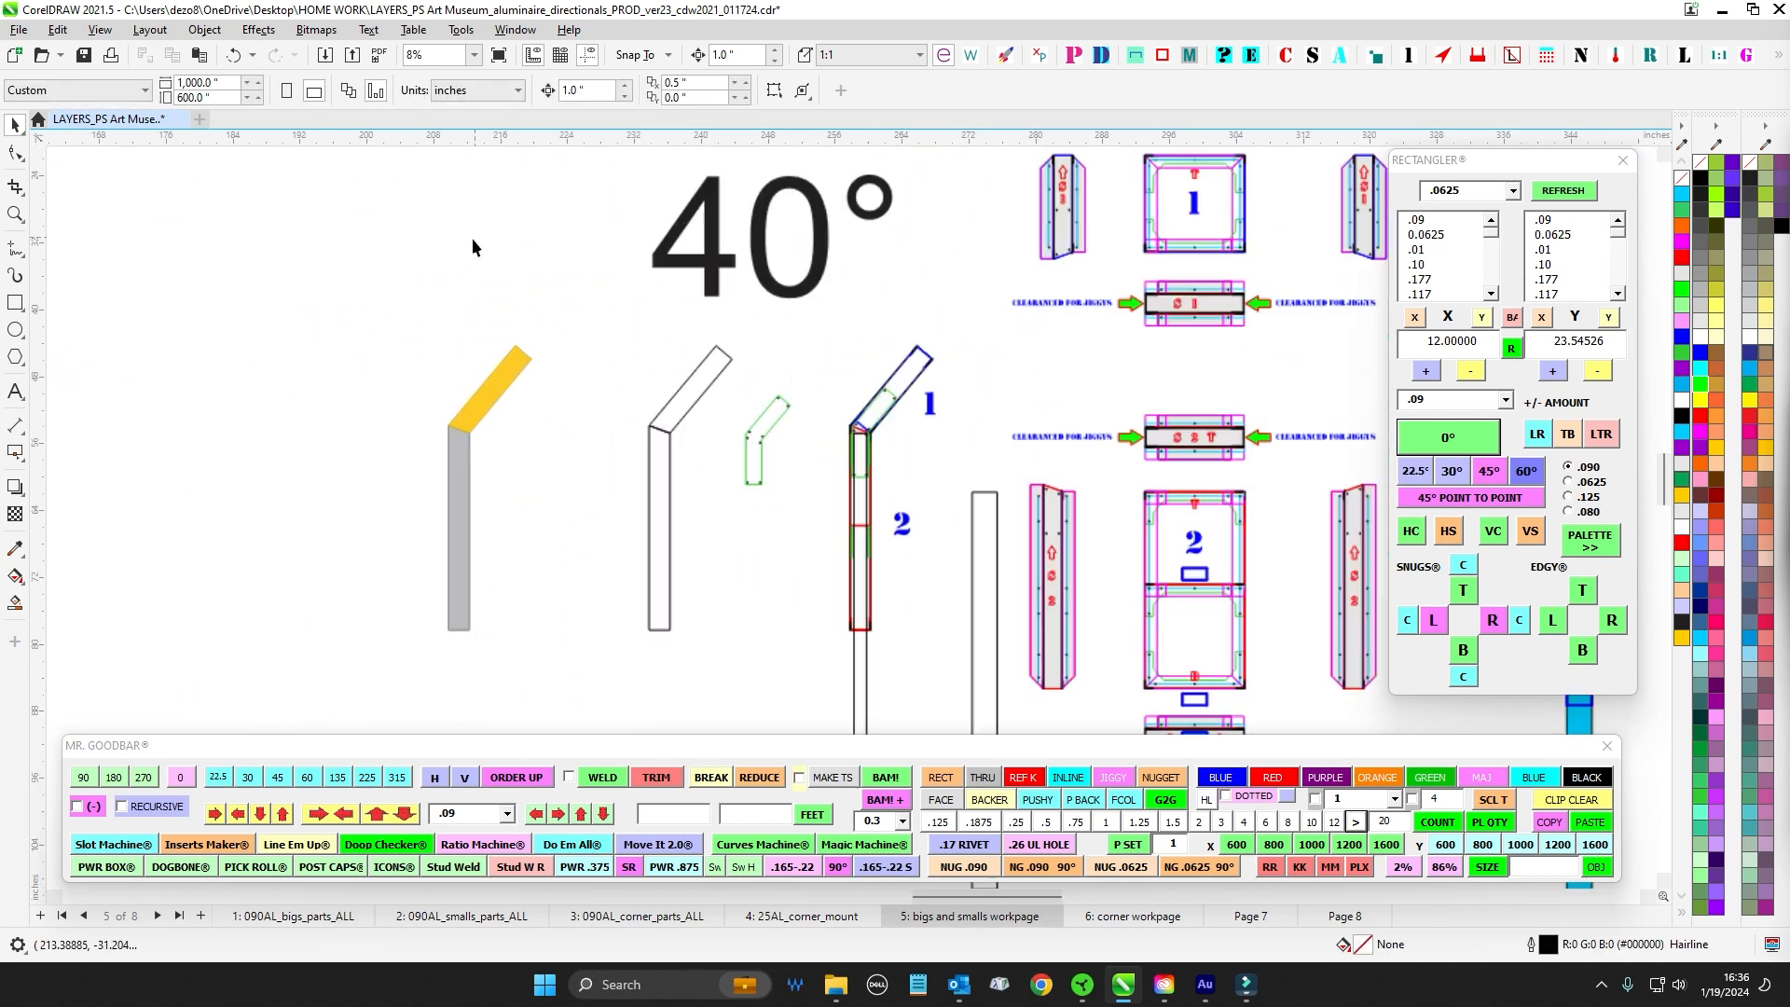
left_click_drag(379, 320, 609, 650)
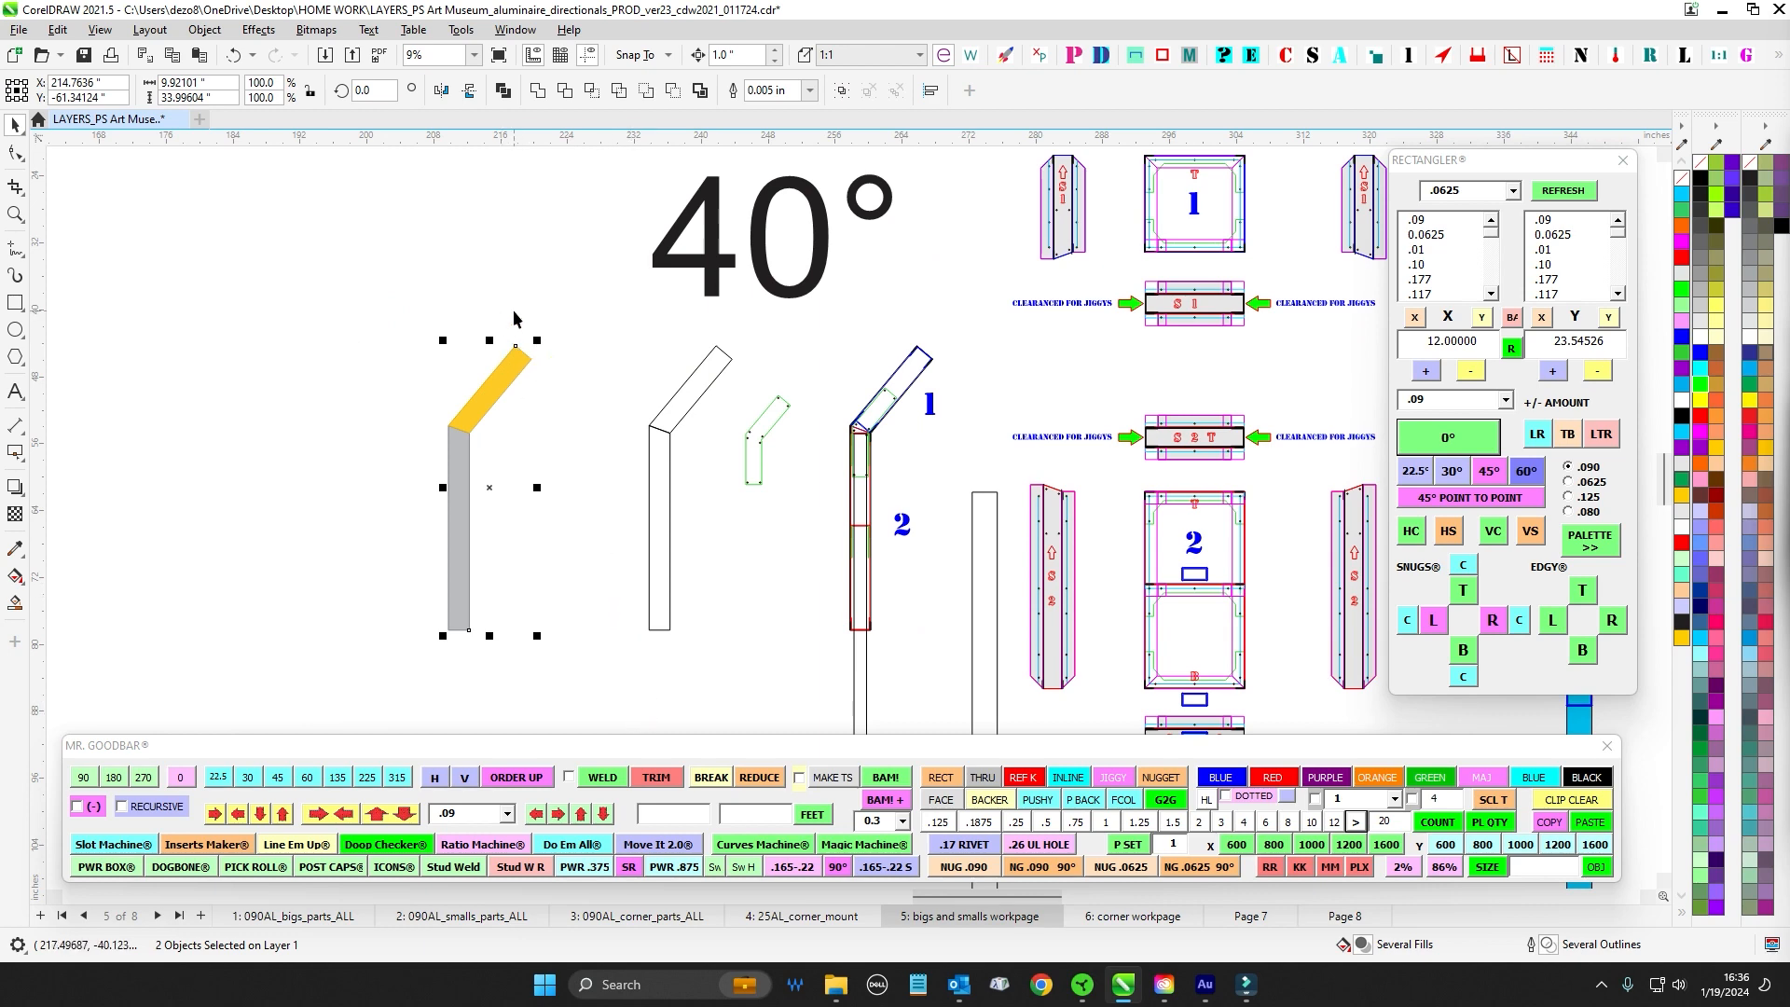
scroll(551, 395, "down", 1)
left_click_drag(1306, 685, 906, 494)
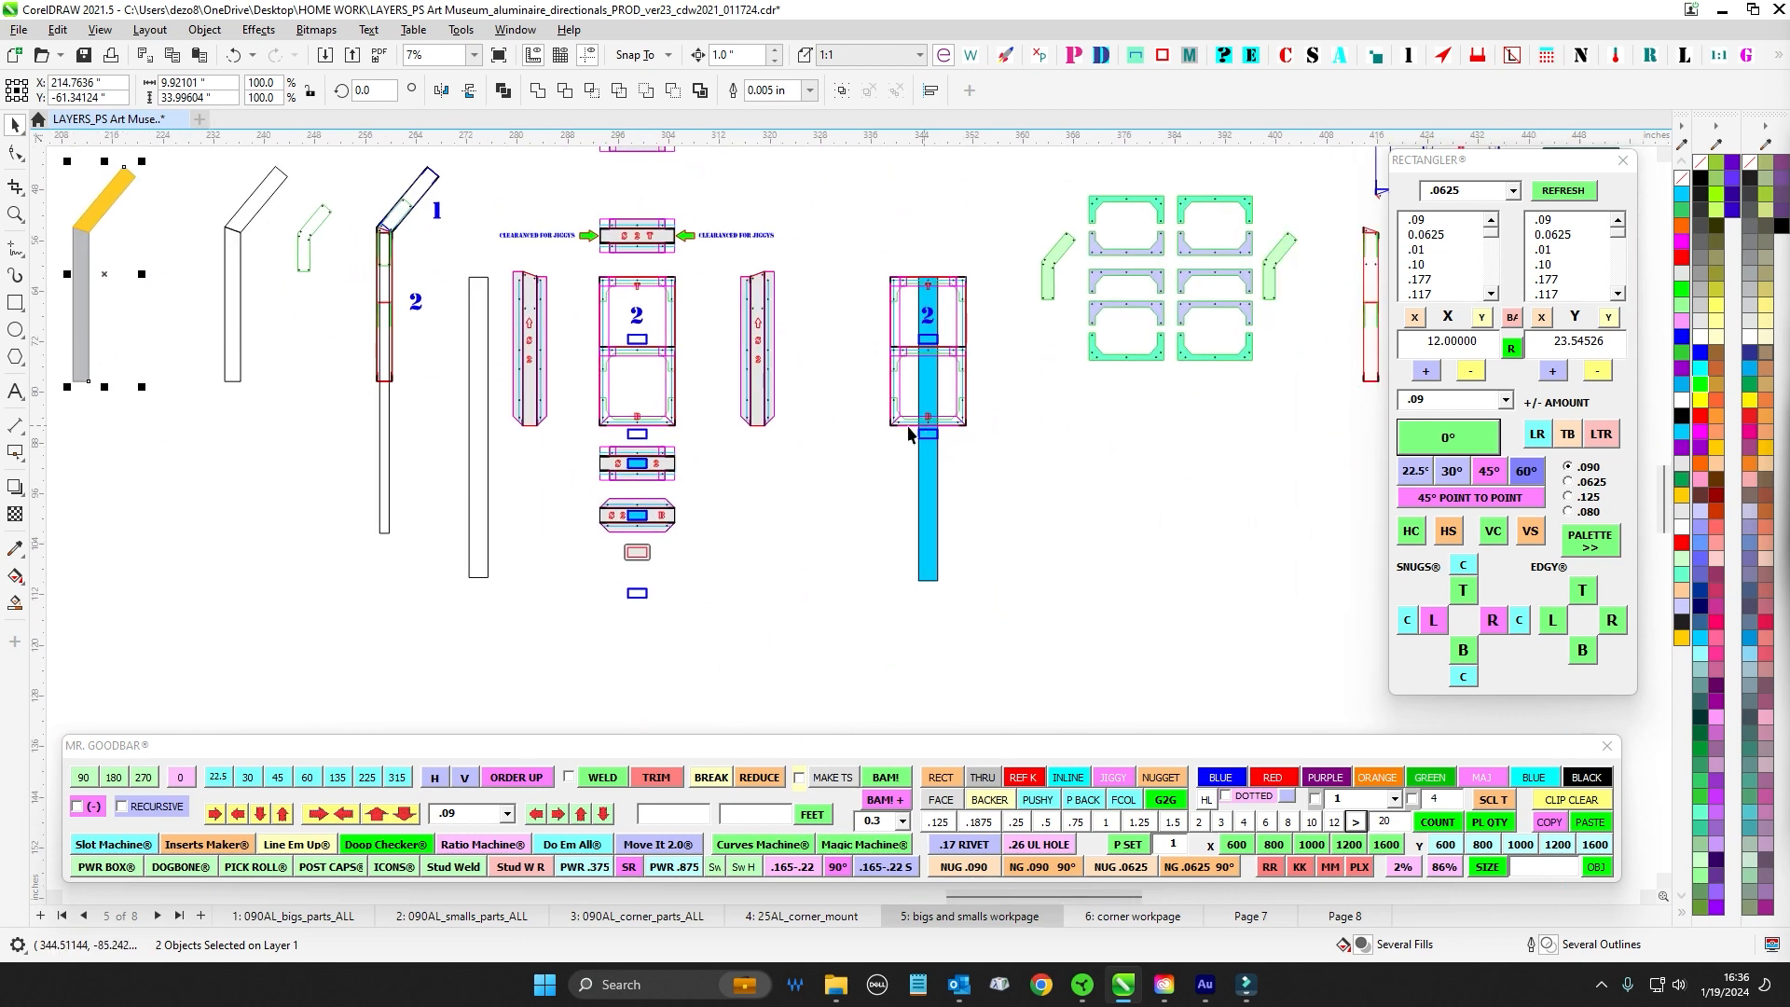
- Inspect the small plate below the S 2 B return, and the smalls' corner gussets, face frames and grey panels
scroll(634, 559, "up", 2)
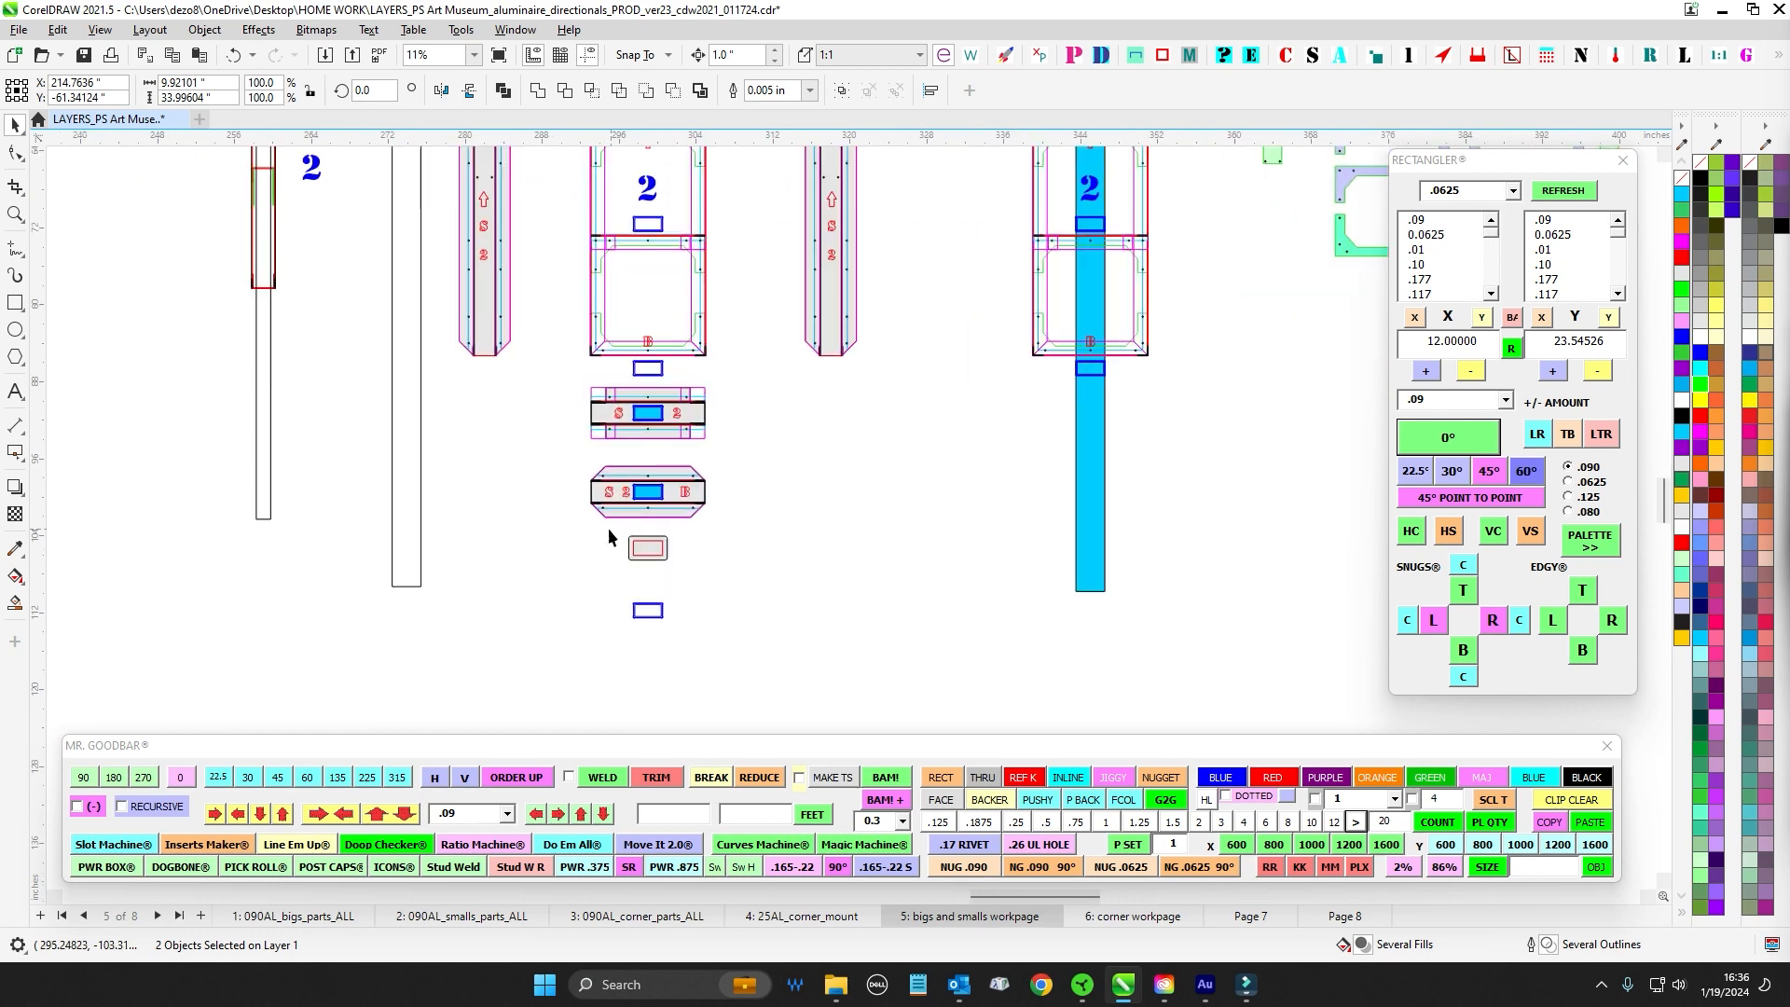
left_click(610, 528)
scroll(745, 578, "down", 3)
left_click_drag(883, 457, 761, 609)
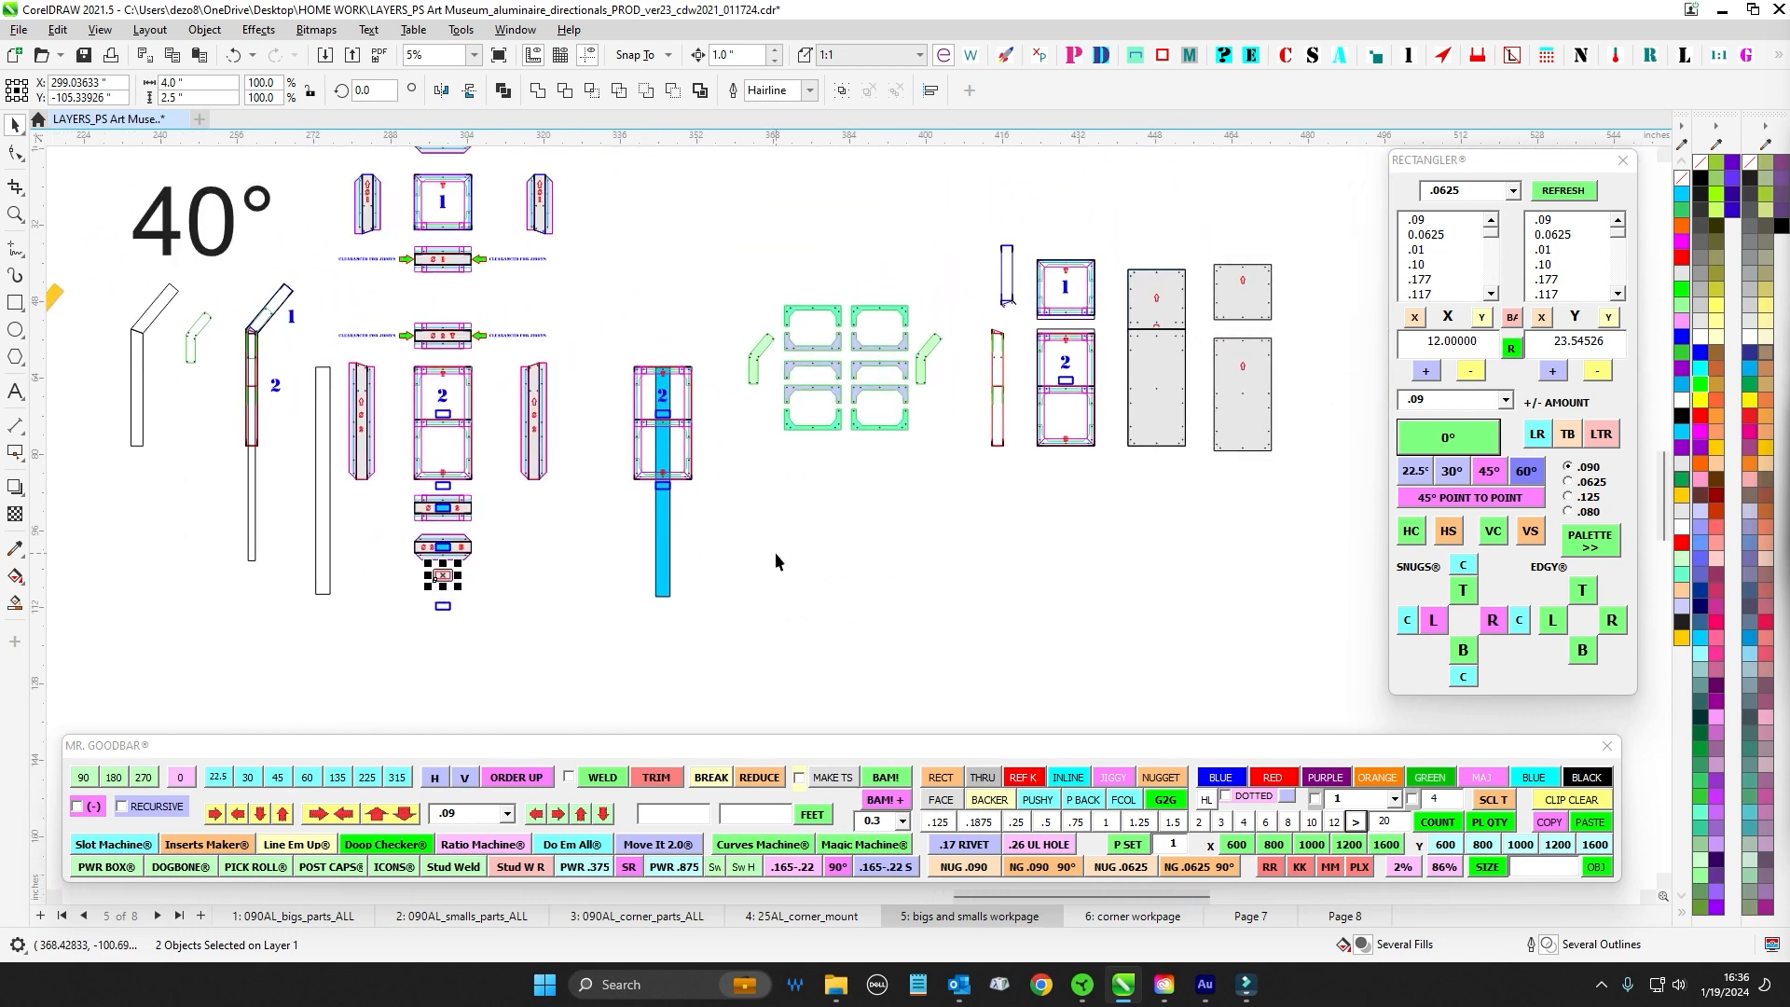
left_click_drag(955, 583, 808, 612)
scroll(1053, 363, "up", 2)
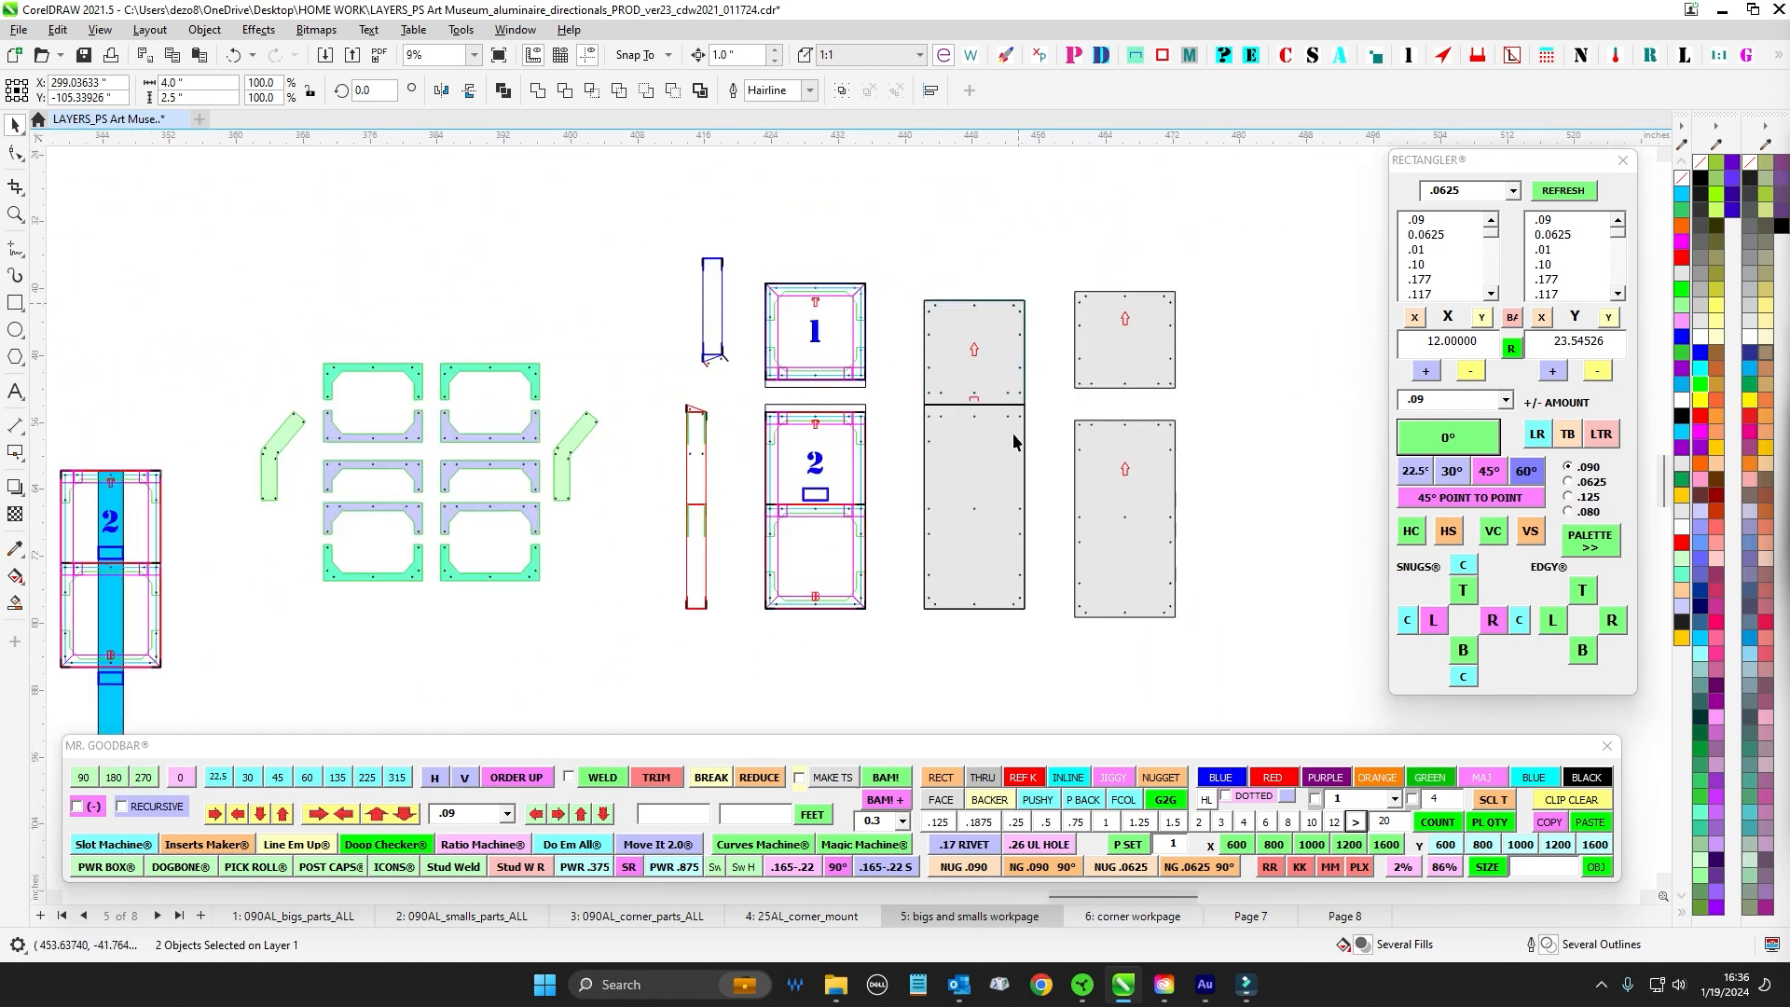
left_click_drag(1104, 414, 867, 427)
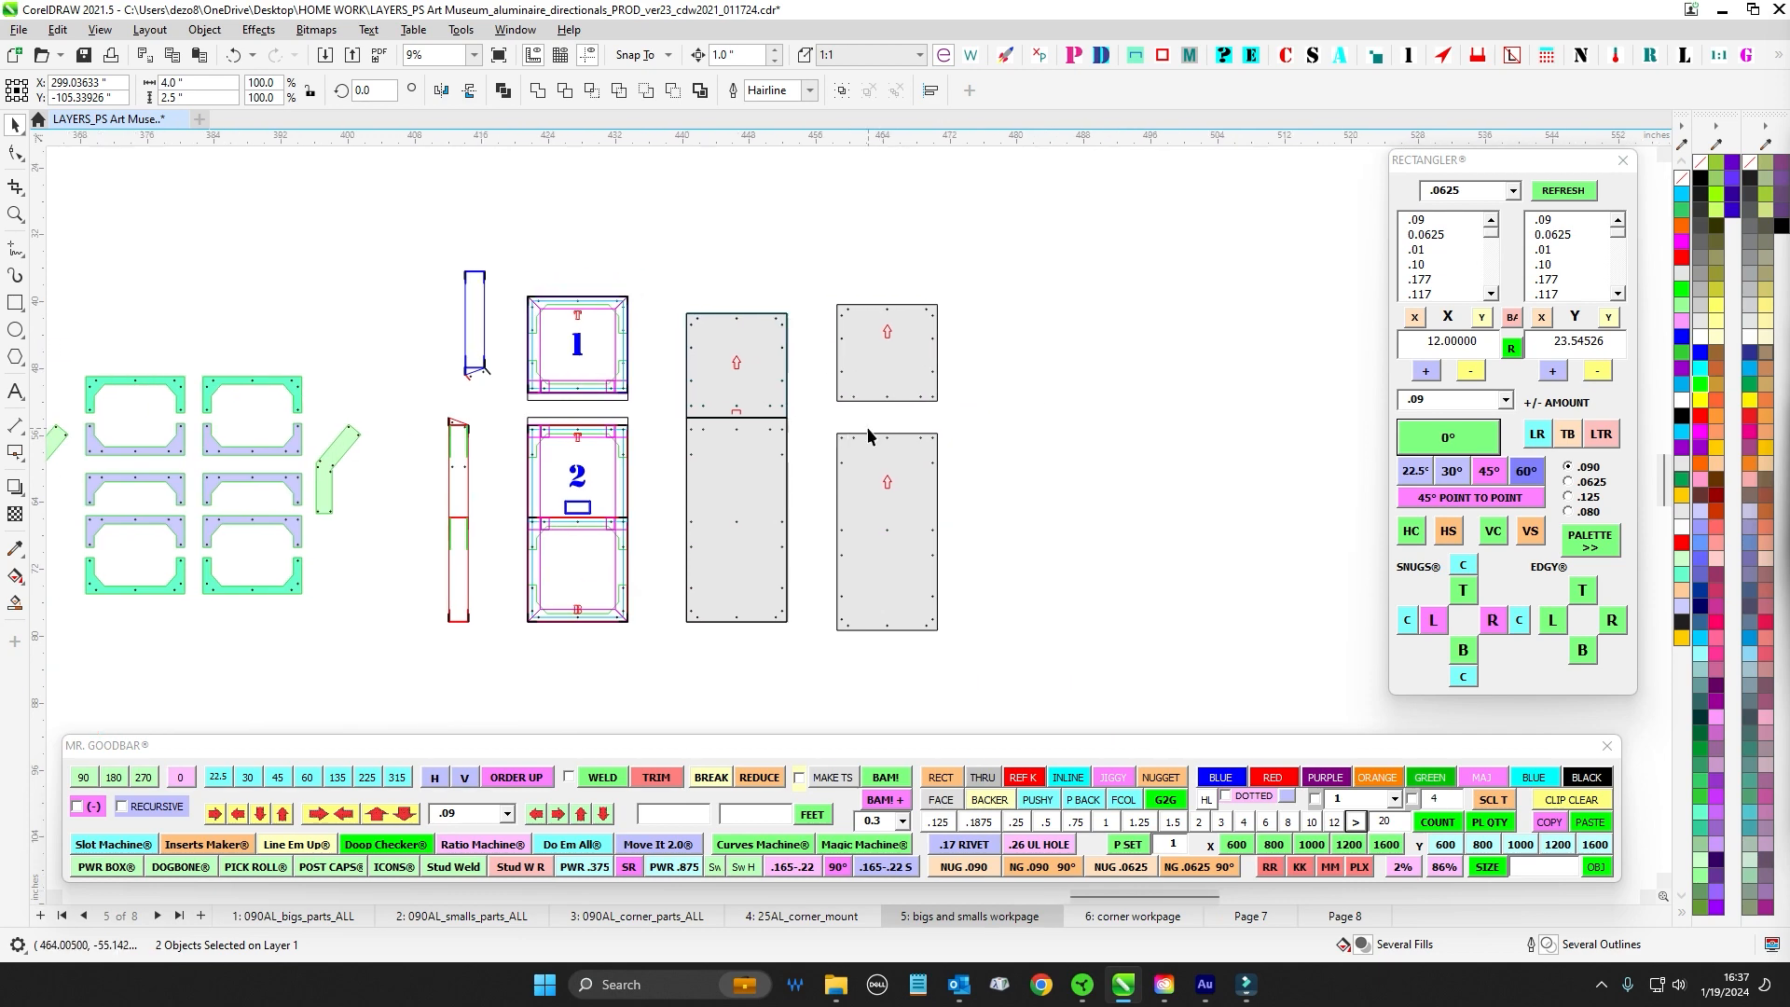
left_click_drag(1083, 537, 1329, 527)
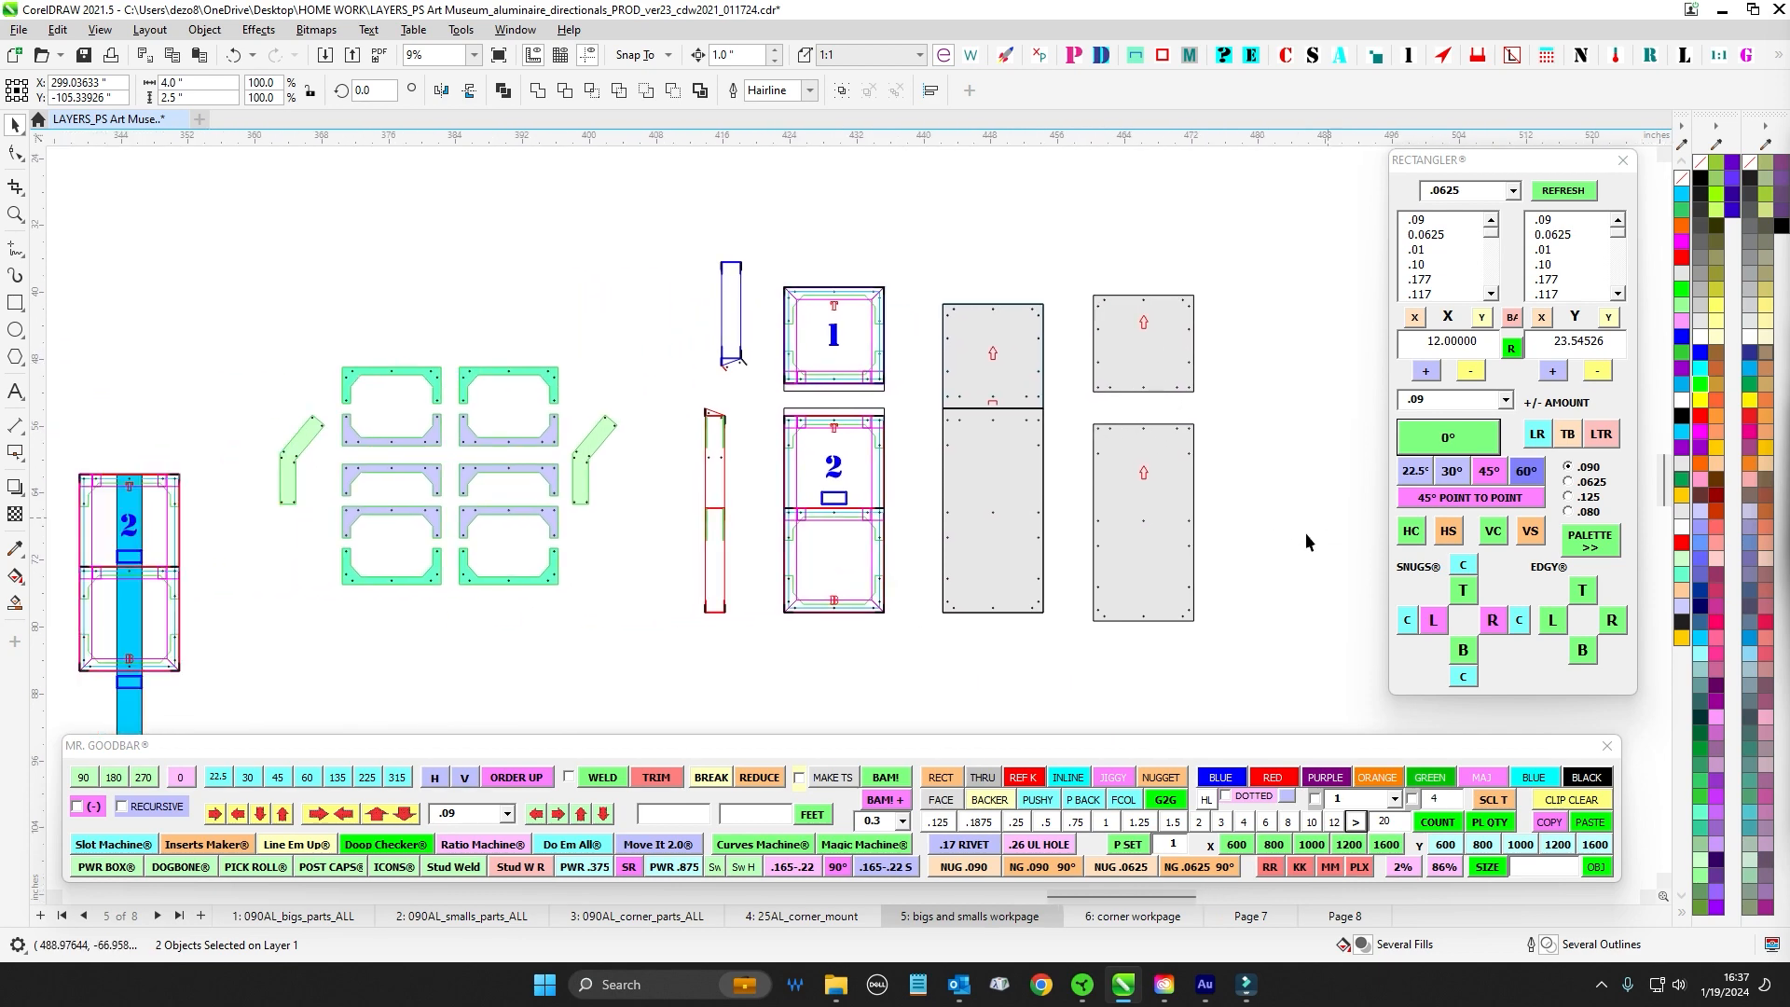
left_click_drag(509, 663, 948, 550)
- Look over the complete bigs and smalls layouts together with the aluminum tube cut list below them
scroll(953, 550, "down", 5)
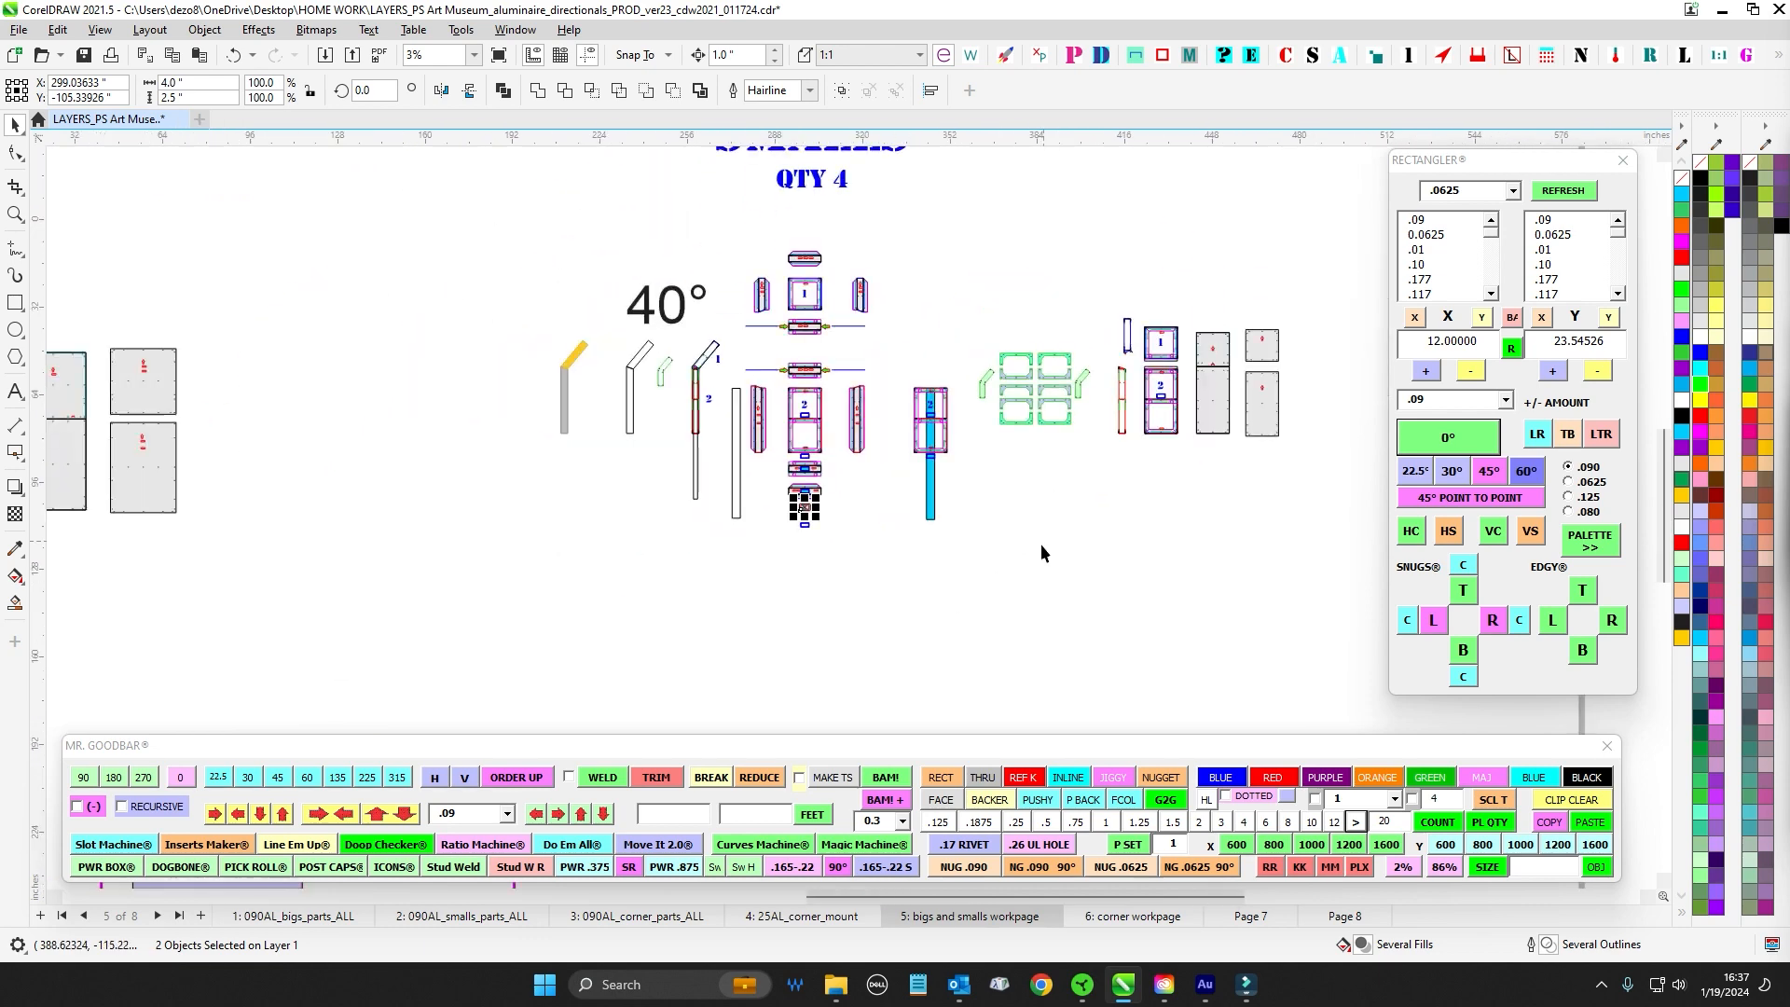
left_click_drag(1073, 540, 1114, 404)
scroll(811, 438, "up", 4)
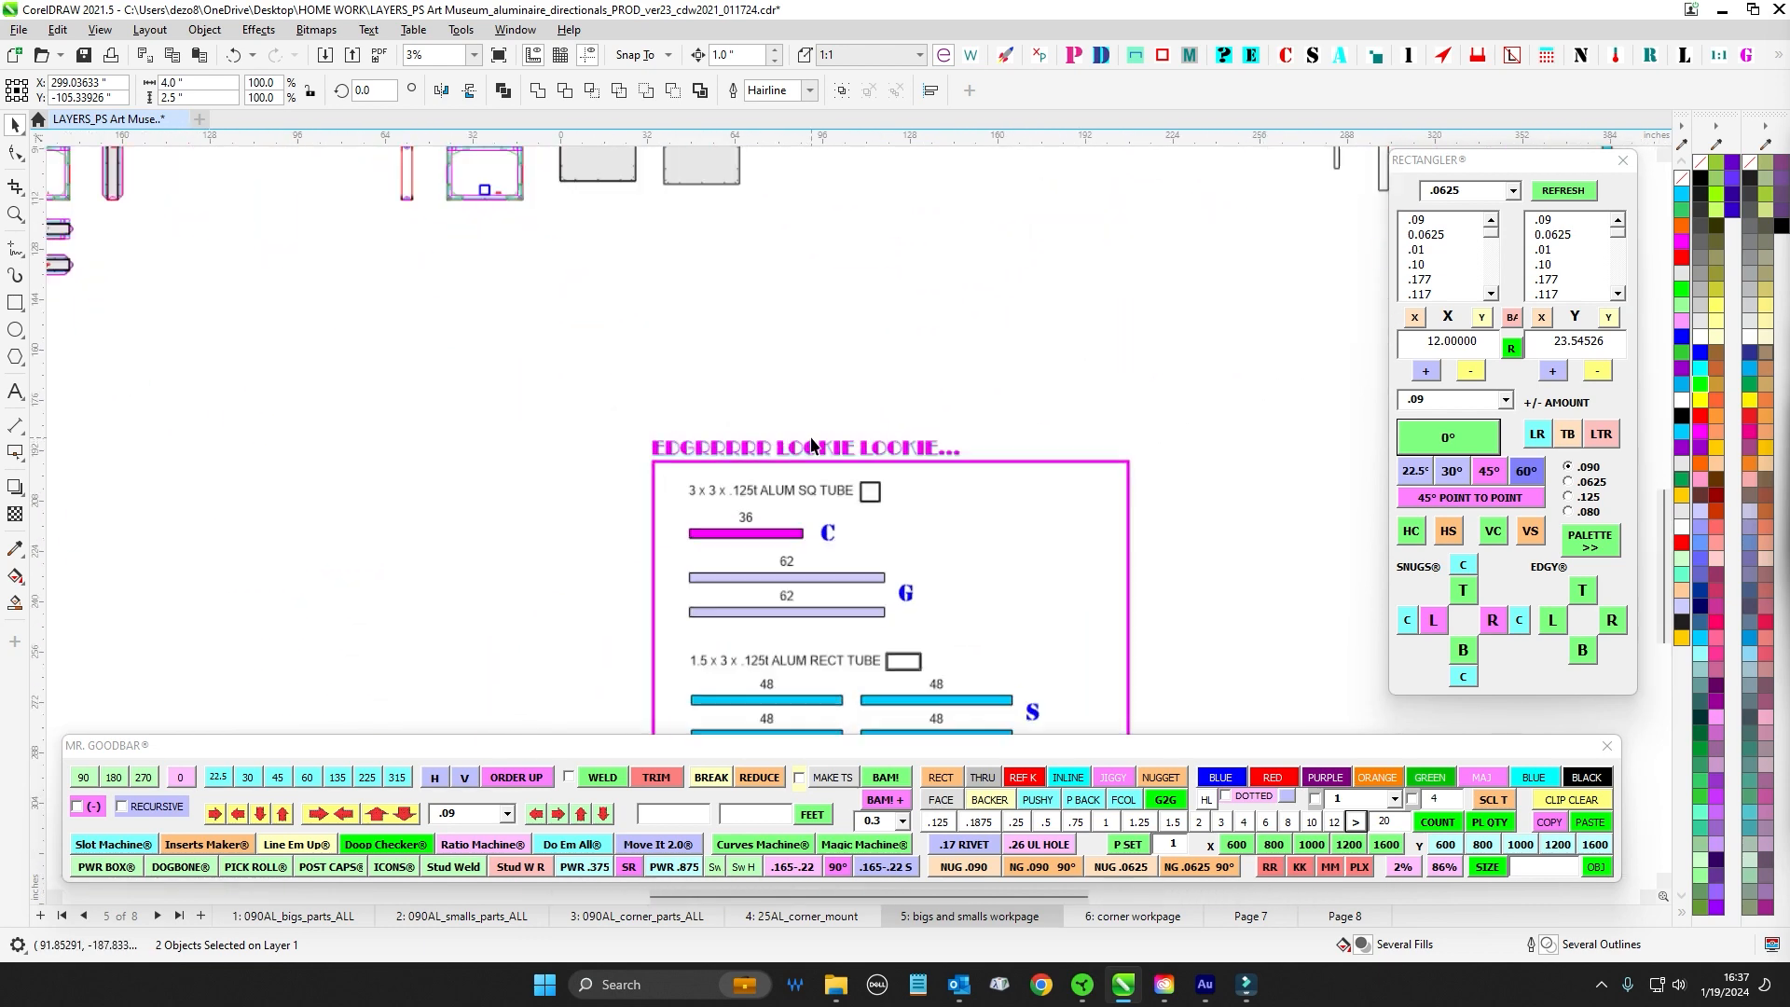
left_click_drag(832, 383, 785, 518)
scroll(785, 518, "down", 3)
left_click_drag(814, 458, 804, 540)
left_click_drag(1072, 597, 1130, 550)
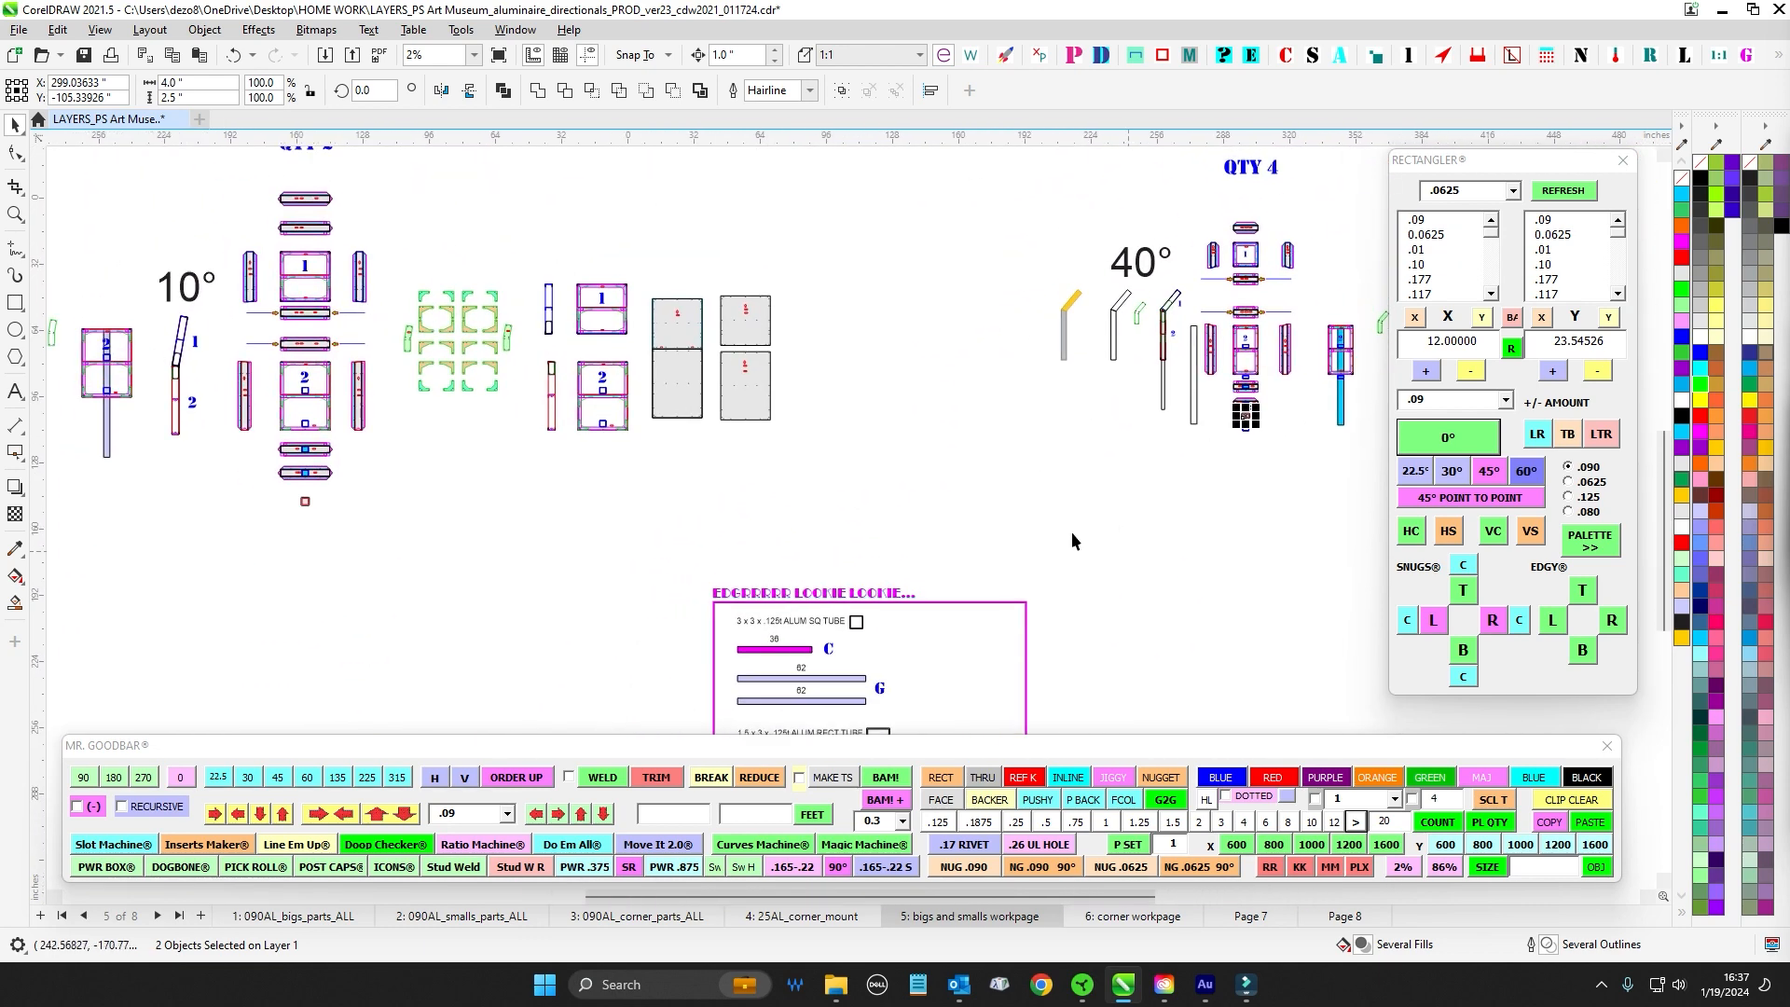
left_click_drag(956, 471, 1105, 472)
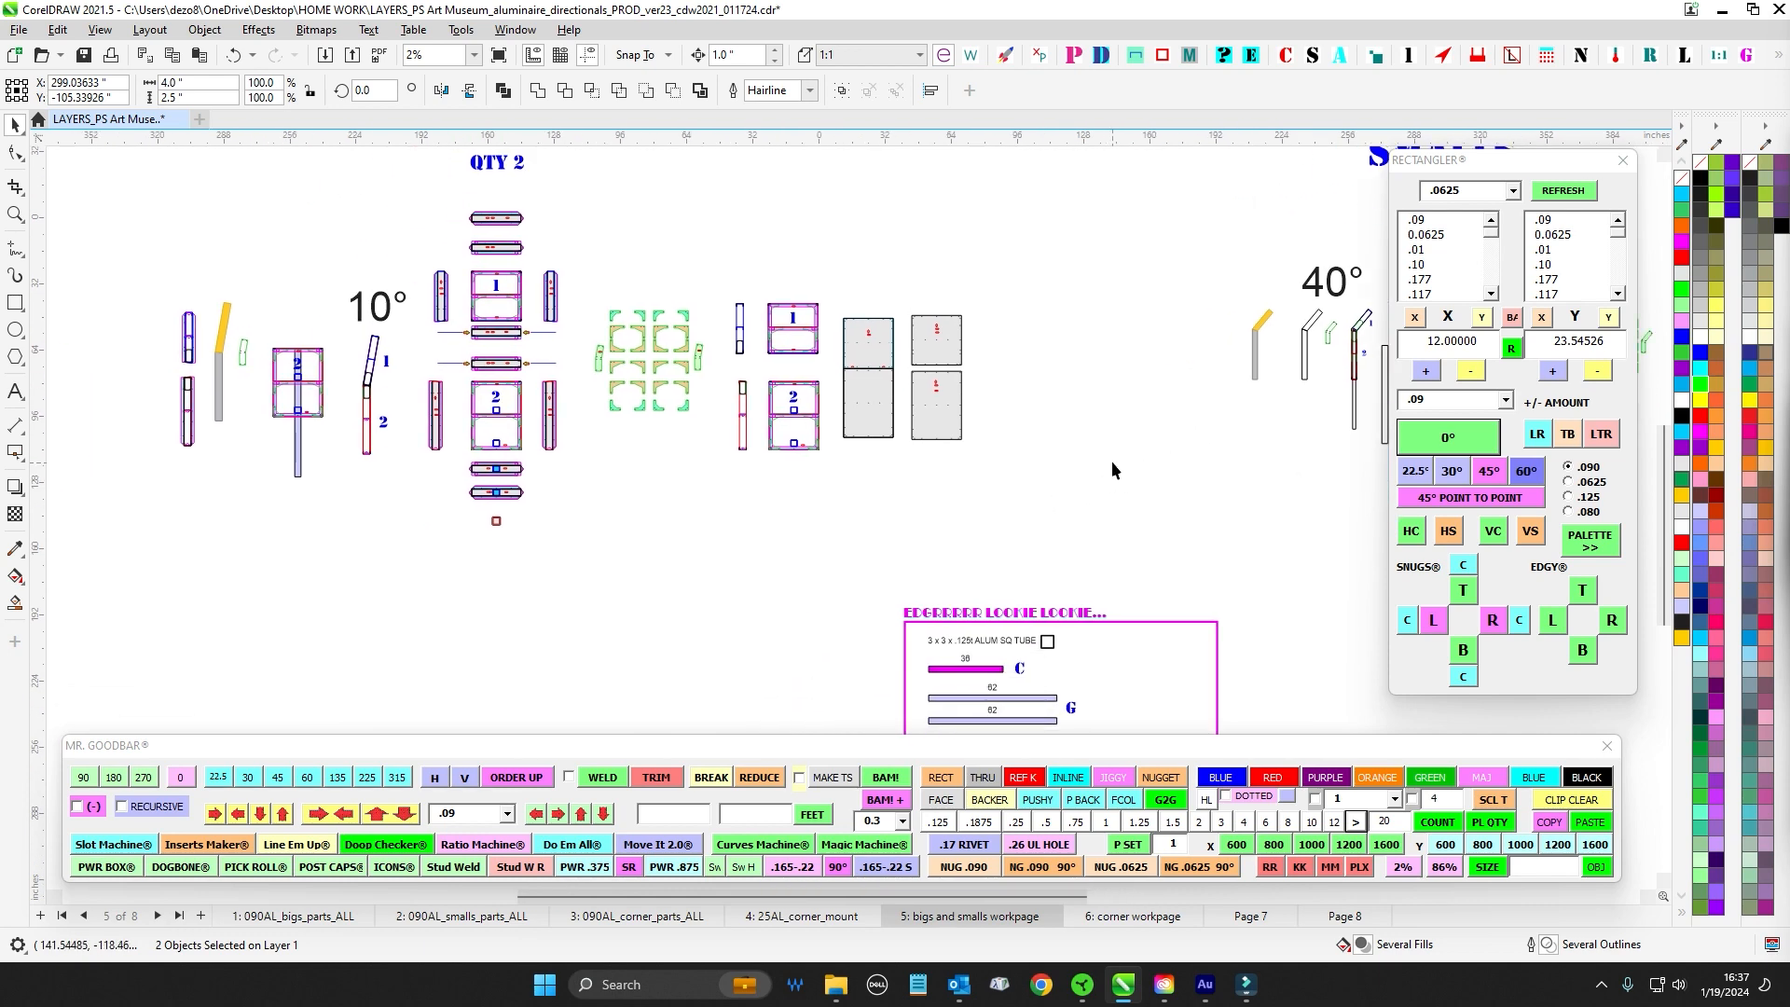
- Open Page 7 and review the internally illuminated L-shaped ALUMINAIRE HOUSE building ID sign drawing and its red notes
left_click(1249, 916)
scroll(886, 438, "up", 1)
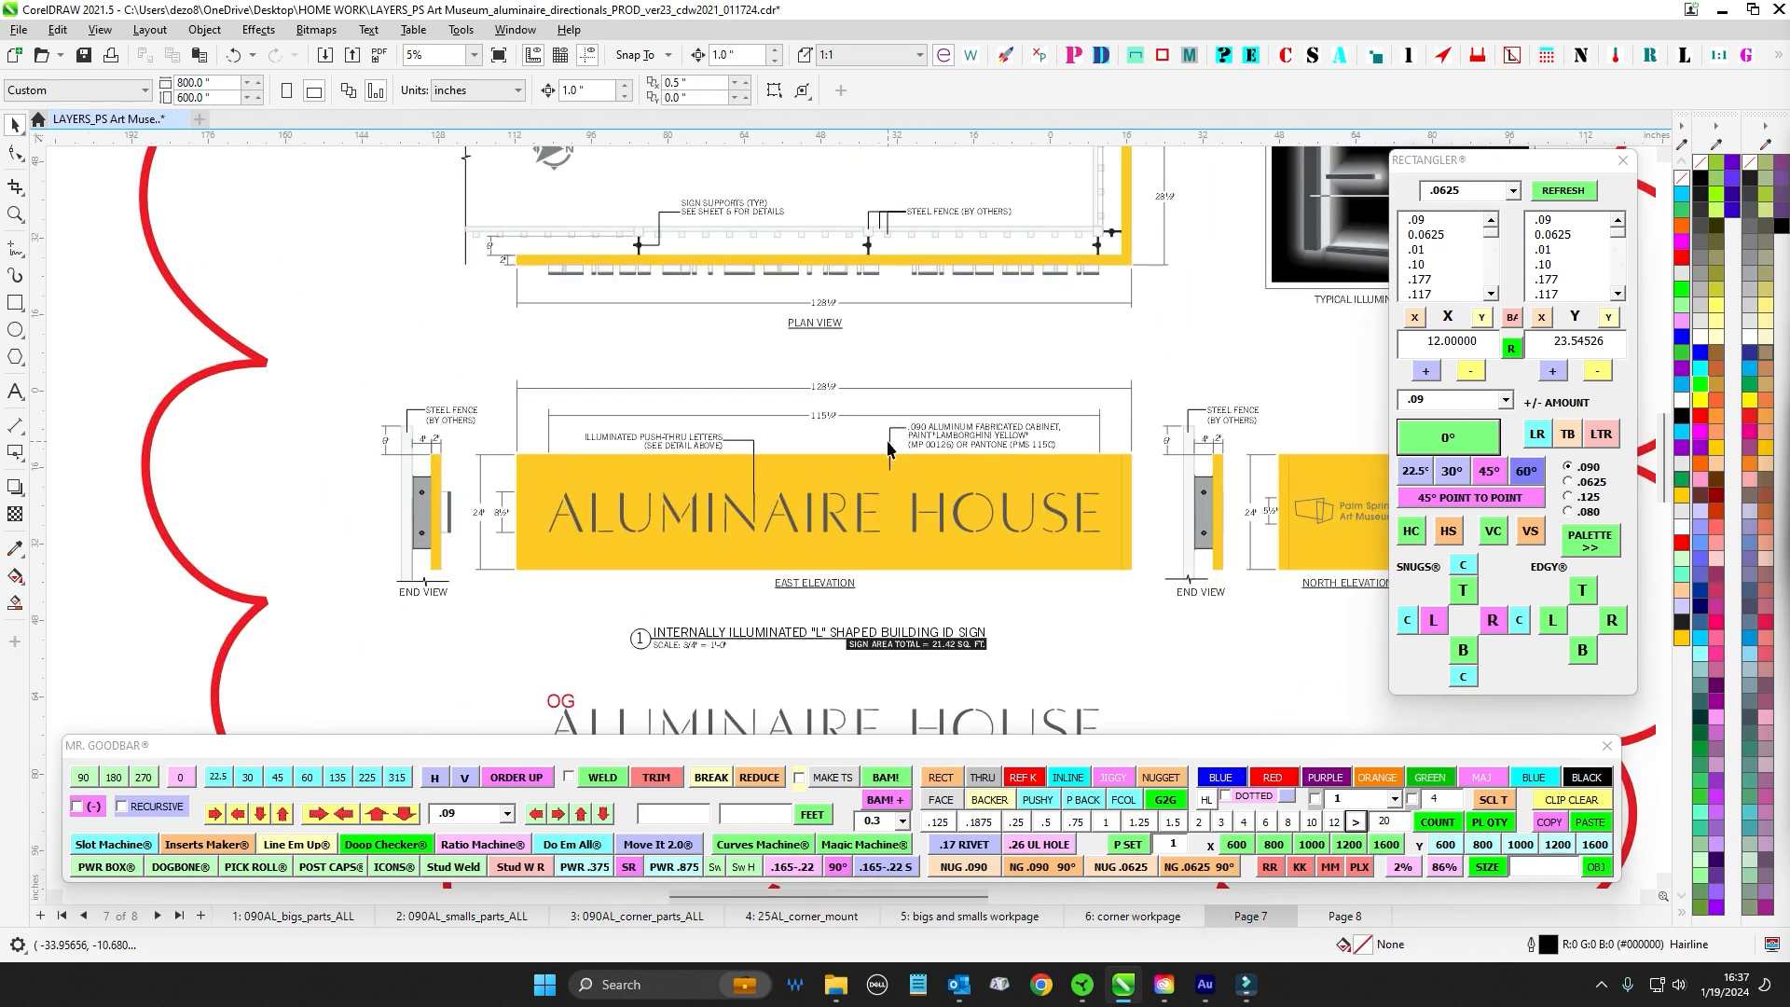
left_click_drag(911, 388, 797, 322)
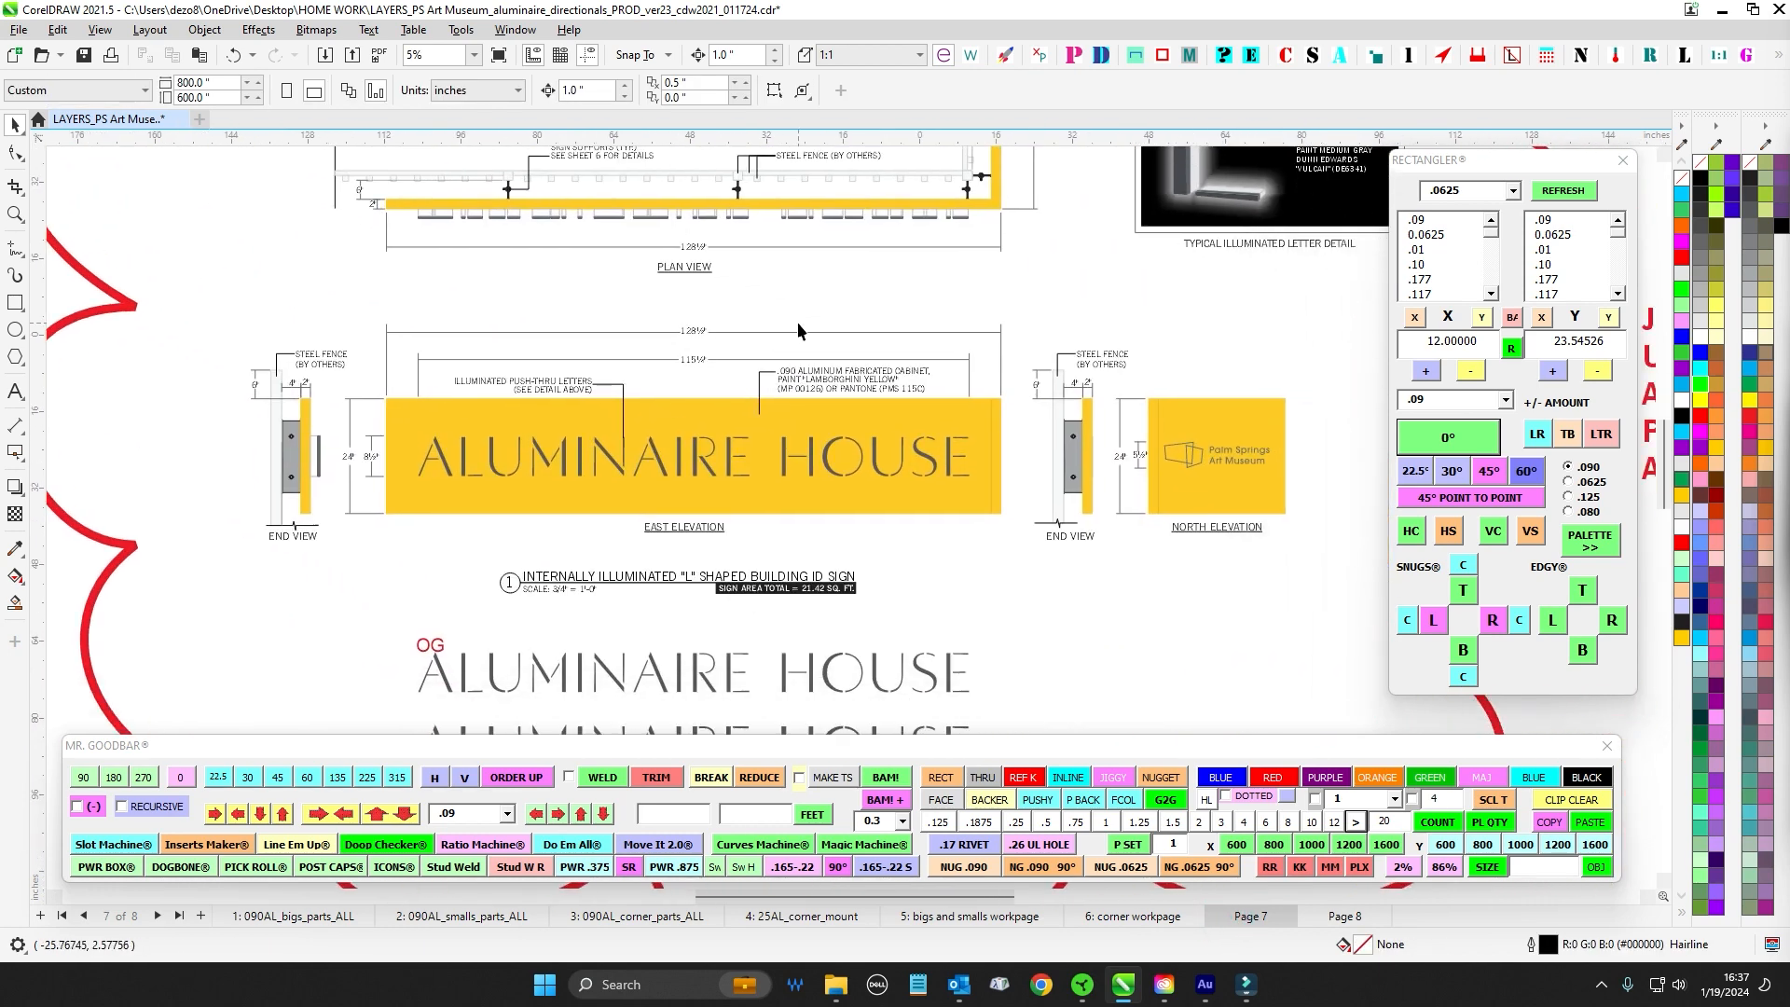
scroll(799, 318, "down", 1)
left_click_drag(977, 517, 947, 501)
scroll(947, 508, "down", 2)
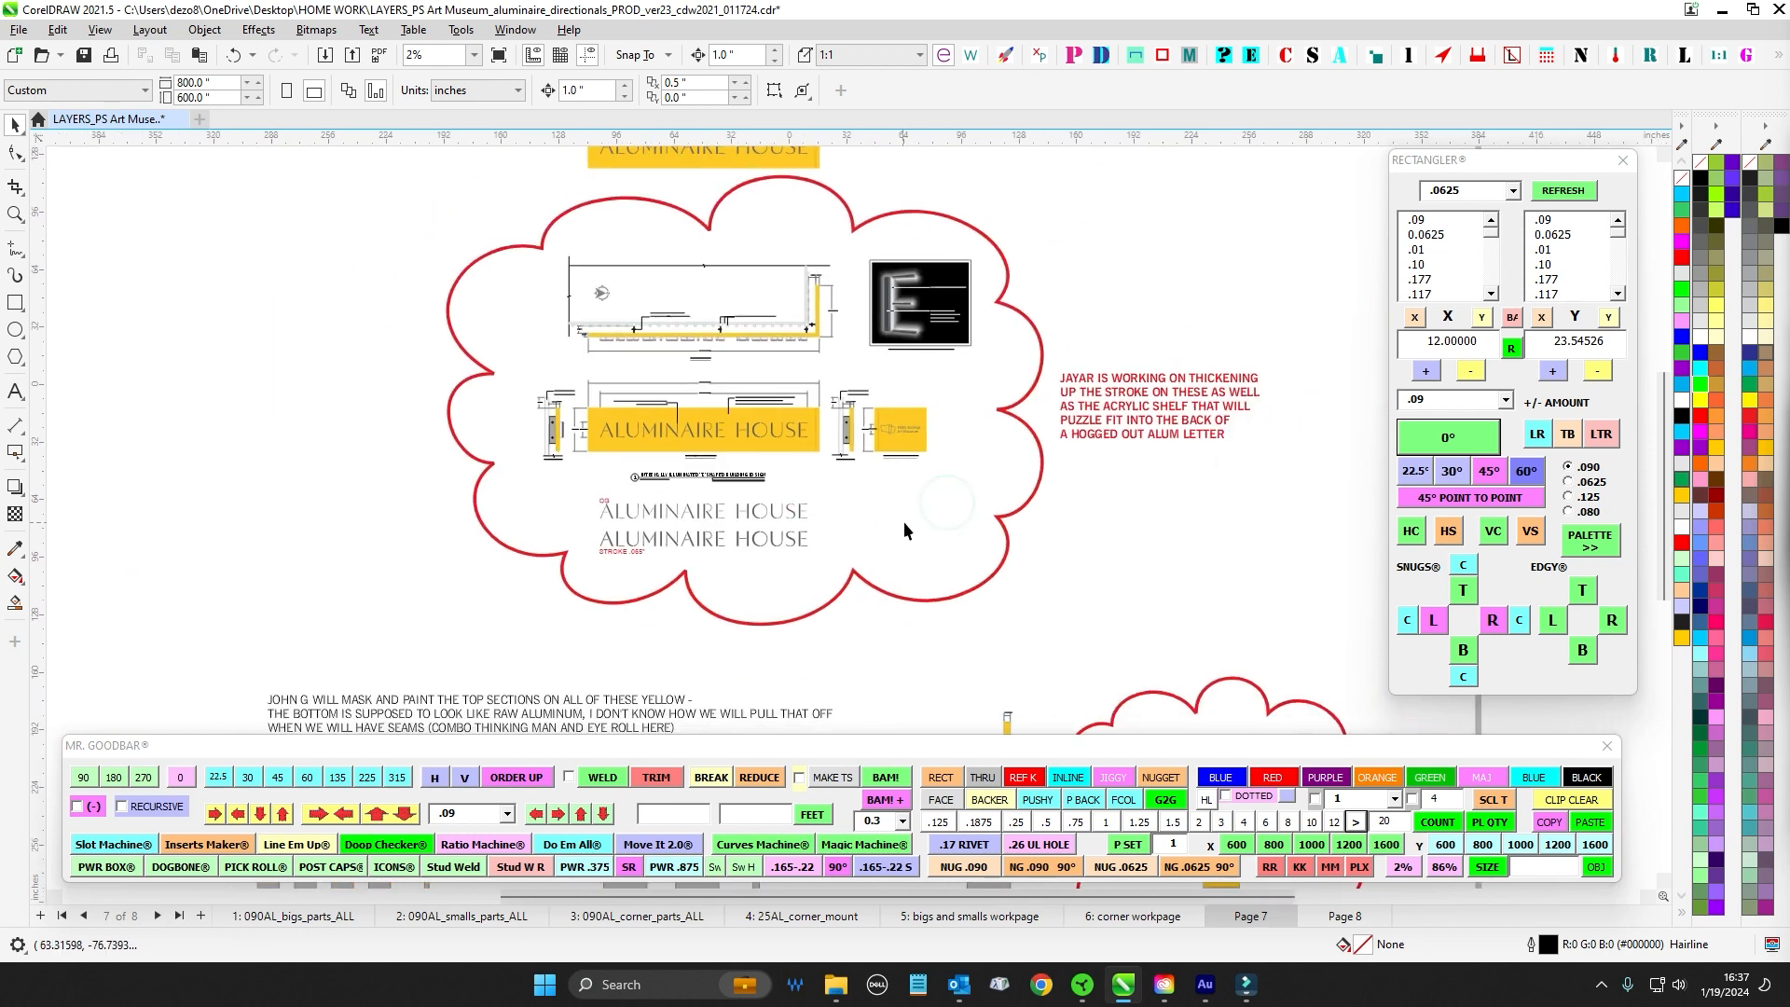